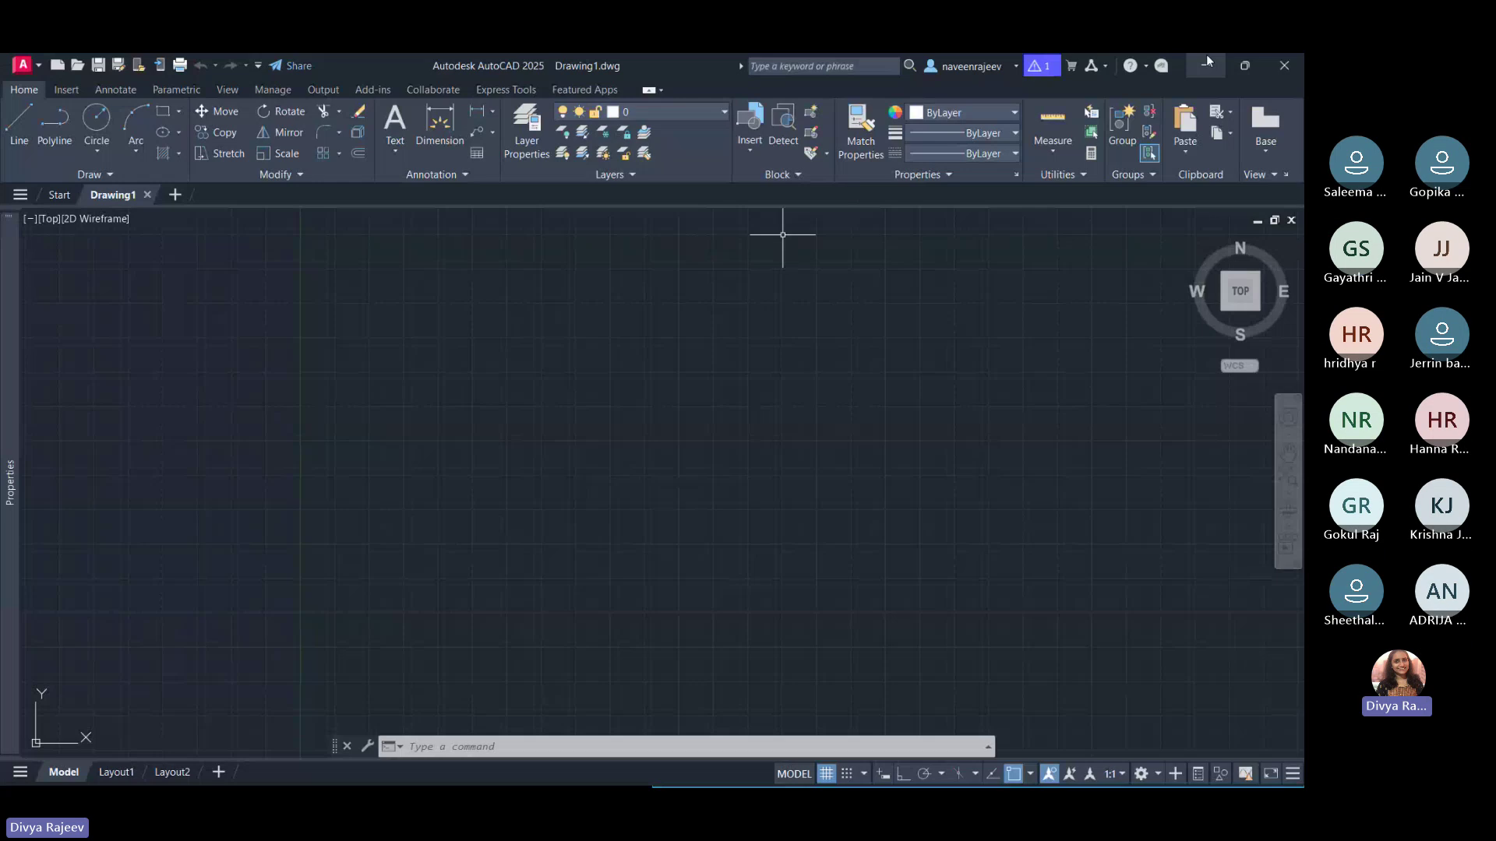
Step: Switch from AutoCAD to the school building model in ETABS and look over the Terrace Floor reinforcement plan
click(1205, 66)
click(379, 780)
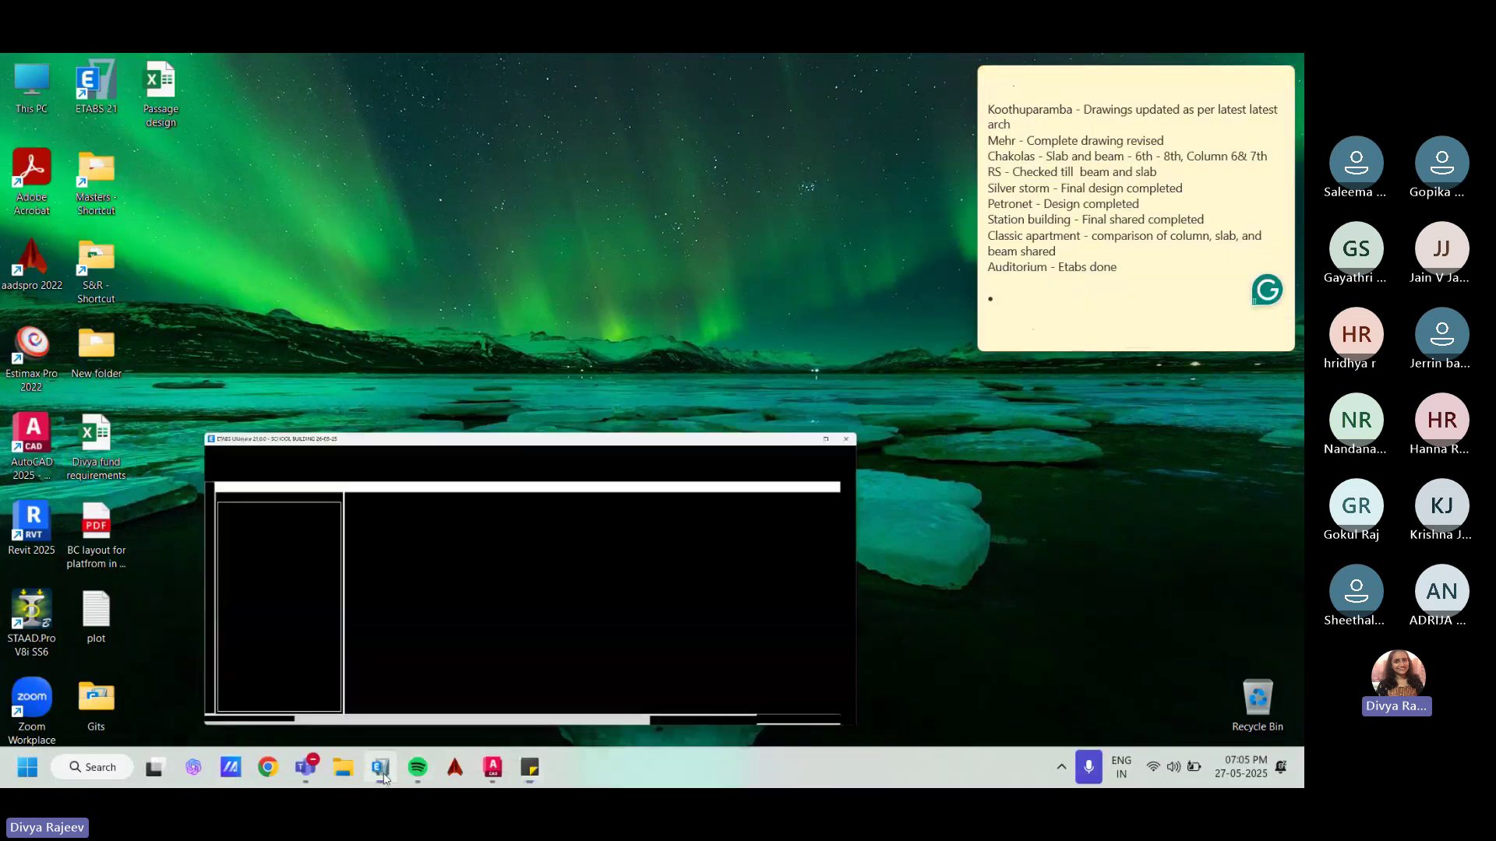
double_click(682, 152)
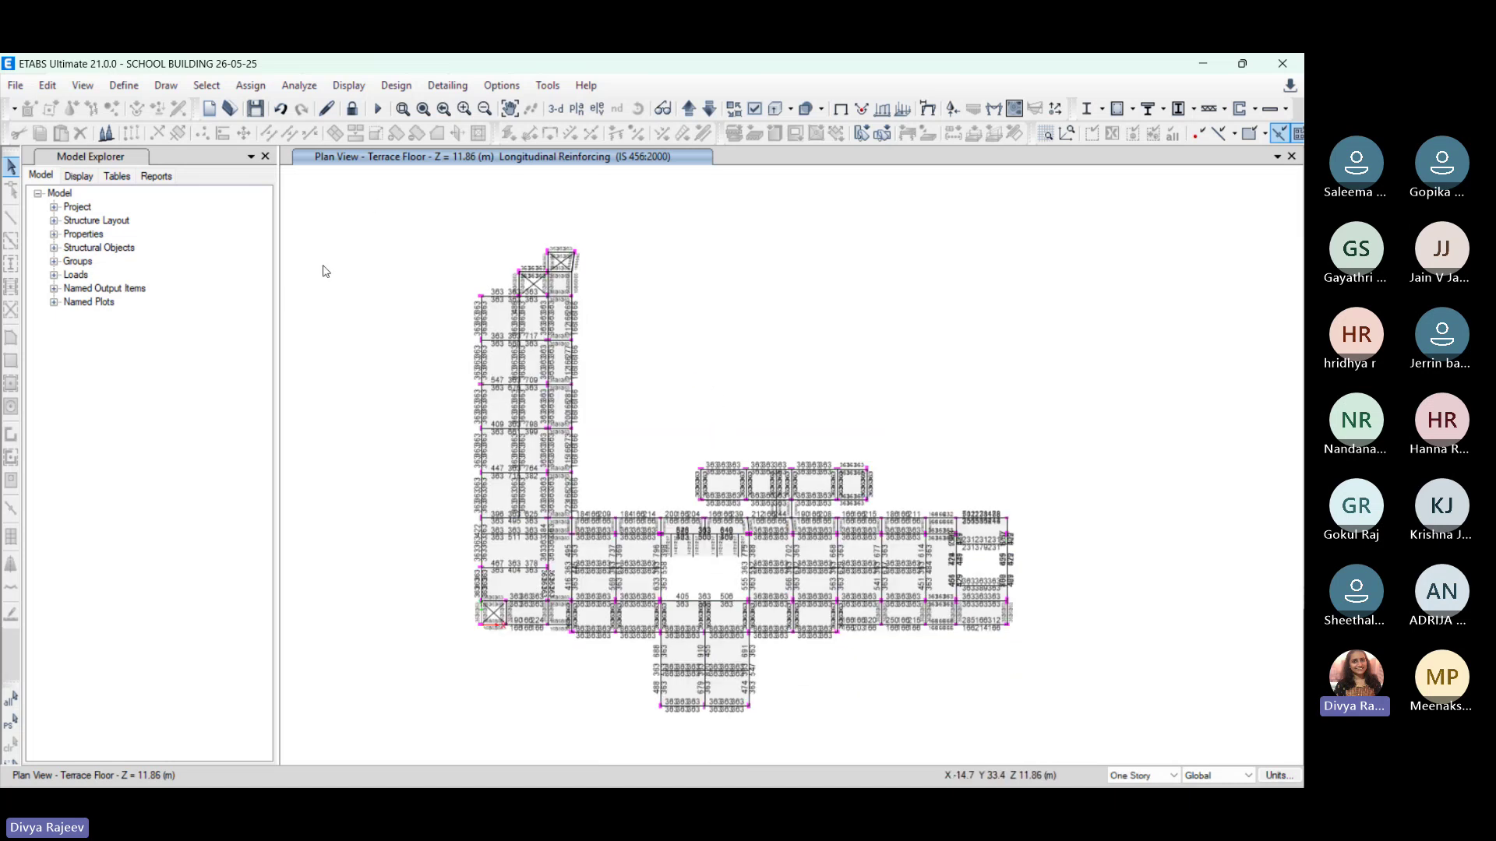
scroll(554, 234, up, 3)
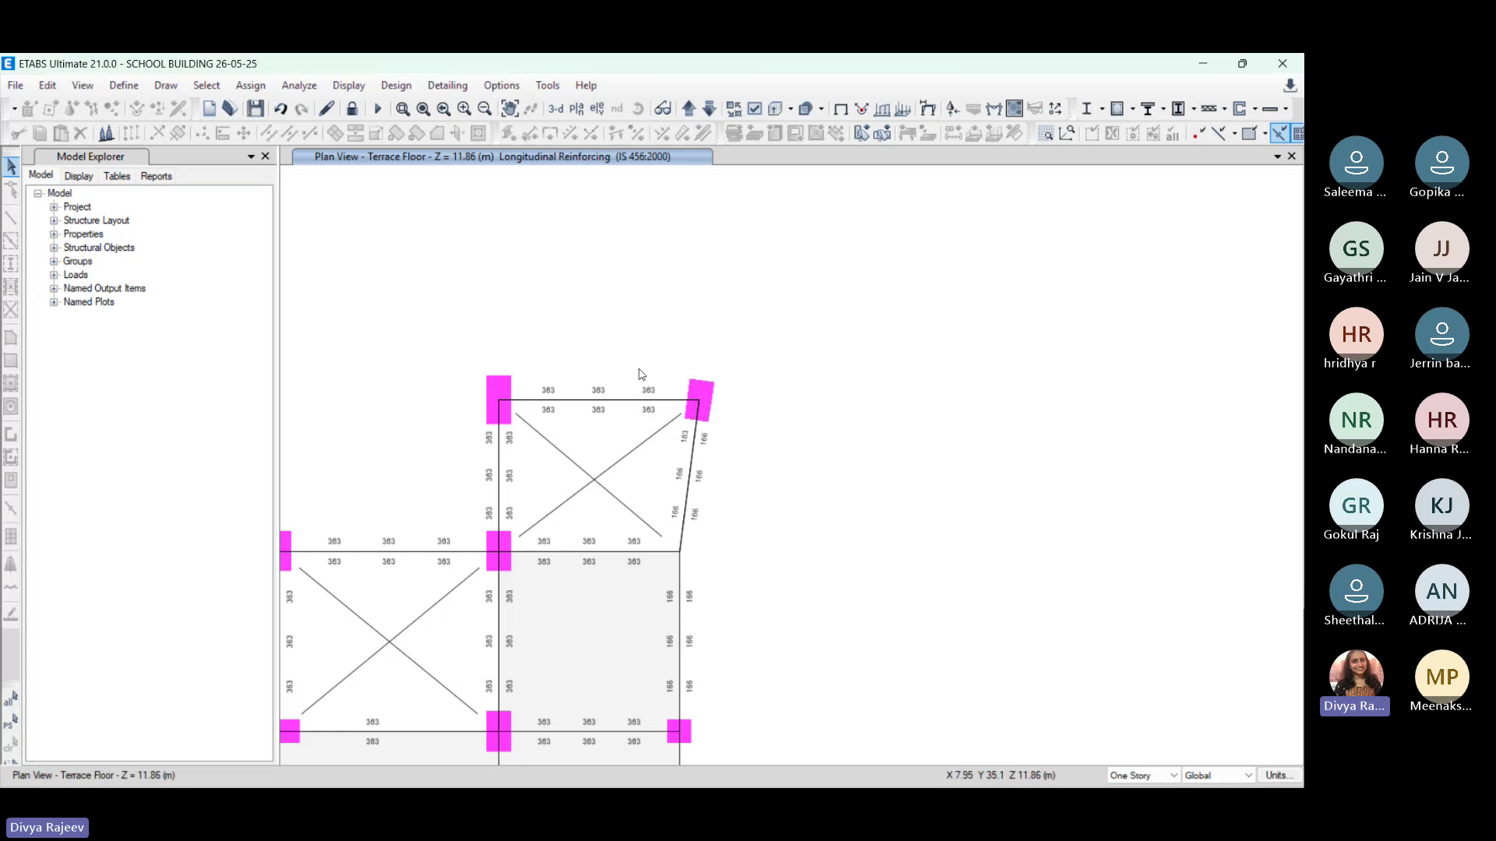
scroll(637, 374, down, 5)
Step: Switch to aadspro and open the column Design & Detailing window
click(460, 774)
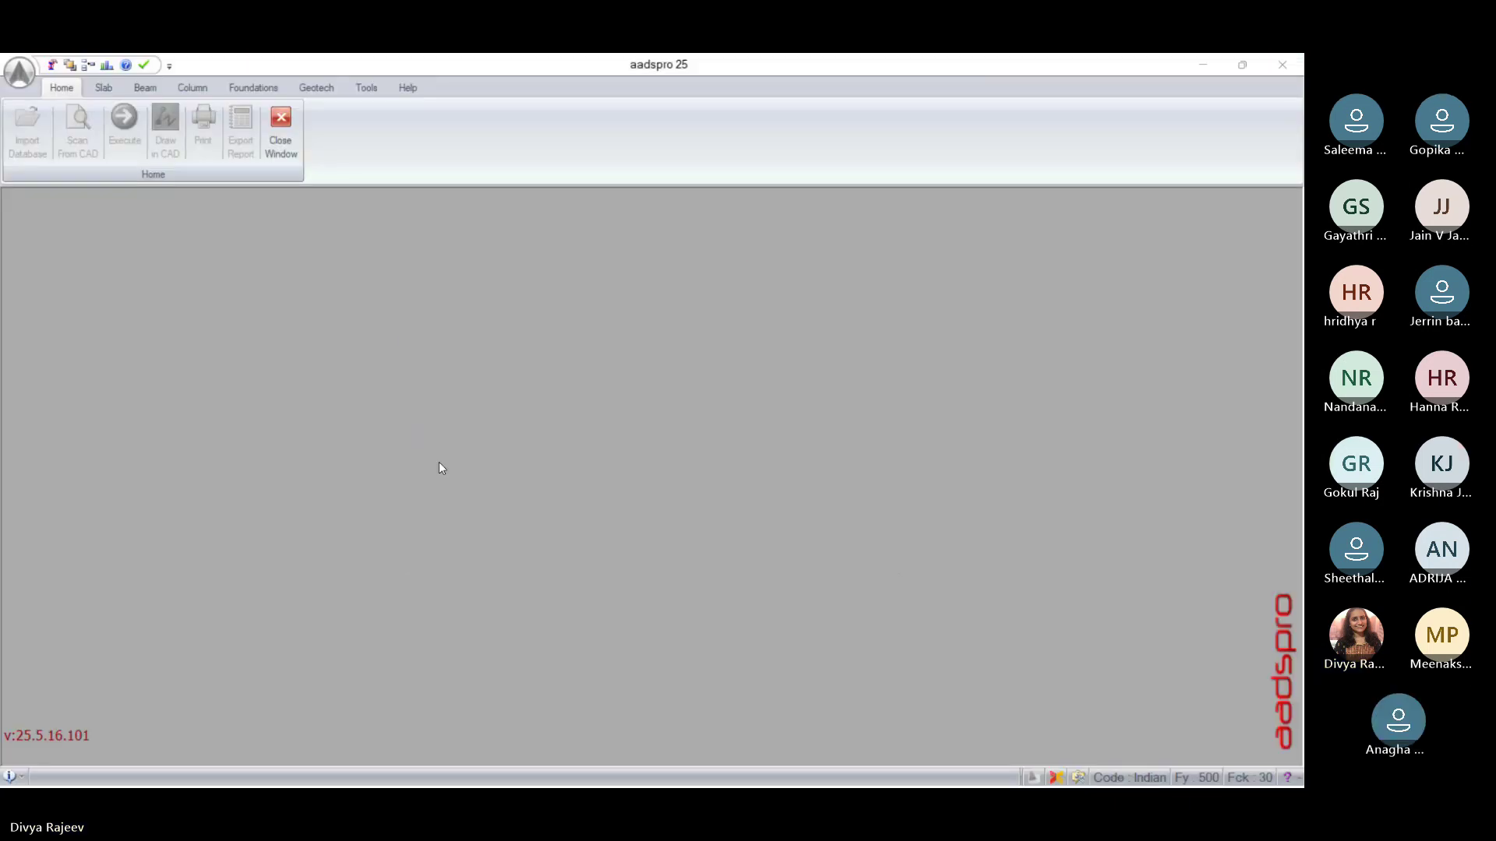
key(alt+Tab)
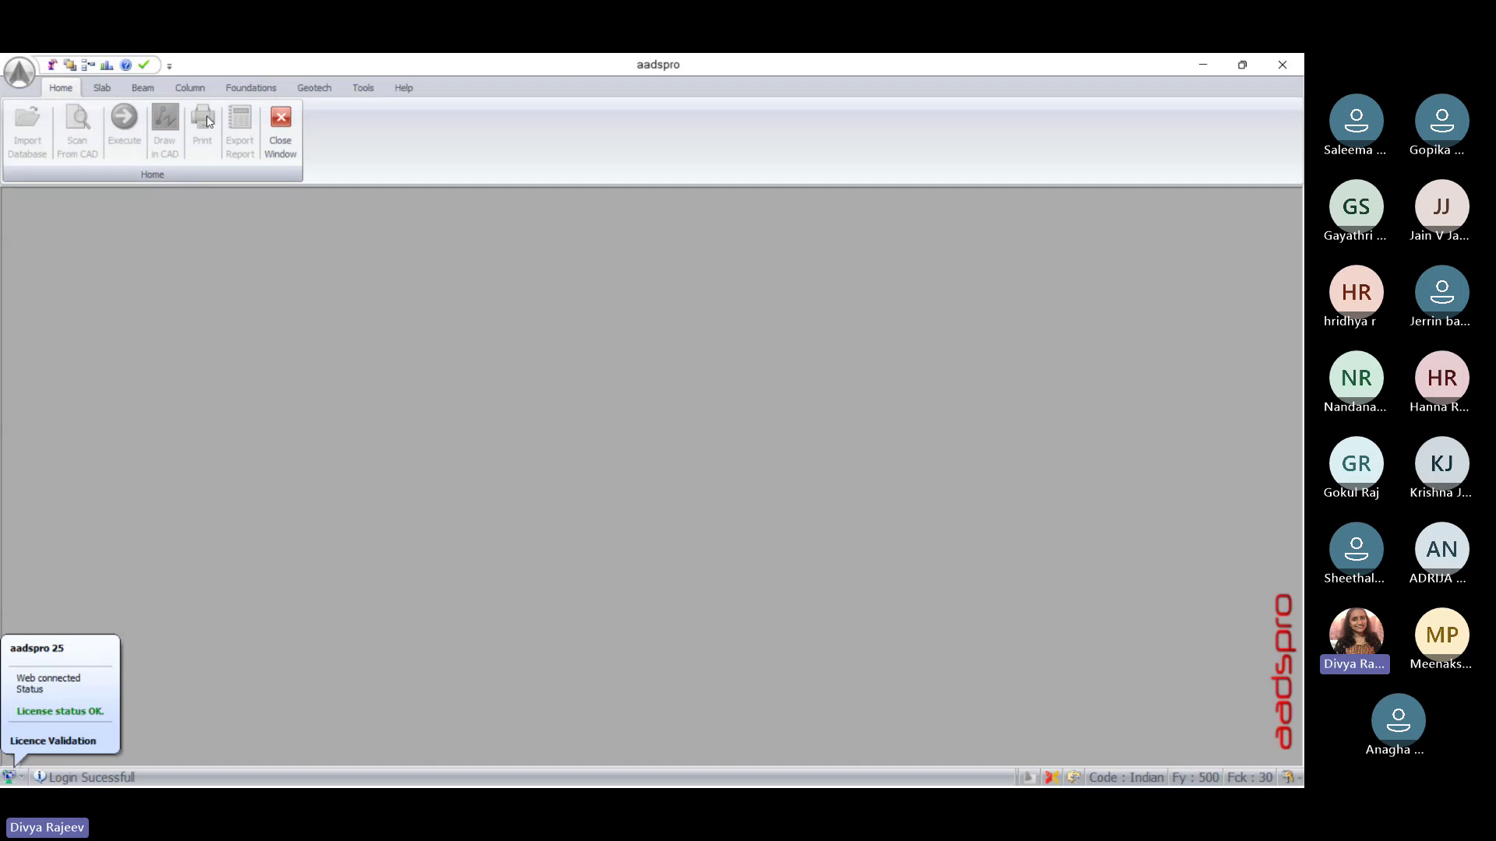
click(190, 88)
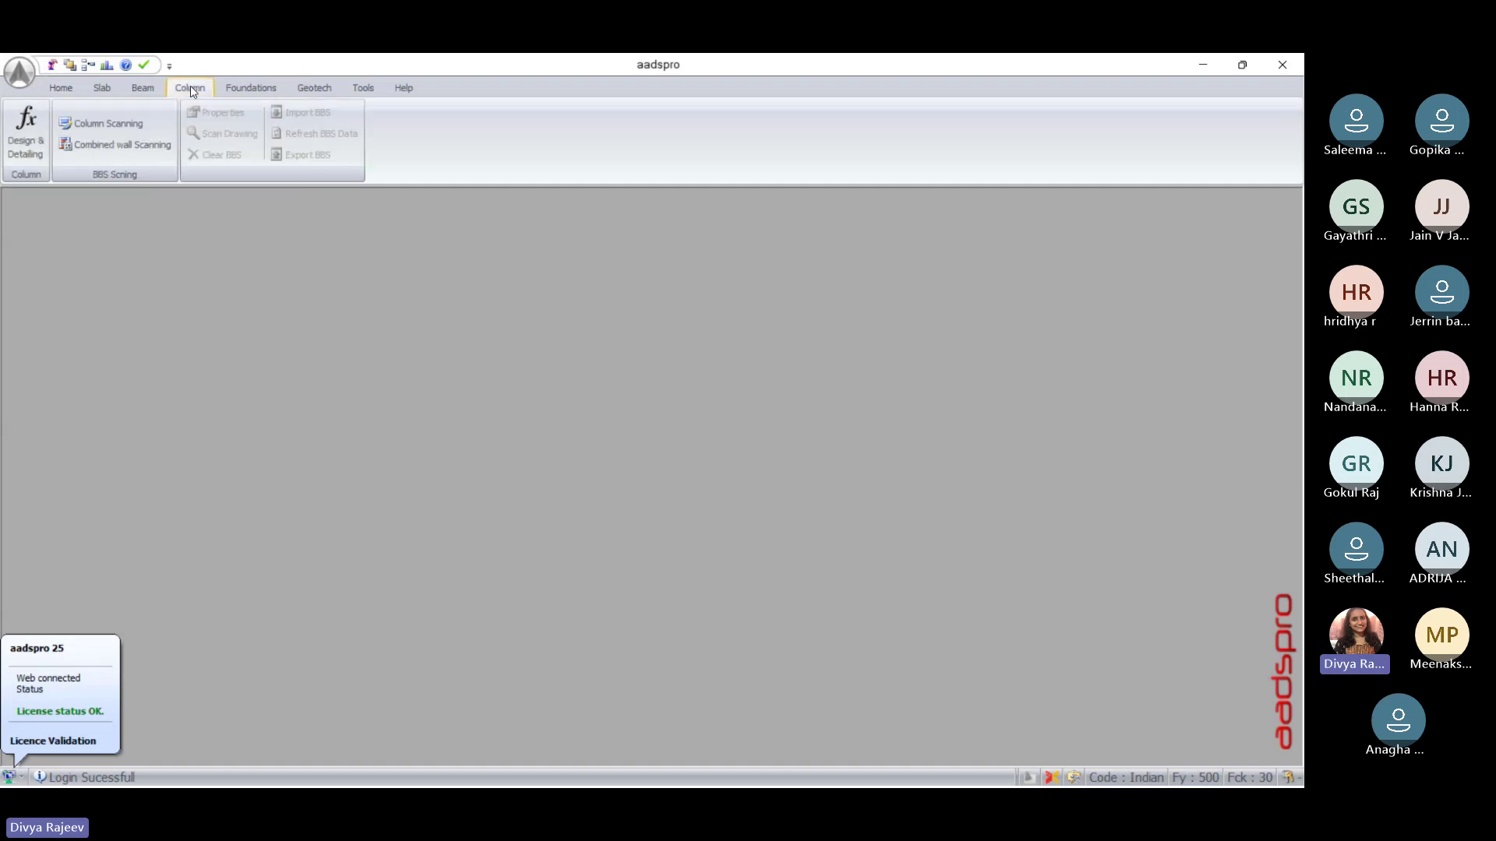
click(28, 135)
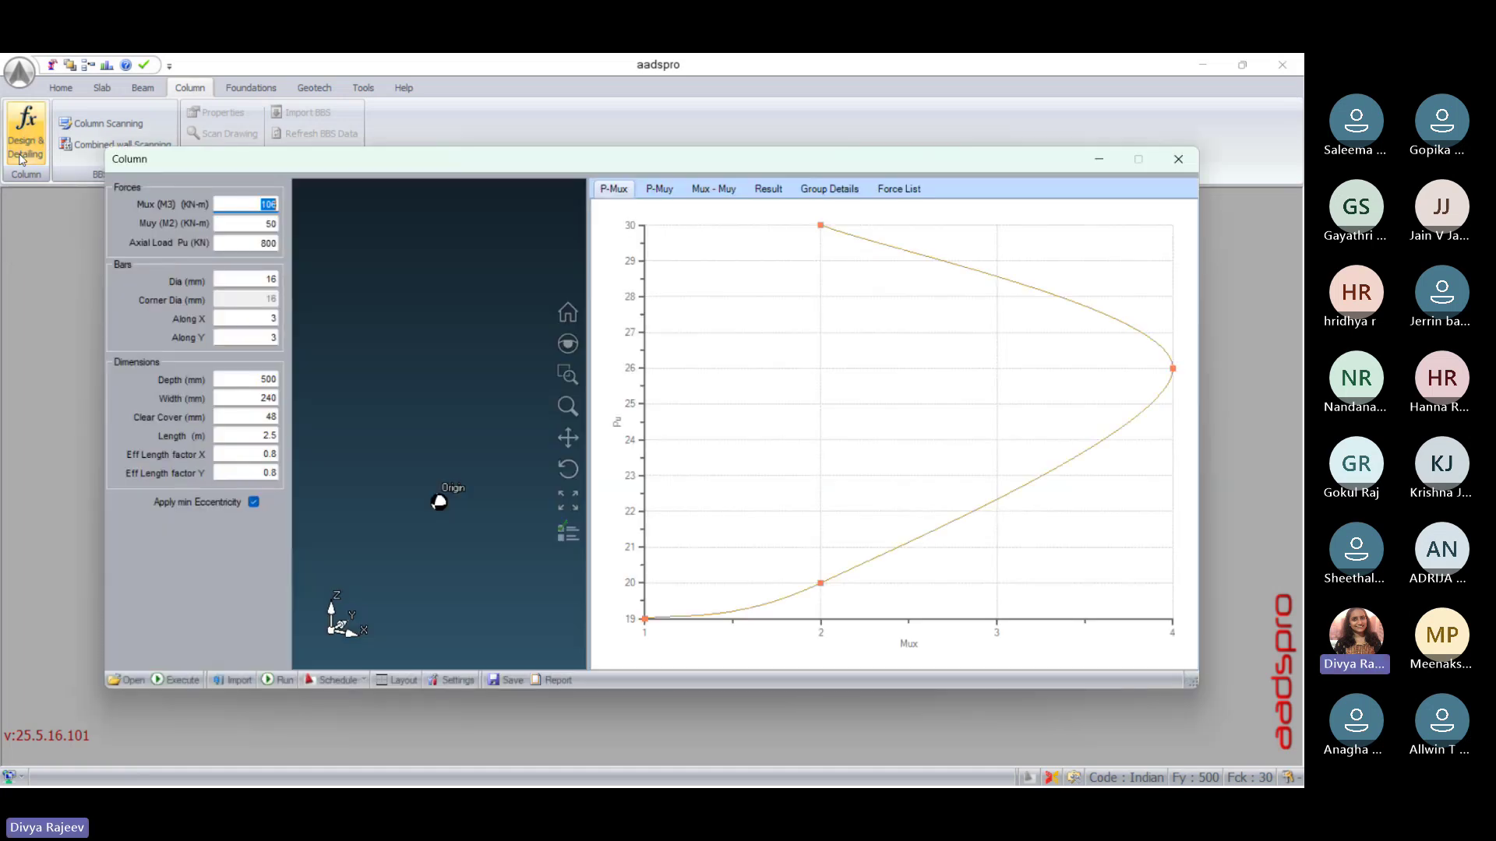
drag(458, 160, 517, 157)
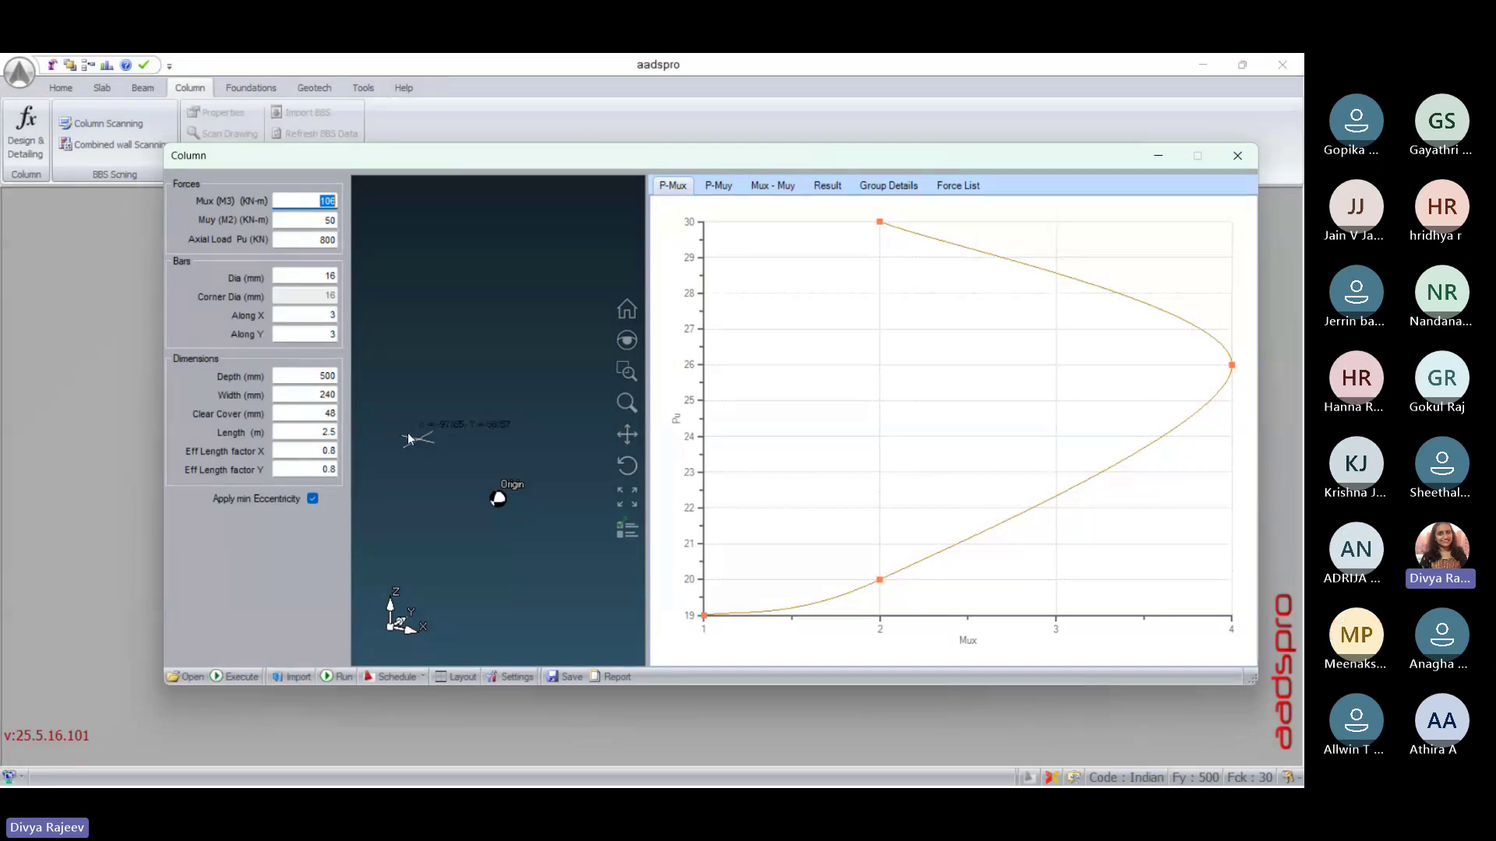
Step: Review the column's P-Muy and Mux-Muy interaction charts, ending on the P-Mux chart
click(706, 187)
click(783, 188)
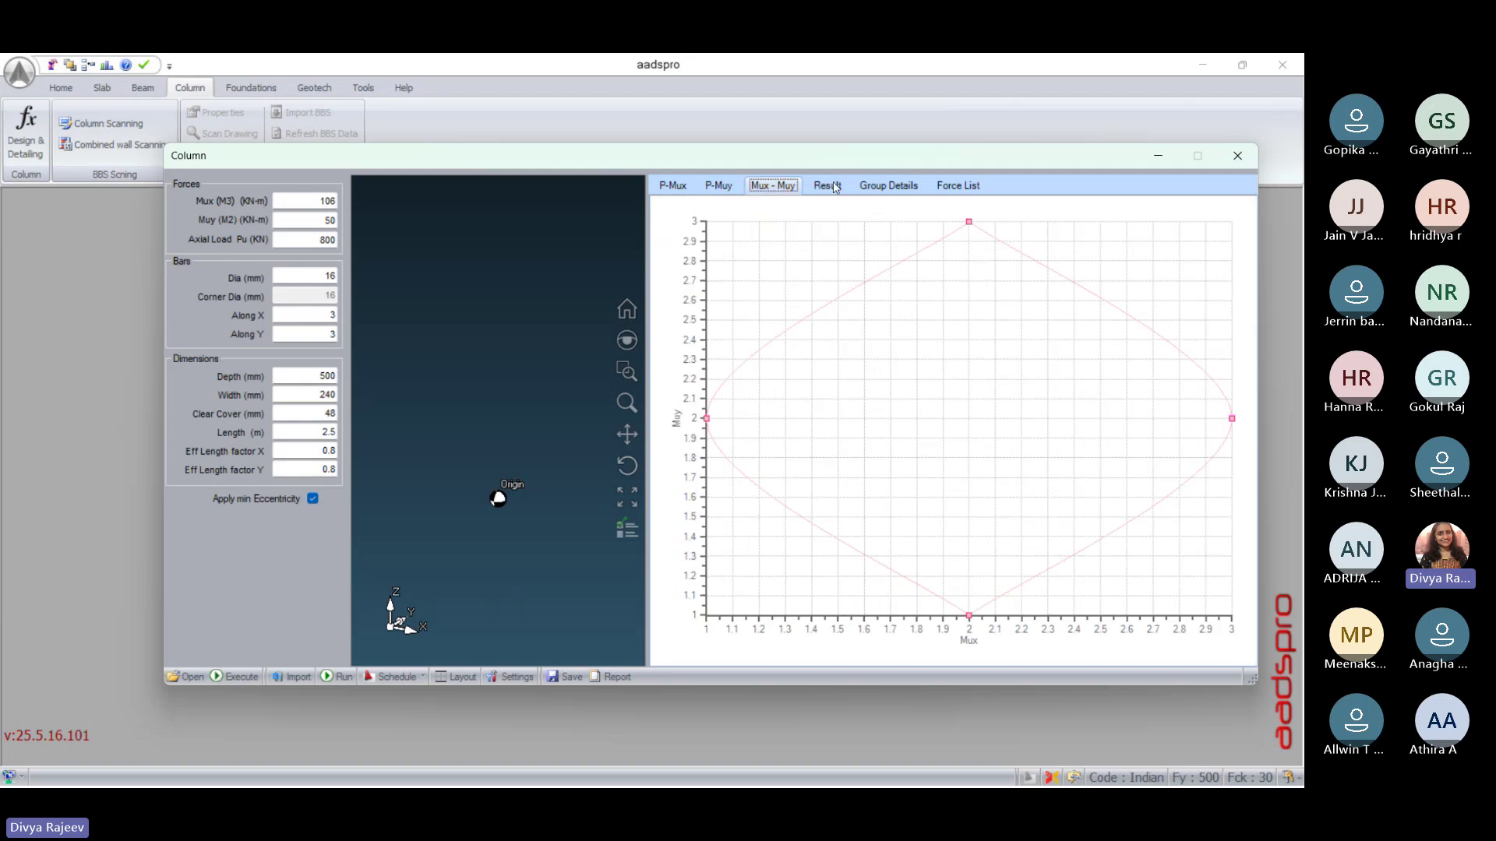
click(673, 187)
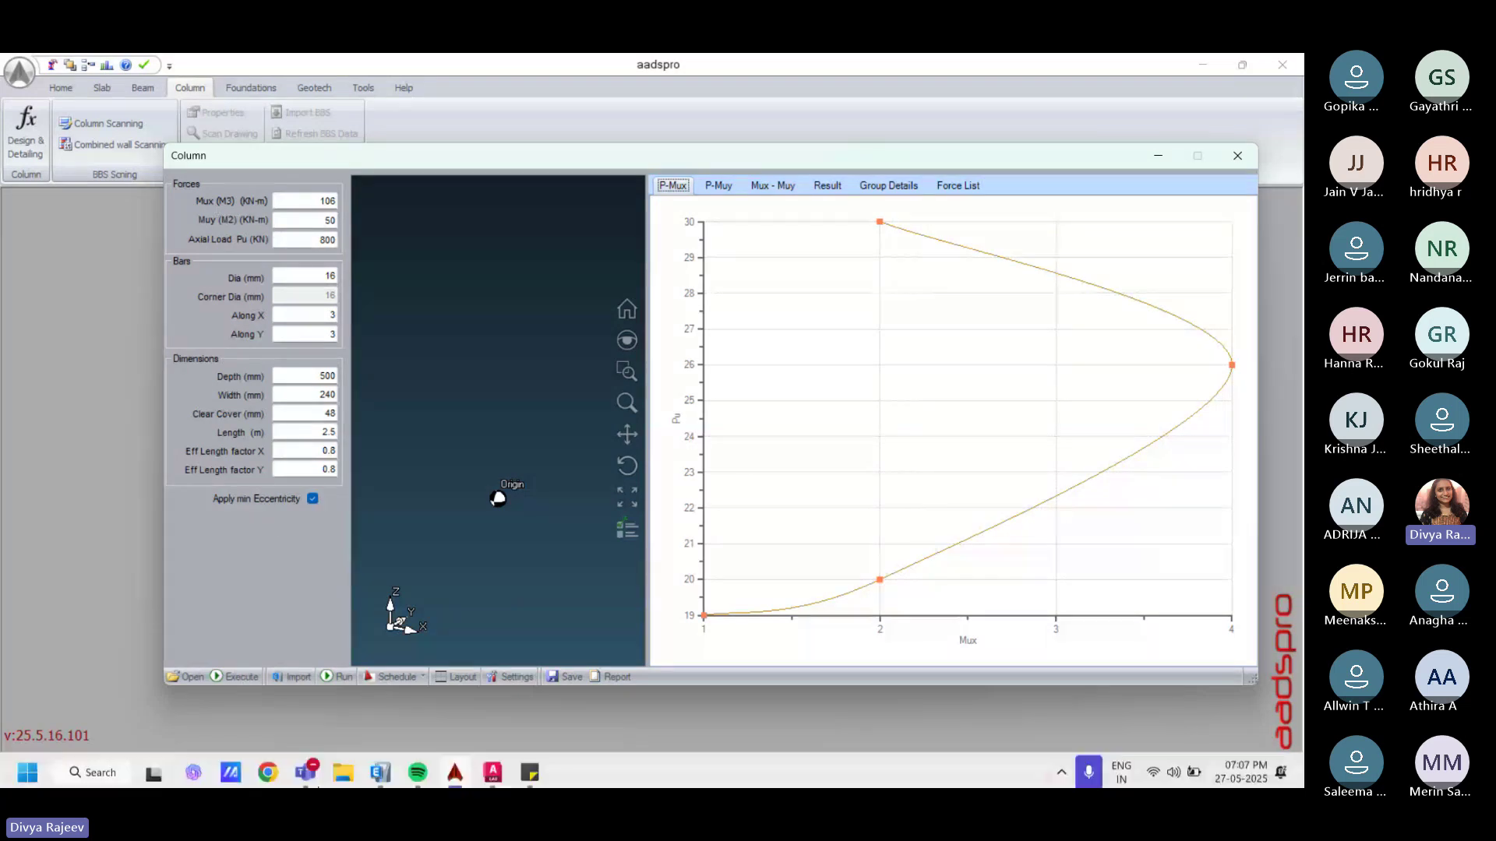
Step: Switch to ETABS and select the northernmost stair bay's west corner column on the Terrace Floor plan across All Stories
click(388, 782)
scroll(624, 402, up, 3)
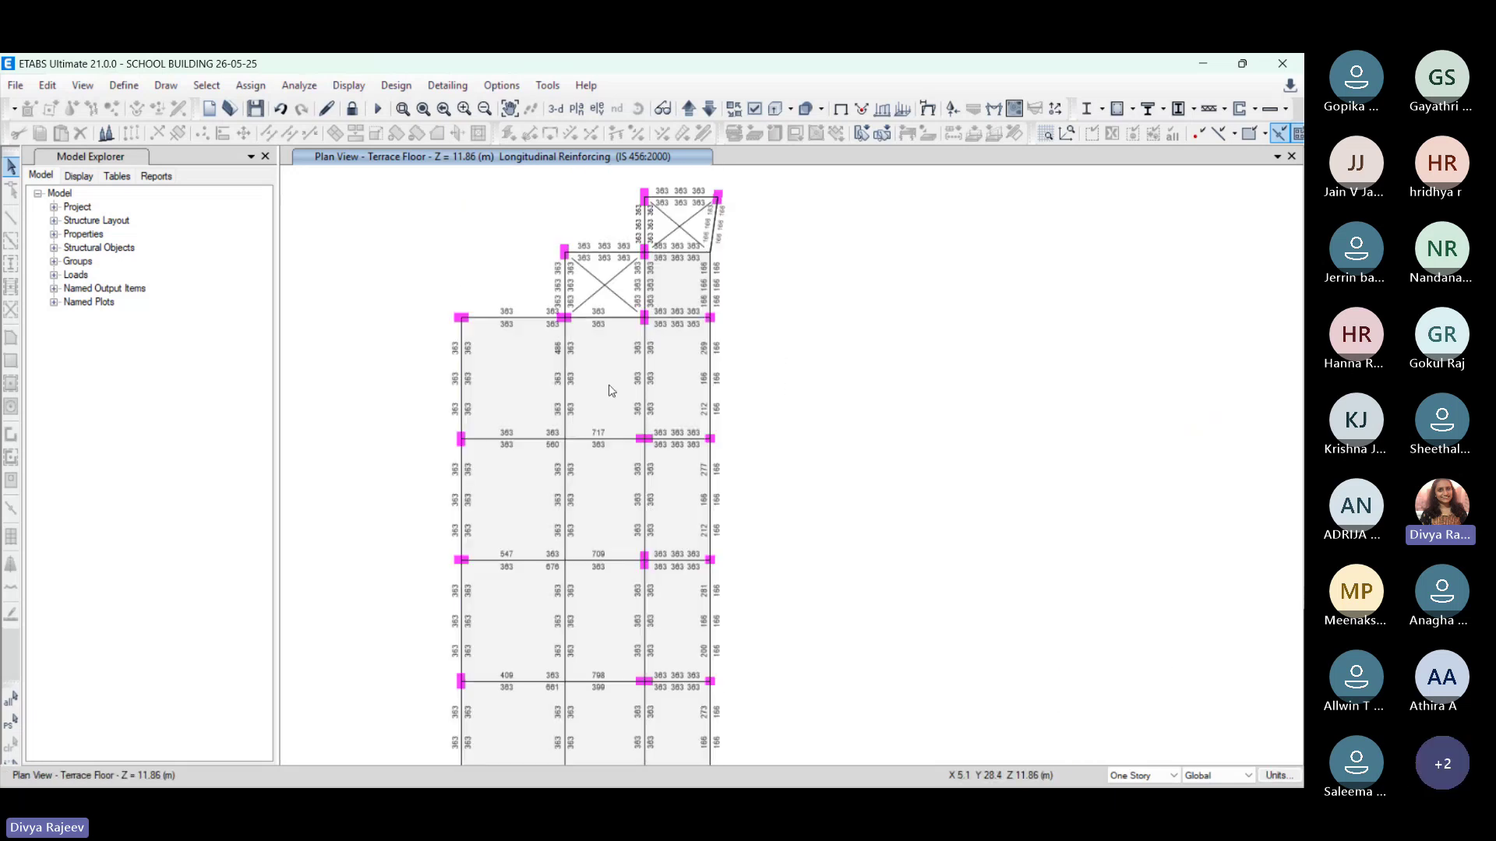
click(1110, 777)
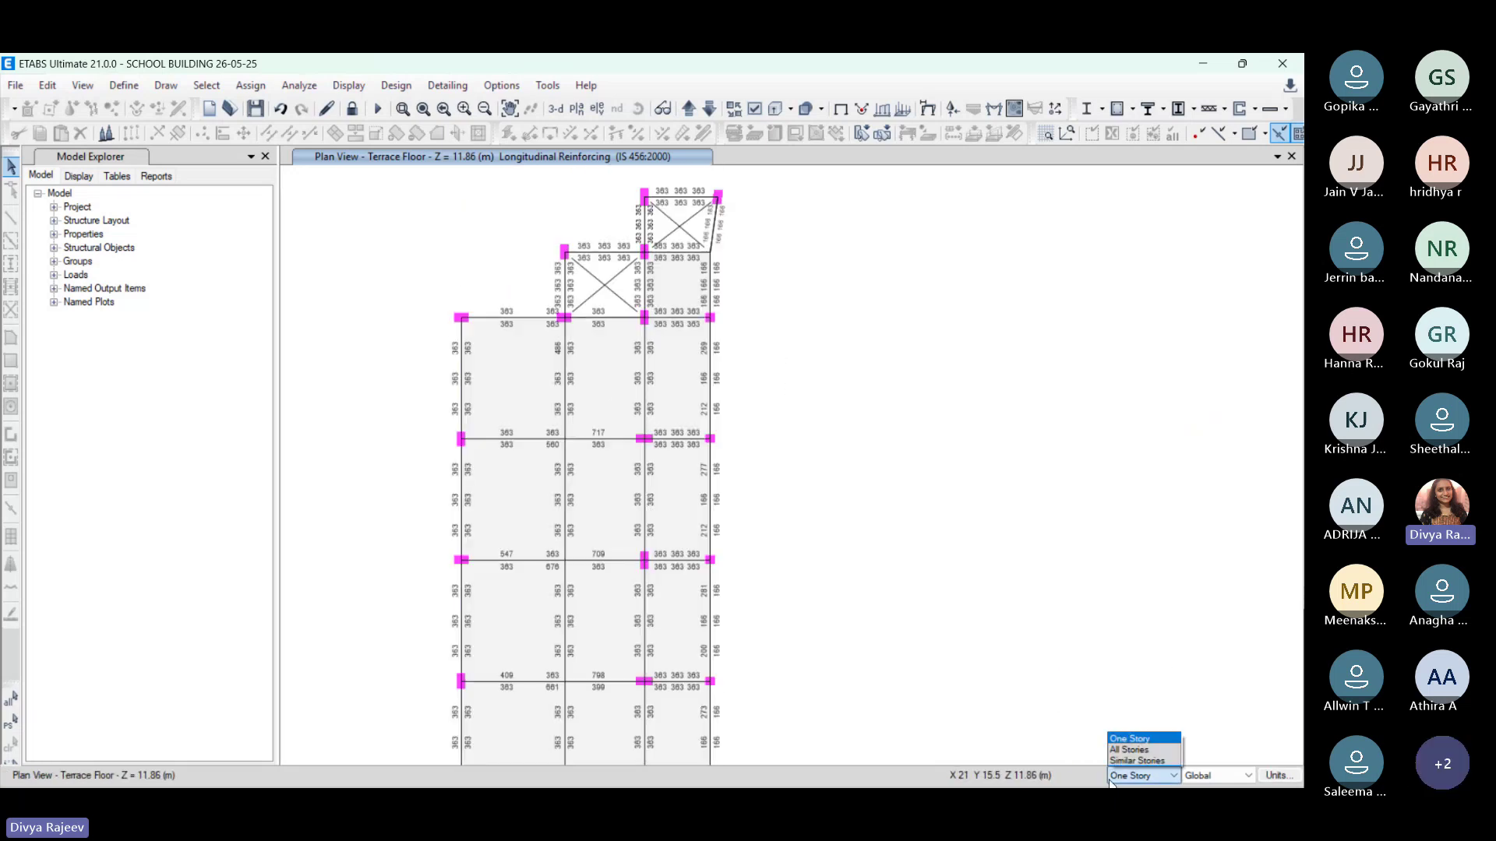
click(1134, 749)
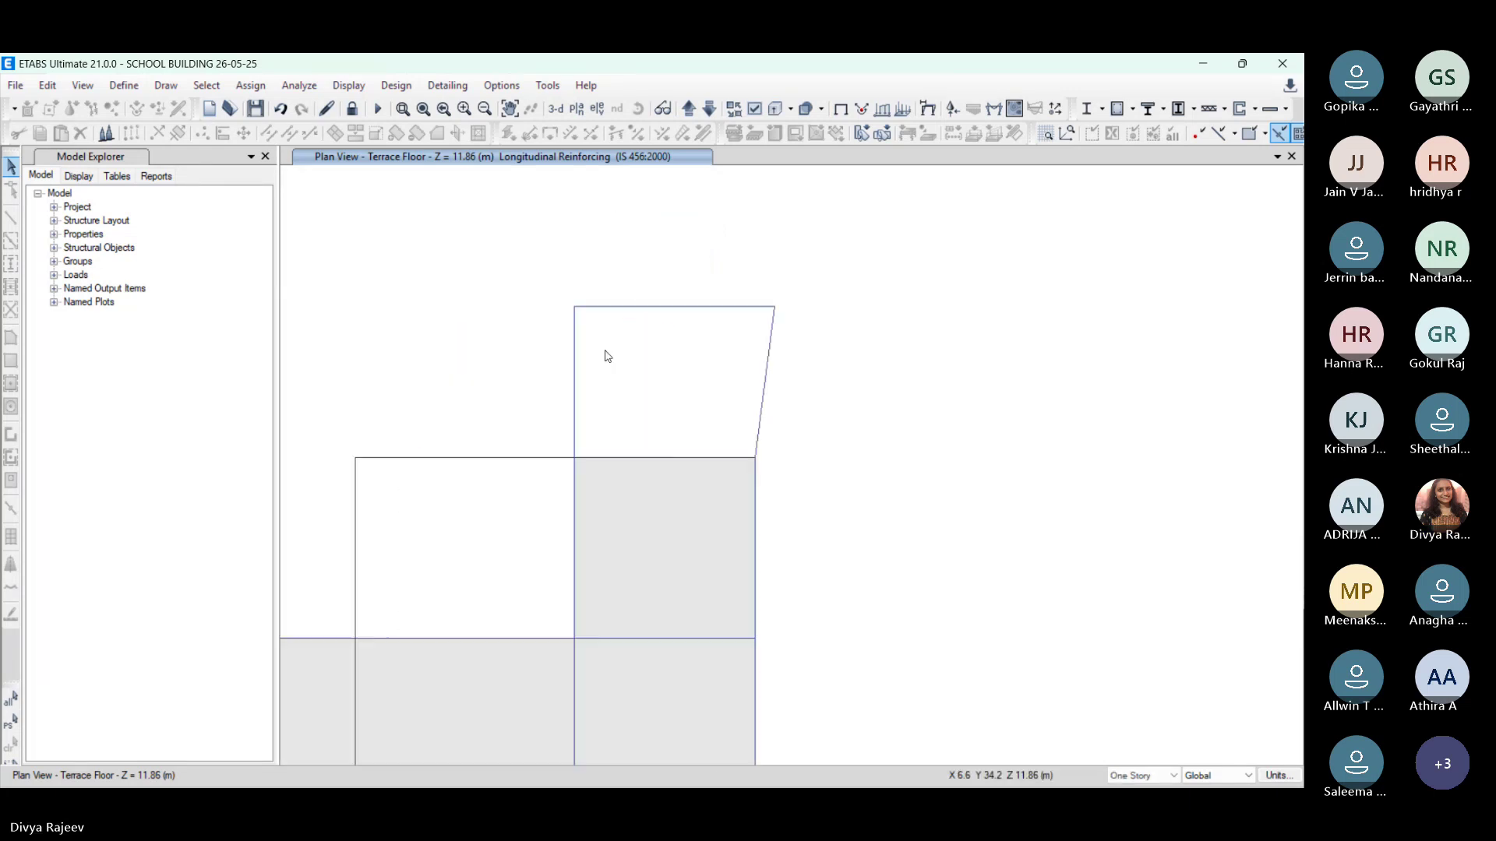
drag(544, 263, 602, 335)
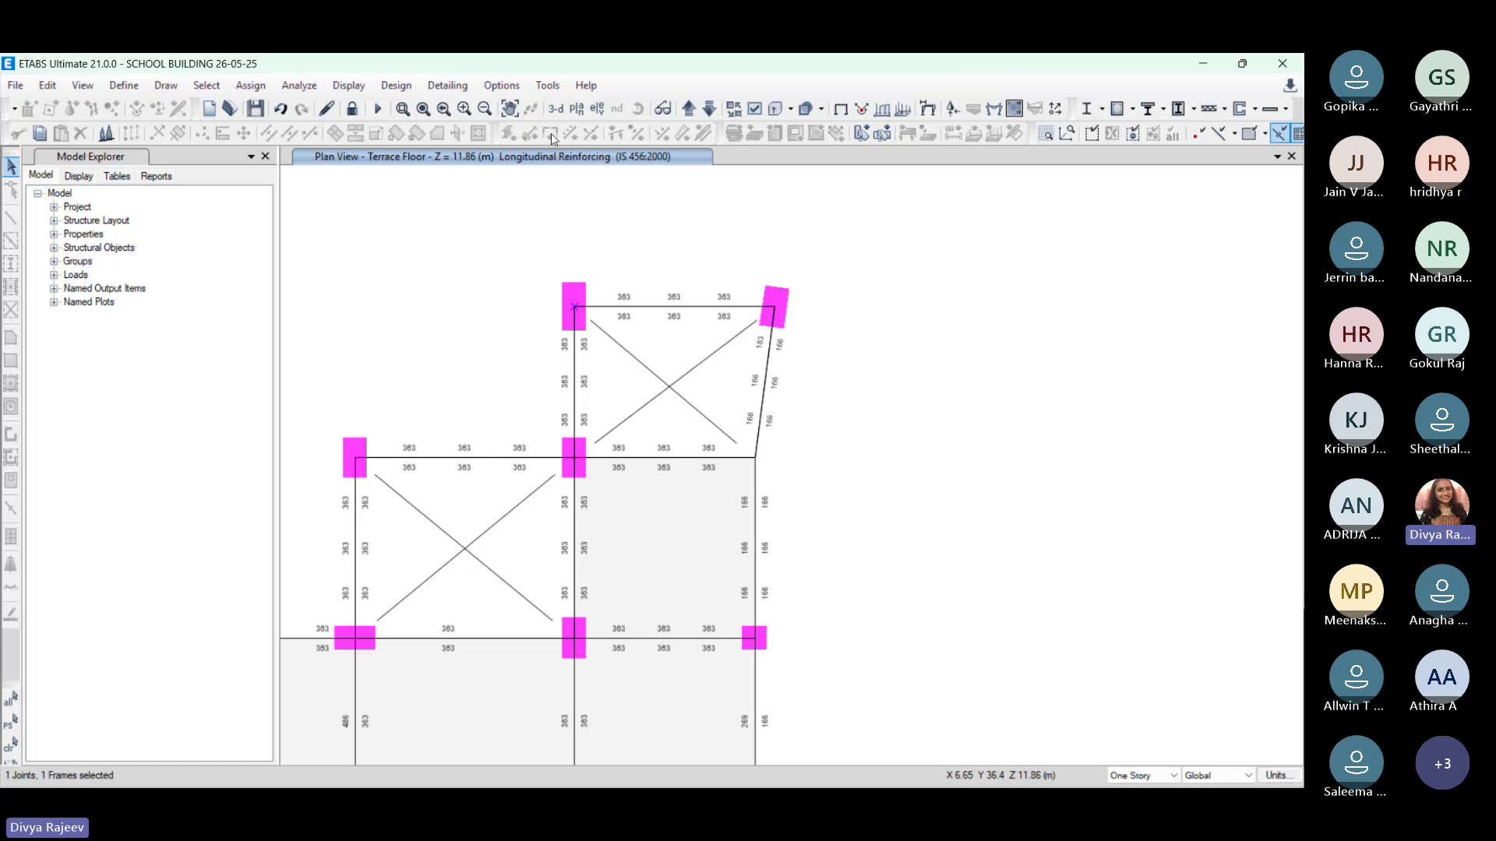
click(1049, 671)
click(1138, 775)
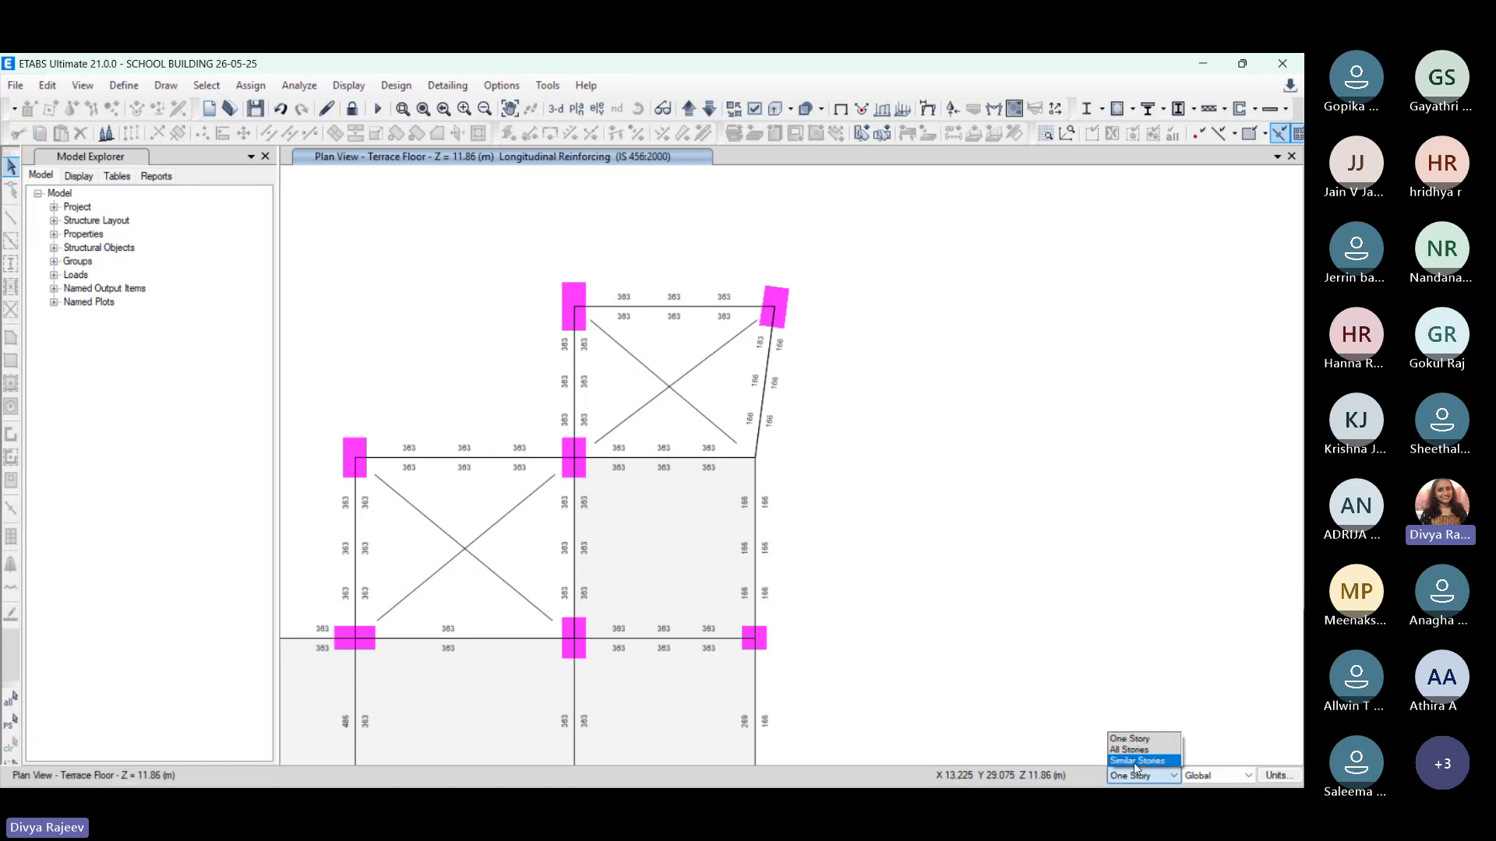
click(1129, 749)
drag(534, 251, 601, 373)
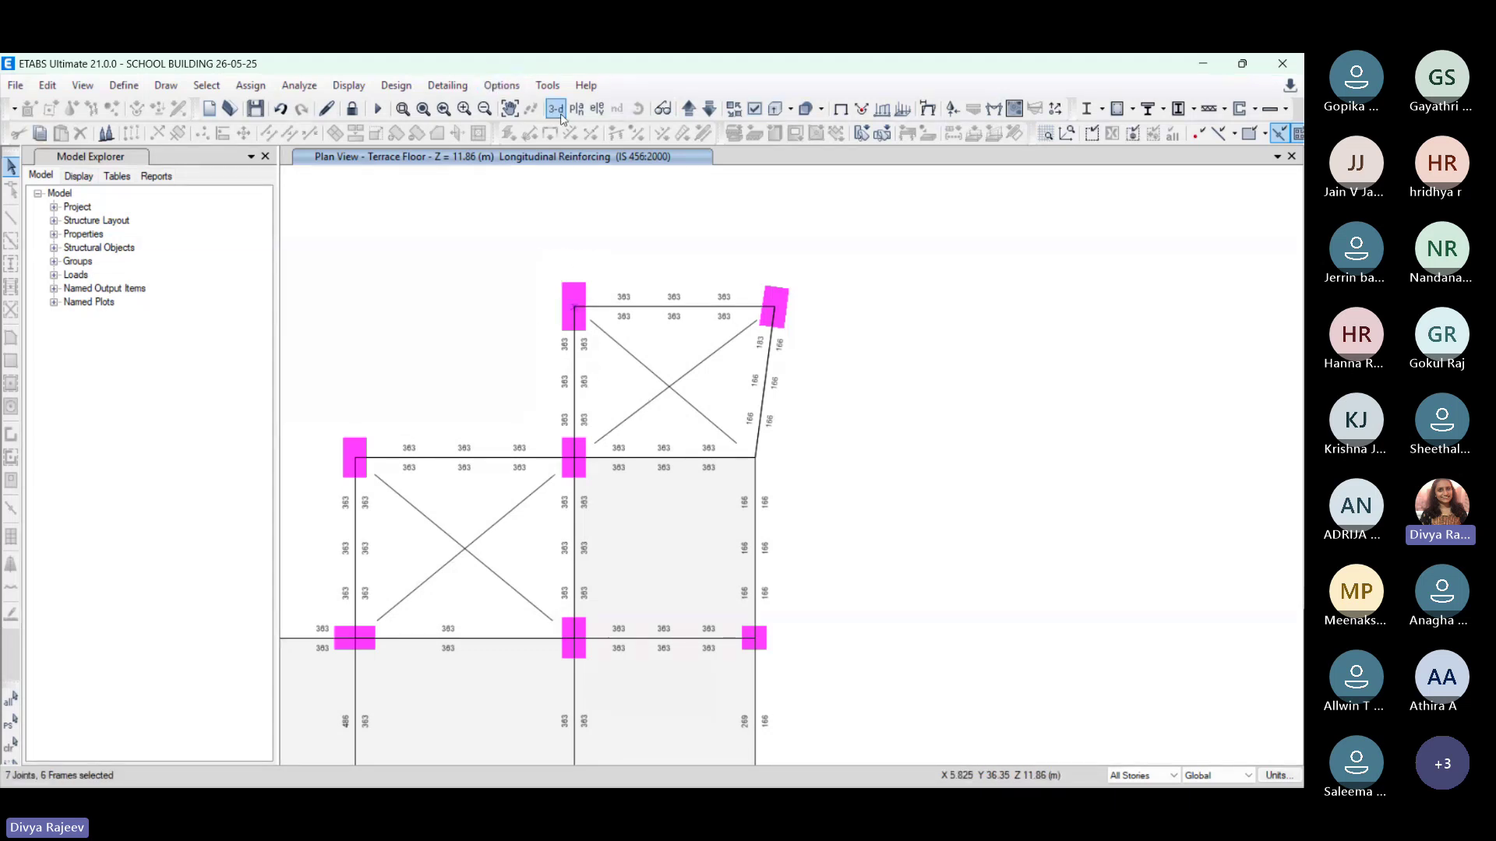
Step: Show the model in 3-D and examine the selected column line through the storeys
click(556, 110)
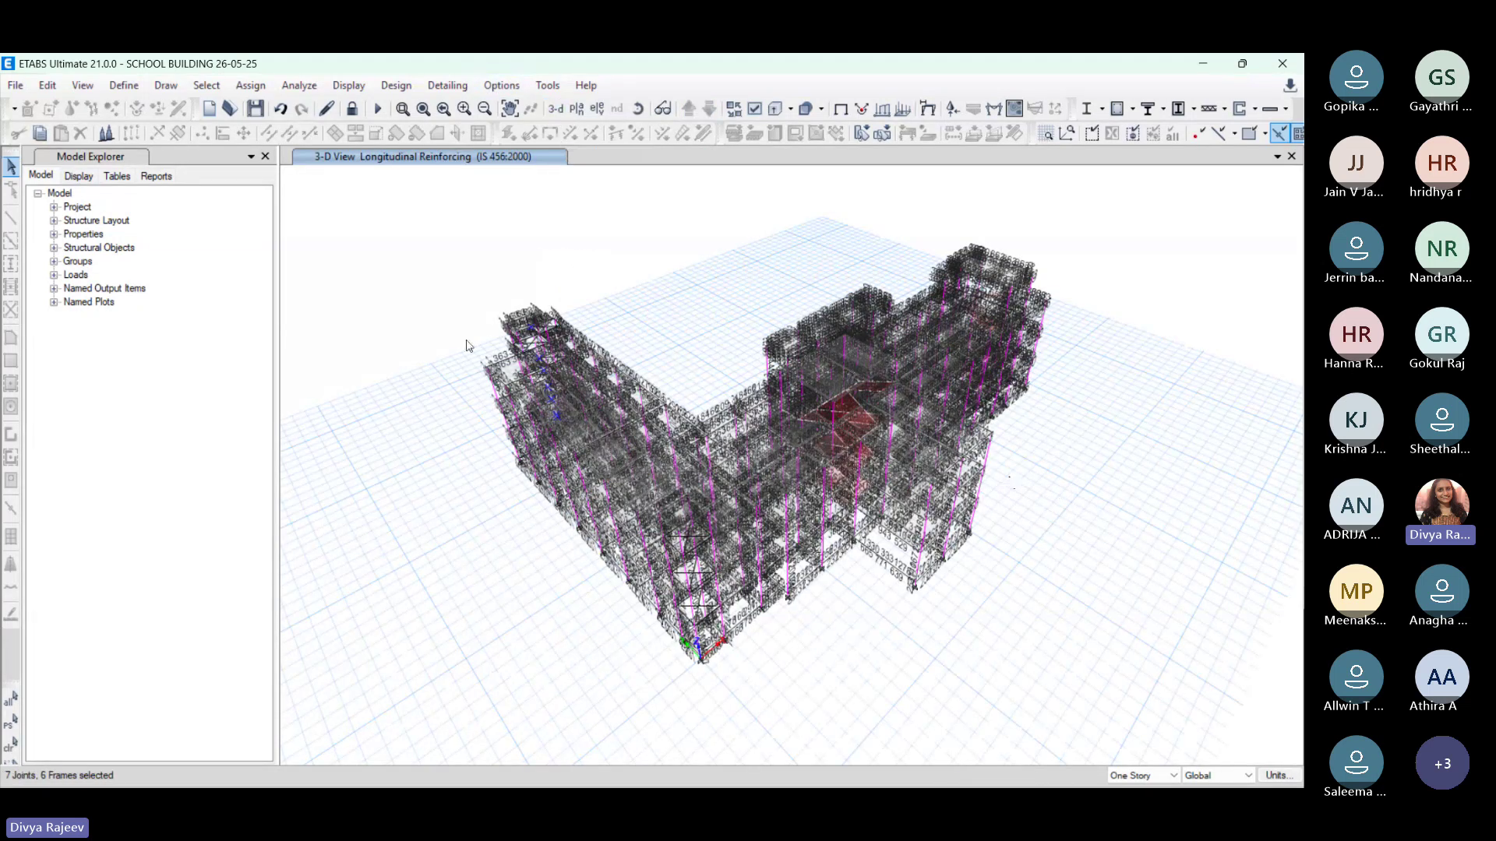
scroll(508, 345, up, 5)
scroll(508, 345, up, 2)
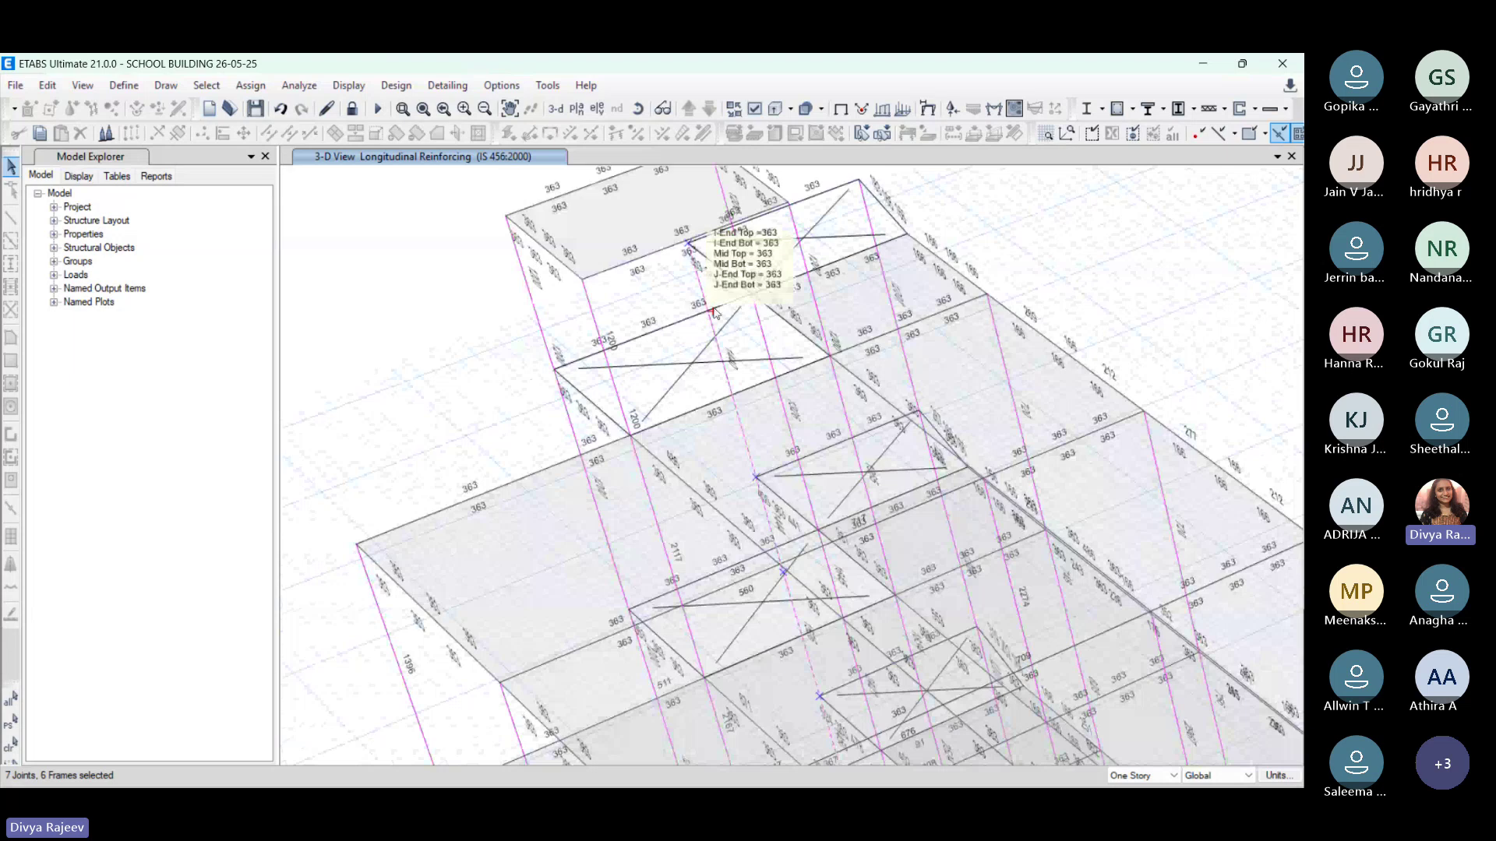
mouse_move(689, 254)
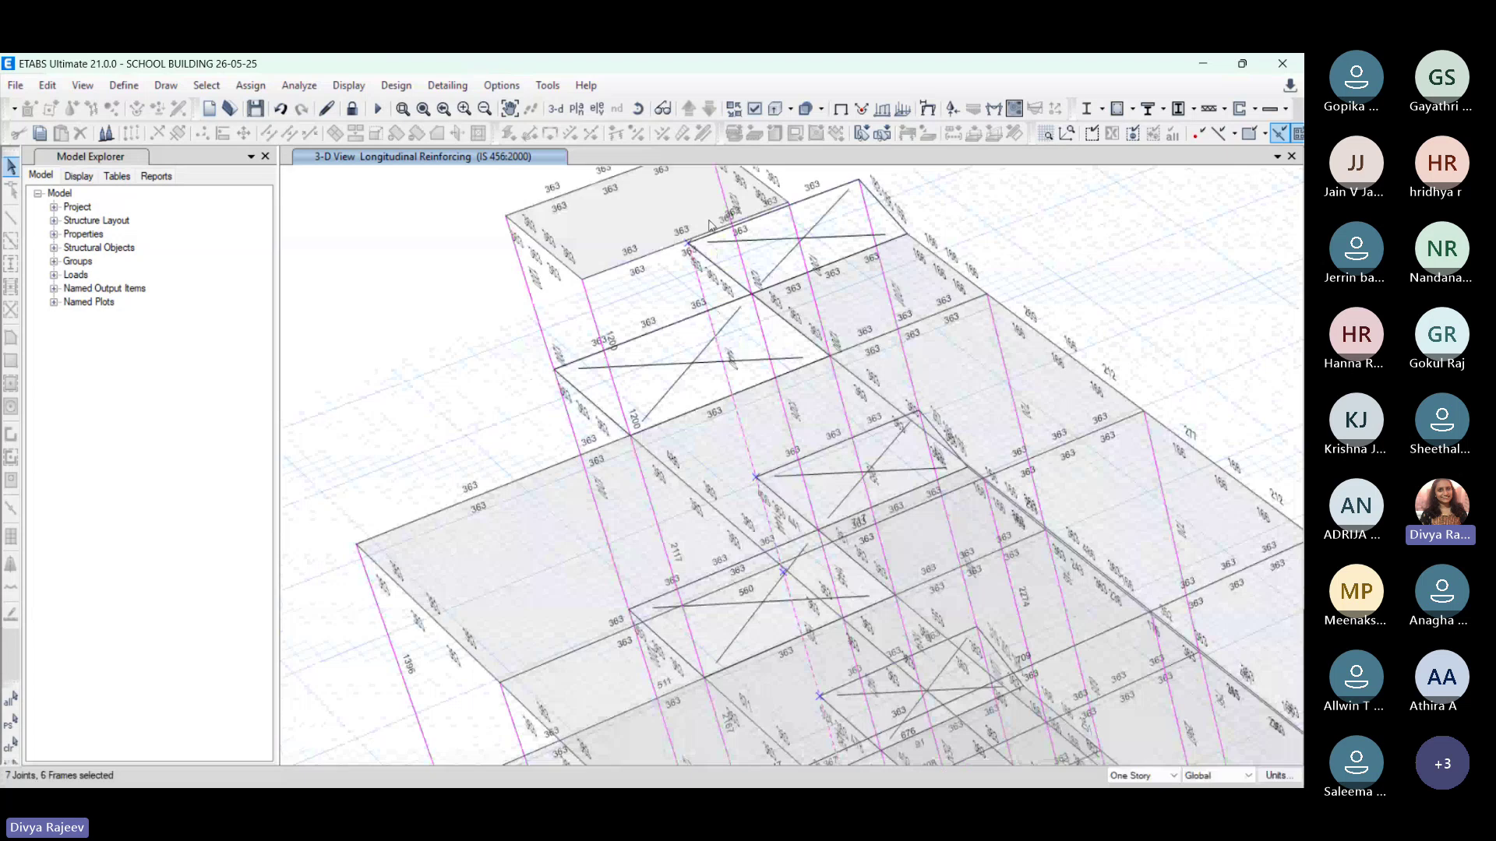
Step: Display the Design Forces - Columns table from the design data for the selected column
click(126, 183)
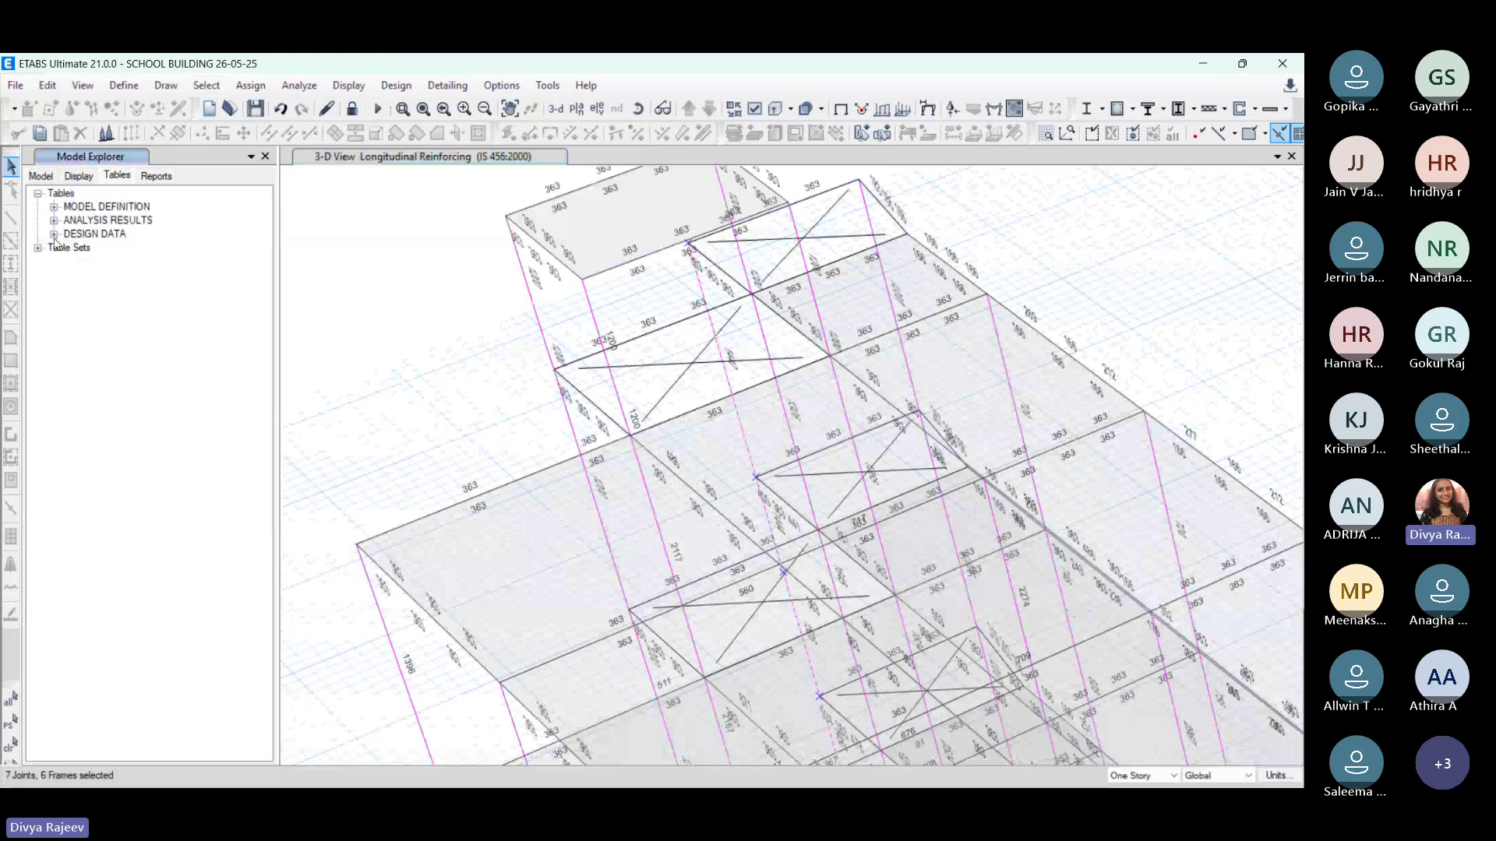
click(53, 234)
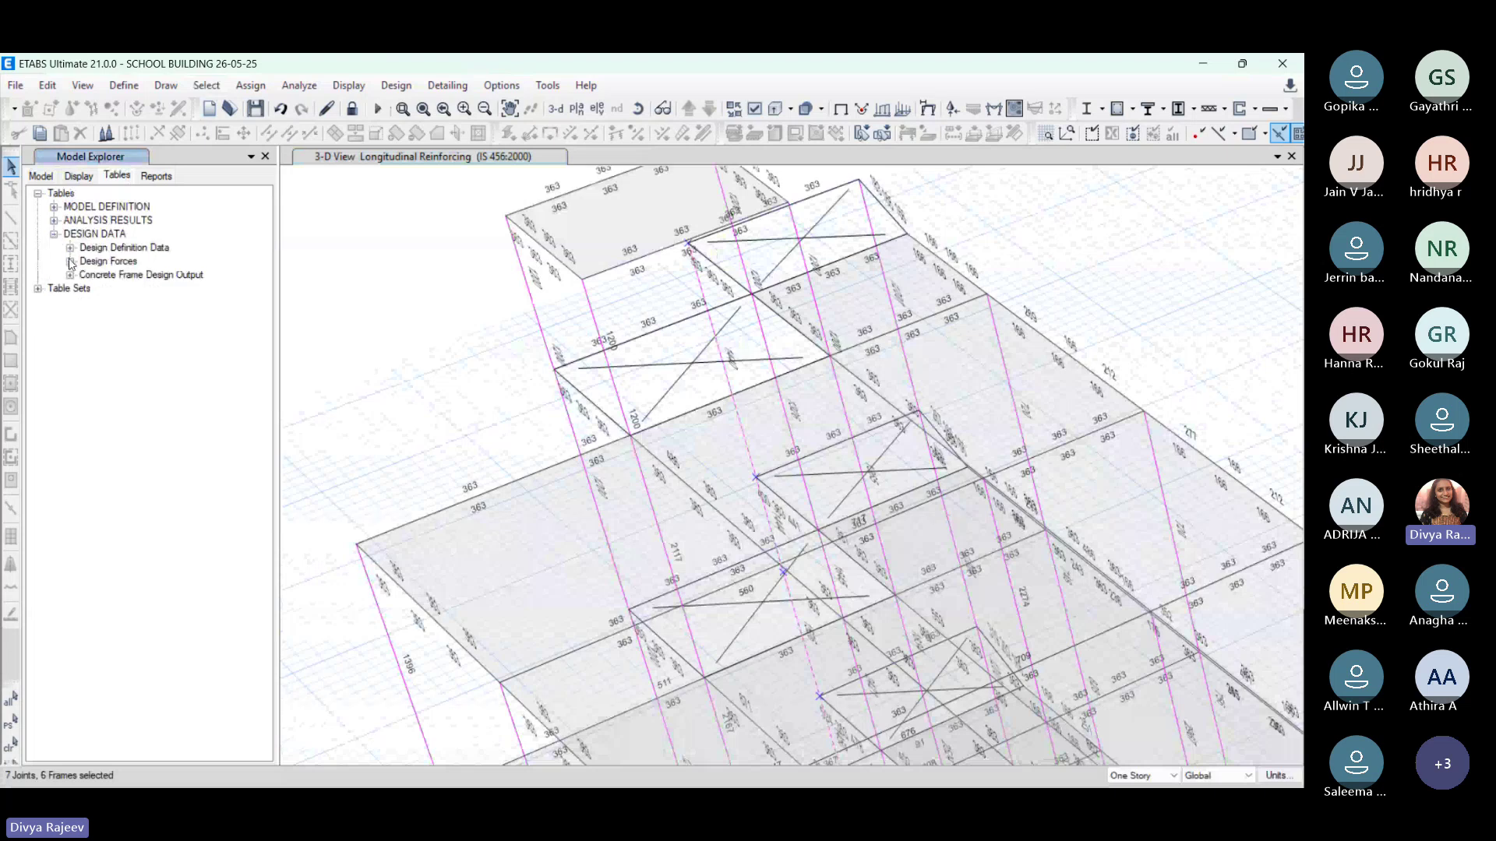
click(70, 262)
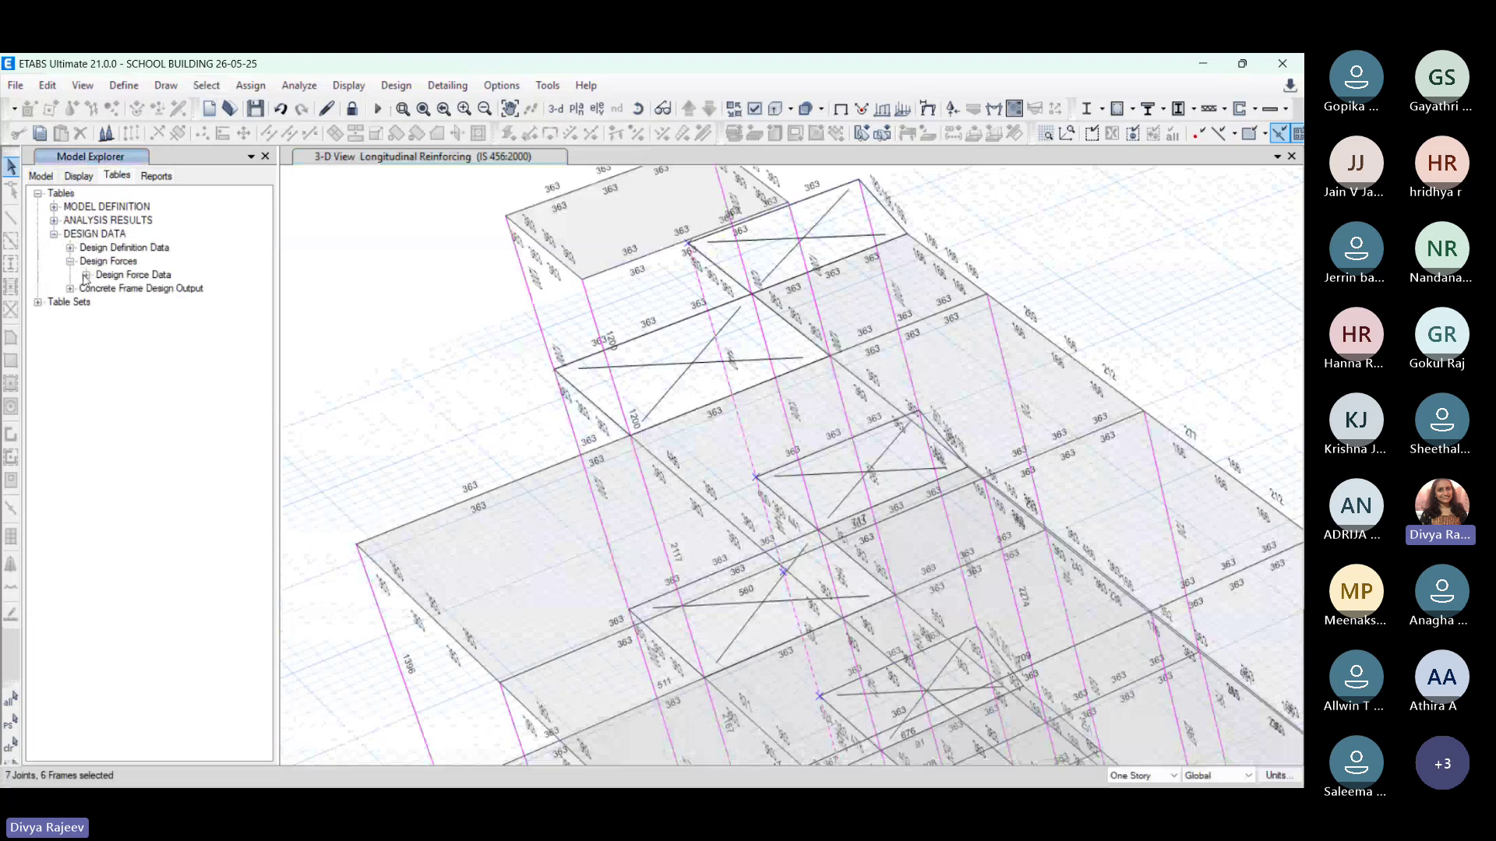
click(85, 275)
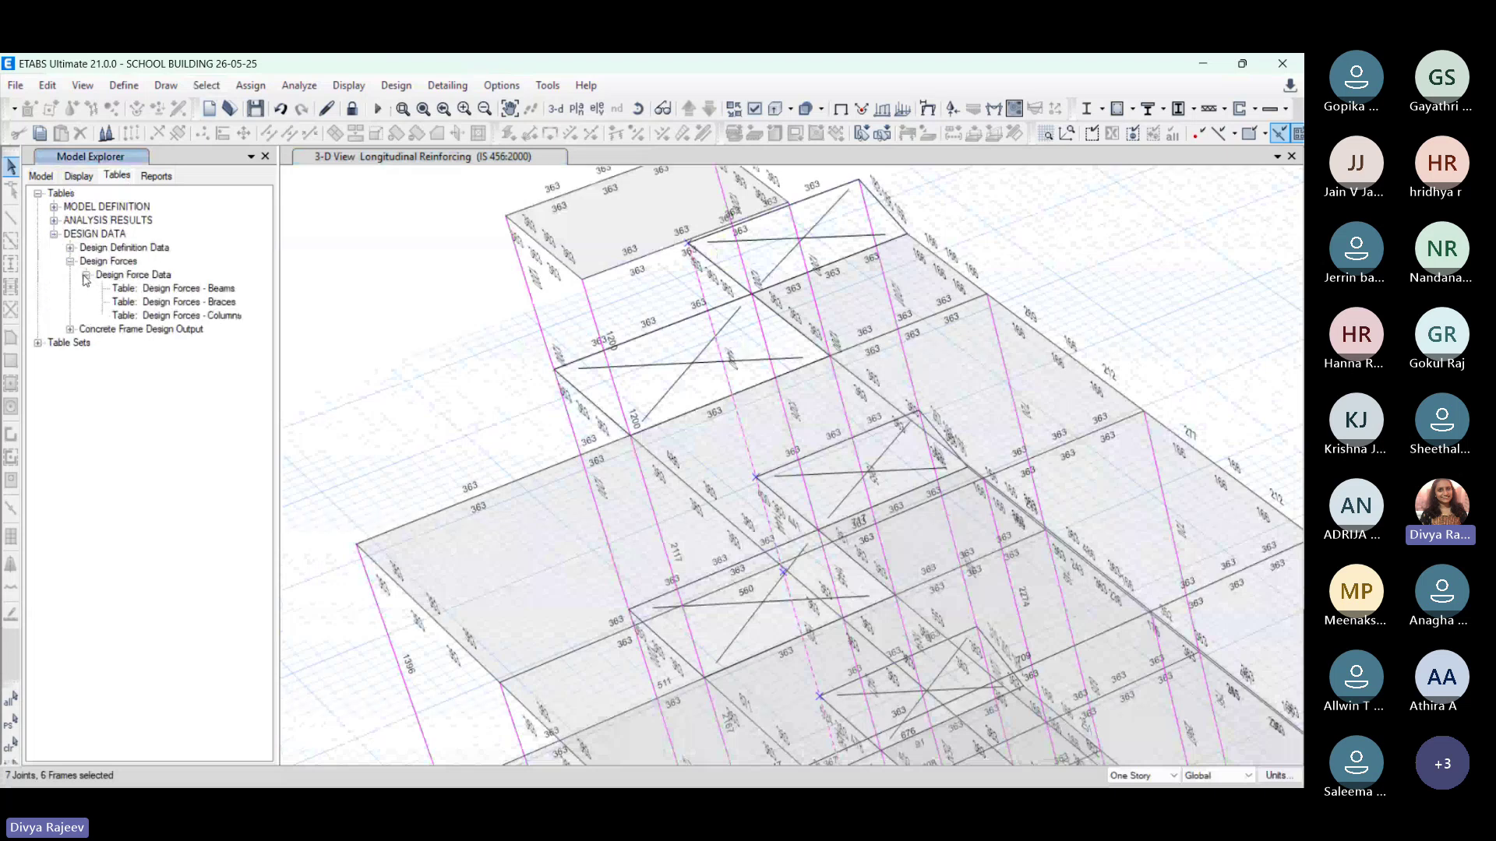
right_click(218, 319)
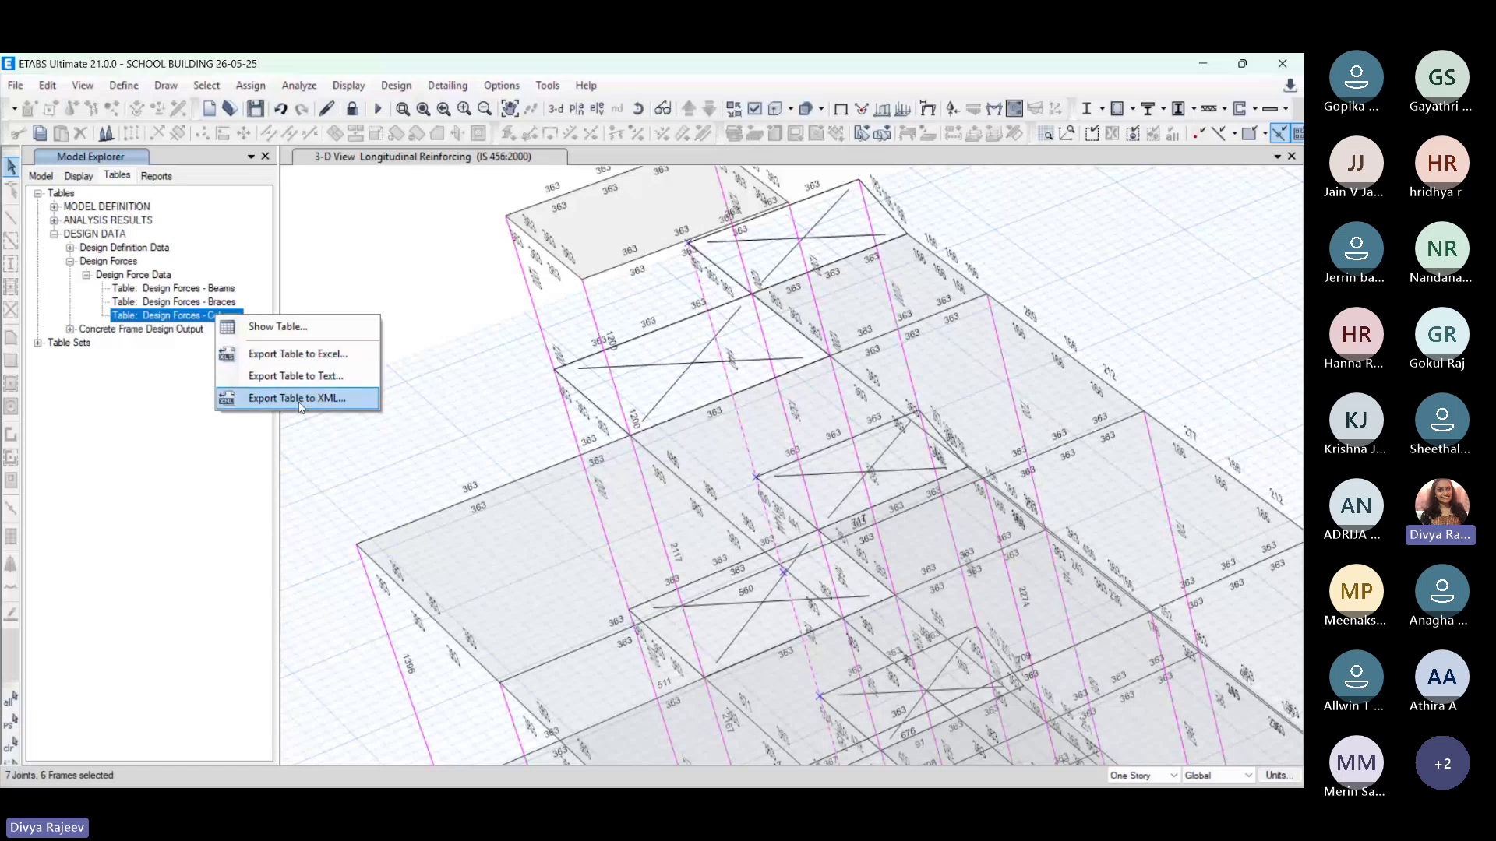
click(298, 336)
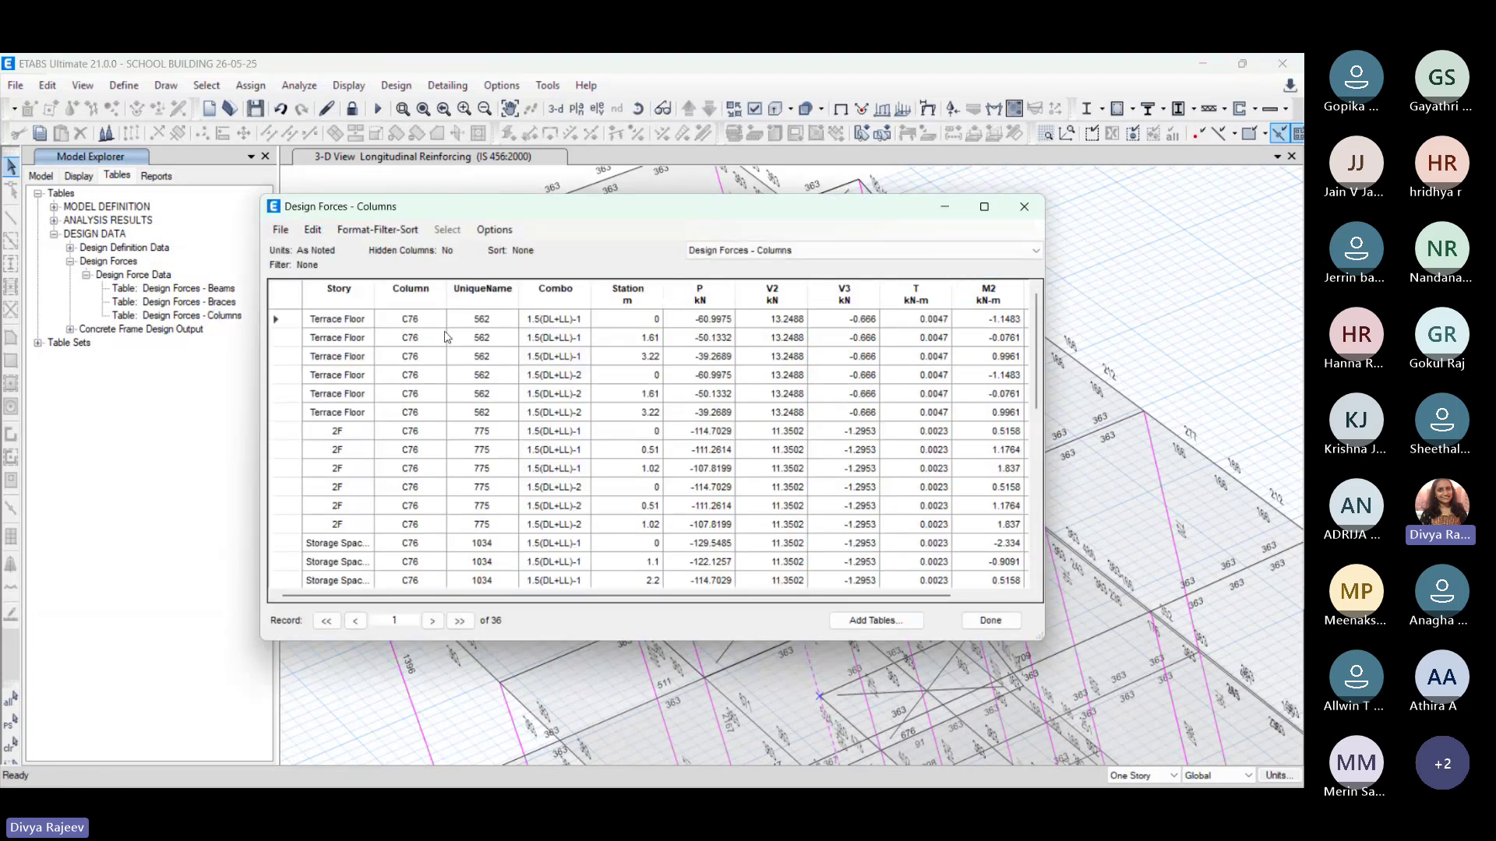
Step: Examine which stories, load combinations, forces and moments the column force table lists, and close it
scroll(446, 337, down, 7)
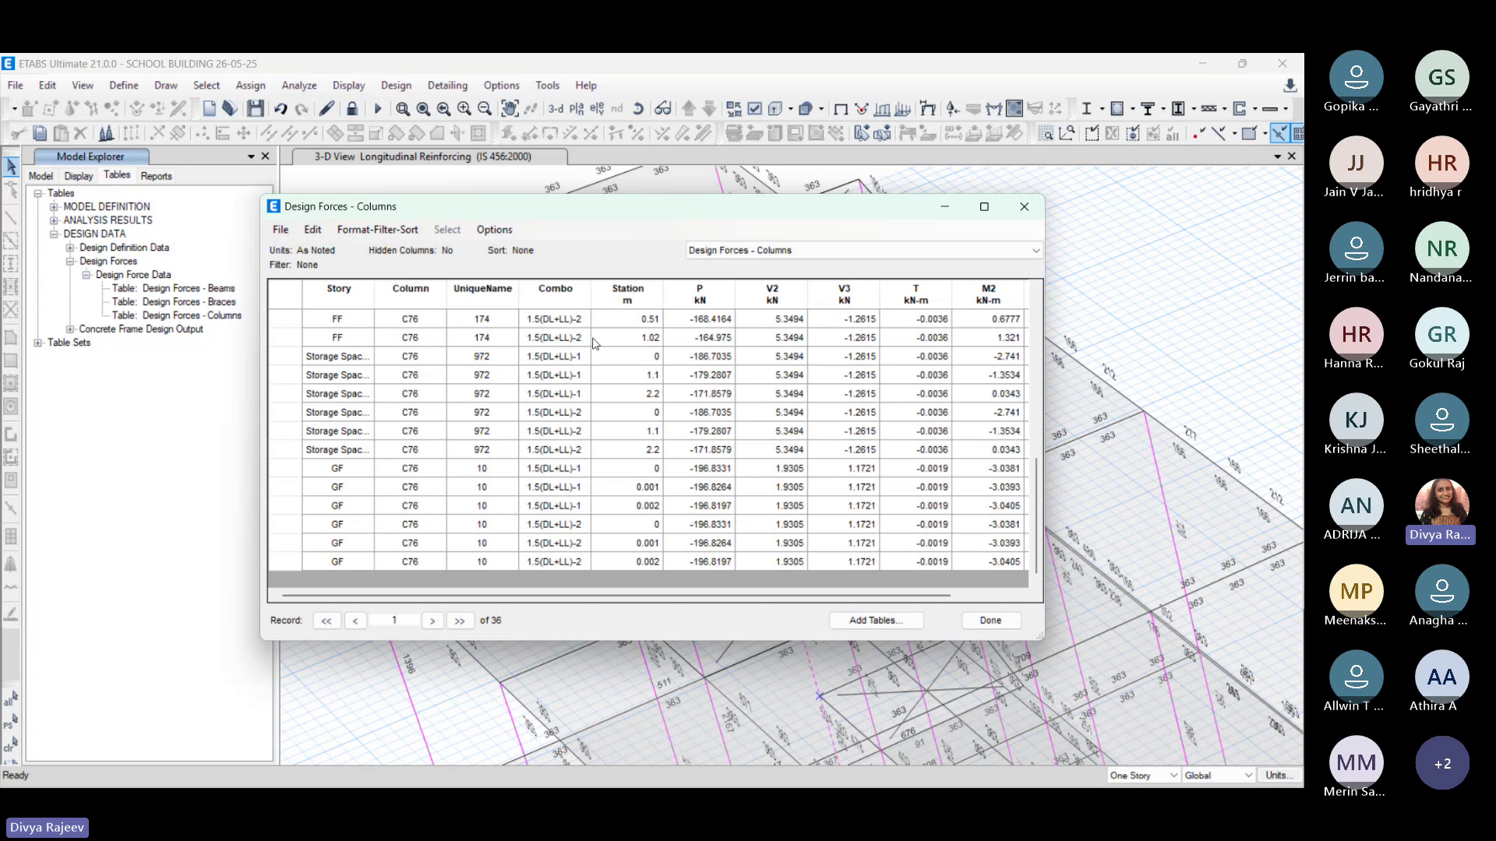
scroll(595, 344, up, 7)
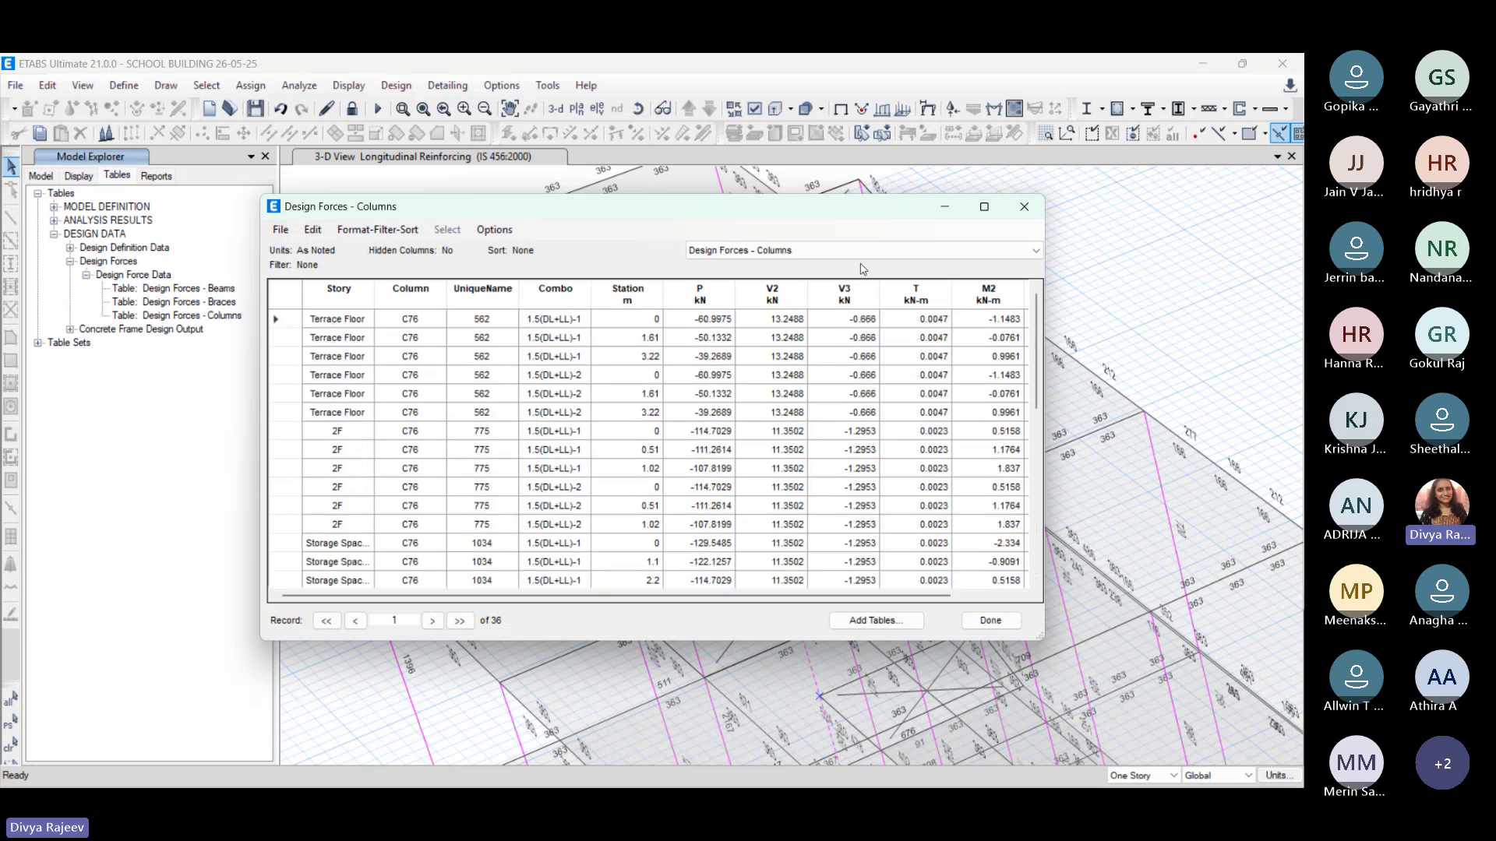
scroll(586, 343, down, 7)
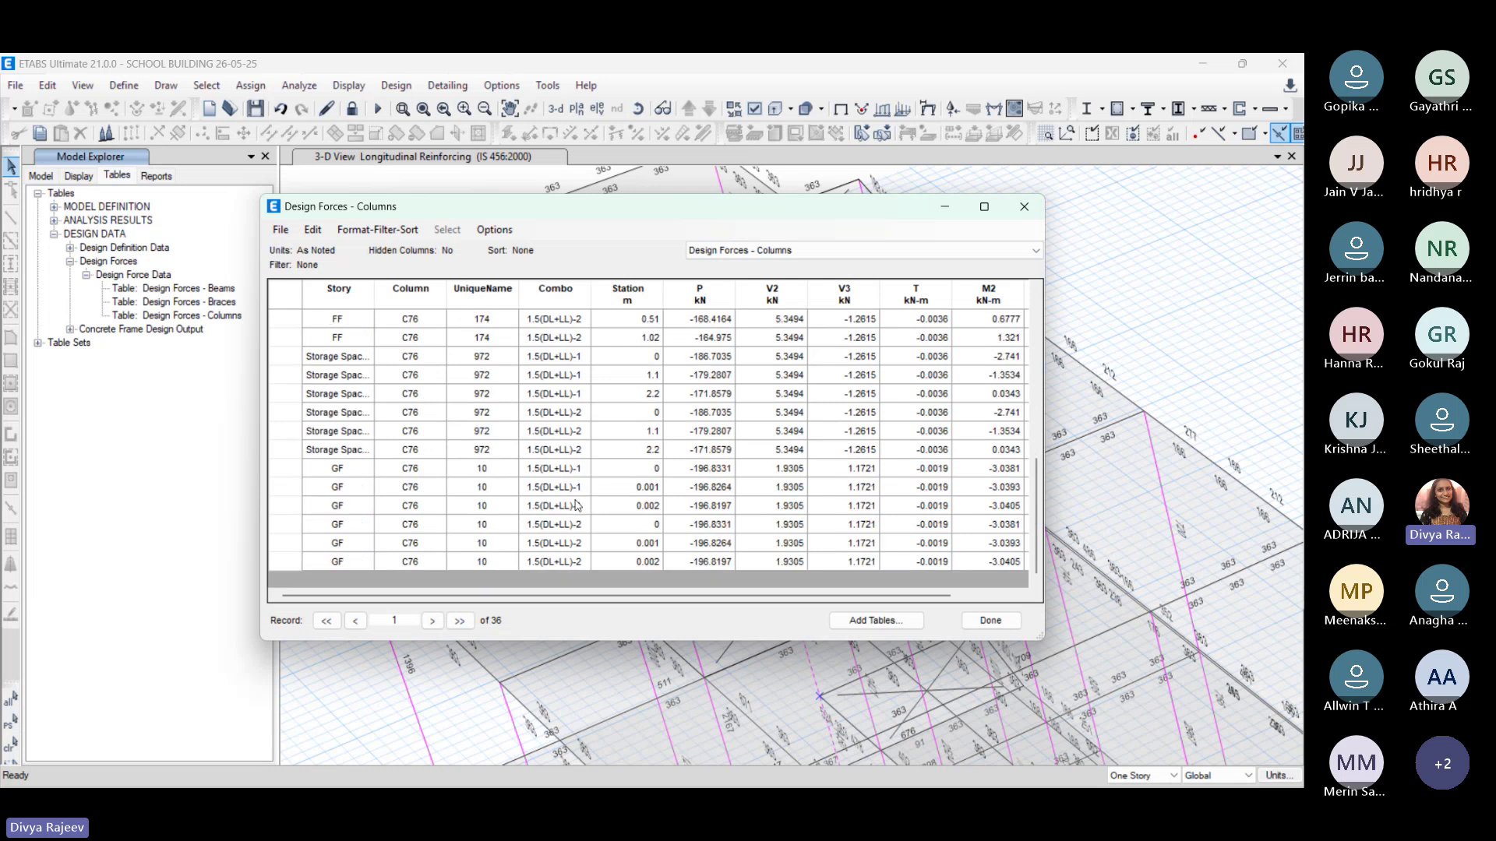
scroll(576, 505, up, 7)
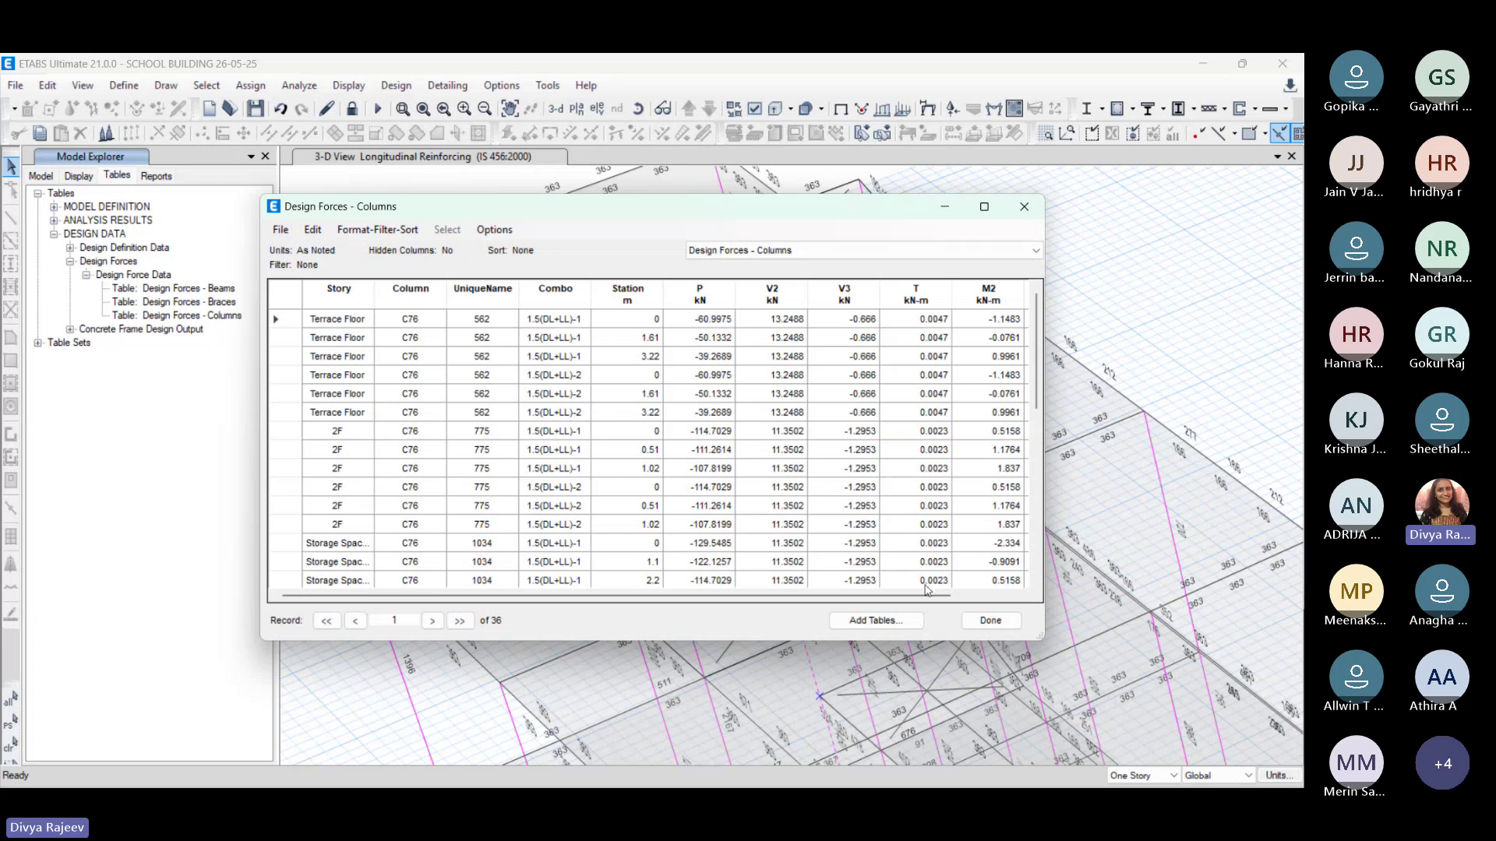
drag(926, 594, 955, 595)
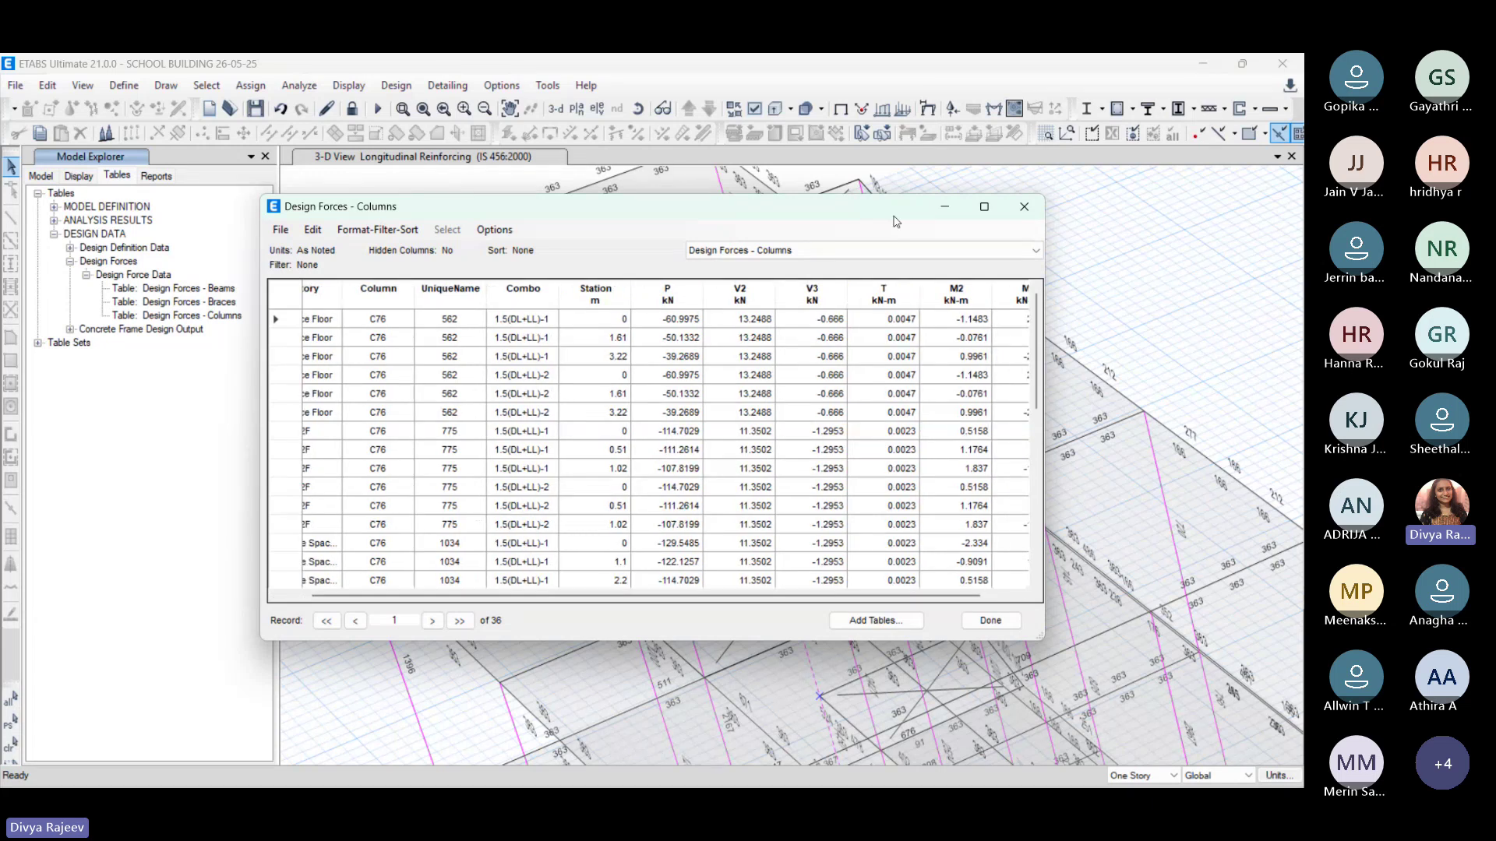
click(1024, 208)
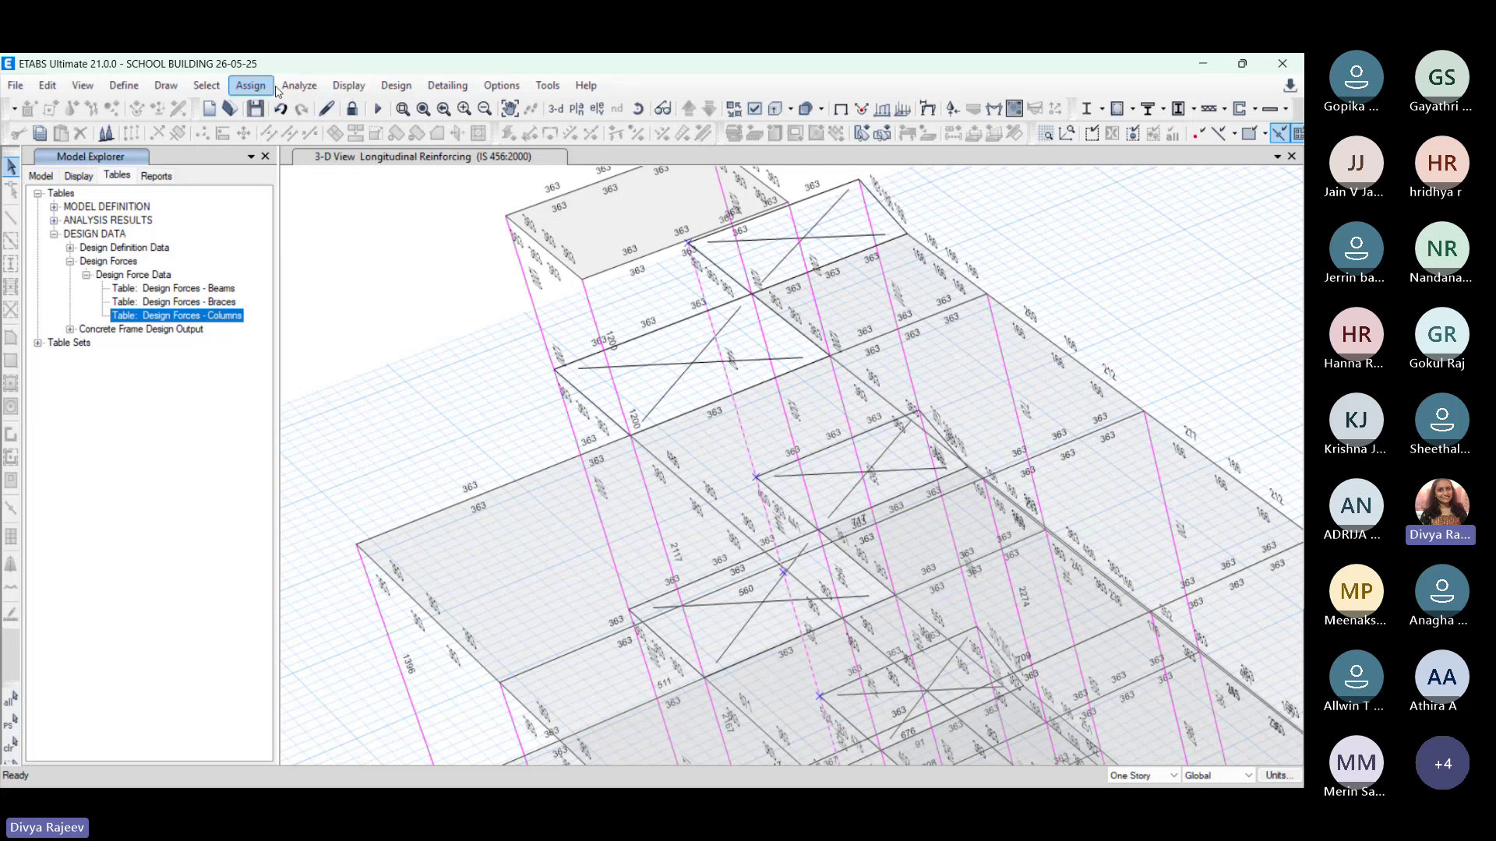
Step: Set the table display selection to include all load combinations for the selected column
click(348, 86)
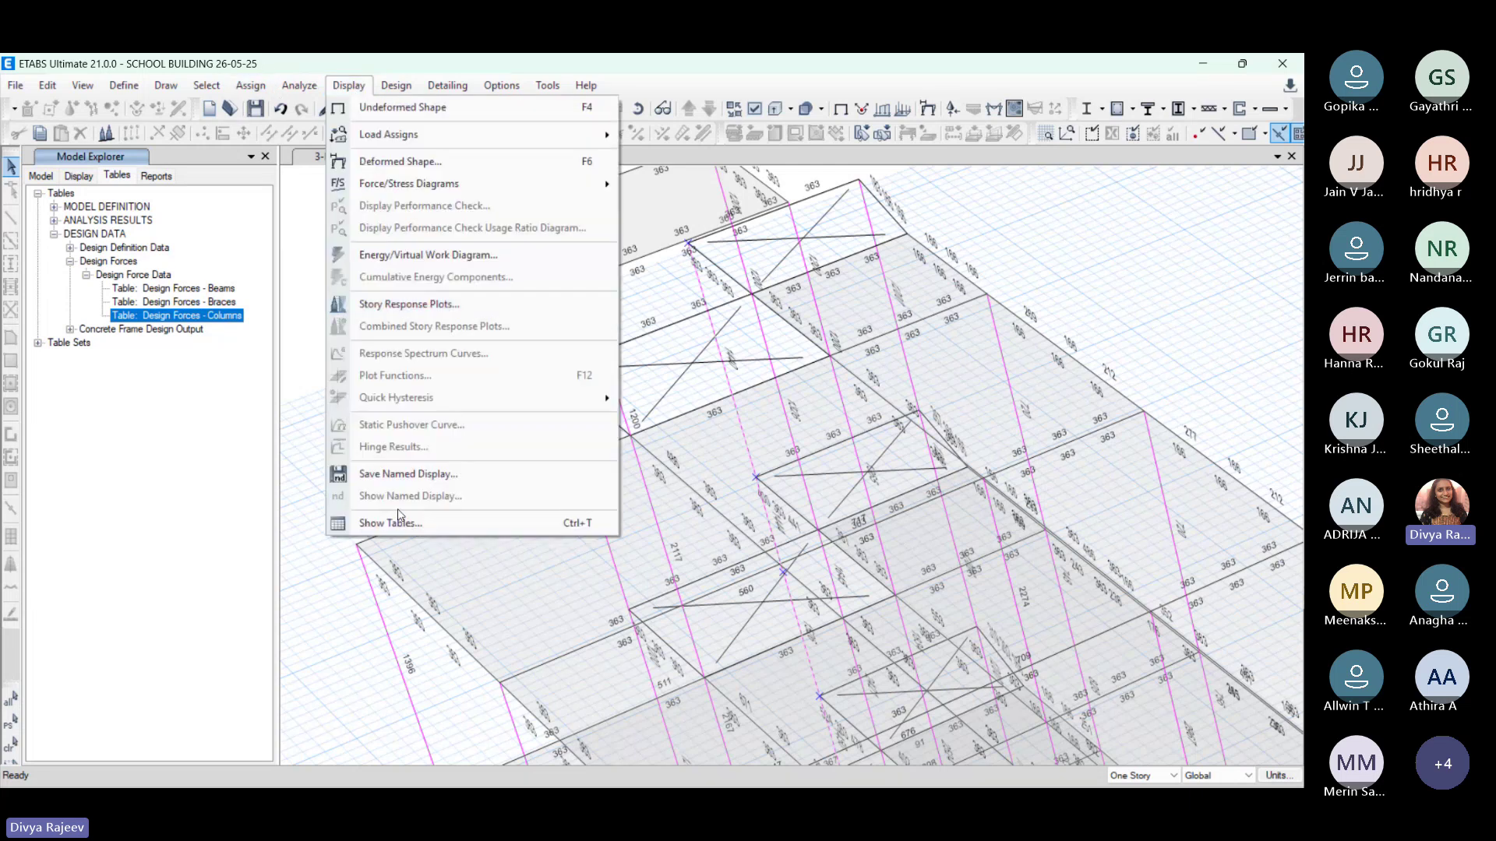
click(397, 522)
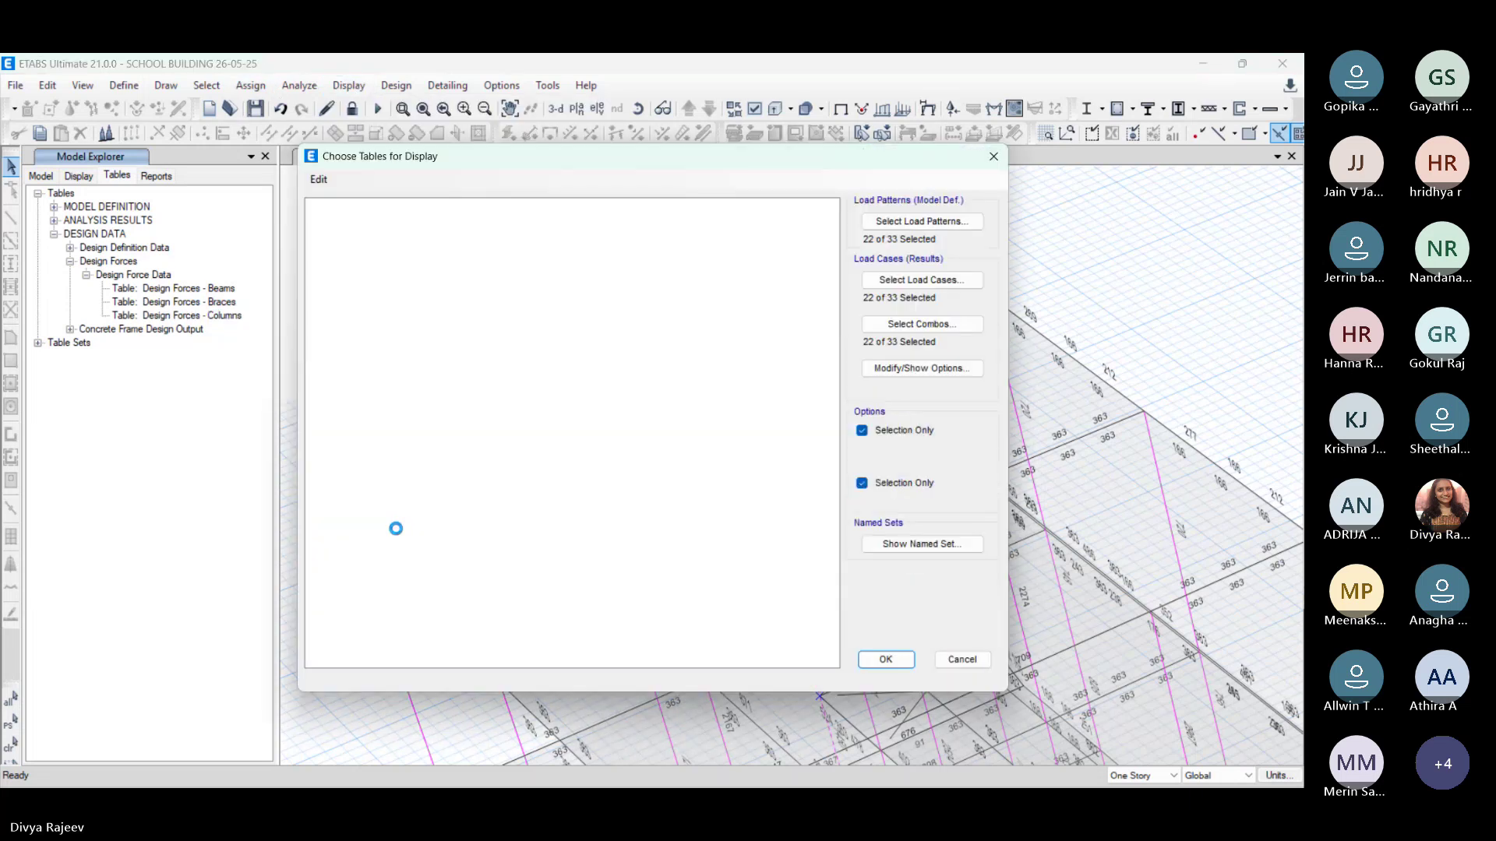
click(935, 332)
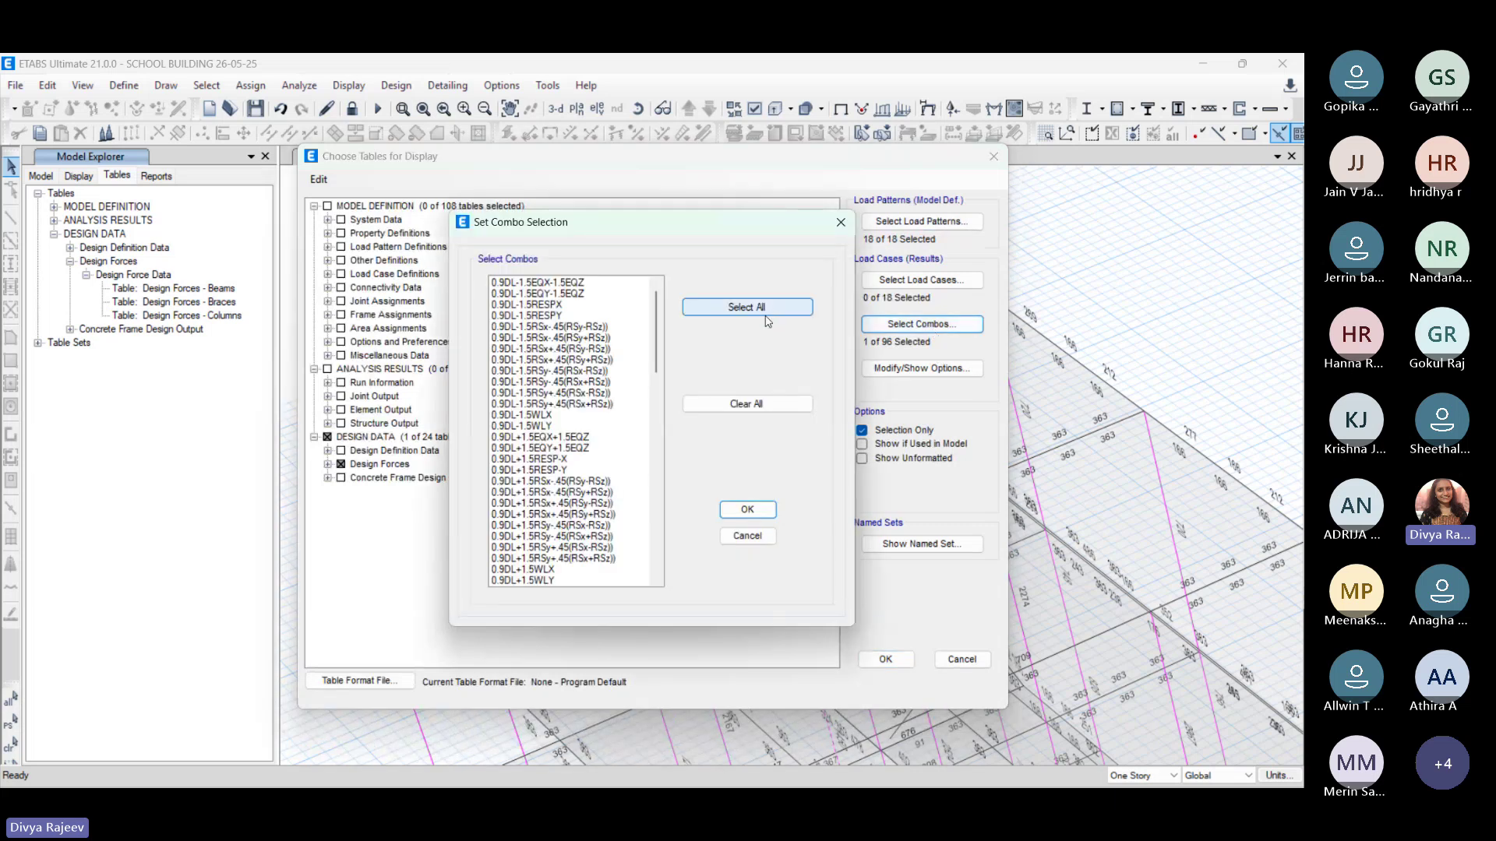
click(773, 315)
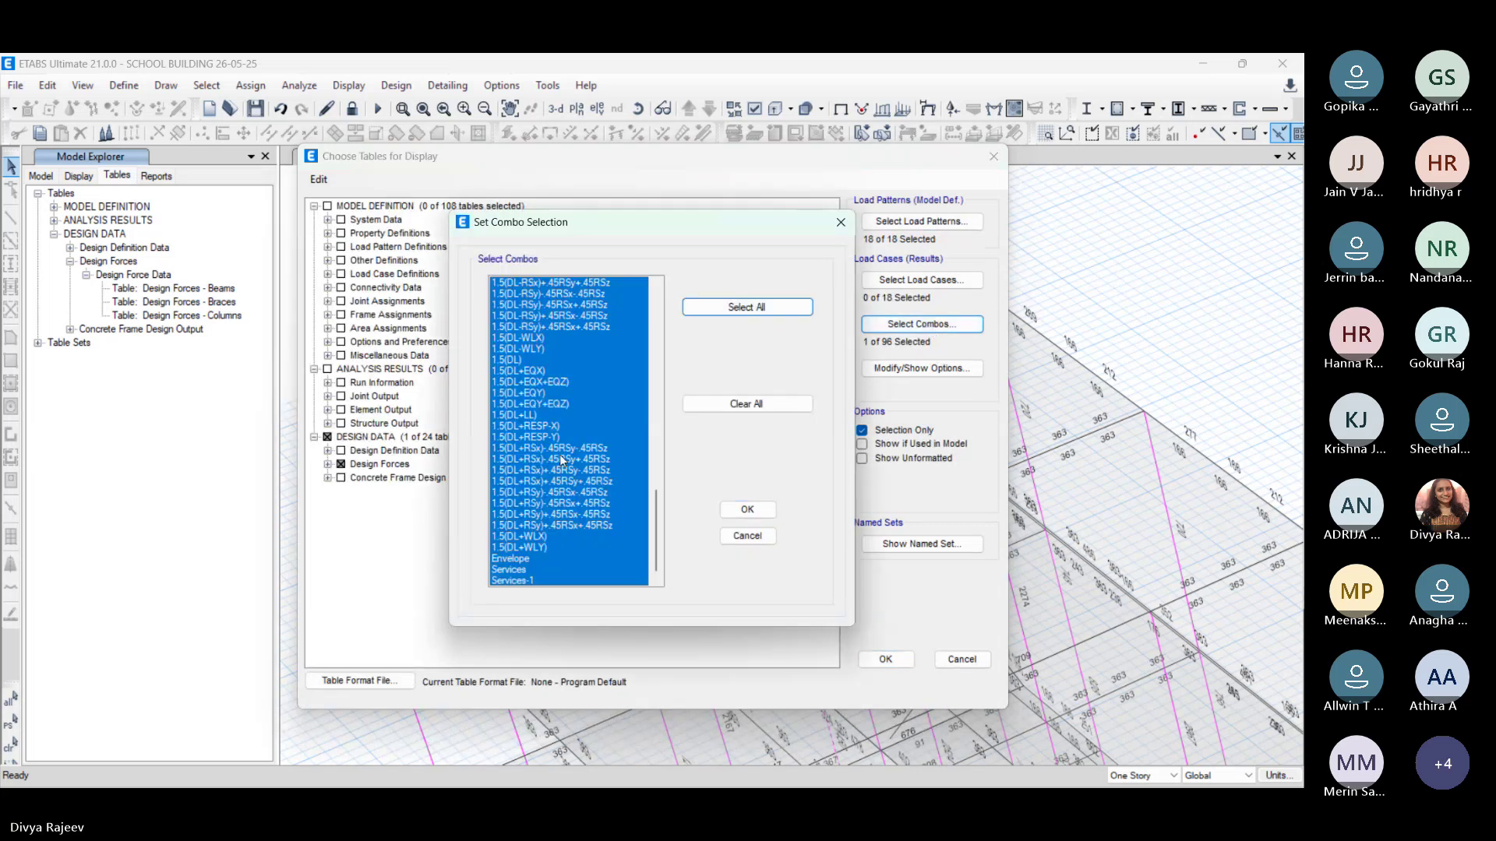
click(747, 508)
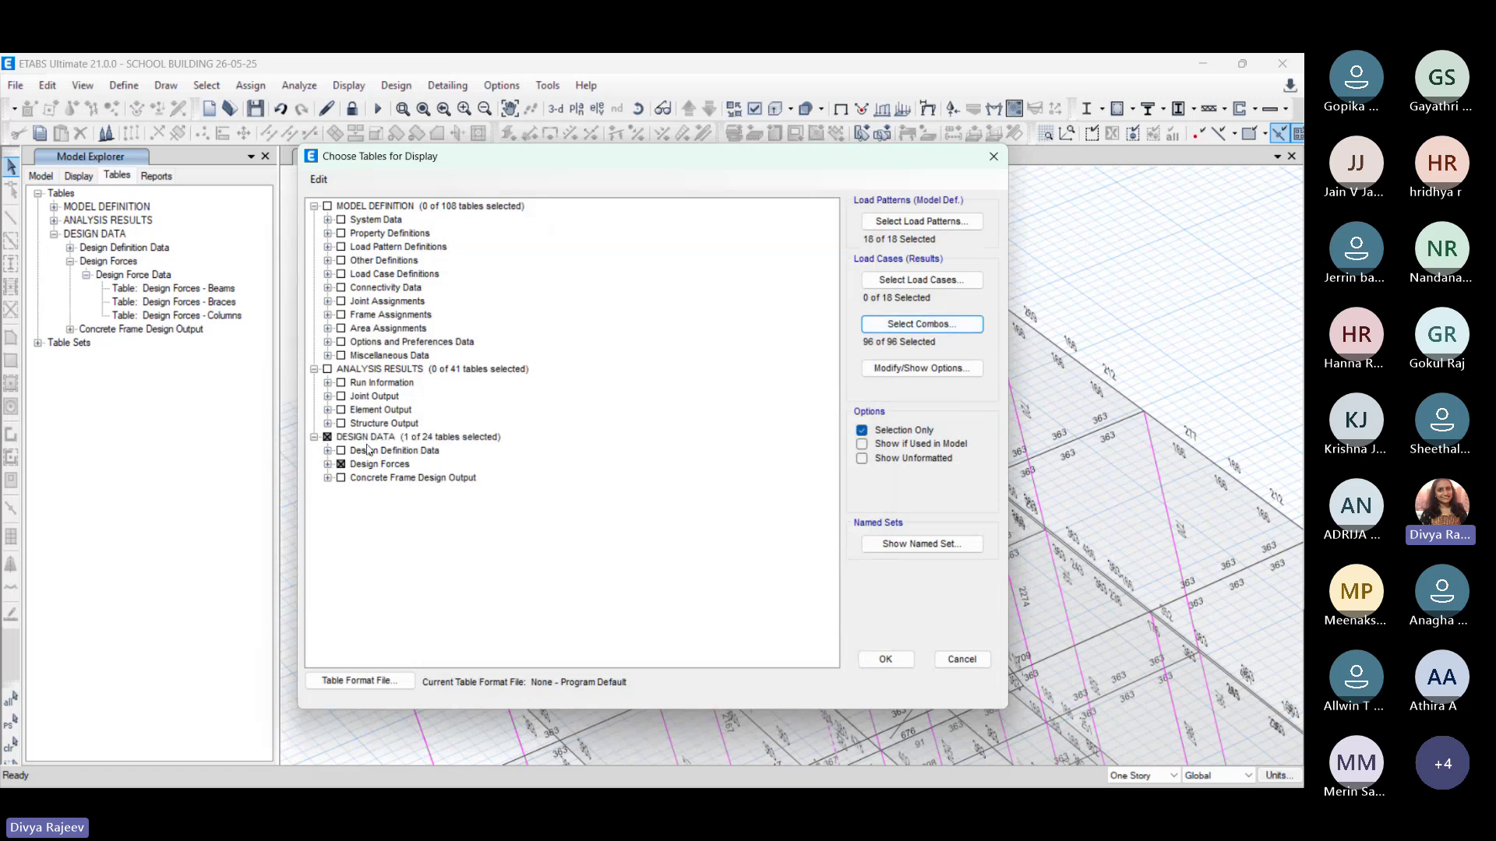
Step: Expand the design force data in the table choices and display the chosen Design Forces - Columns table
click(328, 473)
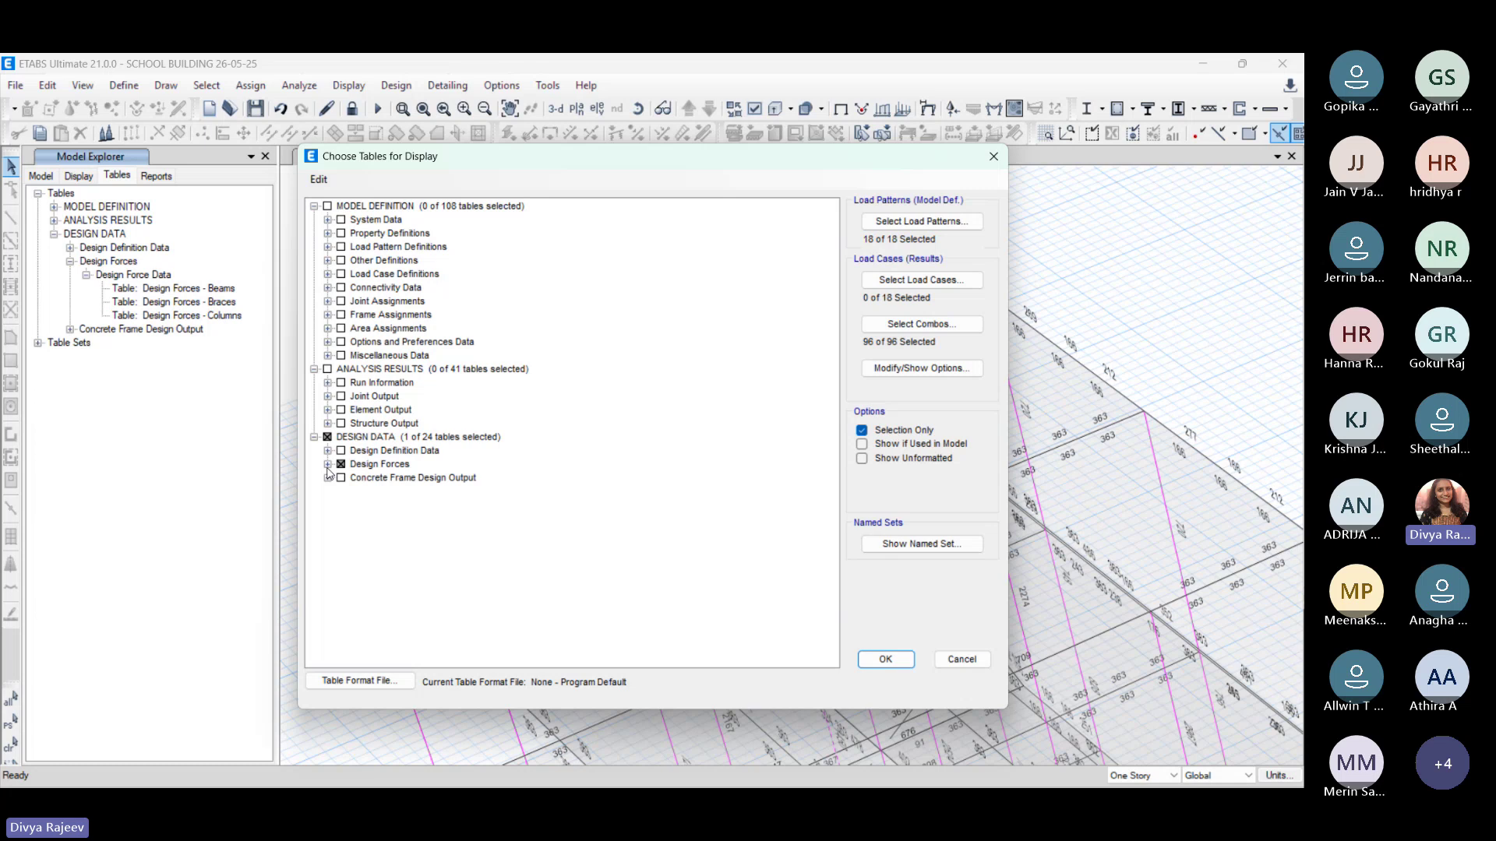
click(328, 465)
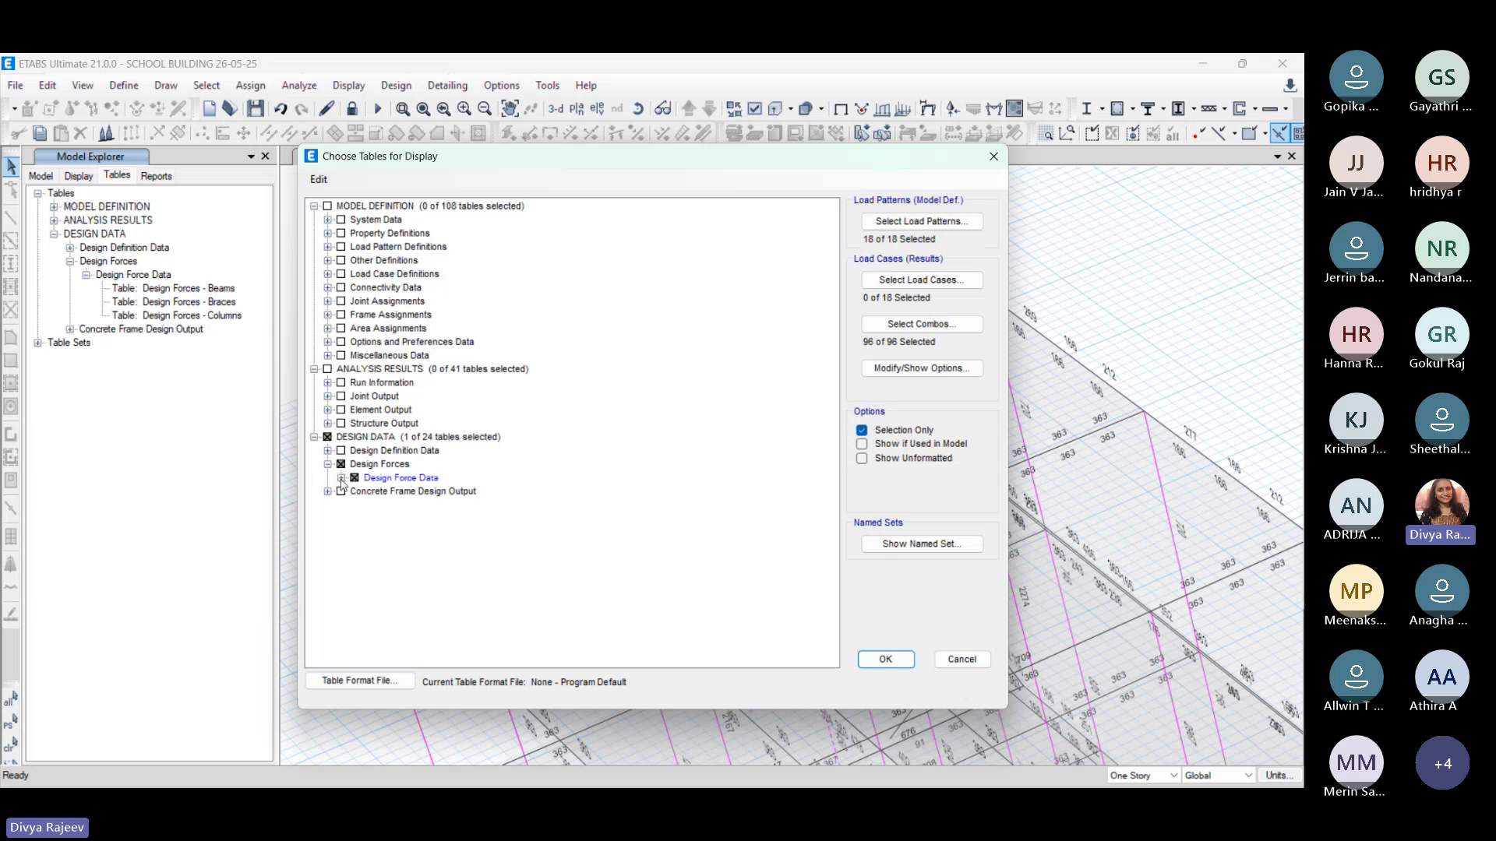
click(342, 478)
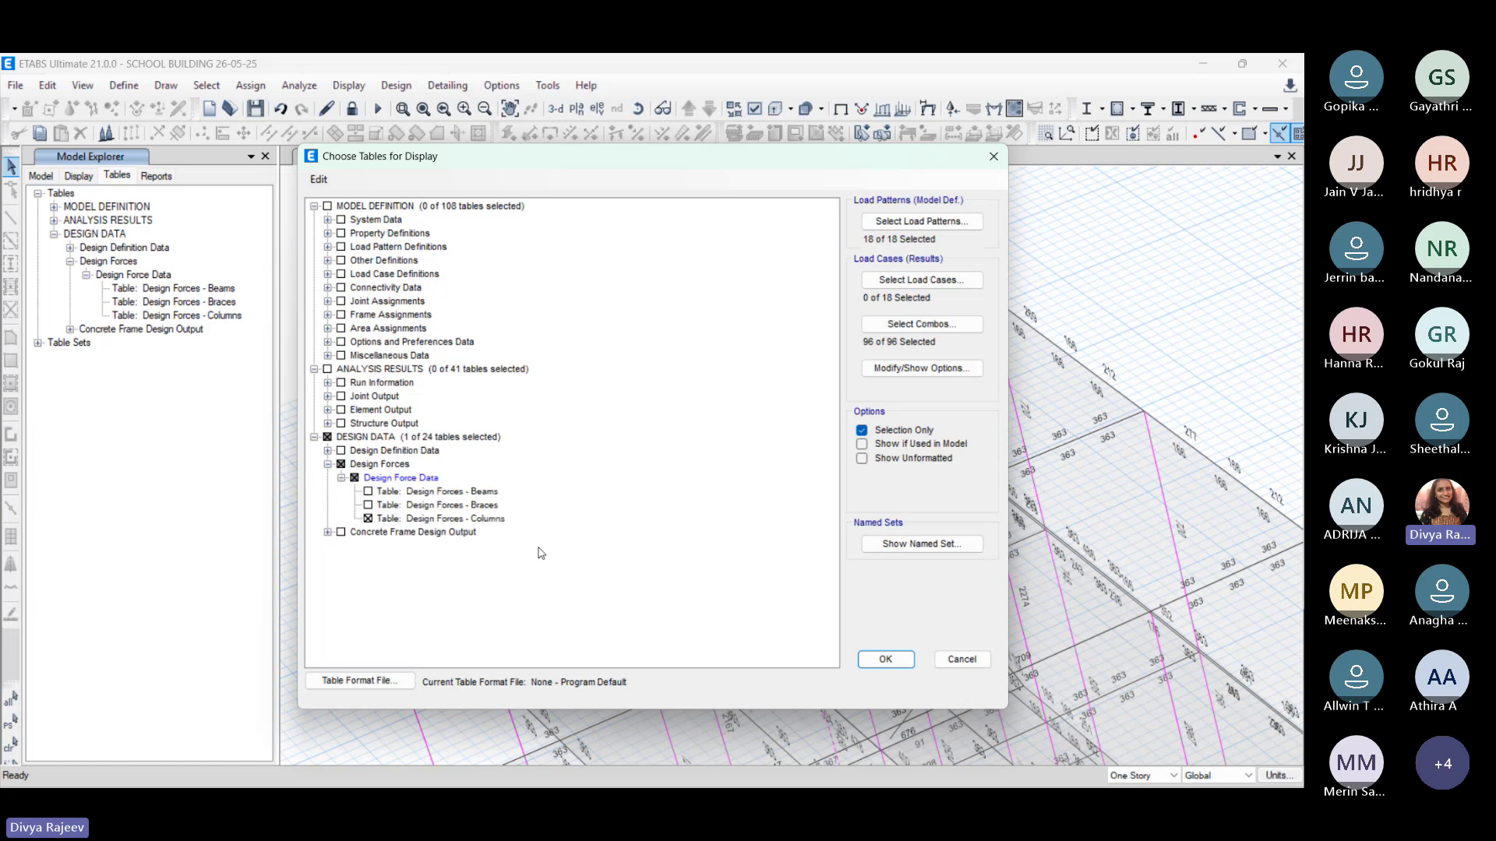
click(886, 660)
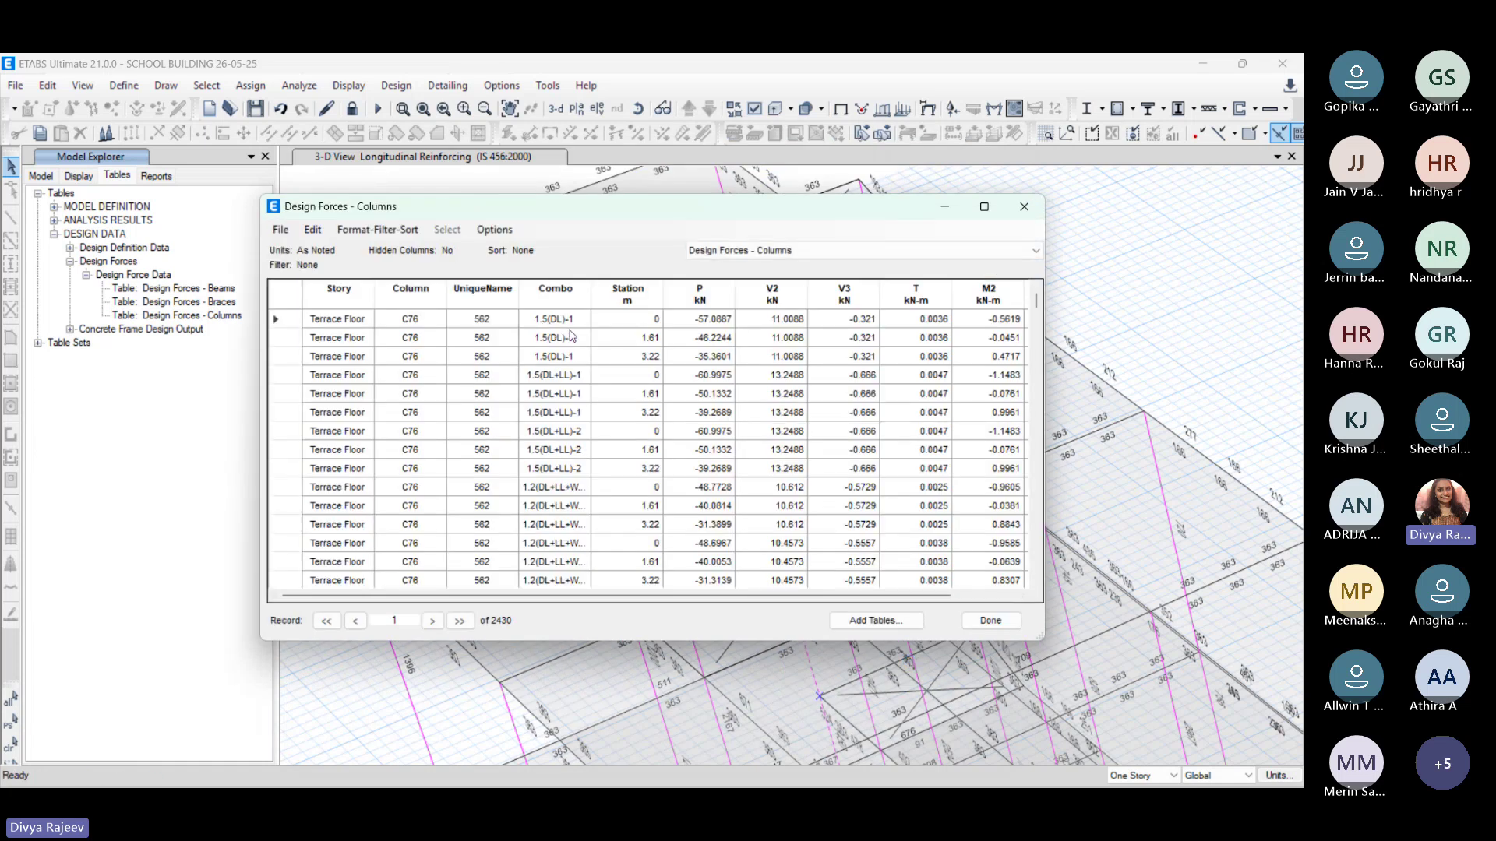
Step: Examine the load combinations and their forces through the column force table, and return to its first rows
scroll(576, 366, down, 2)
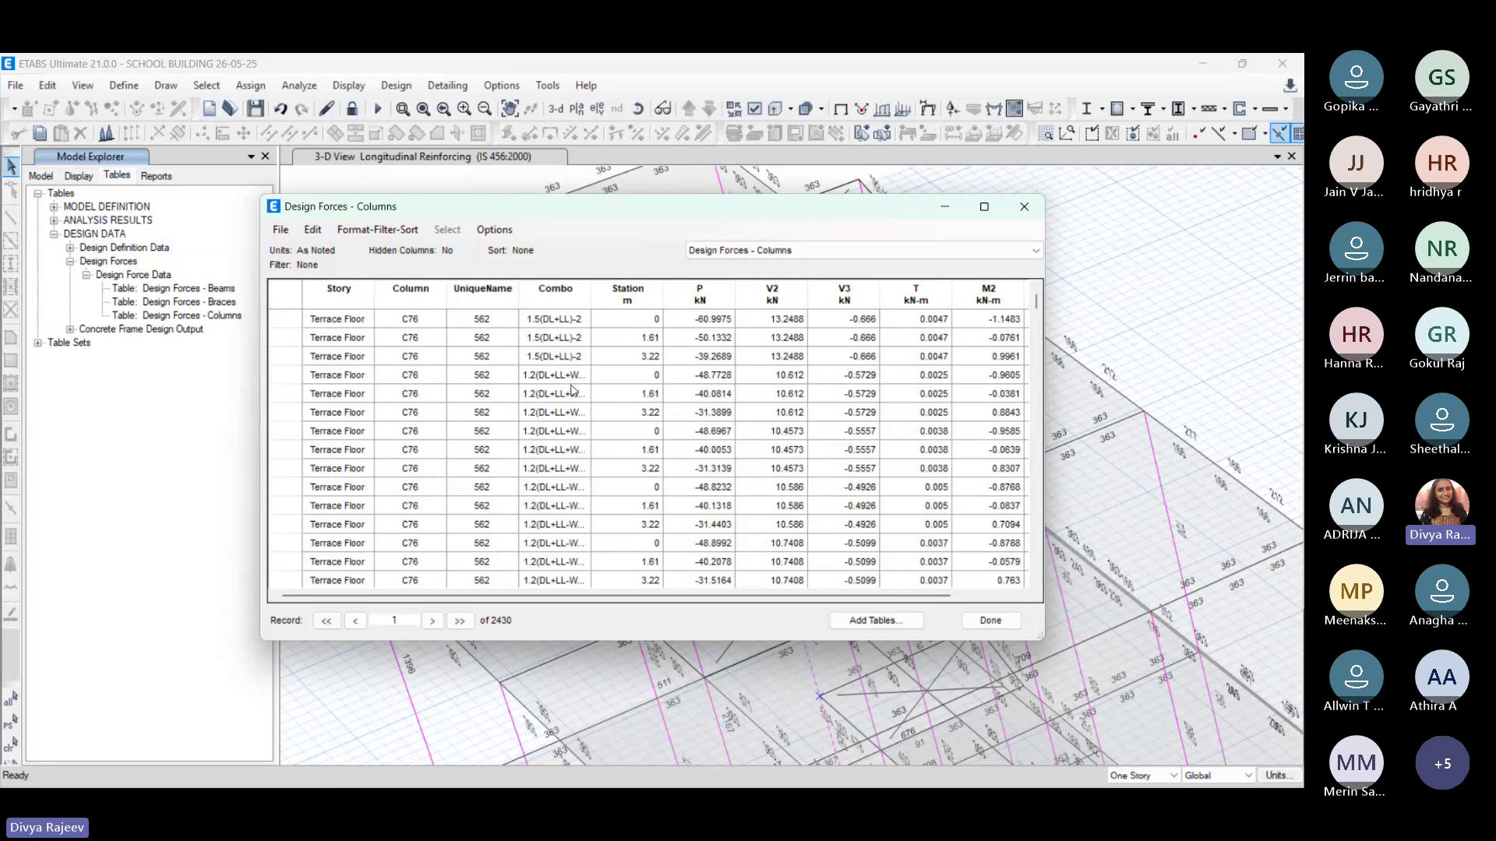
scroll(572, 389, down, 15)
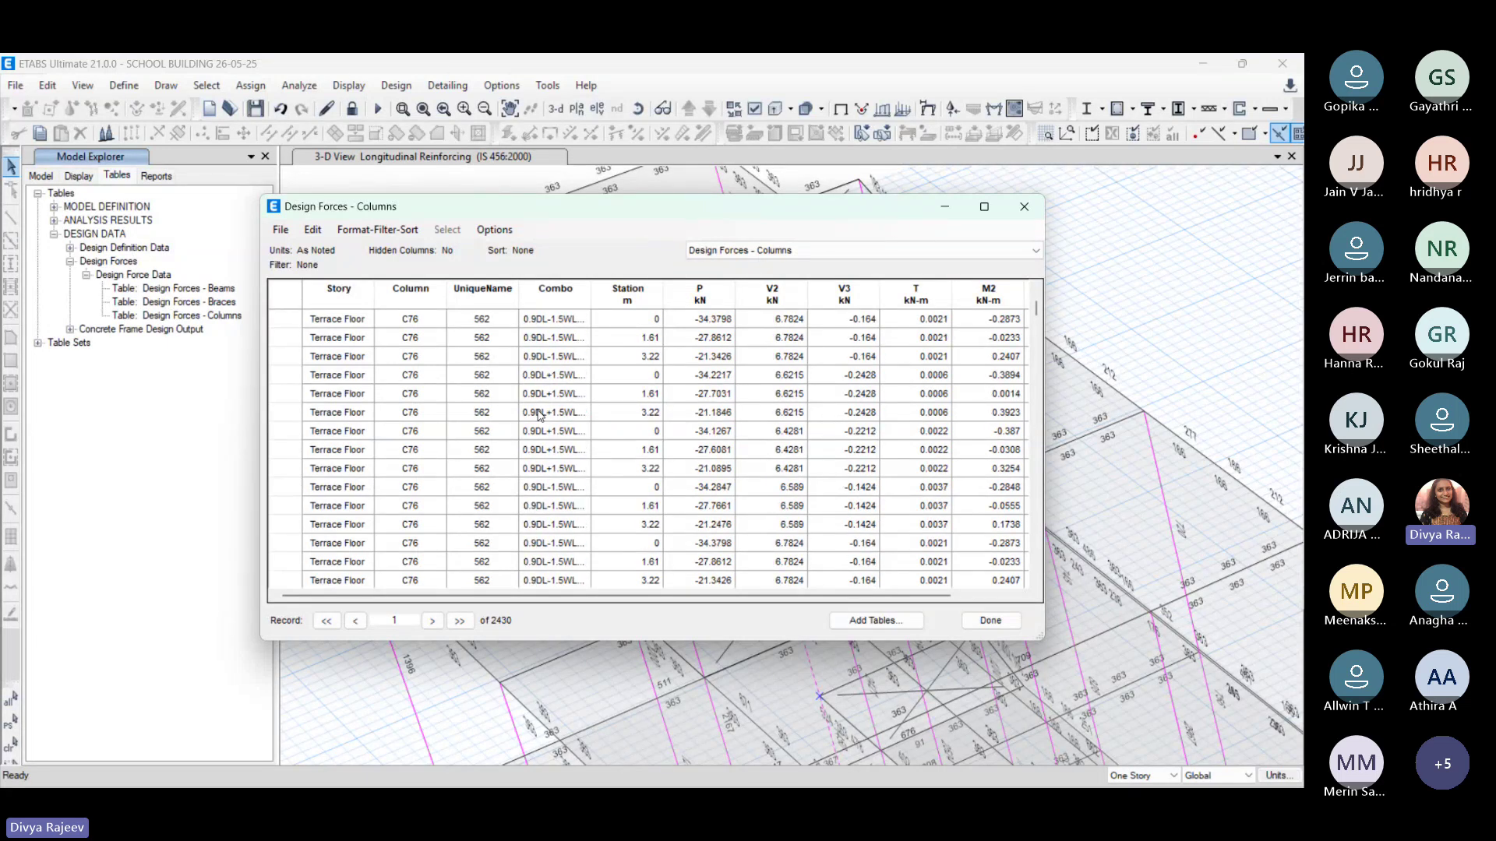
scroll(537, 413, down, 10)
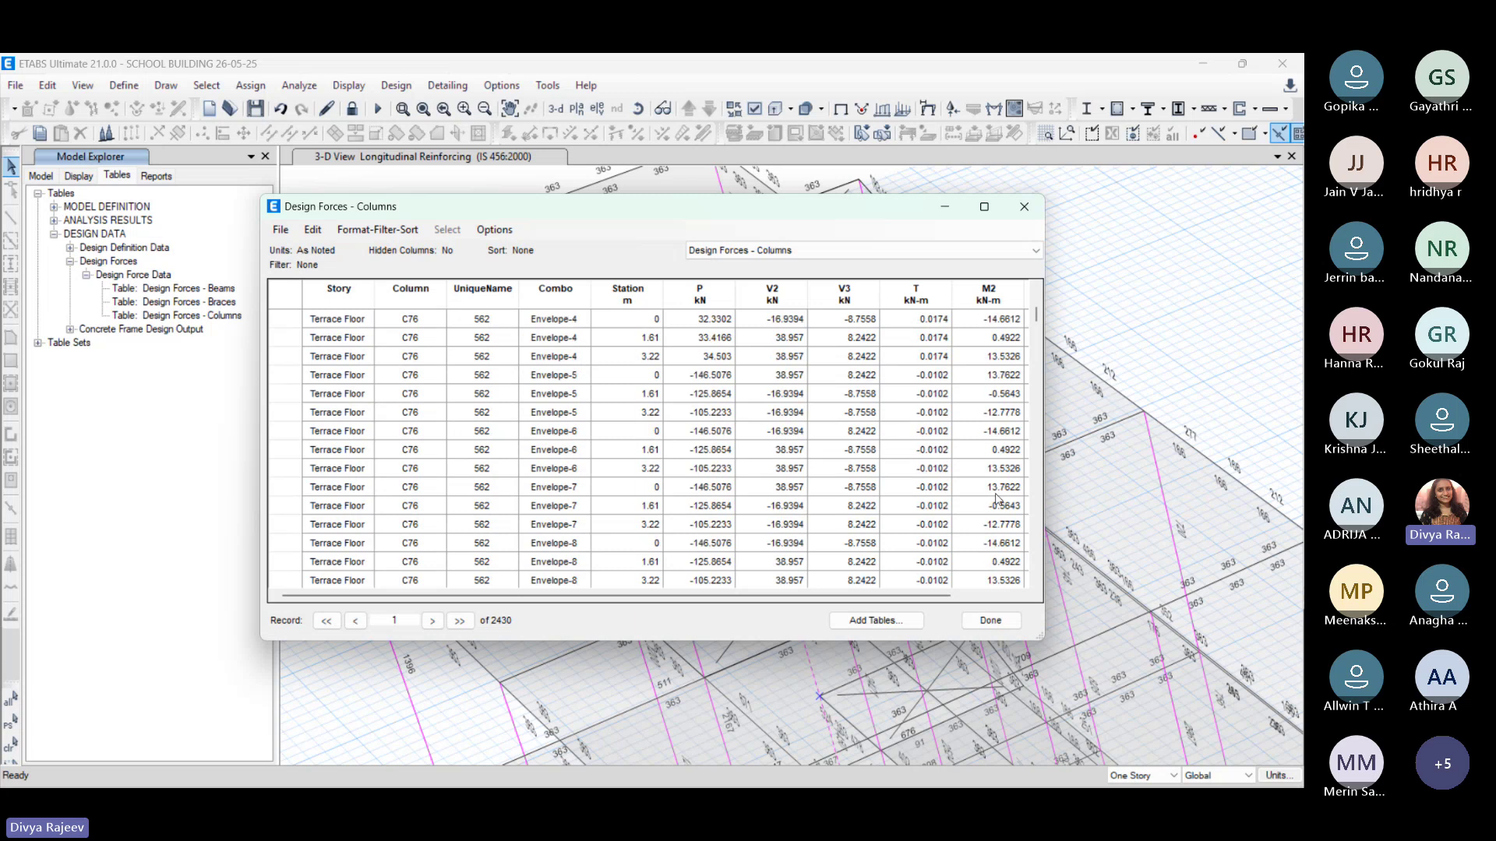
scroll(596, 432, up, 10)
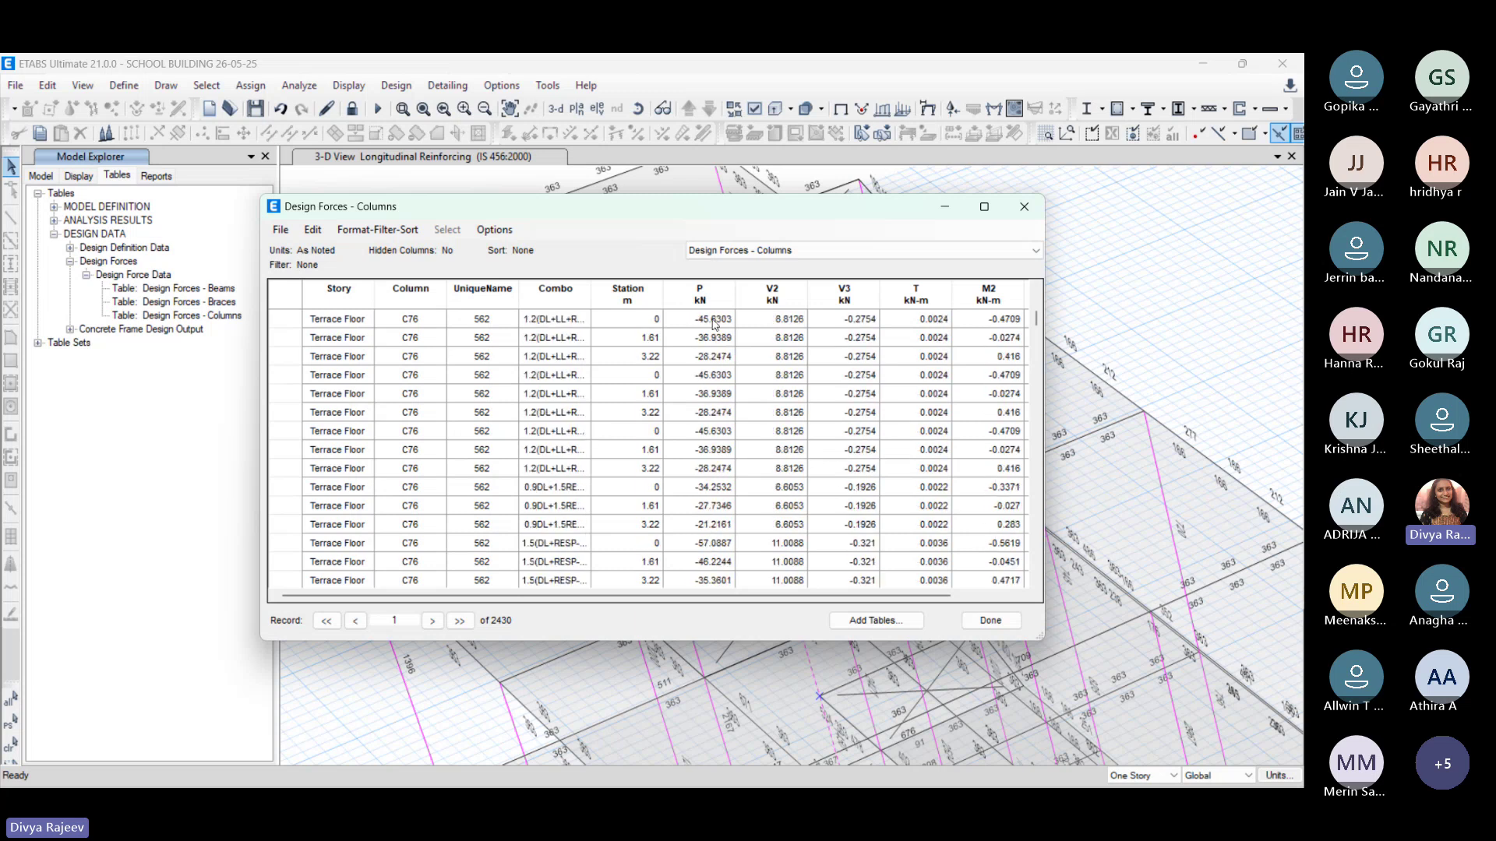
drag(1040, 321, 1037, 289)
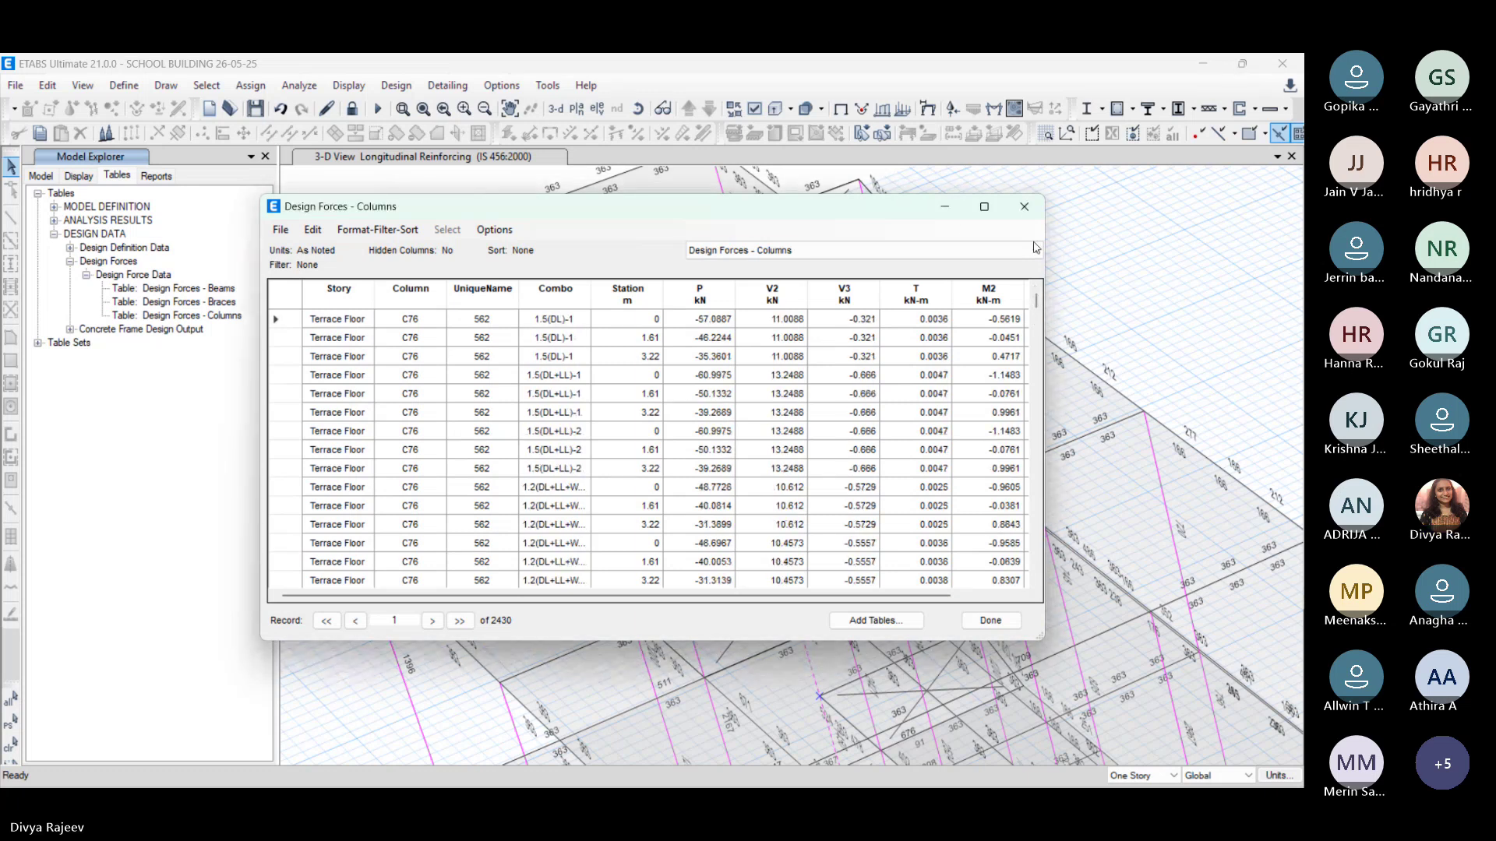
Step: Compare the extreme axial forces by sorting the column force table on P ascending, descending and ascending again
click(702, 294)
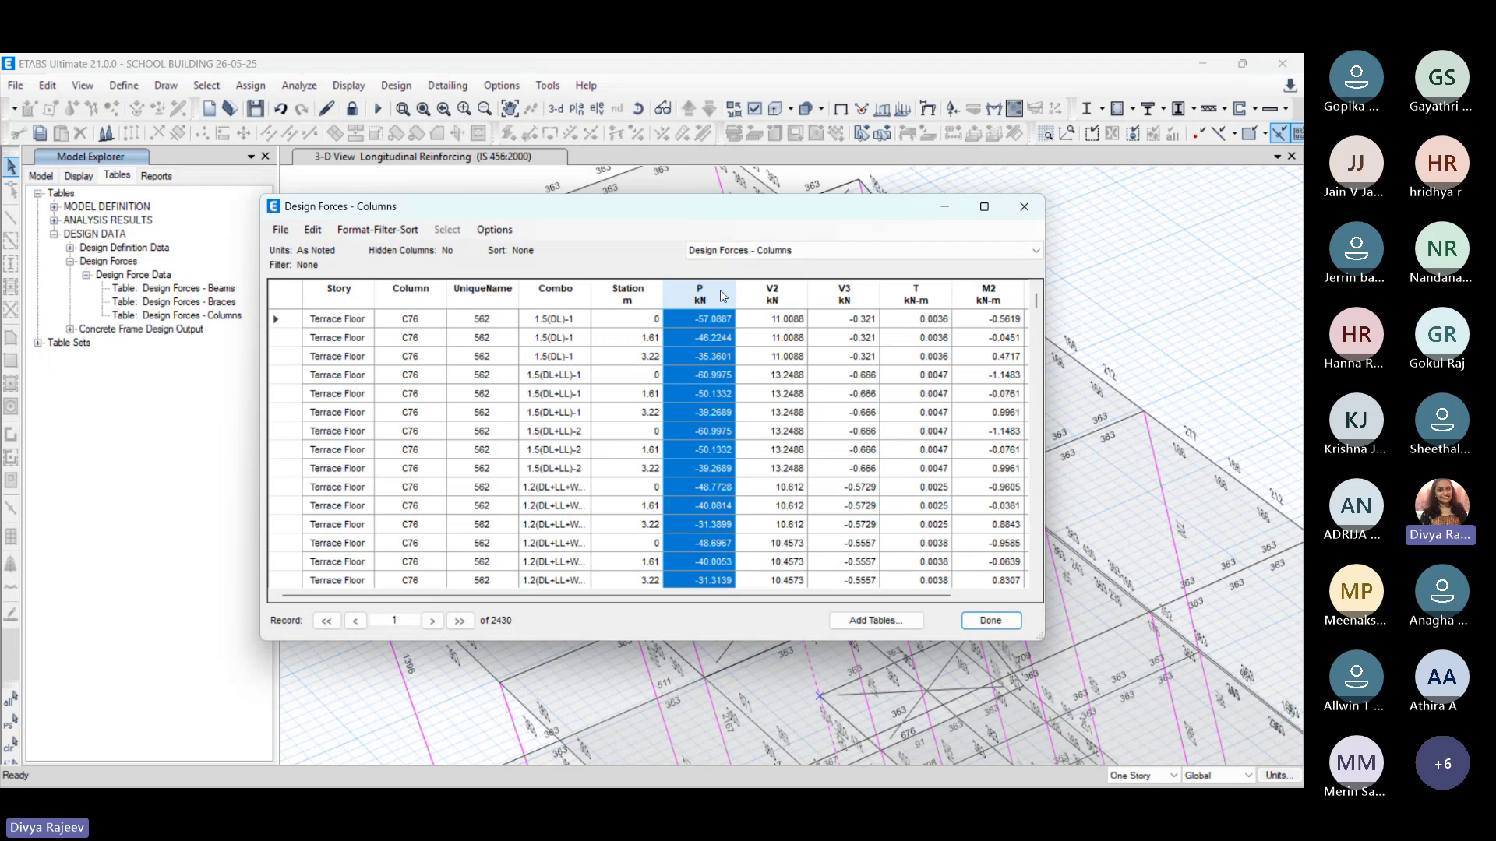
click(711, 301)
right_click(713, 301)
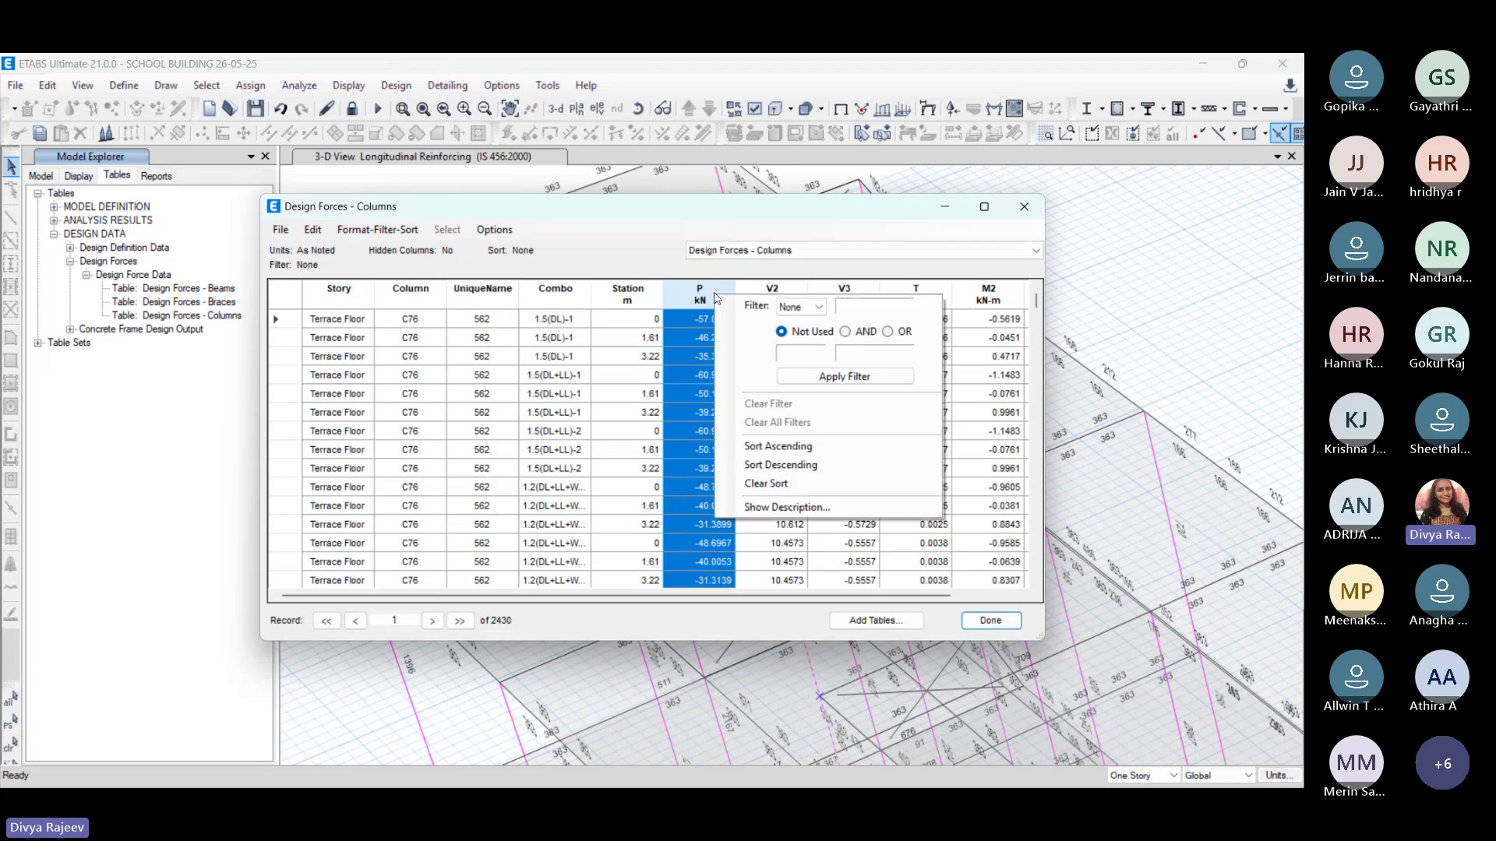
click(755, 449)
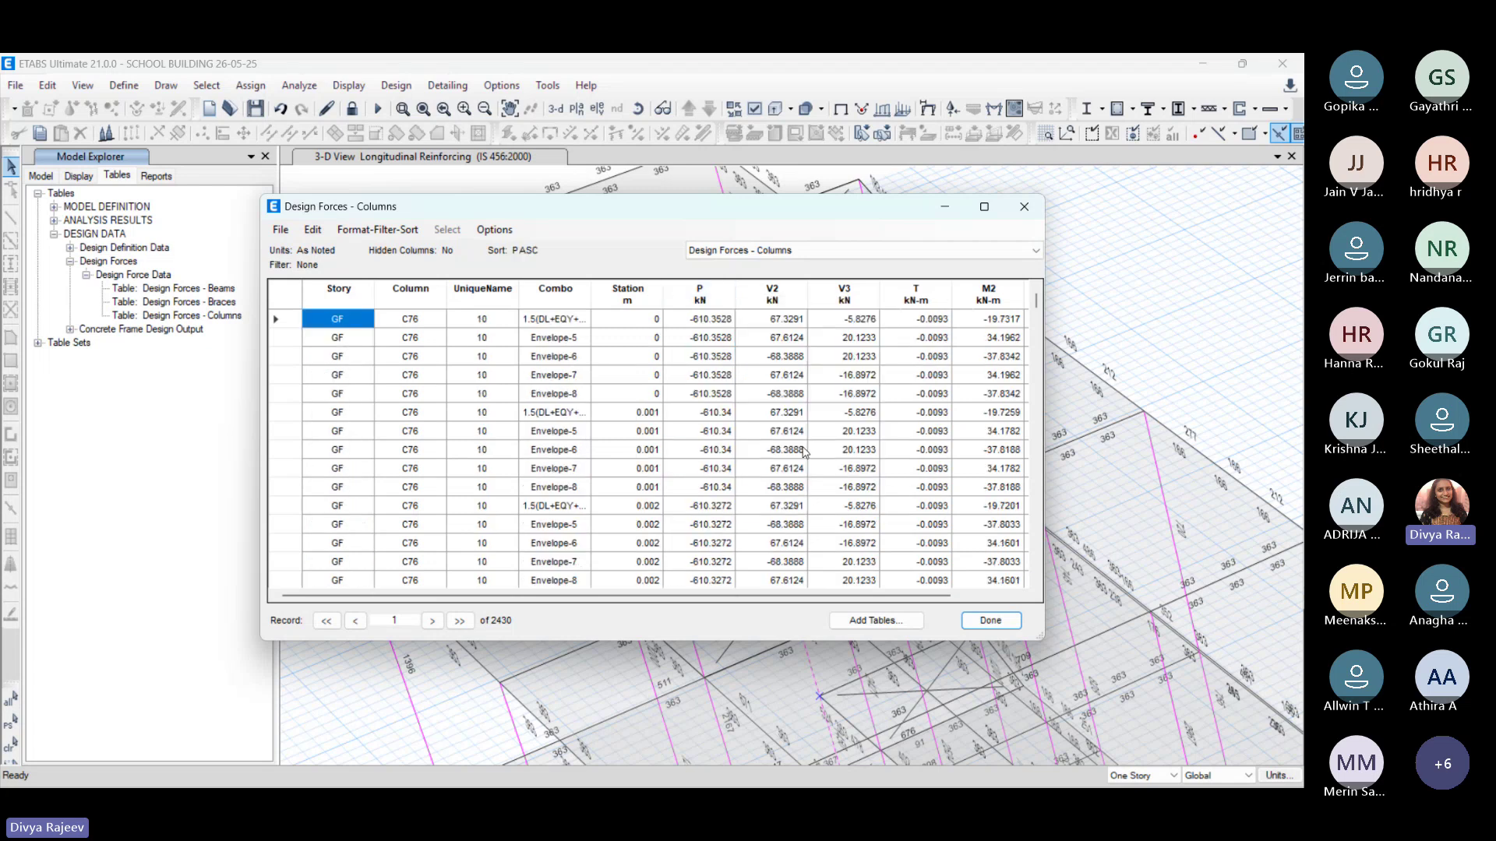
right_click(706, 301)
click(793, 469)
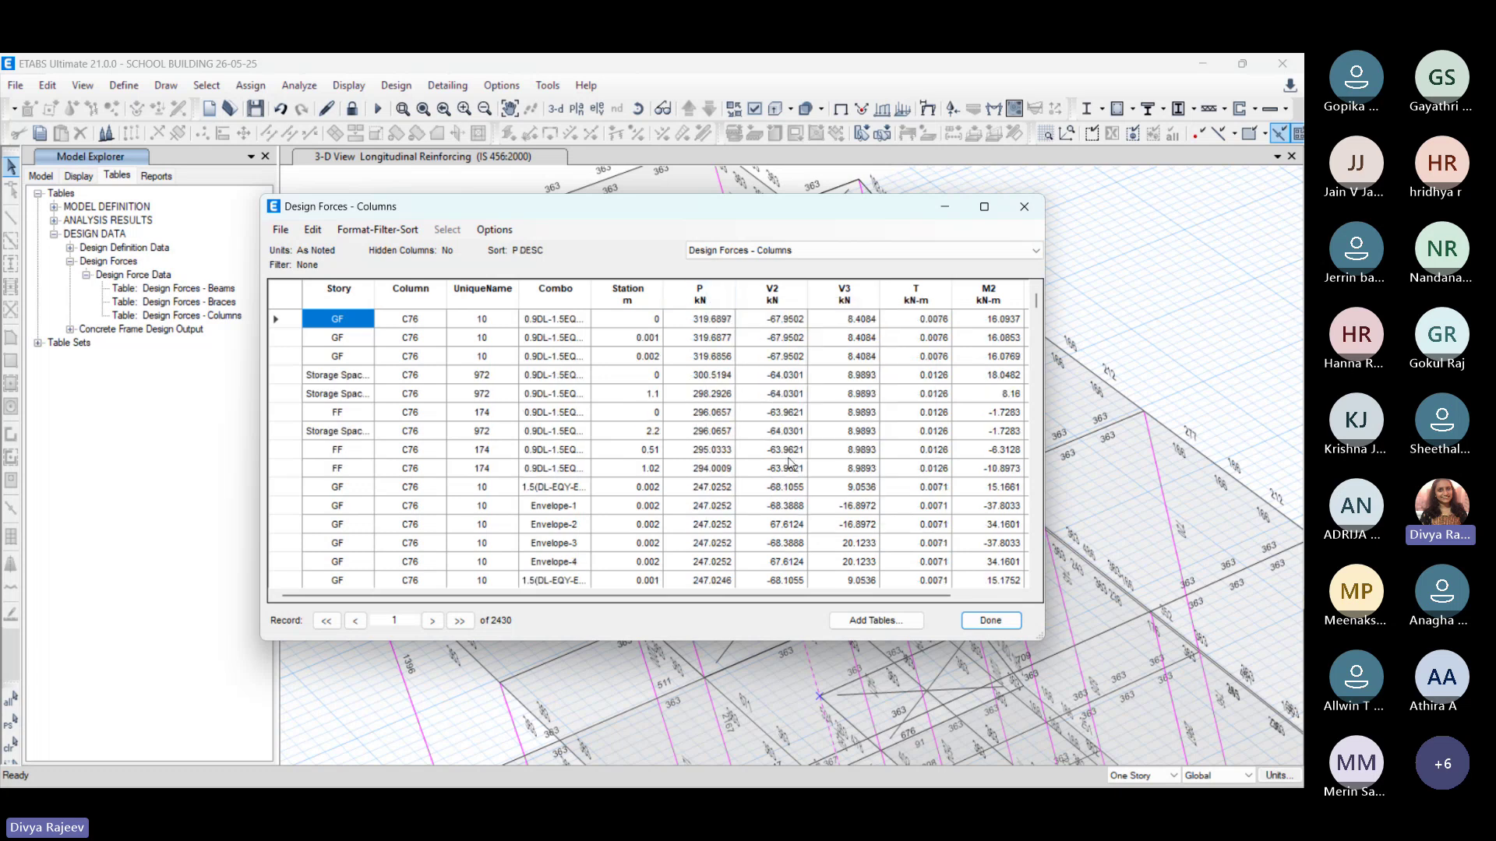
right_click(711, 298)
click(811, 450)
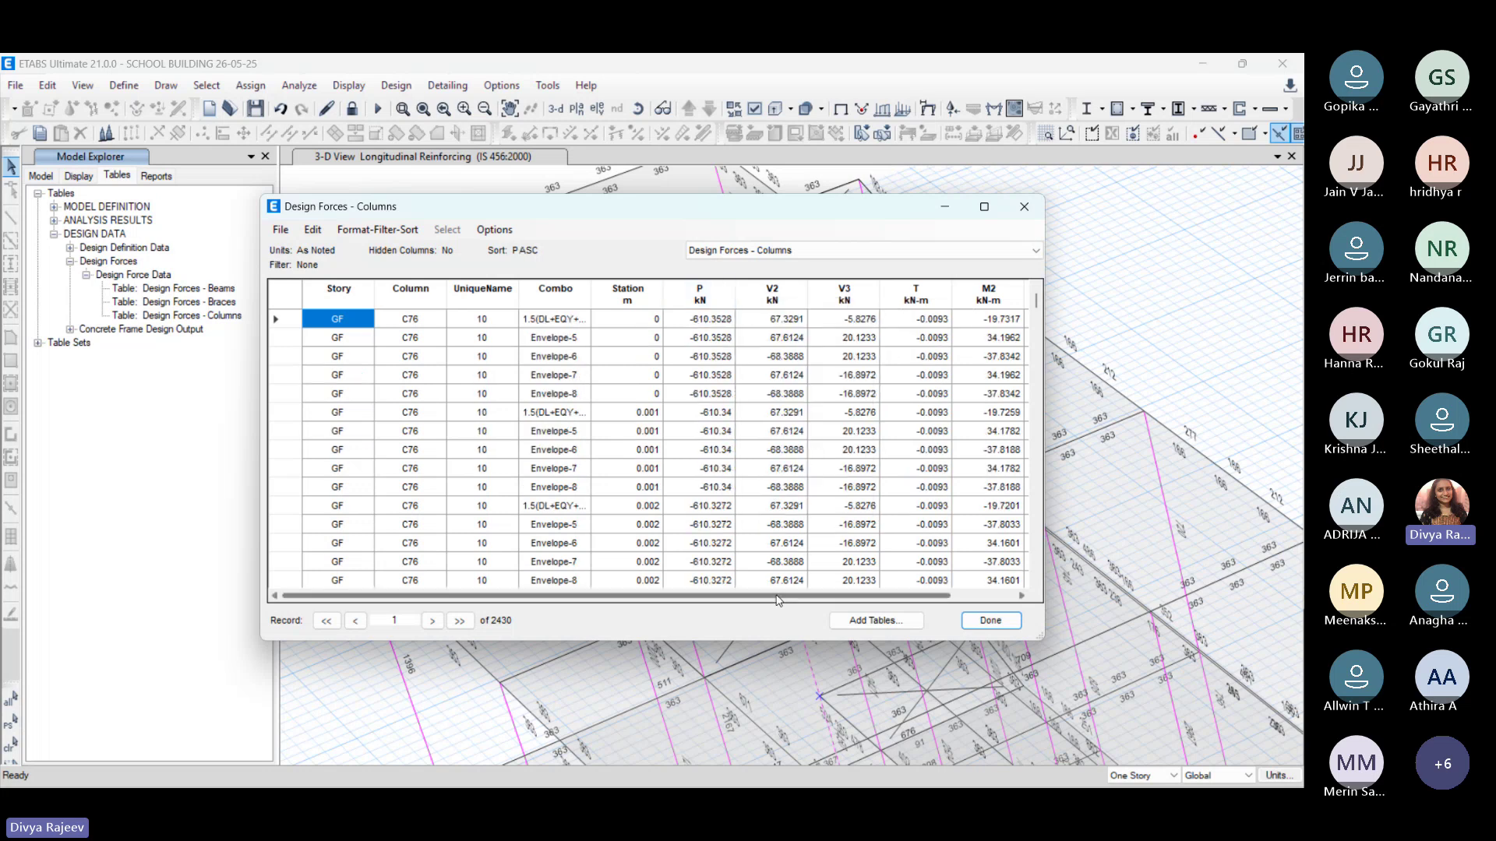
Step: Compare the extreme M2 moments by sorting the column force table on M2 ascending, descending and ascending again
drag(877, 597, 940, 600)
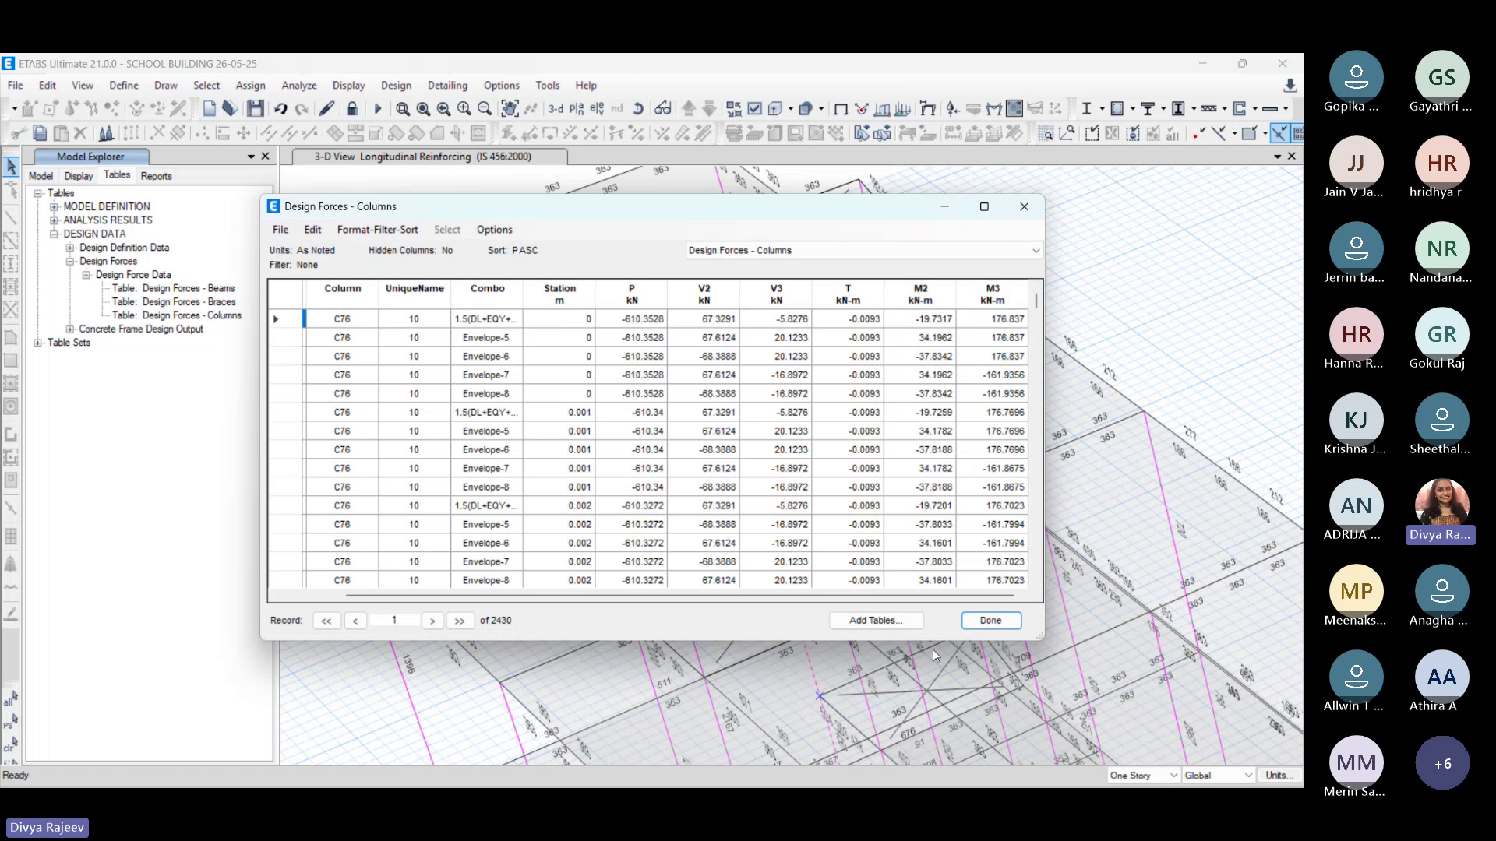
right_click(900, 302)
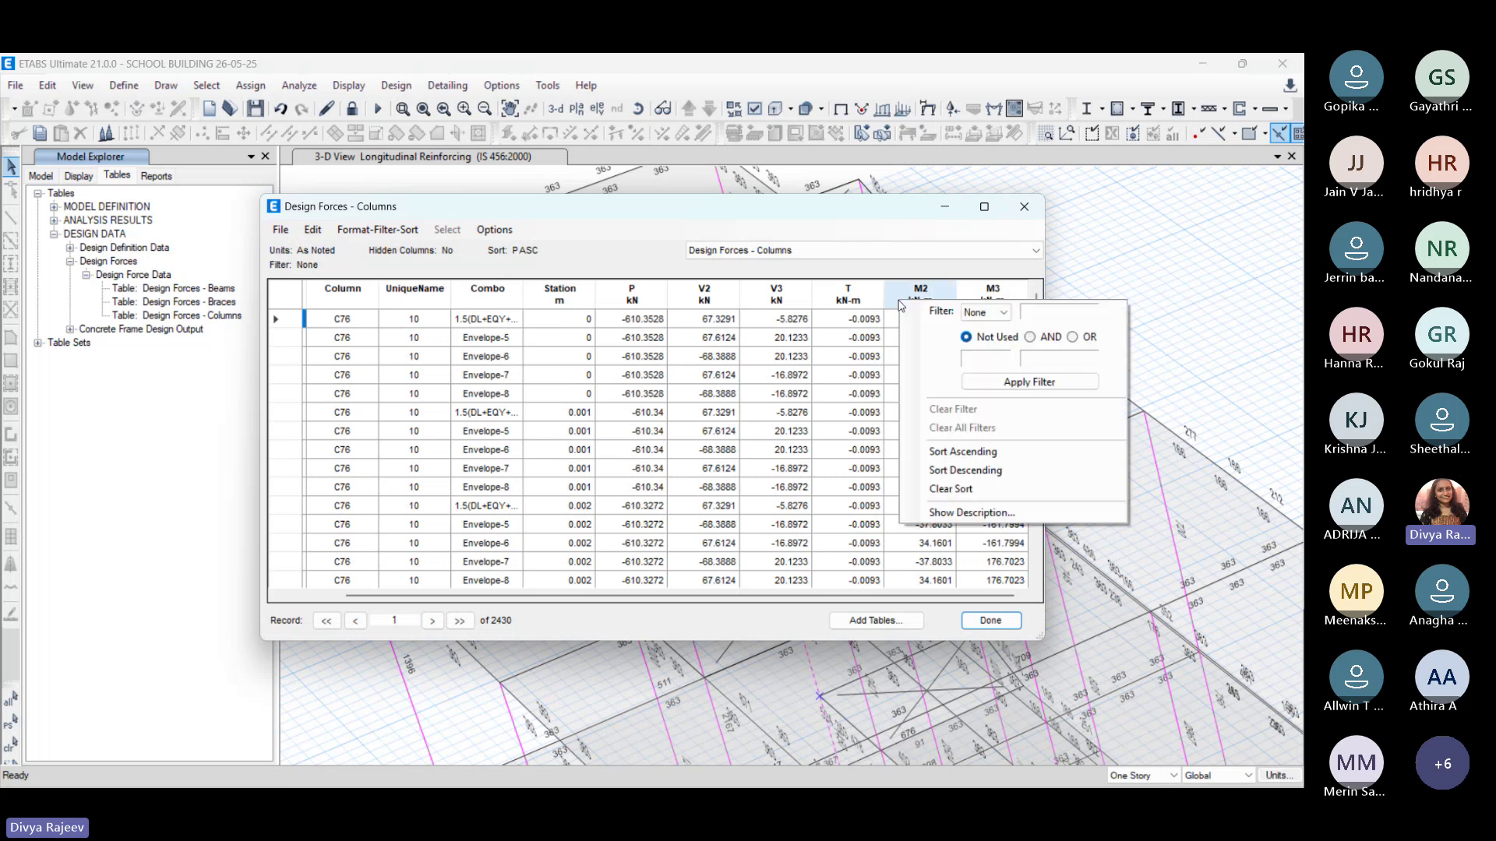
click(939, 458)
right_click(933, 301)
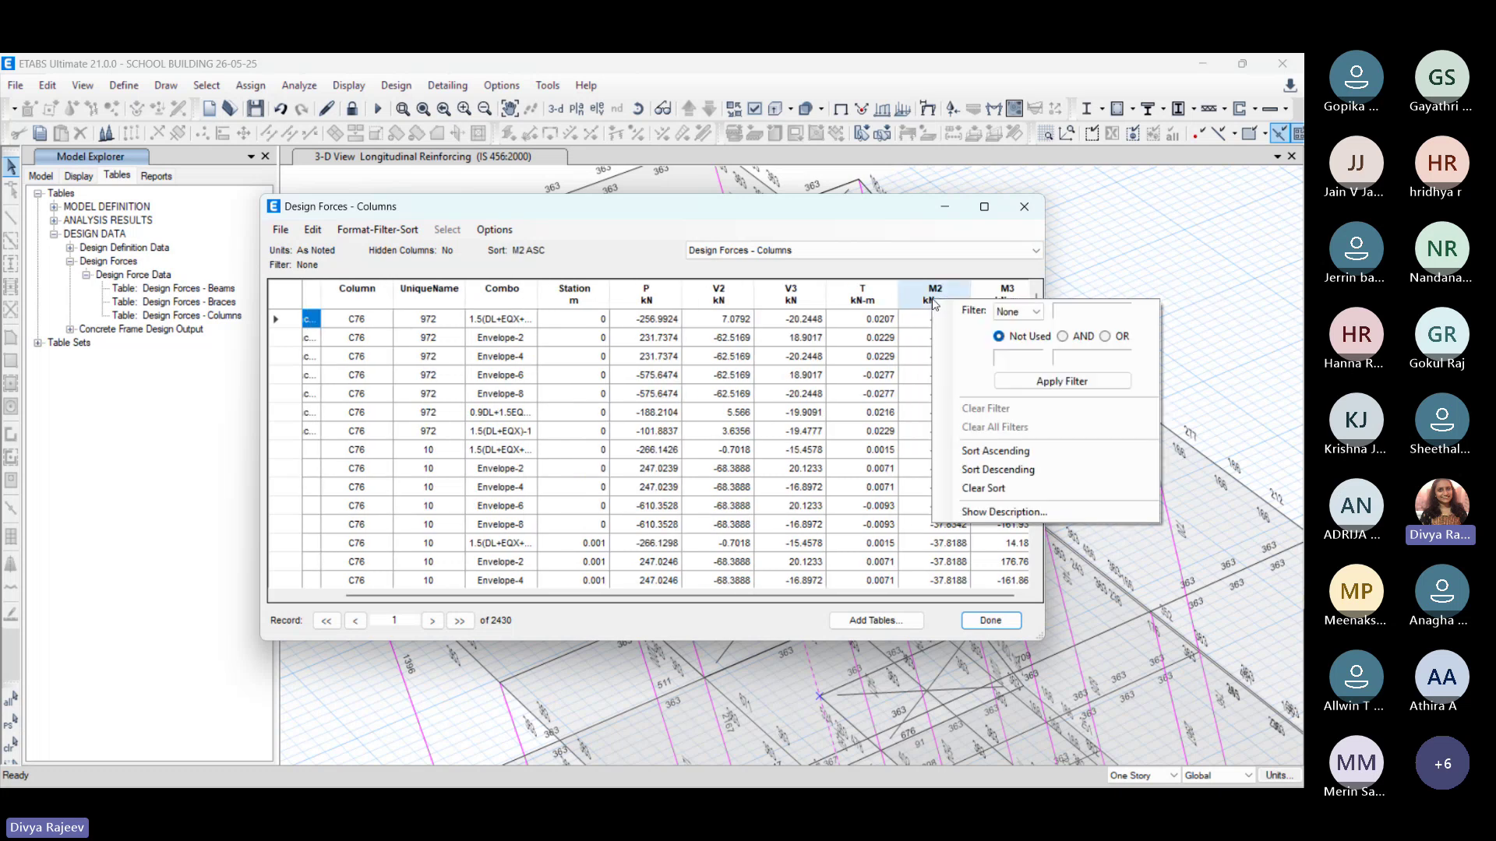
click(958, 472)
right_click(934, 296)
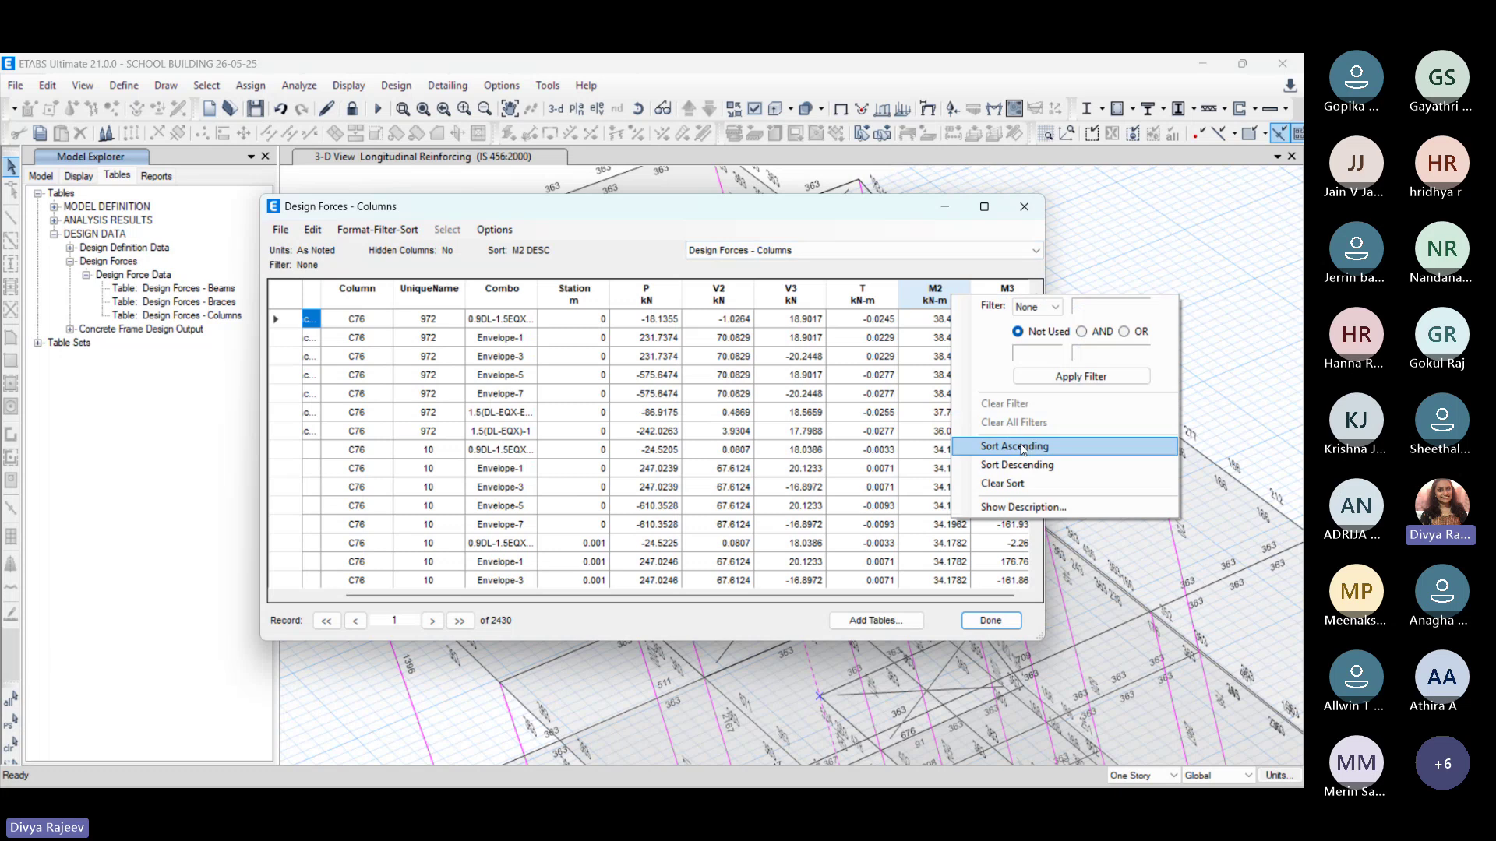
click(988, 445)
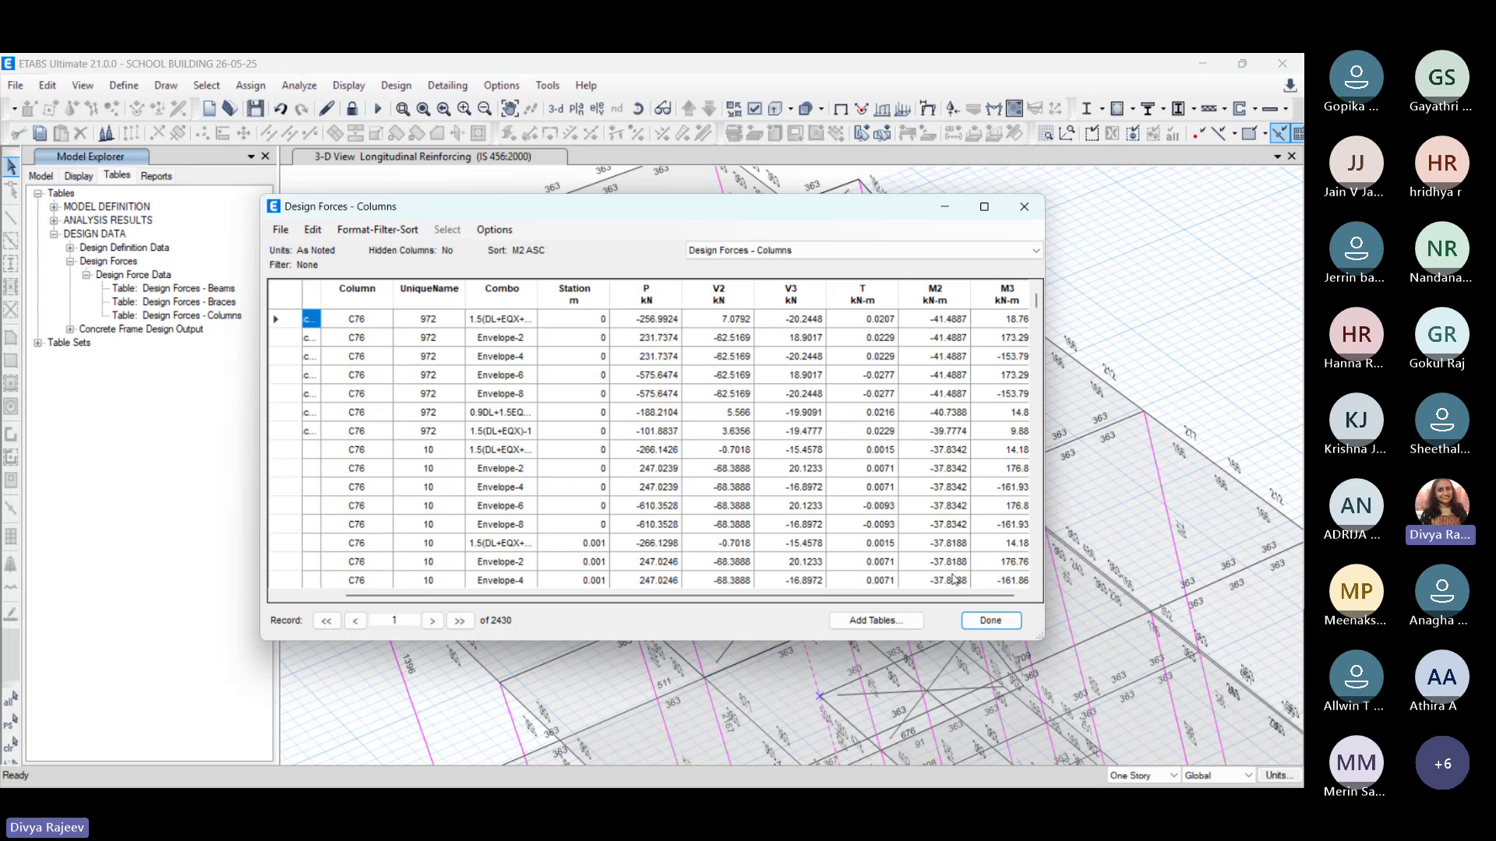
Step: Compare the extreme M3 moments by alternately sorting the column force table on M3 ascending and descending, and close the table
scroll(959, 596, right, 1)
click(1005, 302)
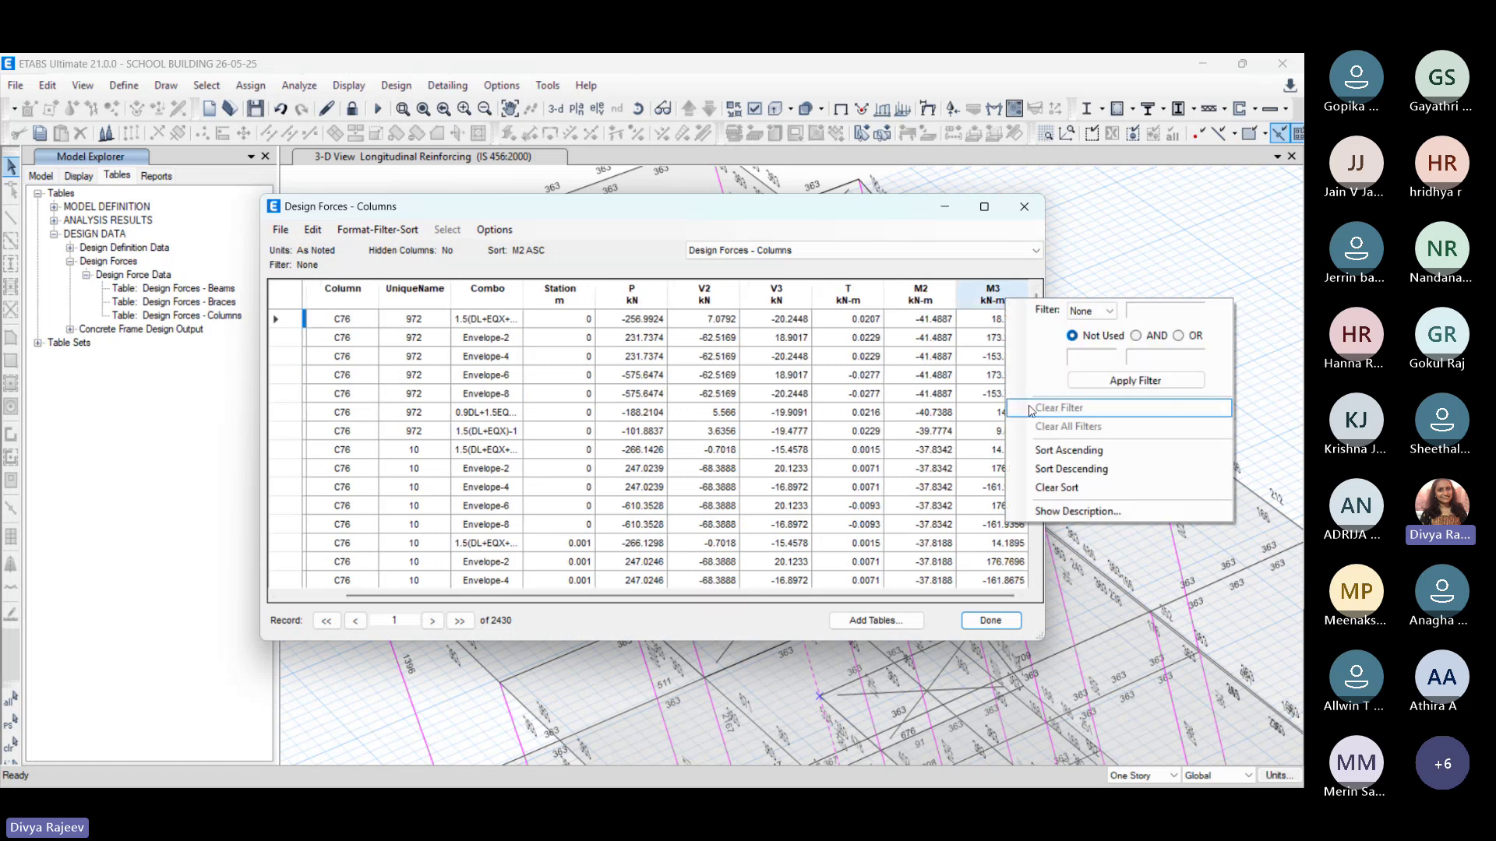
click(1050, 452)
click(1006, 302)
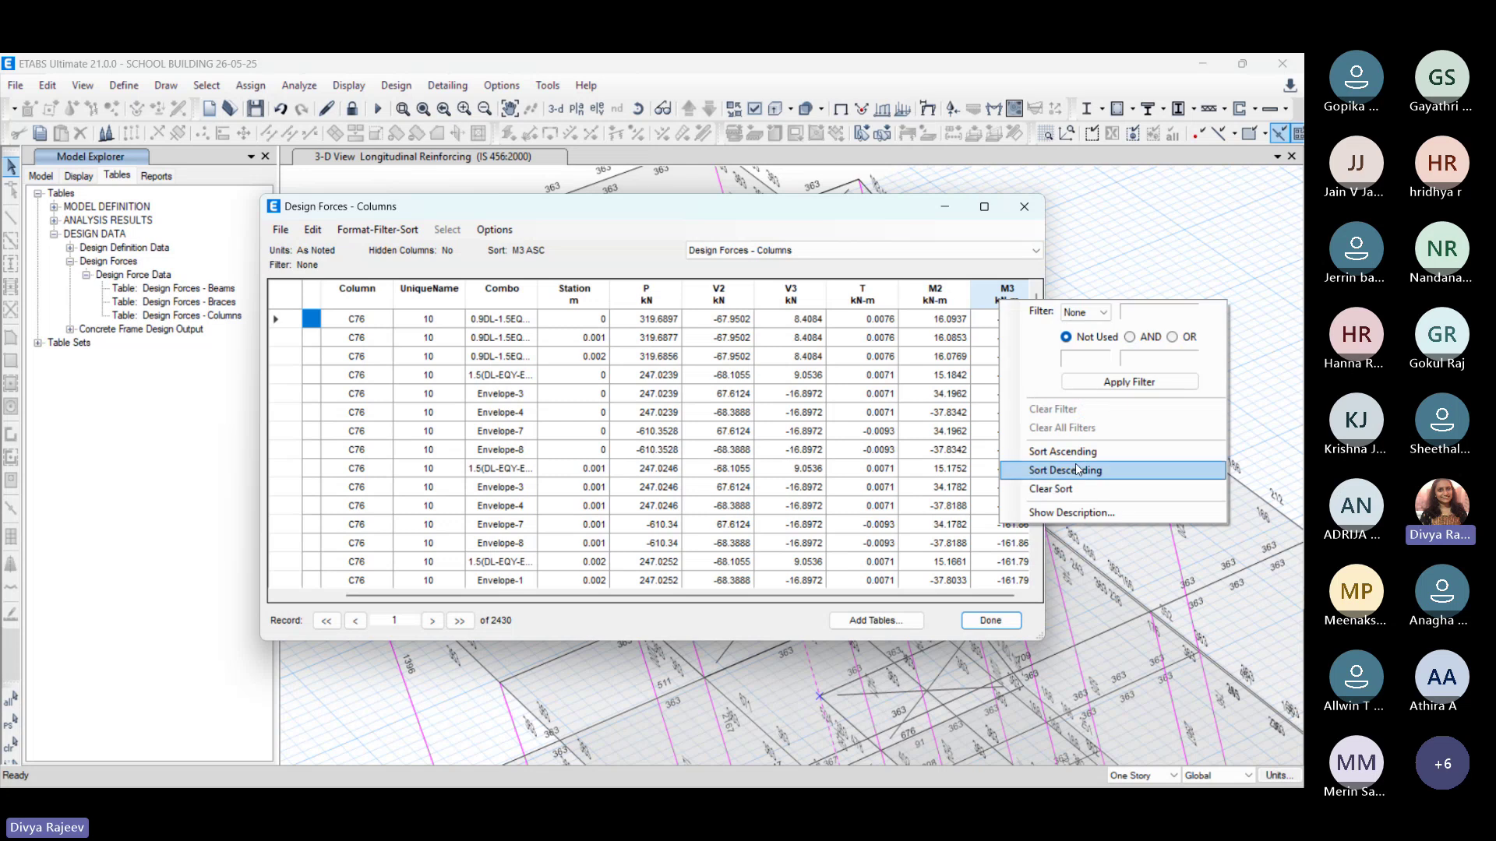
click(1067, 458)
click(1005, 302)
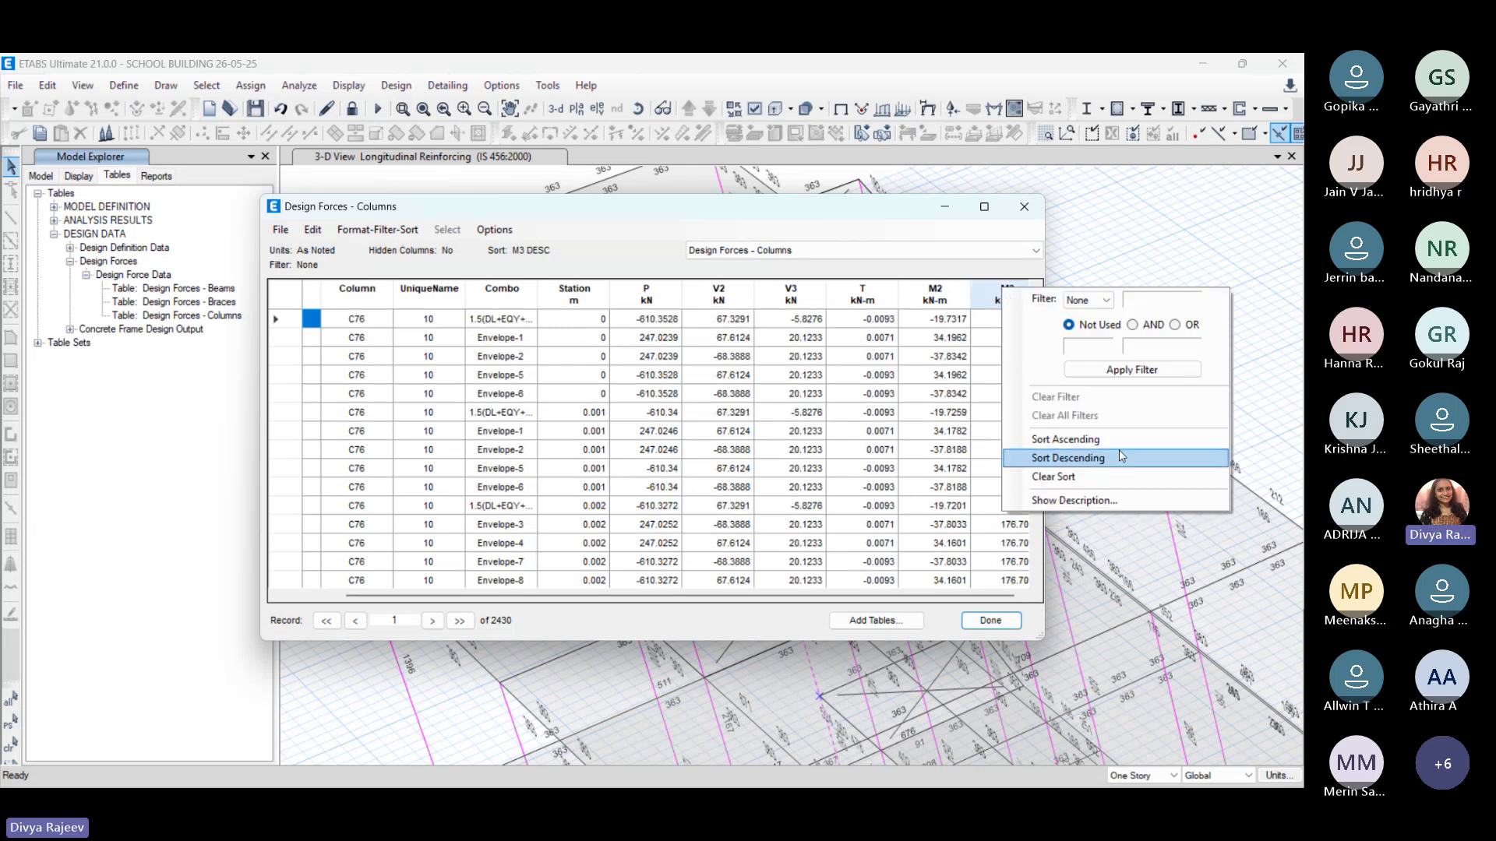
click(1076, 439)
scroll(991, 594, right, 1)
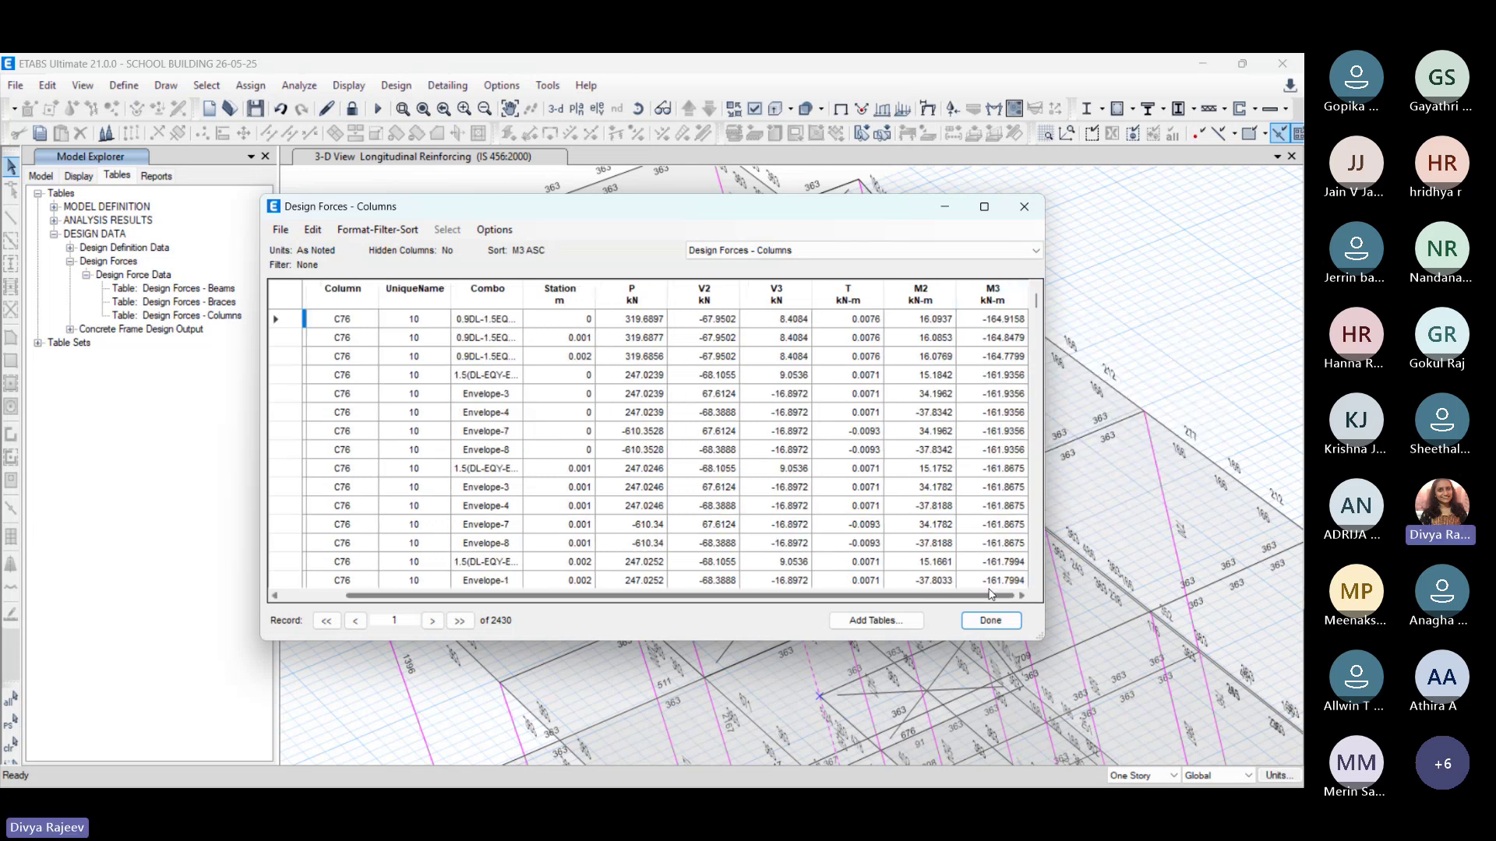
click(1005, 303)
click(1059, 460)
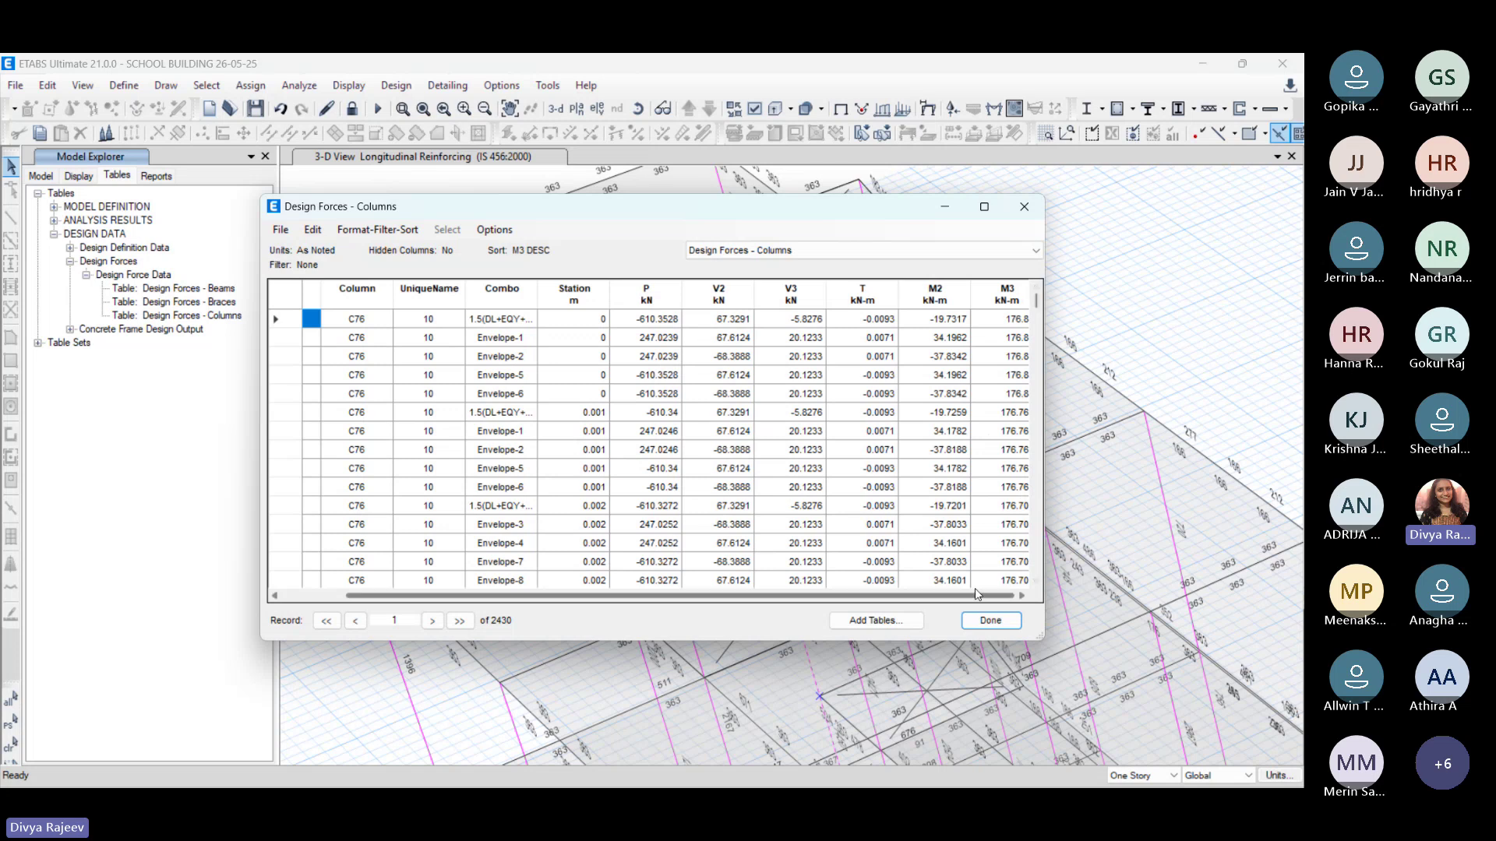
scroll(986, 596, right, 1)
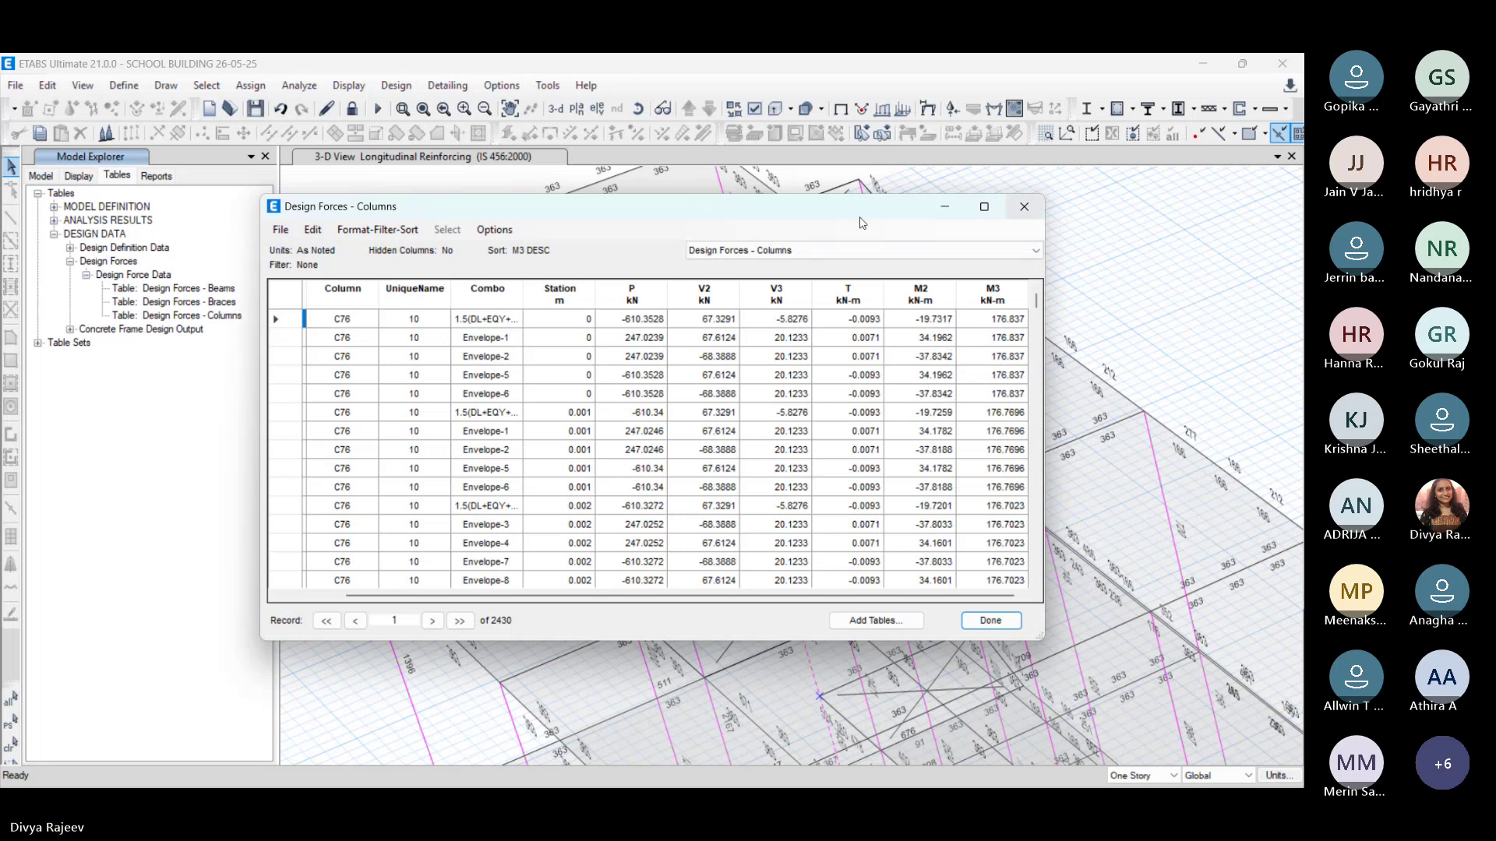
click(1024, 206)
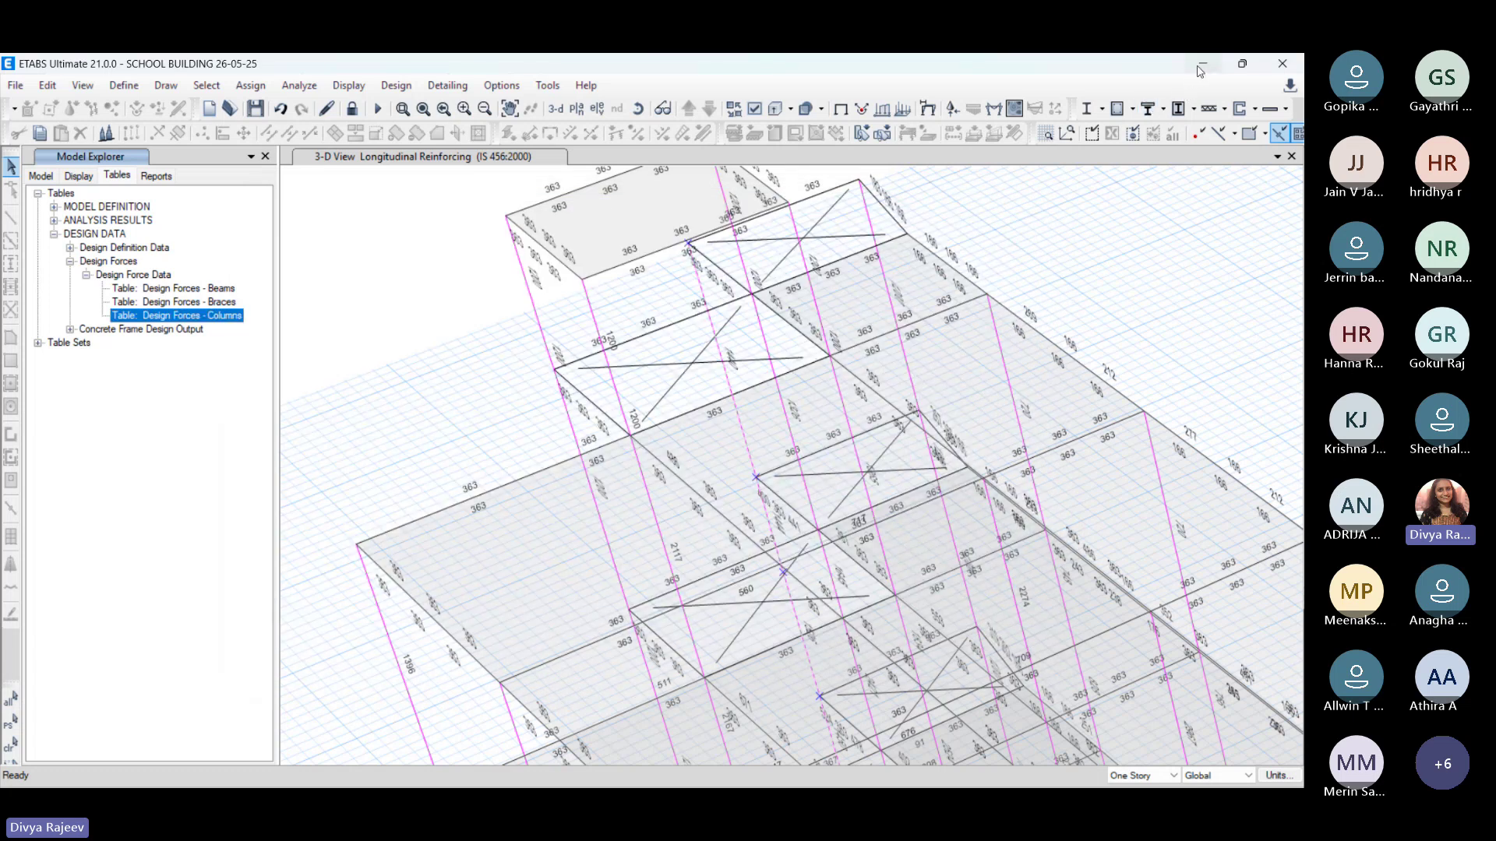
Step: Check the section name in the selected column's concrete design information in ETABS, close it and switch to aadspro
click(1203, 63)
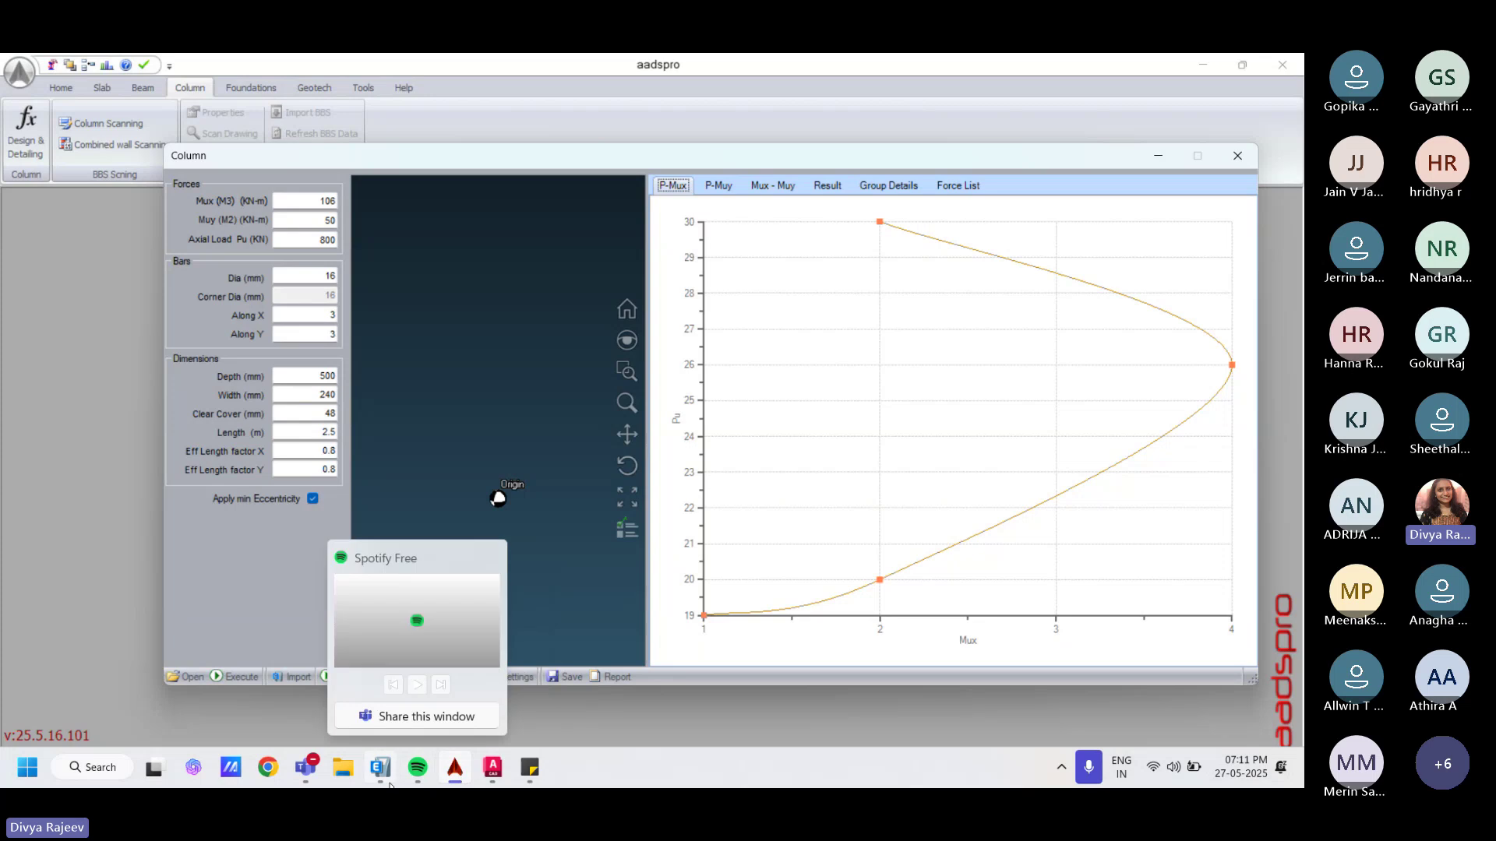
click(381, 769)
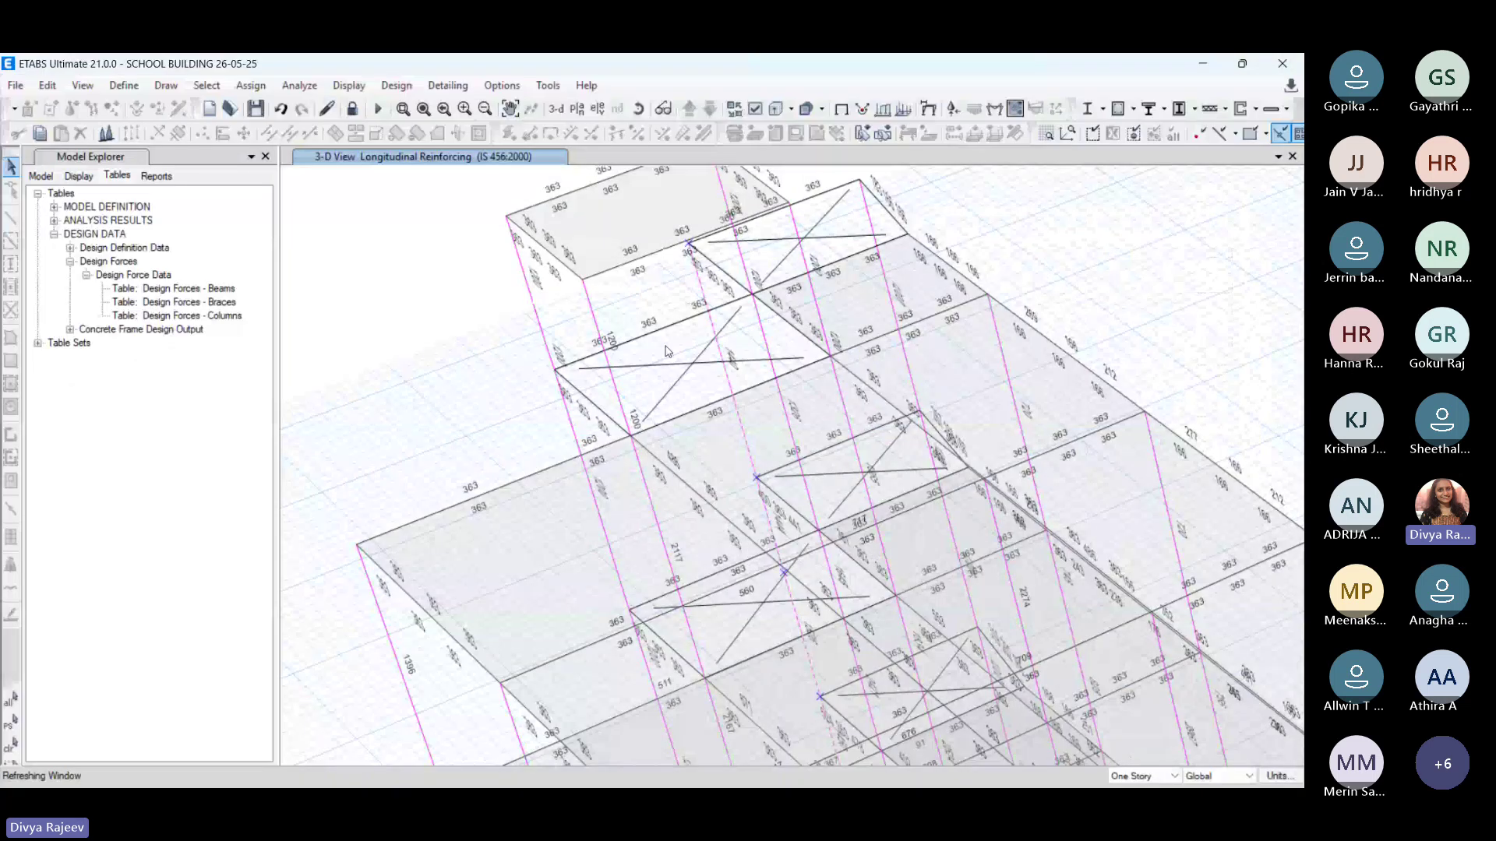
right_click(712, 335)
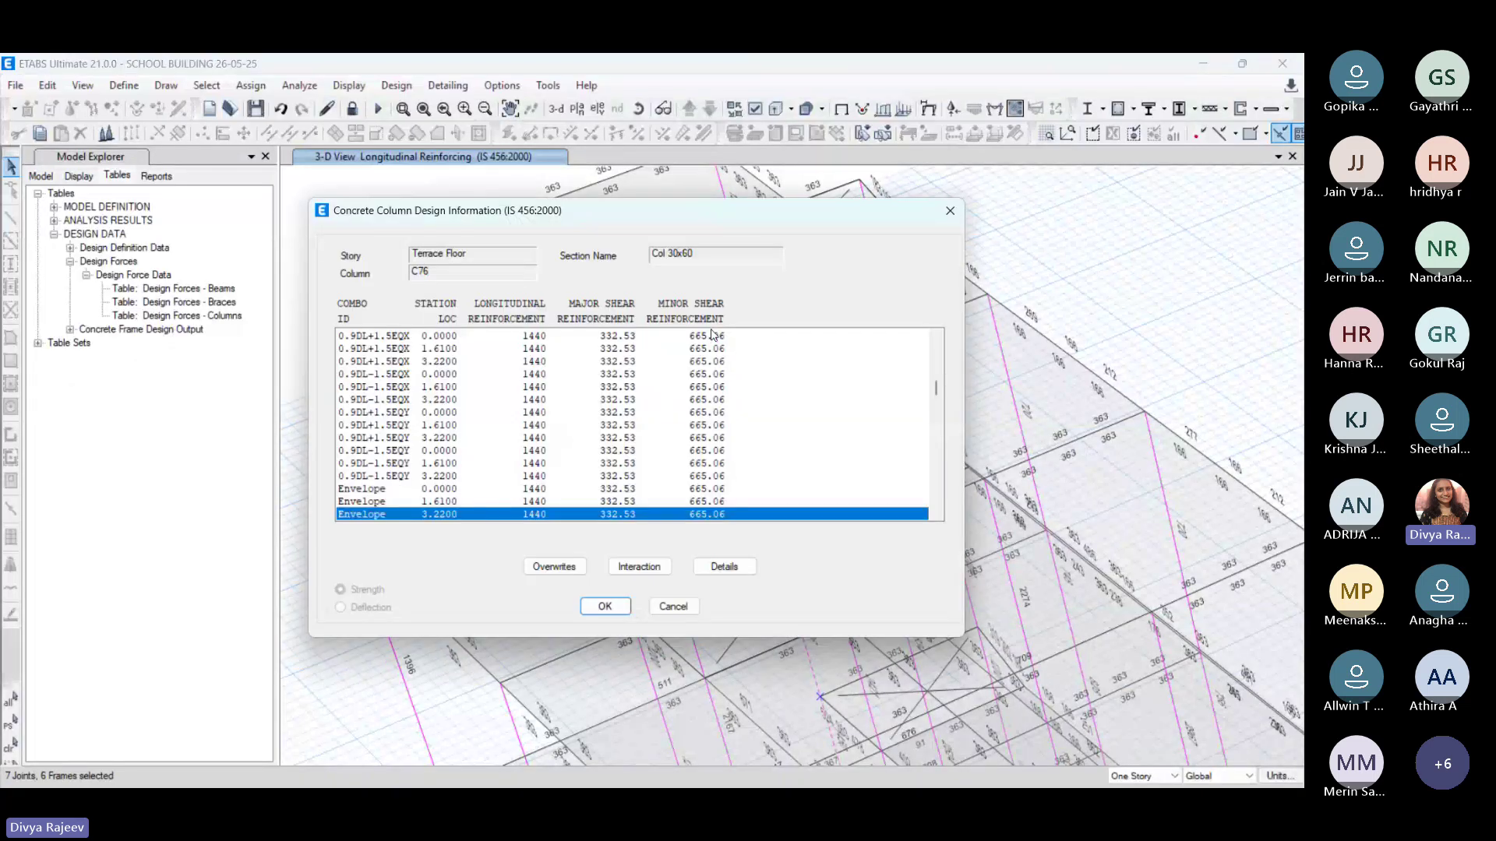
click(949, 211)
click(1204, 64)
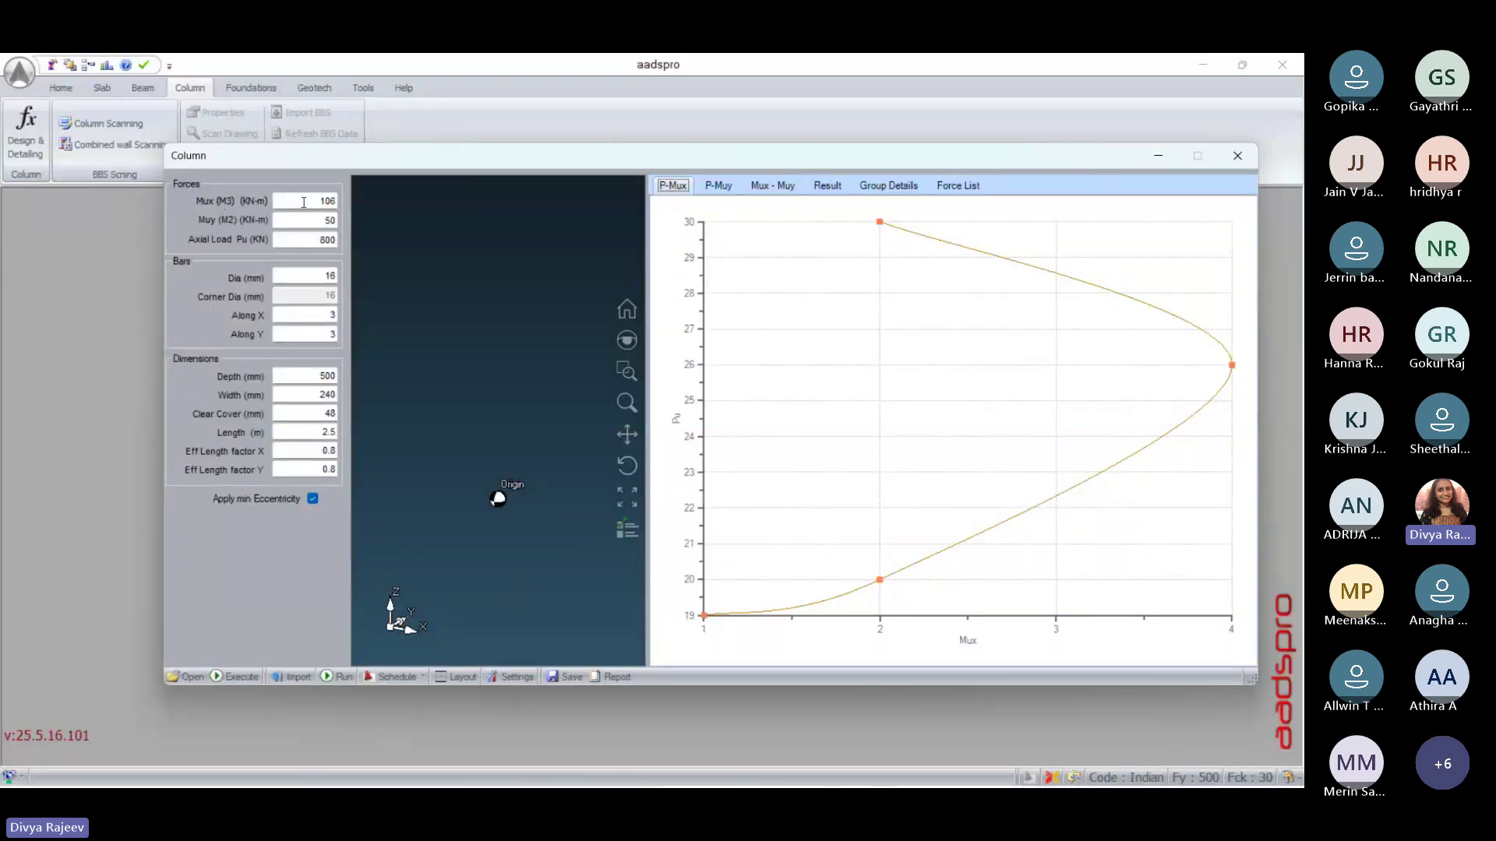
Step: Set the column forces to Mux 177 kN-m, Muy 20 kN-m and axial load Pu 610 kN
double_click(303, 202)
text(177)
key(Tab)
text(20)
key(Tab)
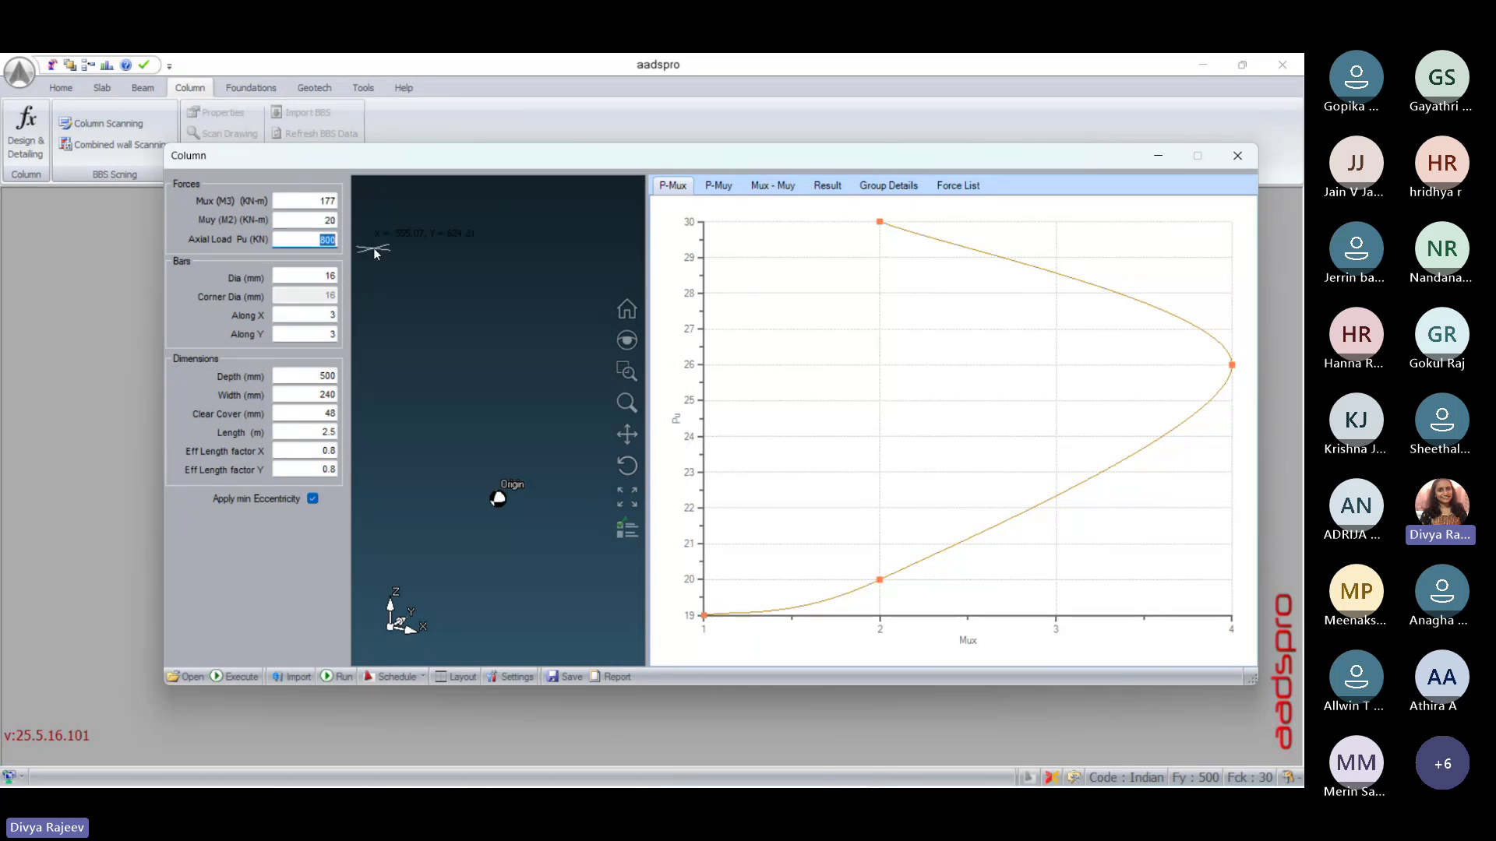
text(610)
Step: Set the column width to 300 mm and depth to 600 mm, and execute the design
double_click(319, 395)
text(300)
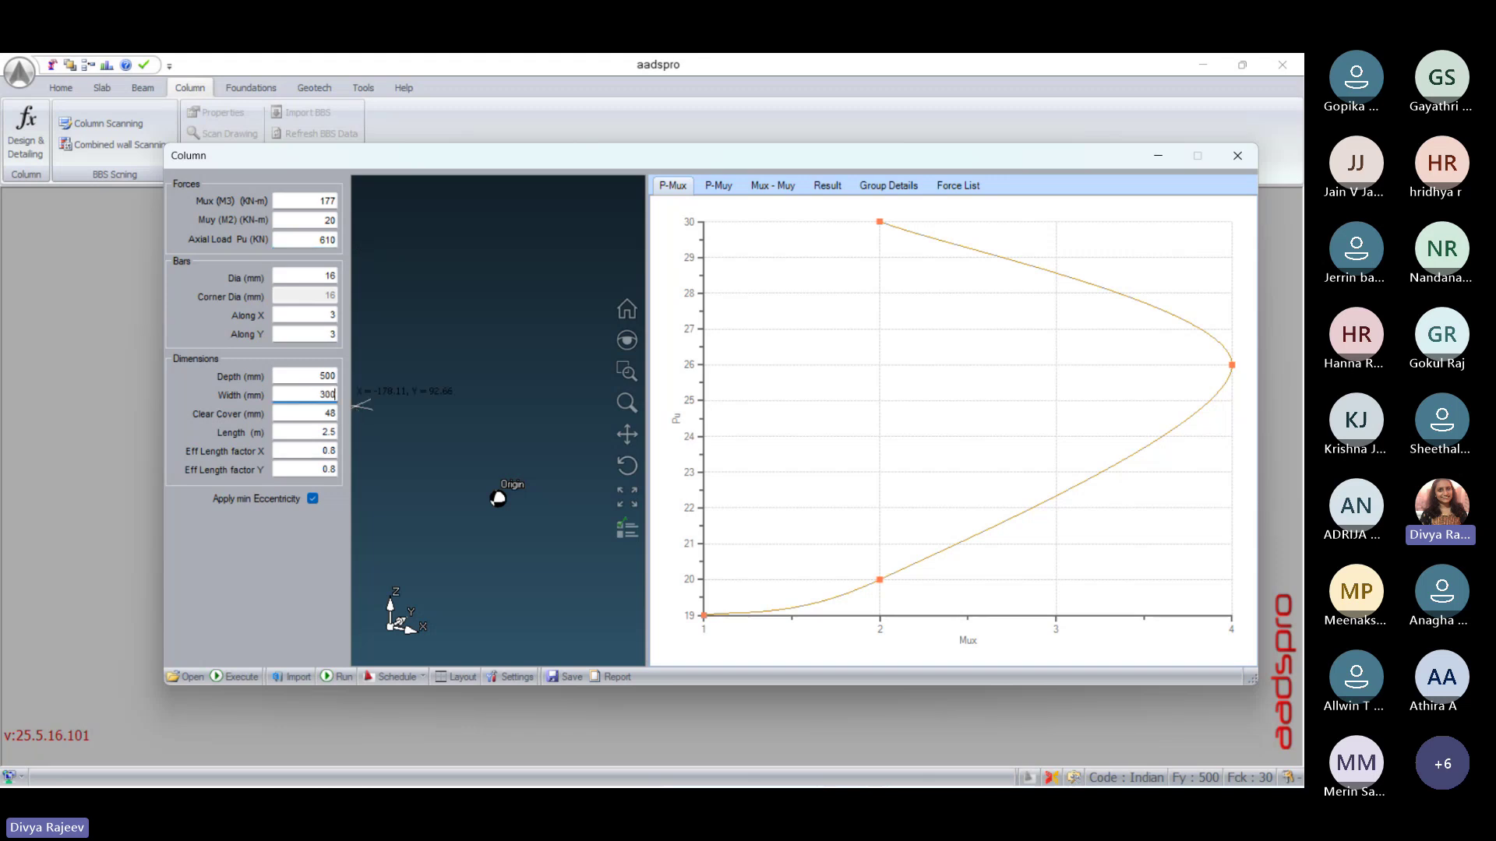
key(shift+Tab)
text(600)
click(232, 676)
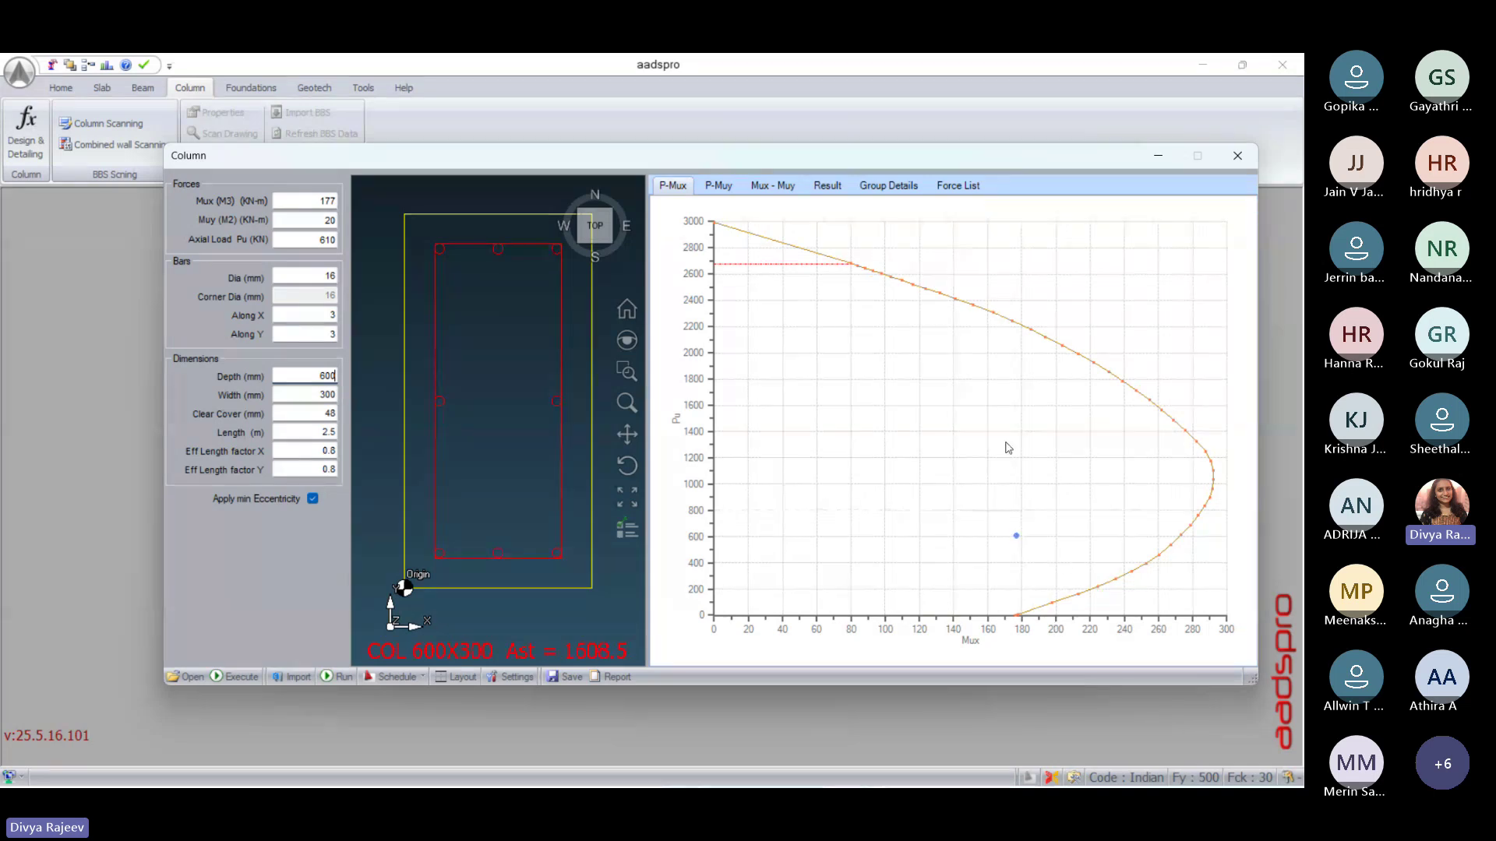
Step: Examine the P-Muy and Mux-Muy interaction diagrams and the design results, and return to the P-Mux diagram
click(720, 192)
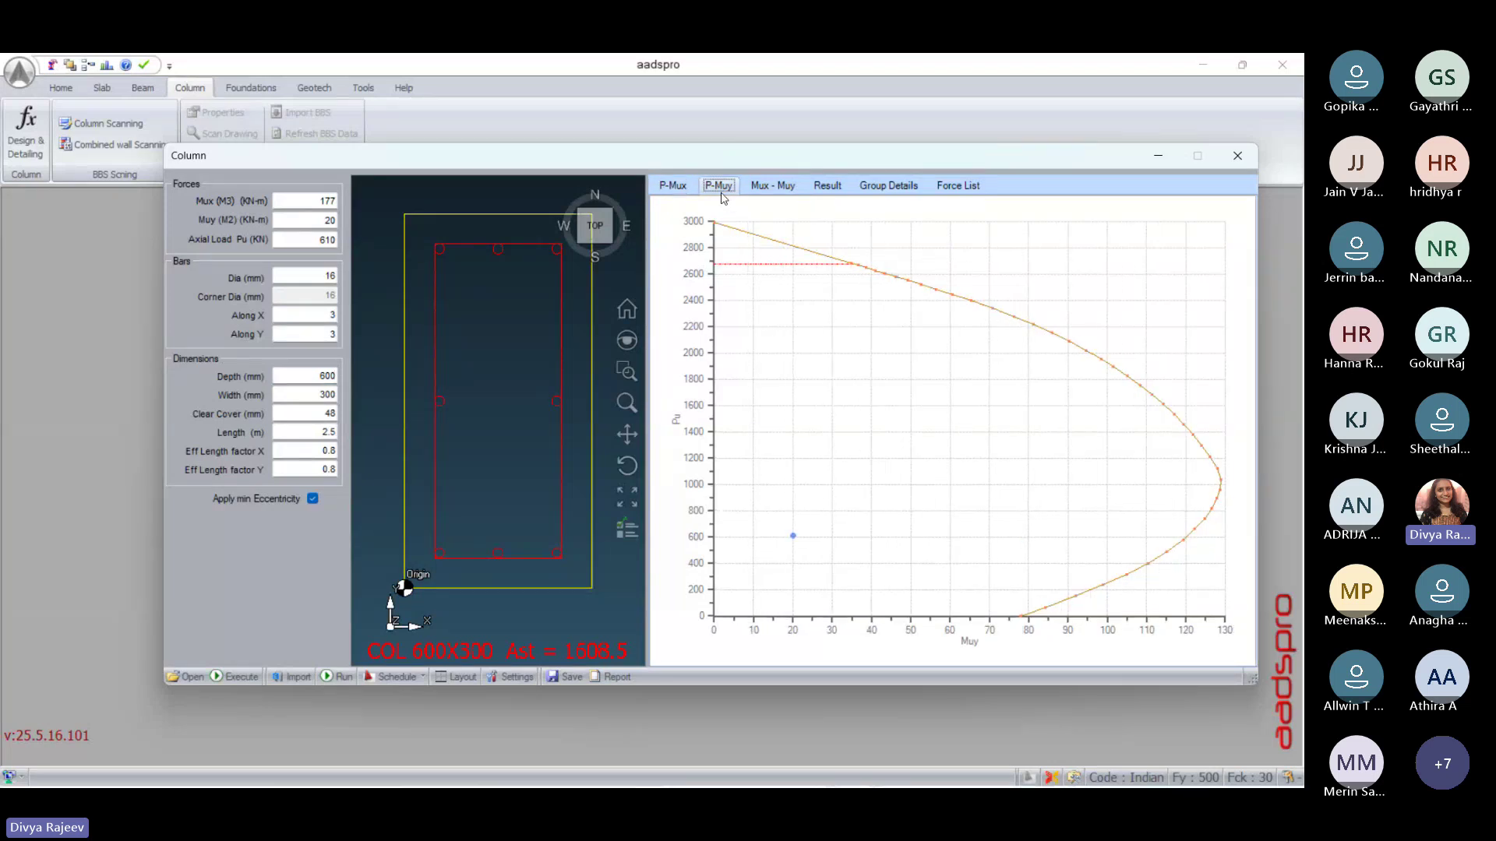
click(789, 193)
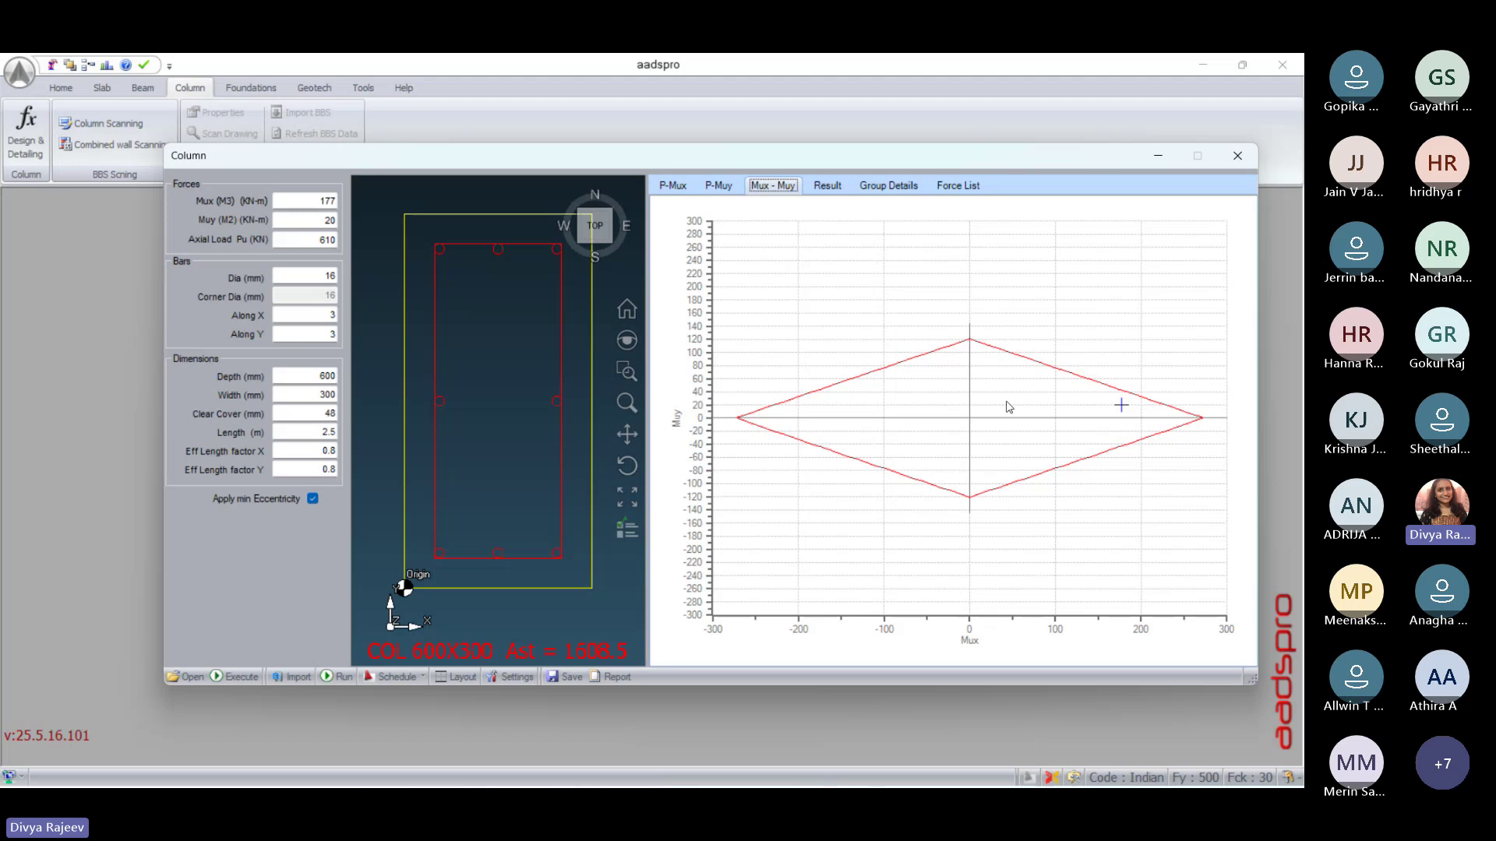
click(829, 186)
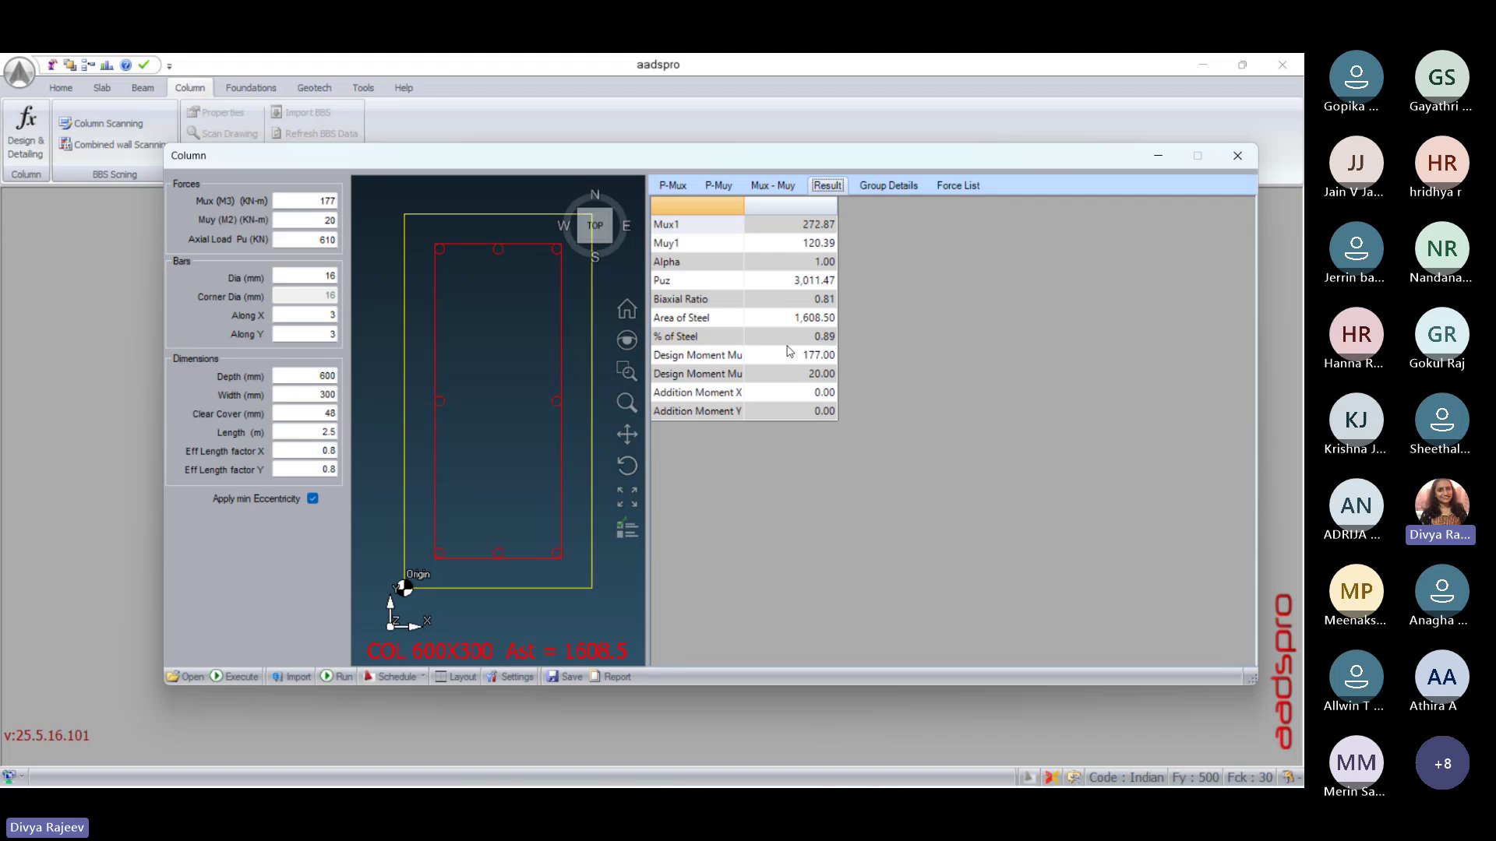
click(678, 187)
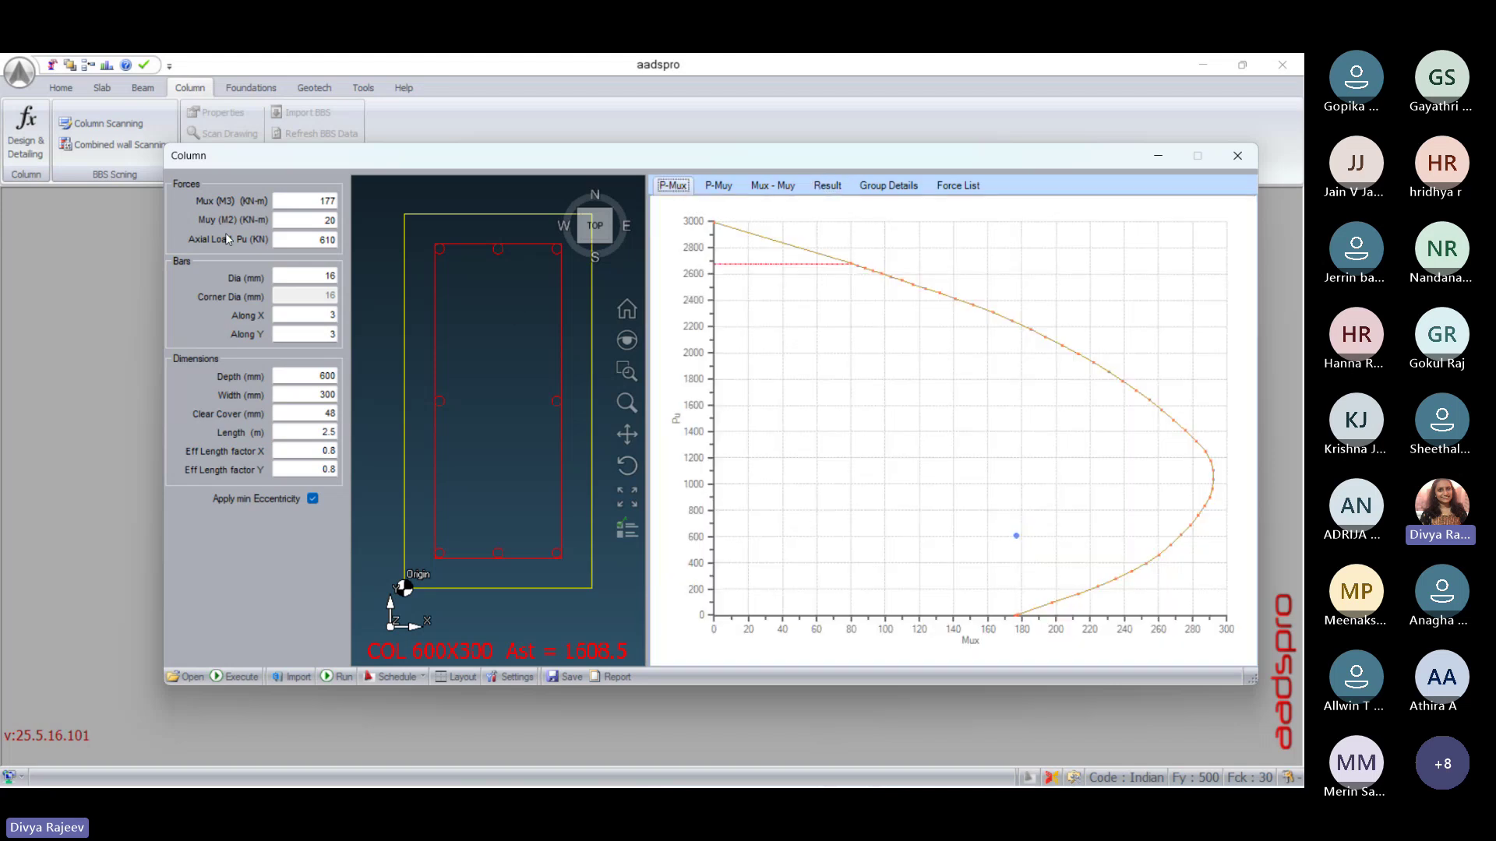
Step: Rerun the design with Mux 19 kN-m, Muy 41 kN-m and Pu 257 kN, and check the Mux-Muy diagram
double_click(316, 201)
text(19)
key(Tab)
key(BackSpace)
key(Tab)
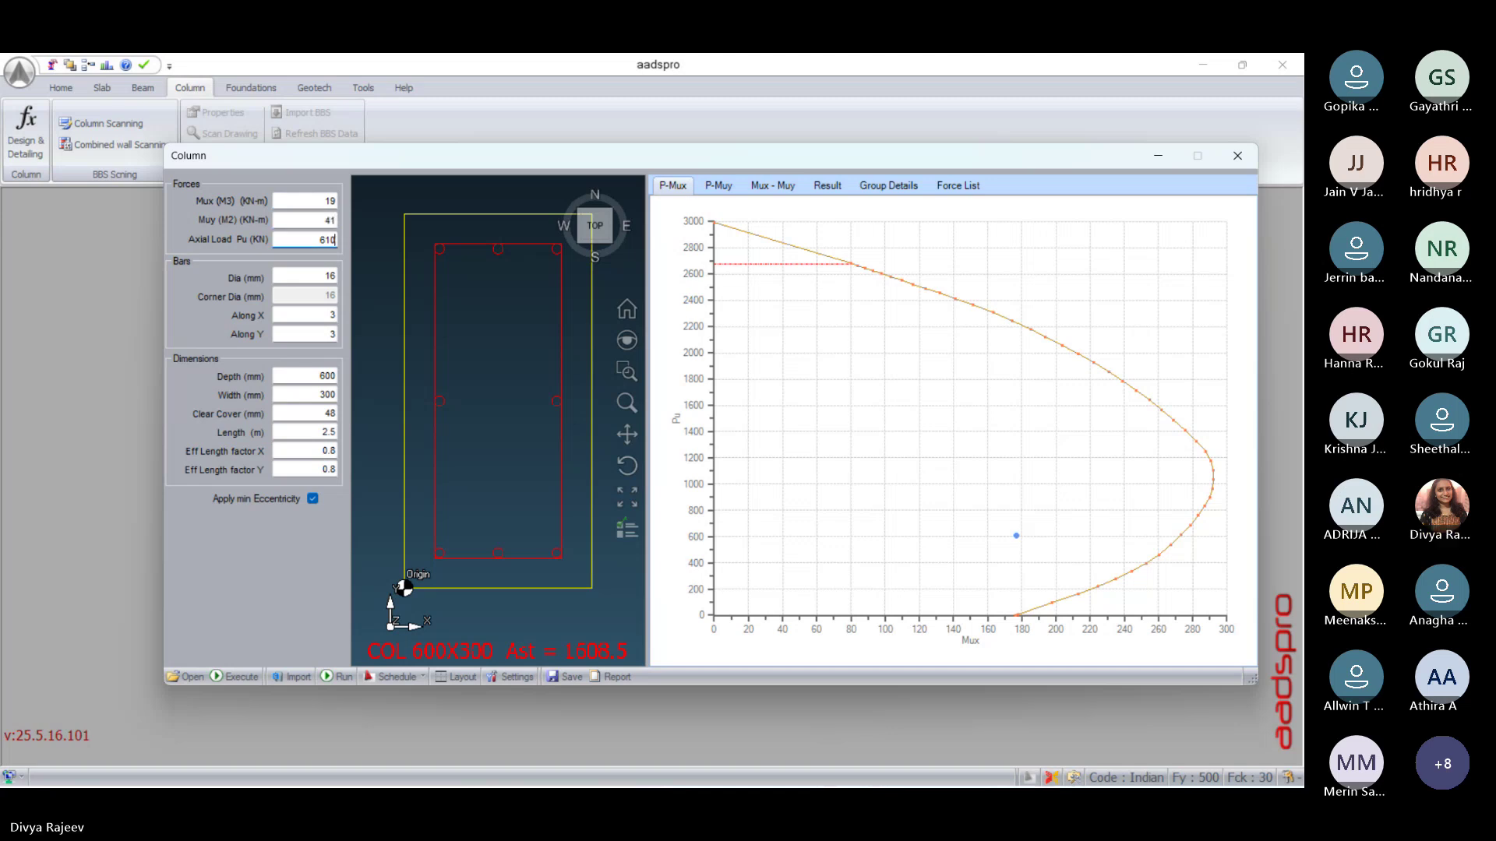
key(BackSpace)
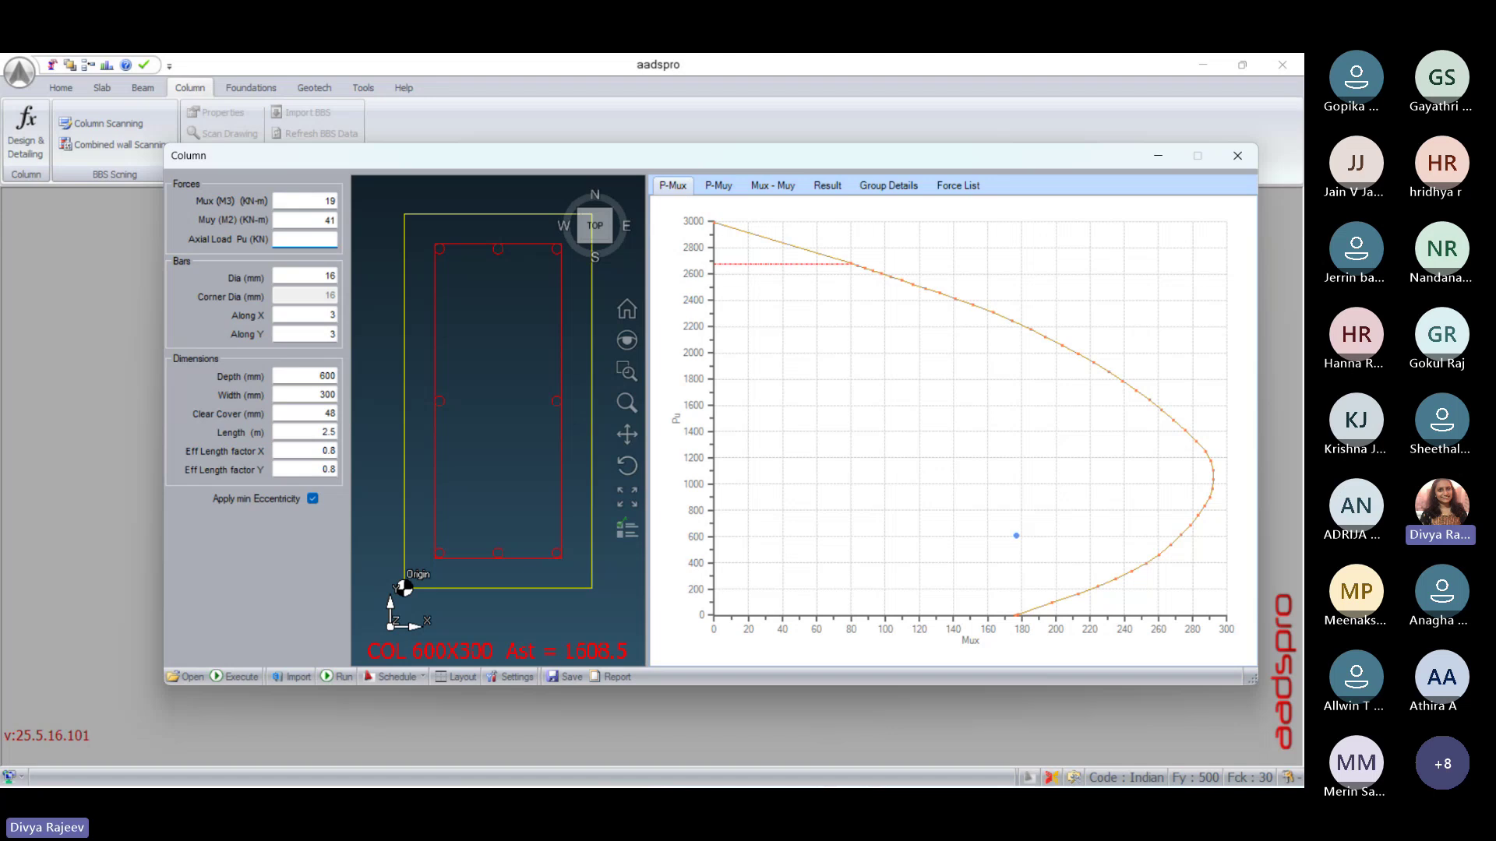
text(257)
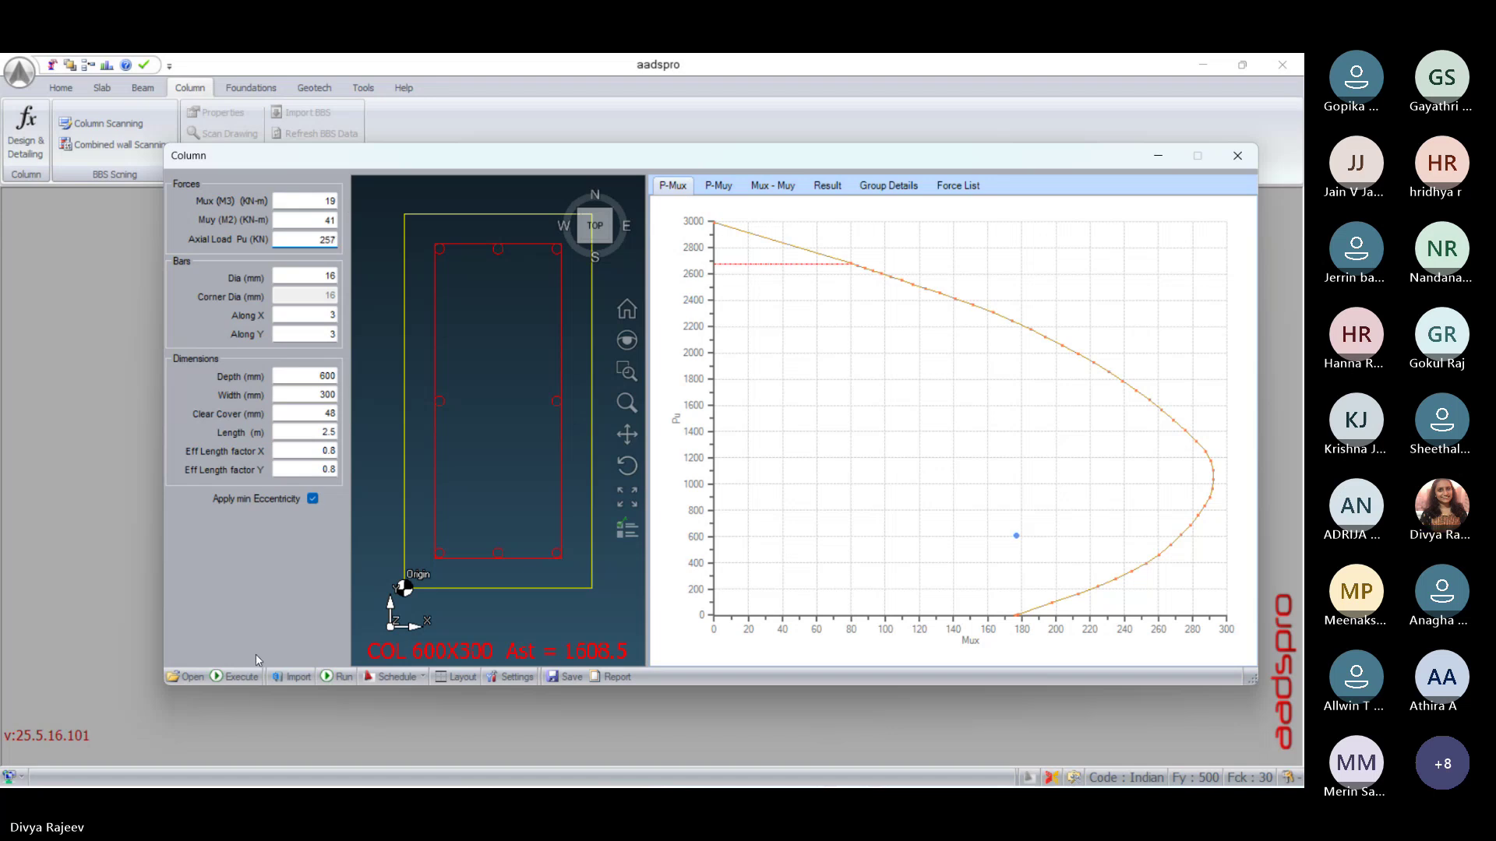
click(236, 677)
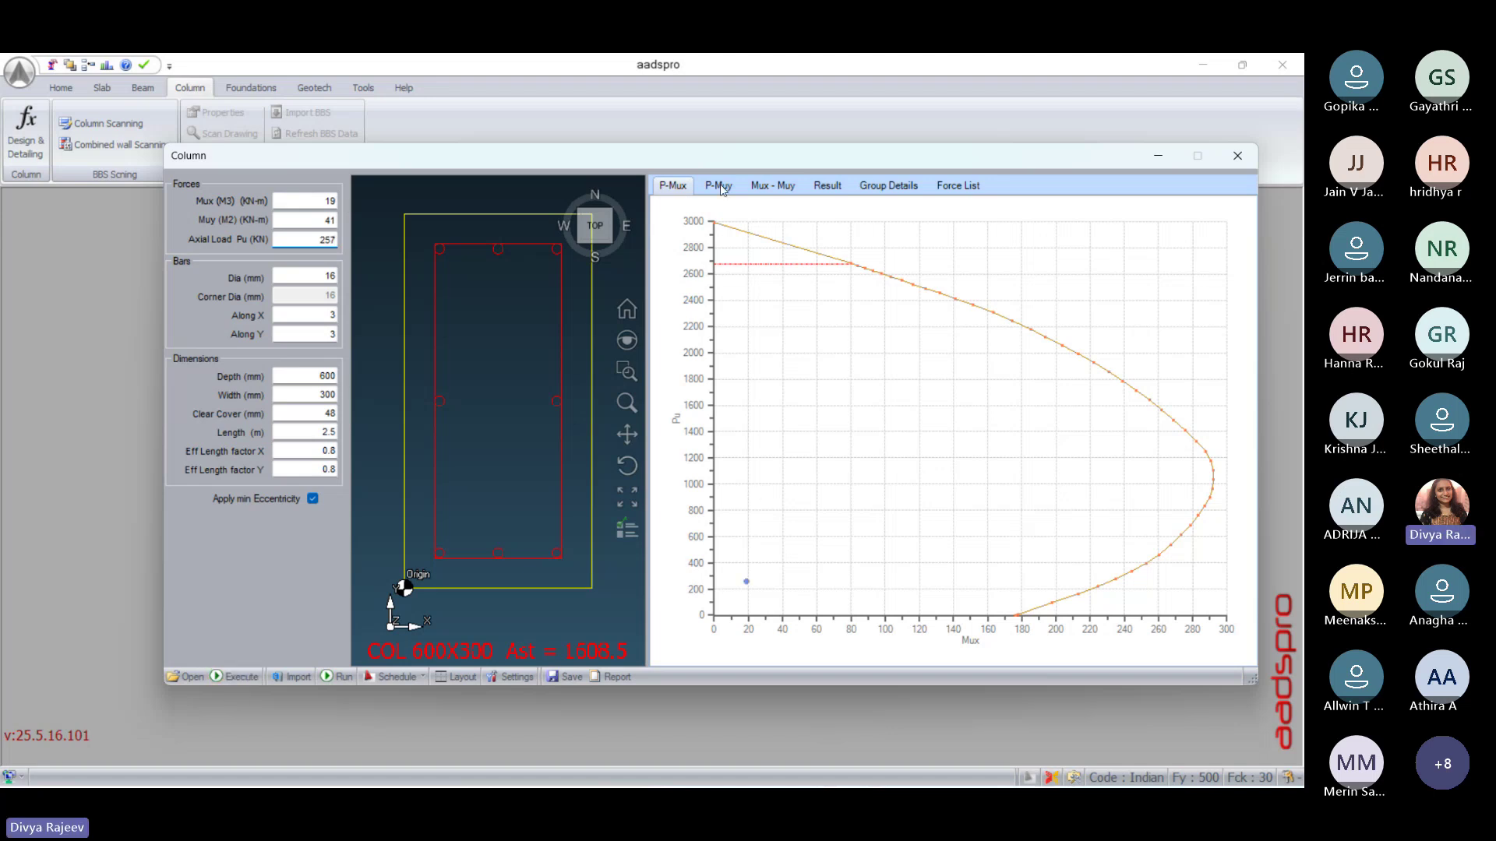
click(776, 187)
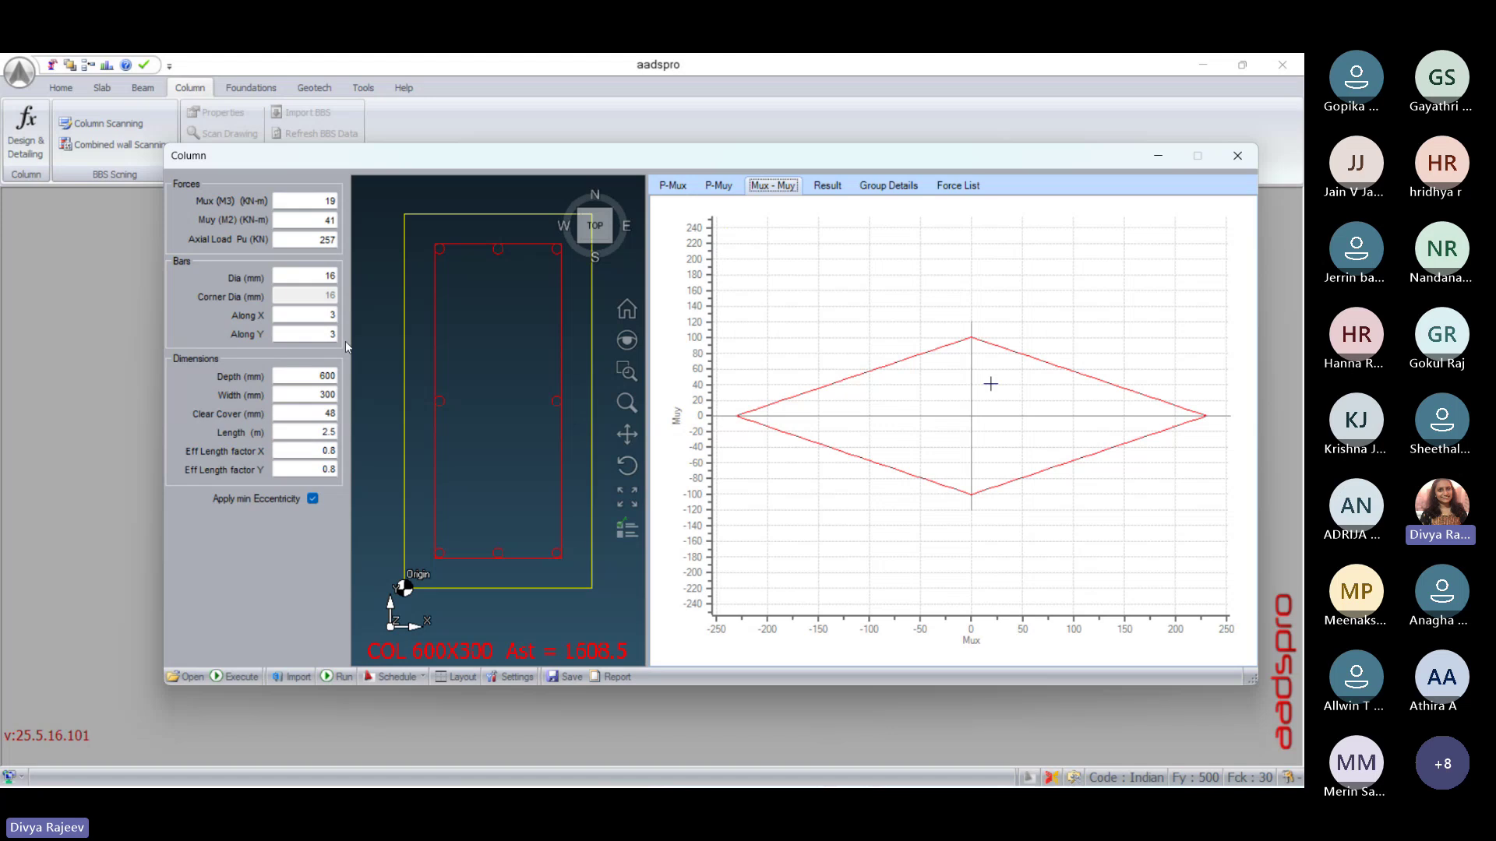
Step: Try 2 bars along X, execute the design and check the P-Muy and P-Mux diagrams
double_click(326, 316)
click(230, 677)
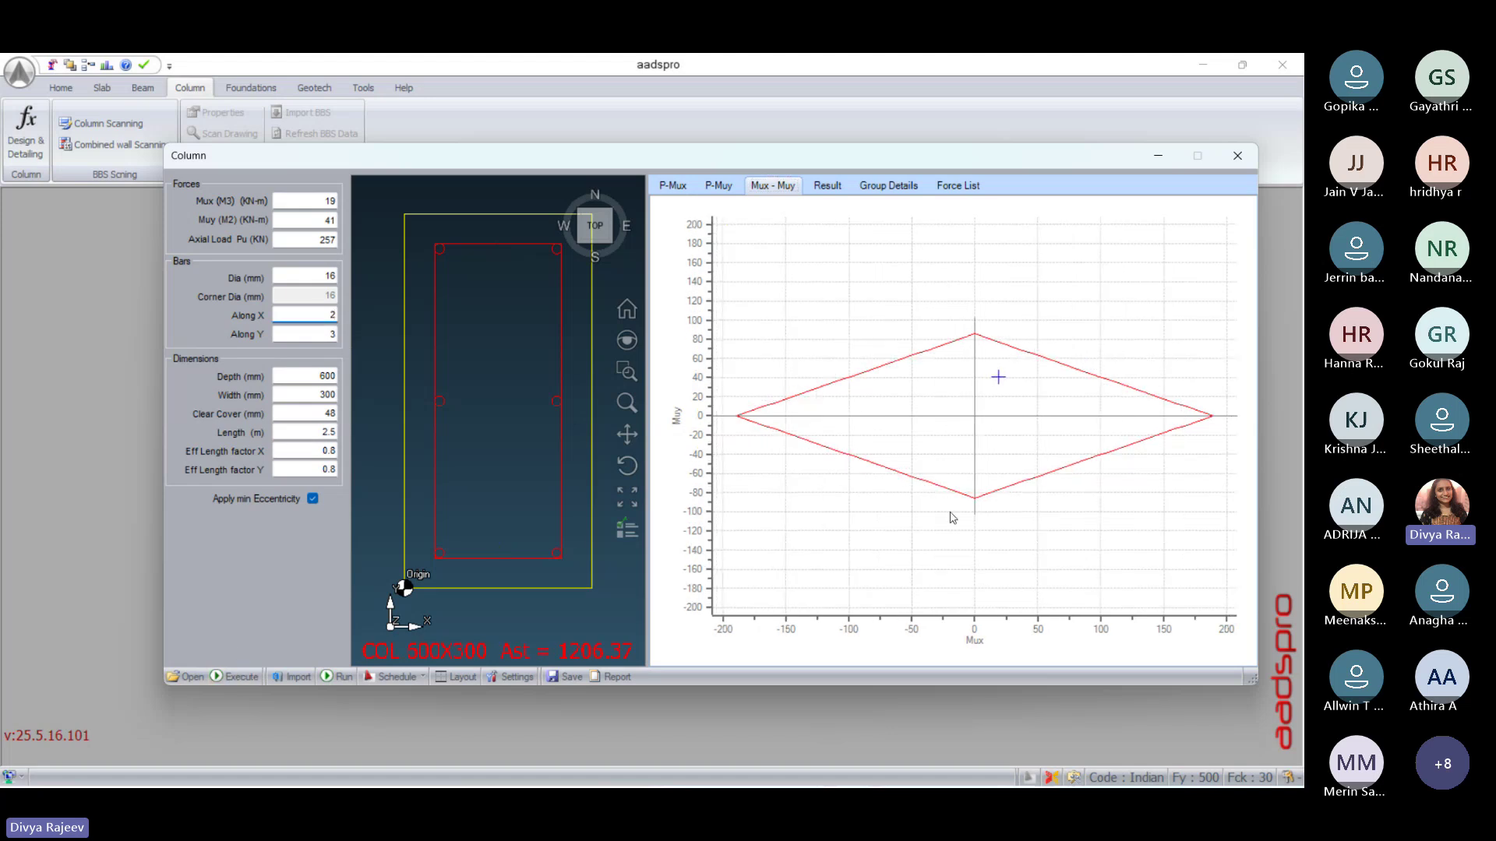
click(730, 185)
click(673, 186)
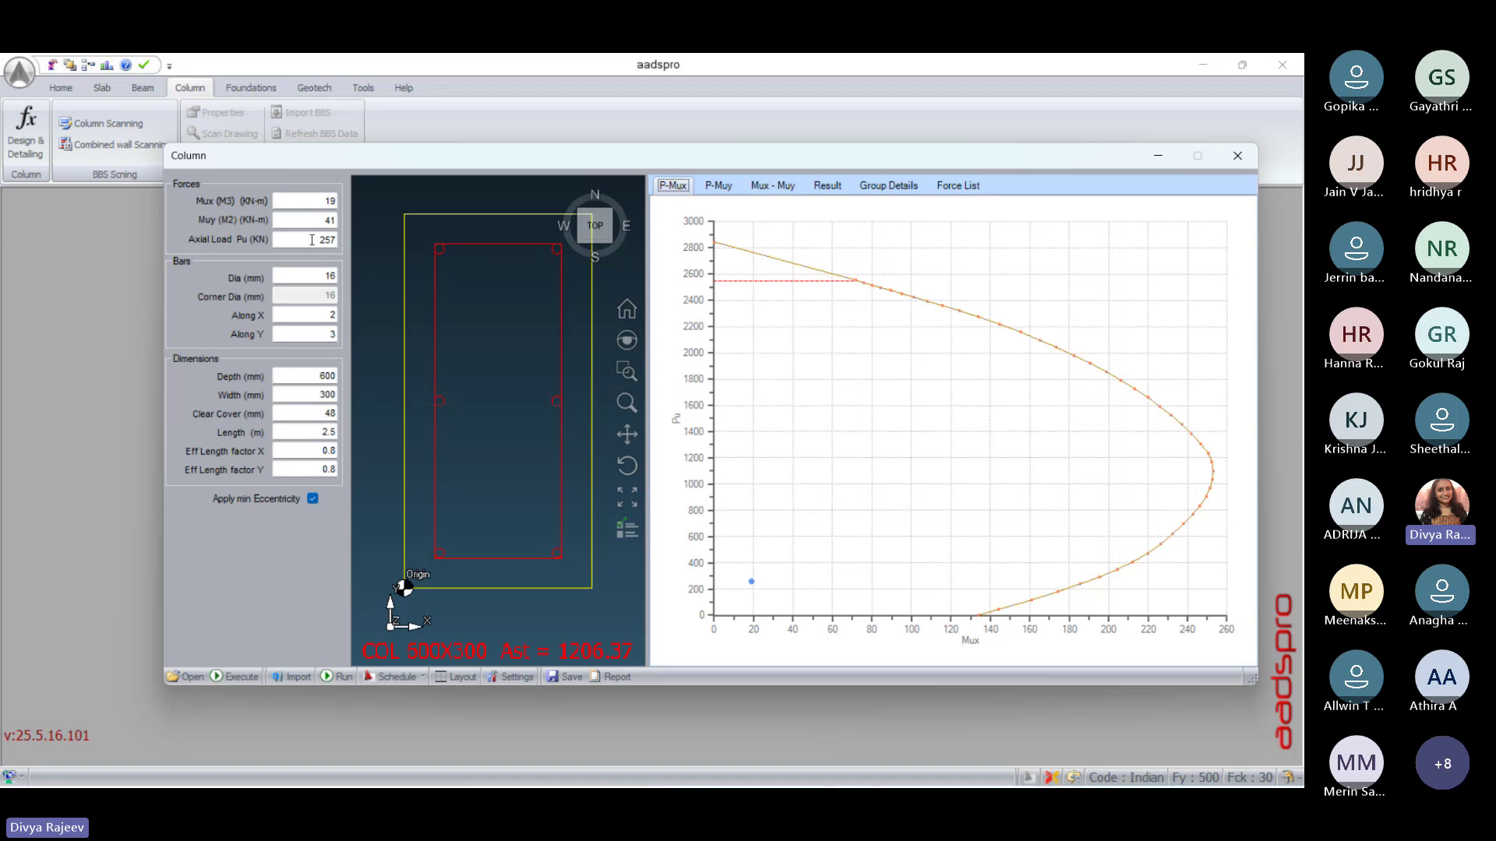
Step: Set Mux to 500 kN-m and the axial load to 500 kN, and execute the design
double_click(326, 201)
text(500)
double_click(314, 220)
key(Tab)
text(500)
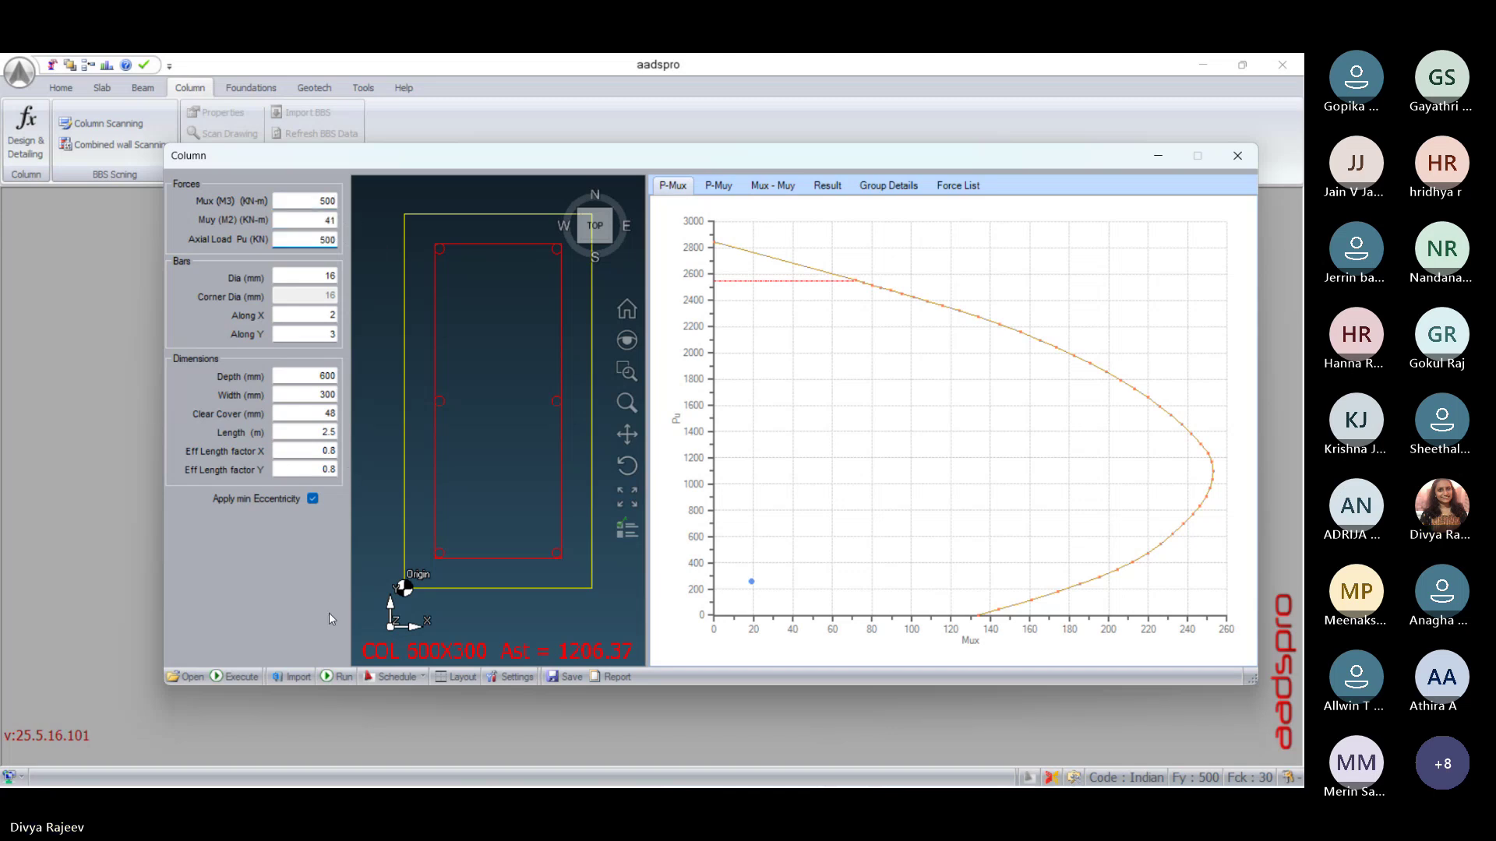
click(240, 677)
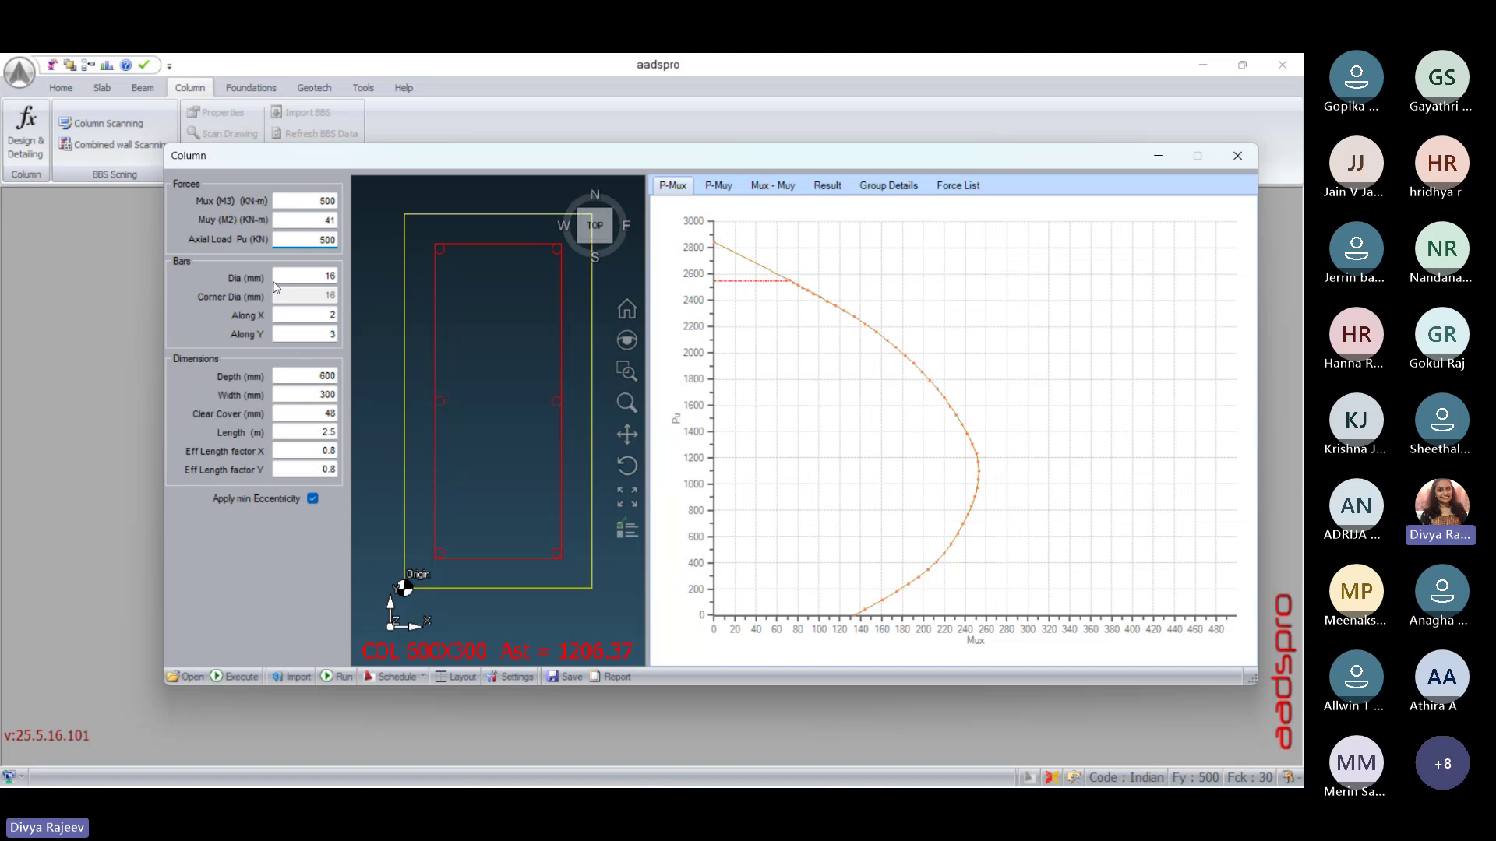
Step: Set the axial load to 200 kN, rerun the design and check the P-Muy and P-Mux diagrams
click(309, 242)
drag(309, 242, 395, 244)
text(200)
click(718, 186)
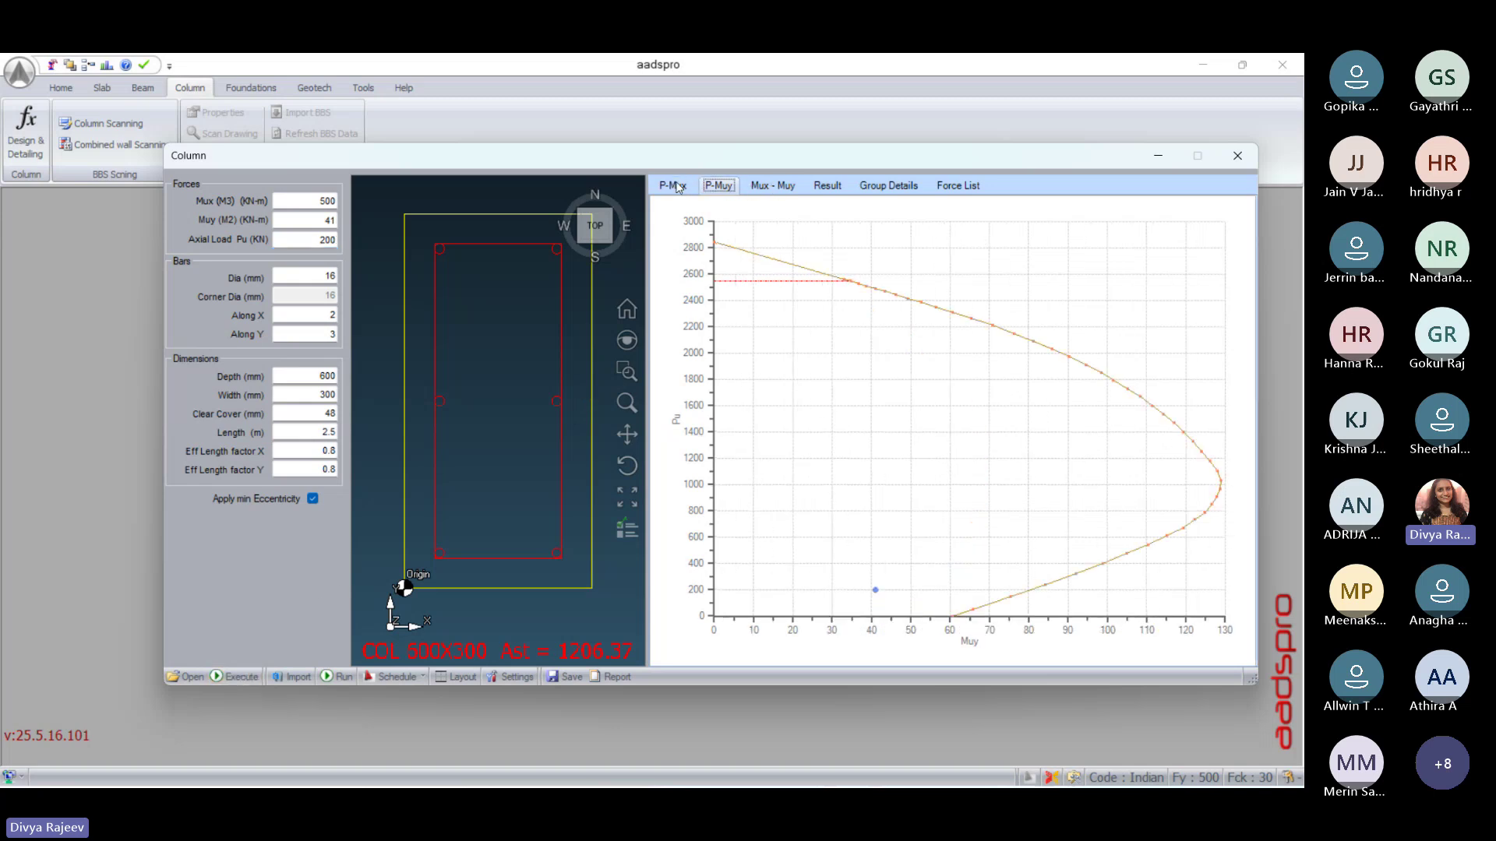
click(675, 186)
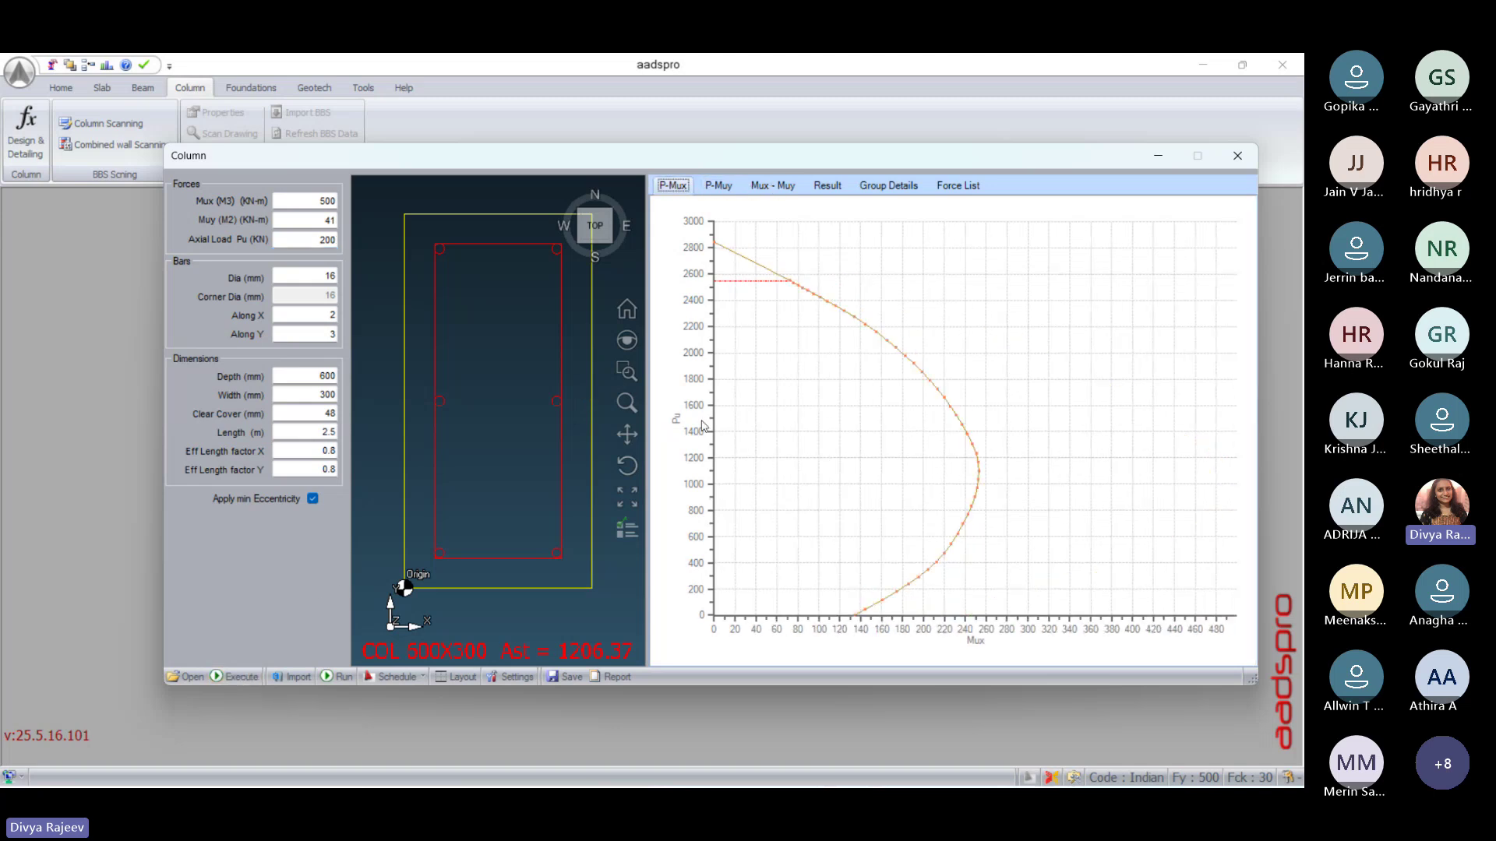
Step: Set 5 bars along Y and 3 bars along X, executing the design after each change
double_click(318, 336)
click(236, 676)
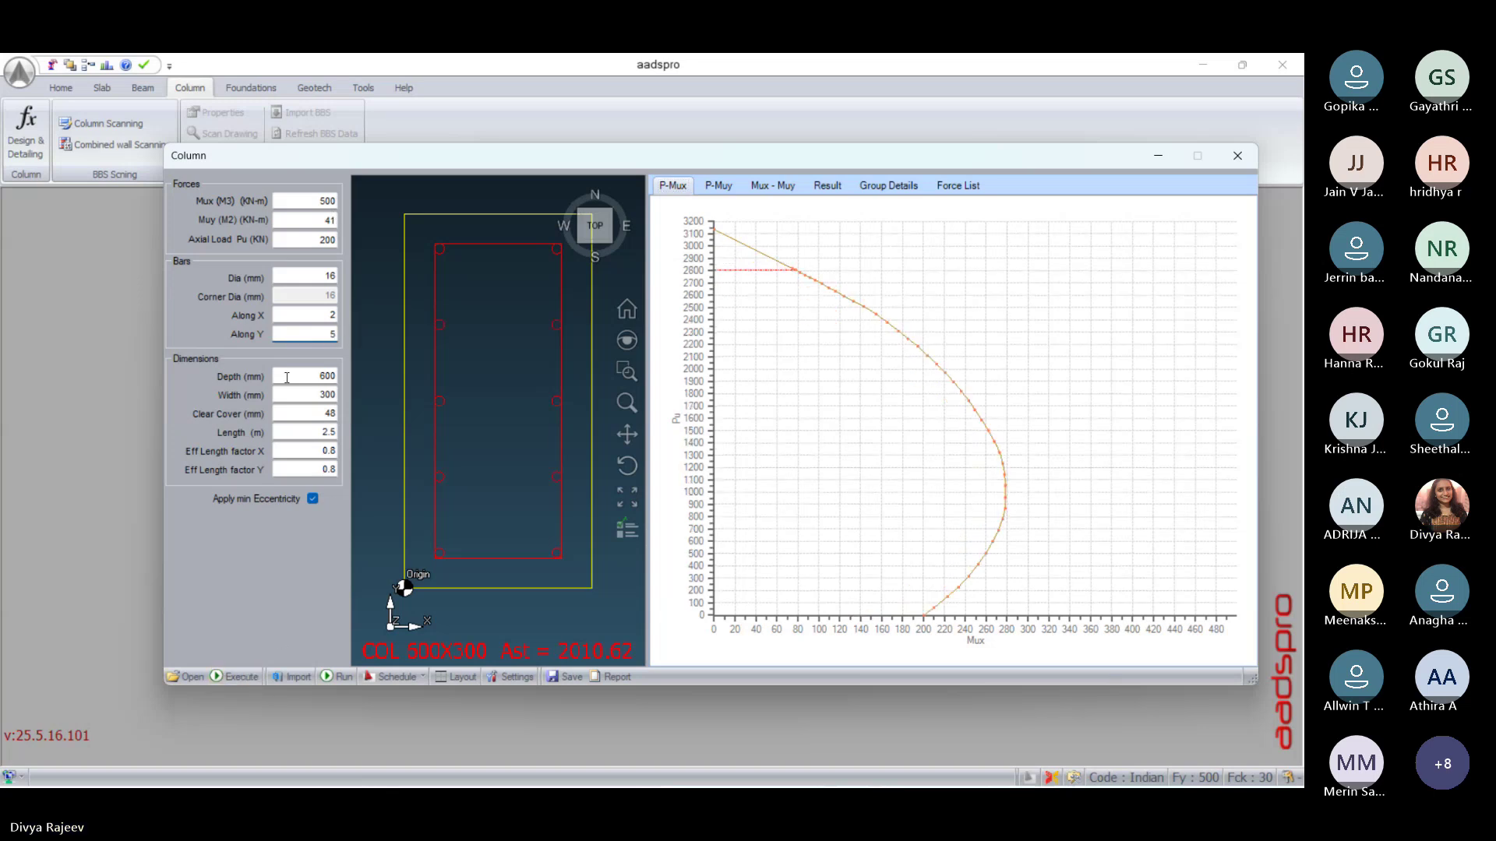
click(330, 314)
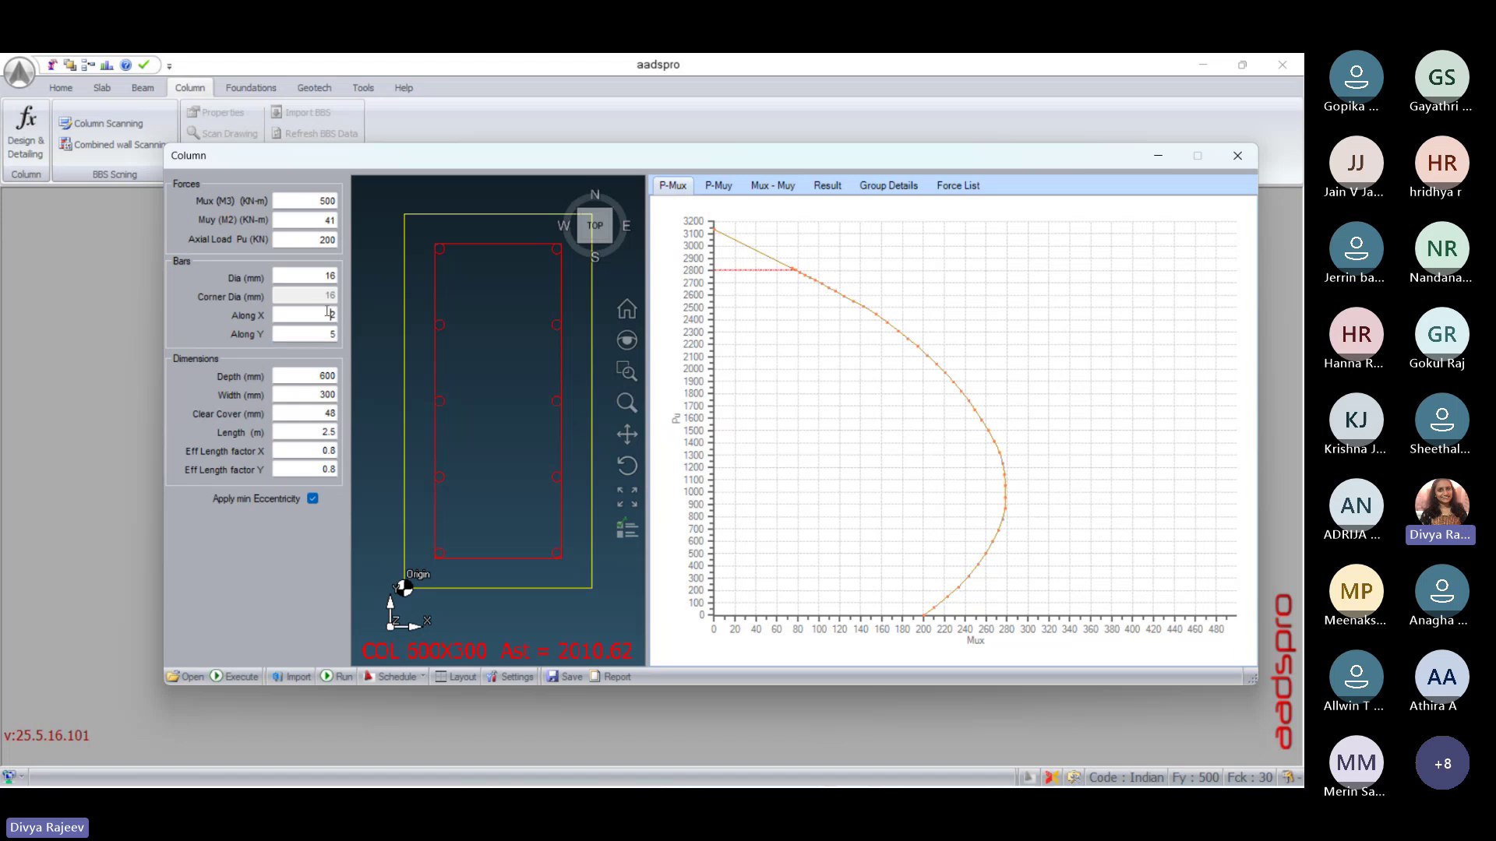
text(3)
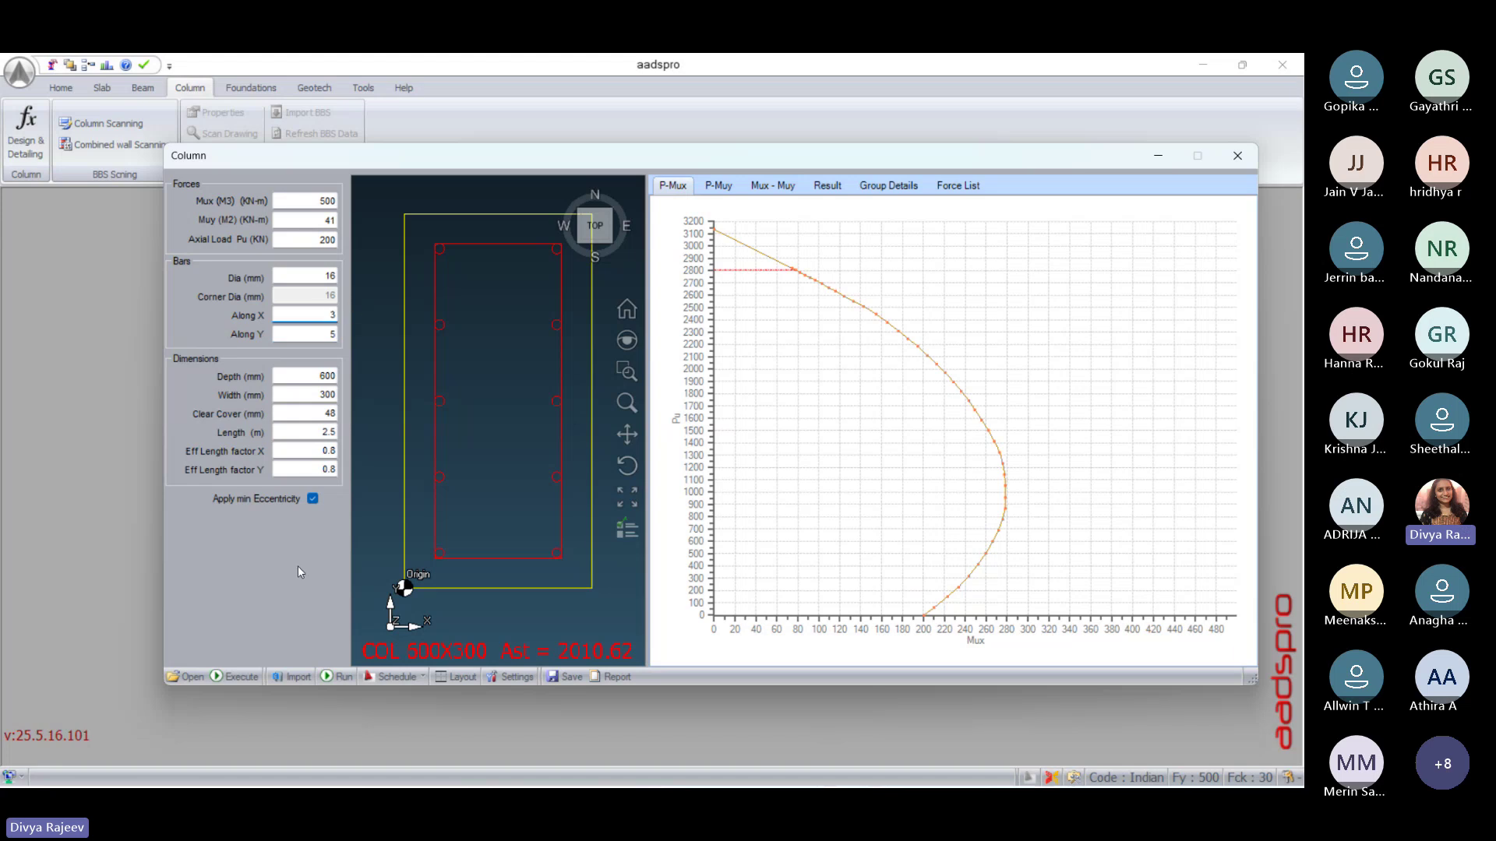
click(224, 677)
Step: Check the P-Muy and Mux-Muy diagrams, the biaxial ratio in the results and the P-Mux diagram for the revised bar layout
click(710, 187)
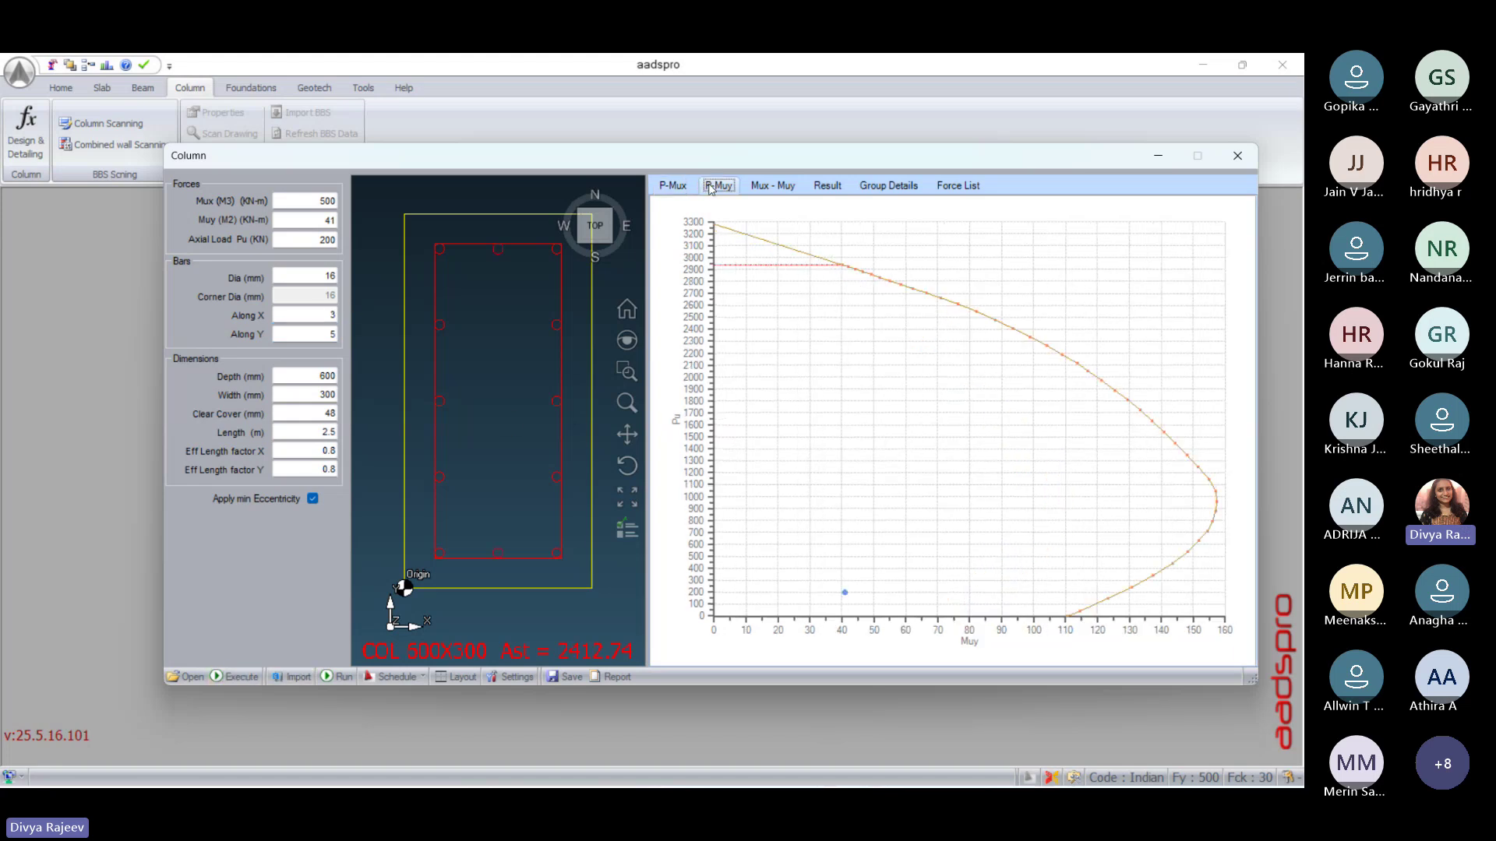
click(775, 191)
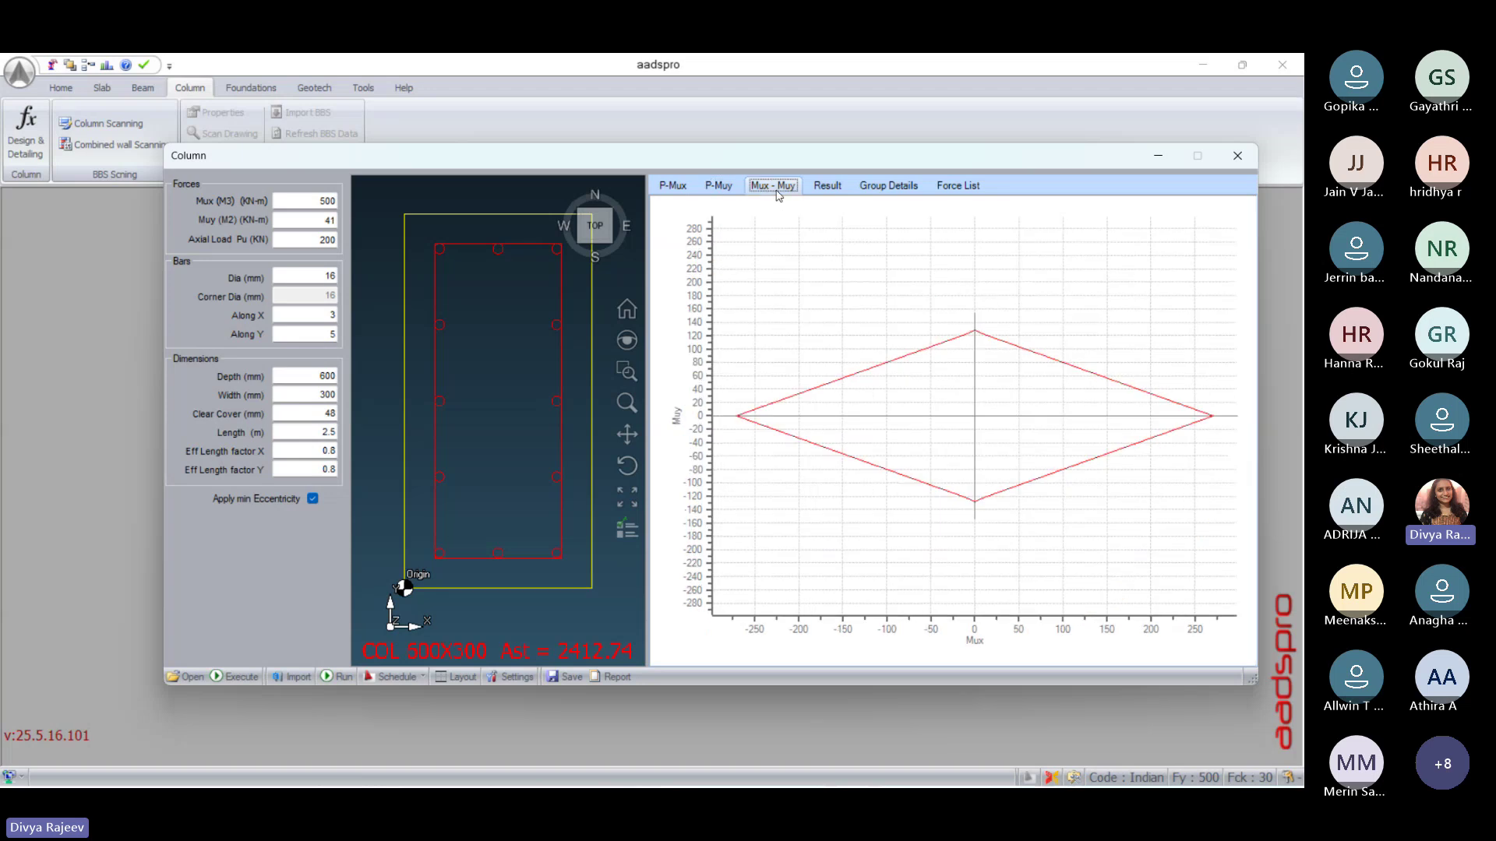
click(725, 187)
click(825, 185)
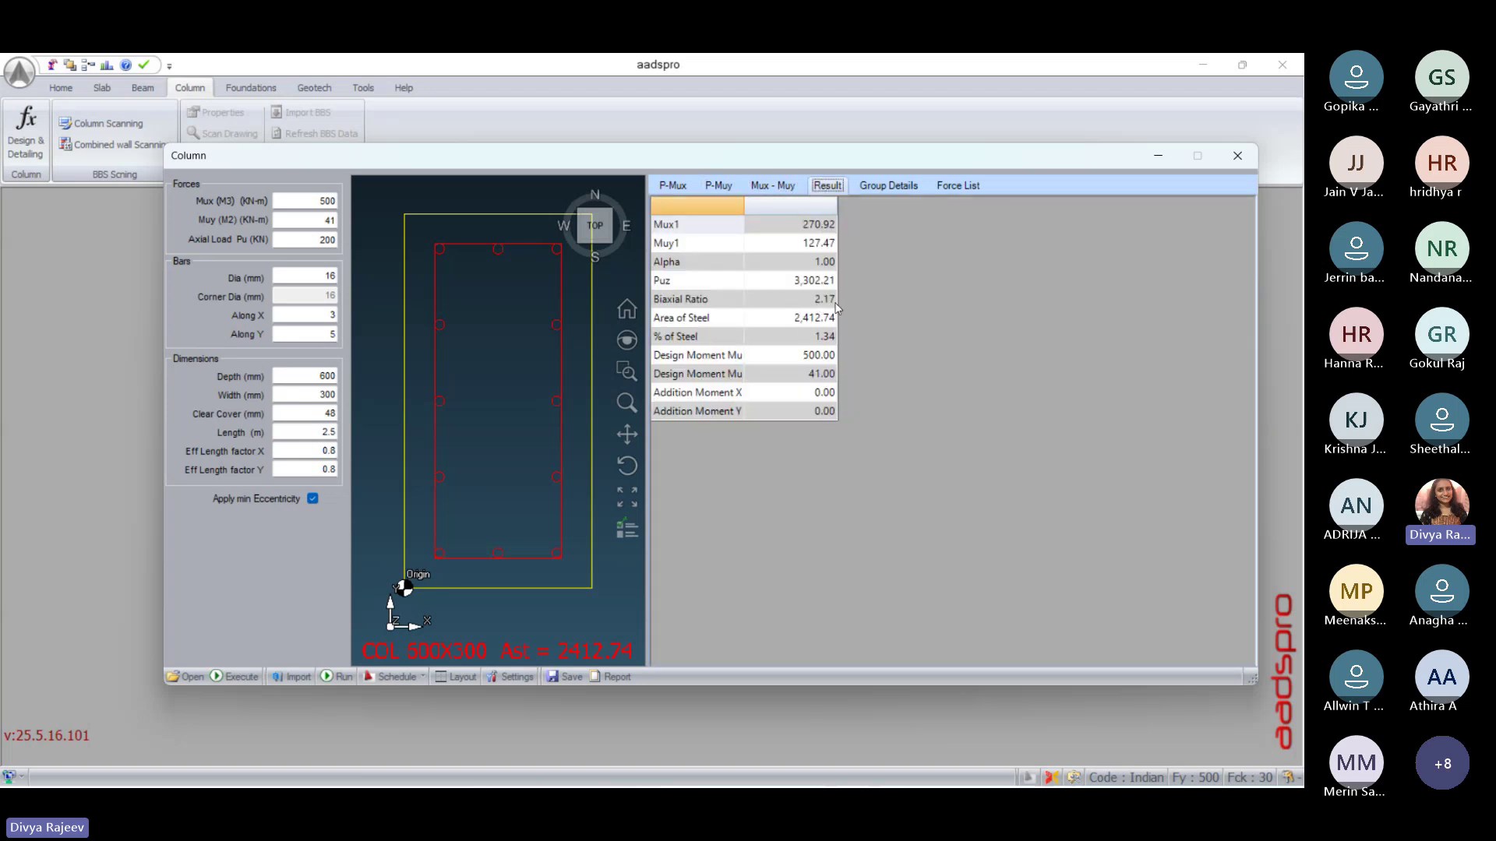
click(684, 189)
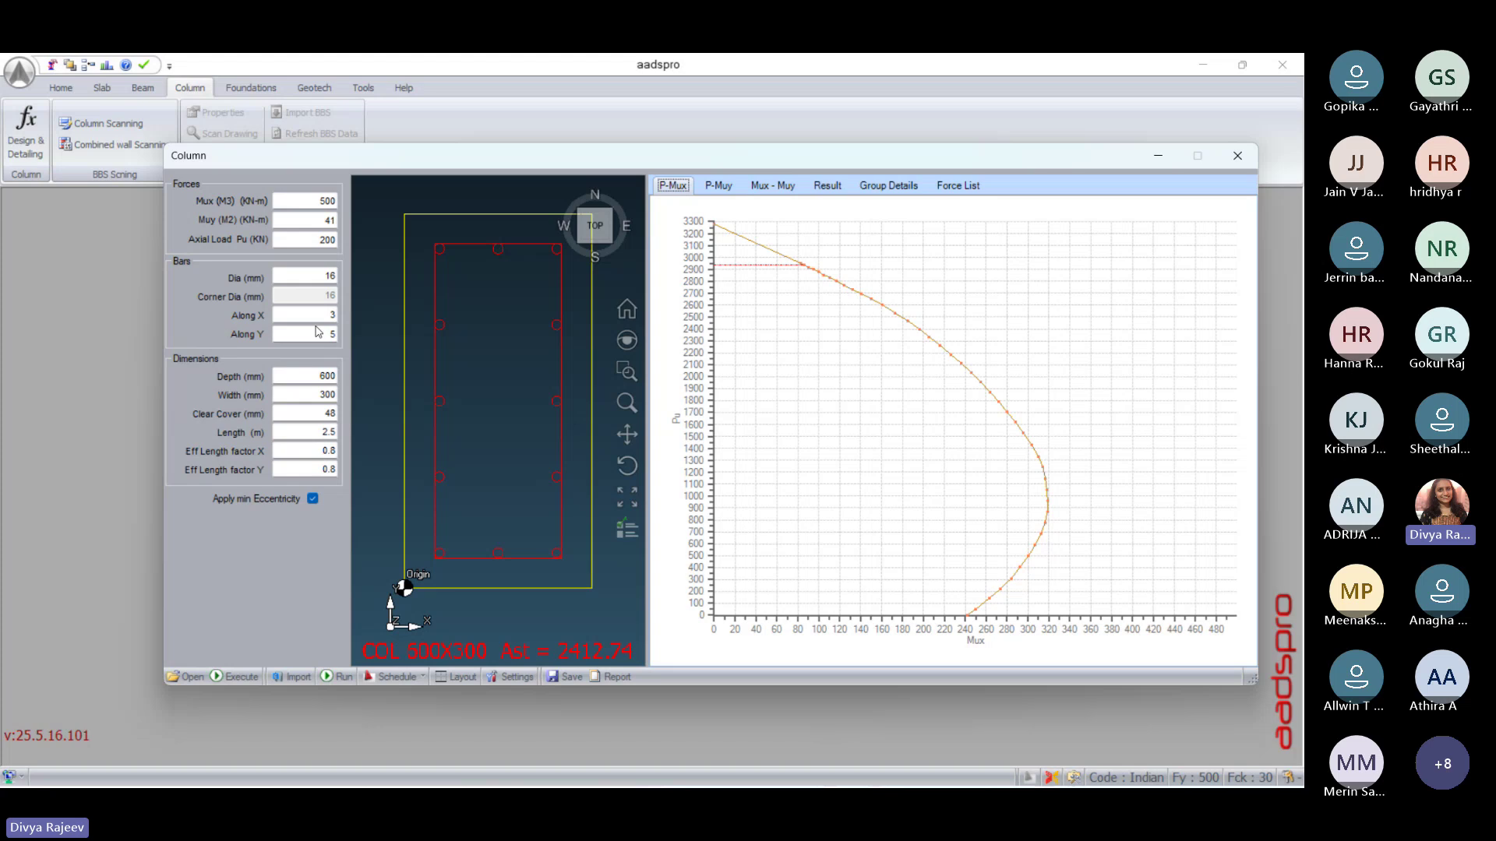
Step: Try a bar diameter of 20 mm, execute the design and check its interaction diagrams
double_click(322, 276)
text(20)
click(218, 677)
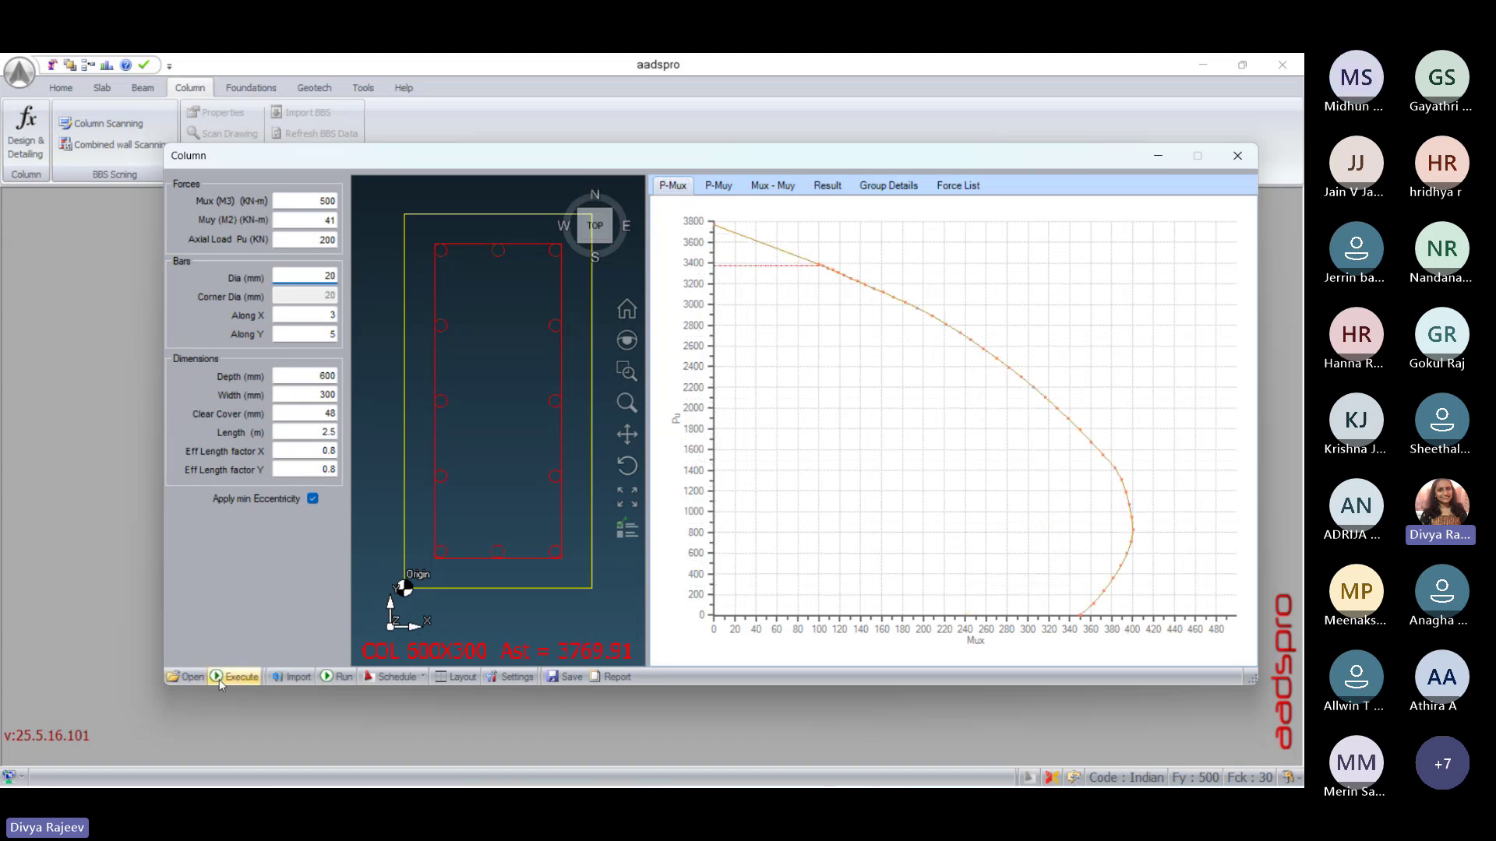
click(762, 189)
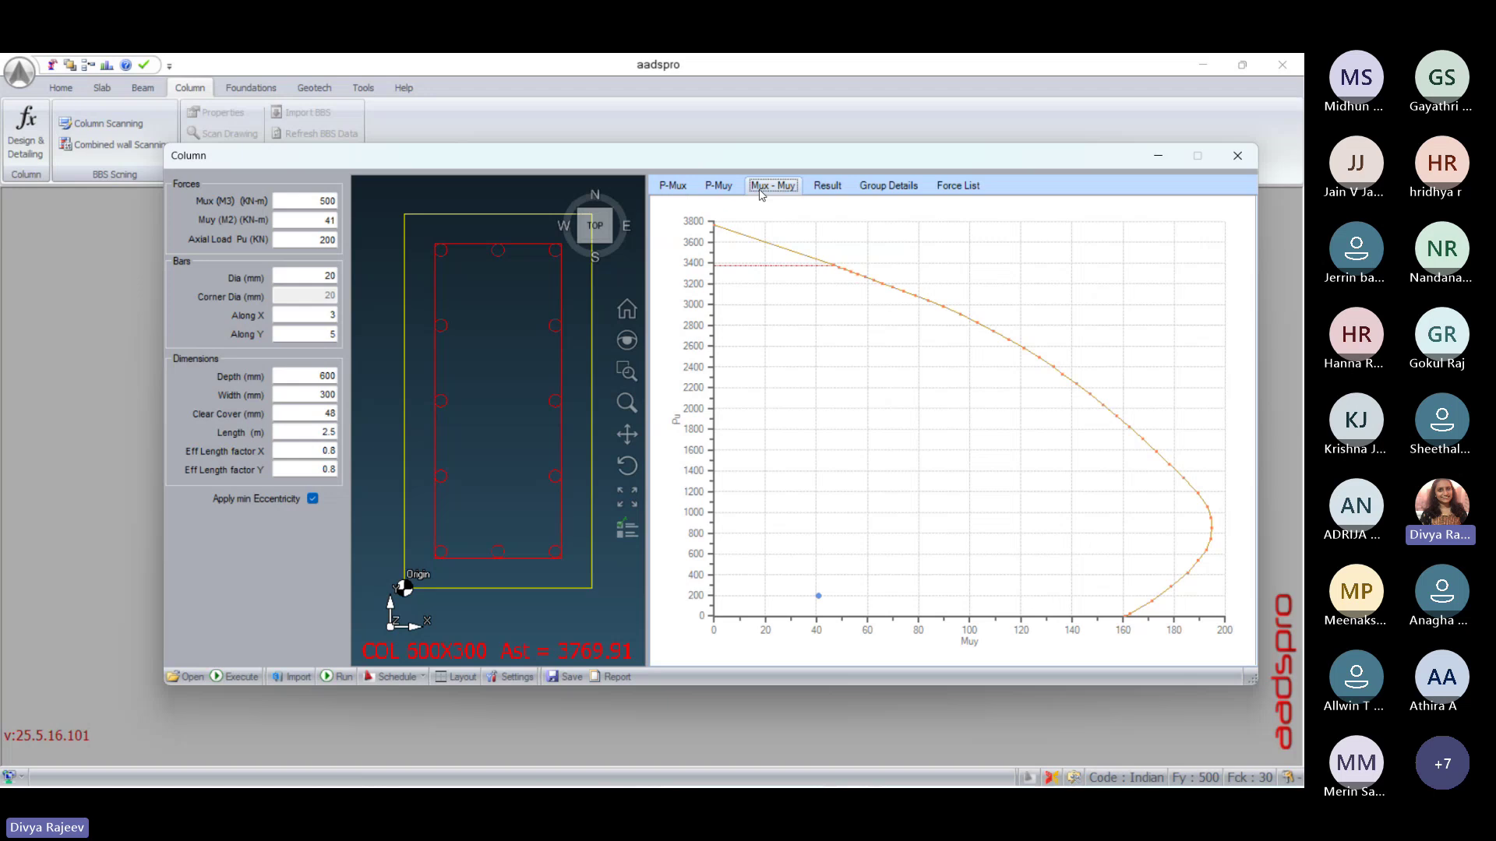
click(675, 188)
Step: Set 6 bars along Y and a bar diameter of 25 mm, executing the design after each change
double_click(327, 332)
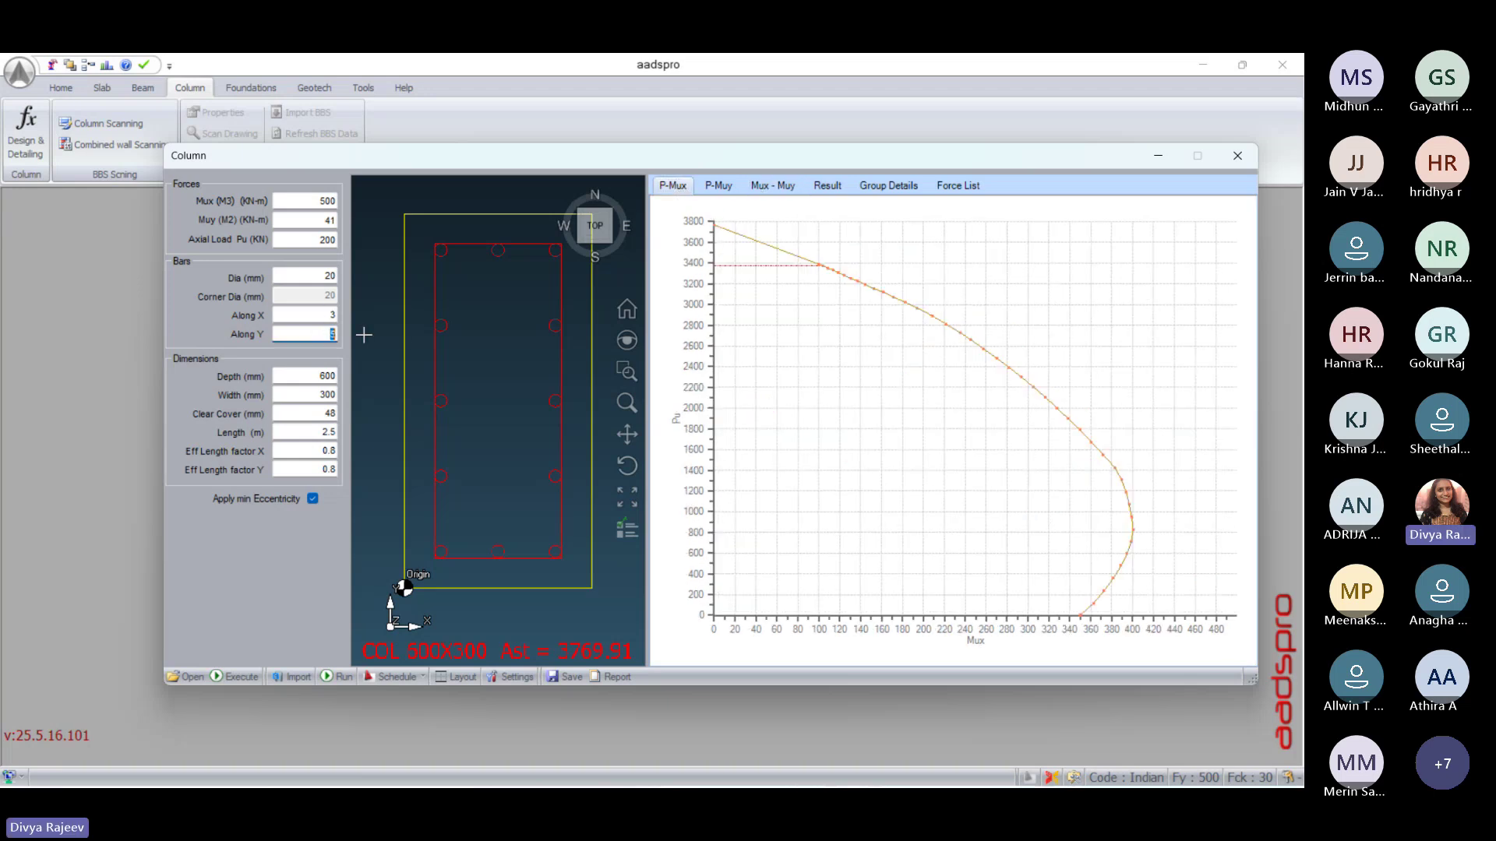
text(6)
click(244, 679)
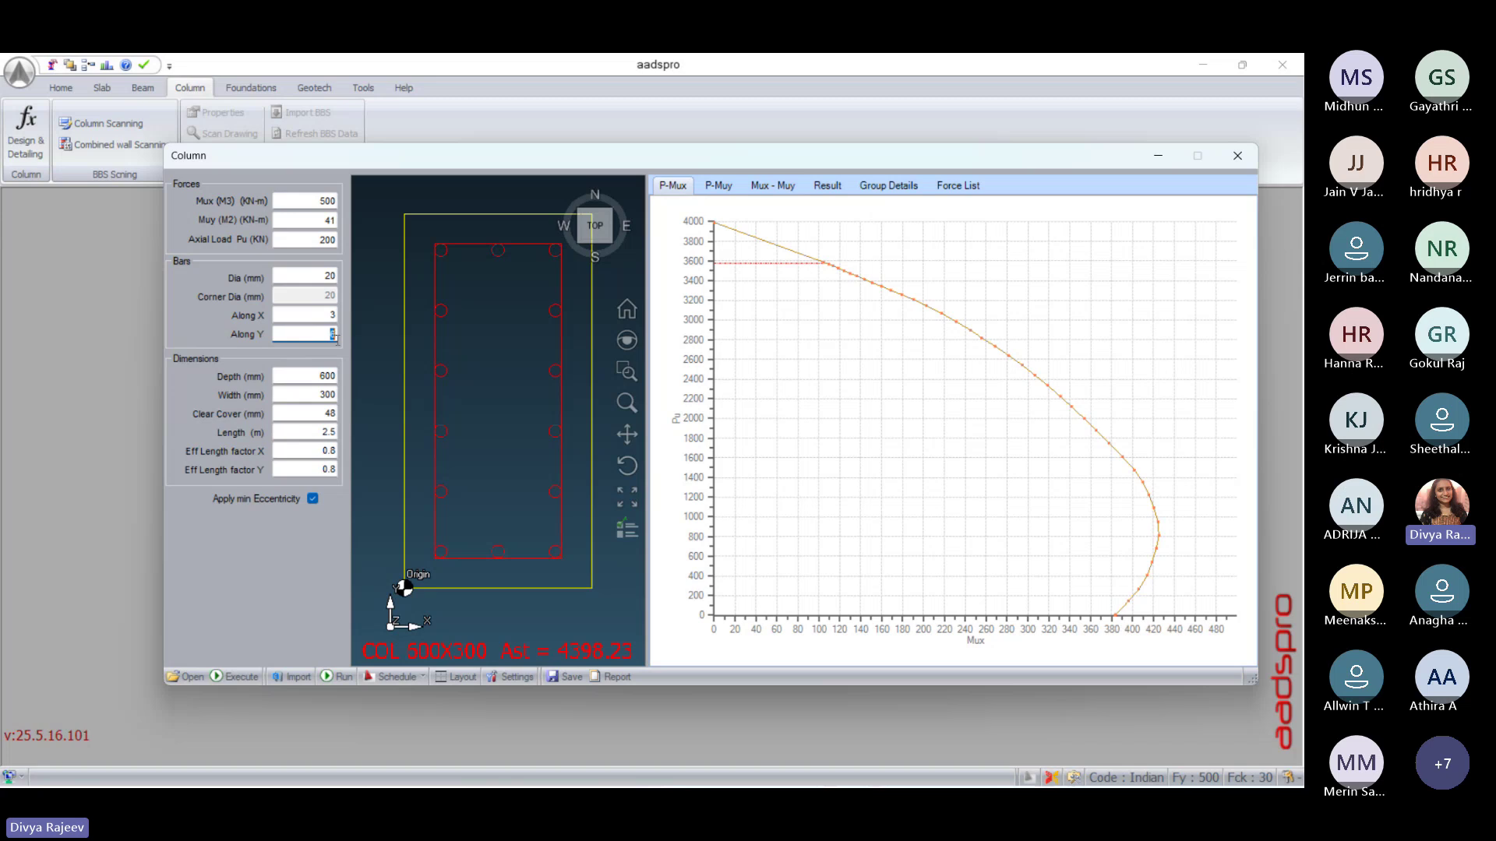
double_click(326, 275)
text(25)
click(238, 677)
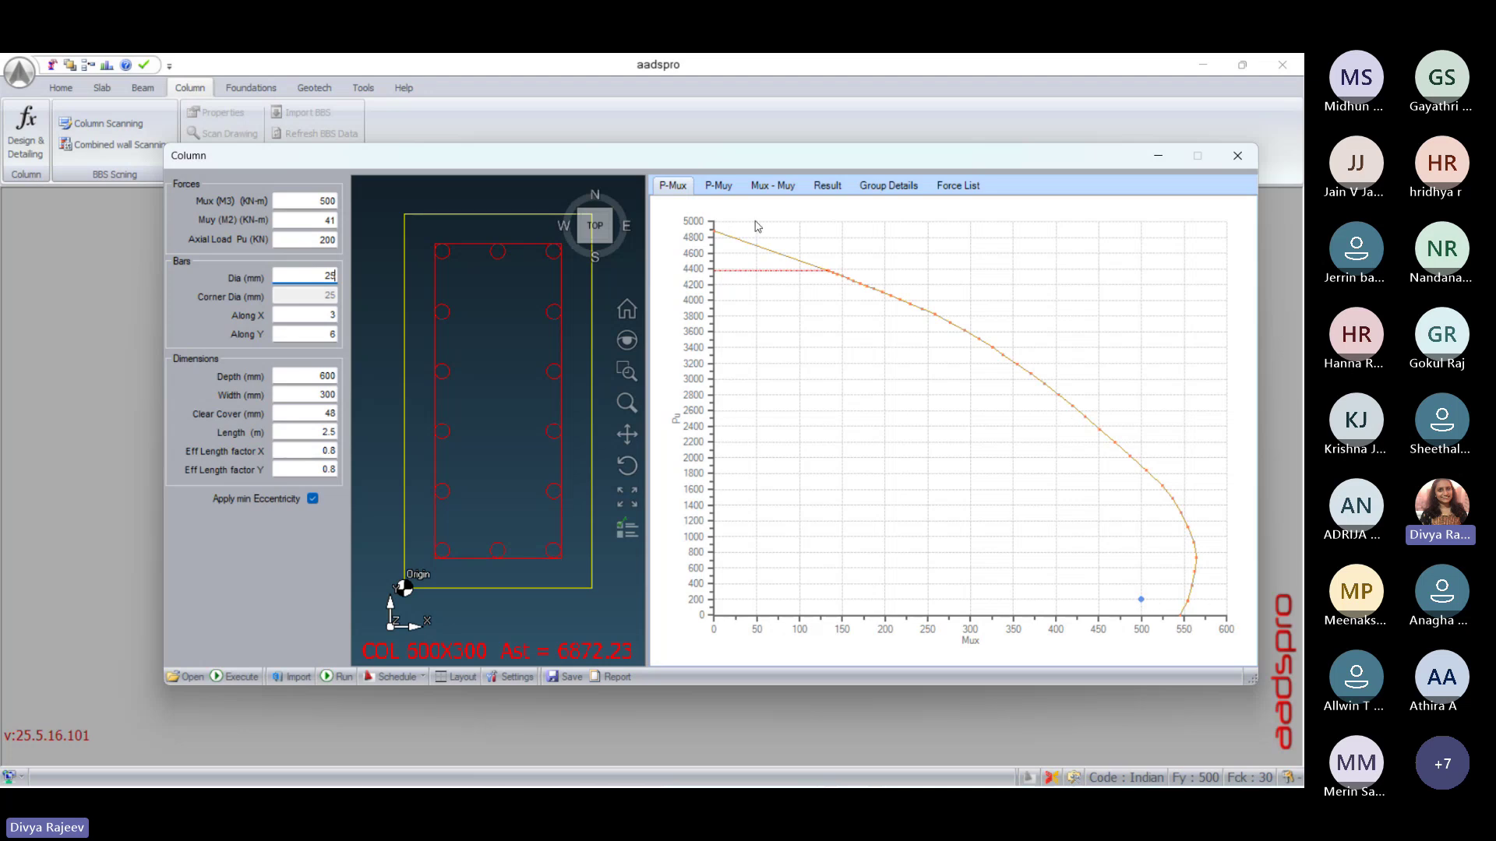
Step: Compare the interaction diagrams with the biaxial ratio in the results for the 25 mm bars, ending on the P-Mux diagram
click(715, 187)
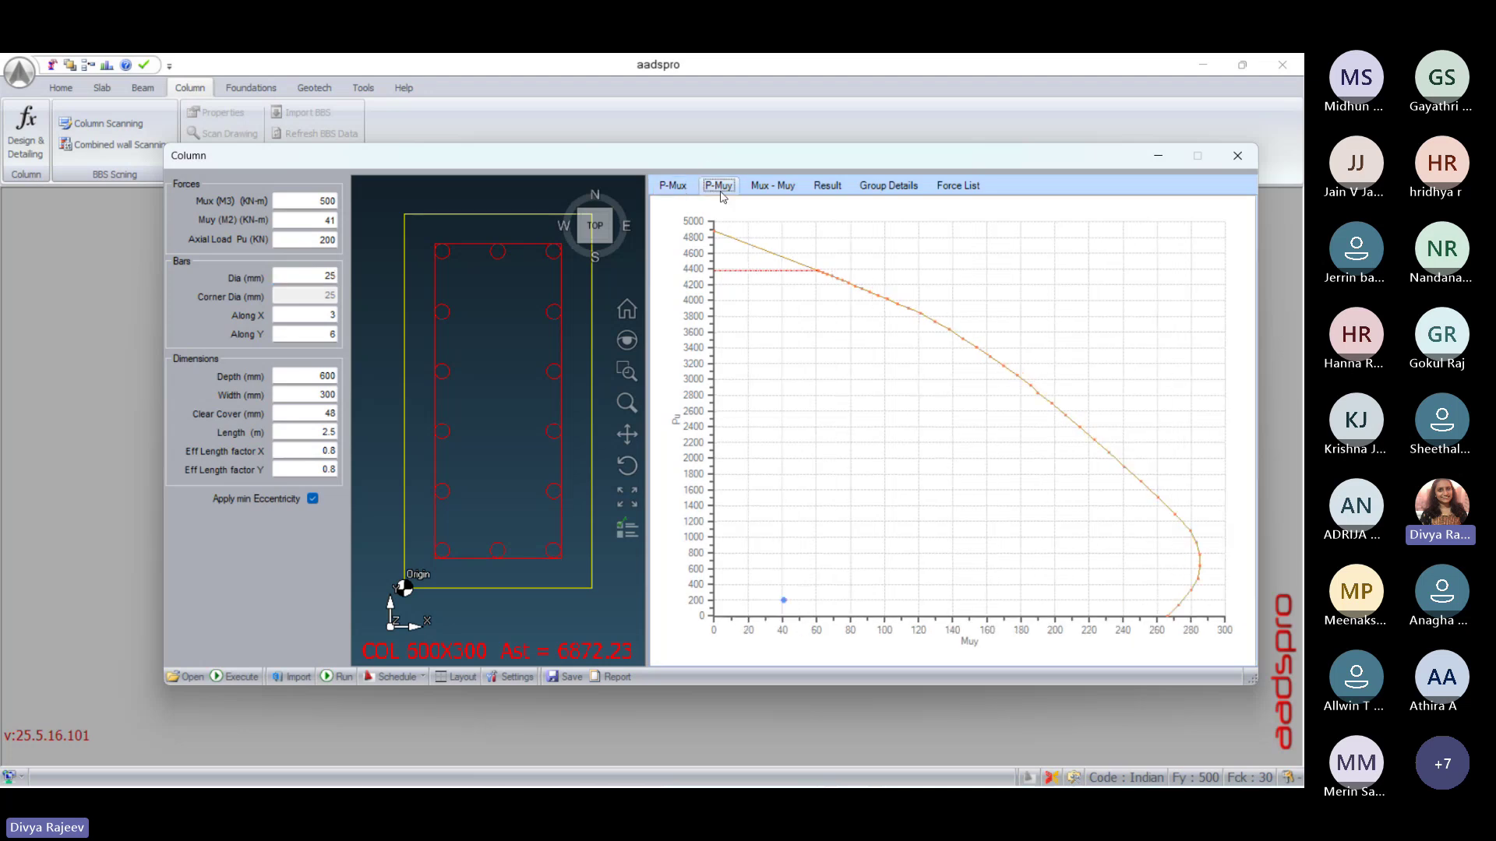
click(780, 188)
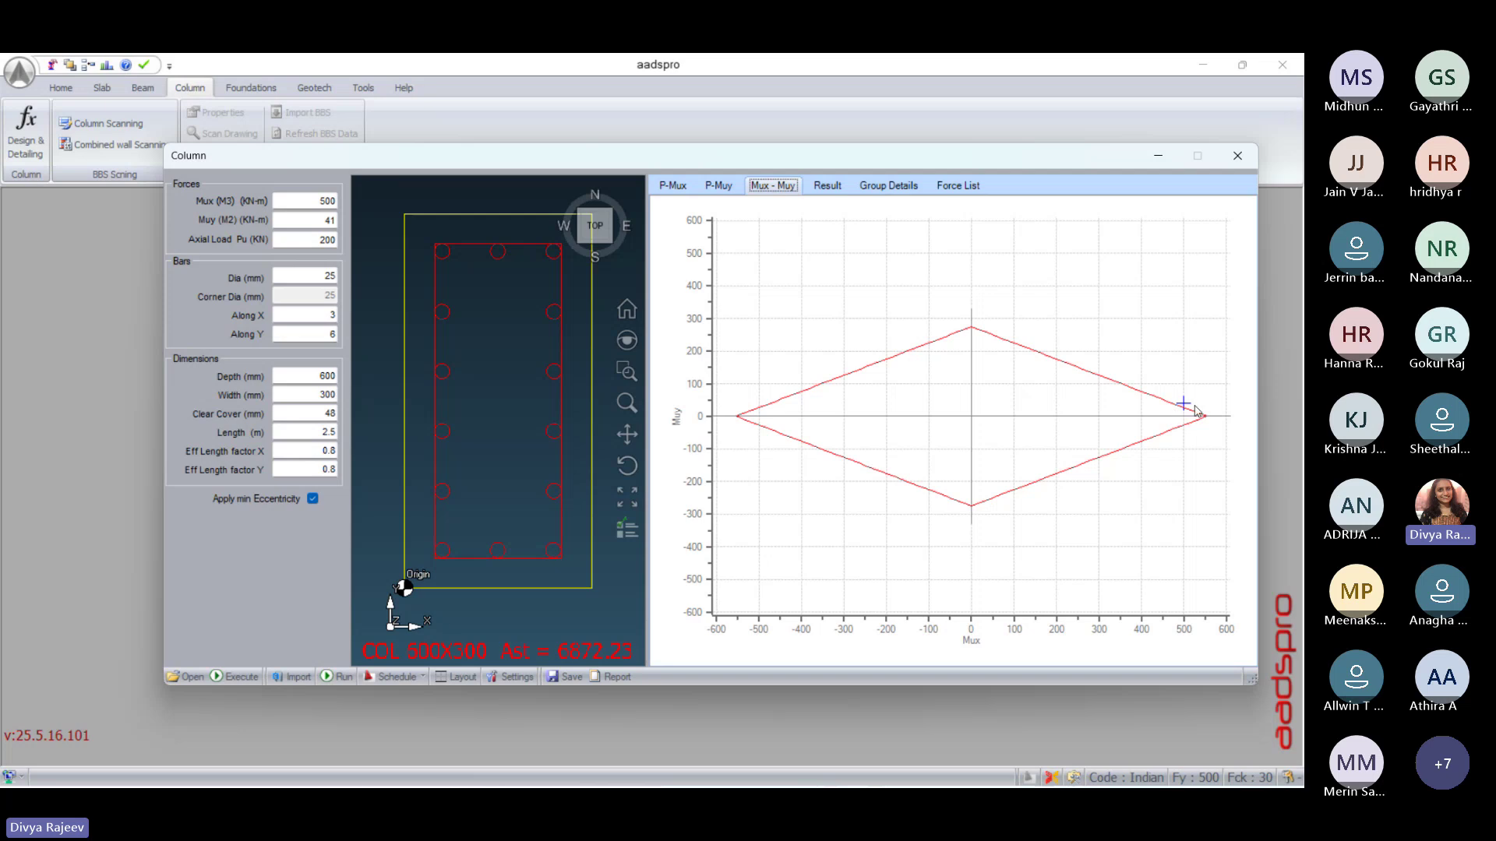
click(837, 186)
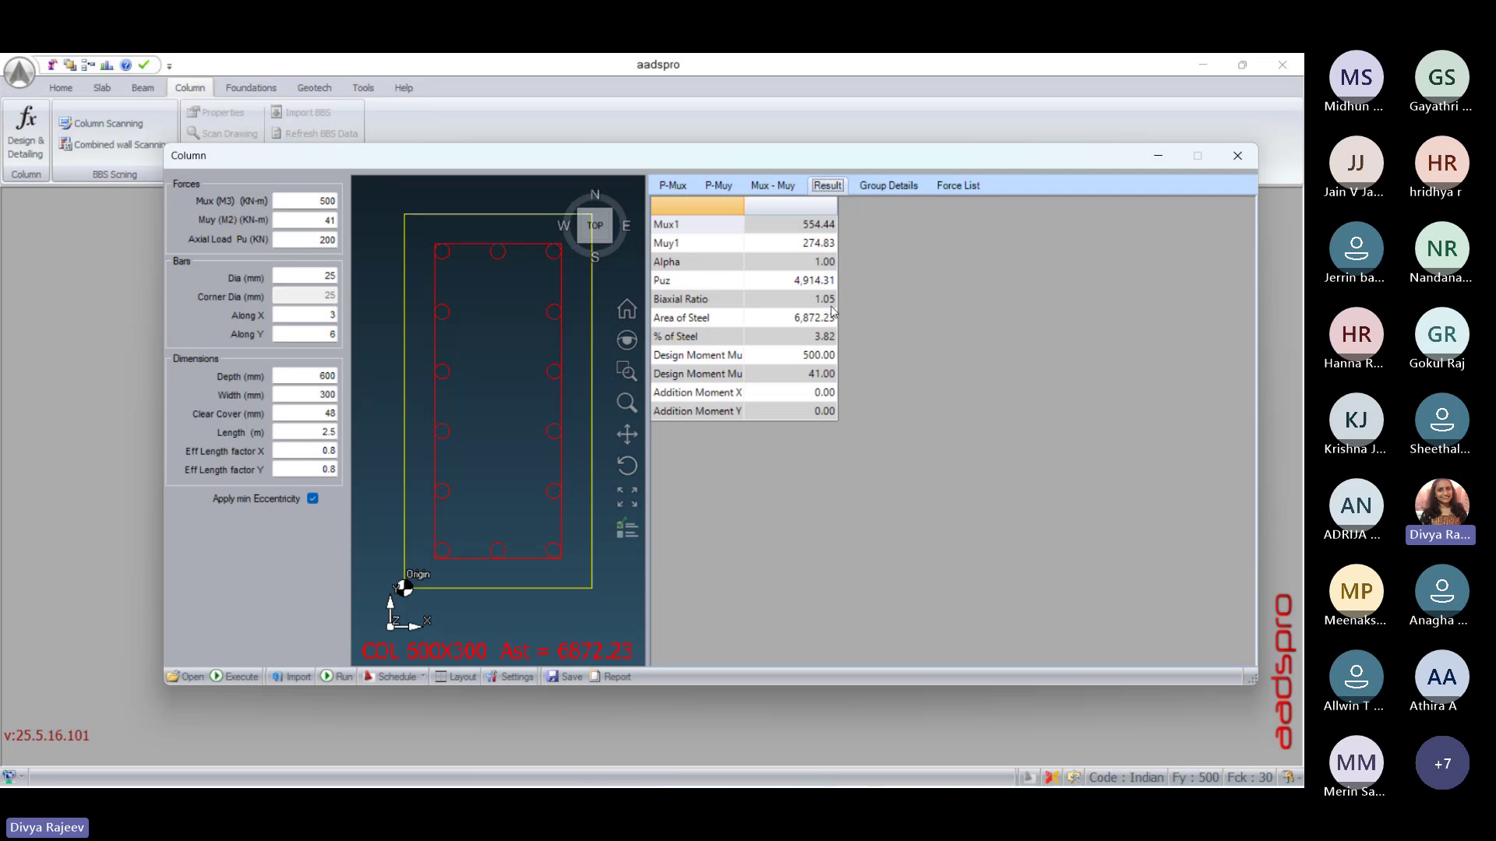
click(777, 186)
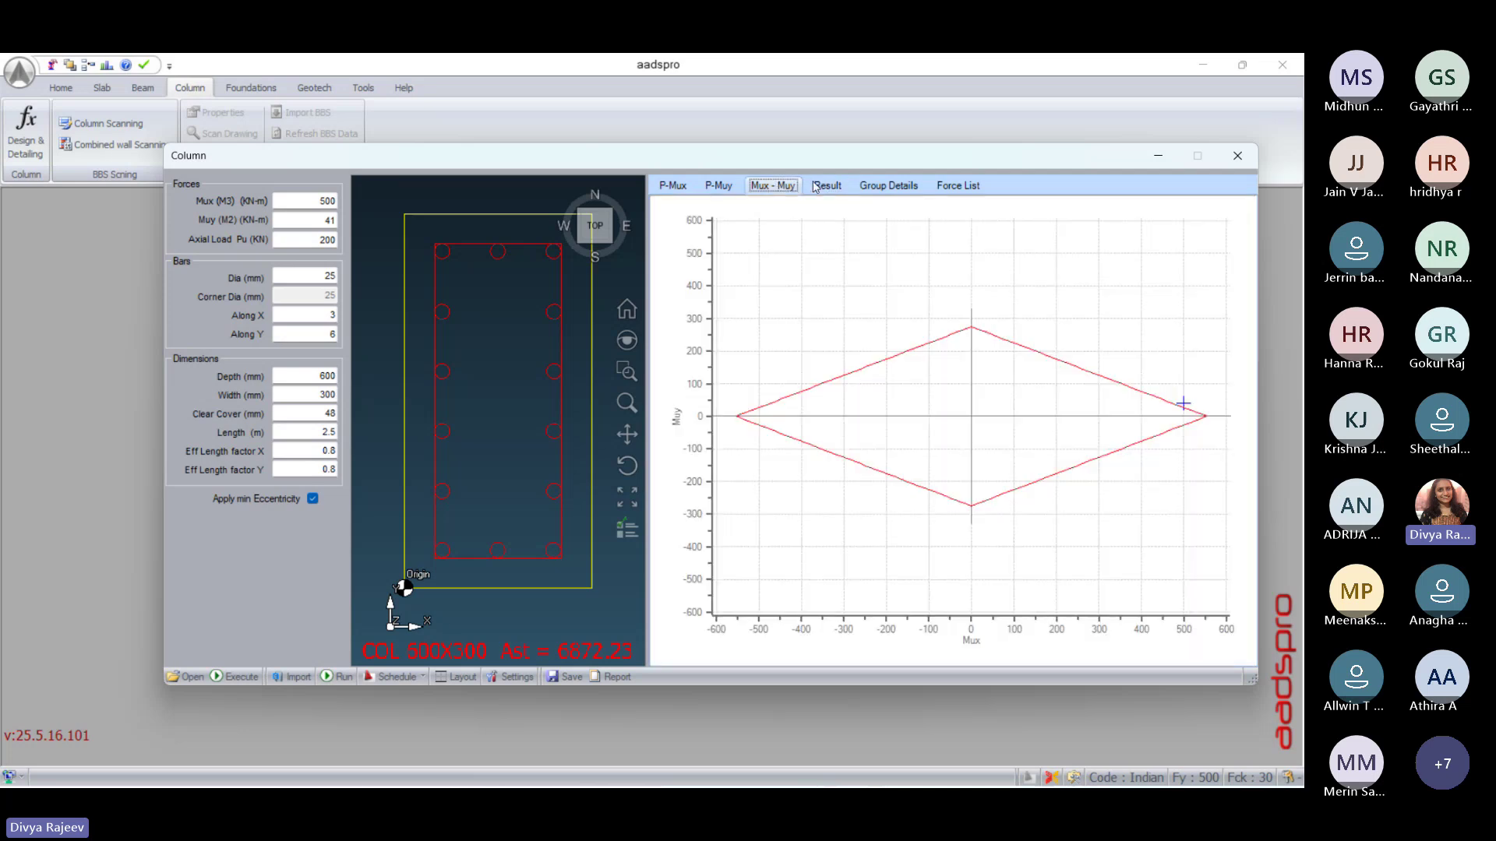
click(674, 185)
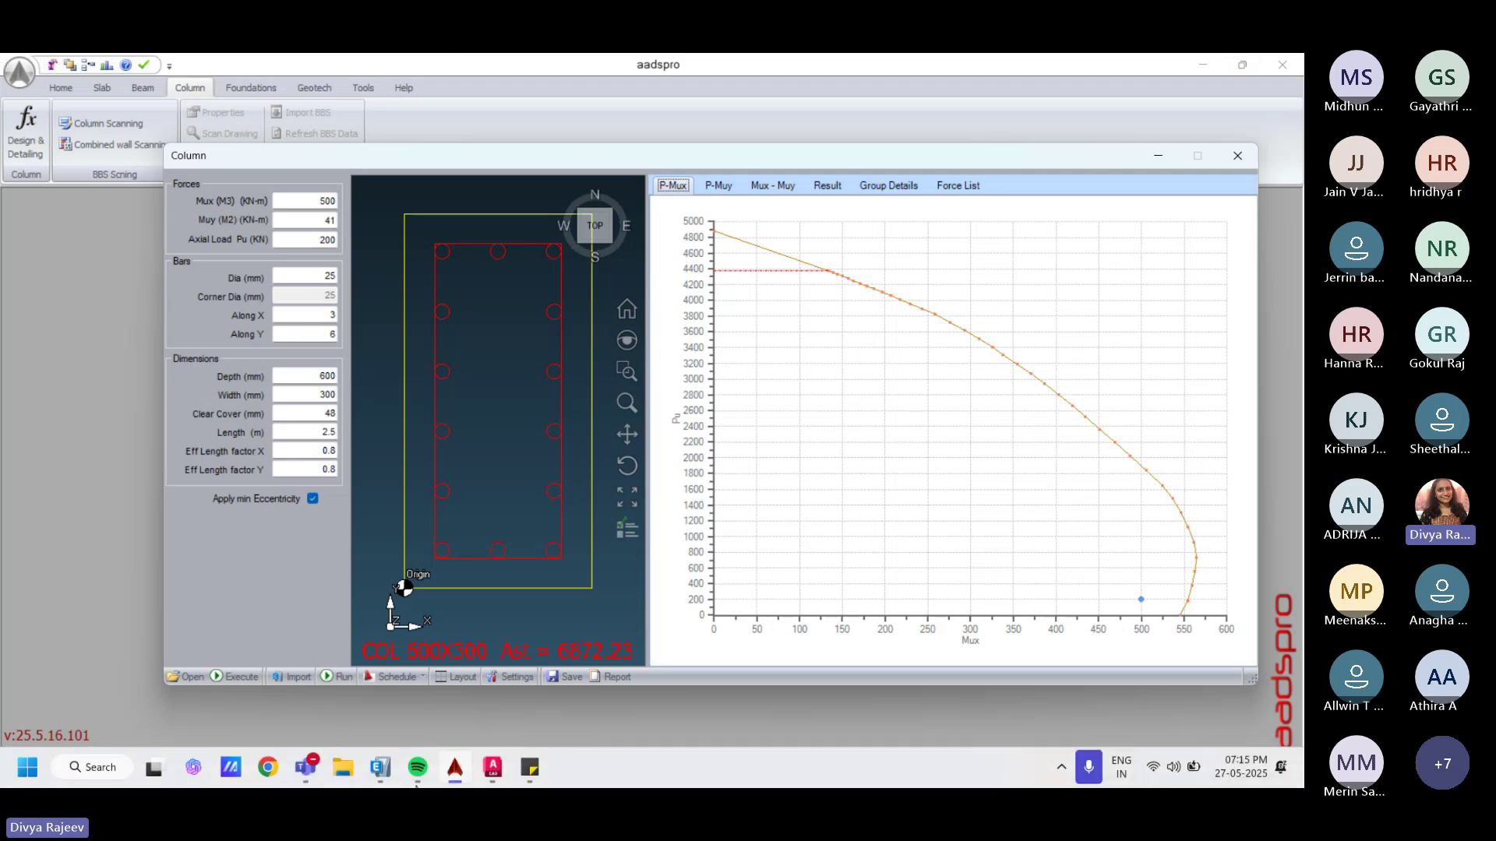
Step: Switch to ETABS and select all columns of the building model by object type
click(381, 766)
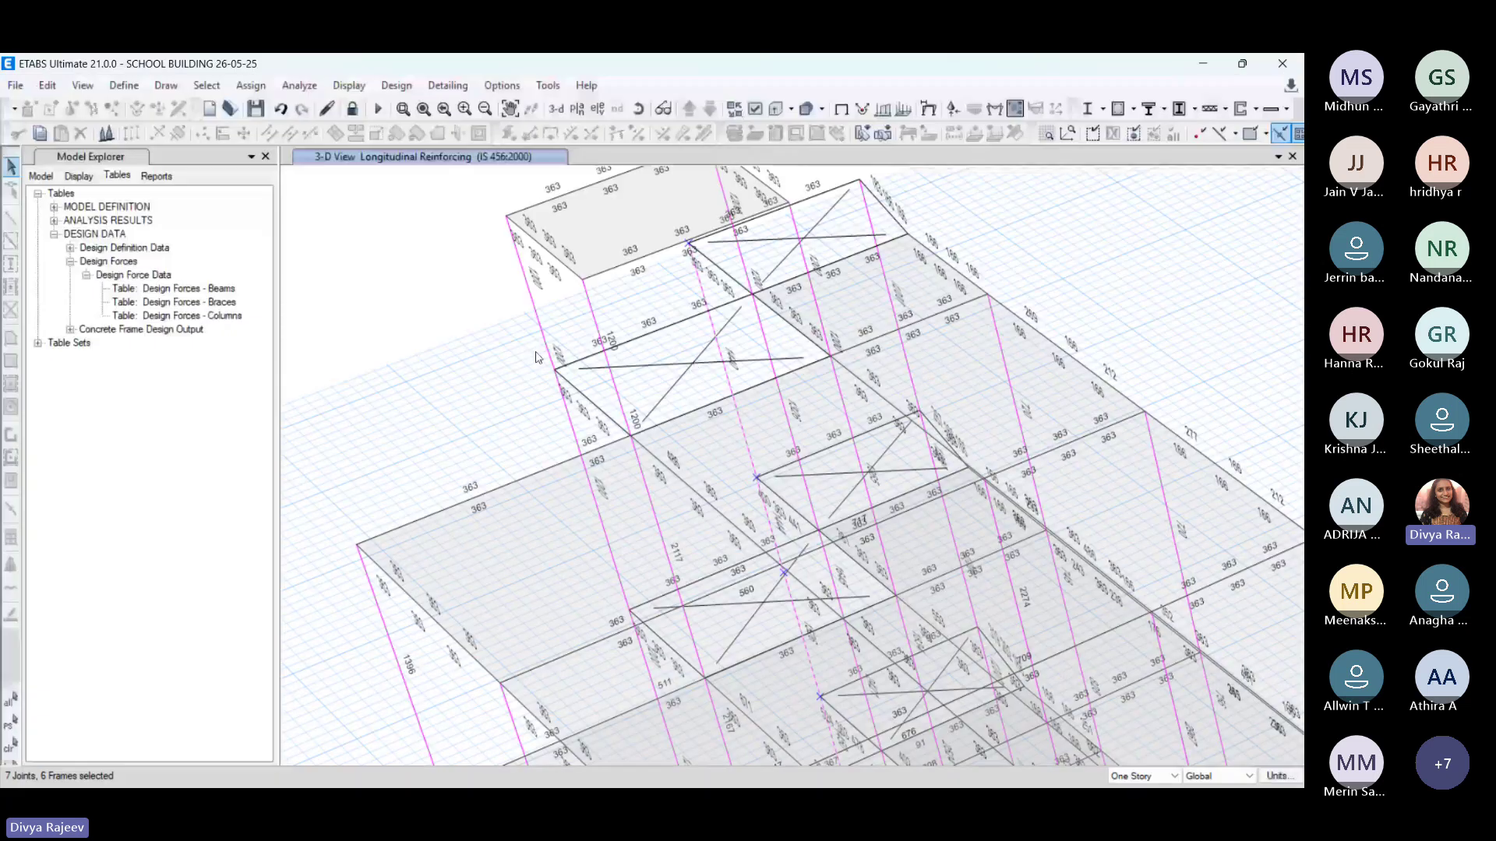
scroll(531, 345, down, 3)
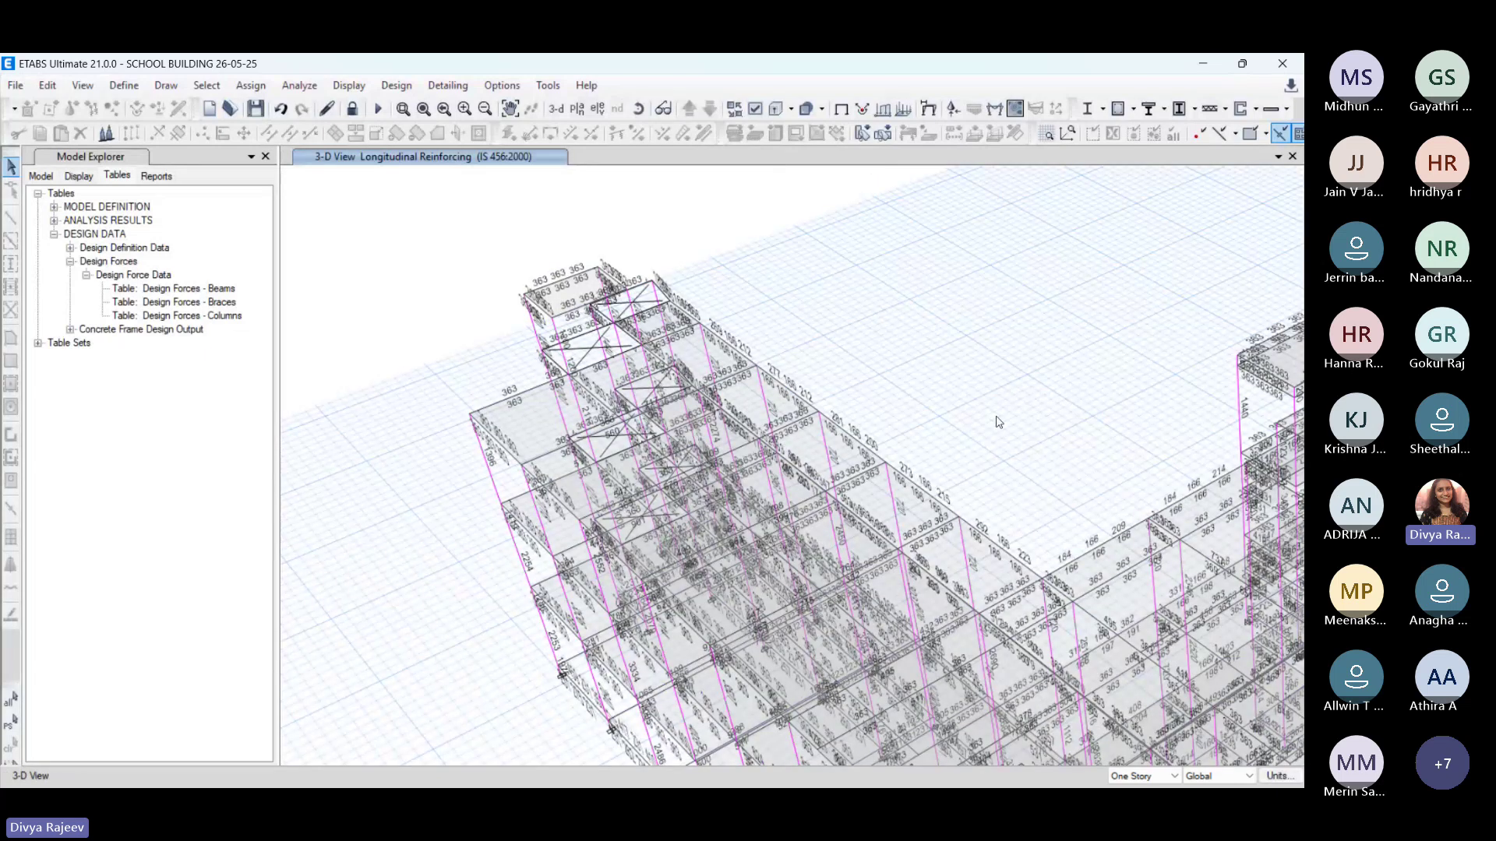
scroll(999, 421, down, 3)
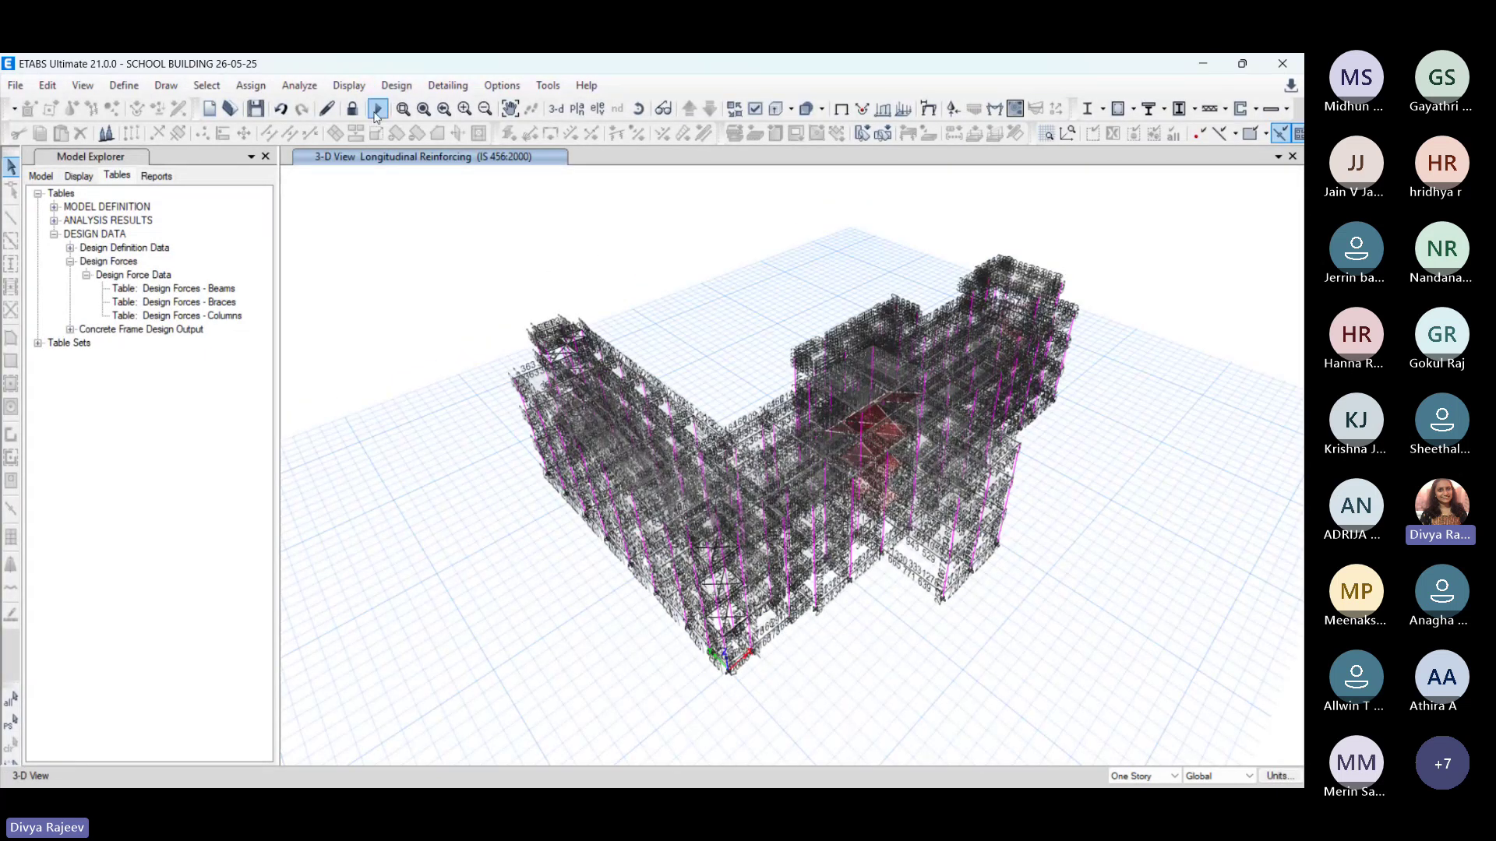
click(210, 92)
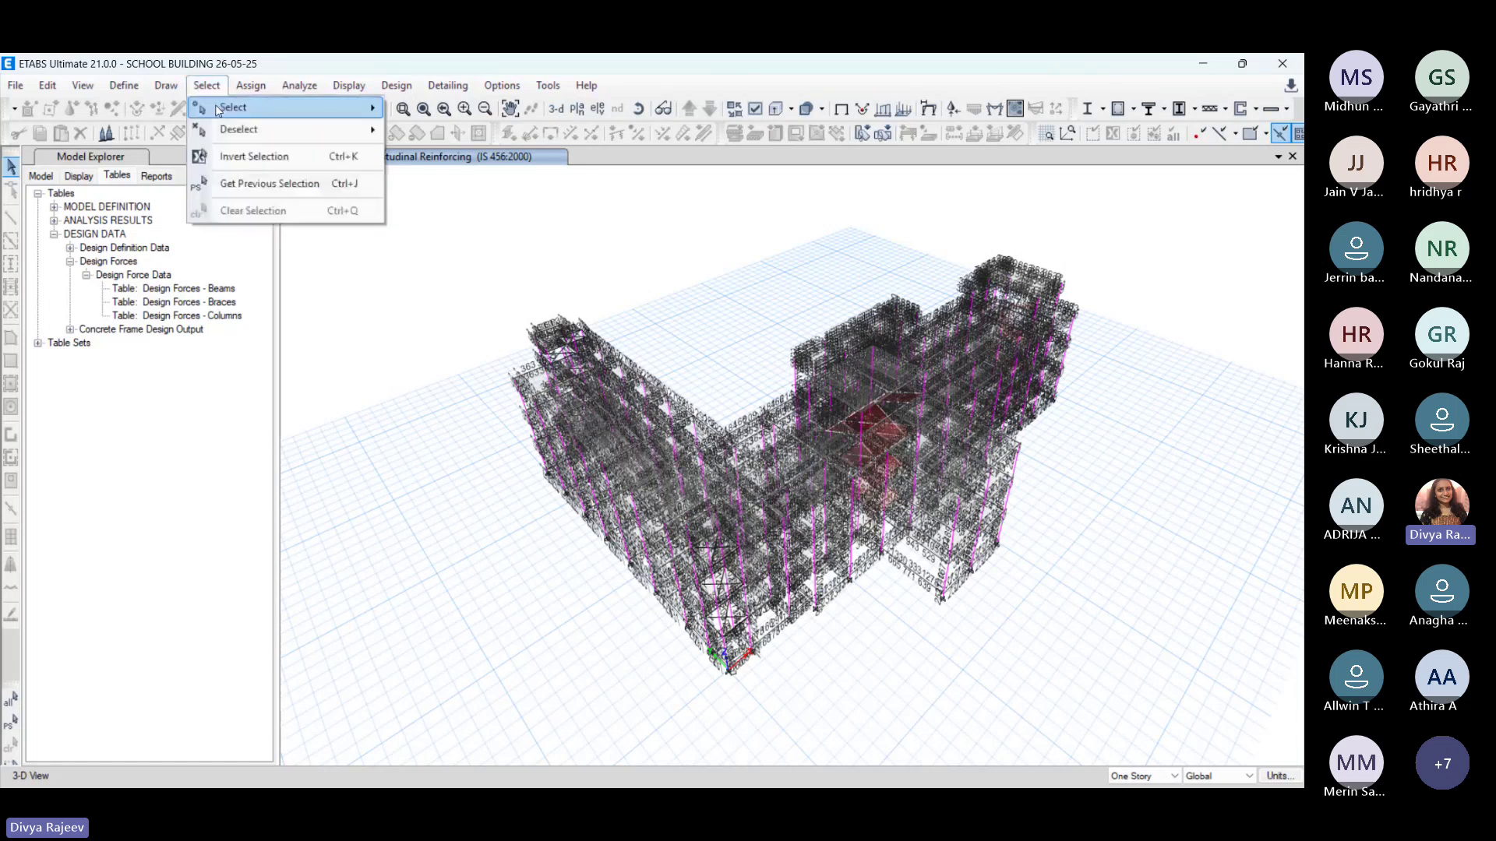
mouse_move(218, 110)
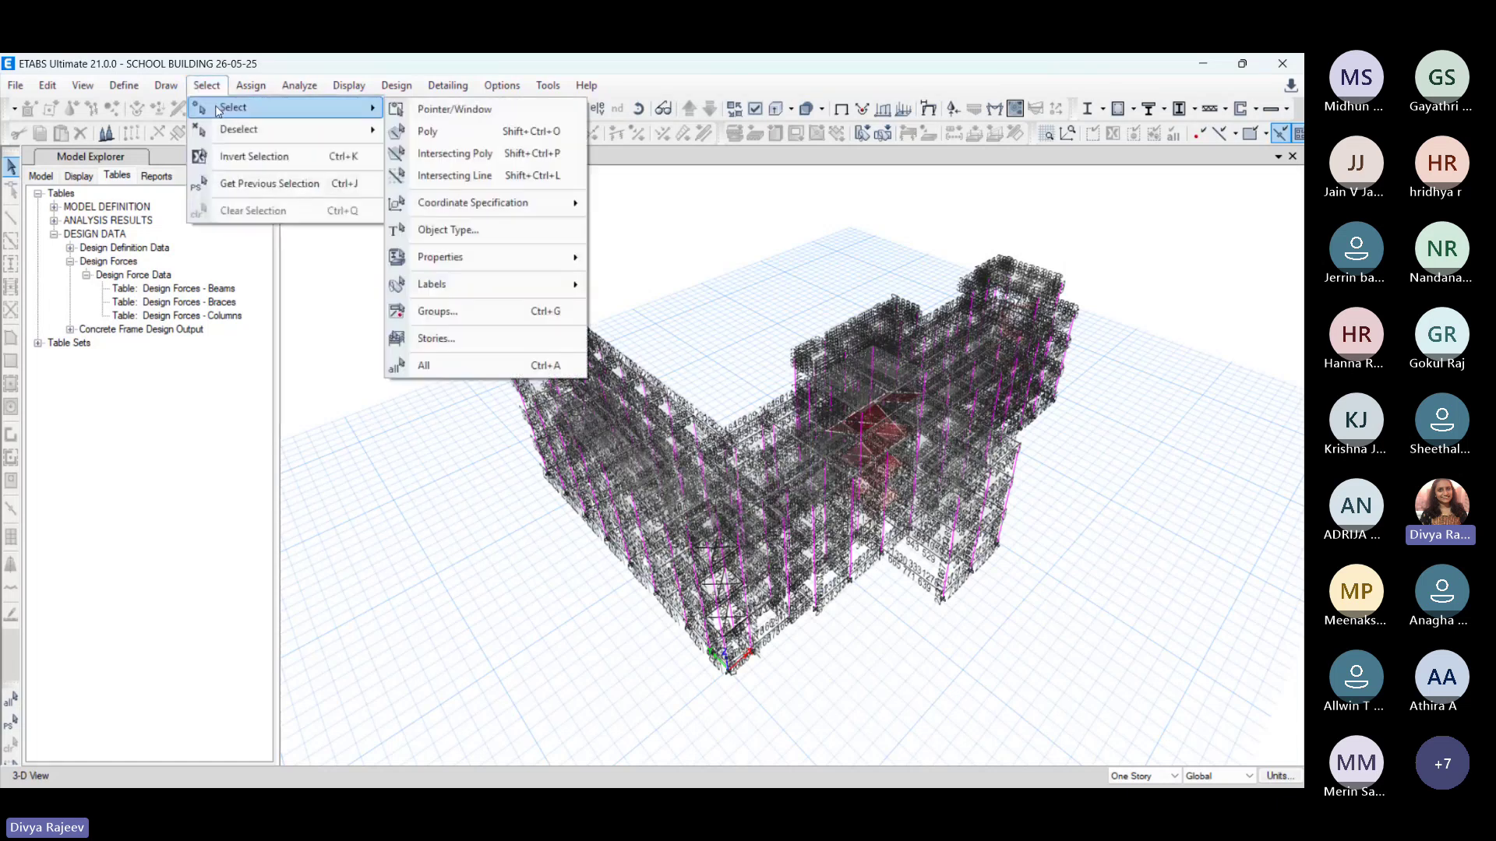
click(487, 247)
click(566, 293)
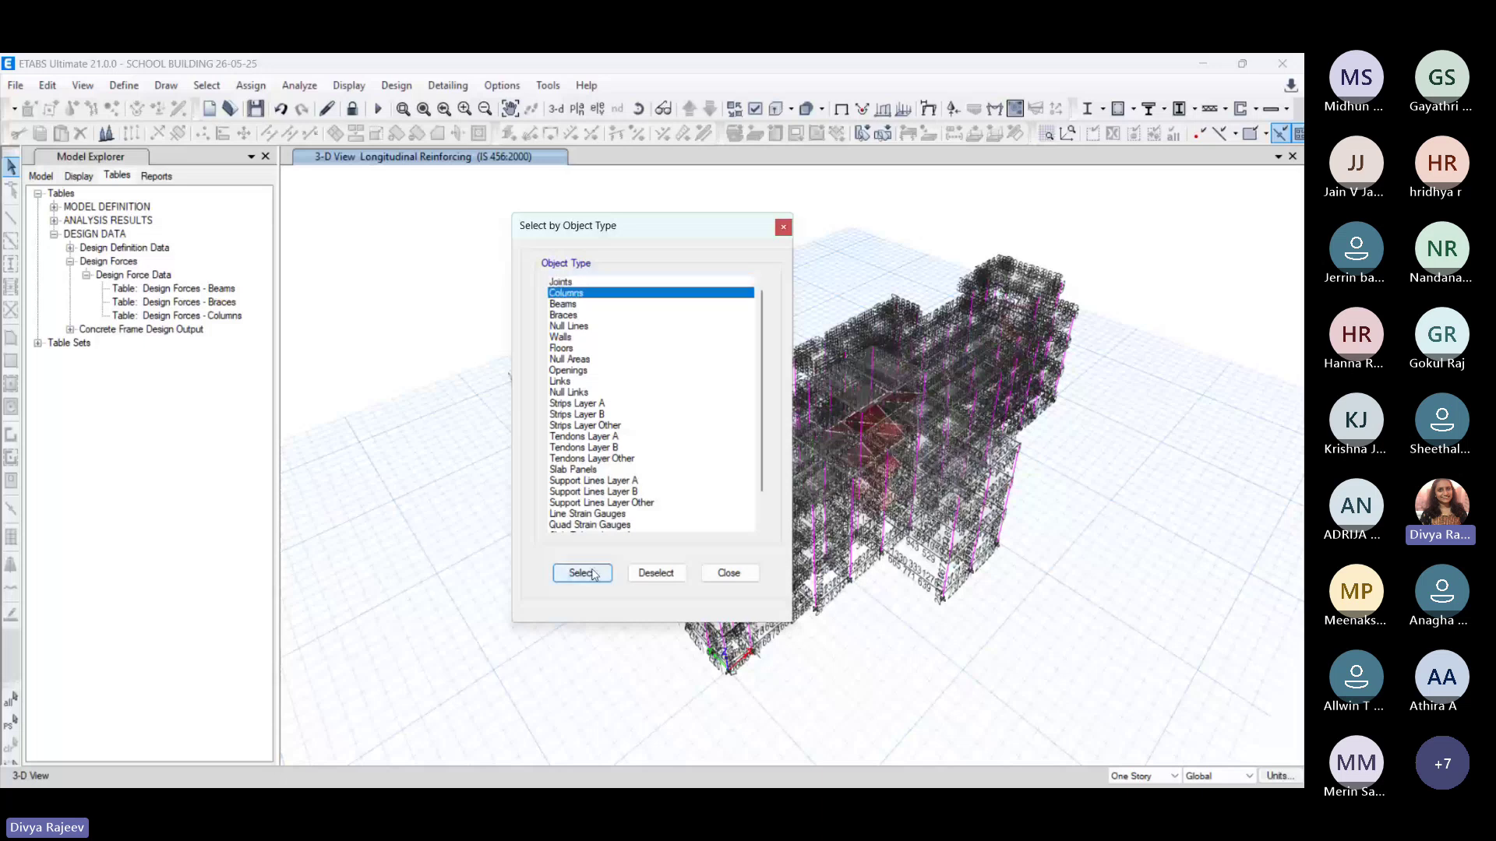
click(594, 575)
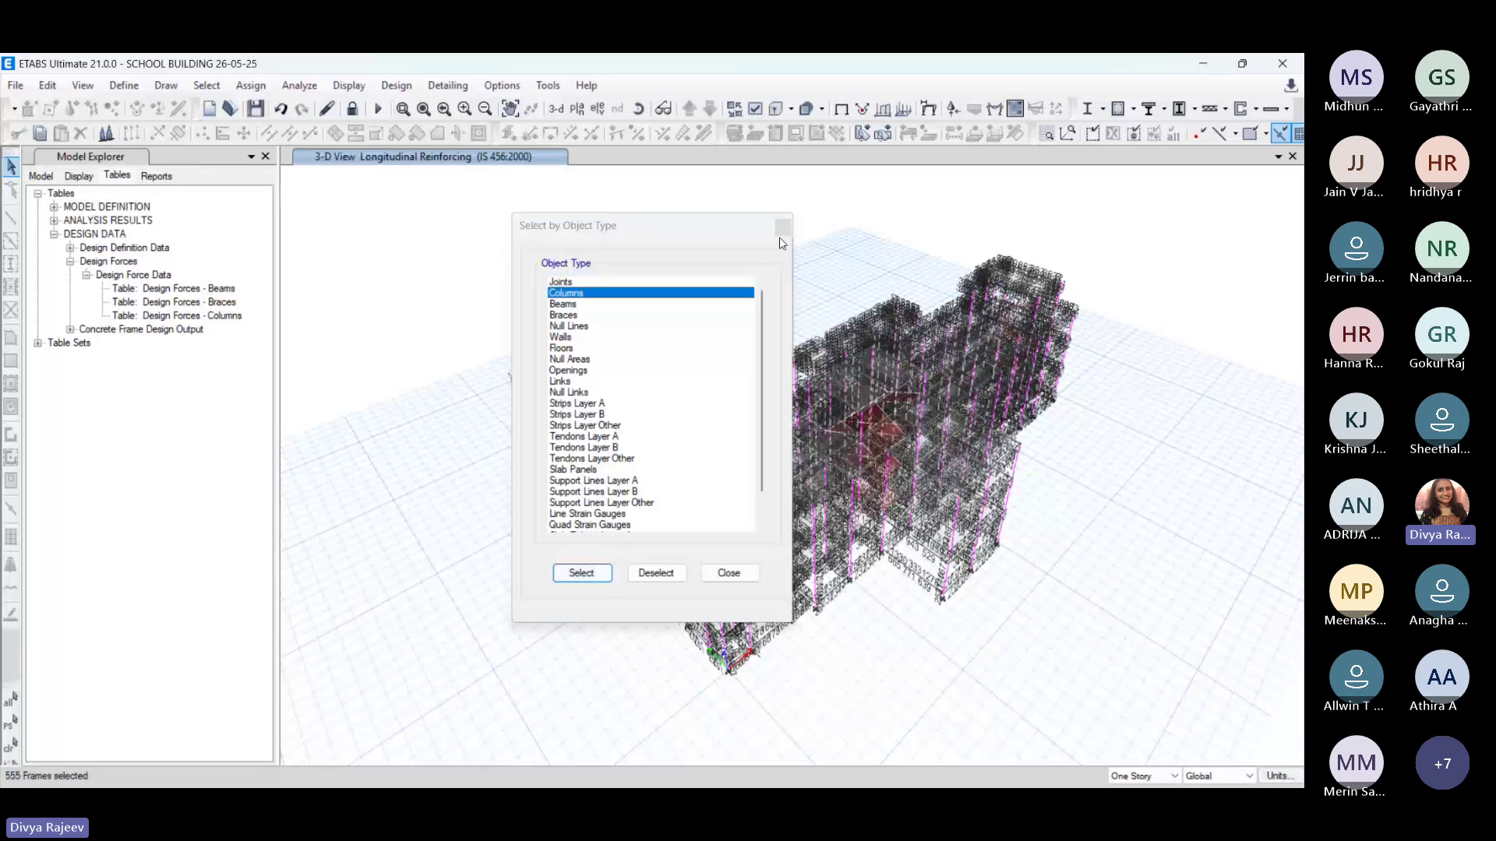
click(728, 573)
scroll(658, 429, up, 5)
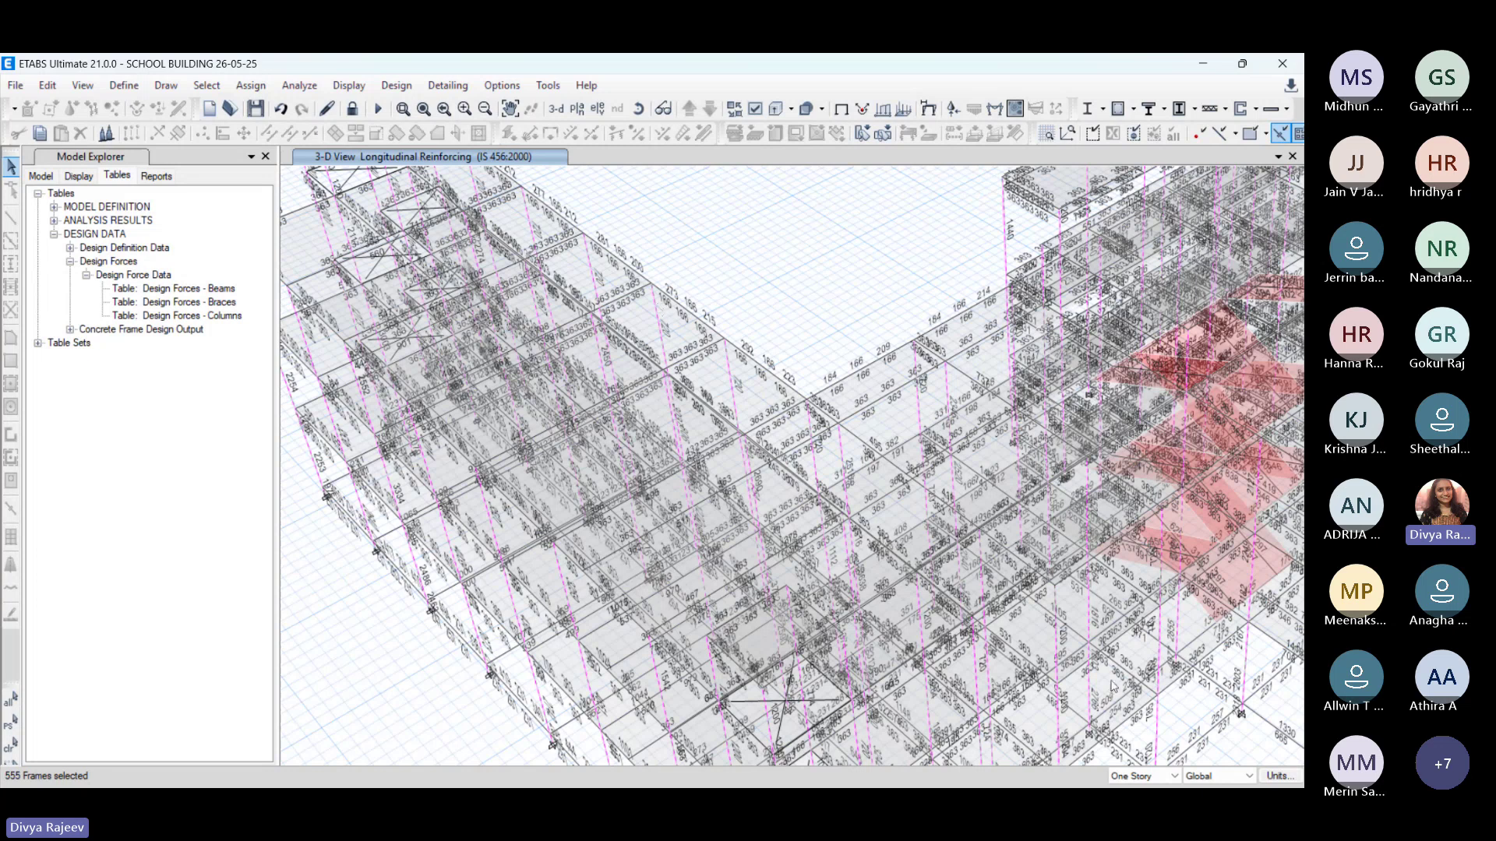
scroll(1114, 686, down, 5)
Step: Switch to aadspro and import the selected columns with all load combinations and all stories
mouse_move(515, 787)
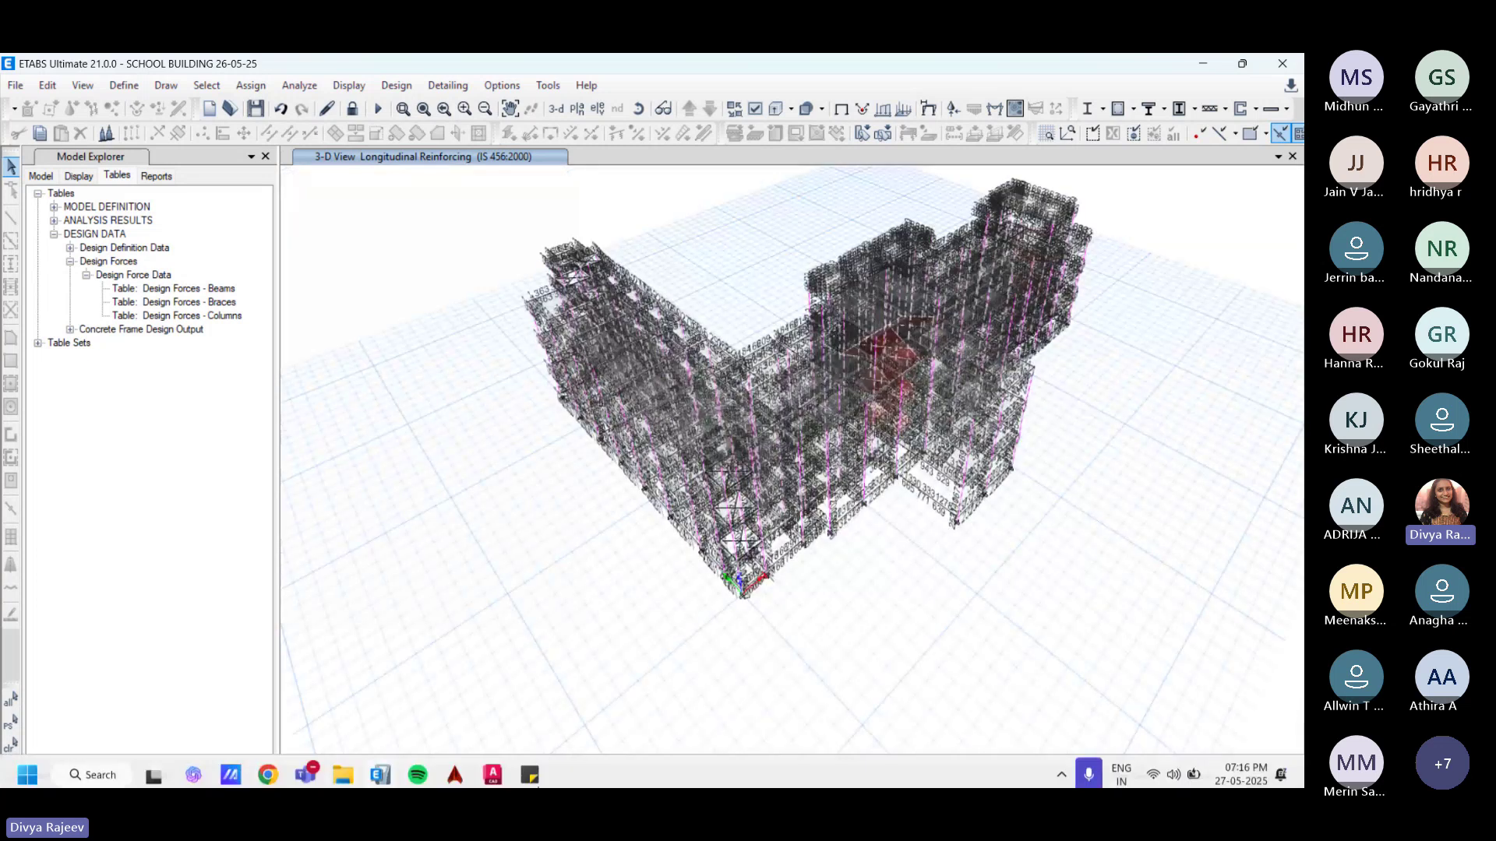
click(456, 770)
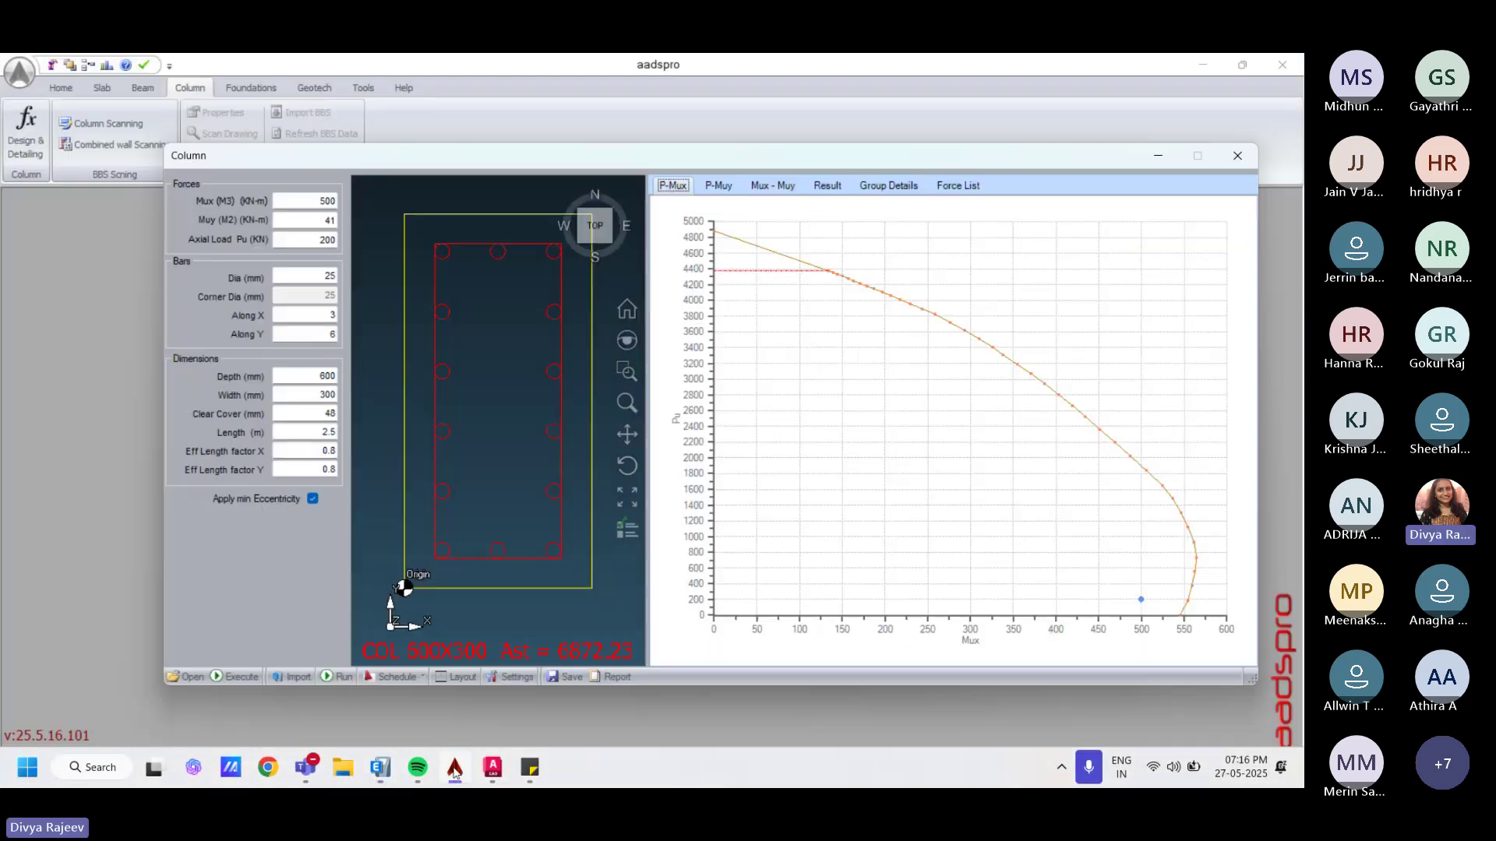
click(290, 679)
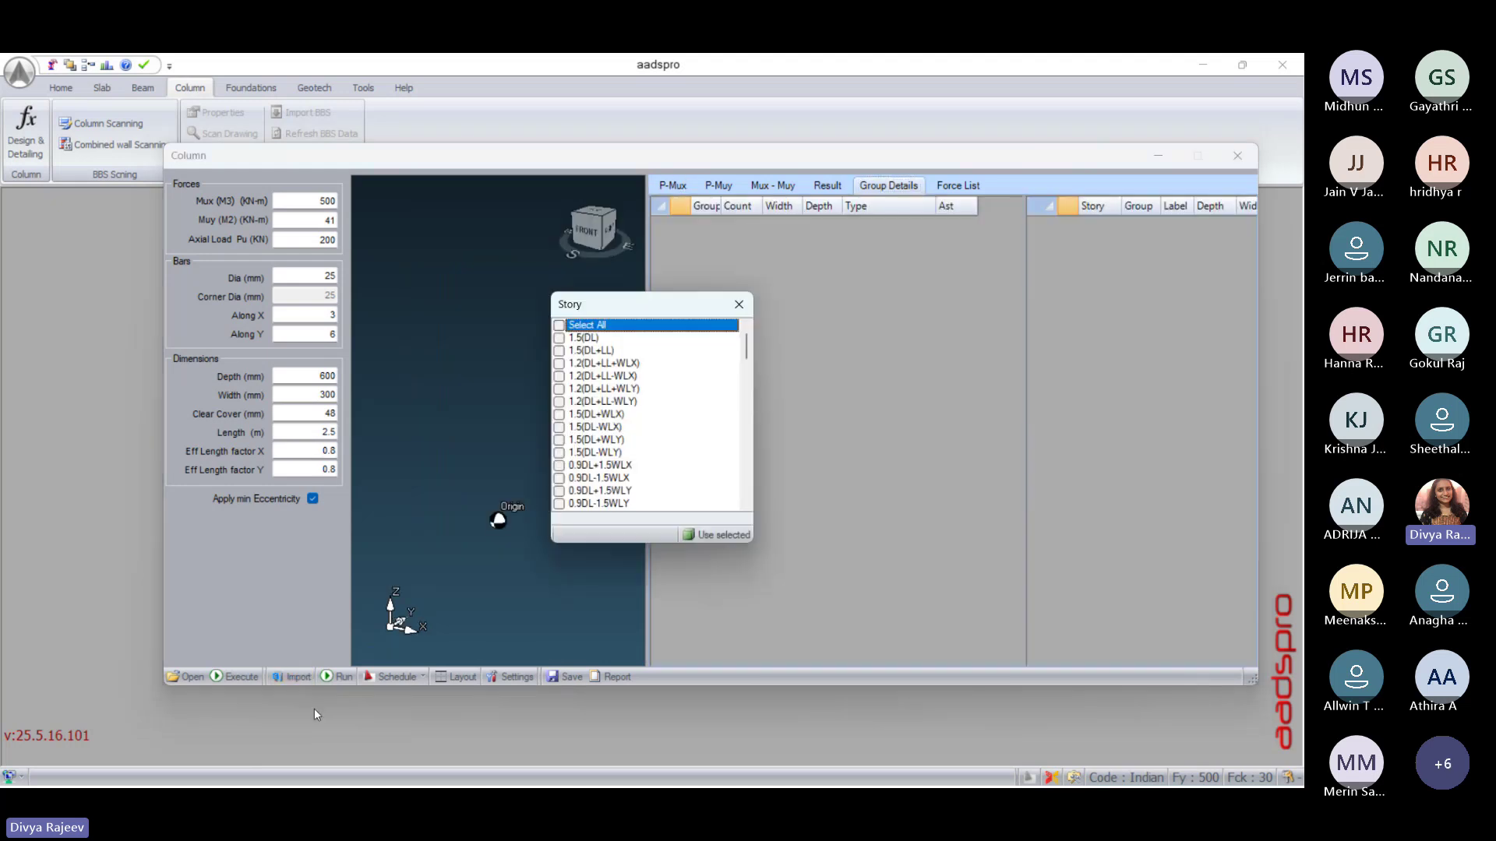
click(558, 326)
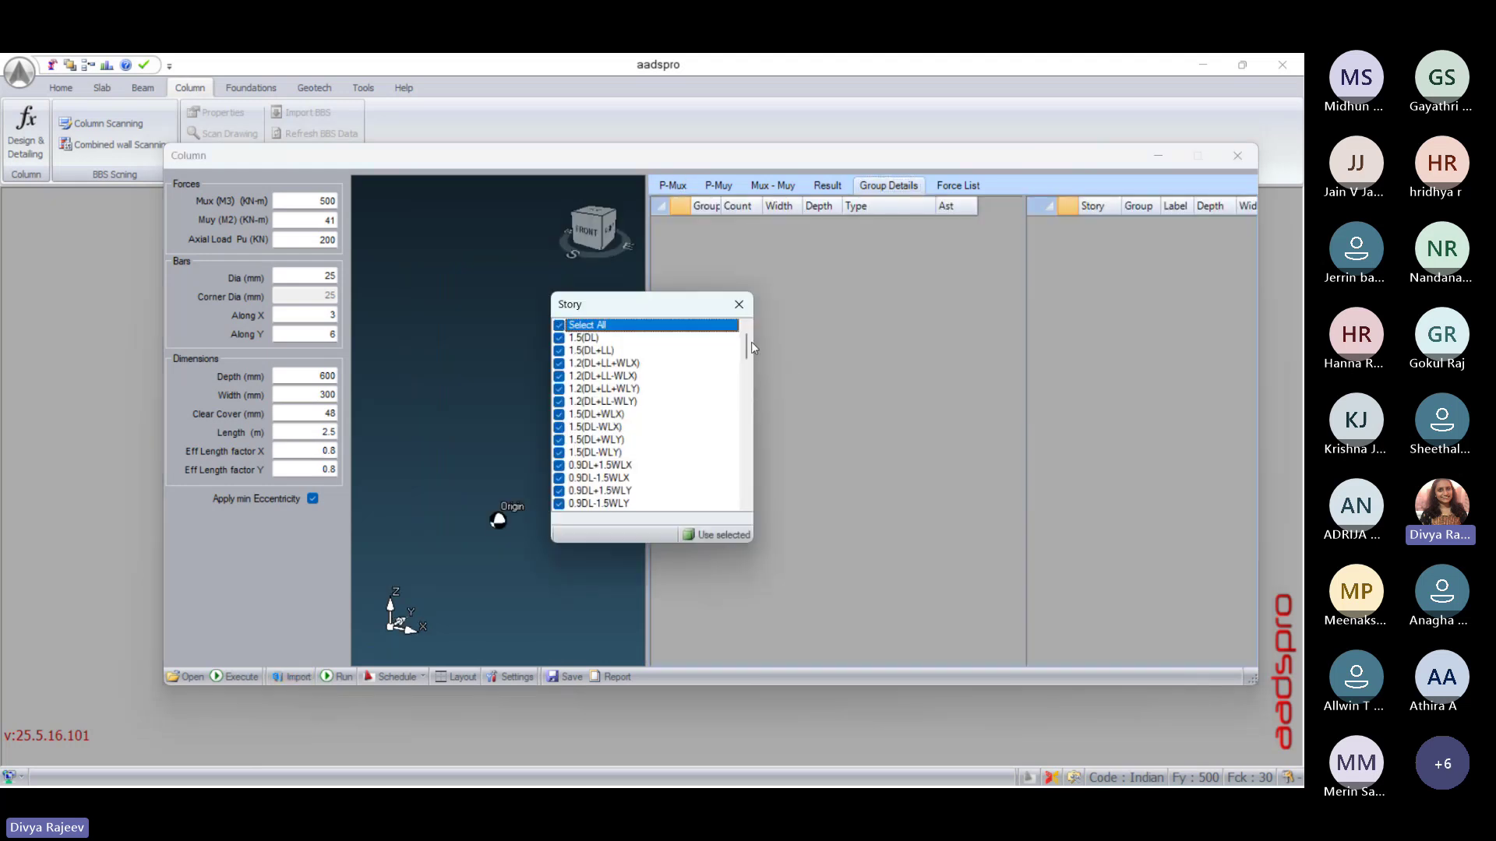
mouse_move(747, 347)
mouse_down()
mouse_move(750, 495)
mouse_move(746, 335)
mouse_up()
click(703, 536)
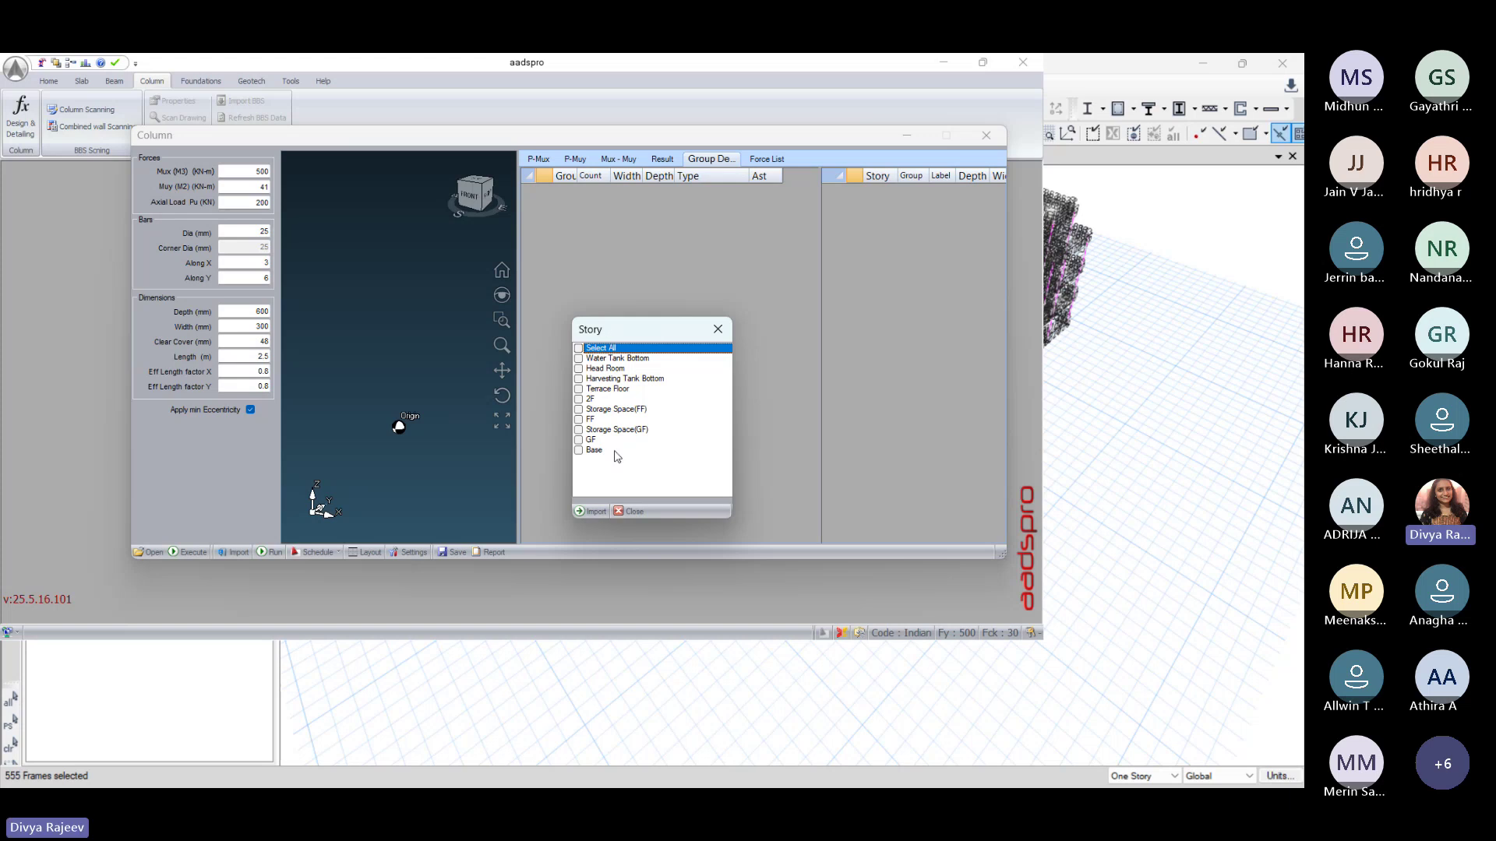
click(580, 349)
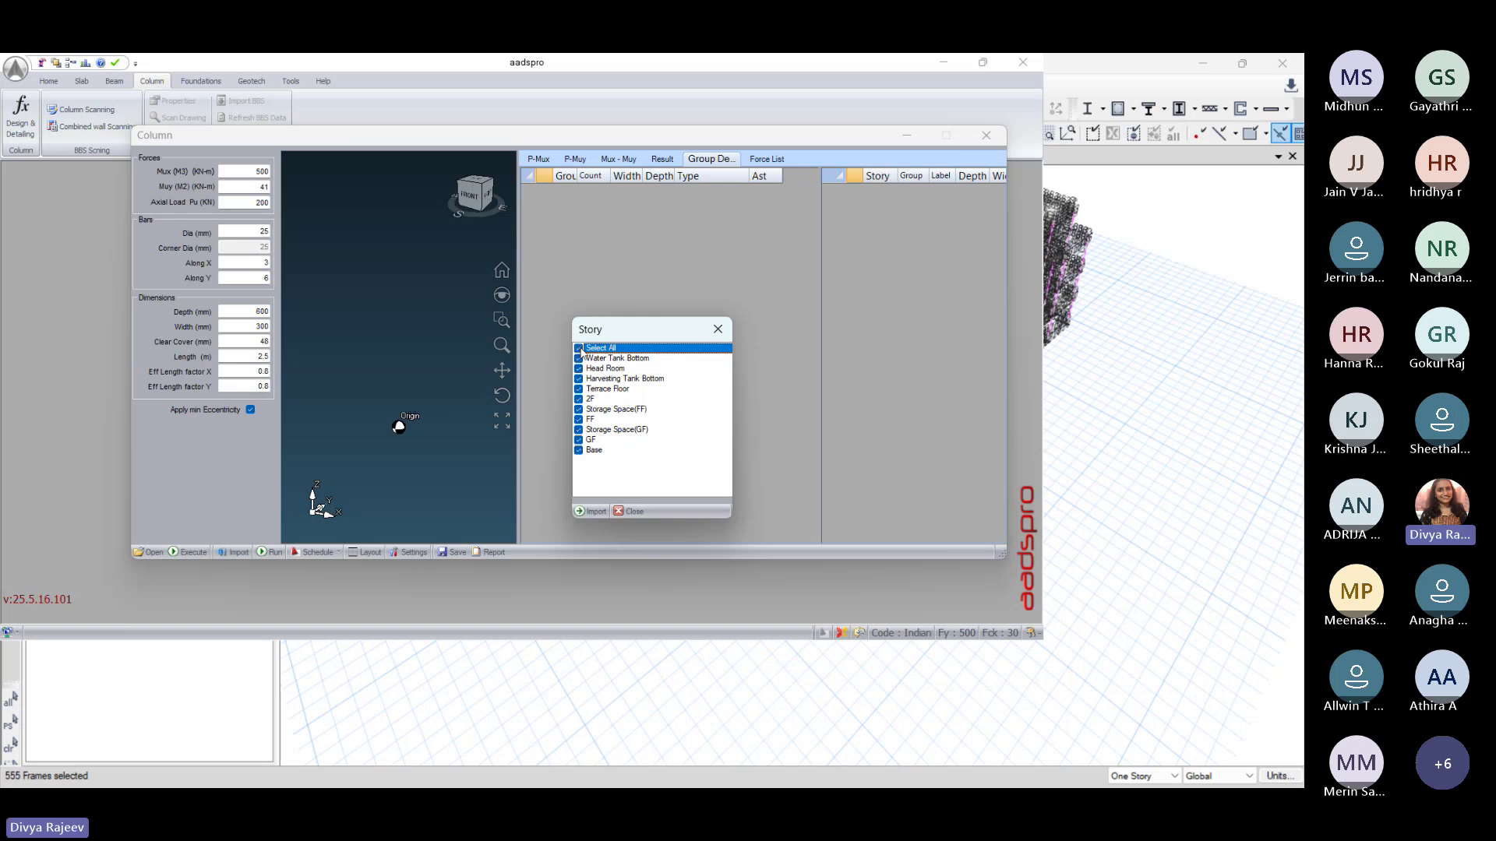
click(587, 511)
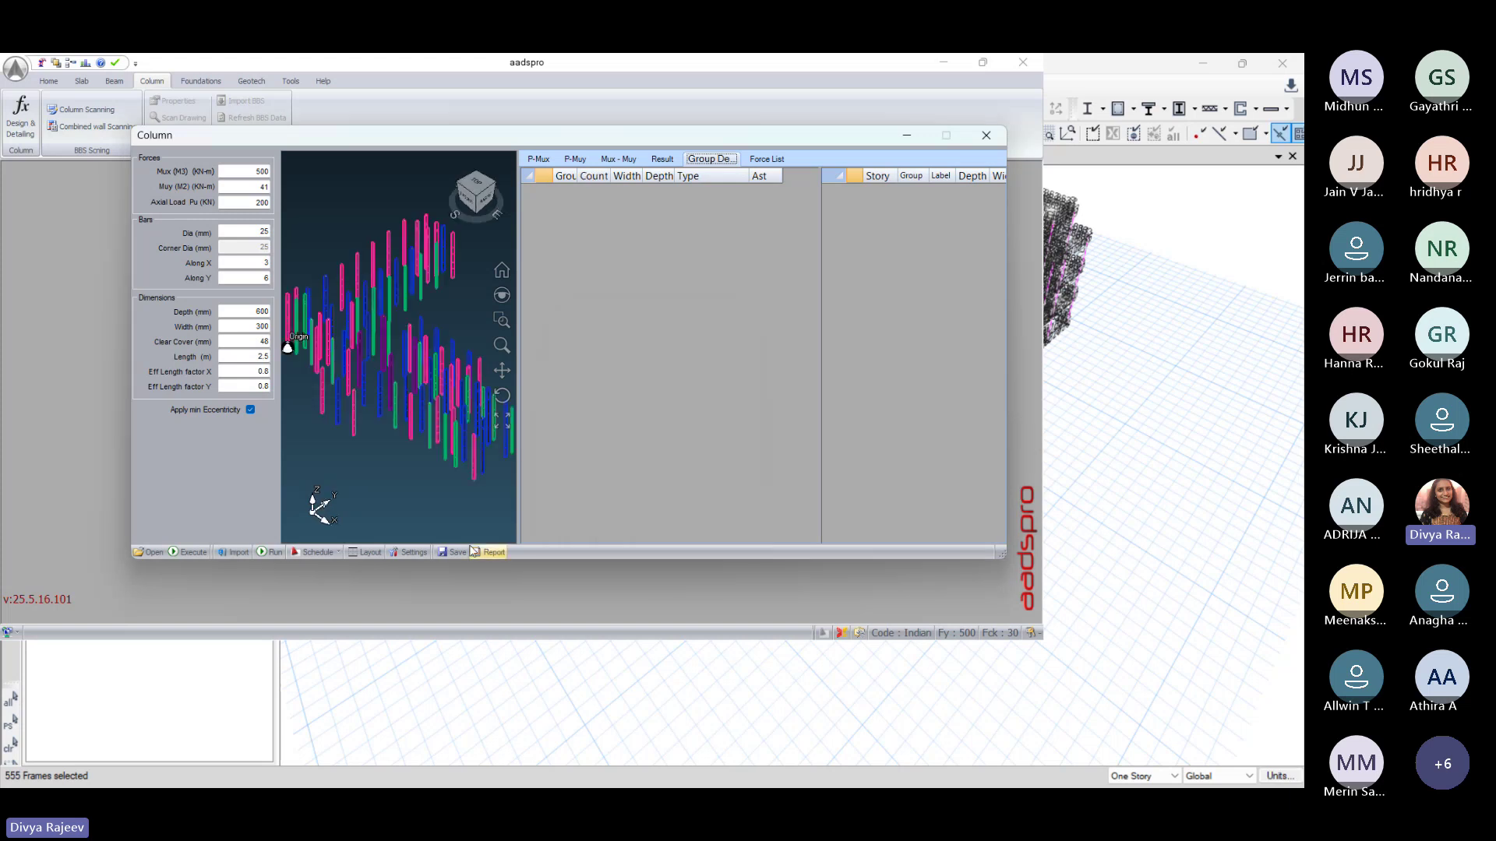
Step: In the column design settings, change the first entry of the diameters used in design to 32
click(407, 552)
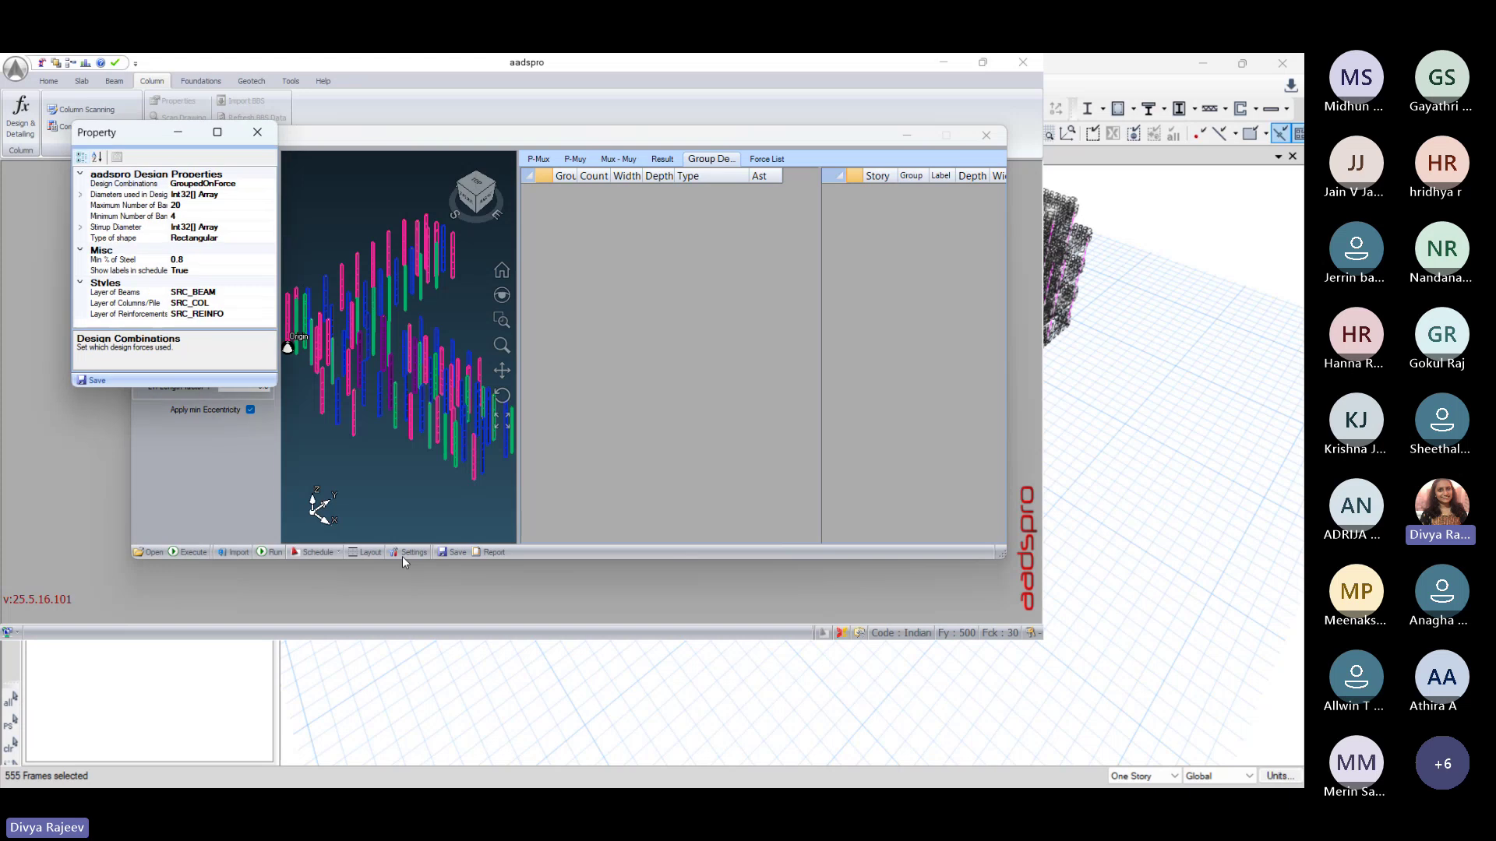
click(81, 195)
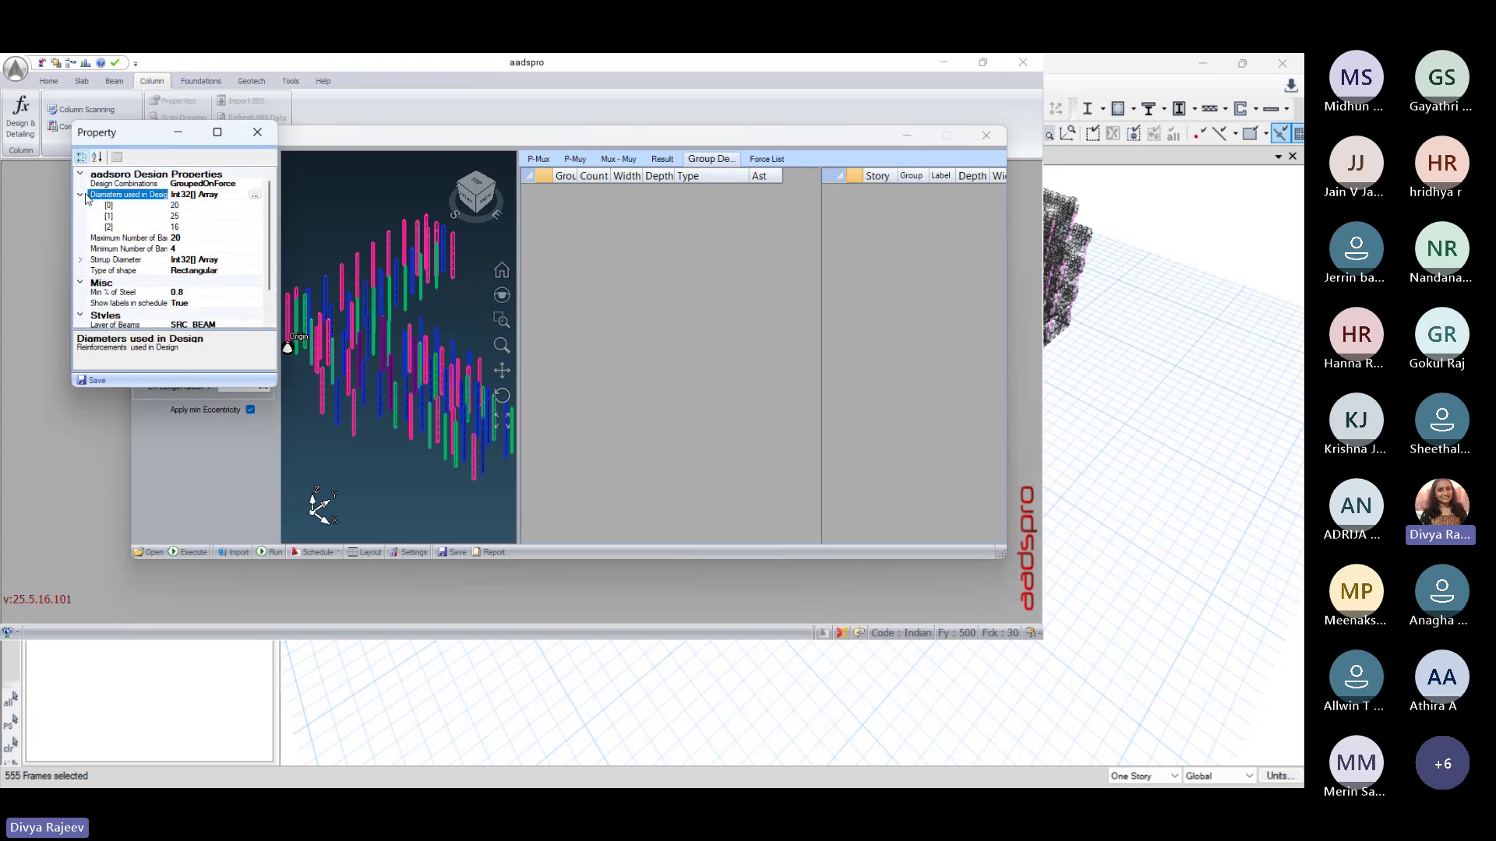
click(255, 195)
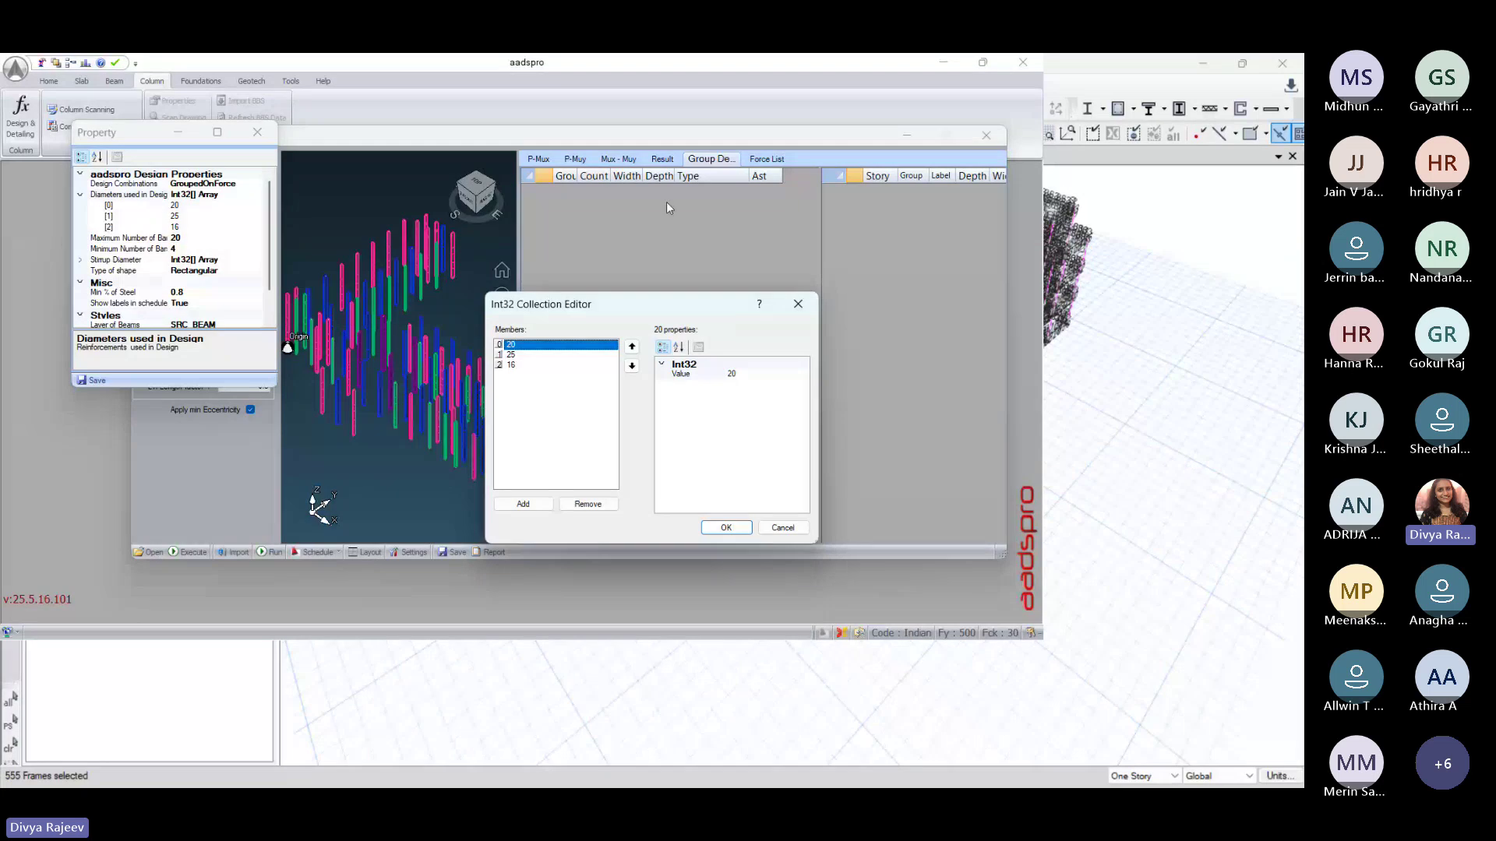
click(798, 304)
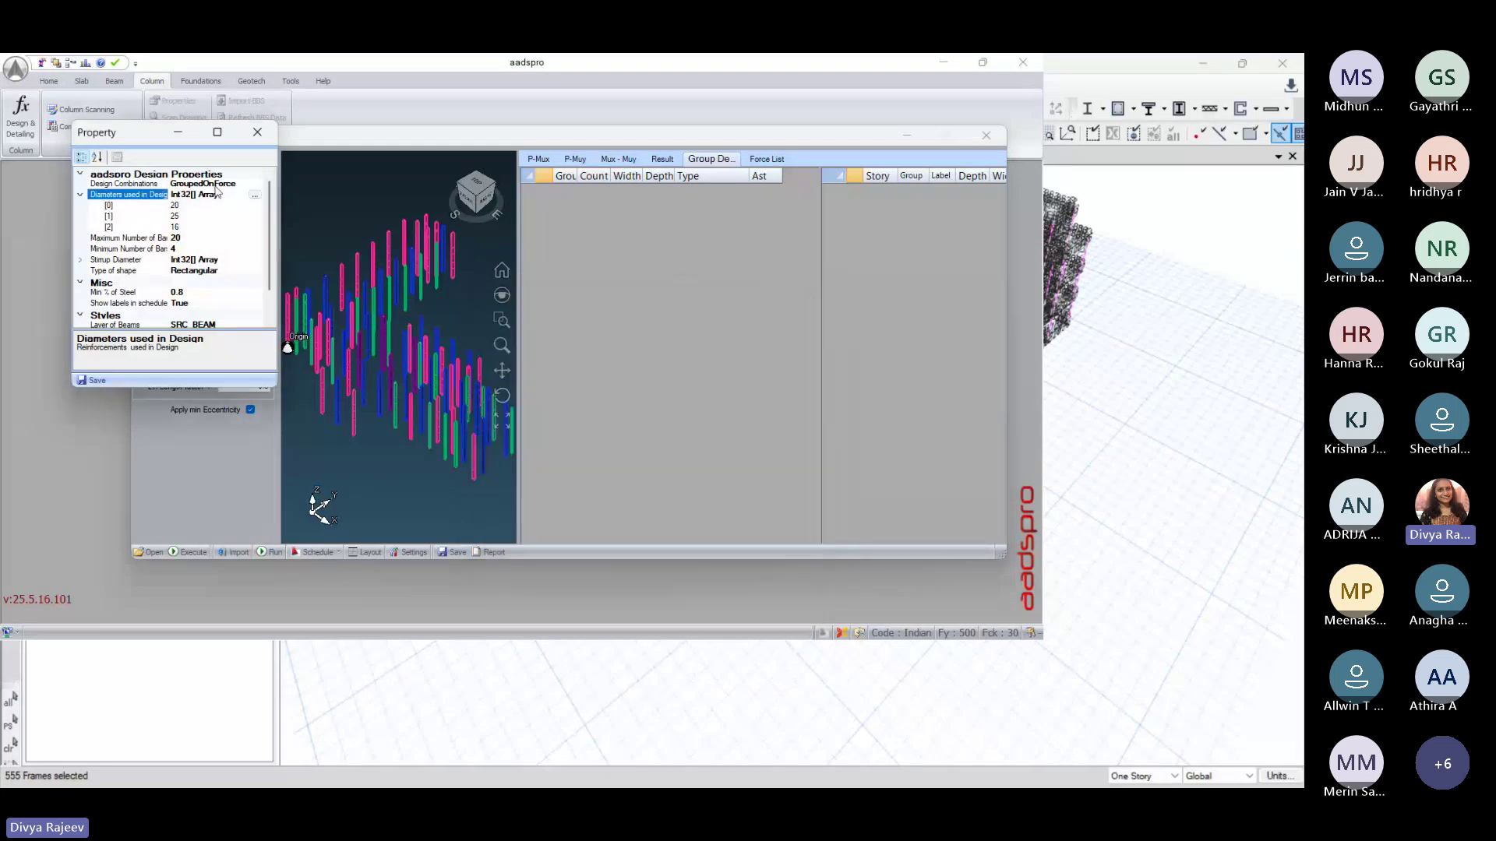
click(81, 196)
click(80, 195)
click(255, 196)
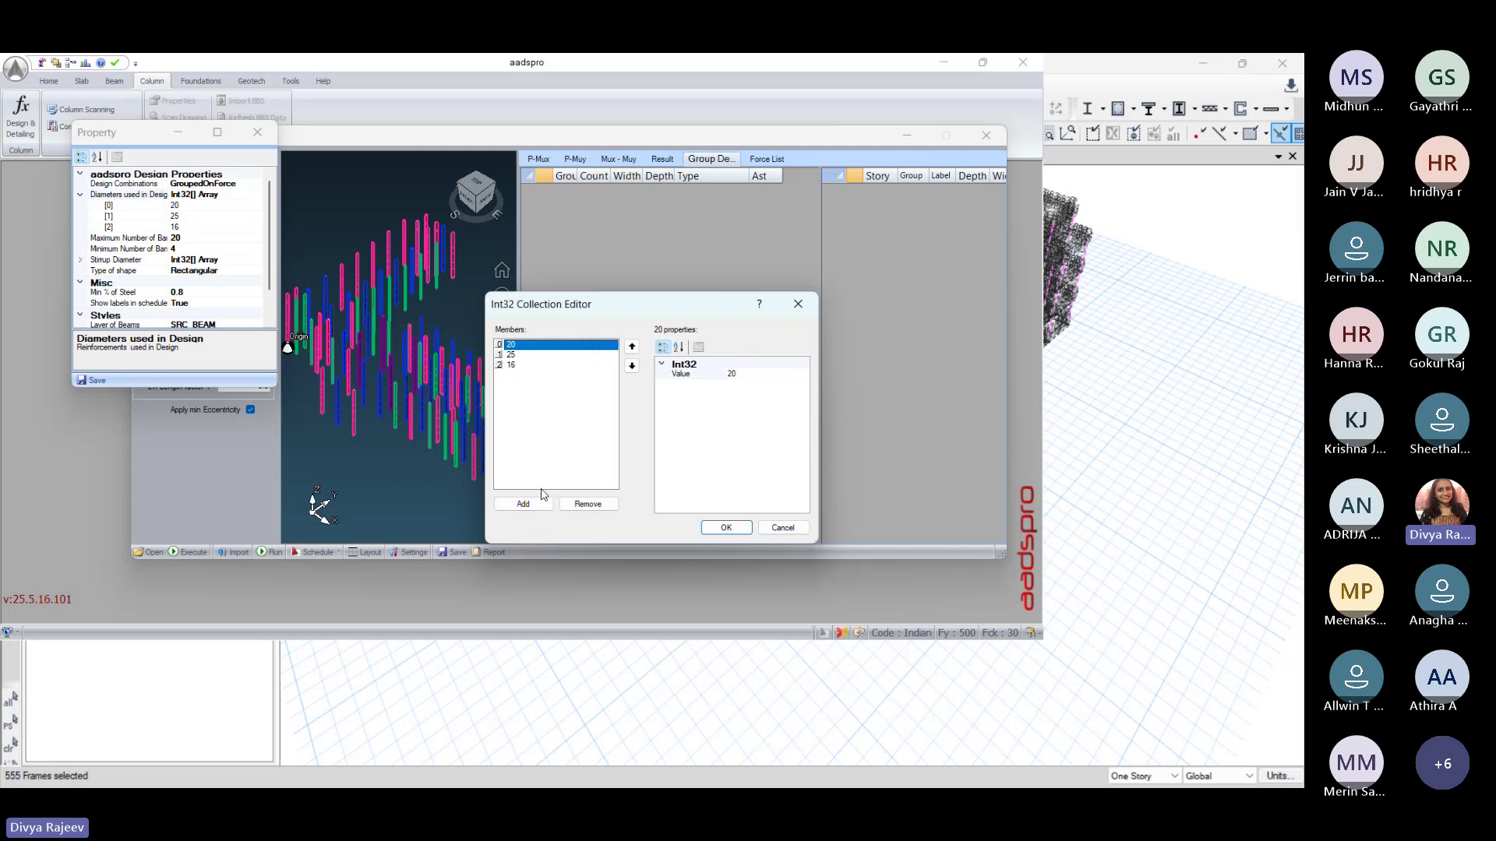
click(737, 374)
text(3)
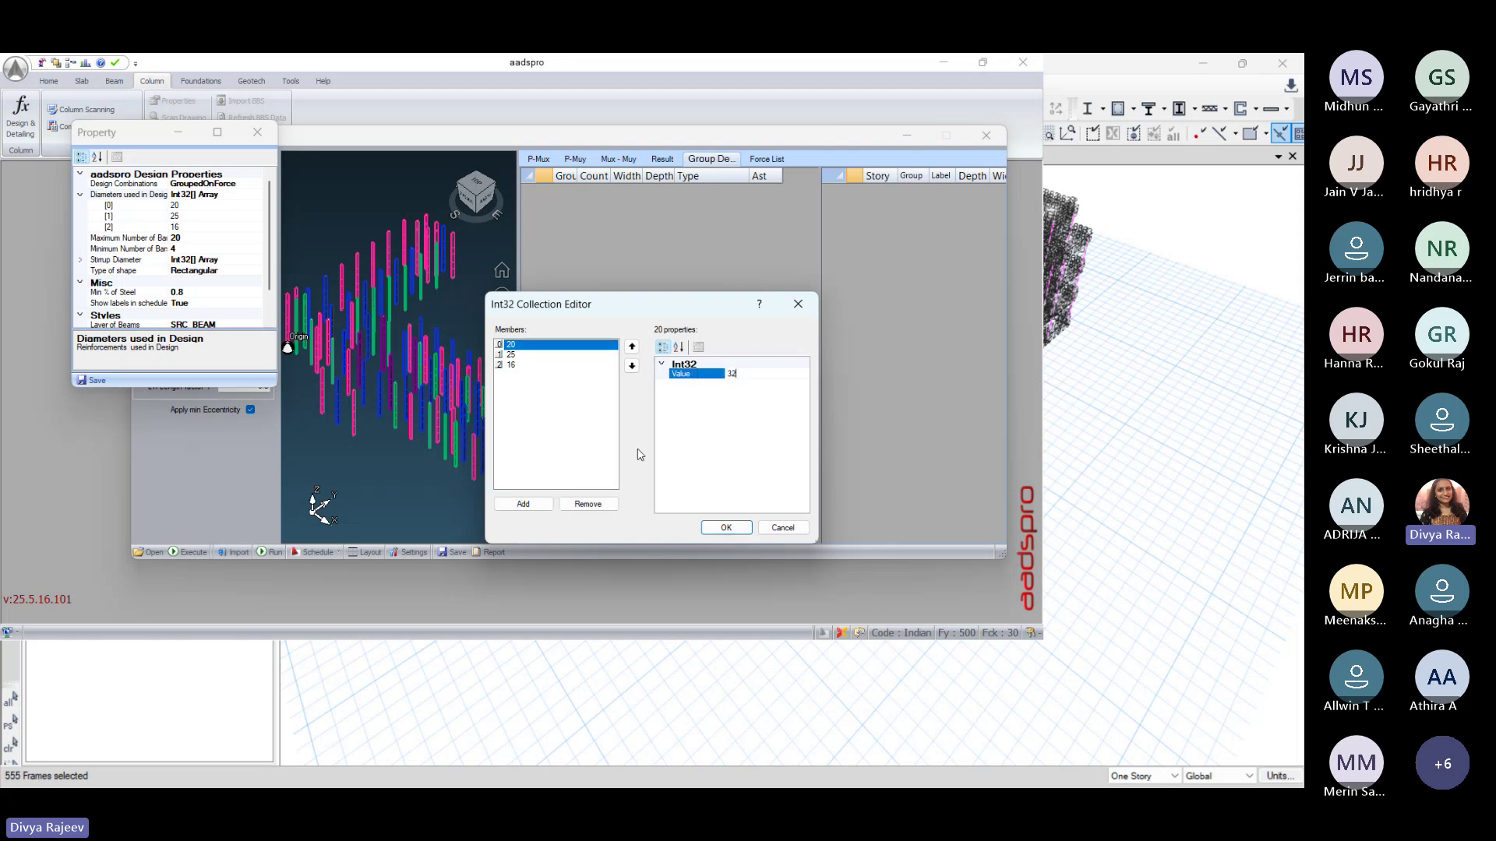
Step: Try adding a fourth diameter entry of 32 to the list and remove it again
click(523, 507)
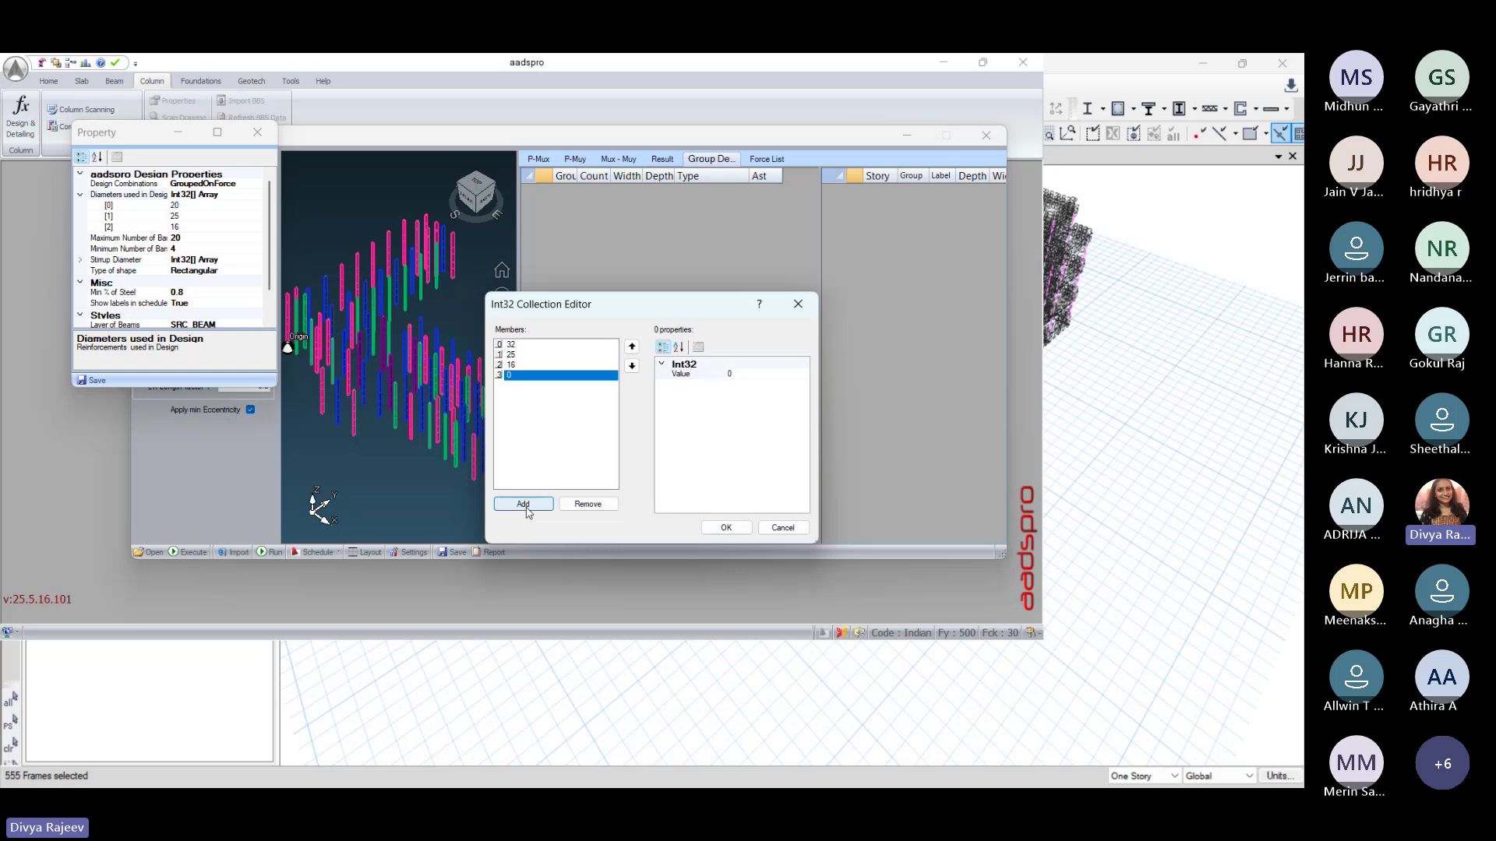
click(730, 375)
text(32)
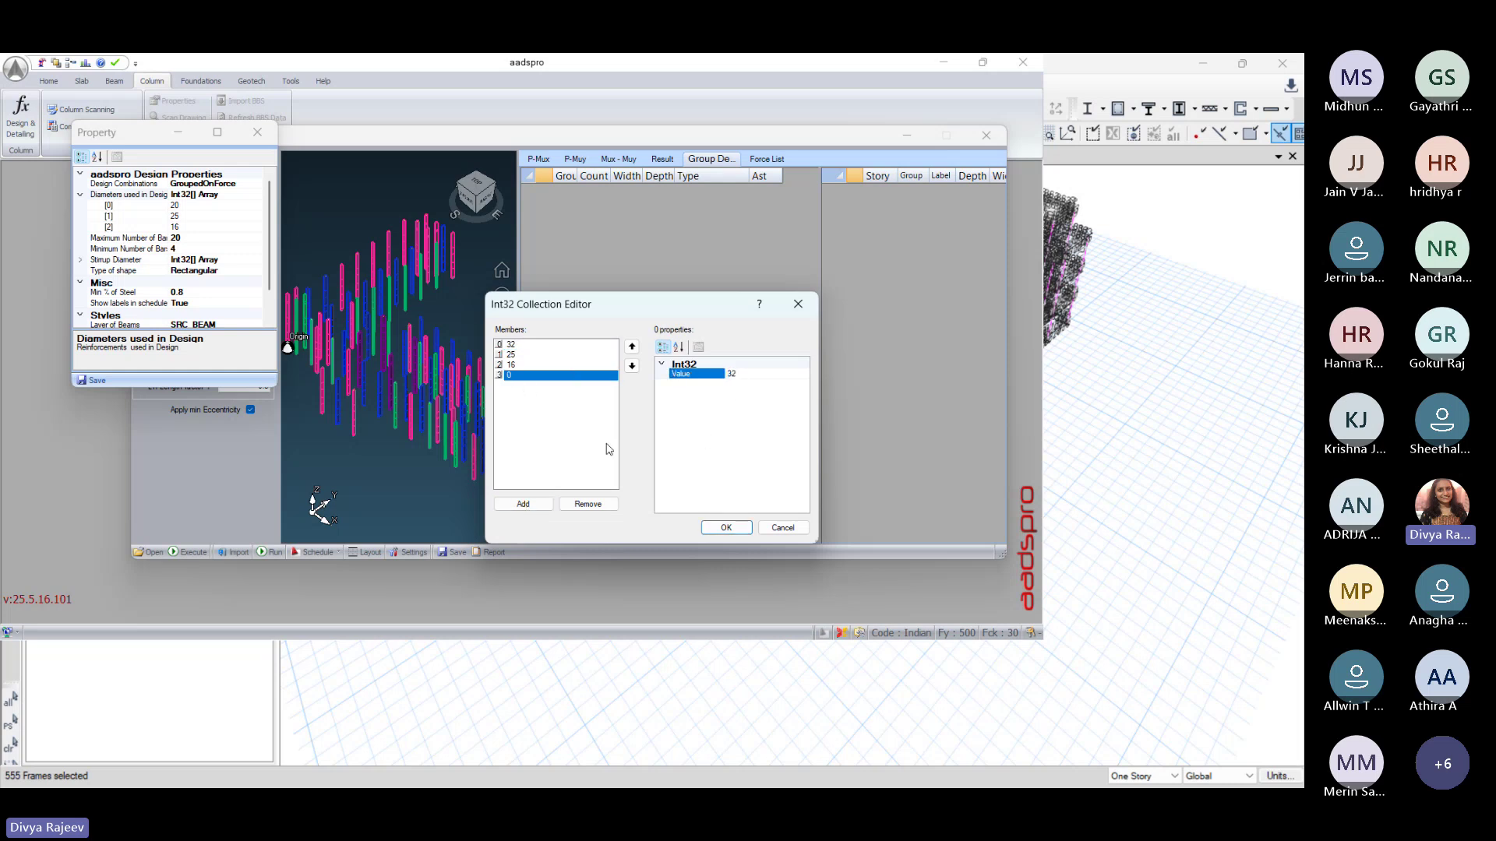
click(508, 374)
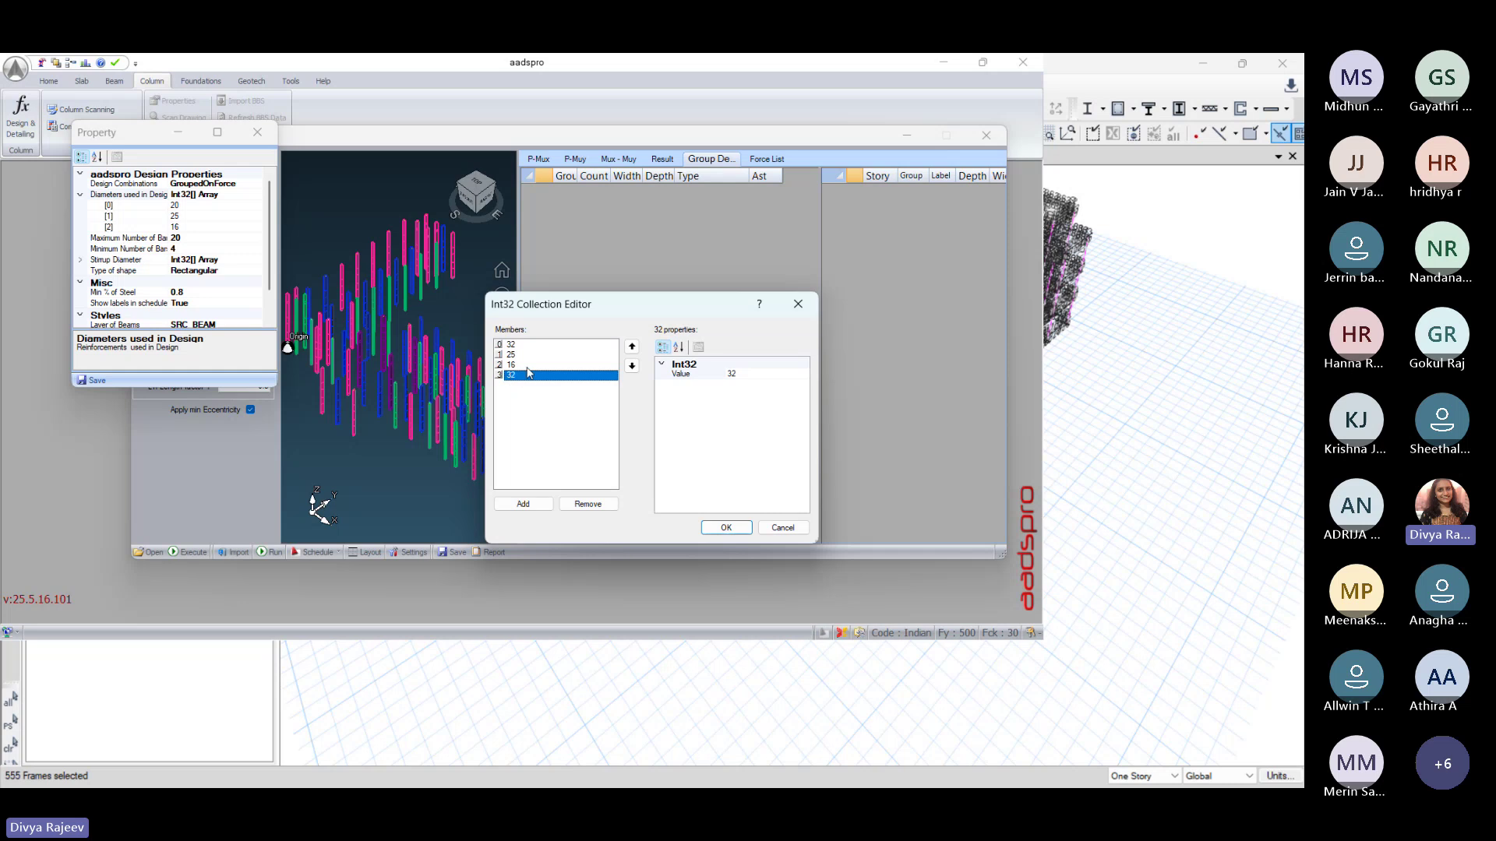
key(Up)
key(Up)
click(519, 374)
click(594, 505)
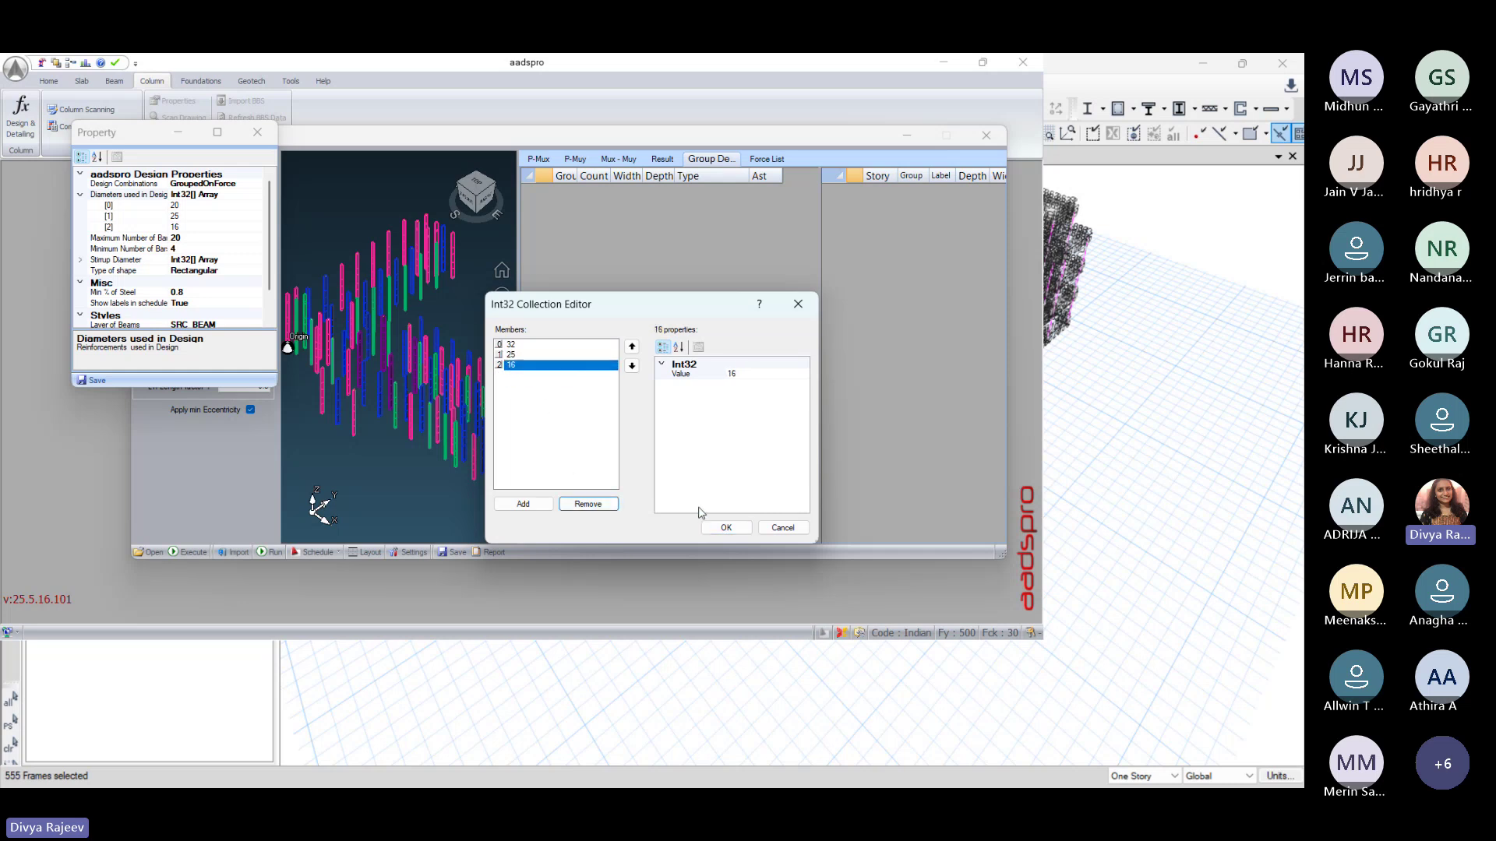
Step: Accept the diameter list, save the design settings and run the design of all imported columns
click(725, 529)
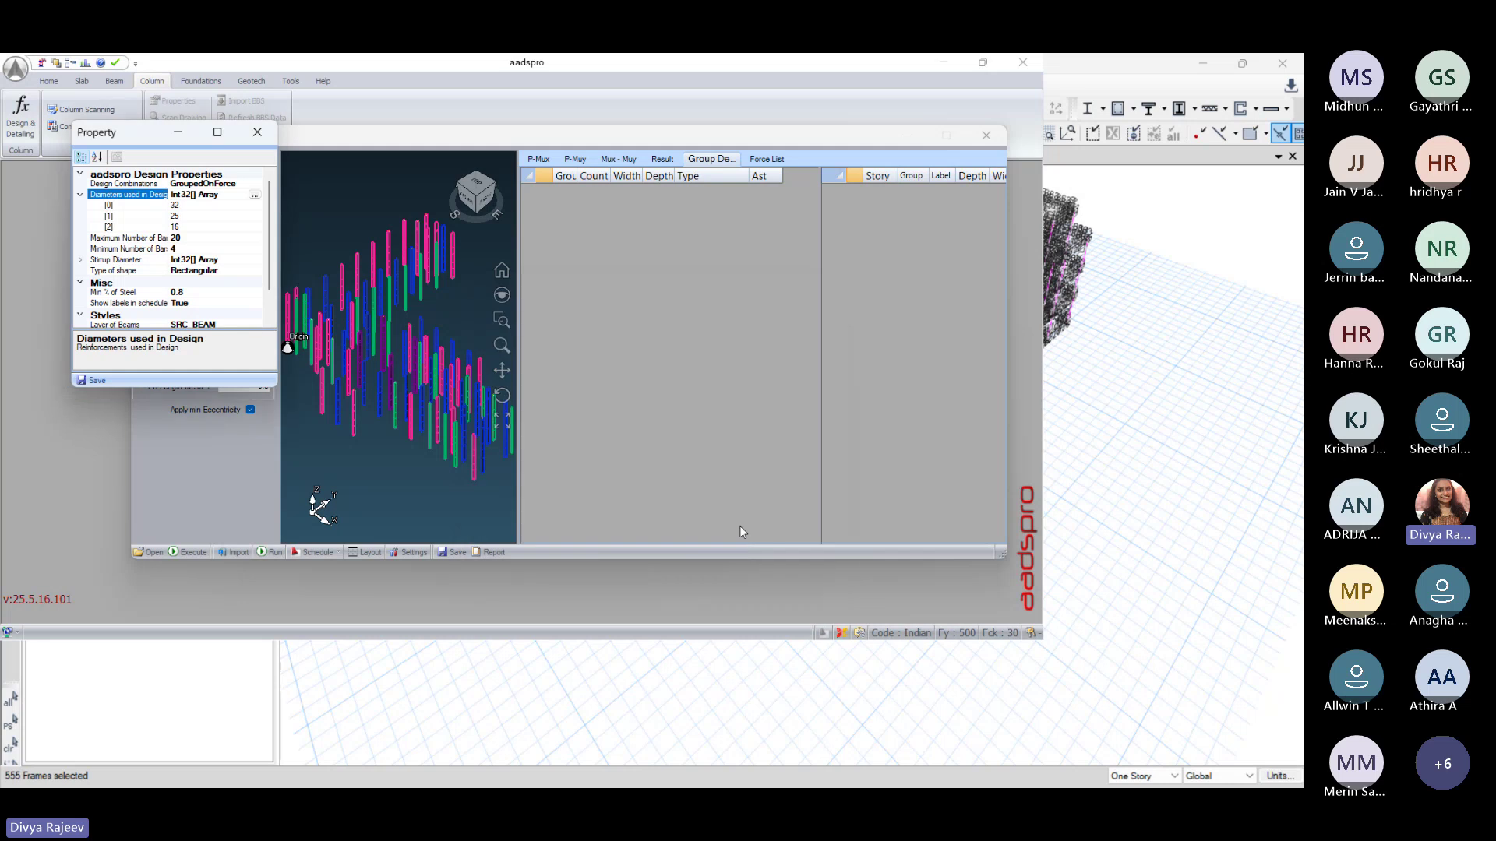
click(92, 381)
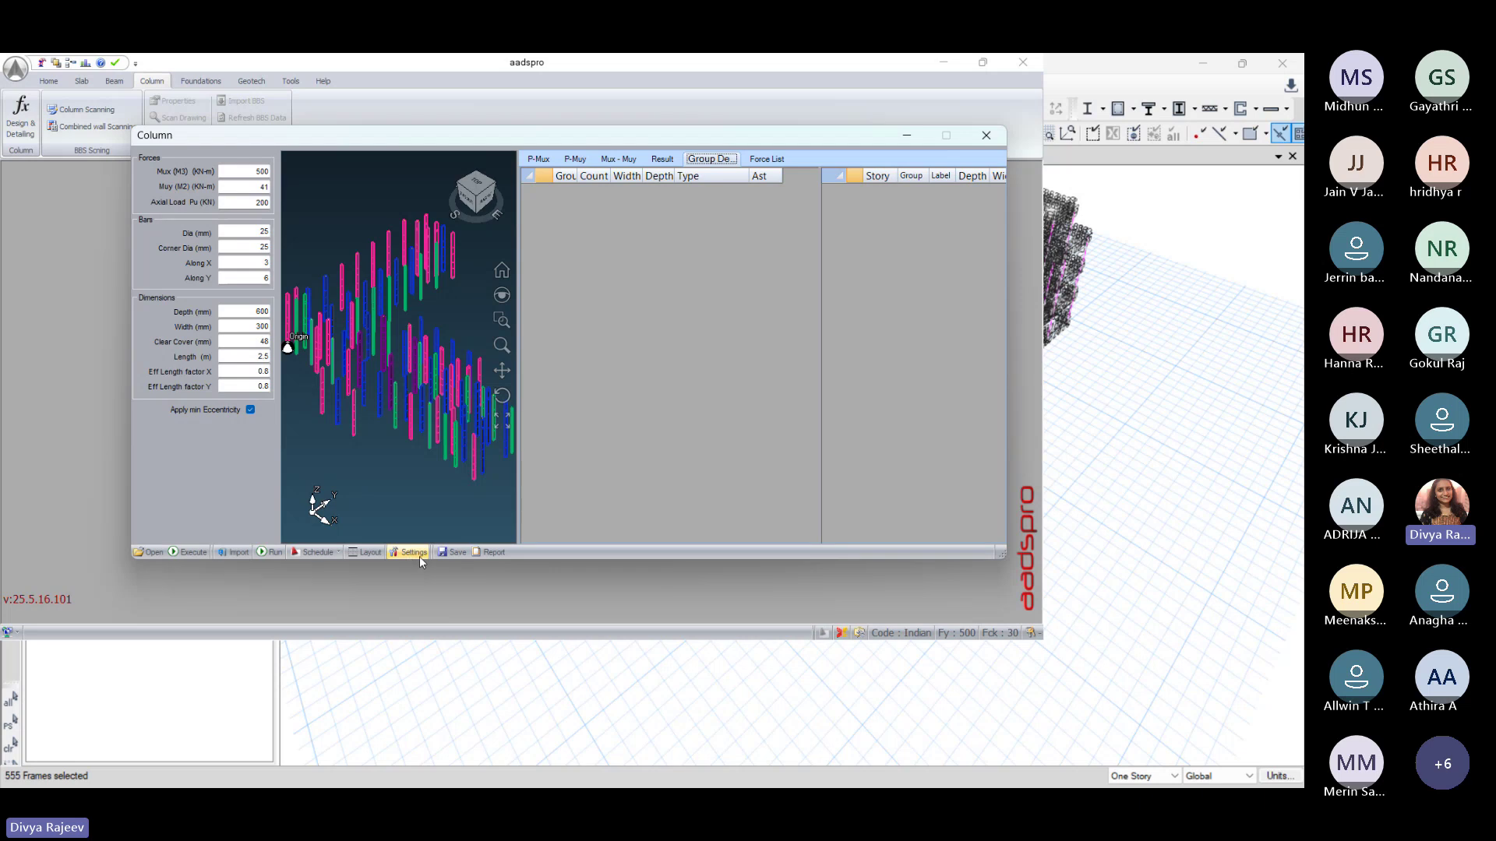
click(273, 555)
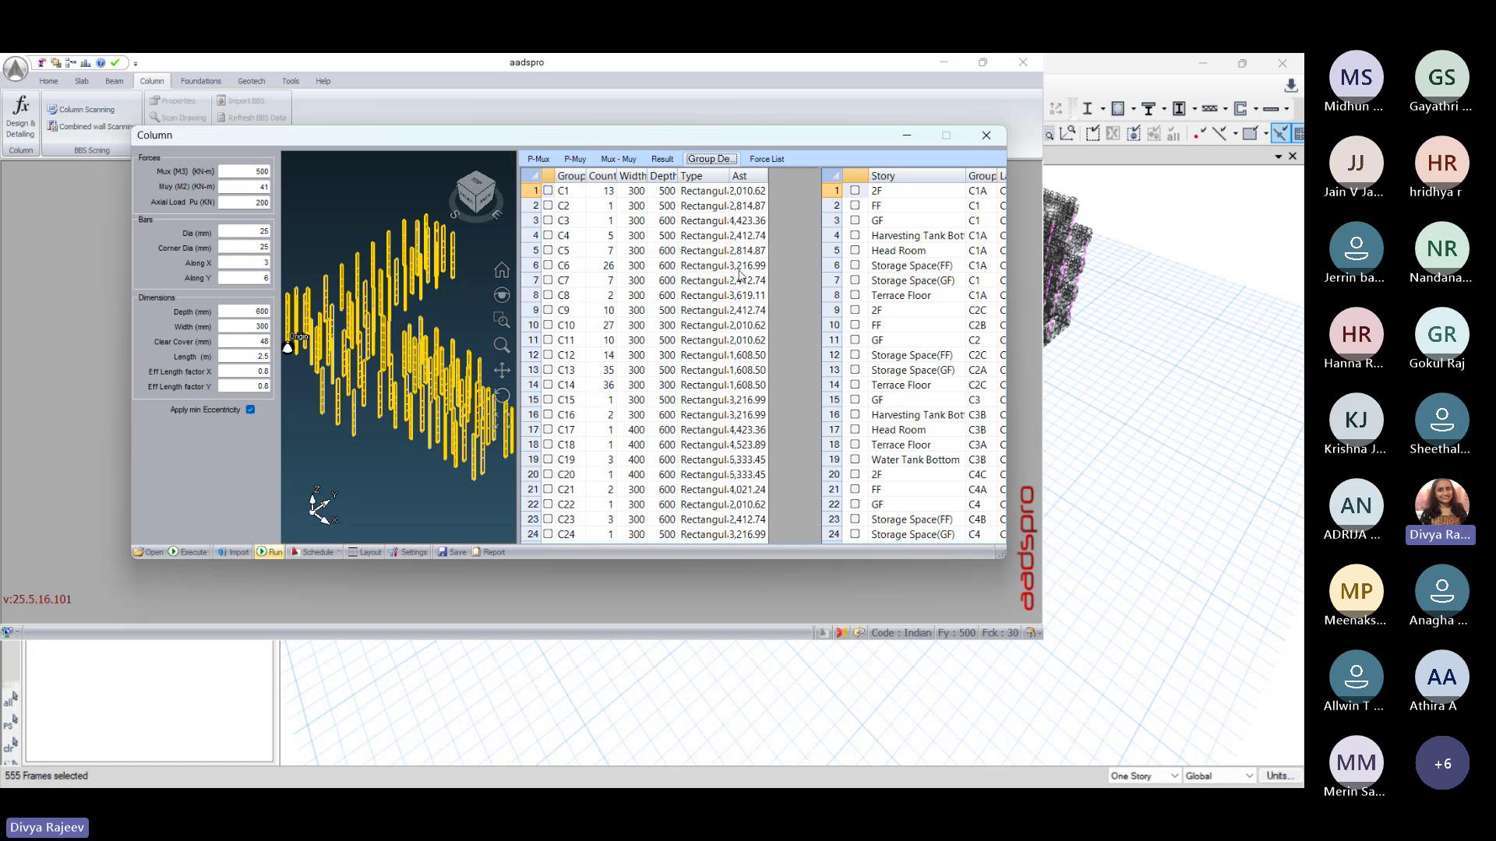
Step: Examine the designed column groups and the group members table for forces, D/C ratio, steel area, bar diameters, bar counts and governing combinations
click(579, 194)
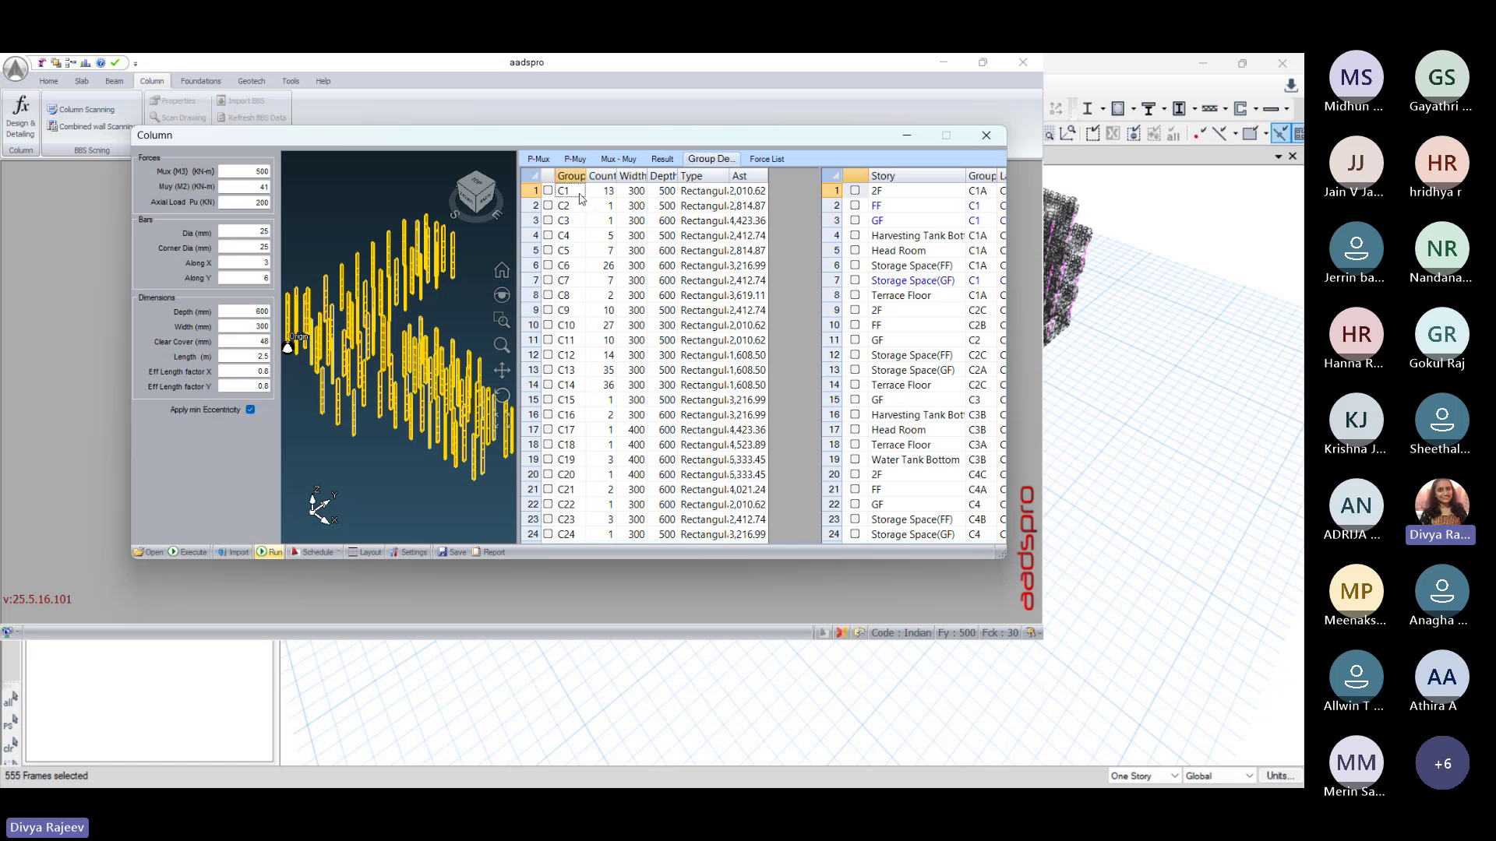
click(668, 193)
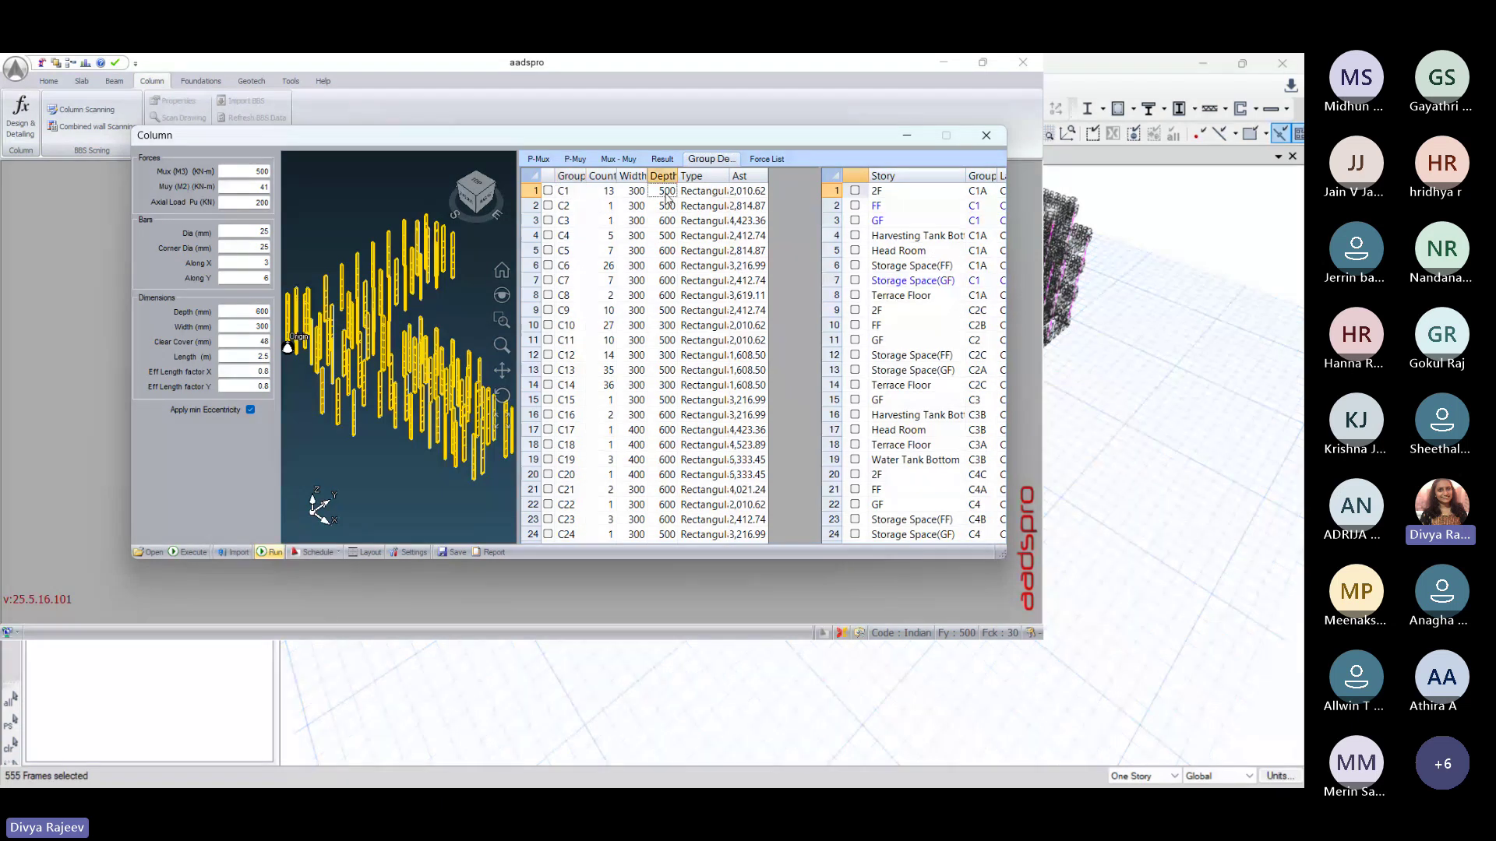
double_click(939, 270)
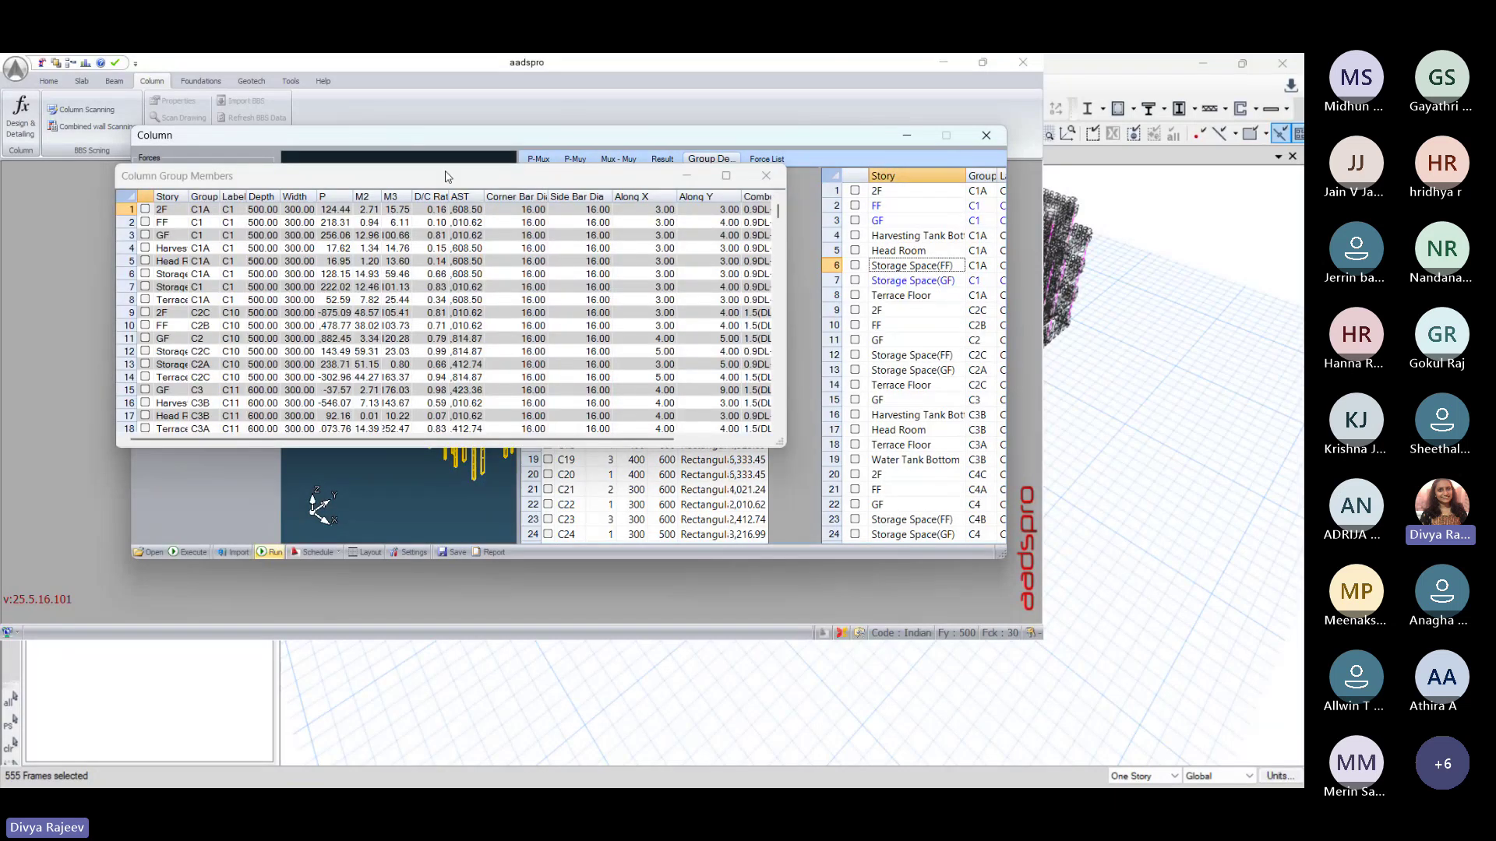
drag(449, 177, 452, 137)
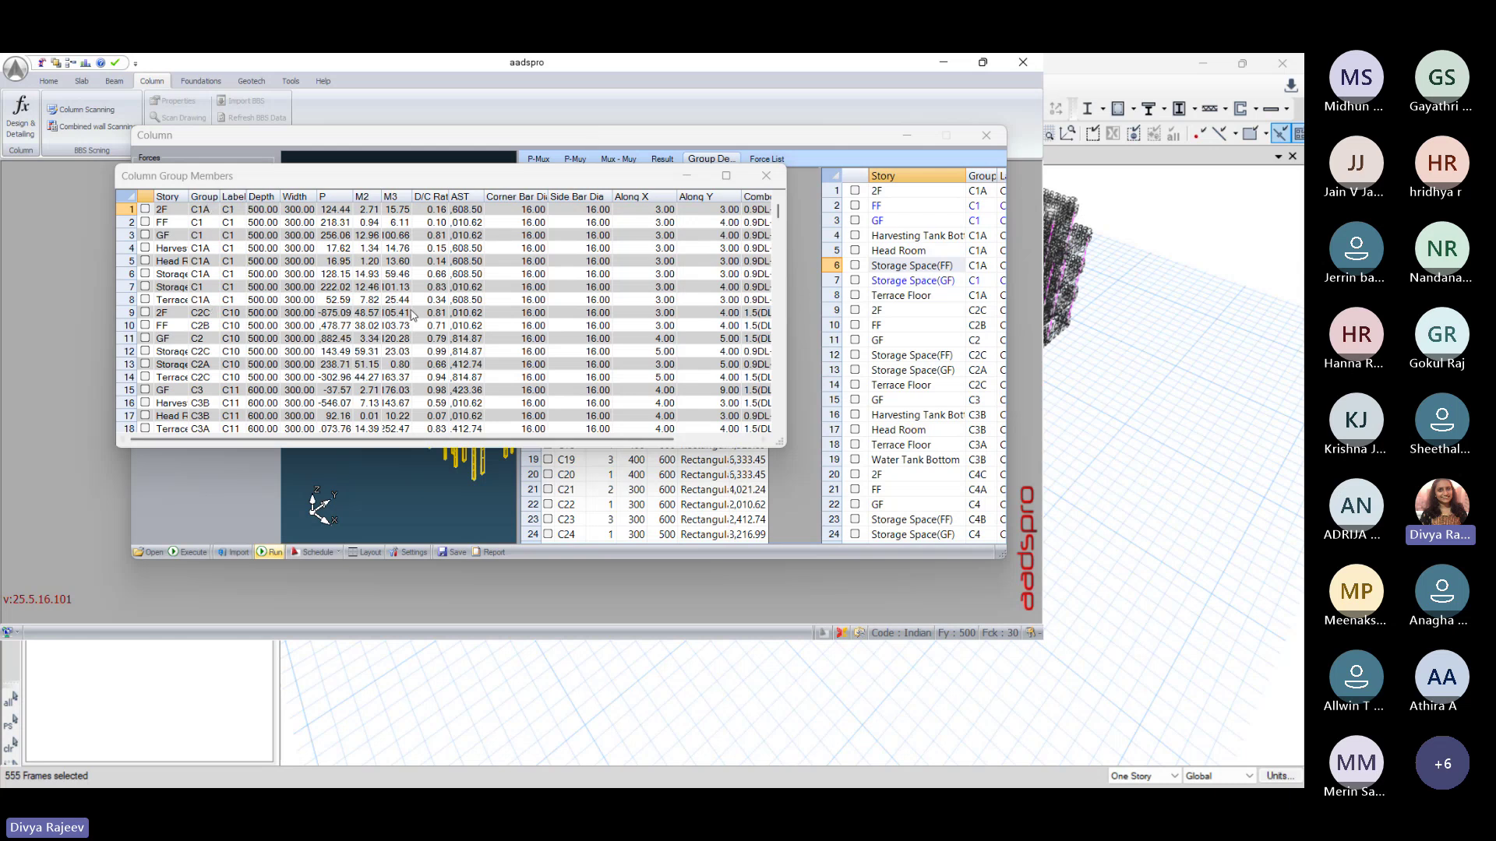
drag(352, 197, 466, 196)
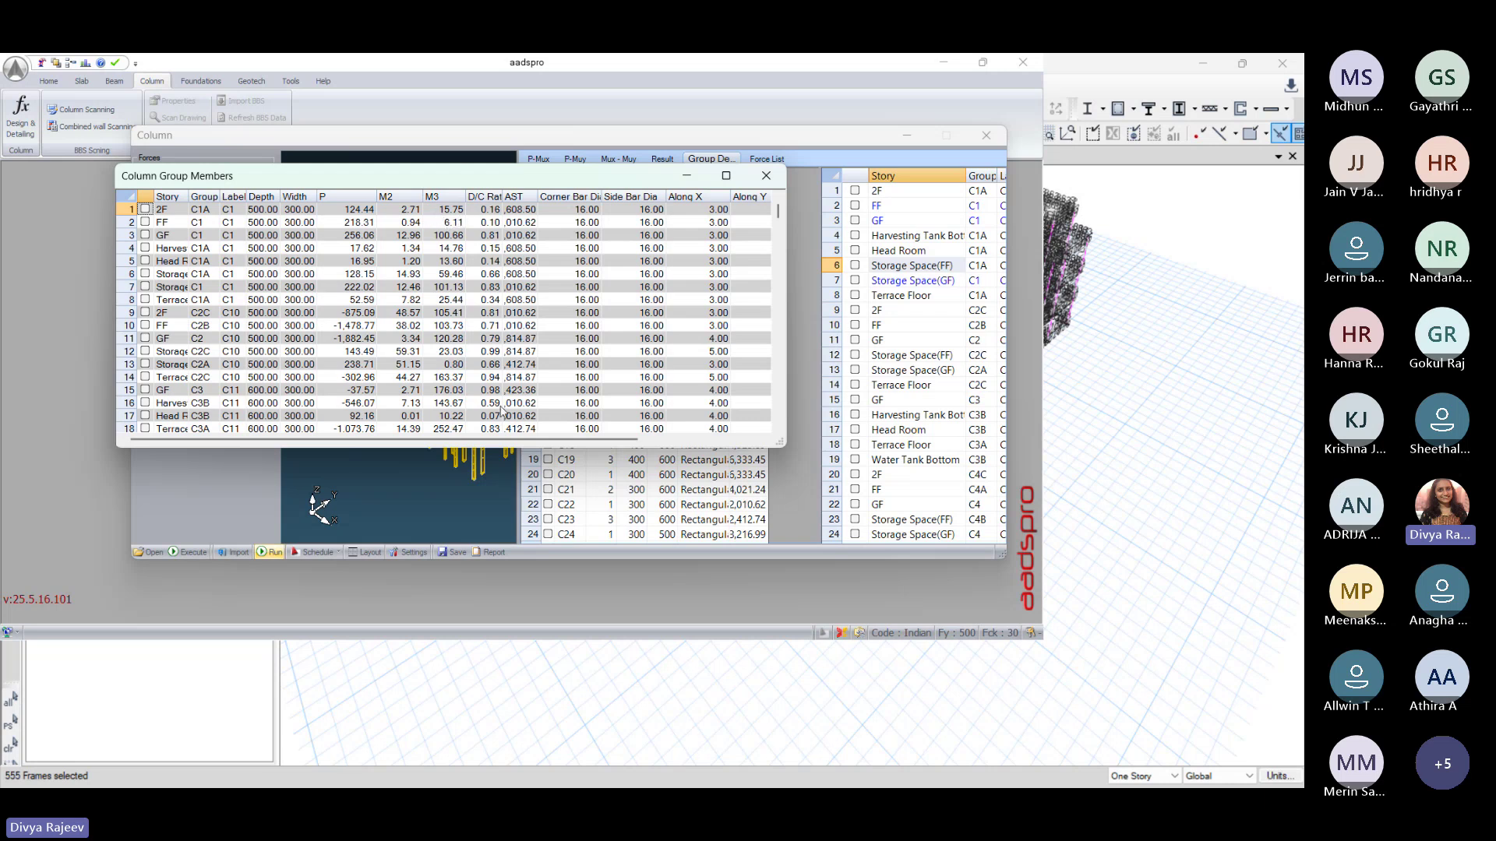
drag(508, 440, 625, 441)
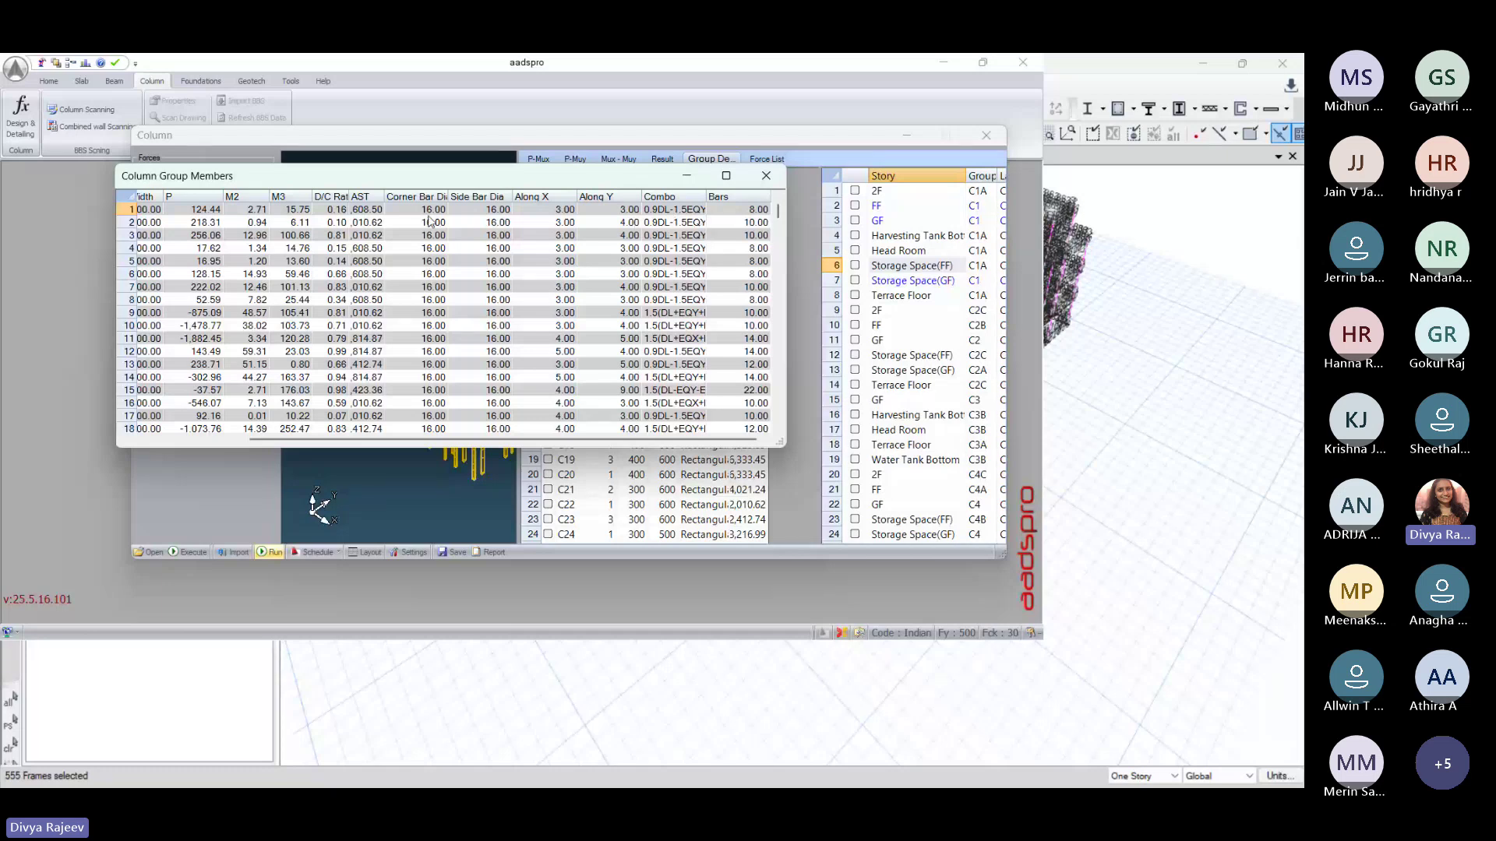
click(371, 210)
click(765, 176)
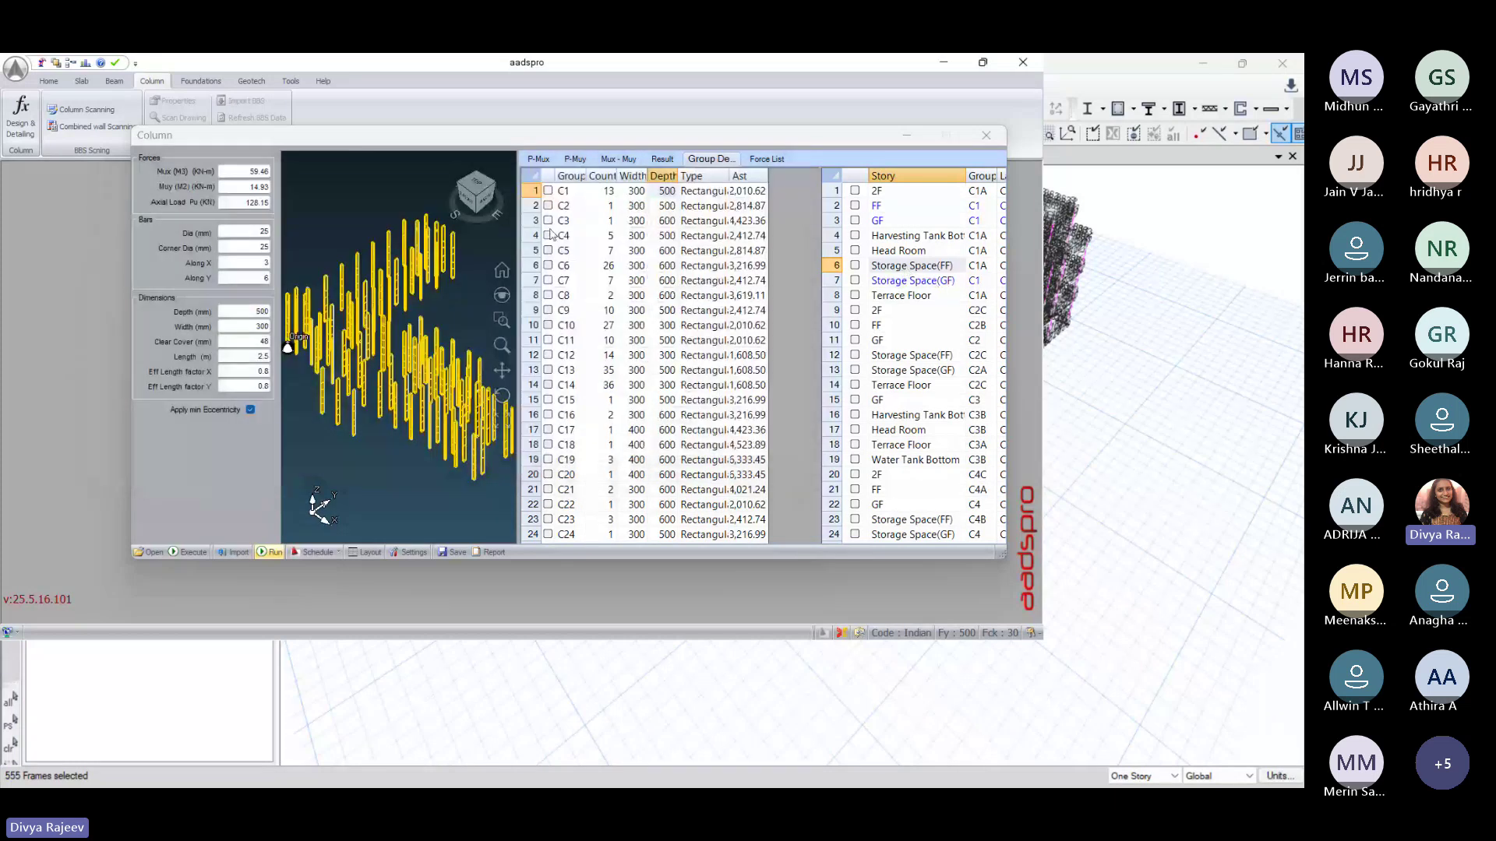
Step: Review the group members table opened from column group C2, close it and look through the full list of designed column groups
click(567, 209)
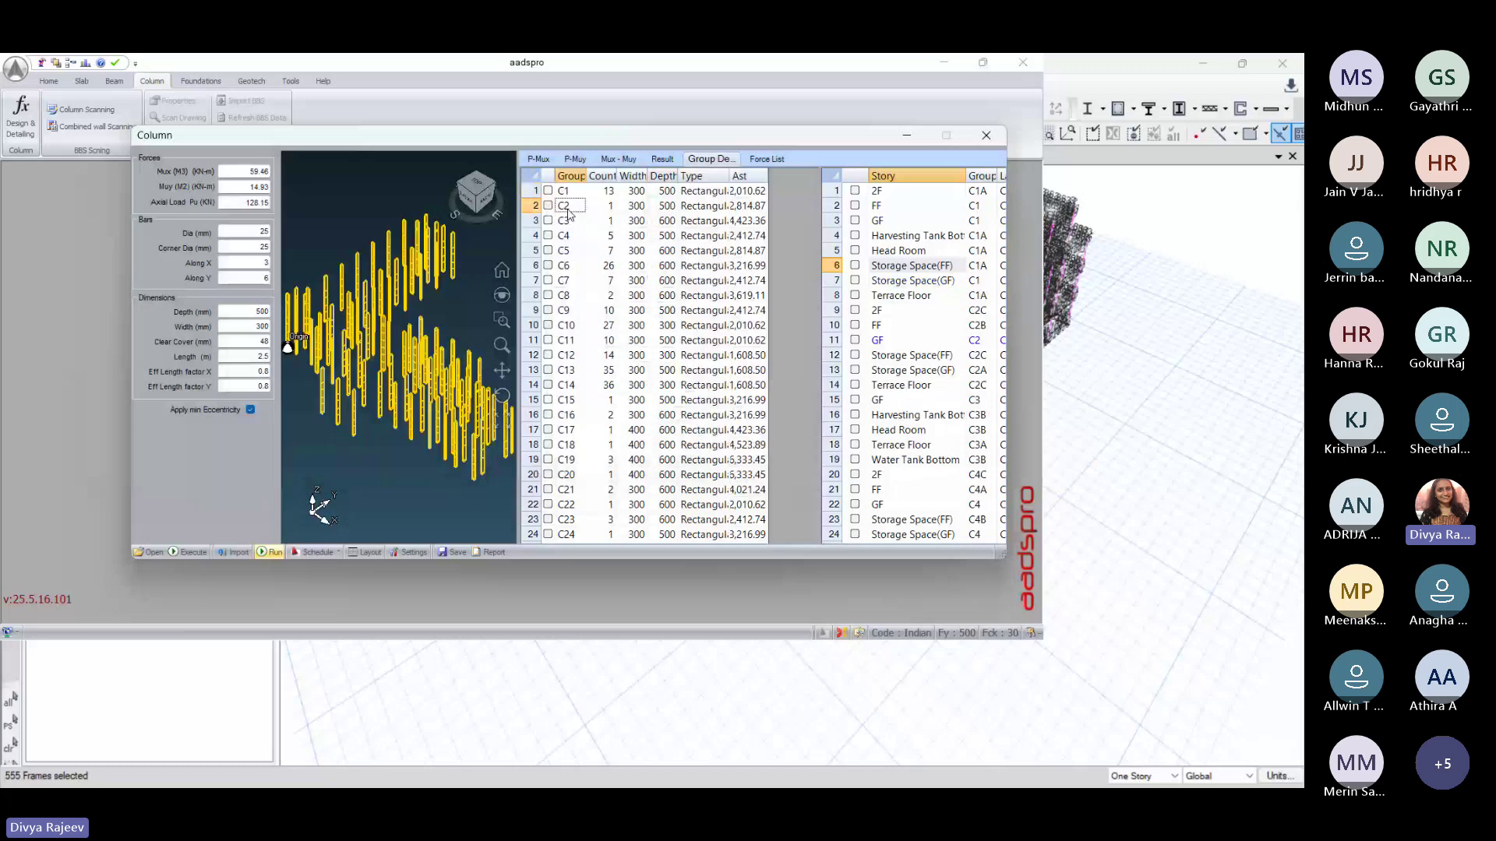
double_click(567, 208)
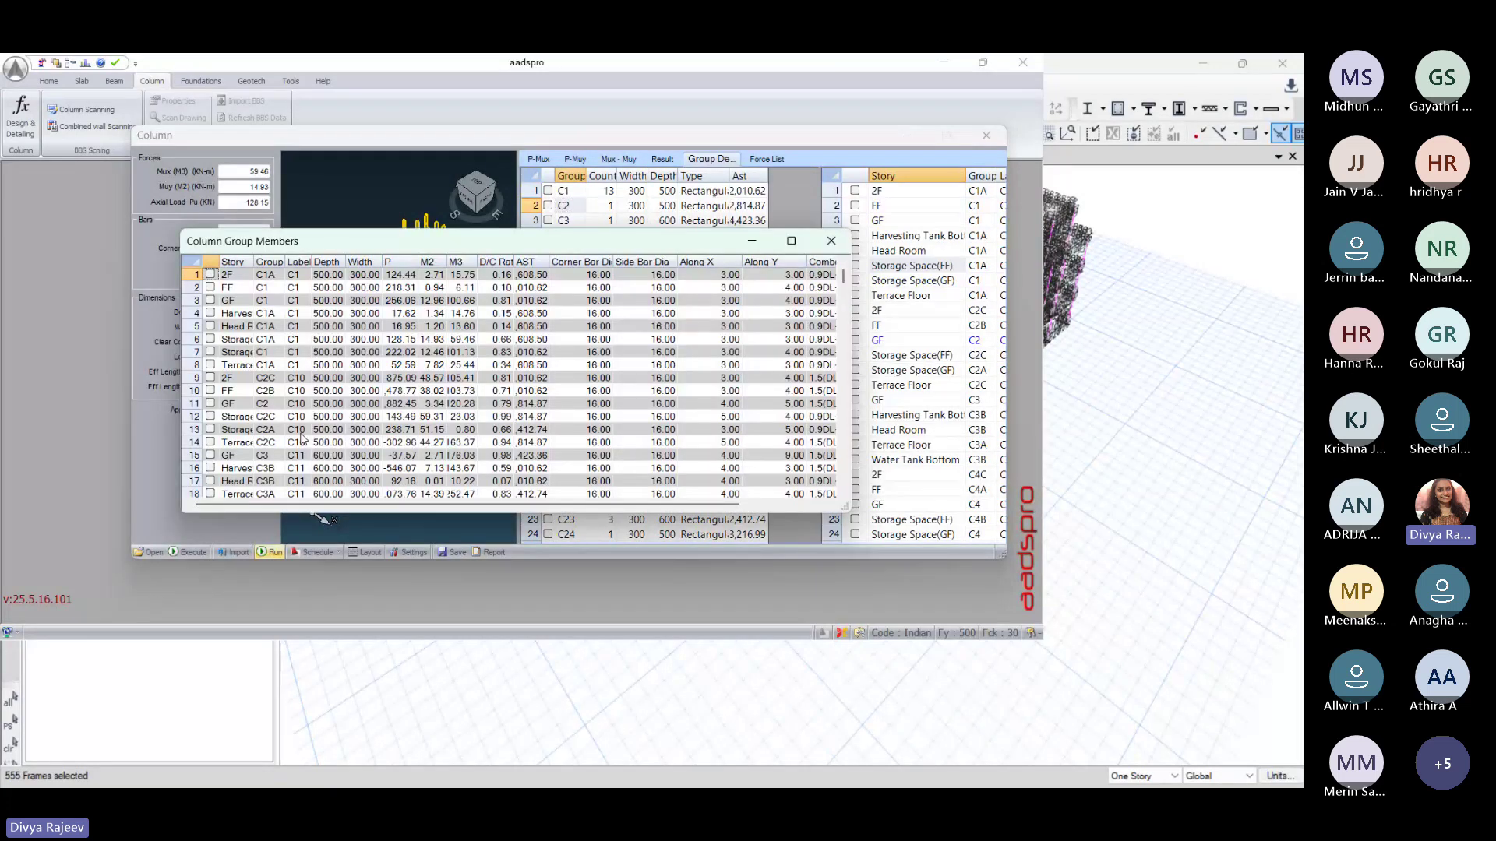
scroll(532, 331, down, 4)
scroll(532, 331, down, 14)
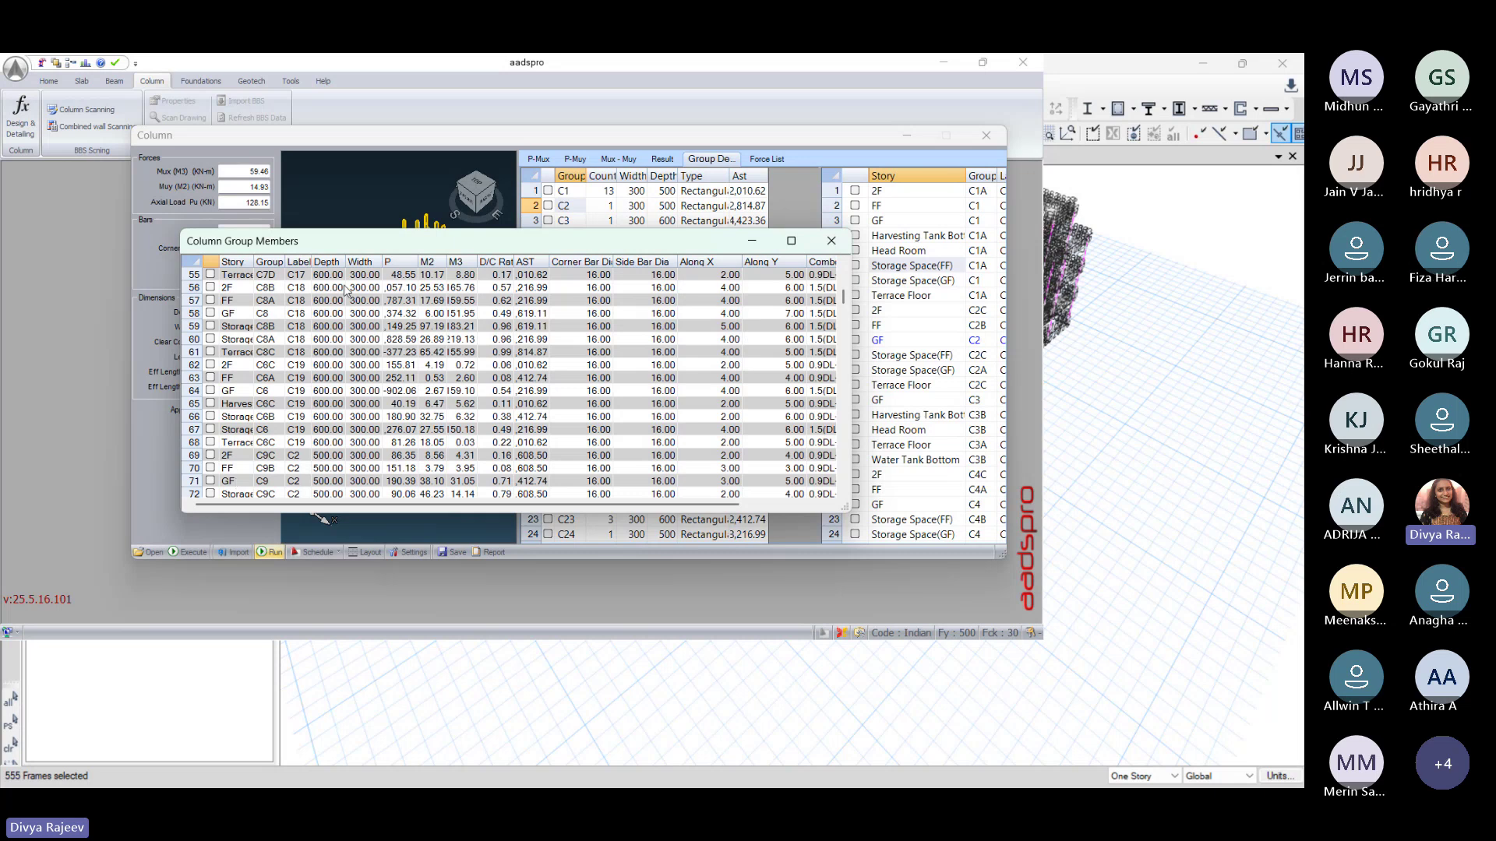
click(831, 242)
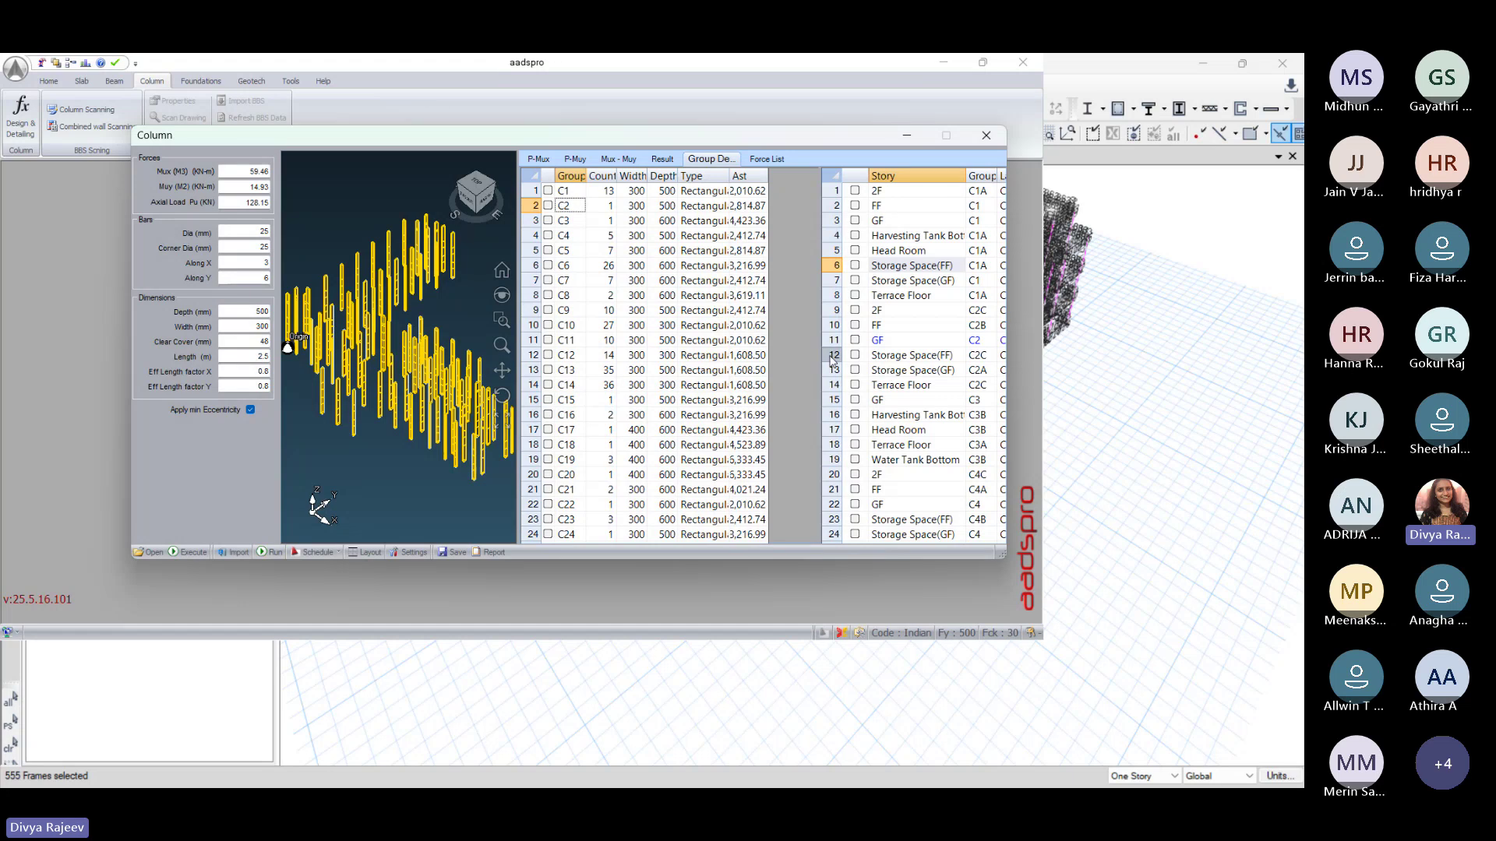
scroll(675, 401, down, 18)
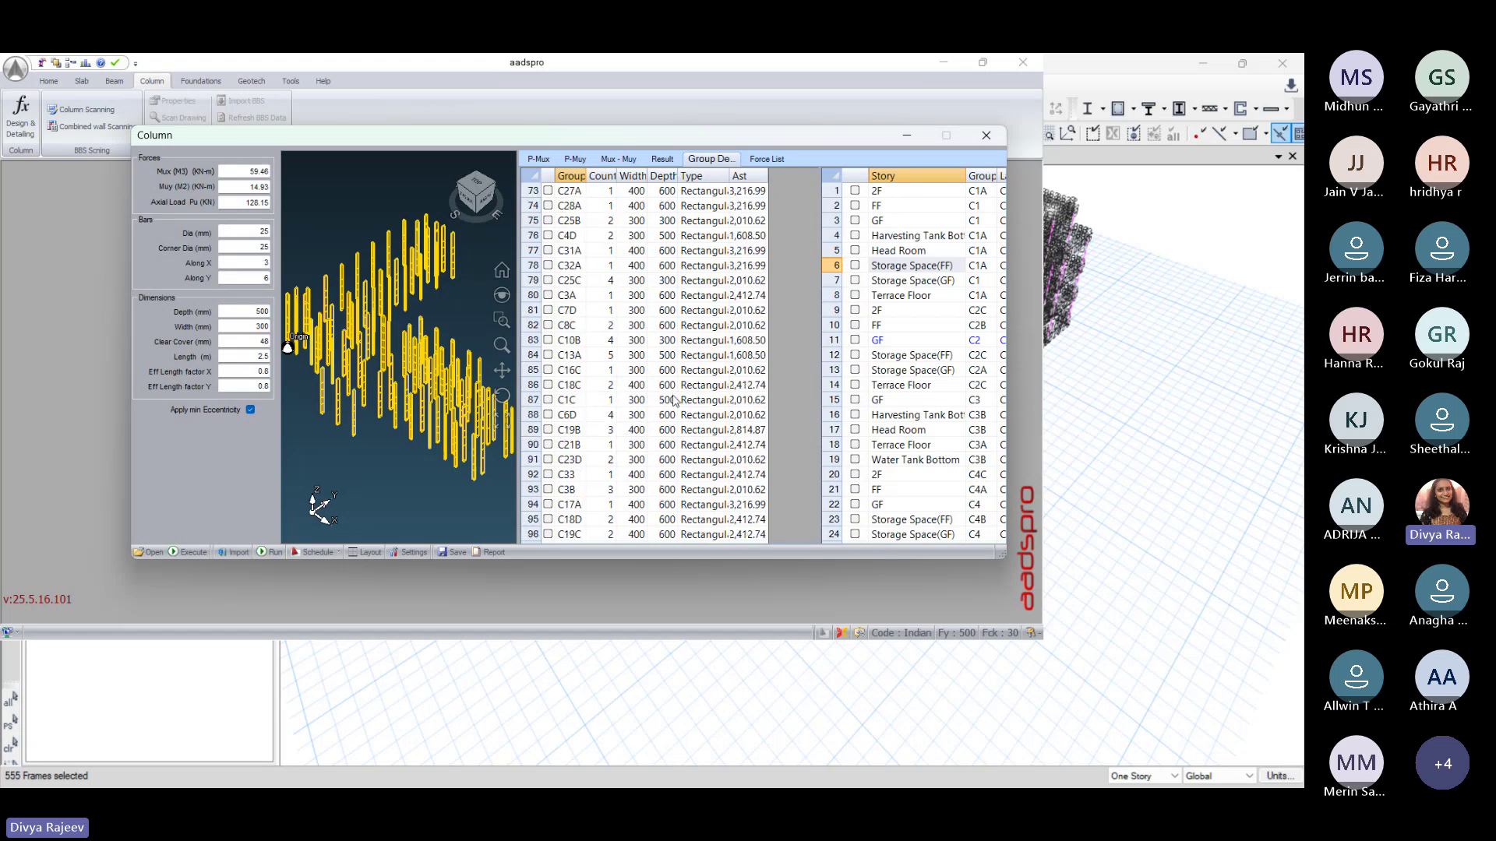
scroll(675, 401, down, 7)
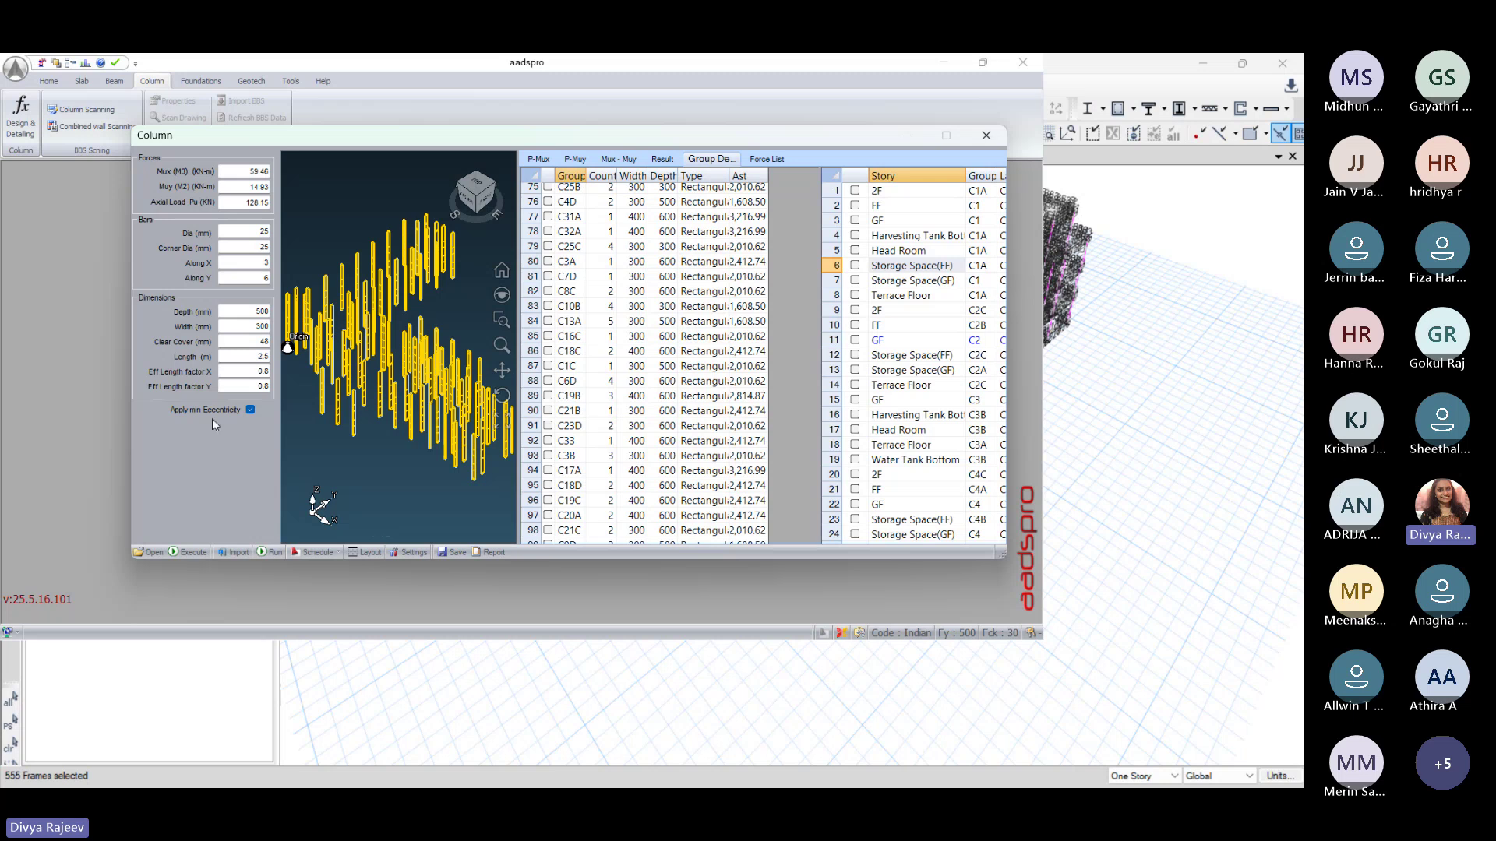
scroll(631, 436, up, 2)
scroll(631, 436, down, 2)
scroll(571, 487, up, 1)
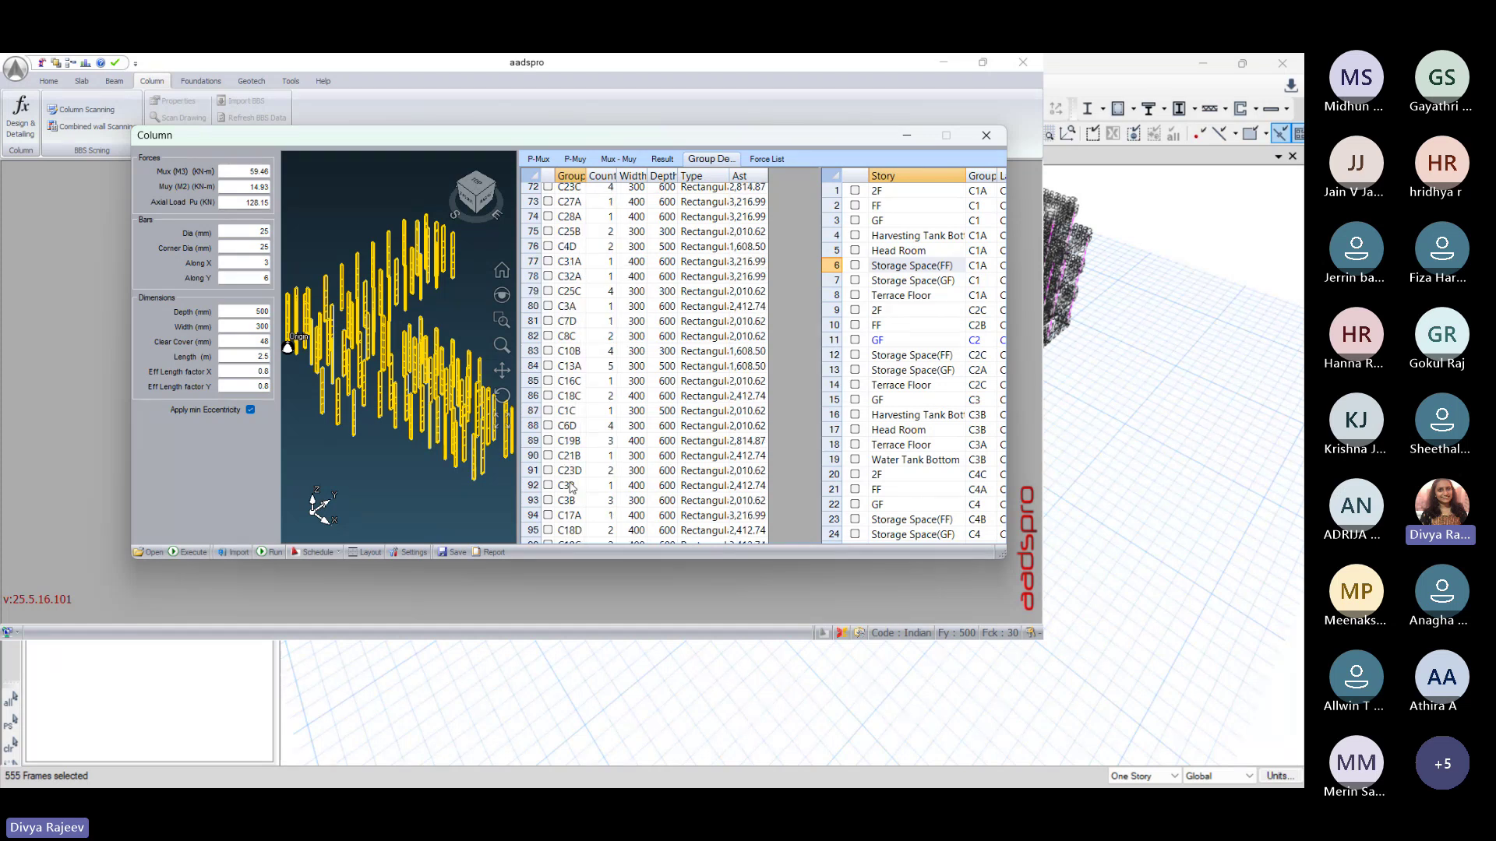
scroll(592, 315, up, 20)
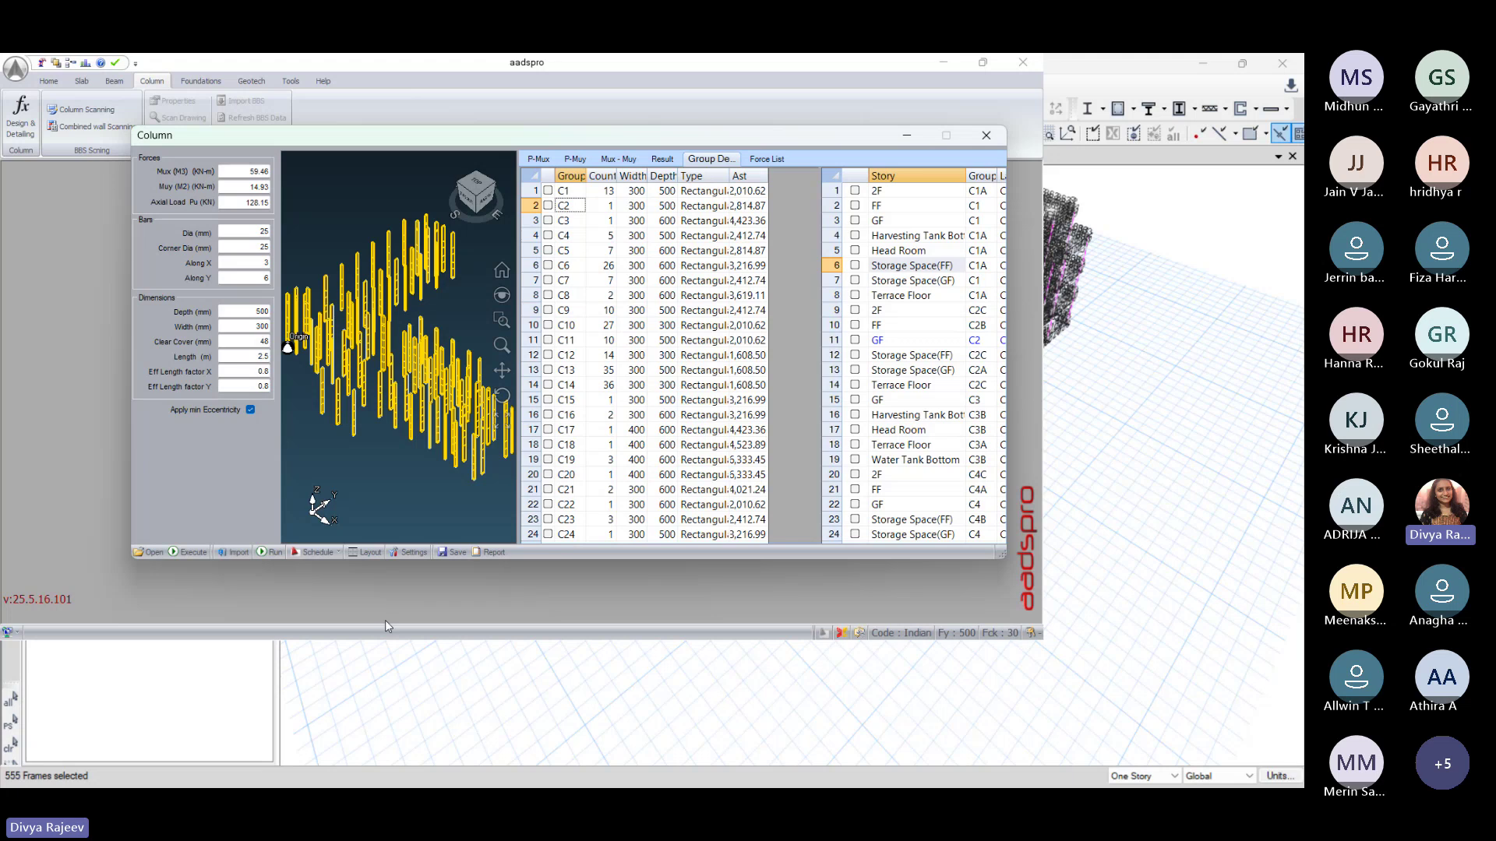
Step: Generate the column schedule and place it at a picked point in the open AutoCAD drawing Drawing1.dwg
click(339, 552)
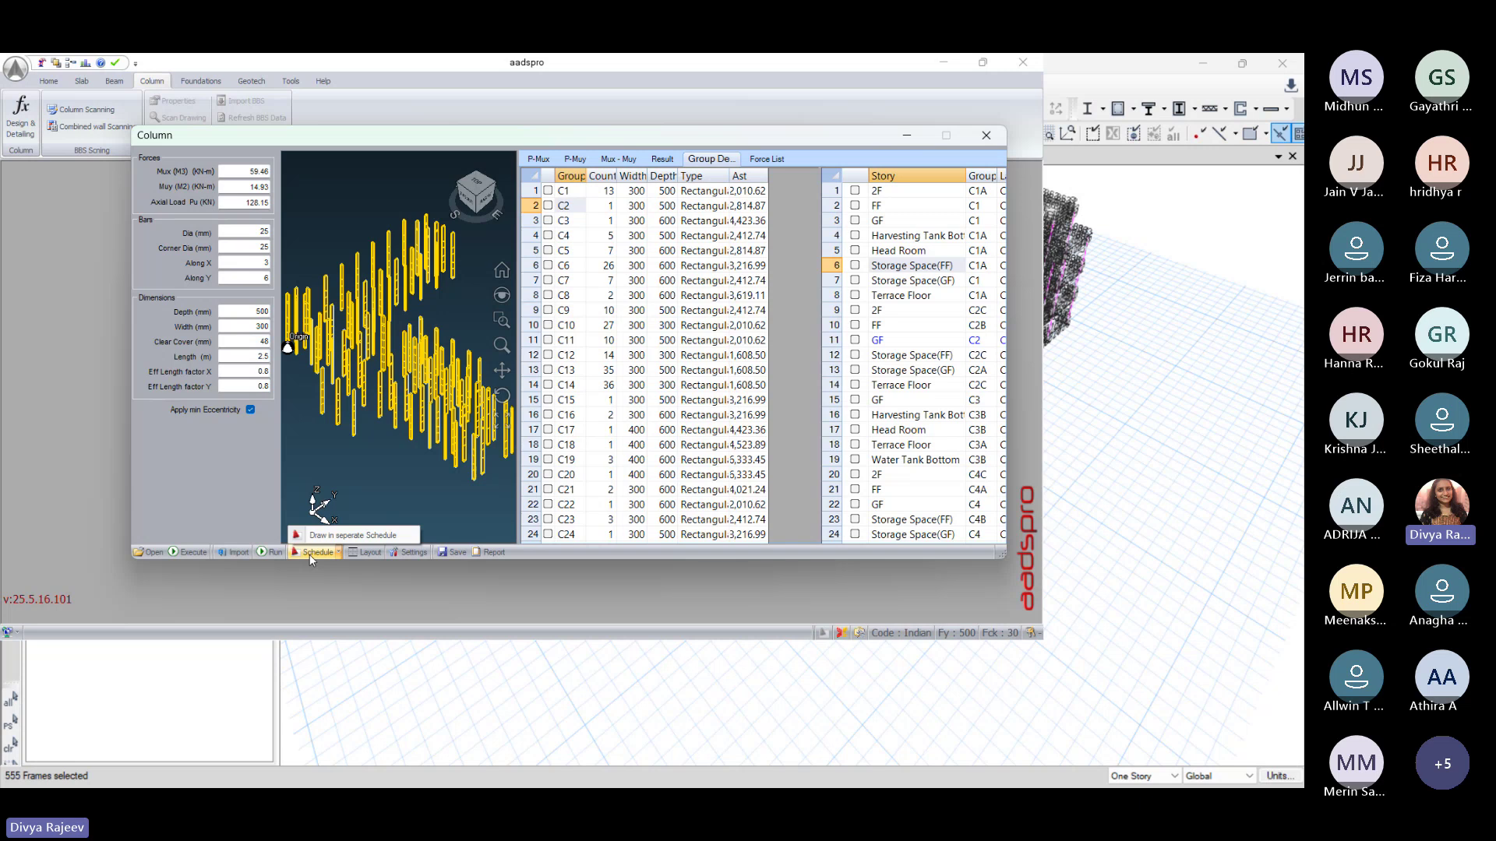
click(310, 554)
mouse_move(512, 781)
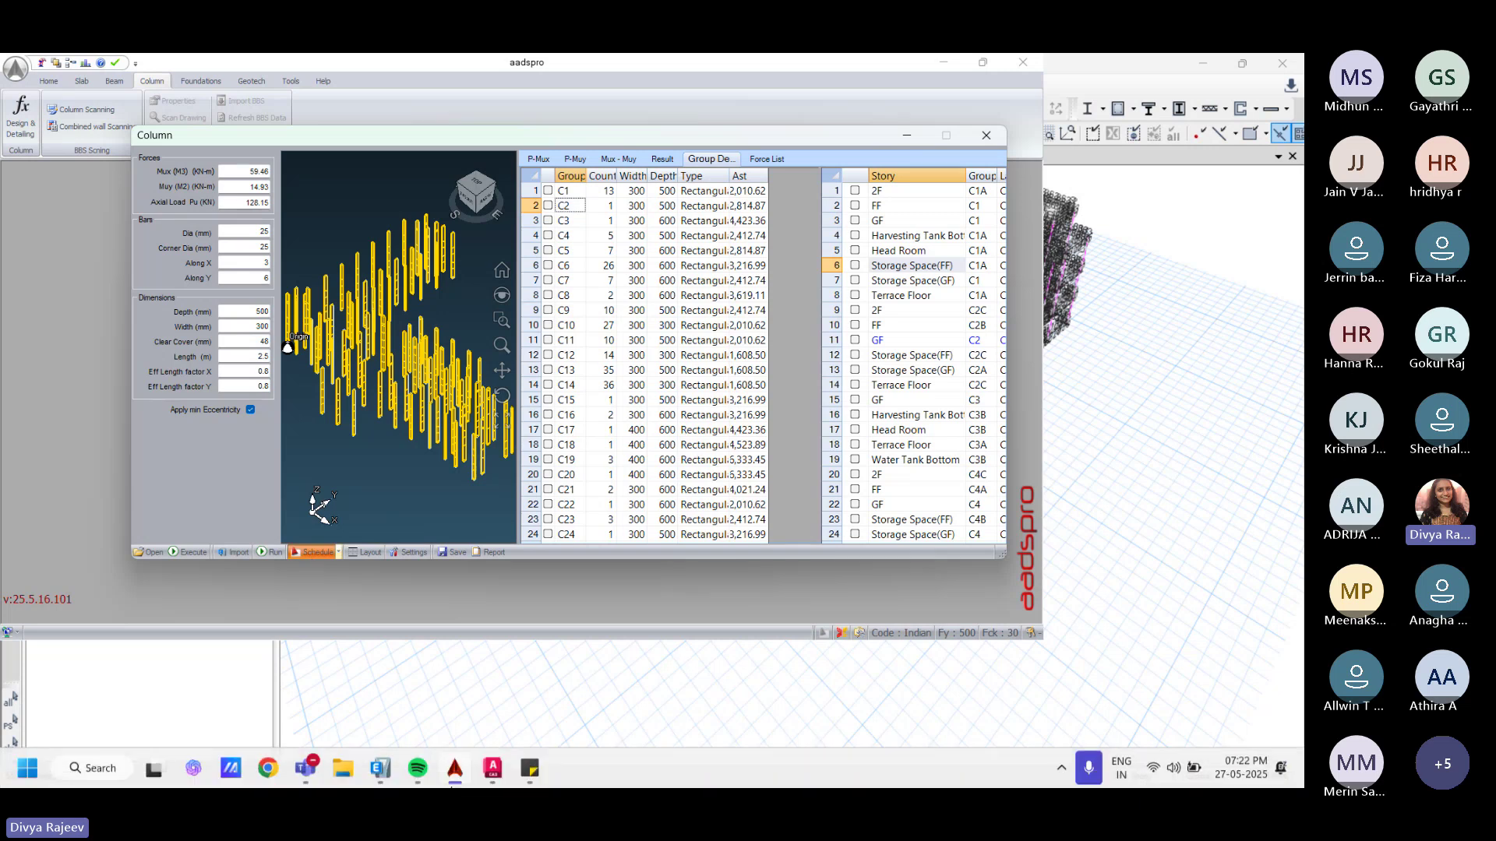
click(502, 774)
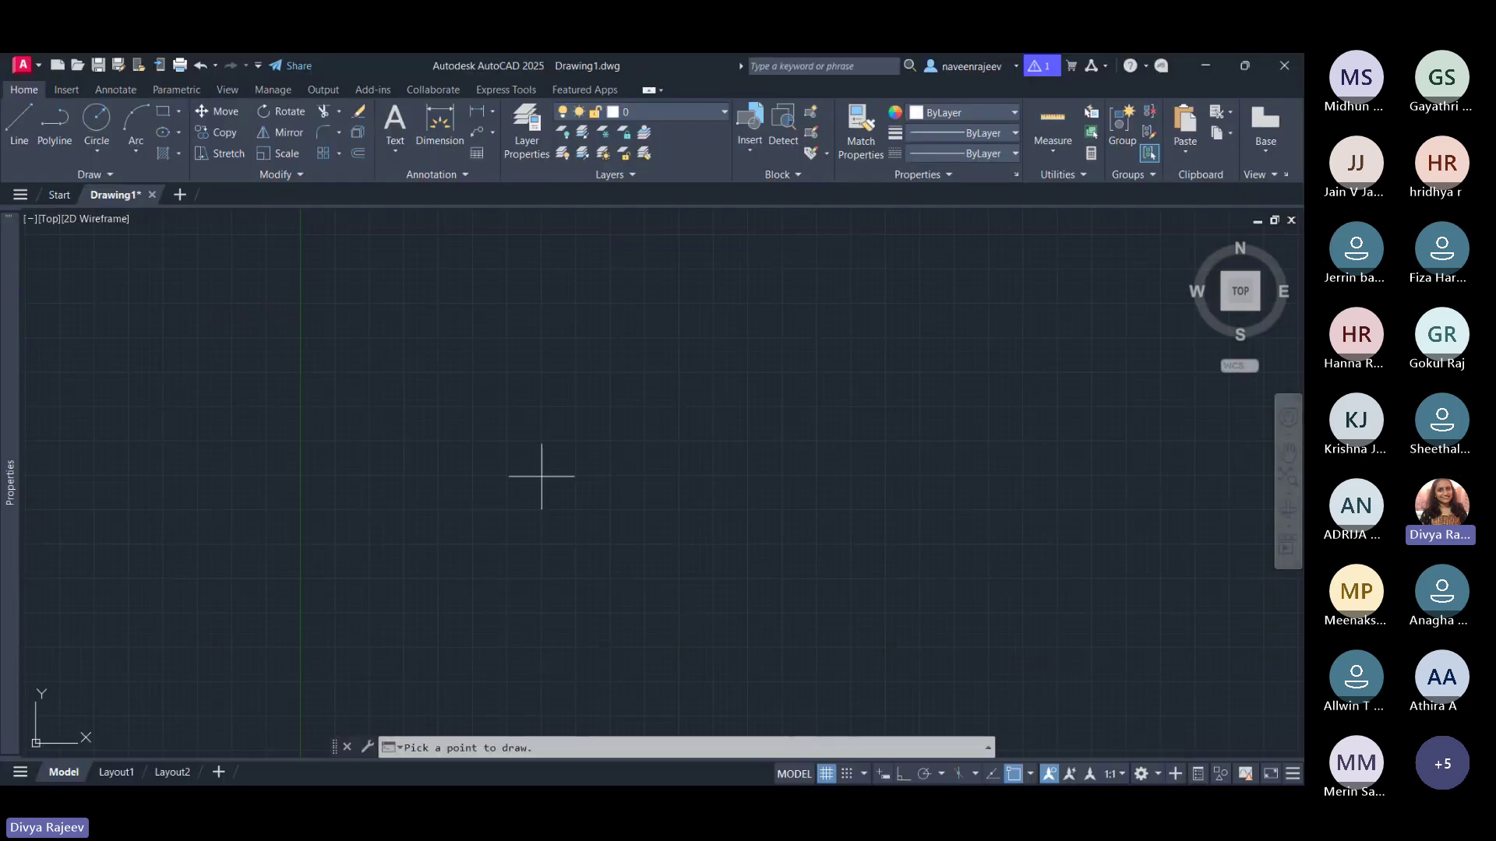
click(530, 366)
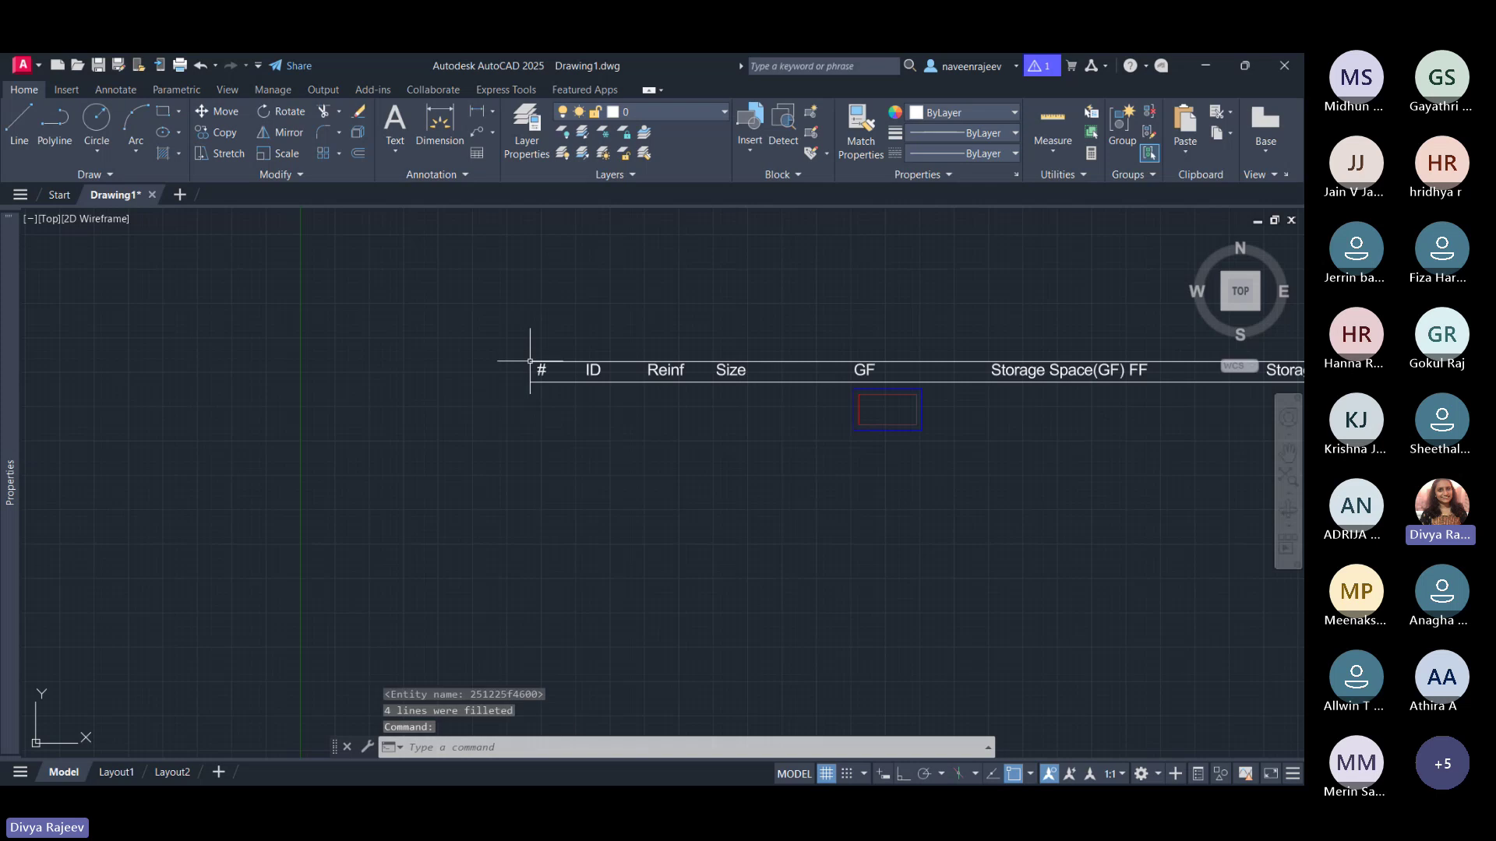
Step: Examine the drawn schedule's story headings and its first column groups for reinforcement, size and section details
scroll(400, 366, down, 4)
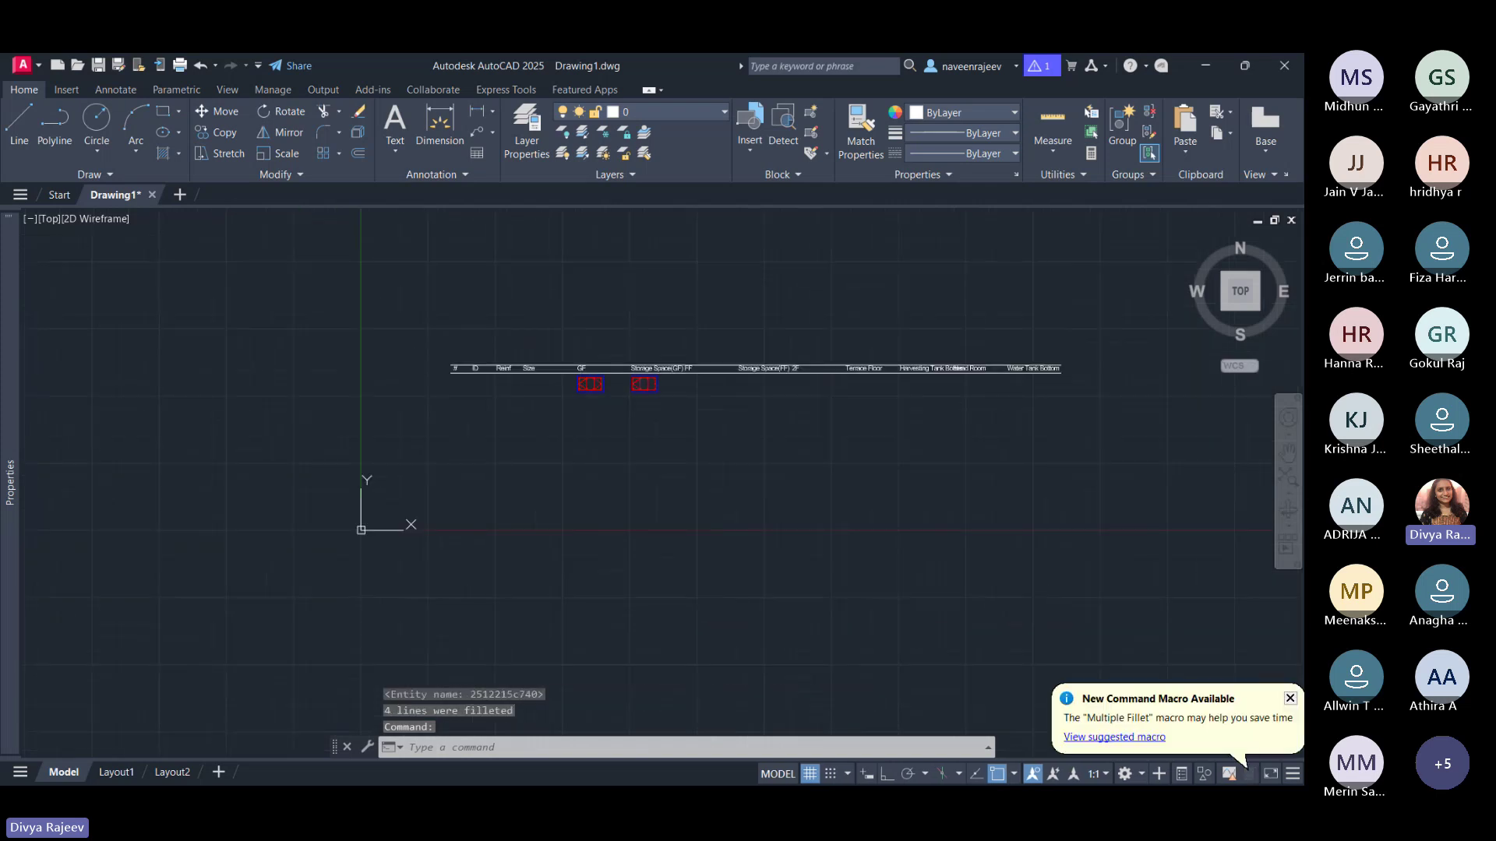
scroll(600, 400, up, 2)
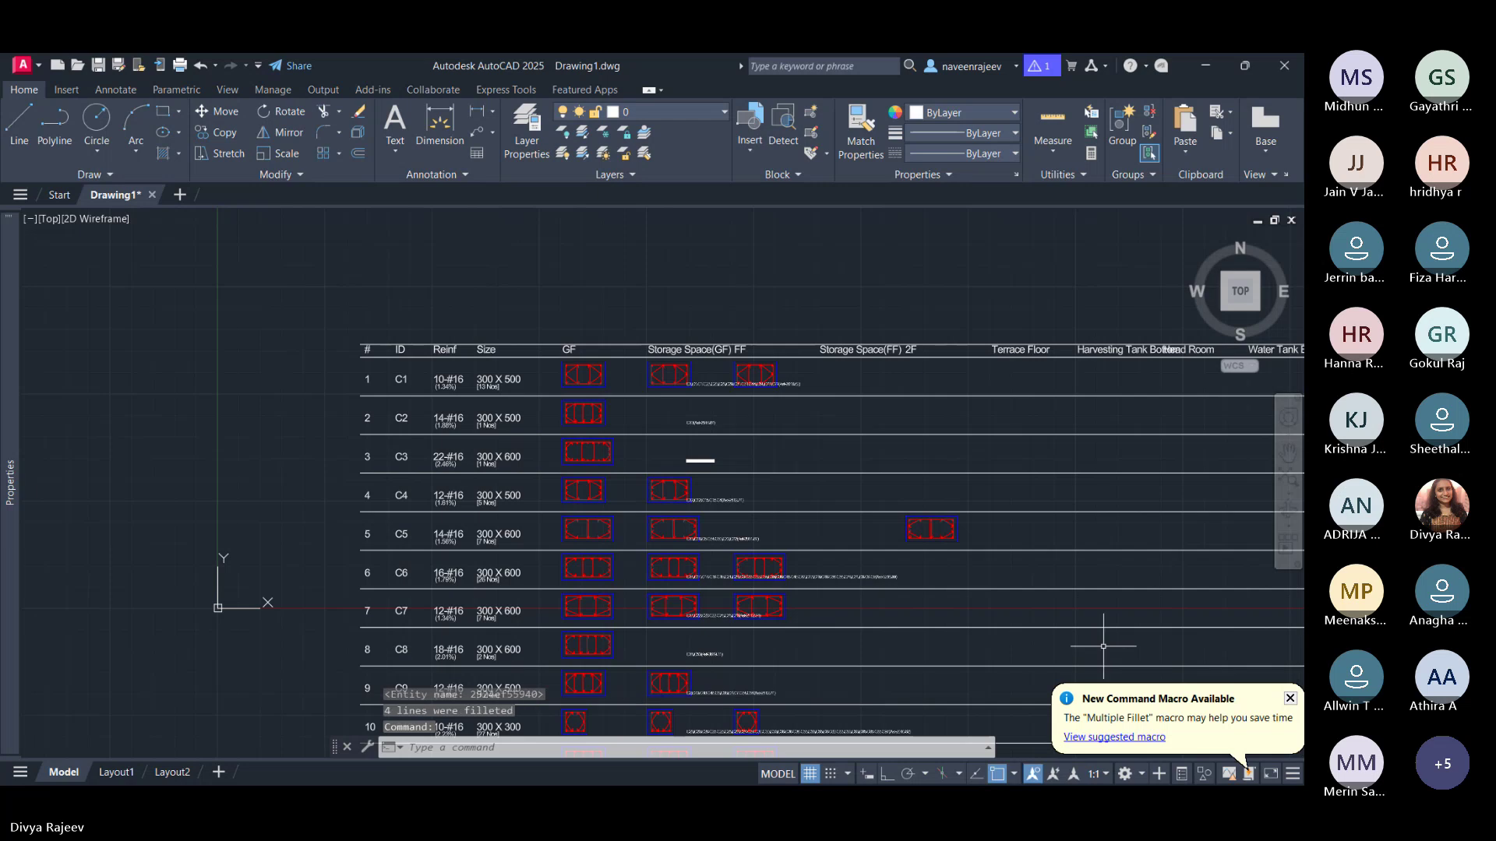
scroll(705, 311, down, 3)
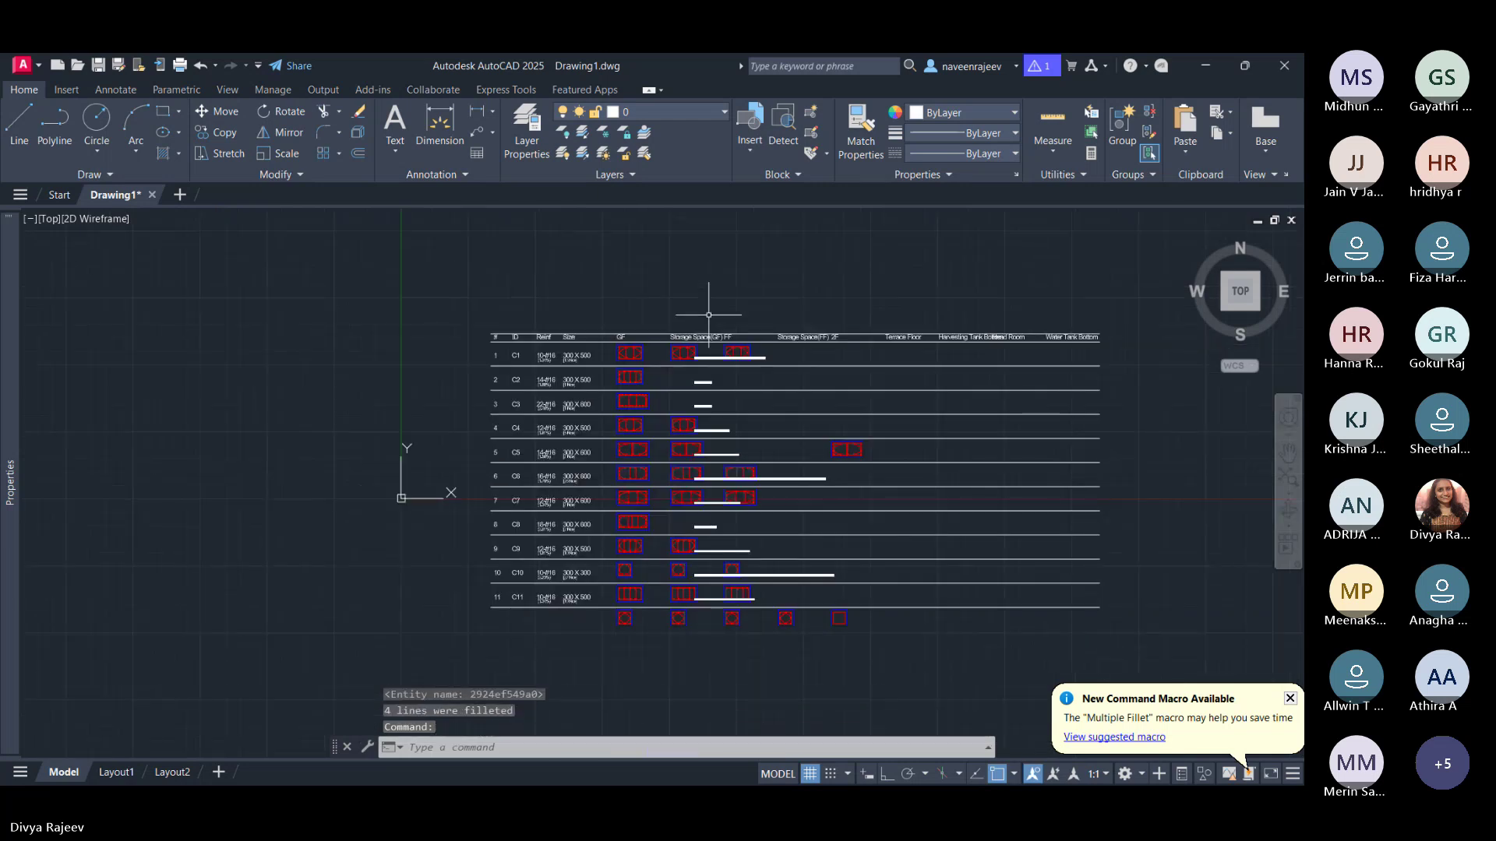
scroll(708, 315, down, 2)
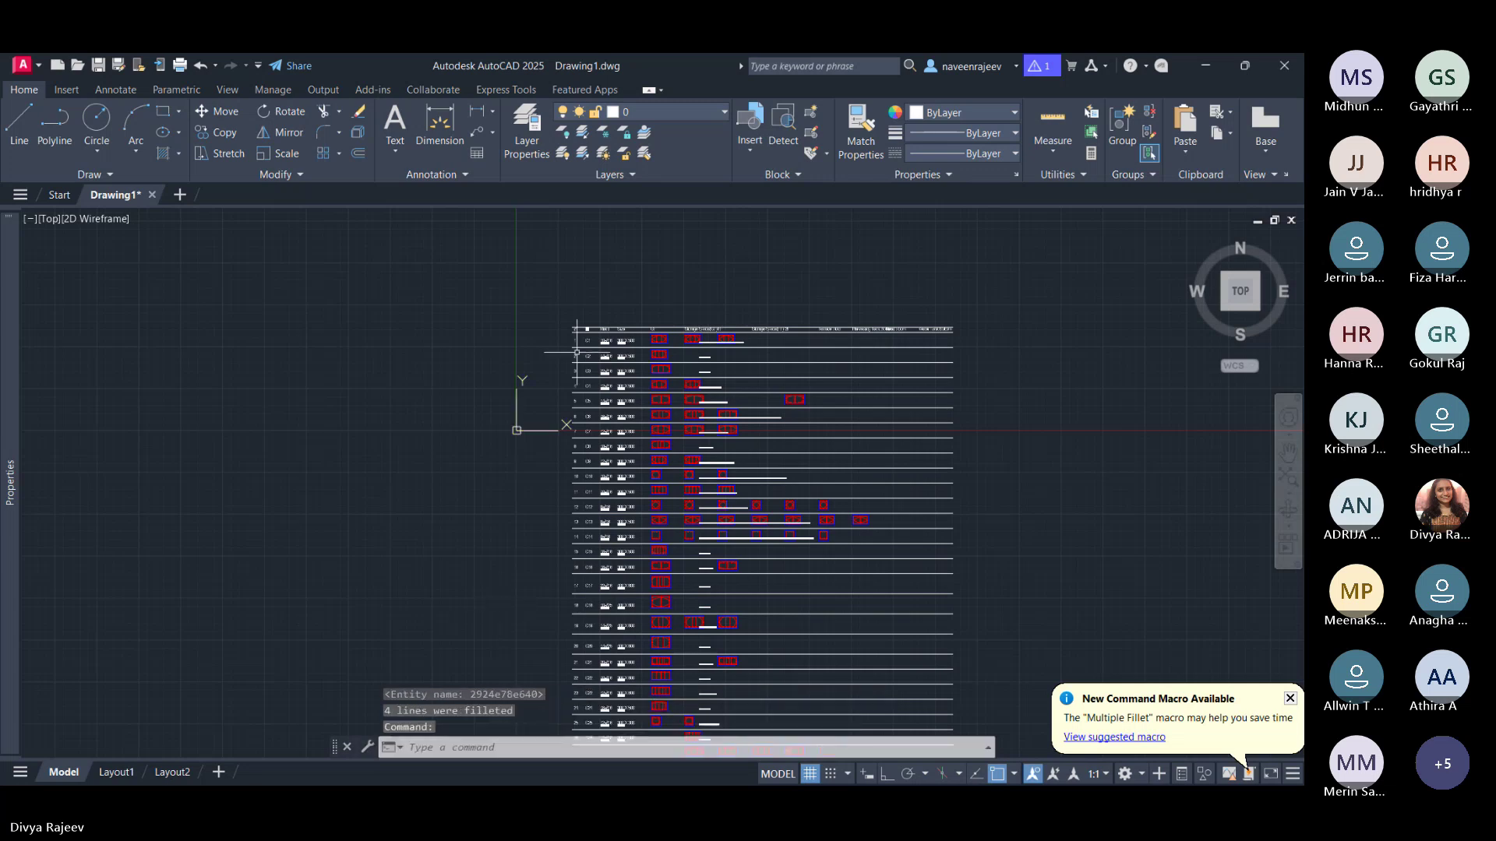
scroll(590, 348, up, 8)
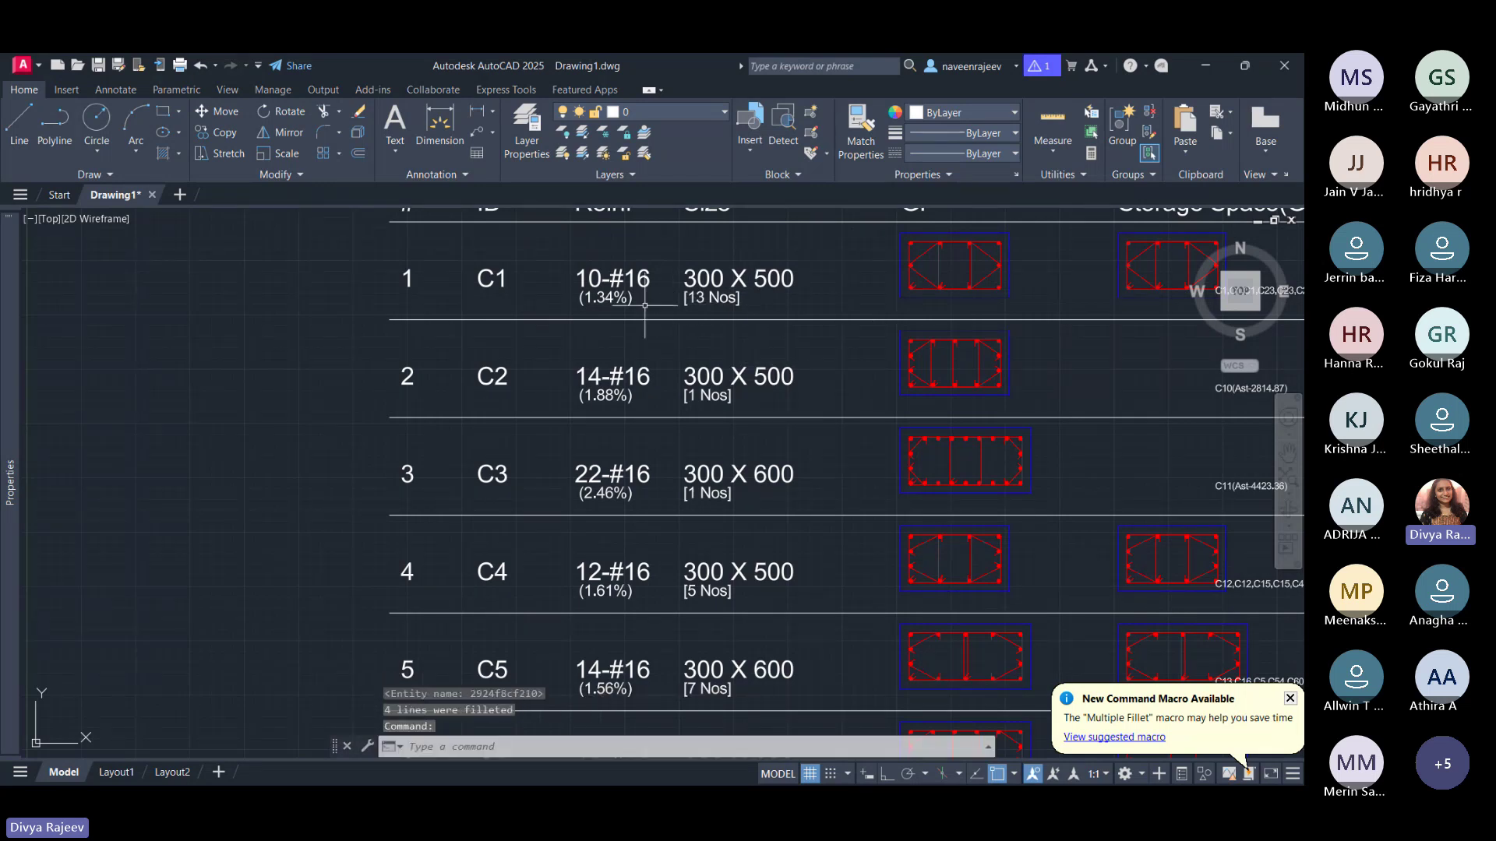
scroll(645, 305, down, 4)
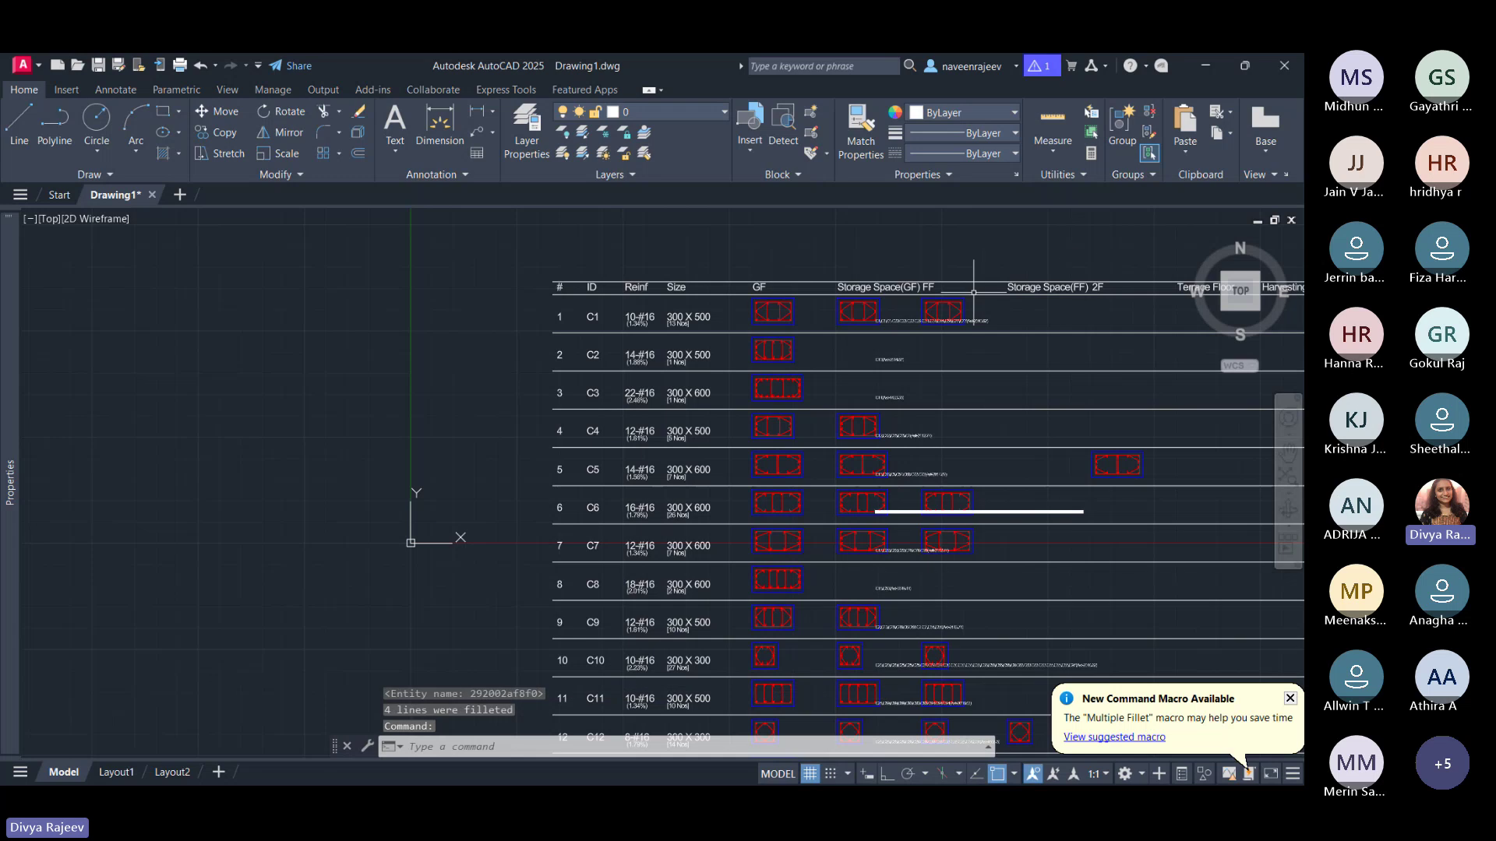
scroll(1062, 240, right, 5)
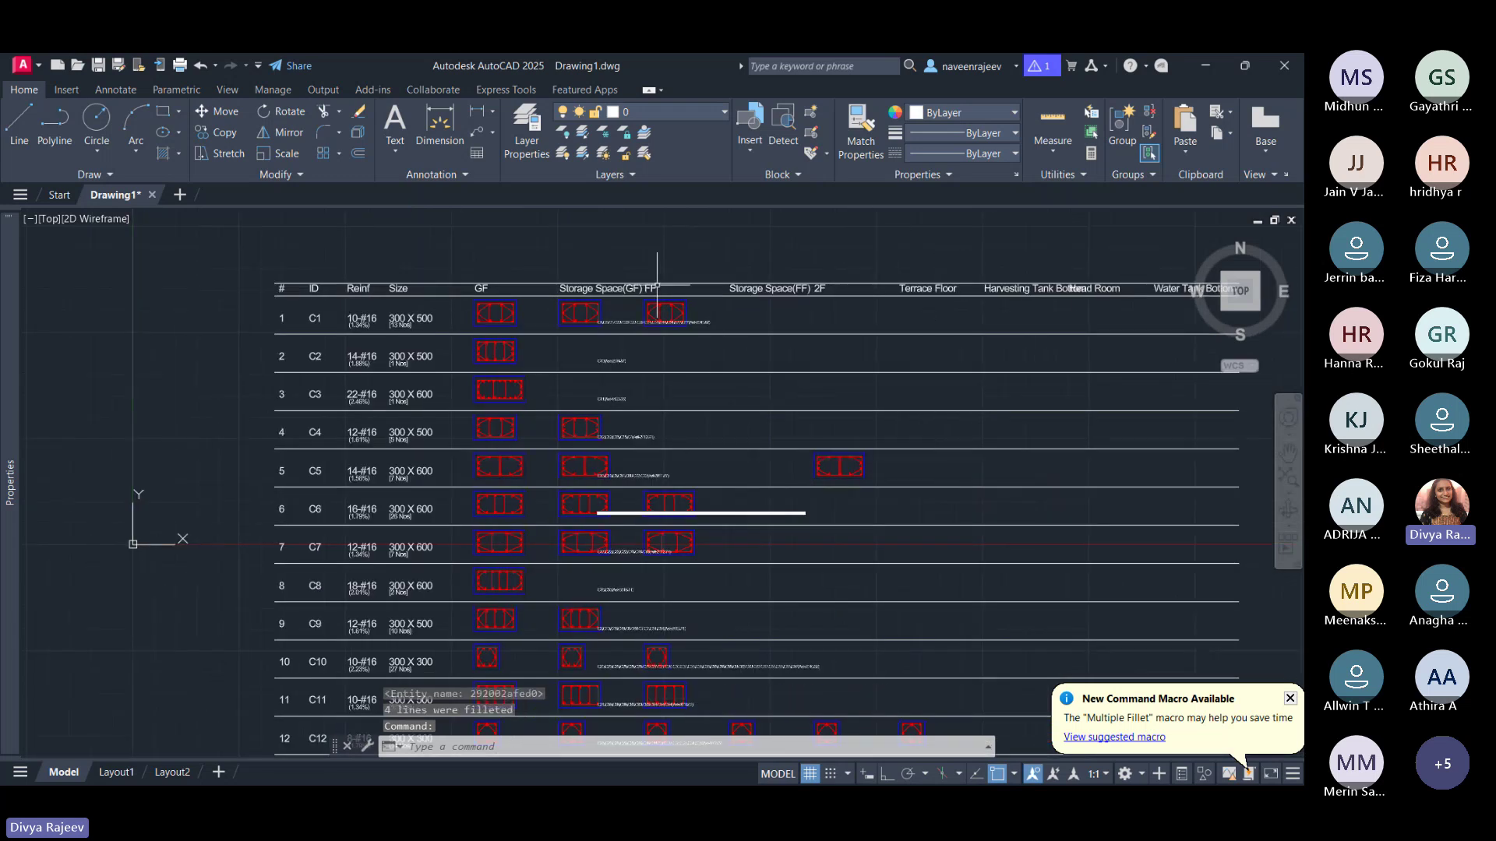
scroll(420, 319, up, 4)
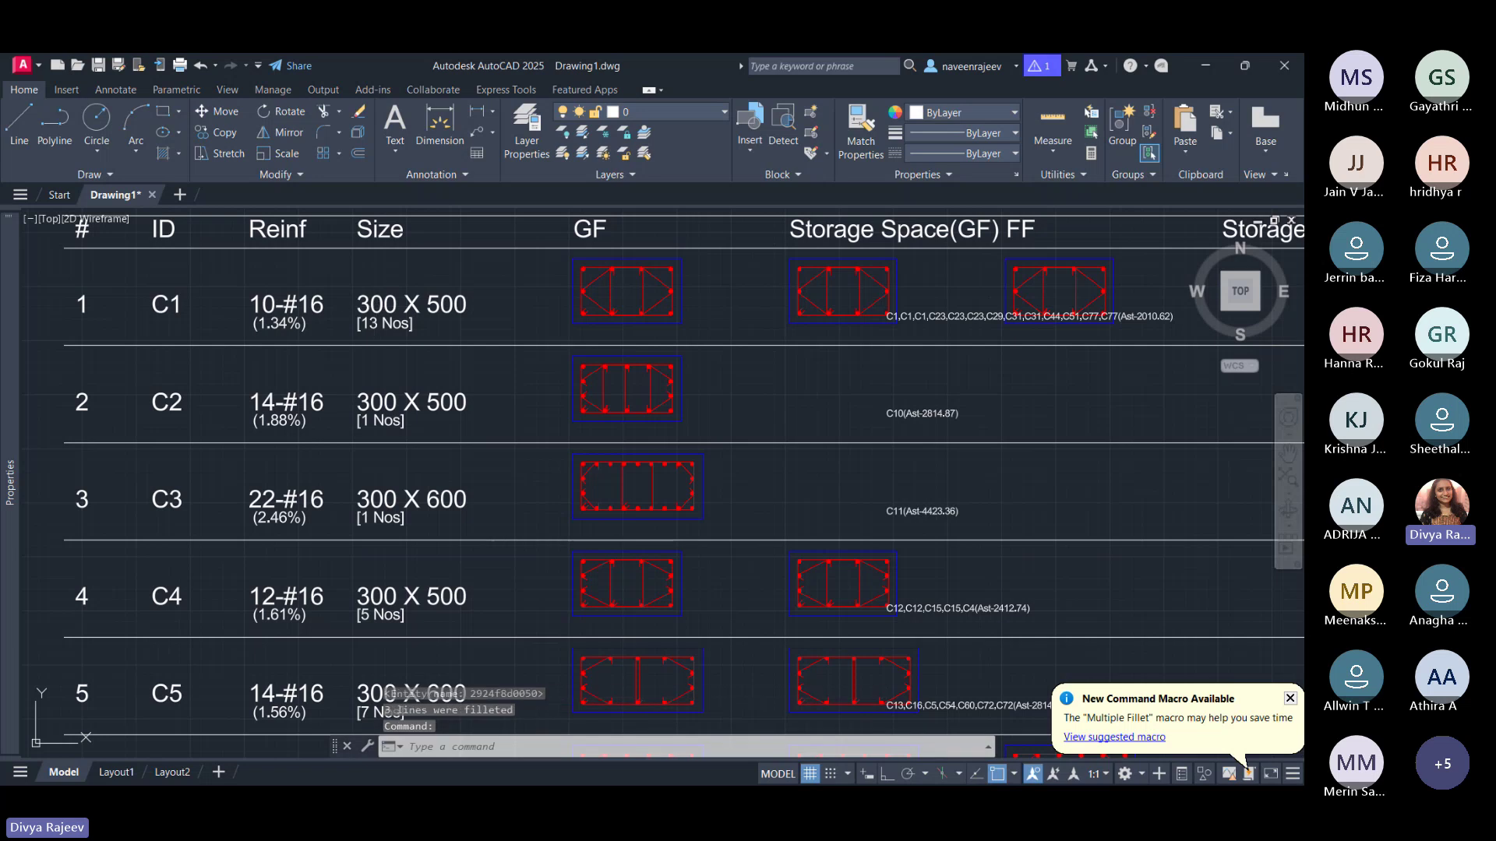
Step: Examine the schedule's further rows, including the section detail of group C28 and the member labels listed beside group C9B
scroll(390, 321, down, 2)
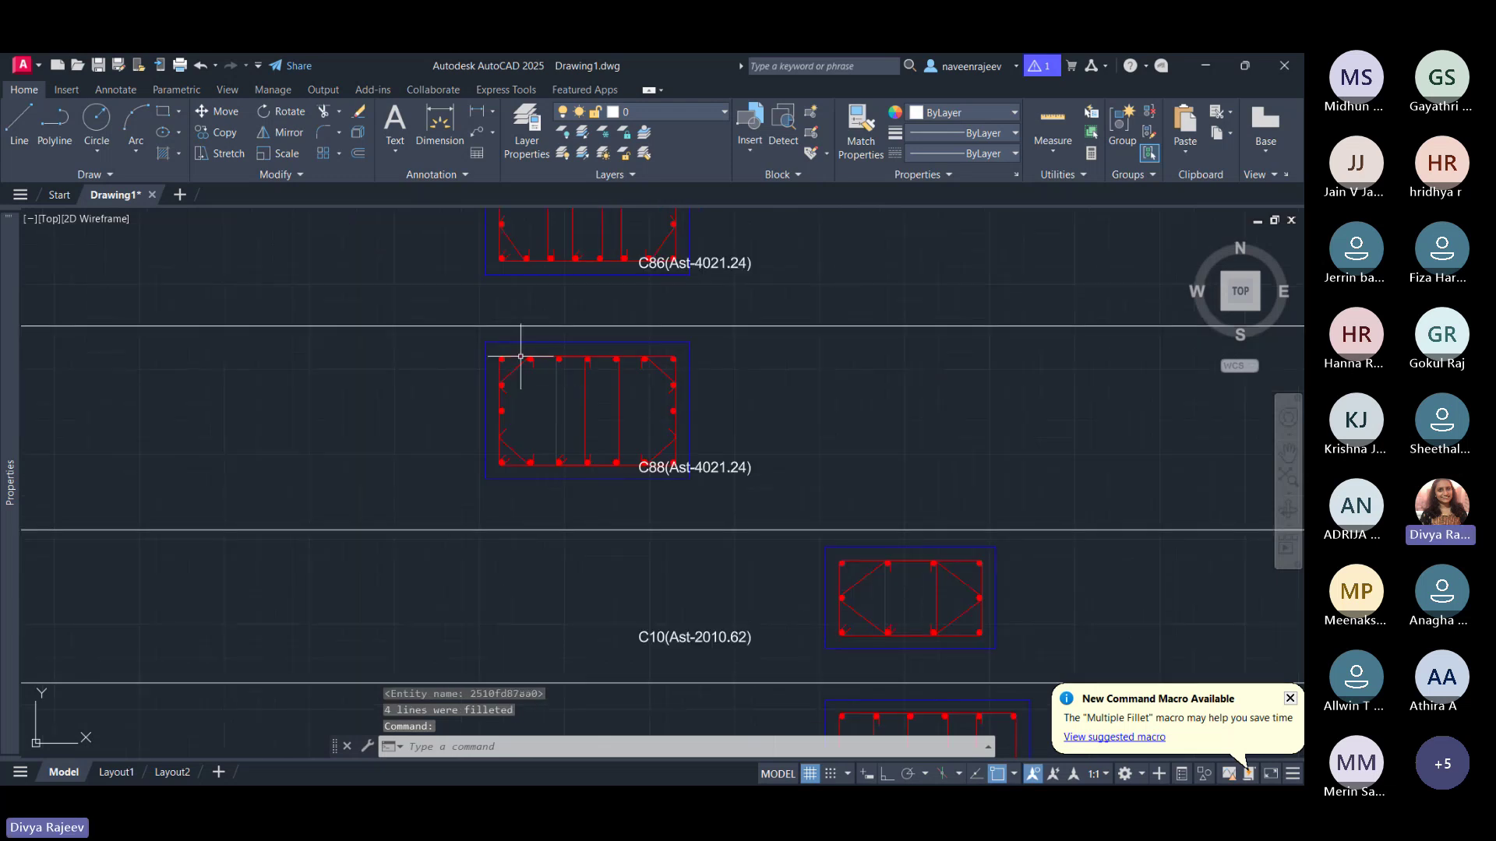
scroll(545, 410, up, 3)
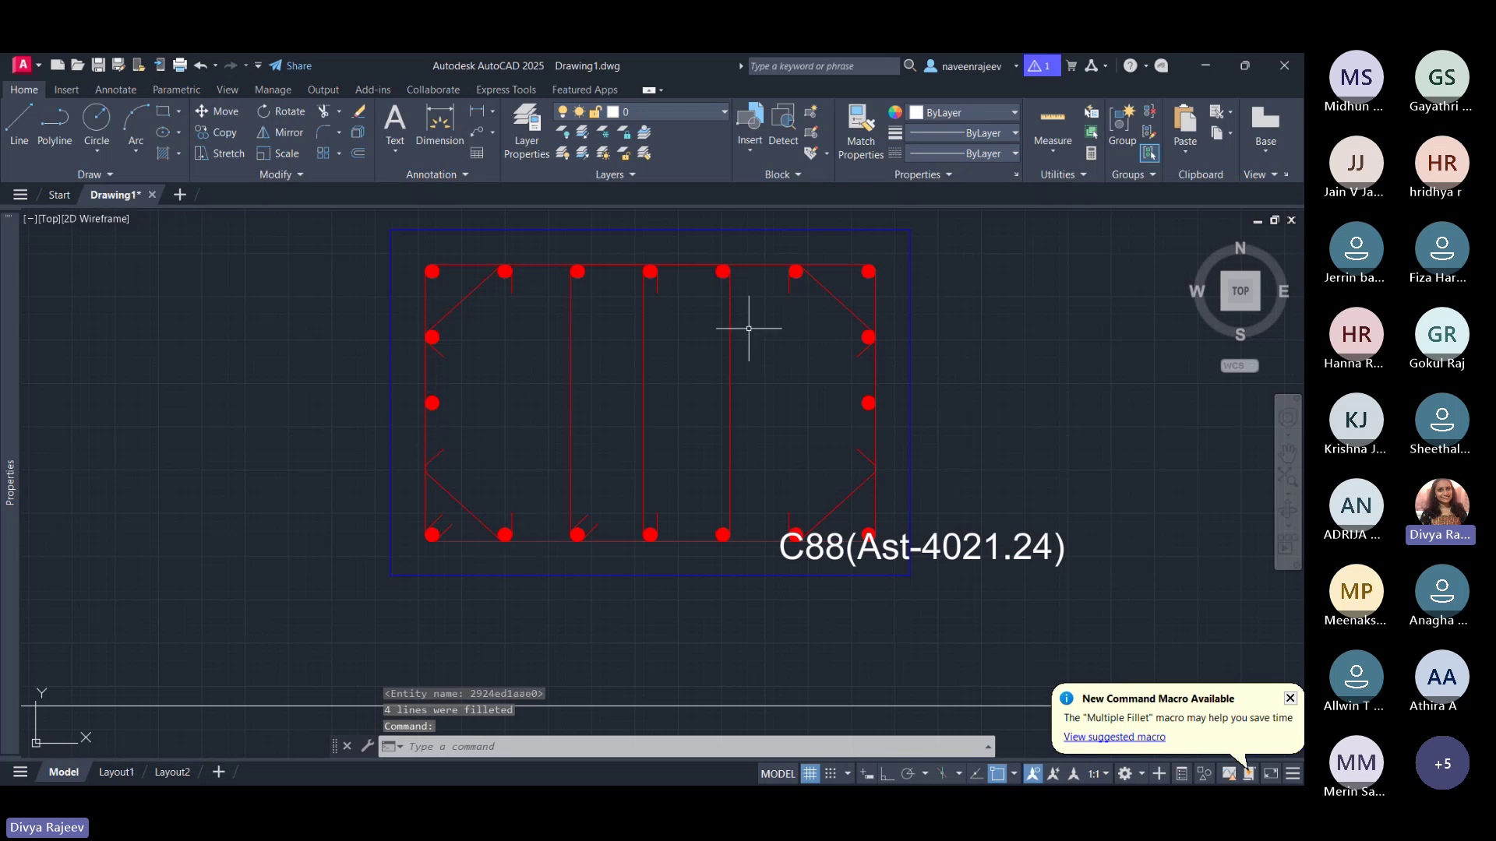
scroll(727, 444, down, 5)
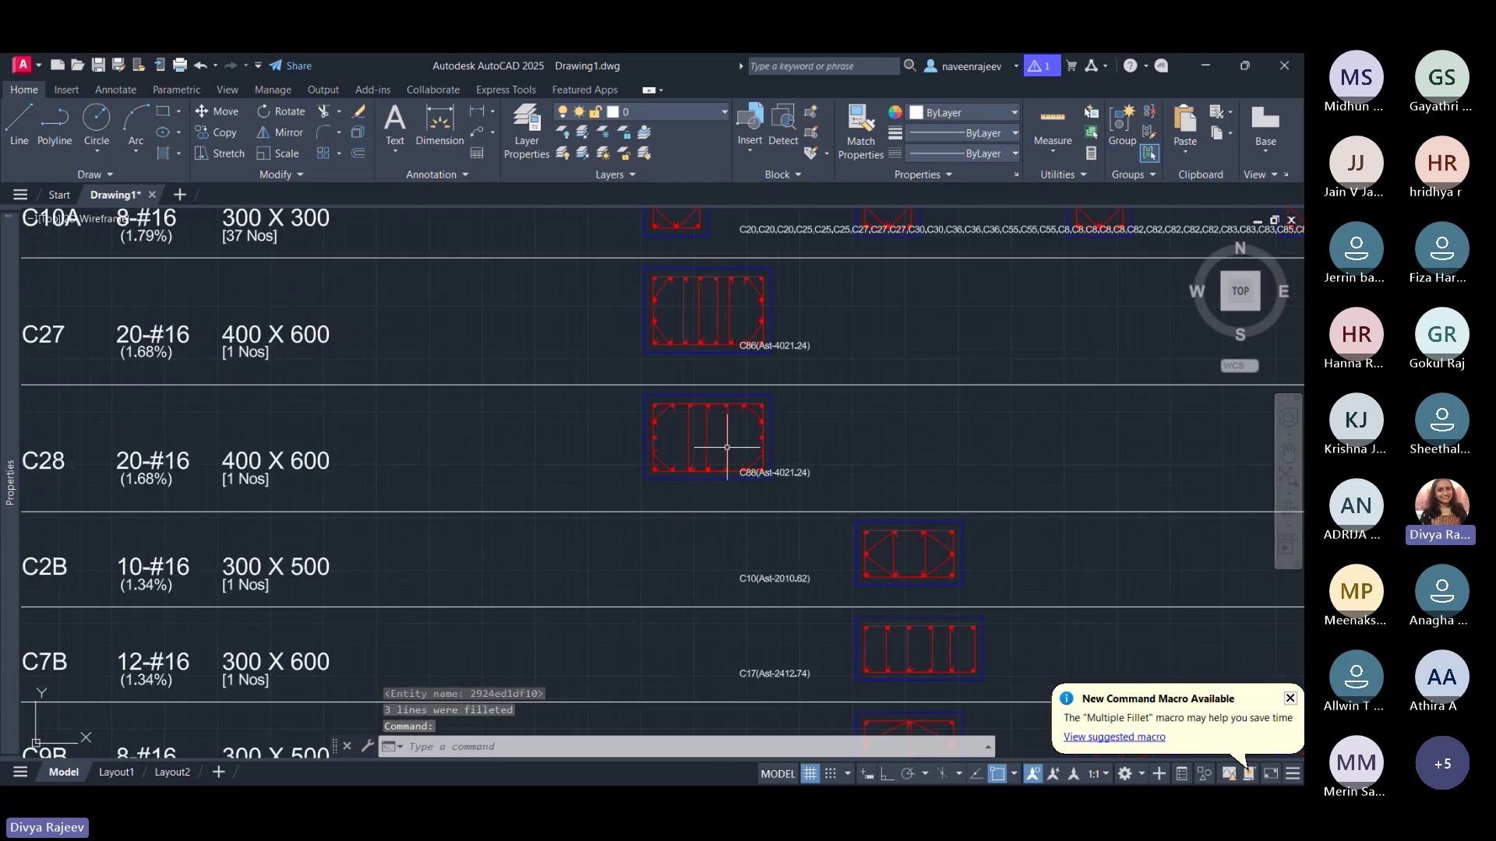
scroll(726, 447, down, 6)
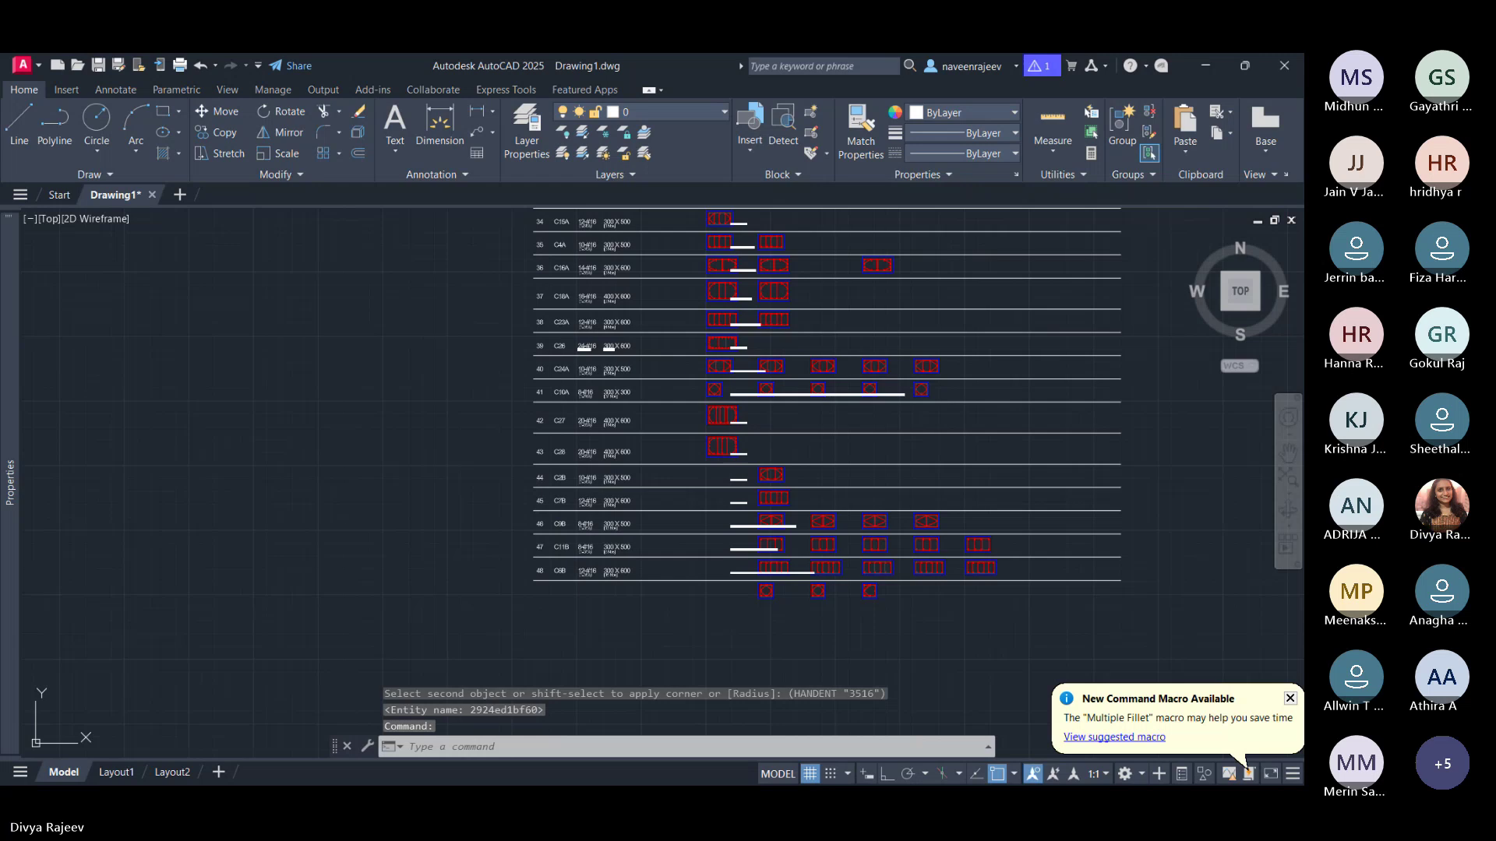
scroll(782, 586, up, 2)
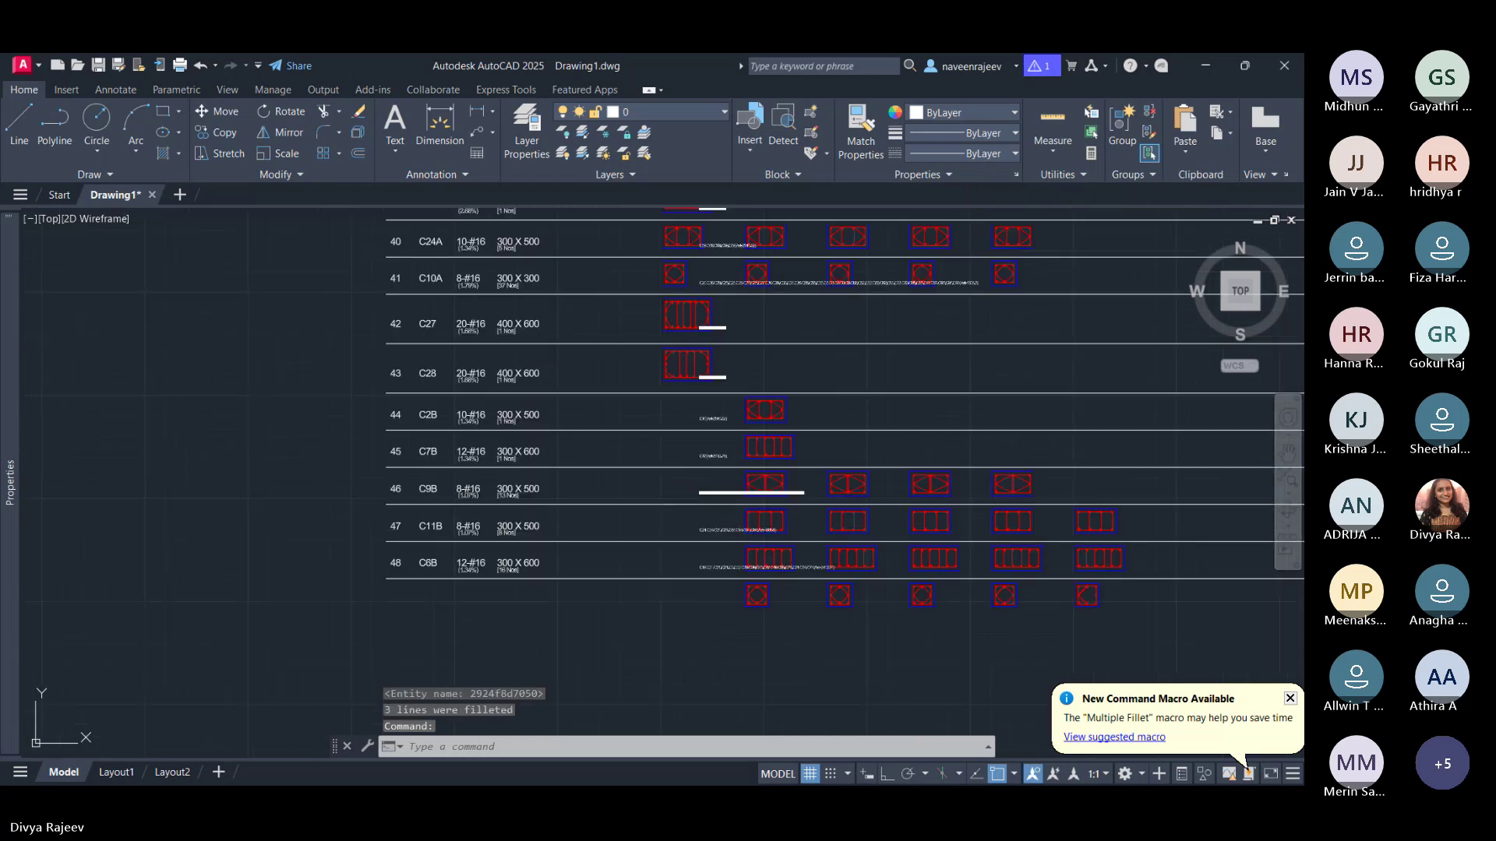
scroll(639, 505, up, 6)
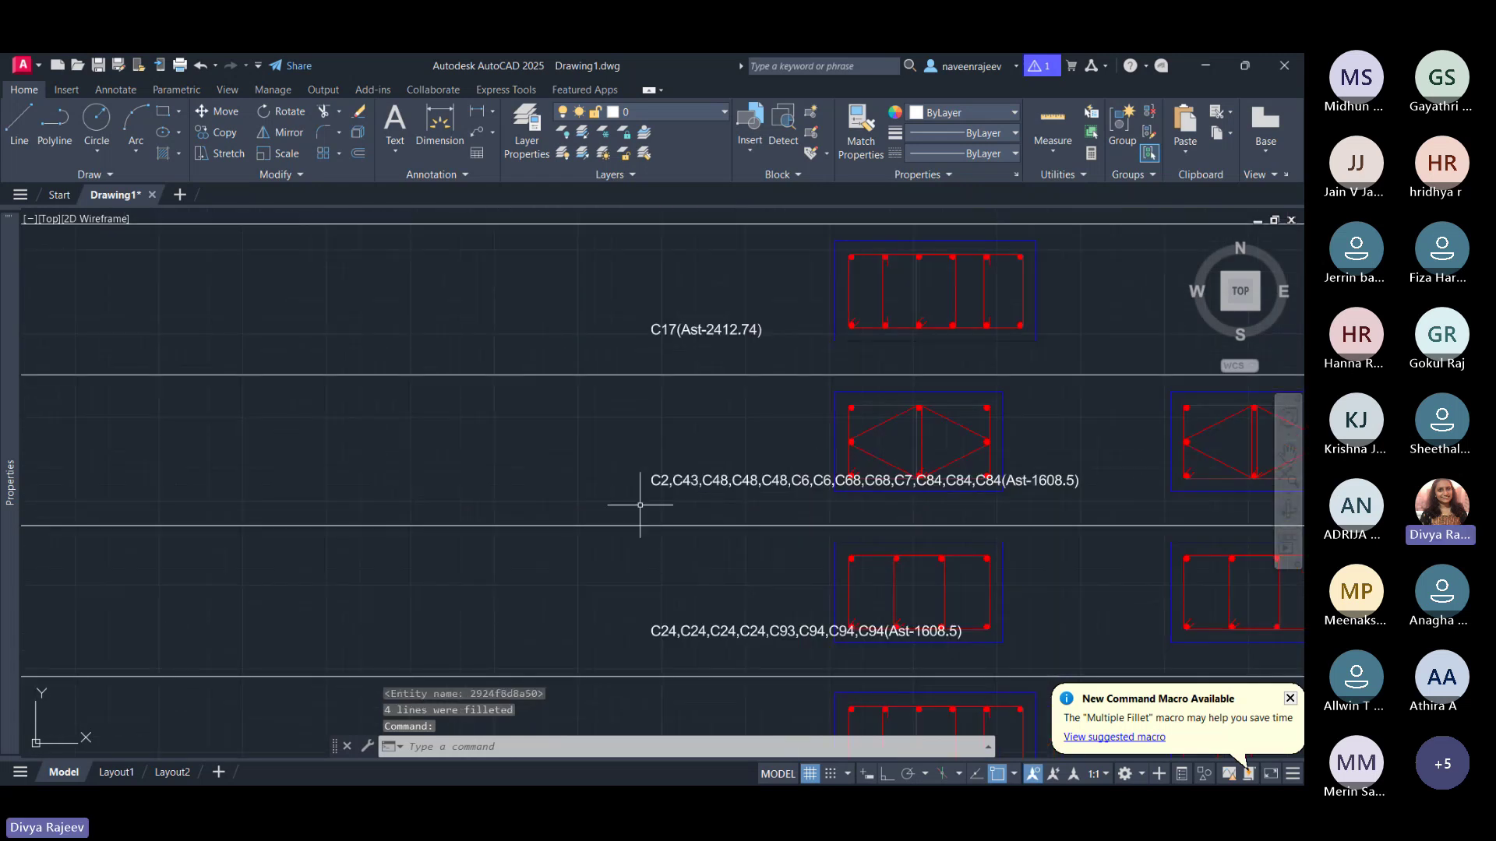
click(708, 481)
click(716, 481)
click(634, 524)
click(683, 480)
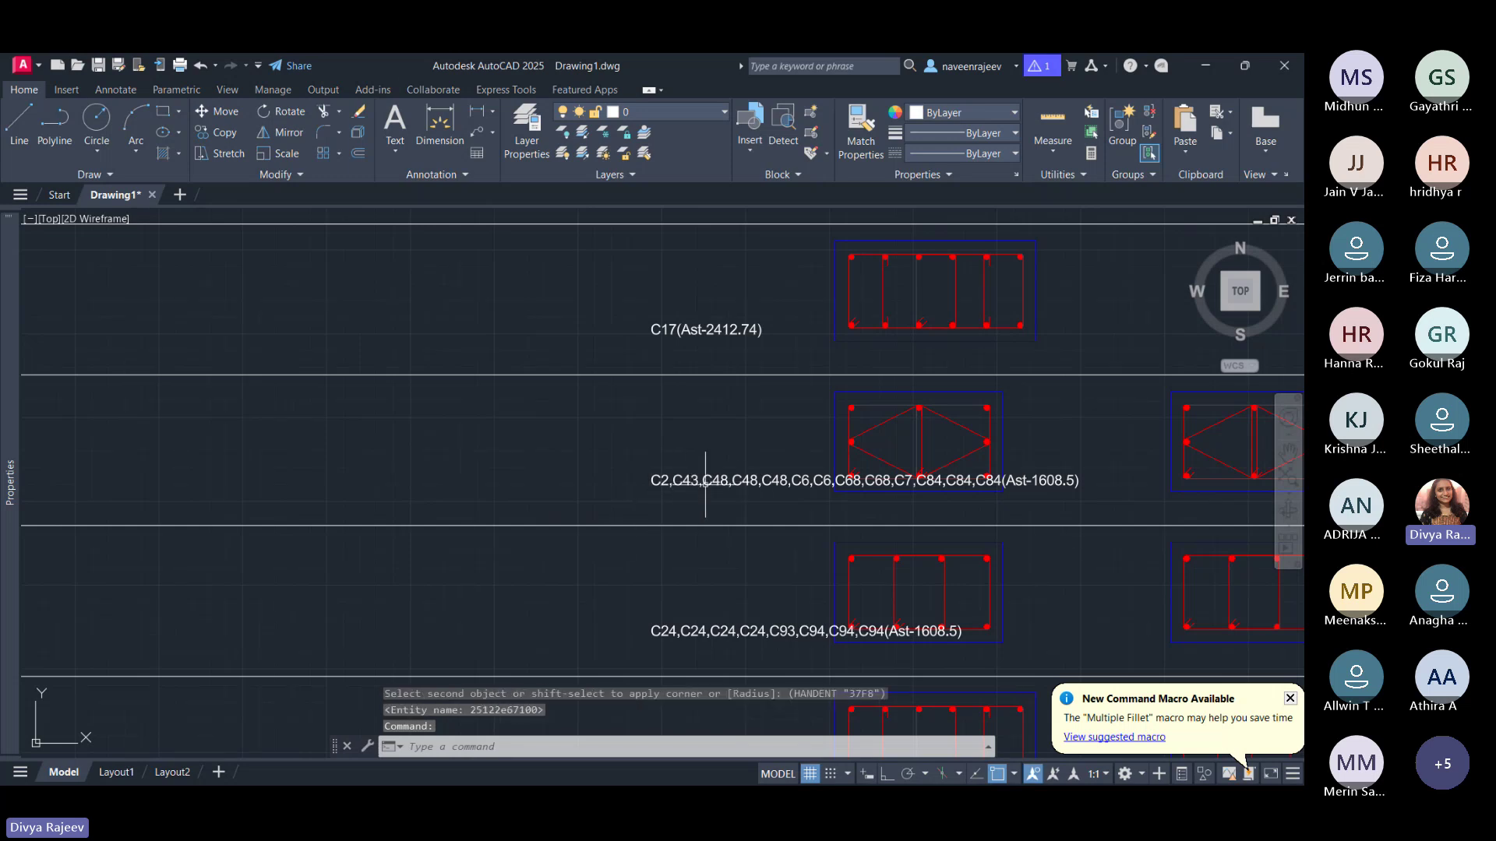
Step: Switch to ETABS, check the column labels in the design information of Head Room columns C1 and C6, and return to AutoCAD
click(551, 680)
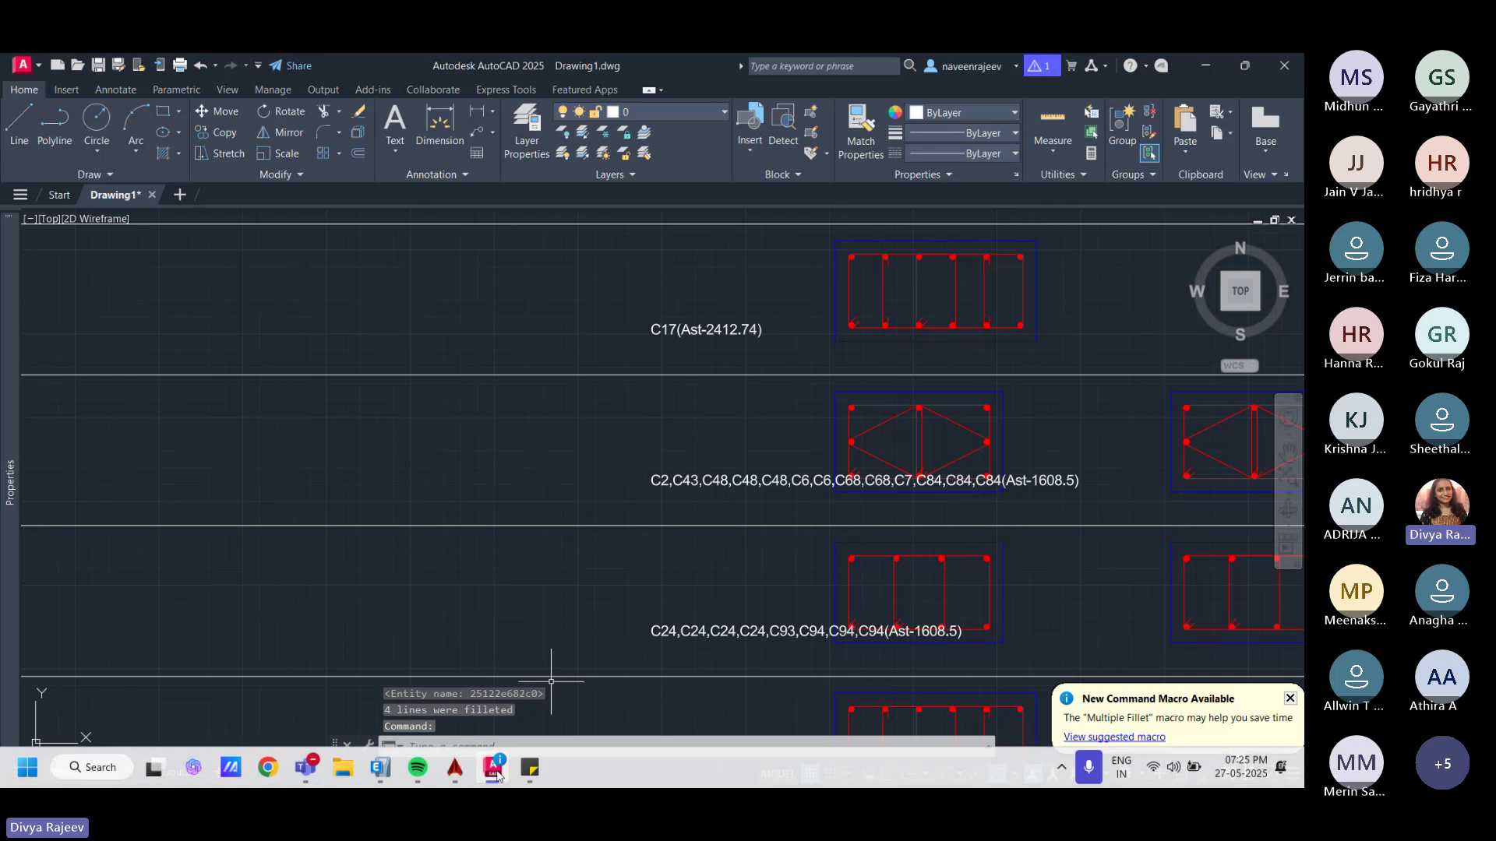
mouse_move(376, 767)
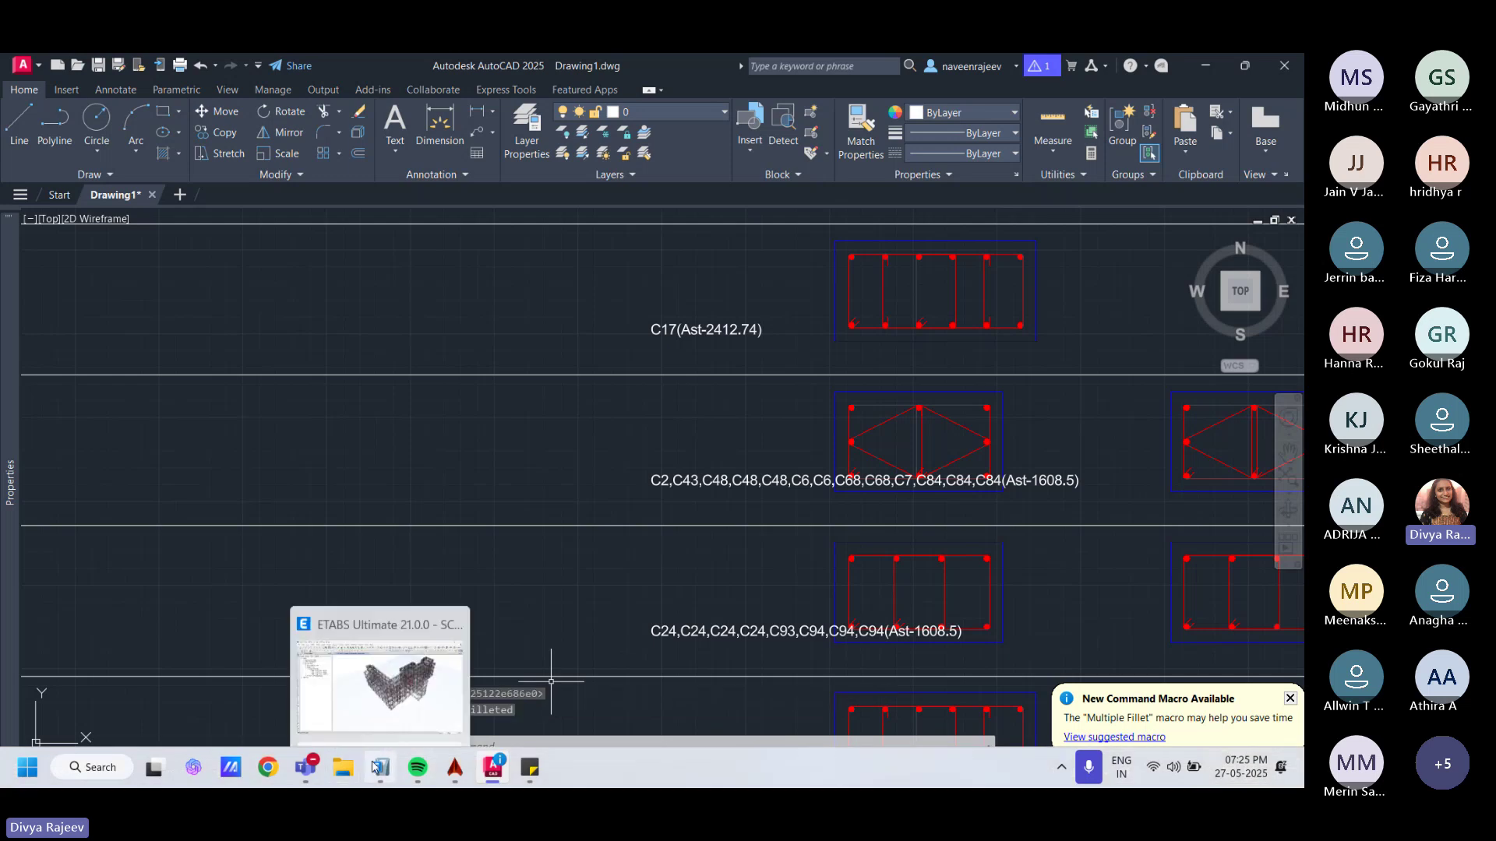
click(376, 767)
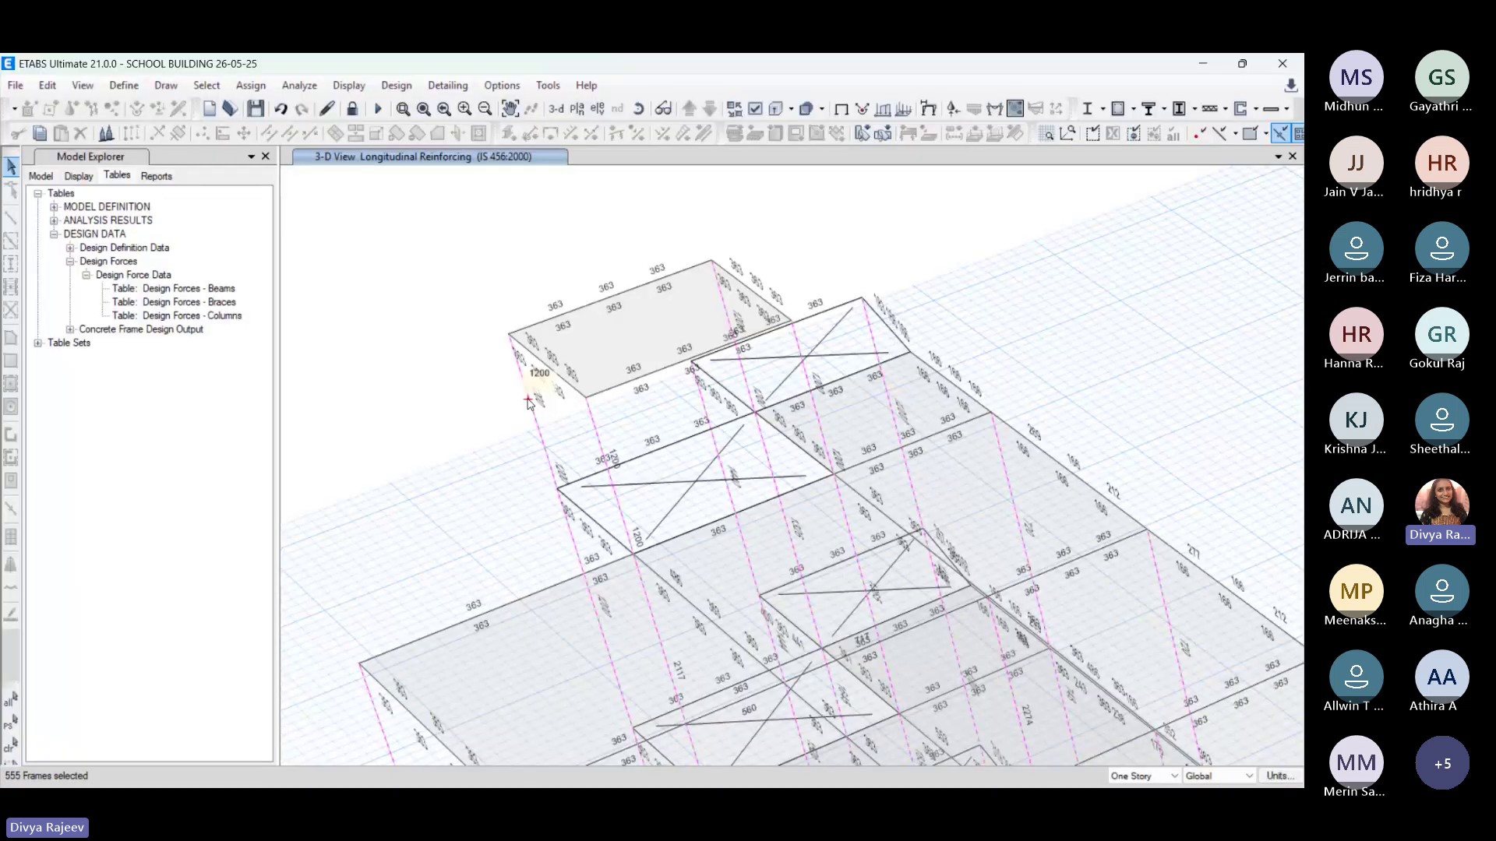
right_click(527, 401)
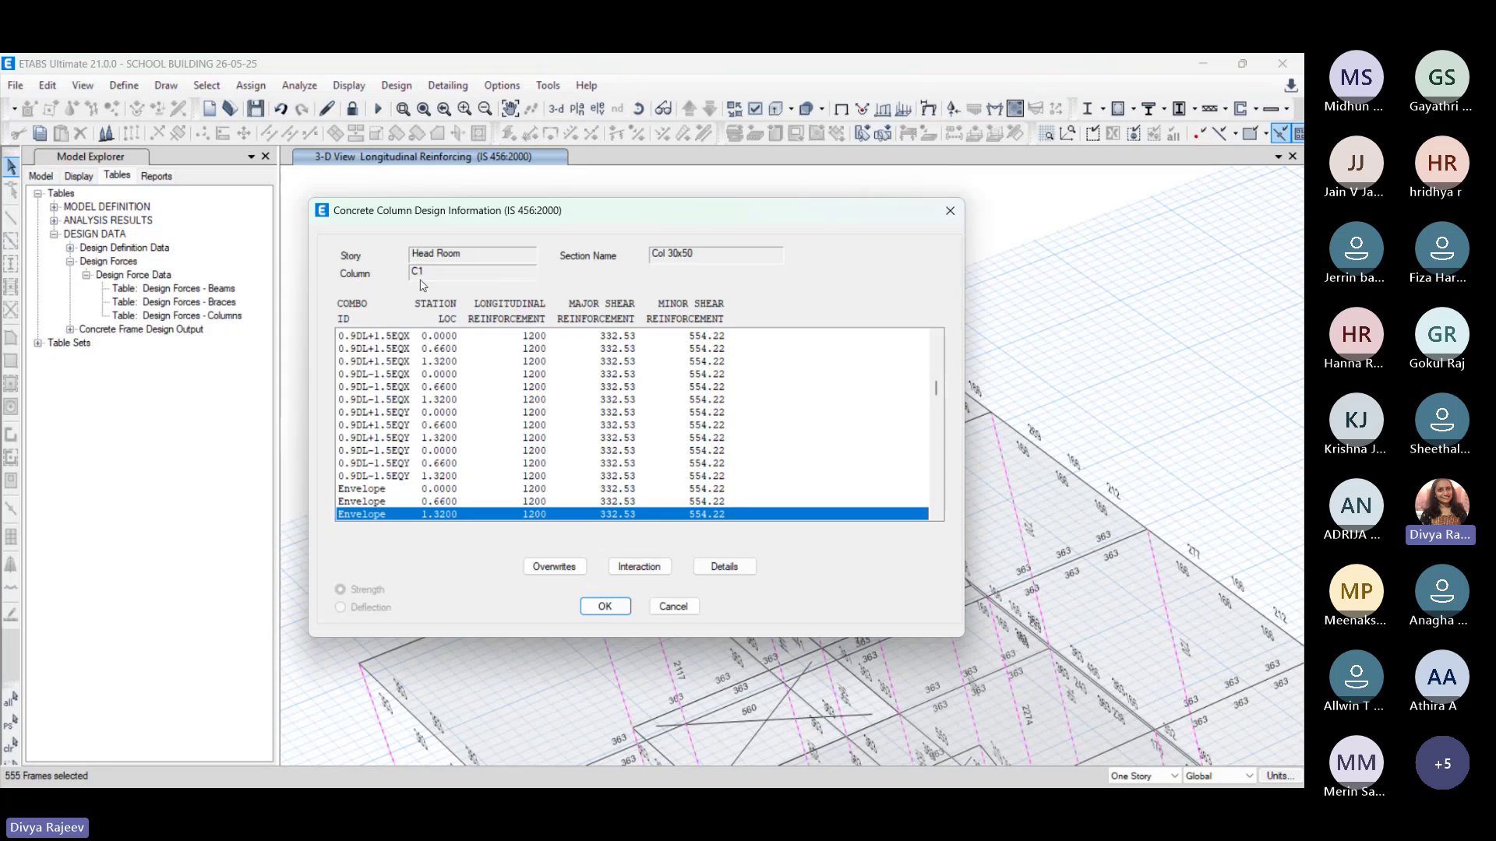
click(961, 209)
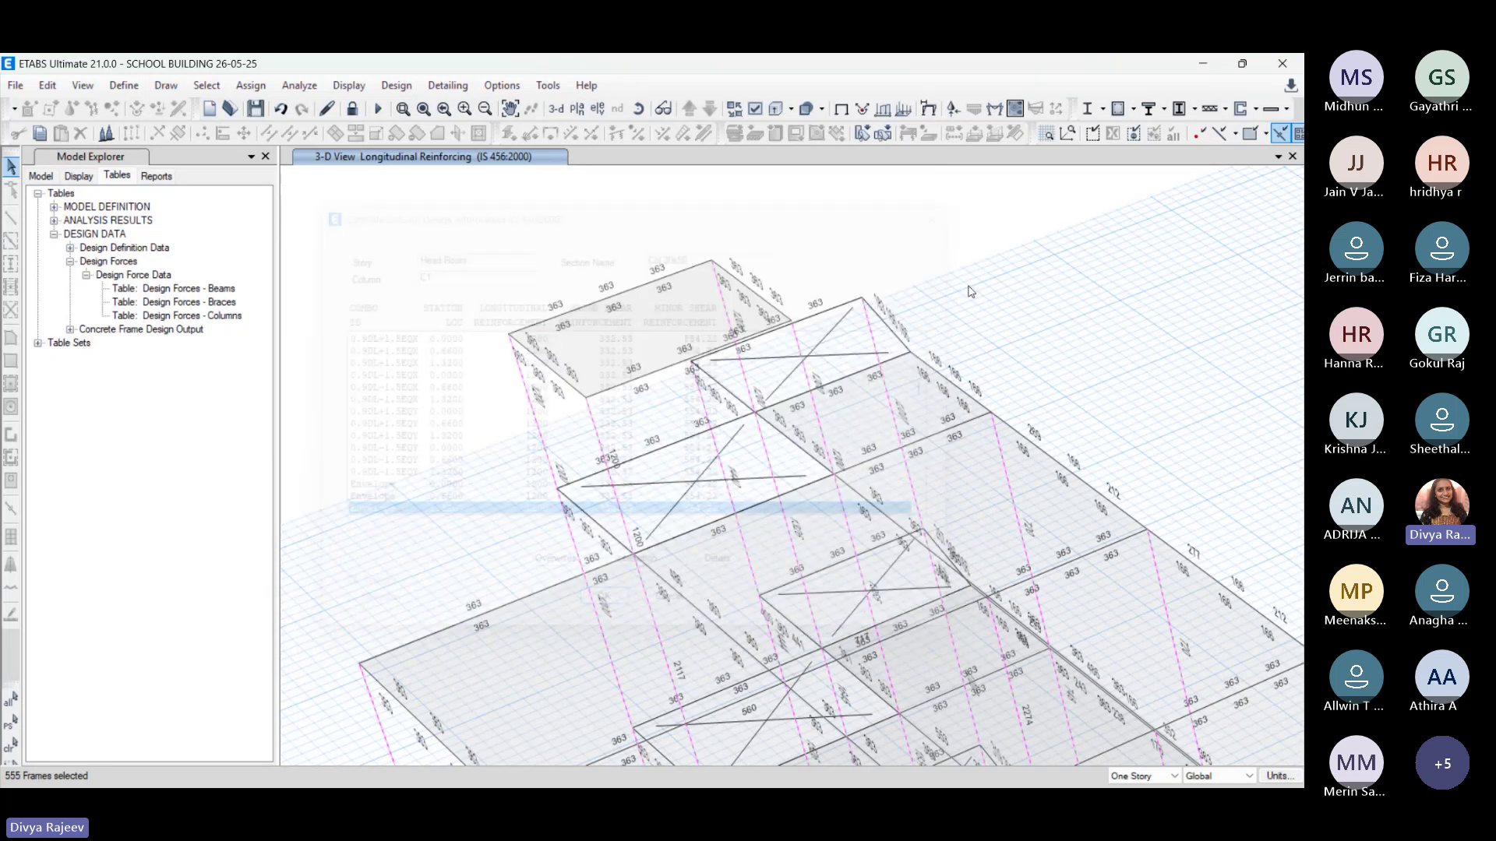
right_click(724, 303)
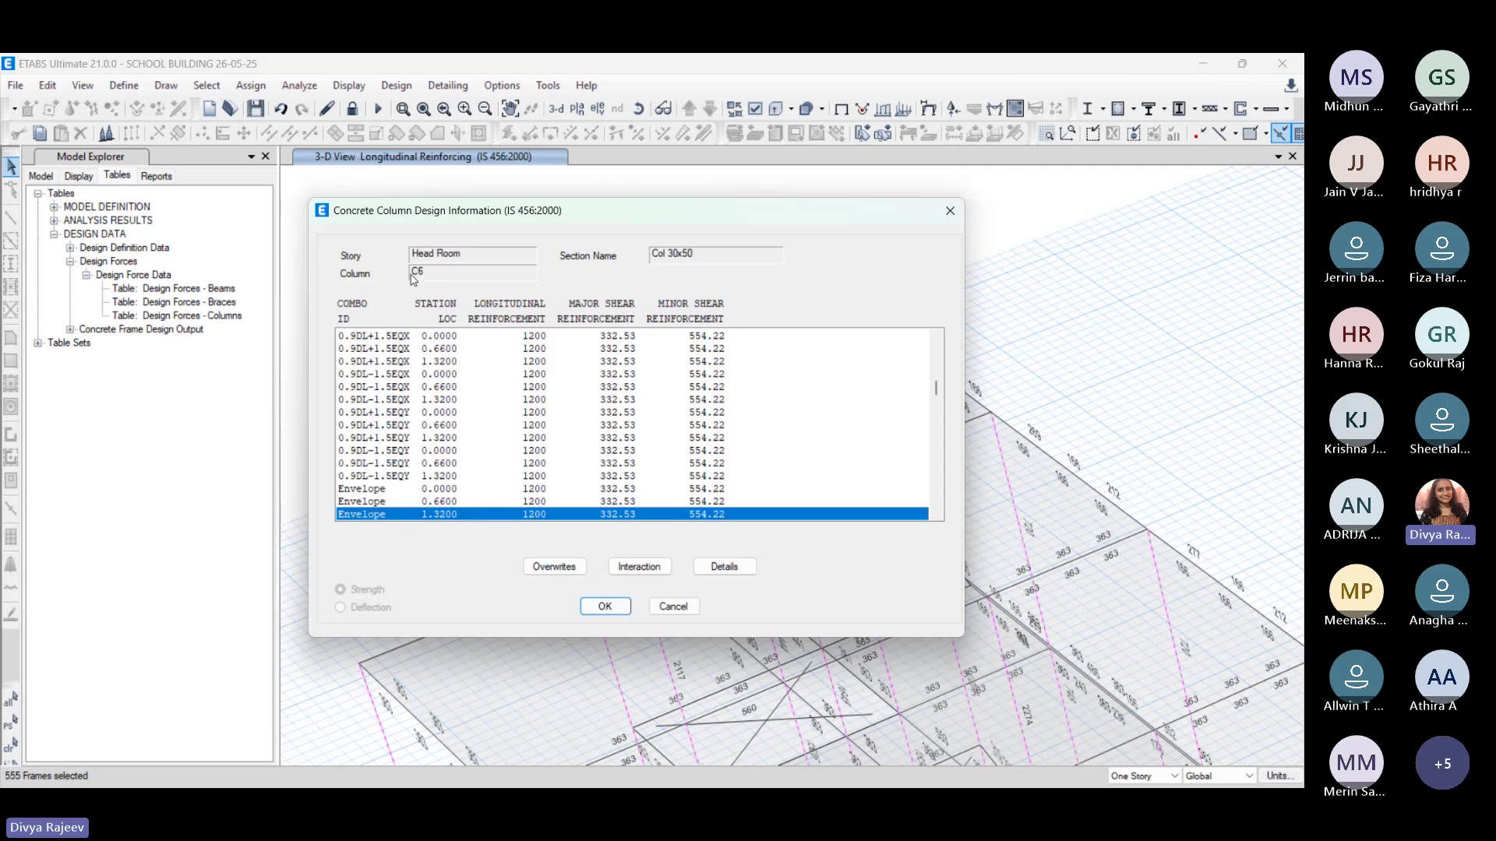
click(950, 211)
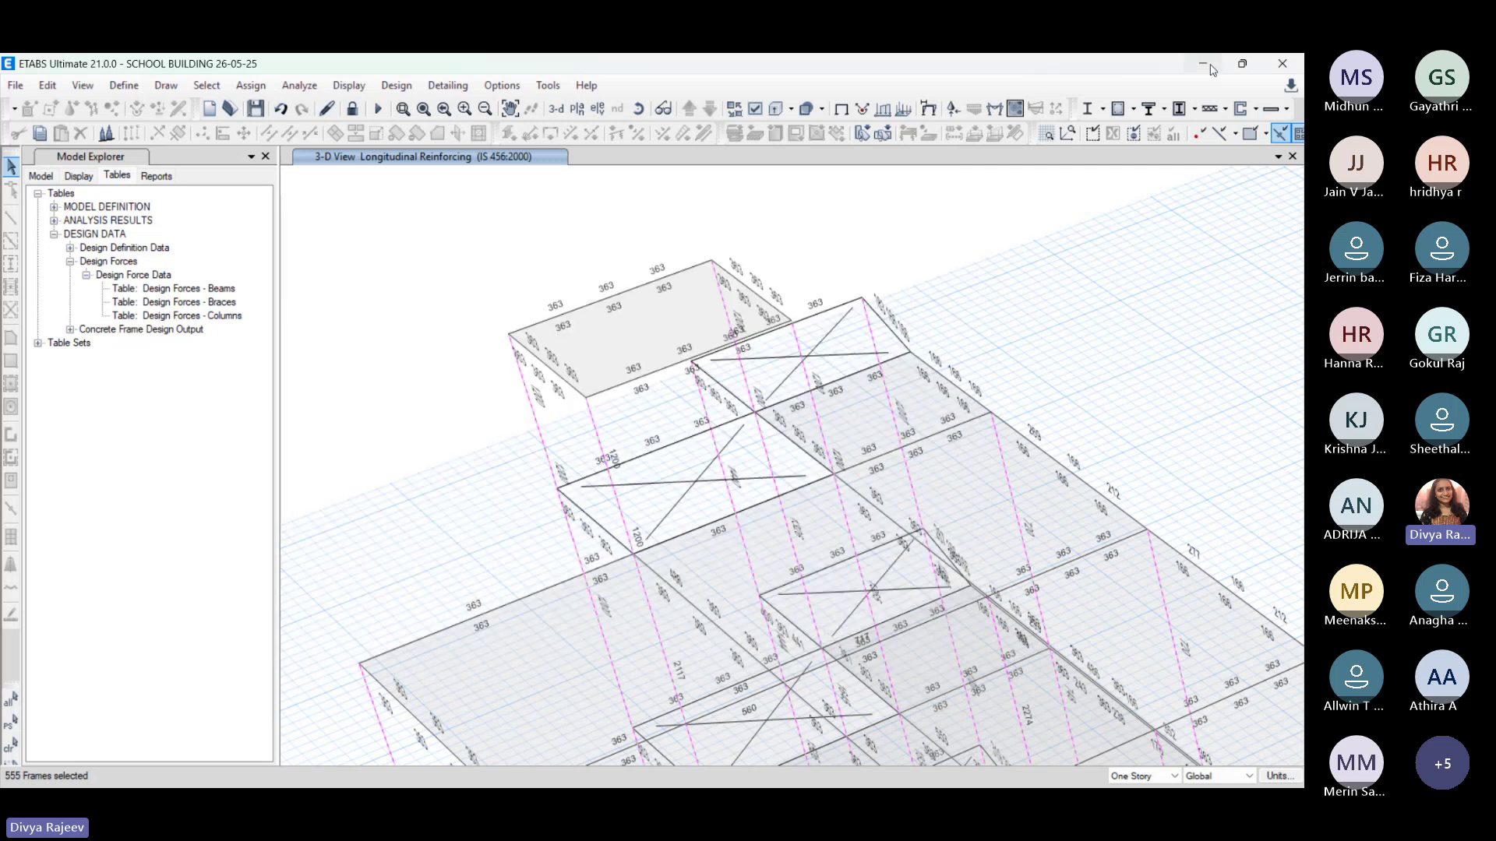
click(1204, 65)
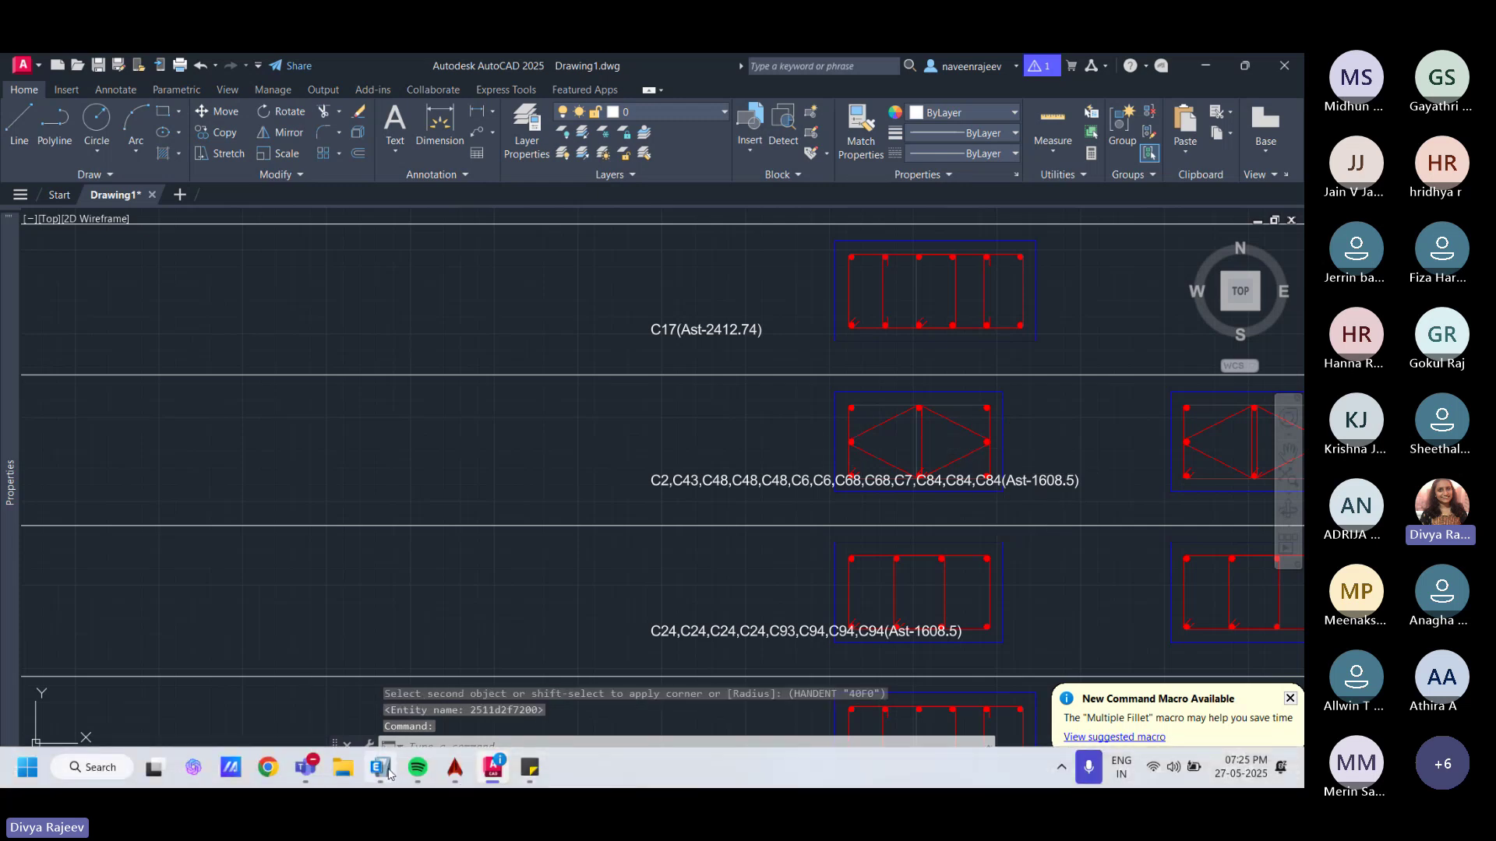
Step: Return to AutoCAD and examine the lower part of the column schedule, from group C24A down to its last rows
click(530, 770)
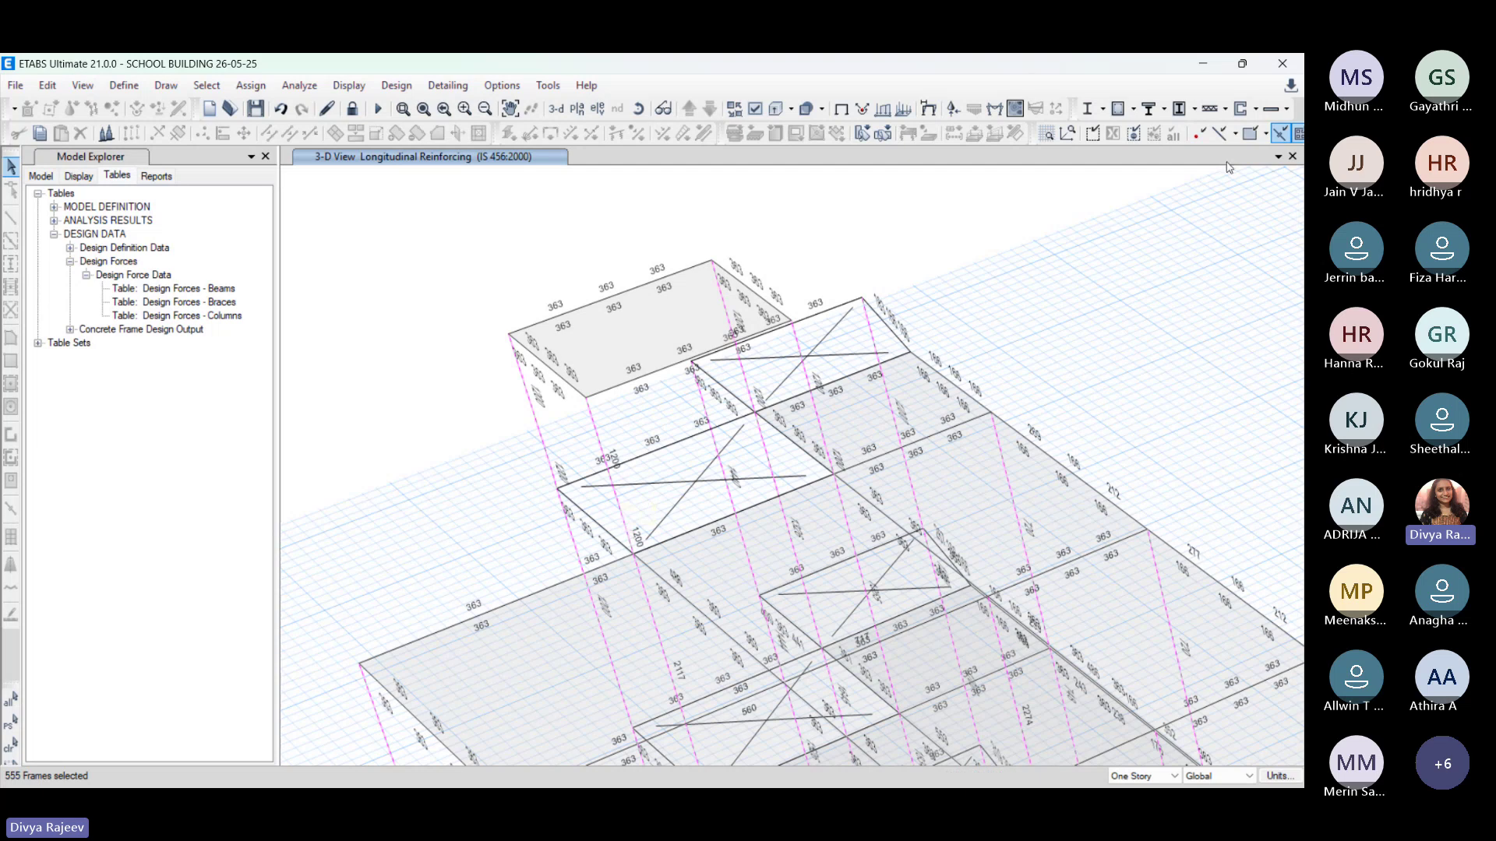
click(1204, 65)
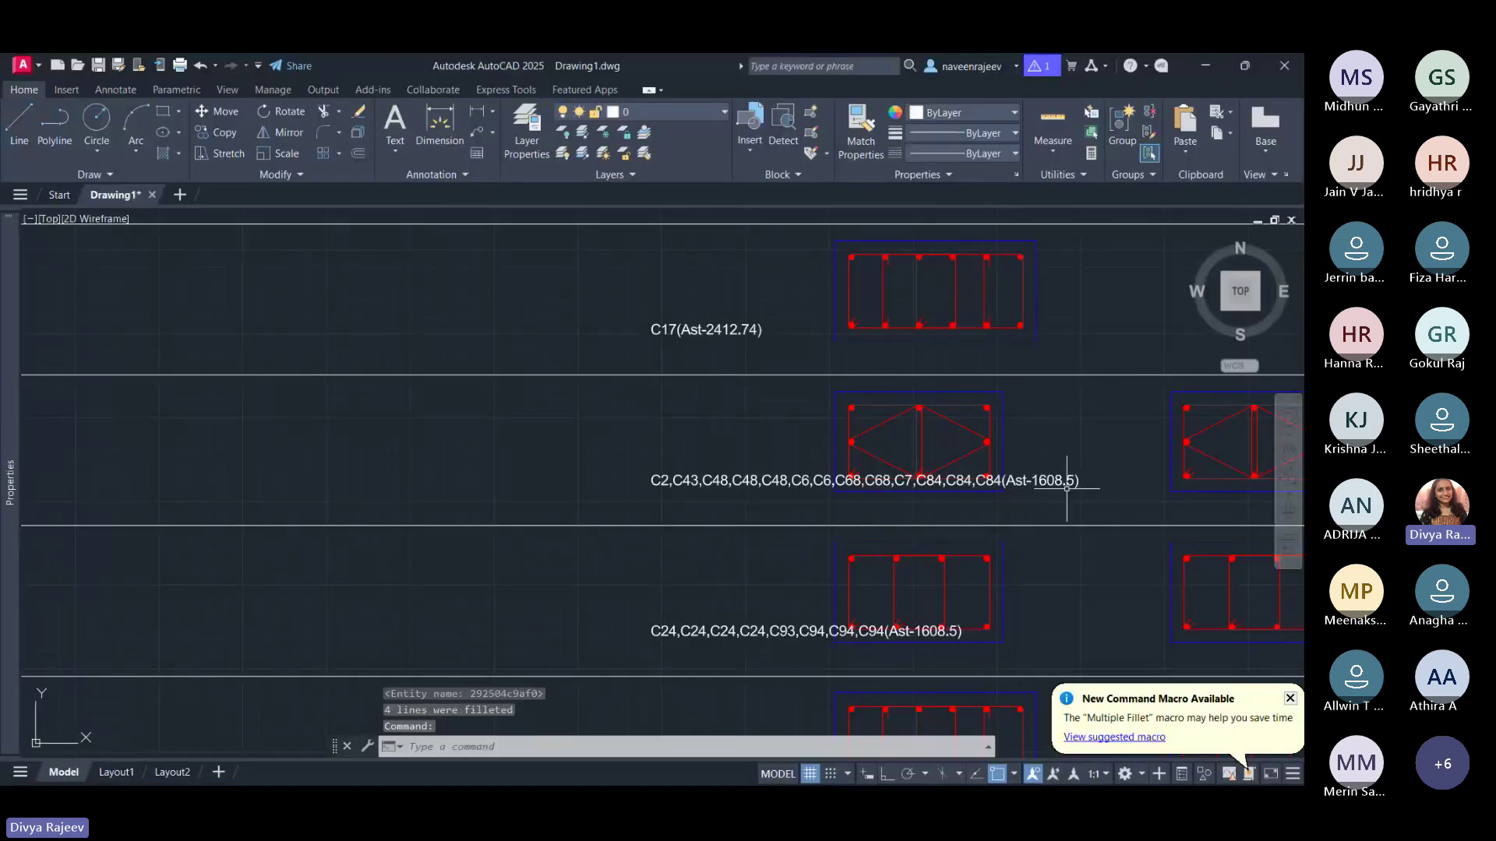
key(Return)
click(974, 443)
key(Return)
scroll(789, 438, down, 10)
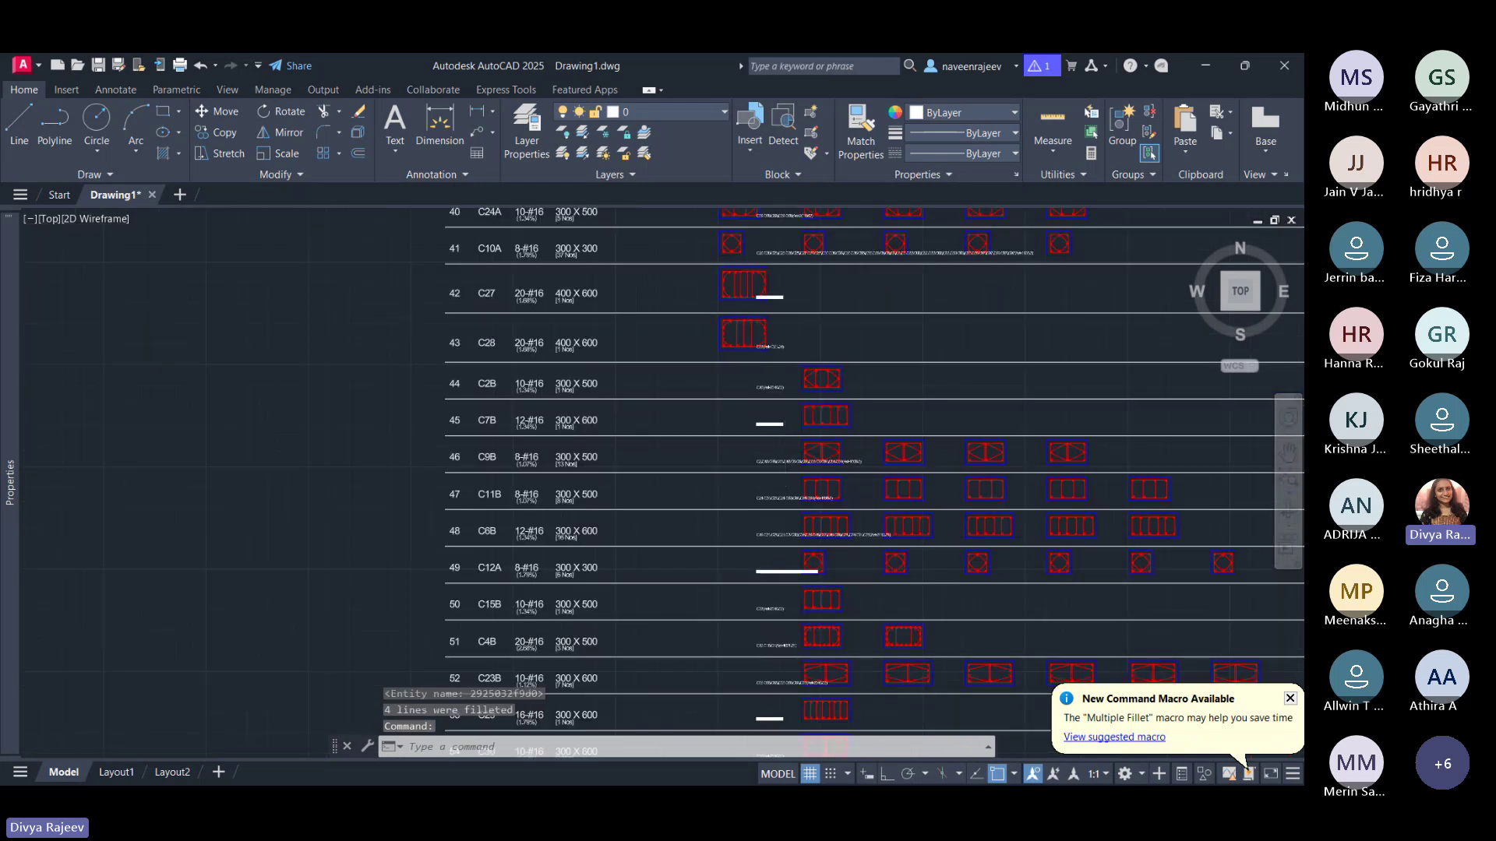
scroll(835, 668, up, 5)
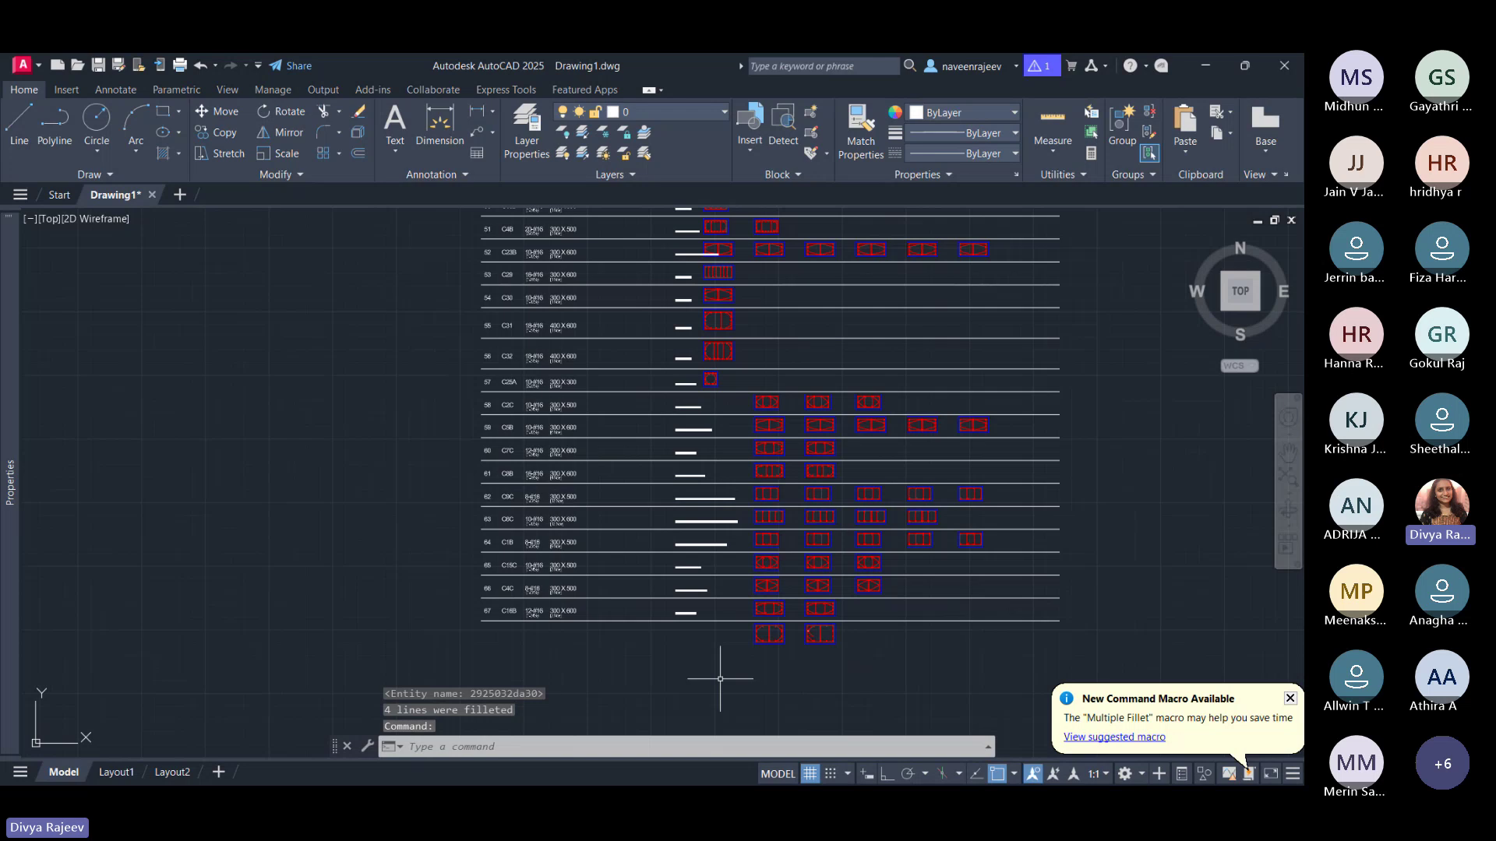
scroll(715, 680, up, 3)
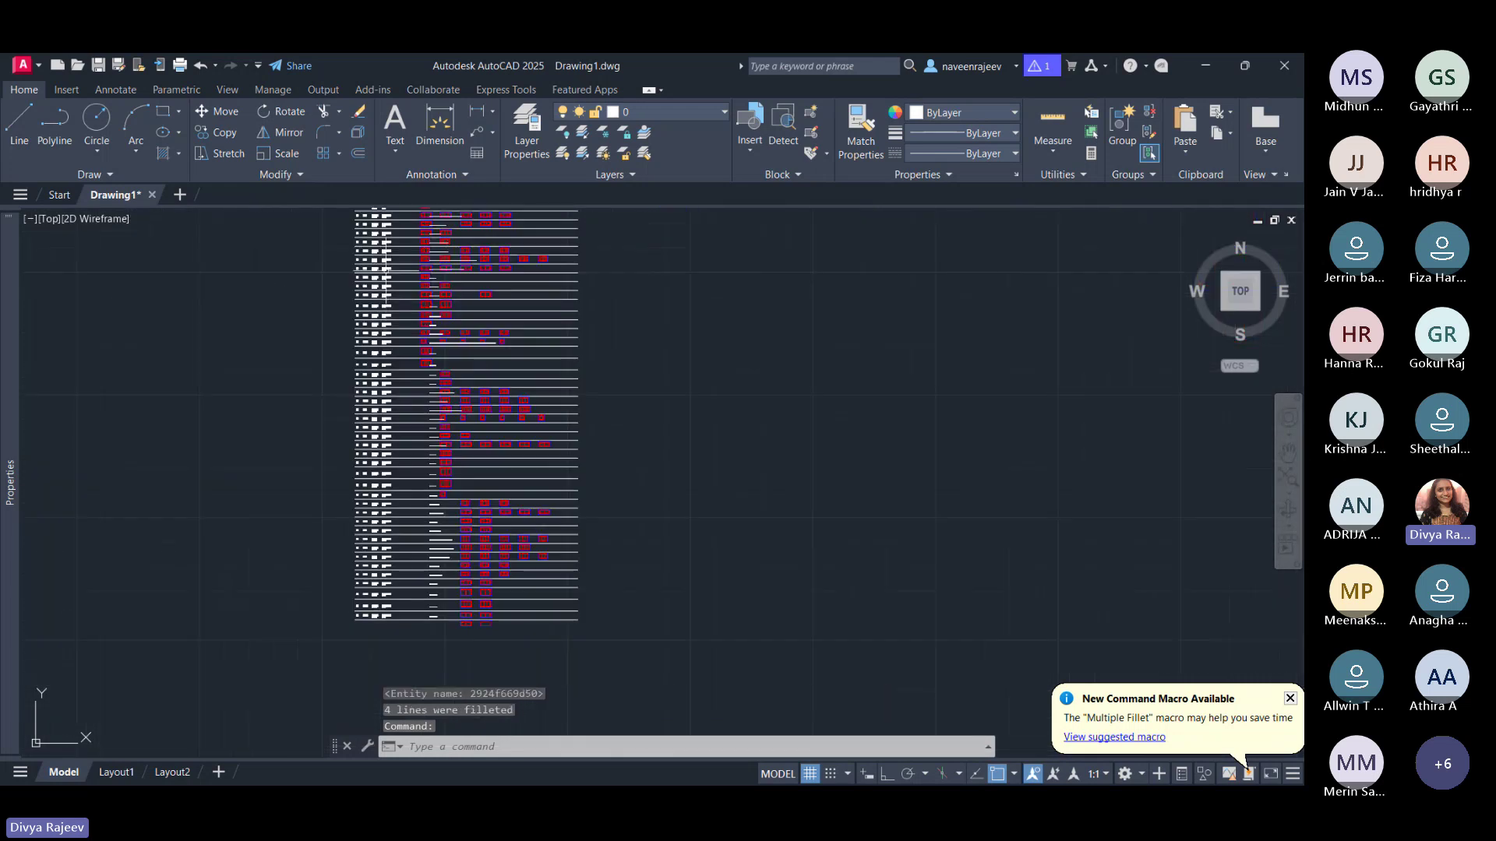
Step: Examine schedule groups C9A to C23A and C18 to C22 for reinforcement and size, along with the schedule's overall extent
scroll(335, 323, up, 2)
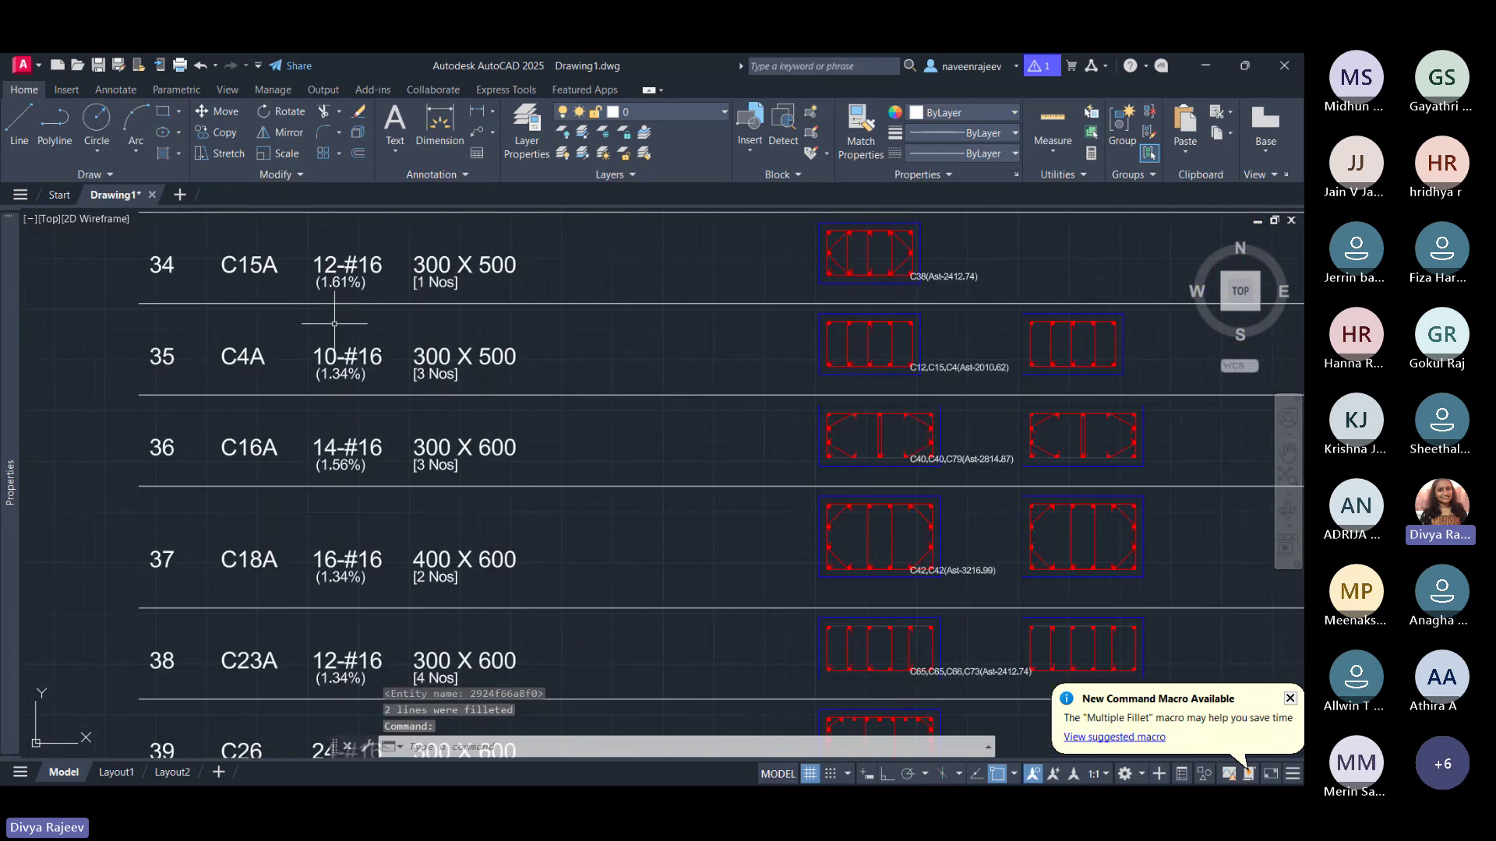
scroll(413, 474, down, 2)
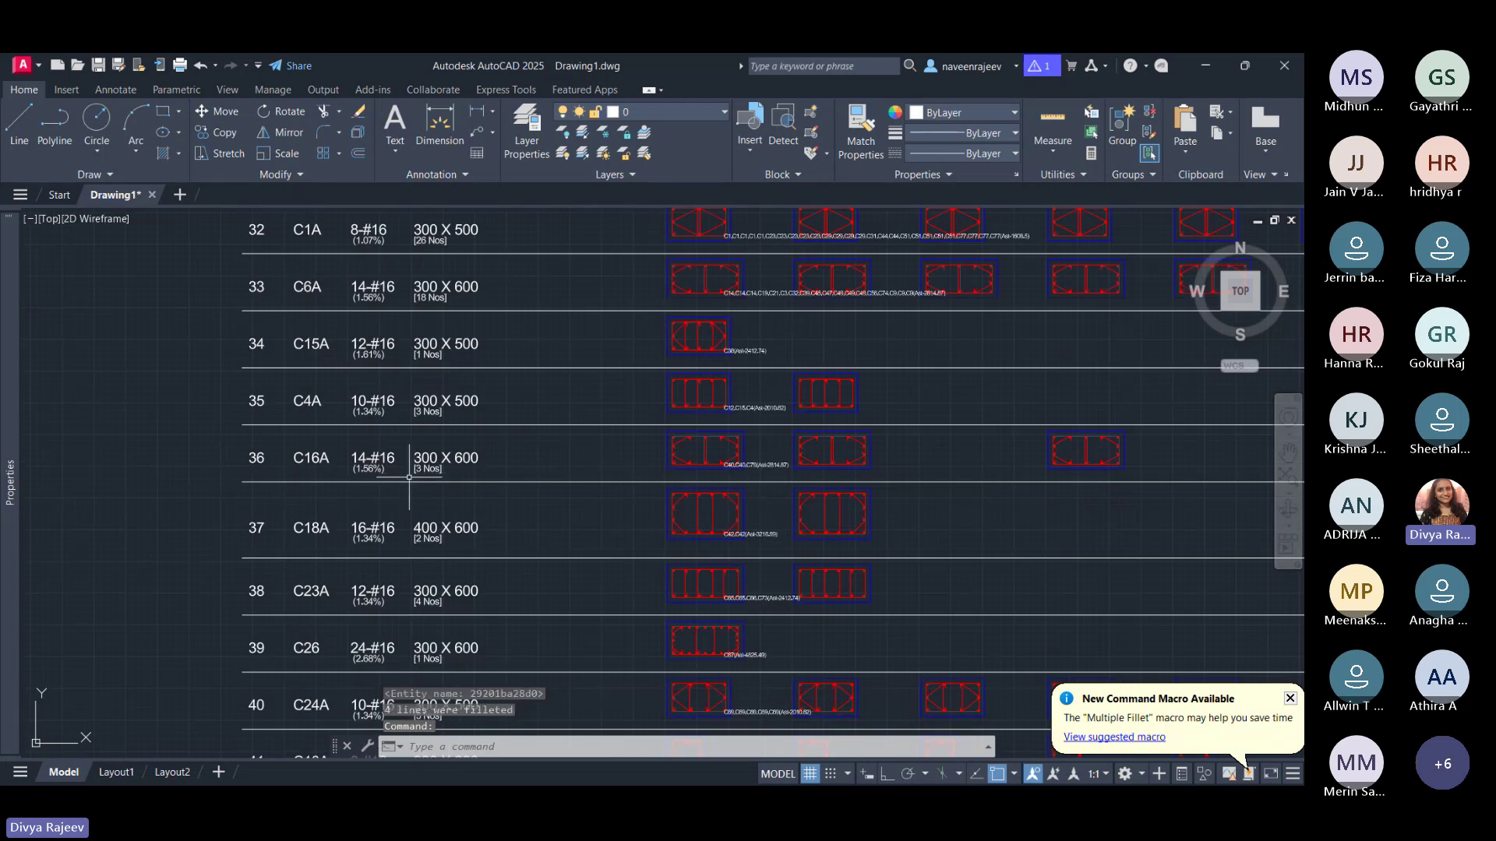
scroll(411, 477, down, 2)
scroll(398, 234, up, 2)
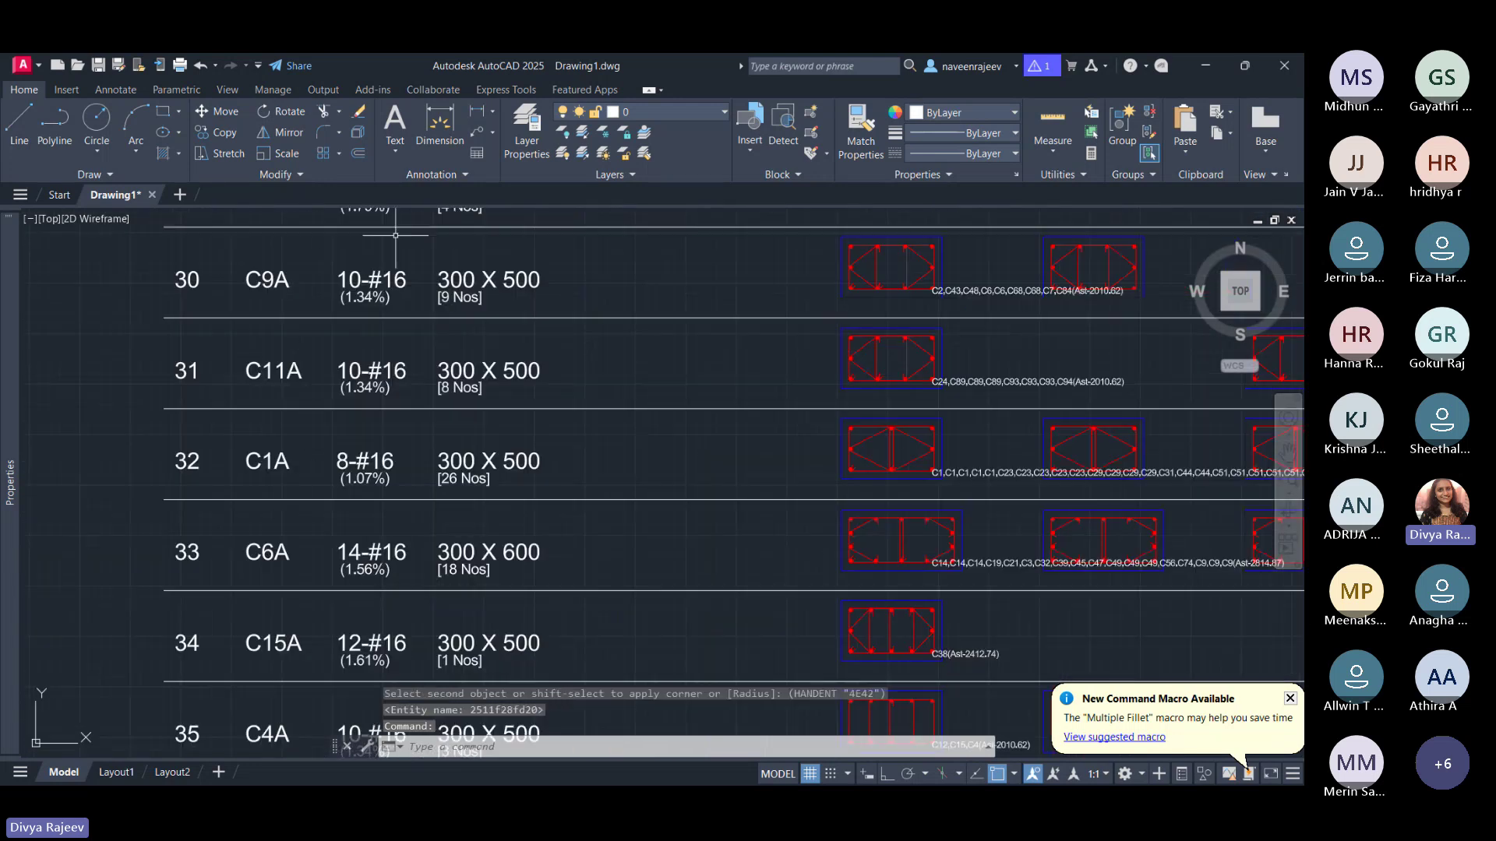
key(Return)
scroll(398, 706, down, 6)
click(397, 706)
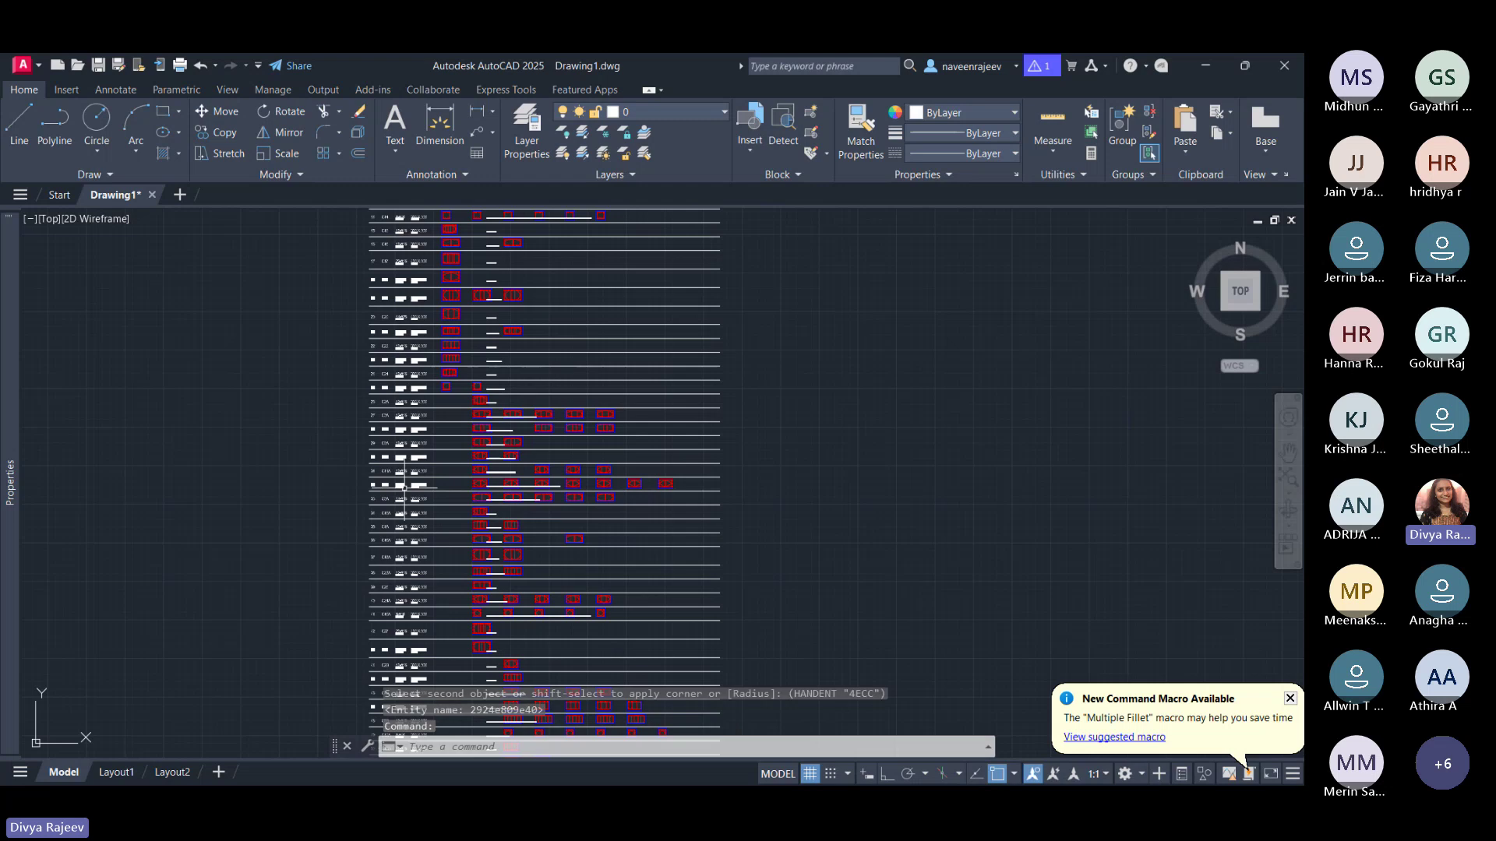
scroll(405, 303, up, 5)
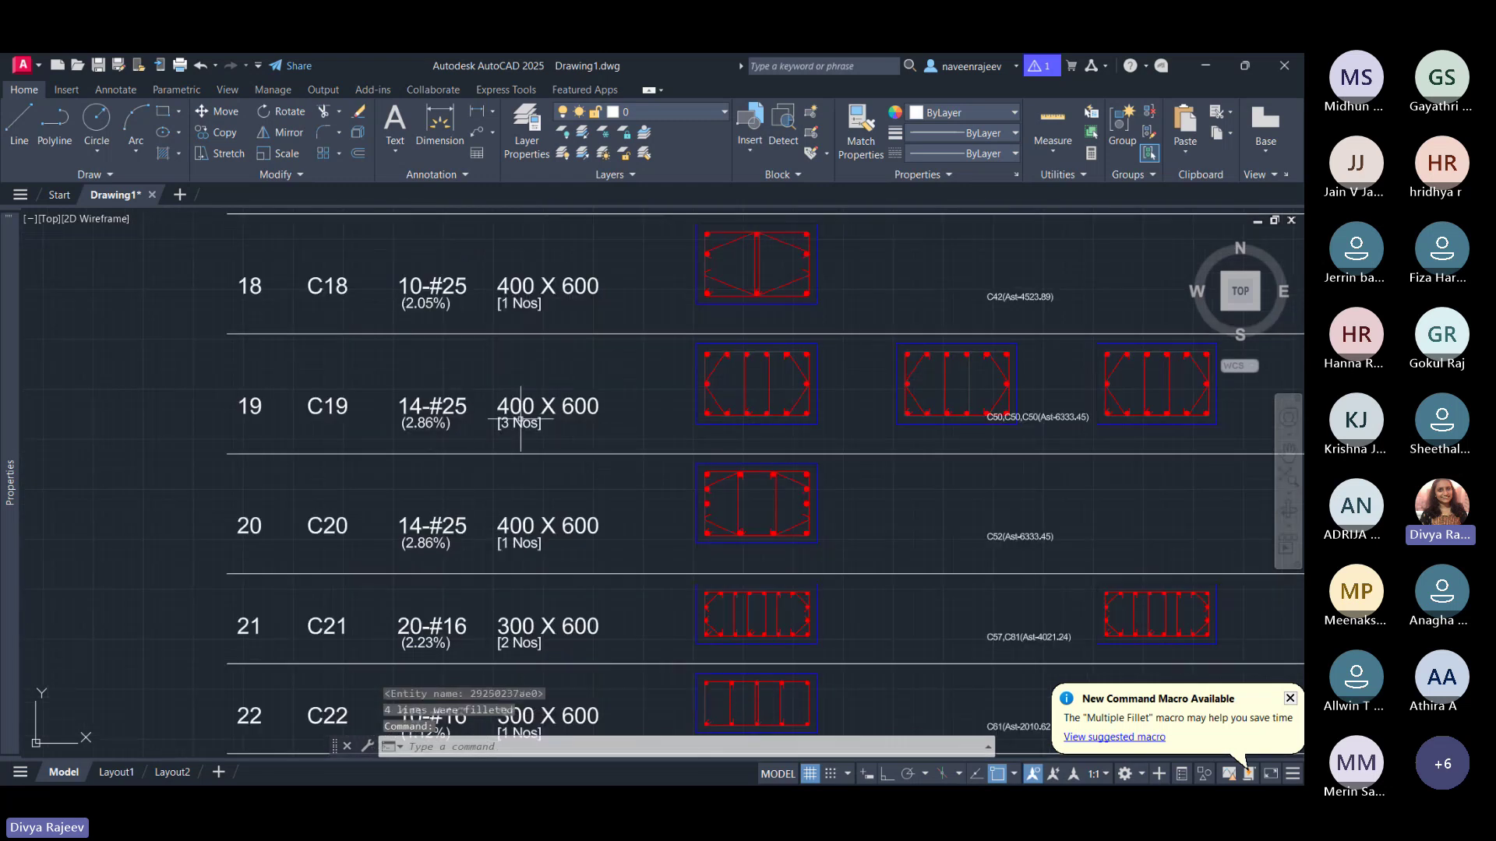
key(Return)
scroll(620, 484, down, 10)
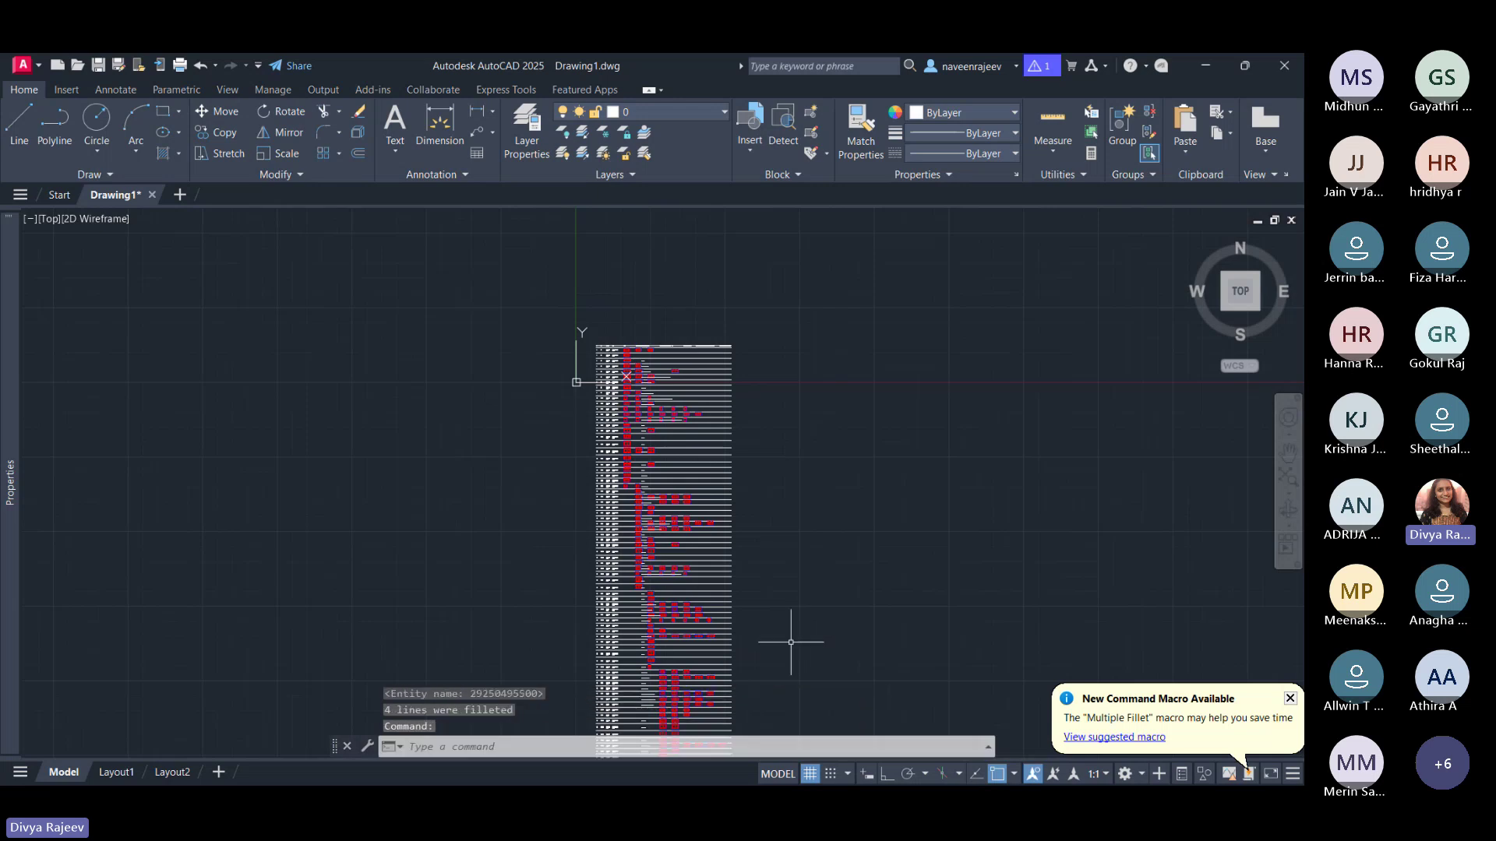
drag(787, 634, 768, 293)
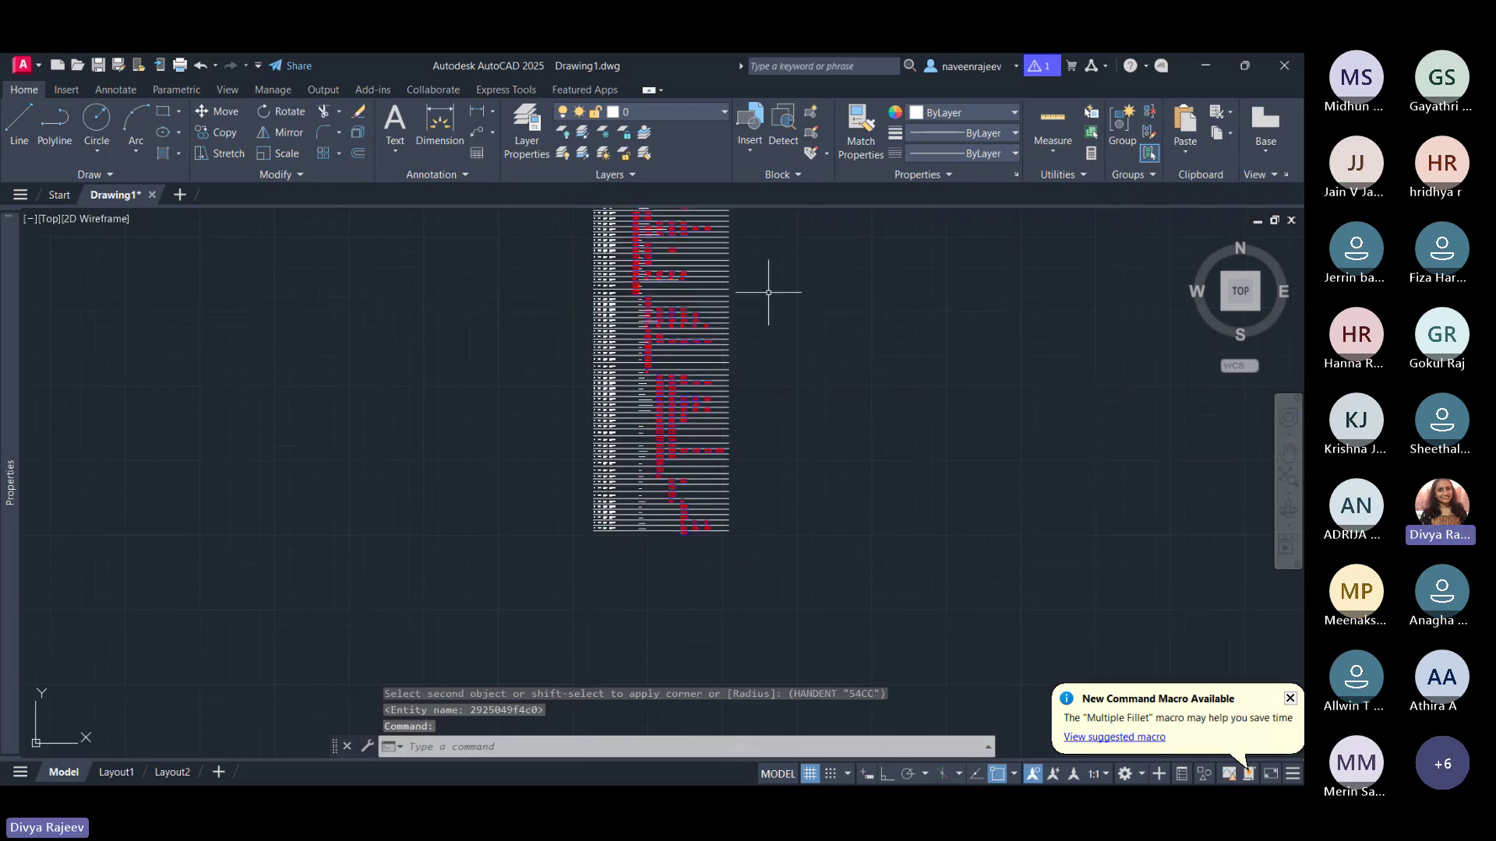
Step: Examine the gridded schedule's rows for groups C11A to C28, including the section details and member labels of C23A, C26 and C24A
scroll(661, 549, up, 8)
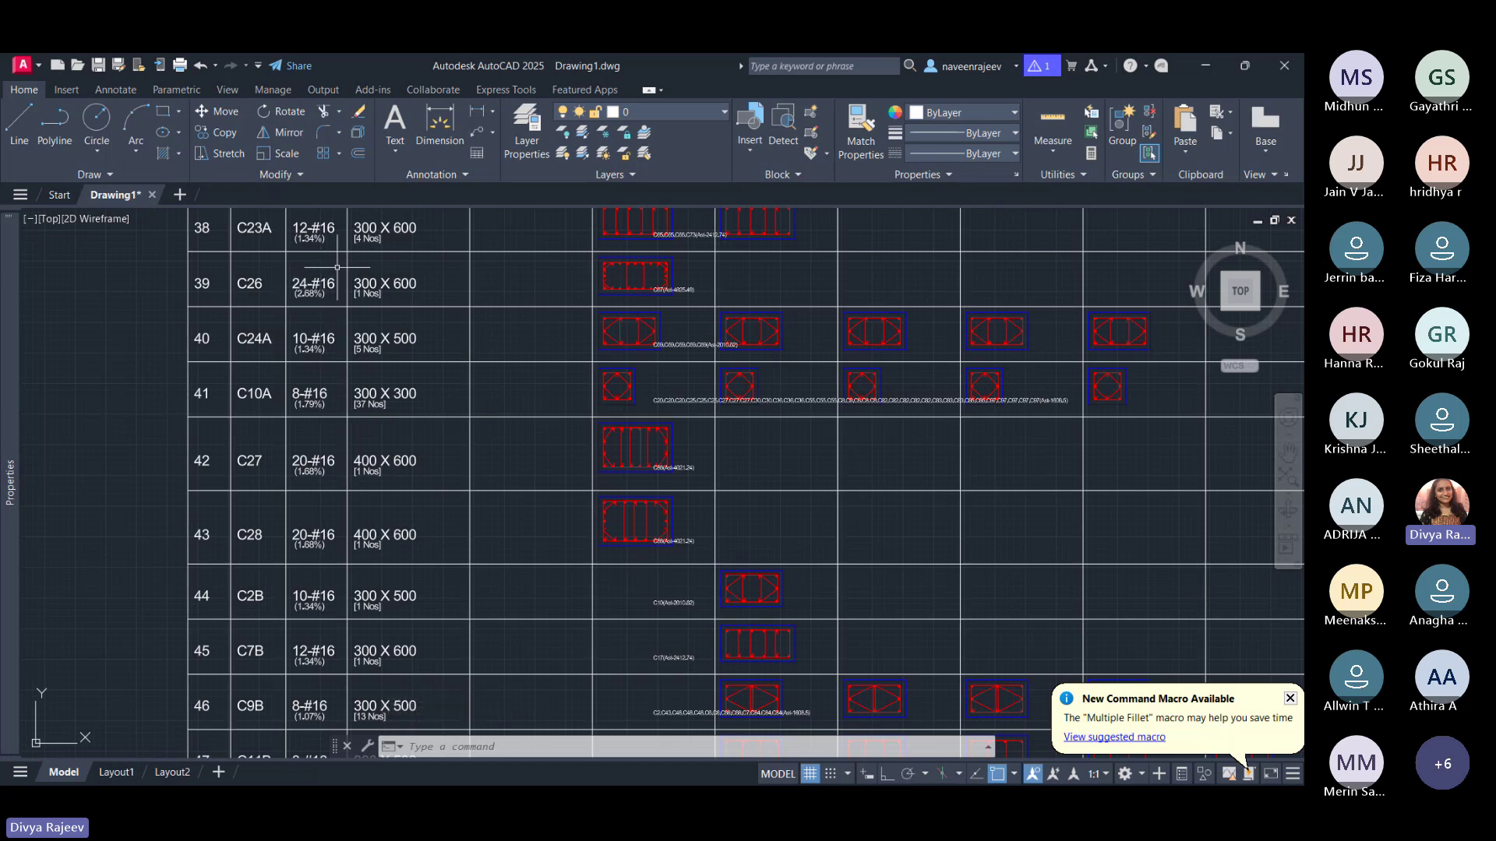
scroll(325, 268, up, 2)
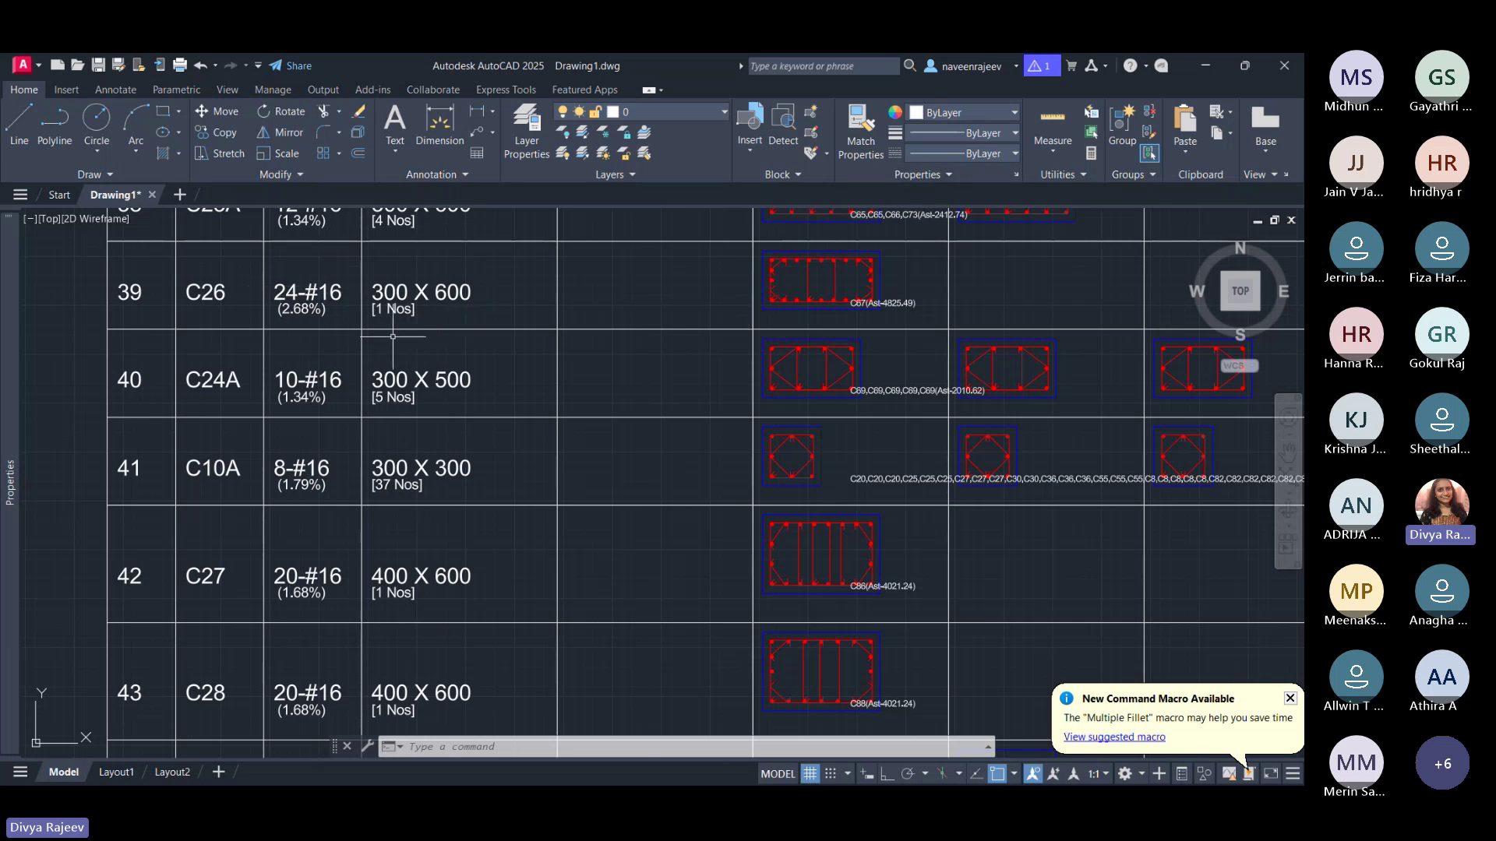
scroll(392, 442, down, 5)
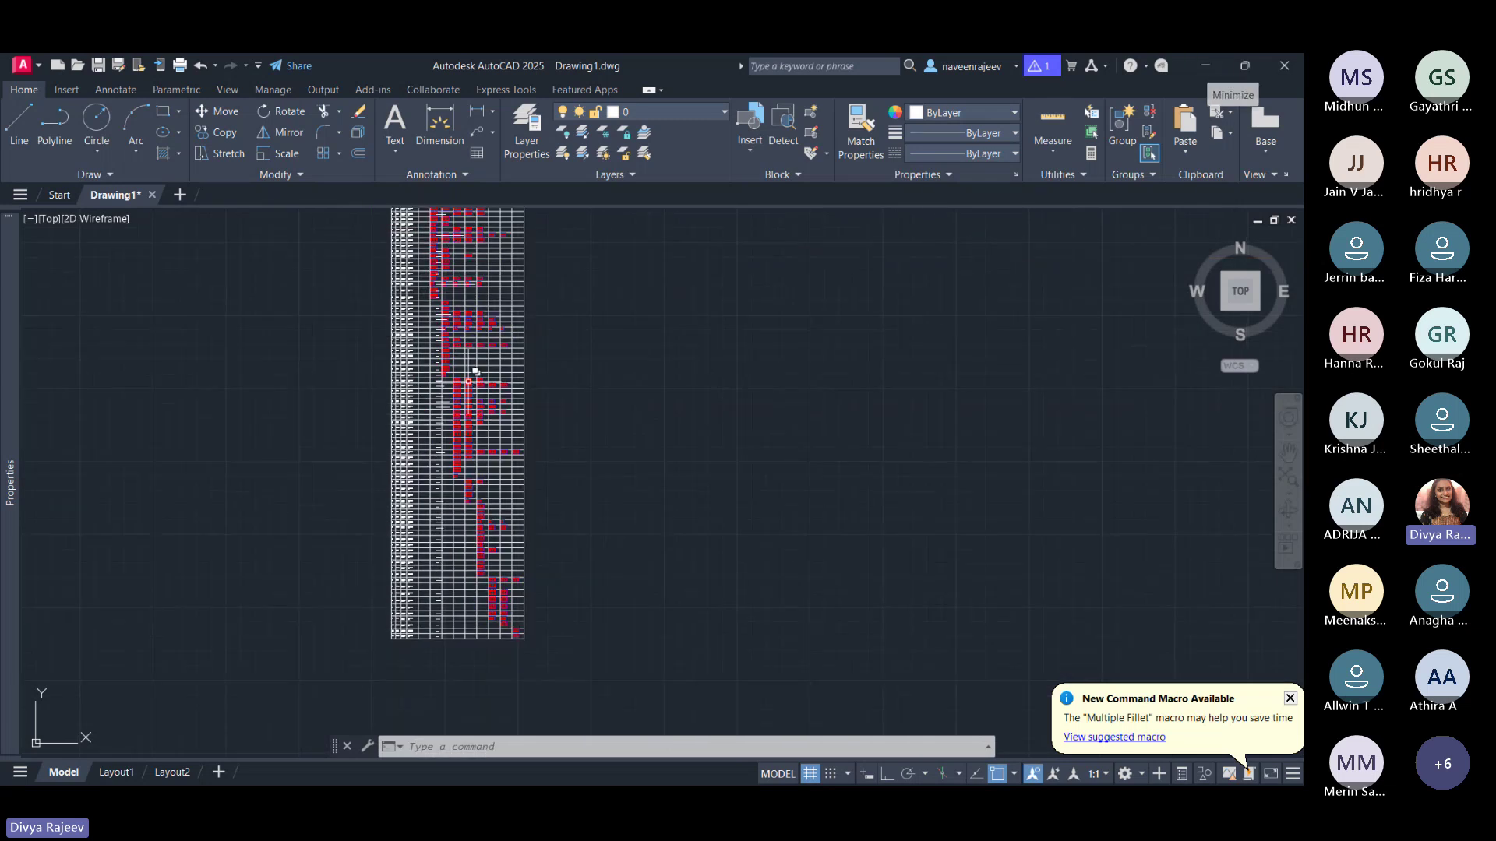
scroll(359, 423, up, 10)
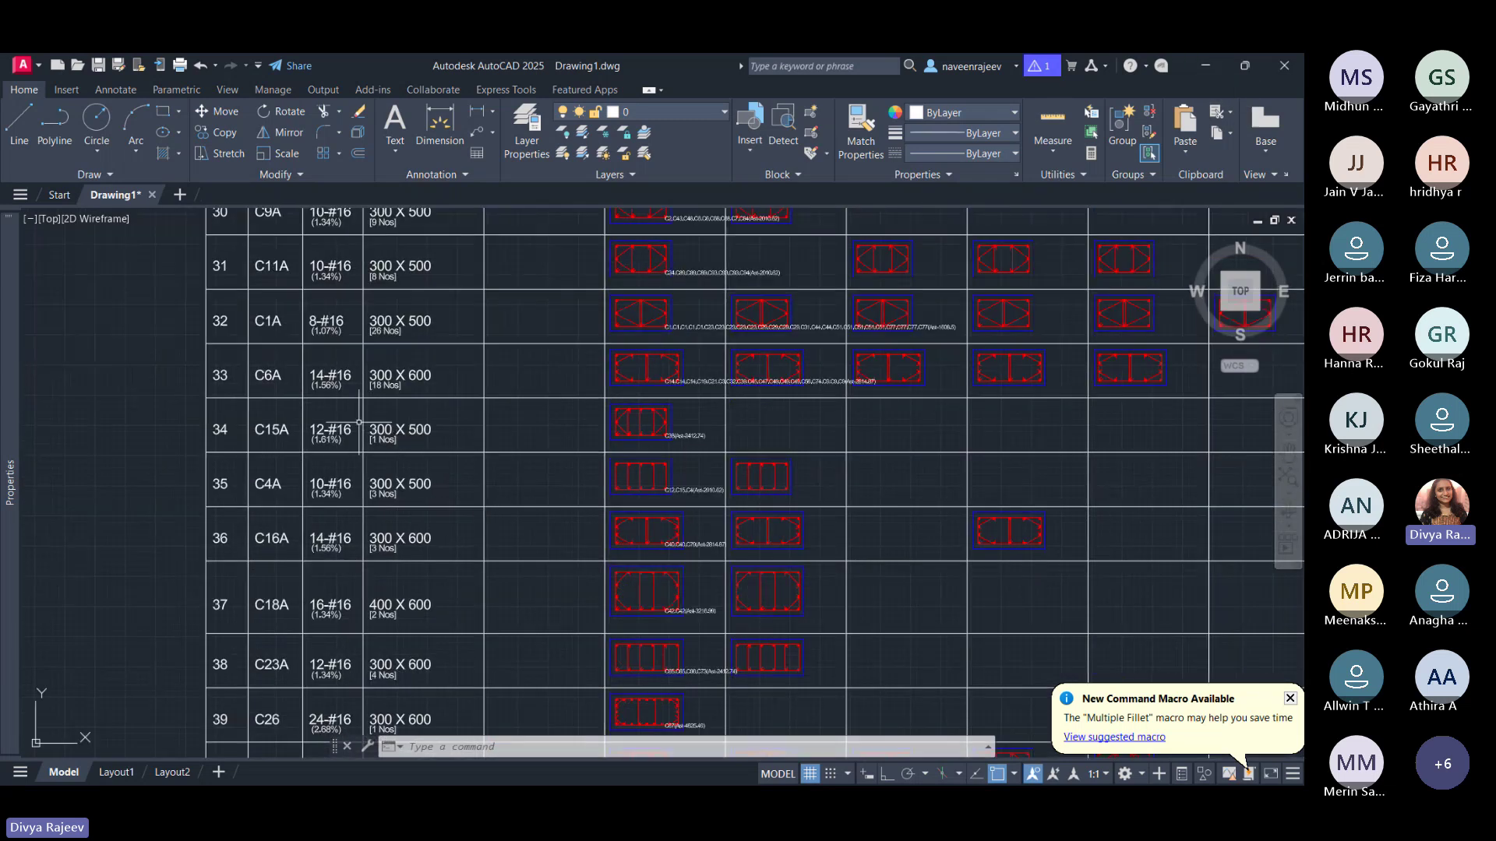
mouse_move(342, 317)
mouse_down()
mouse_move(320, 552)
mouse_move(320, 376)
mouse_up()
drag(280, 561, 280, 538)
drag(335, 635, 462, 309)
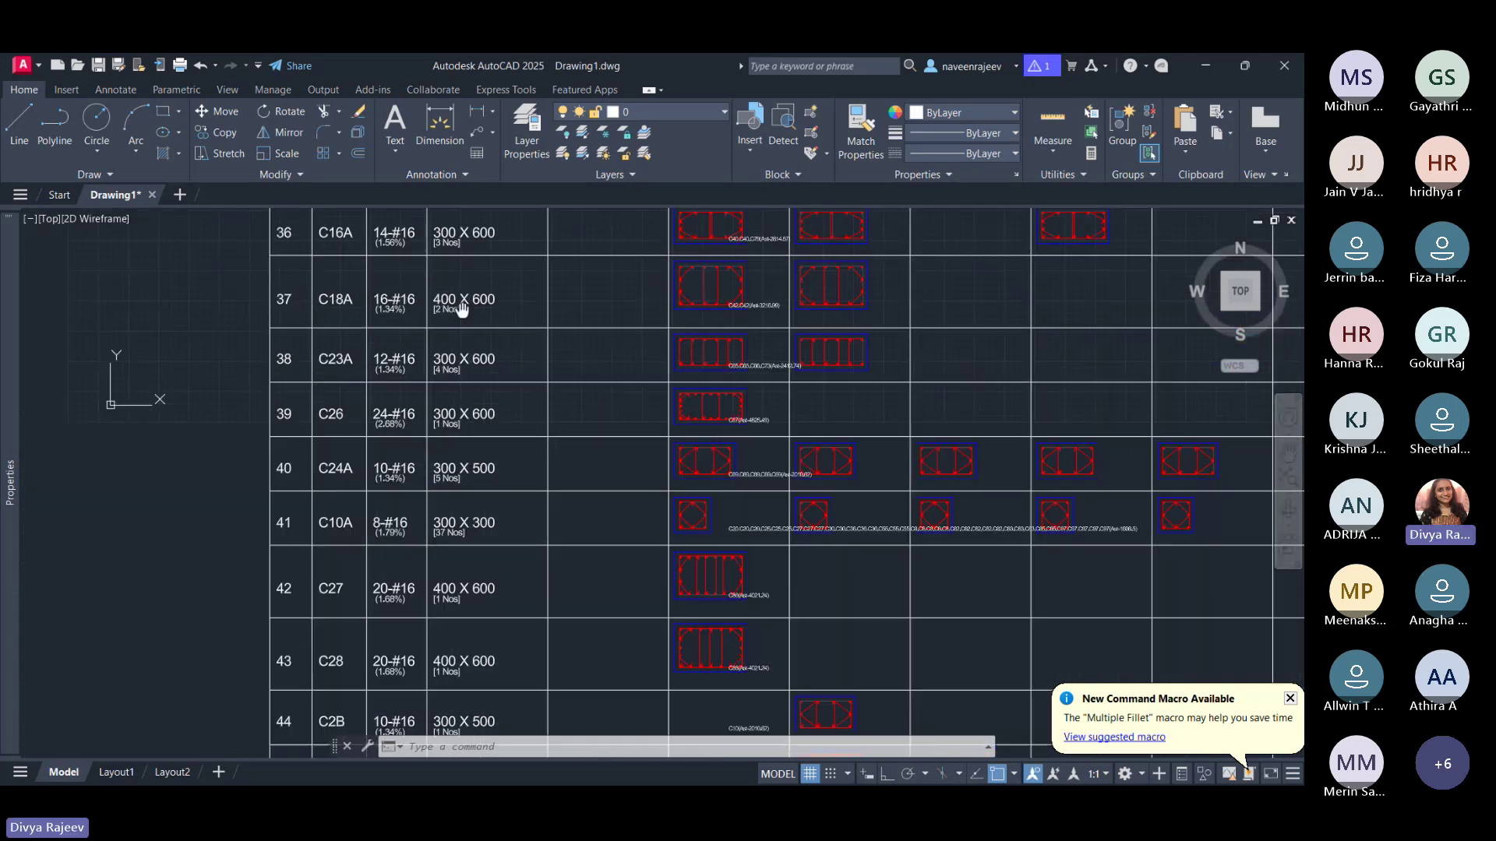
scroll(382, 429, up, 4)
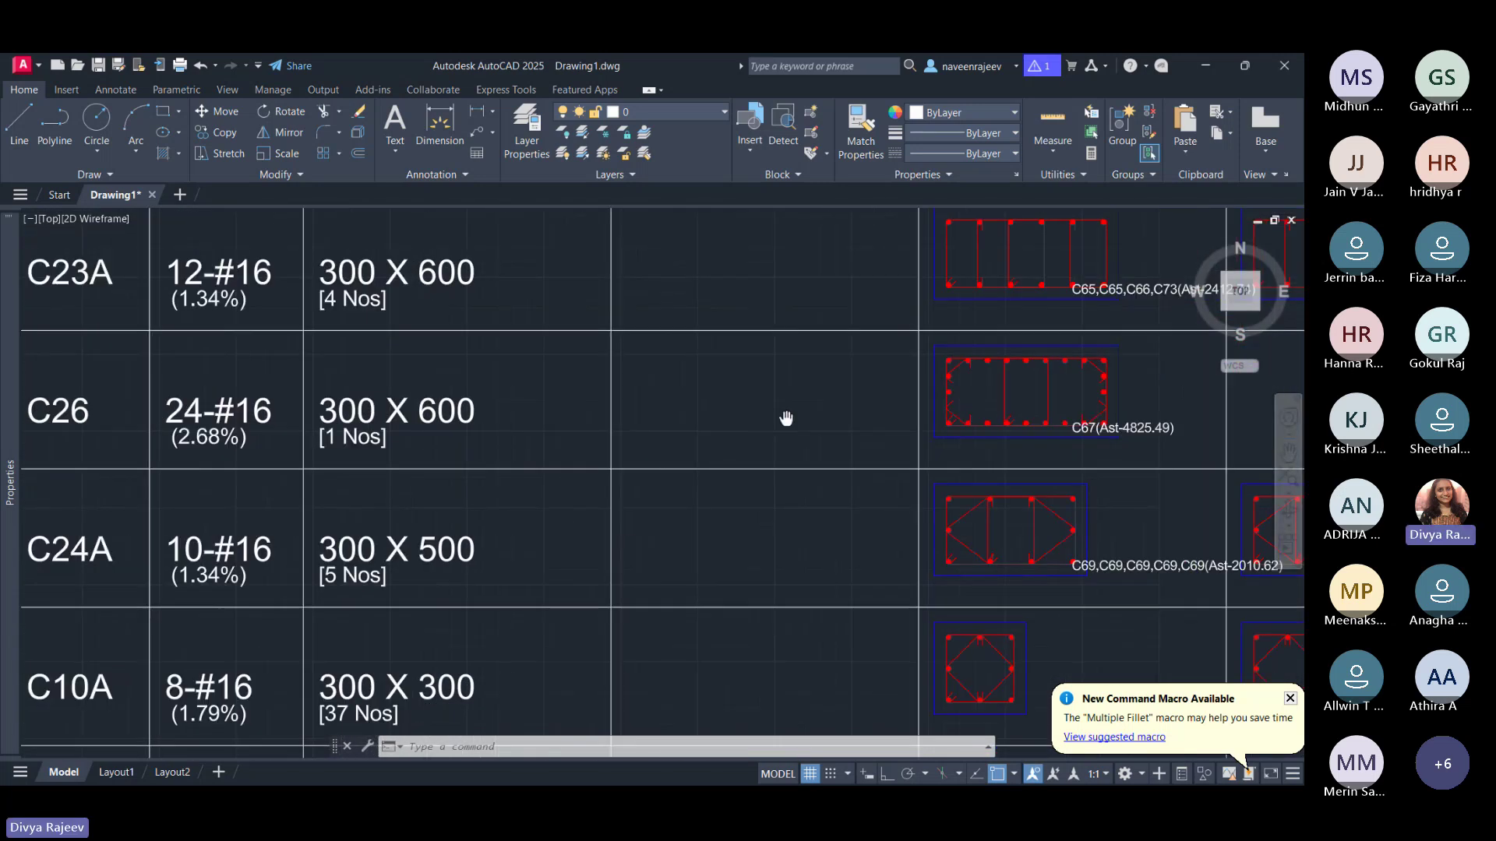
drag(785, 418, 660, 415)
scroll(597, 433, up, 5)
scroll(595, 432, down, 7)
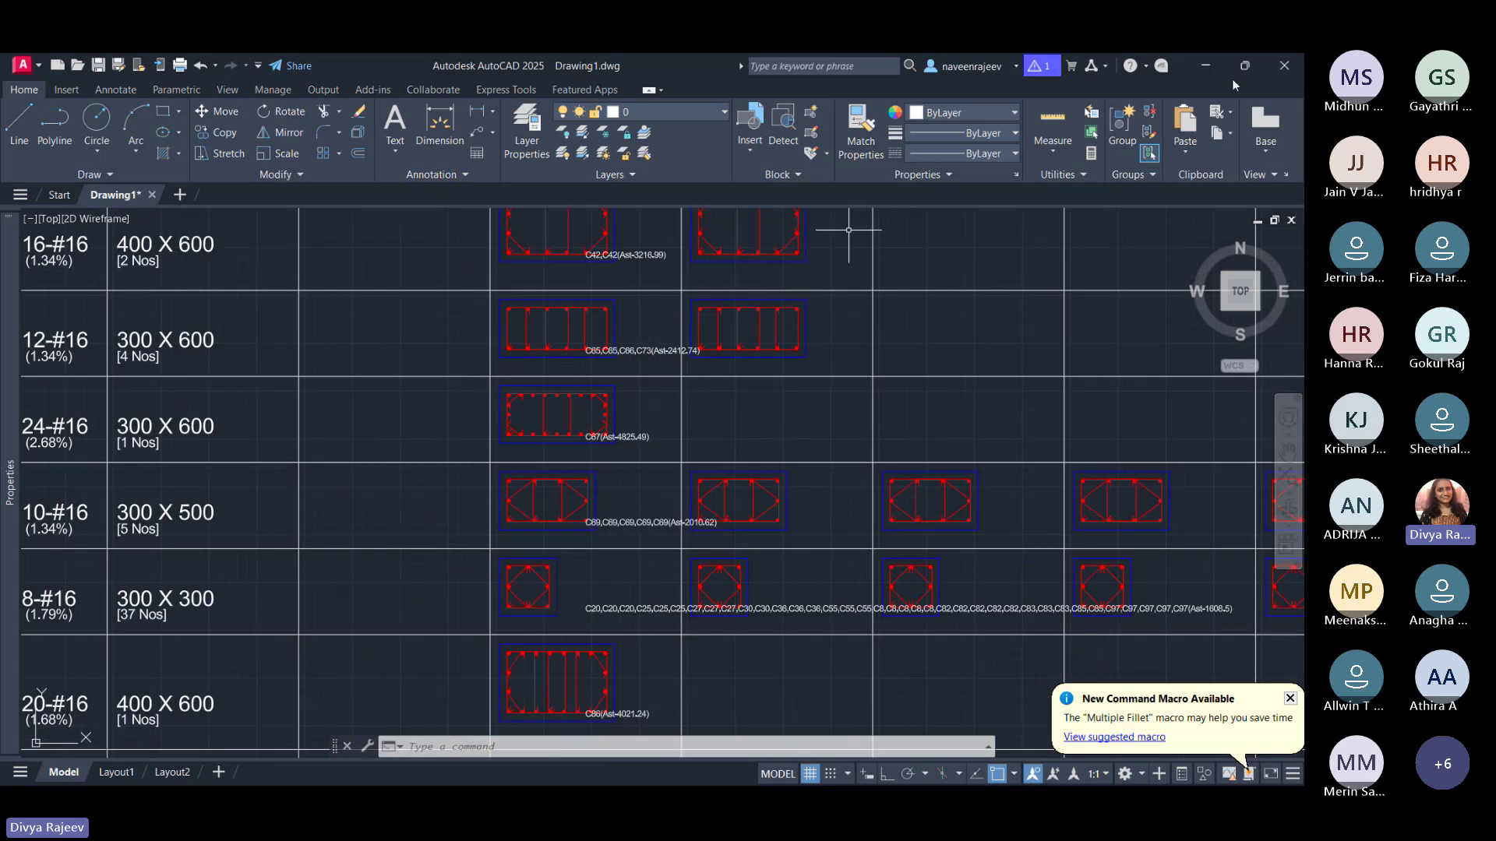
Step: Switch to ETABS, open selection by frame label for all stories, and browse the list to the column labels
click(1208, 74)
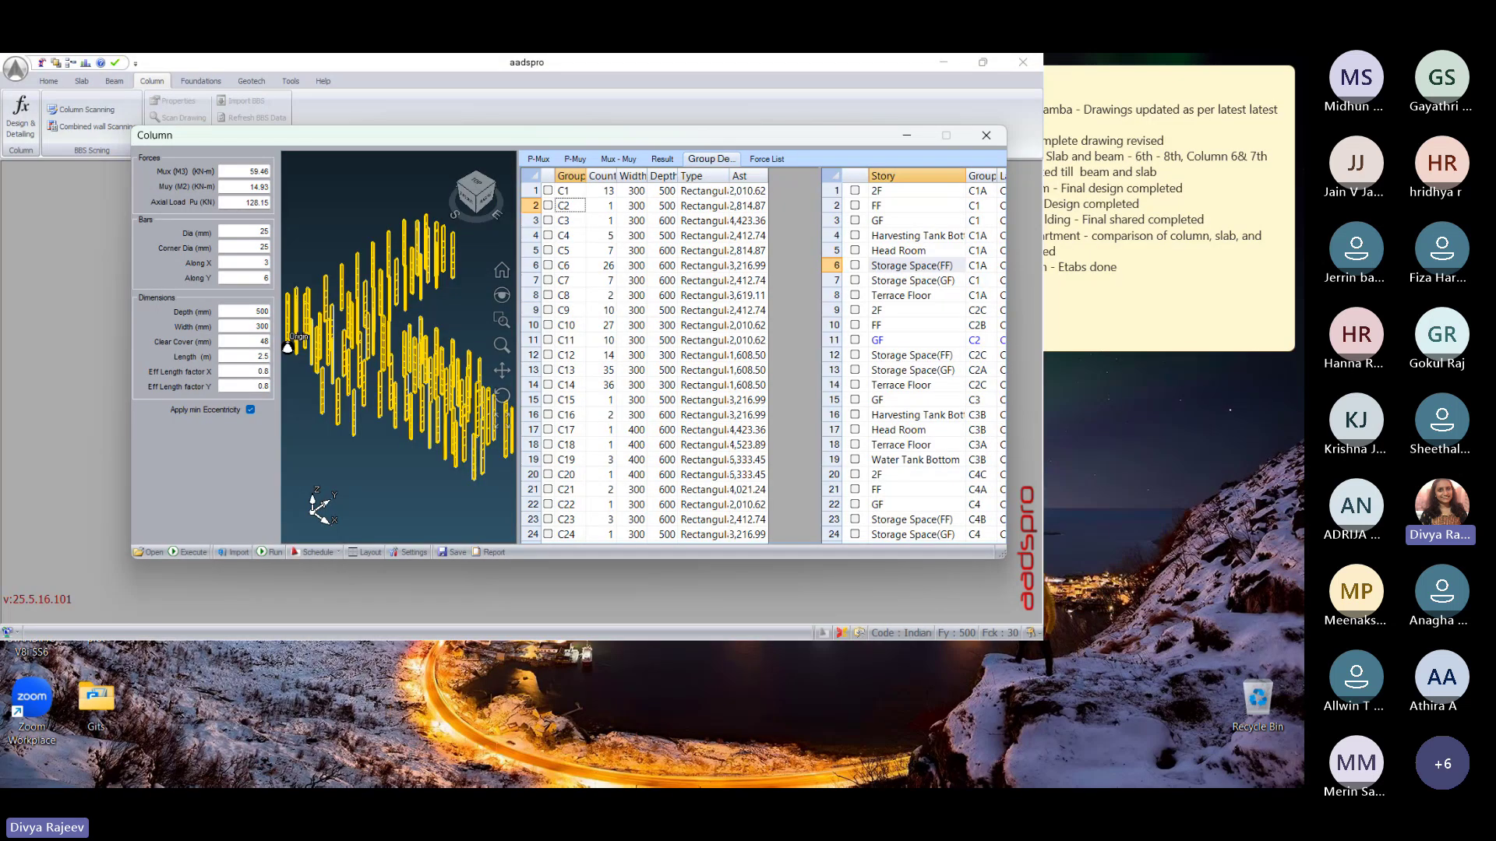
click(392, 769)
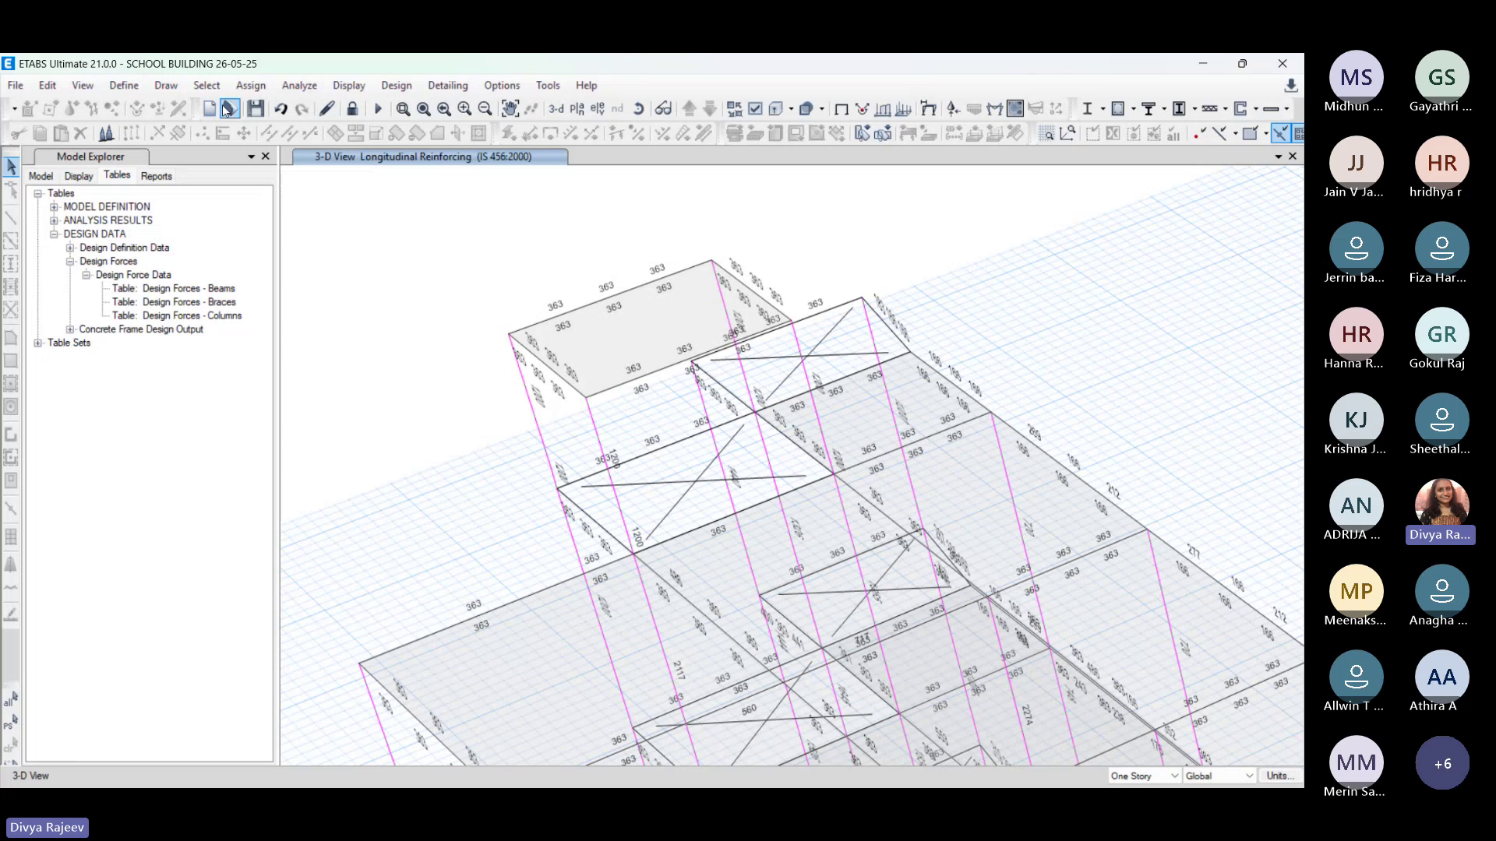
click(207, 85)
mouse_move(218, 109)
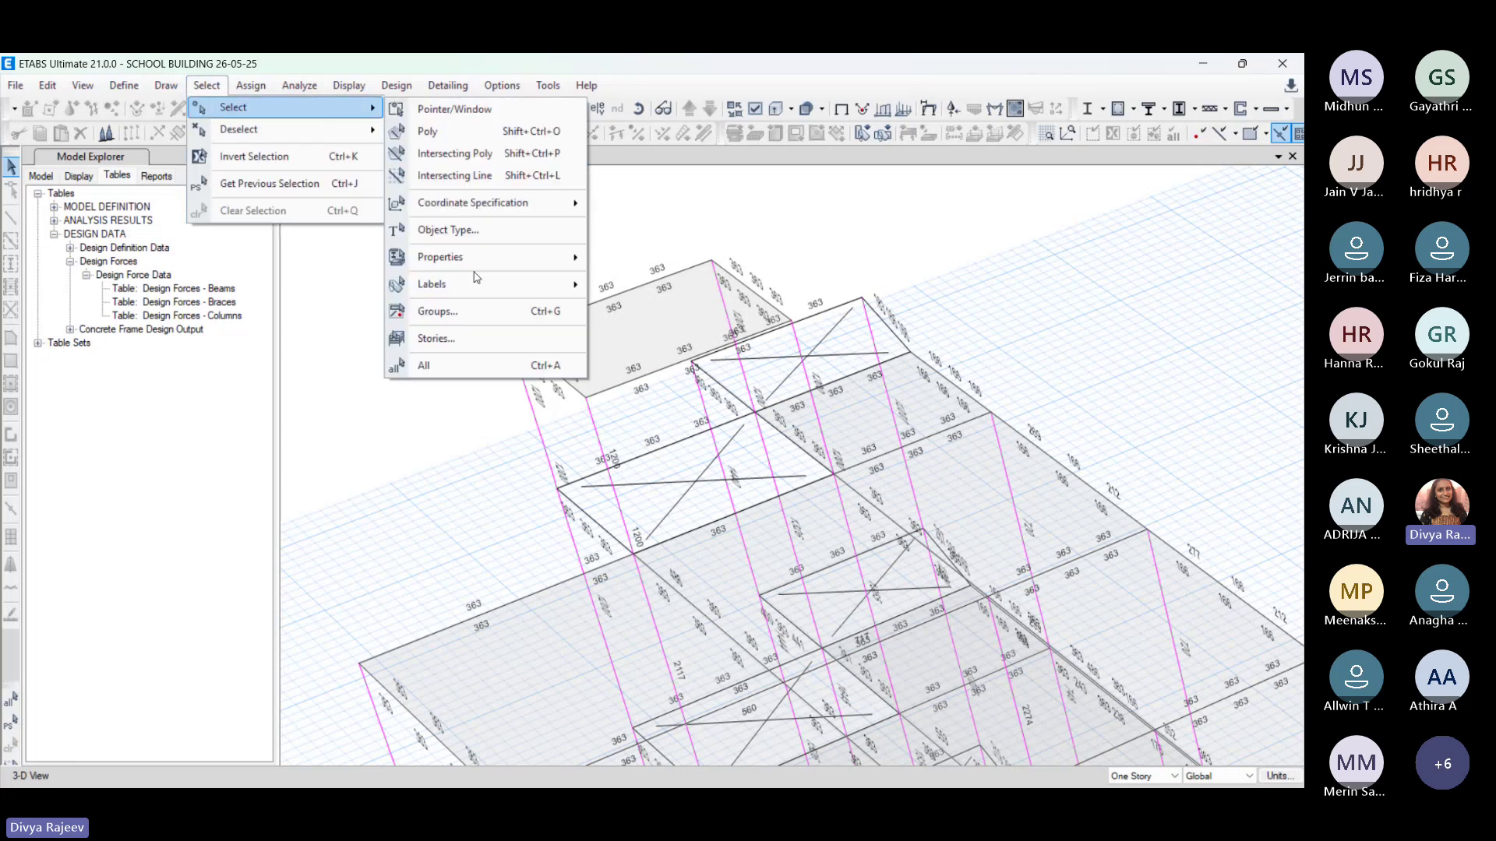
mouse_move(514, 290)
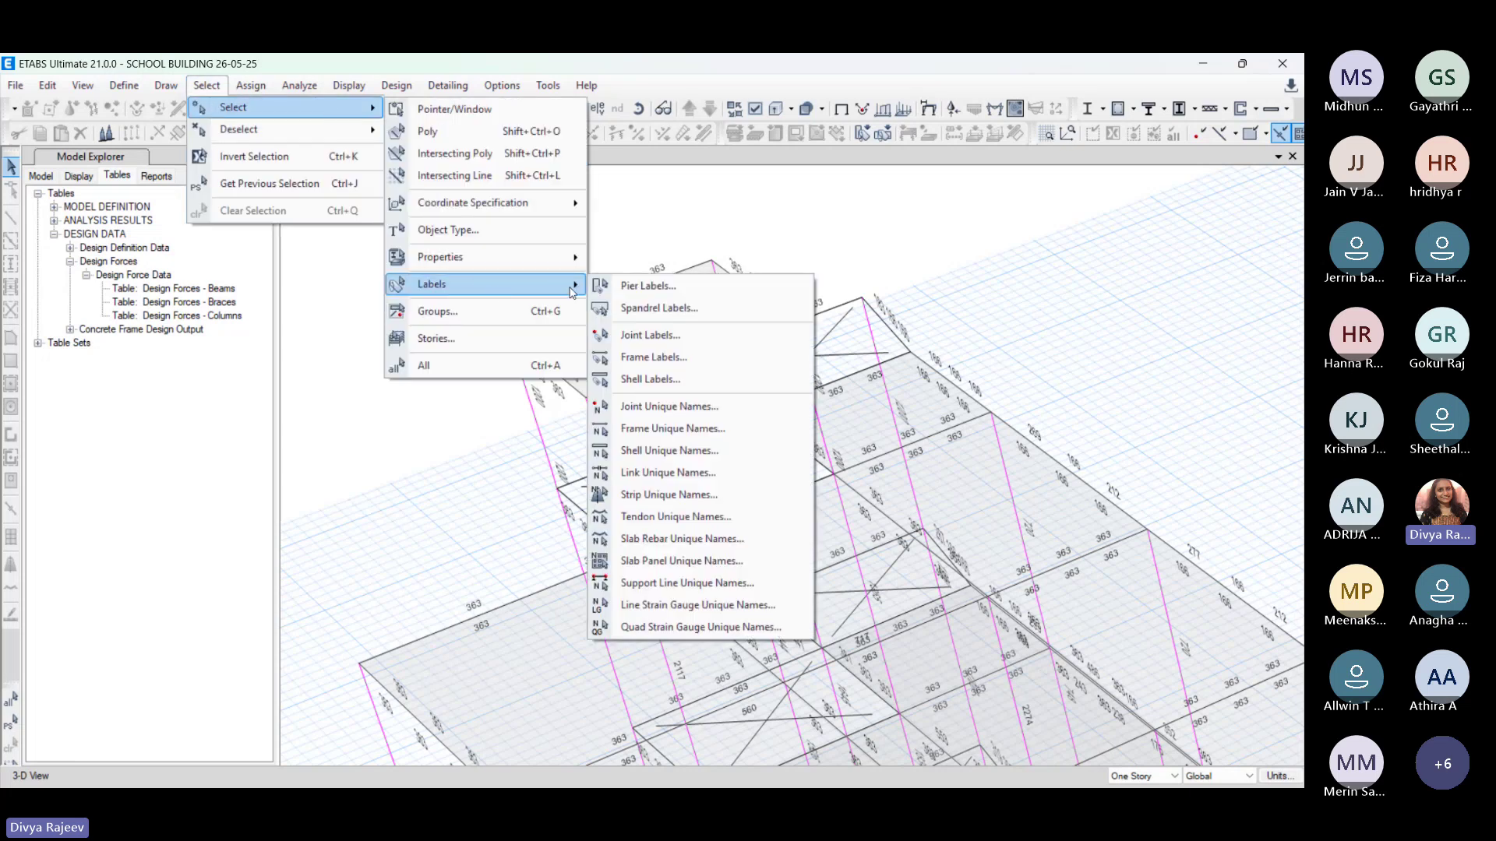
click(653, 357)
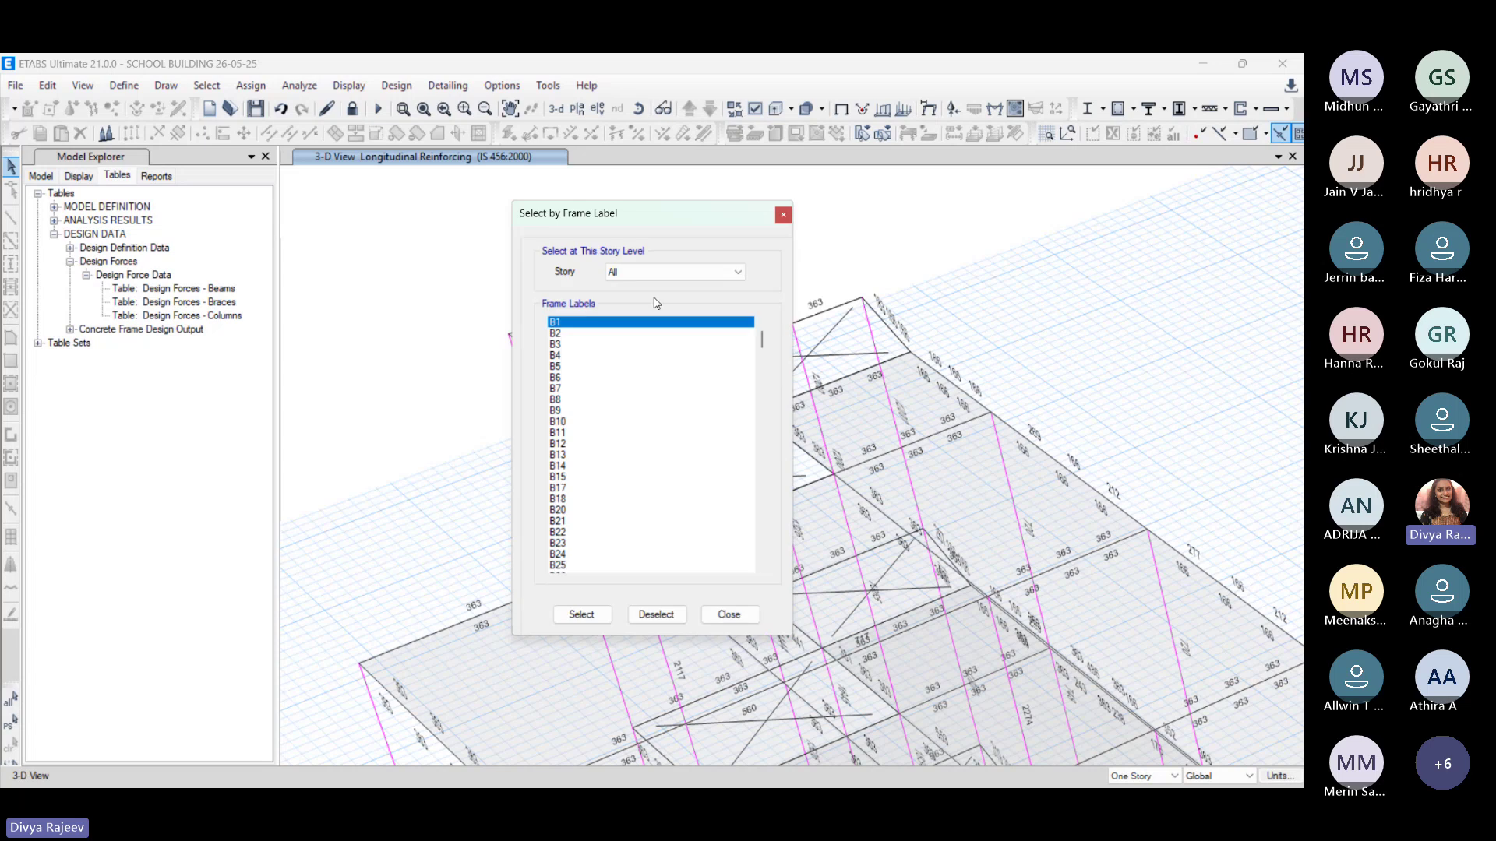
click(670, 272)
scroll(580, 498, down, 5)
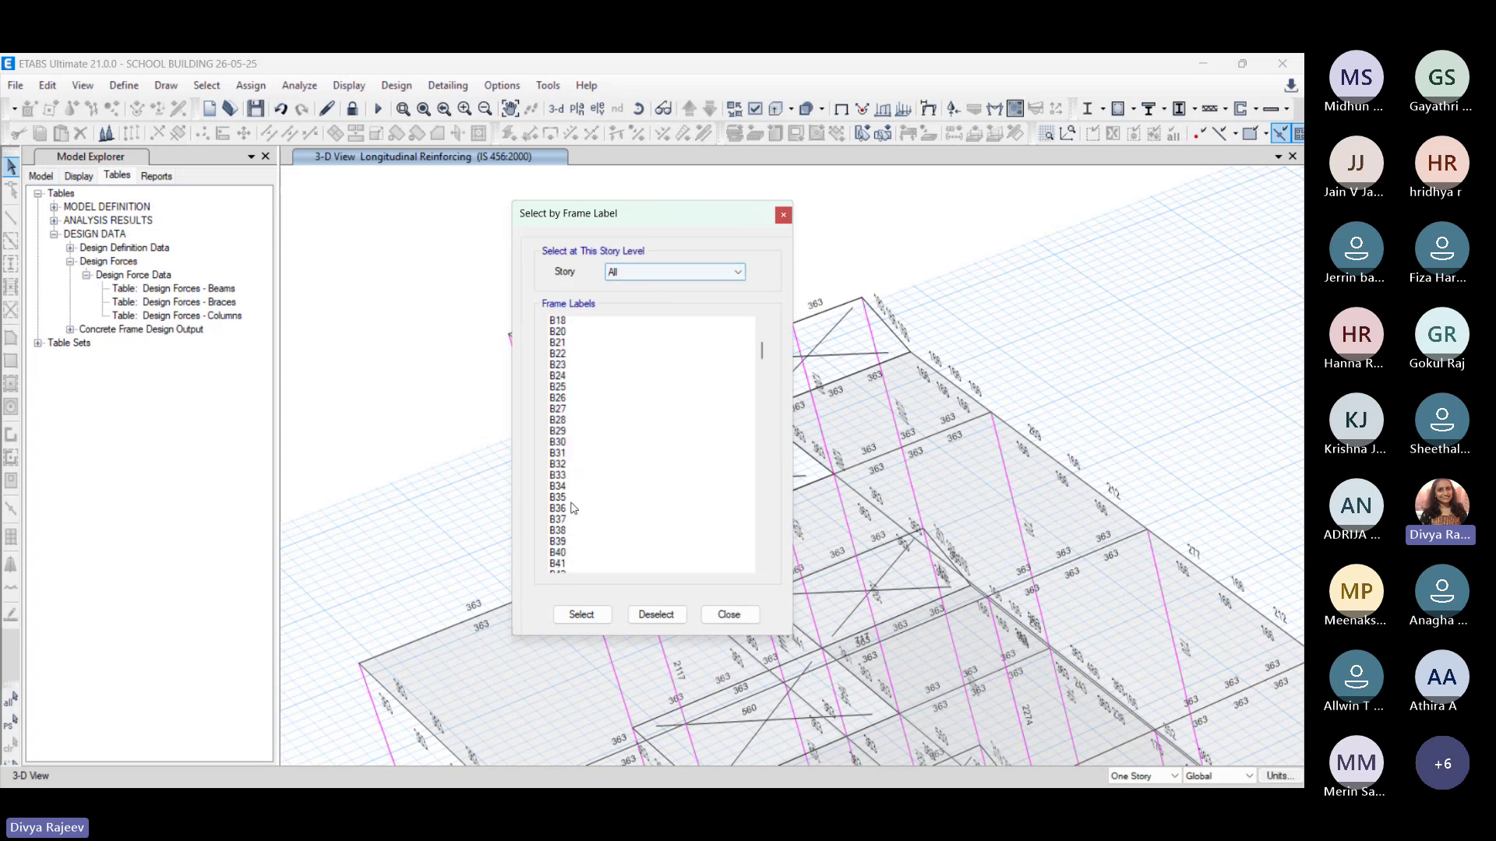
scroll(572, 508, down, 20)
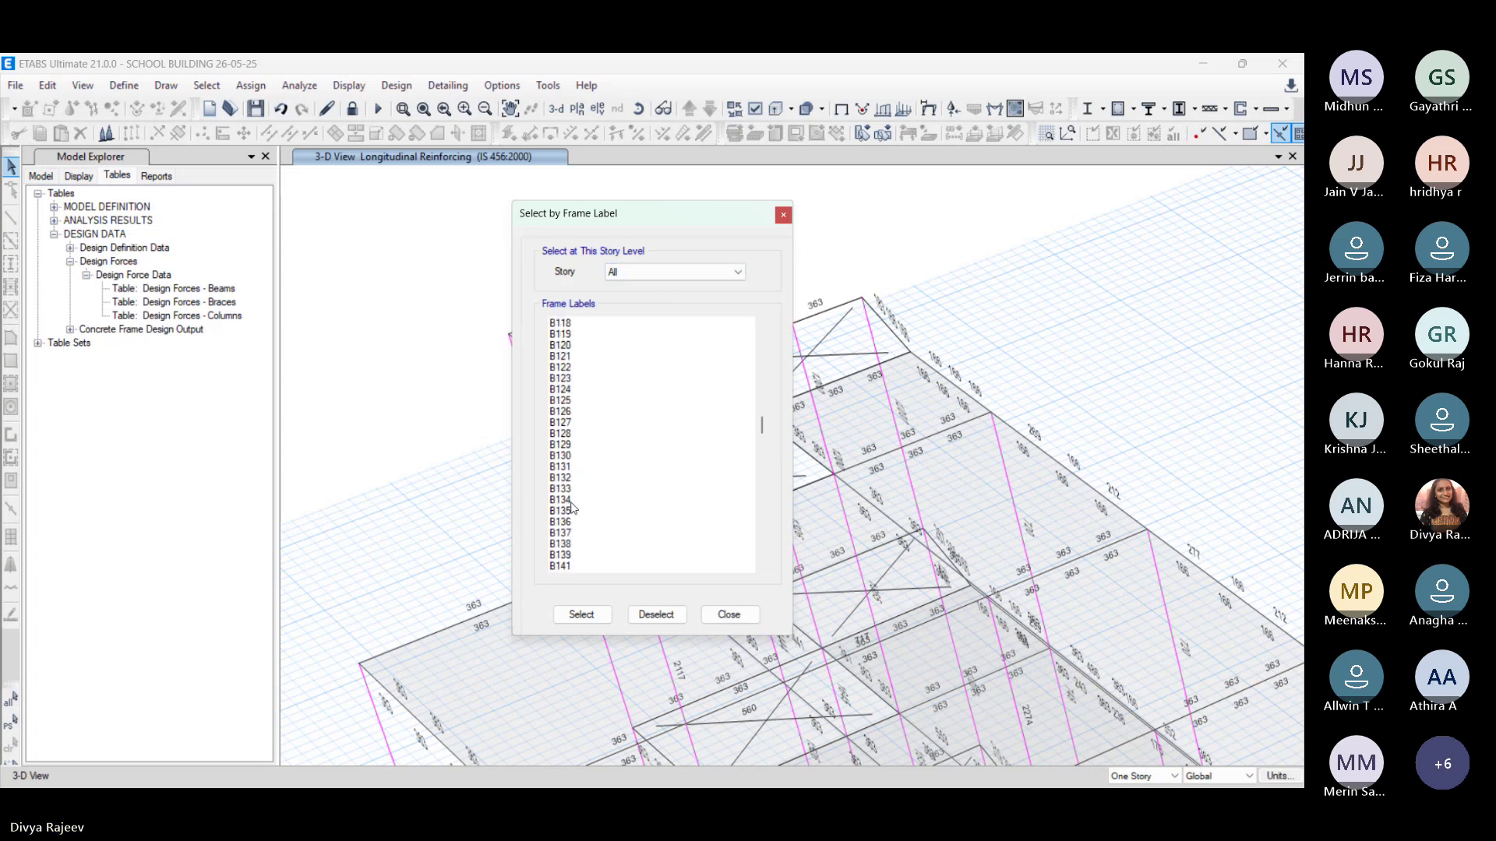
scroll(572, 508, down, 15)
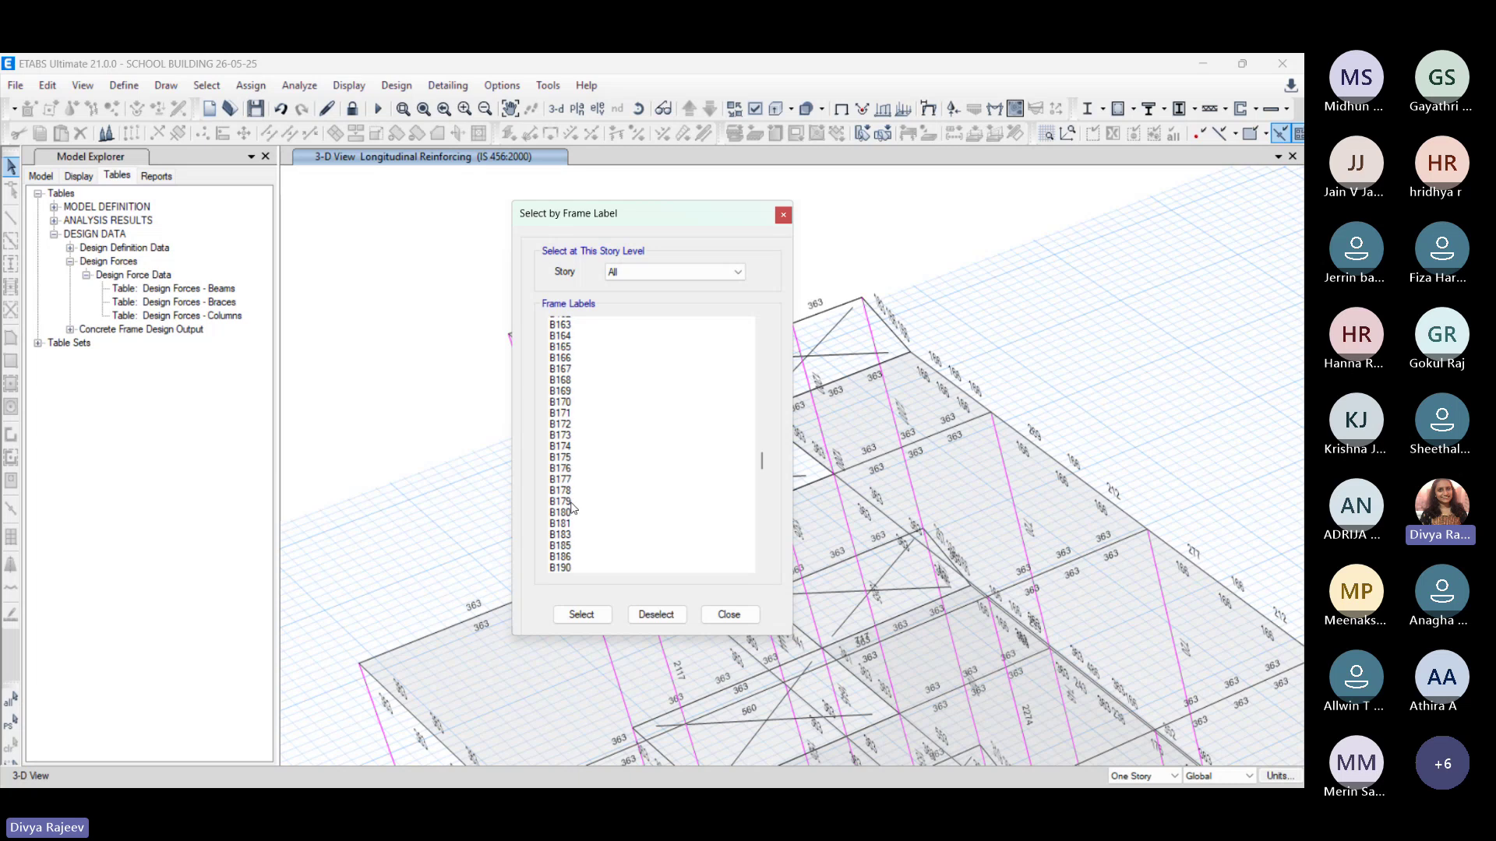
scroll(573, 508, down, 18)
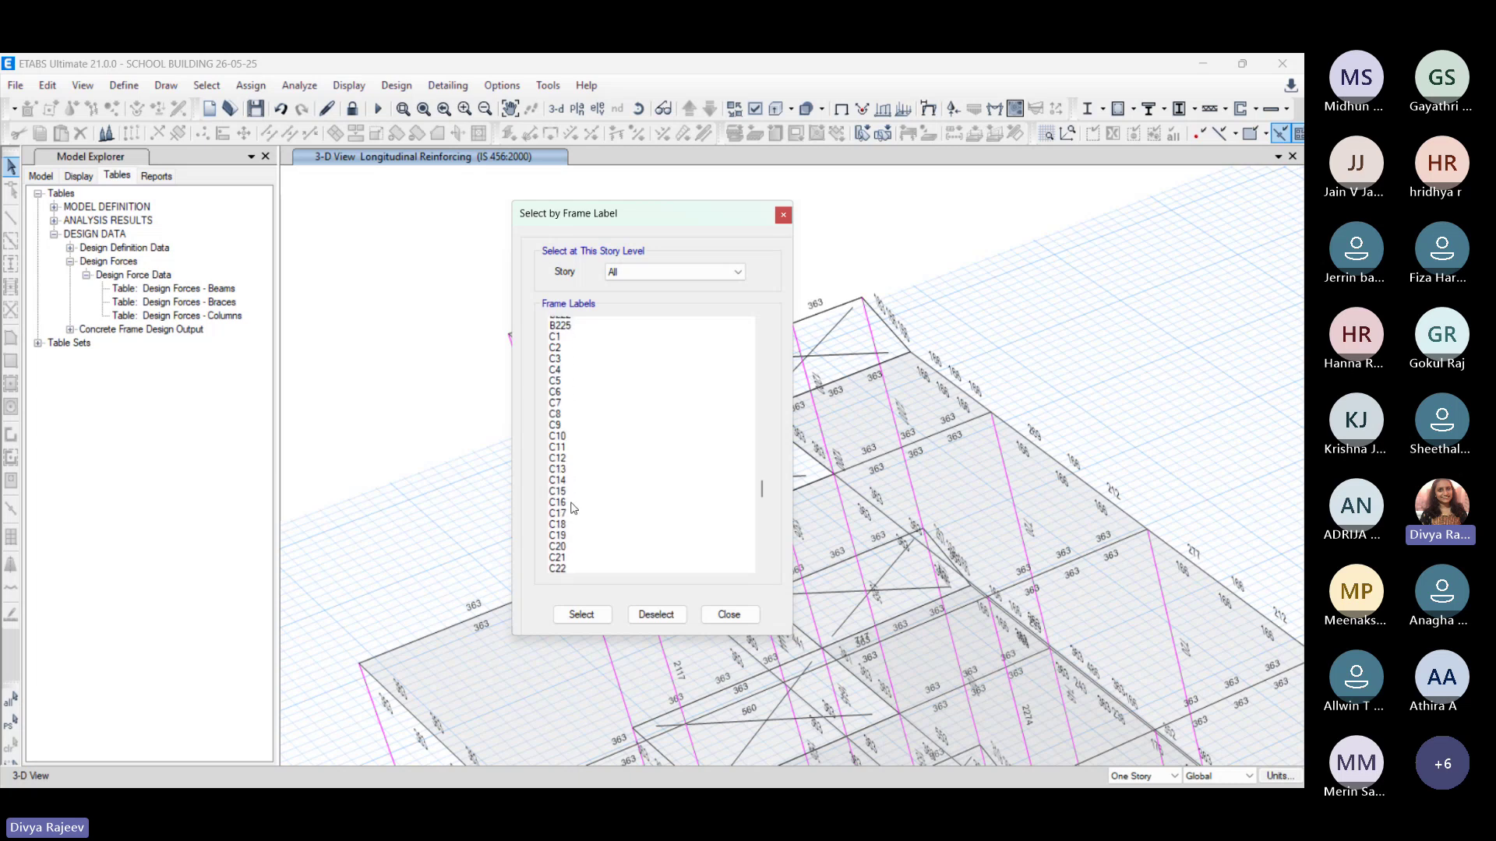
scroll(573, 508, down, 2)
Step: Switch to AutoCAD and check the C67 member label and section detail in the 300 X 600 row of the column schedule
mouse_move(520, 785)
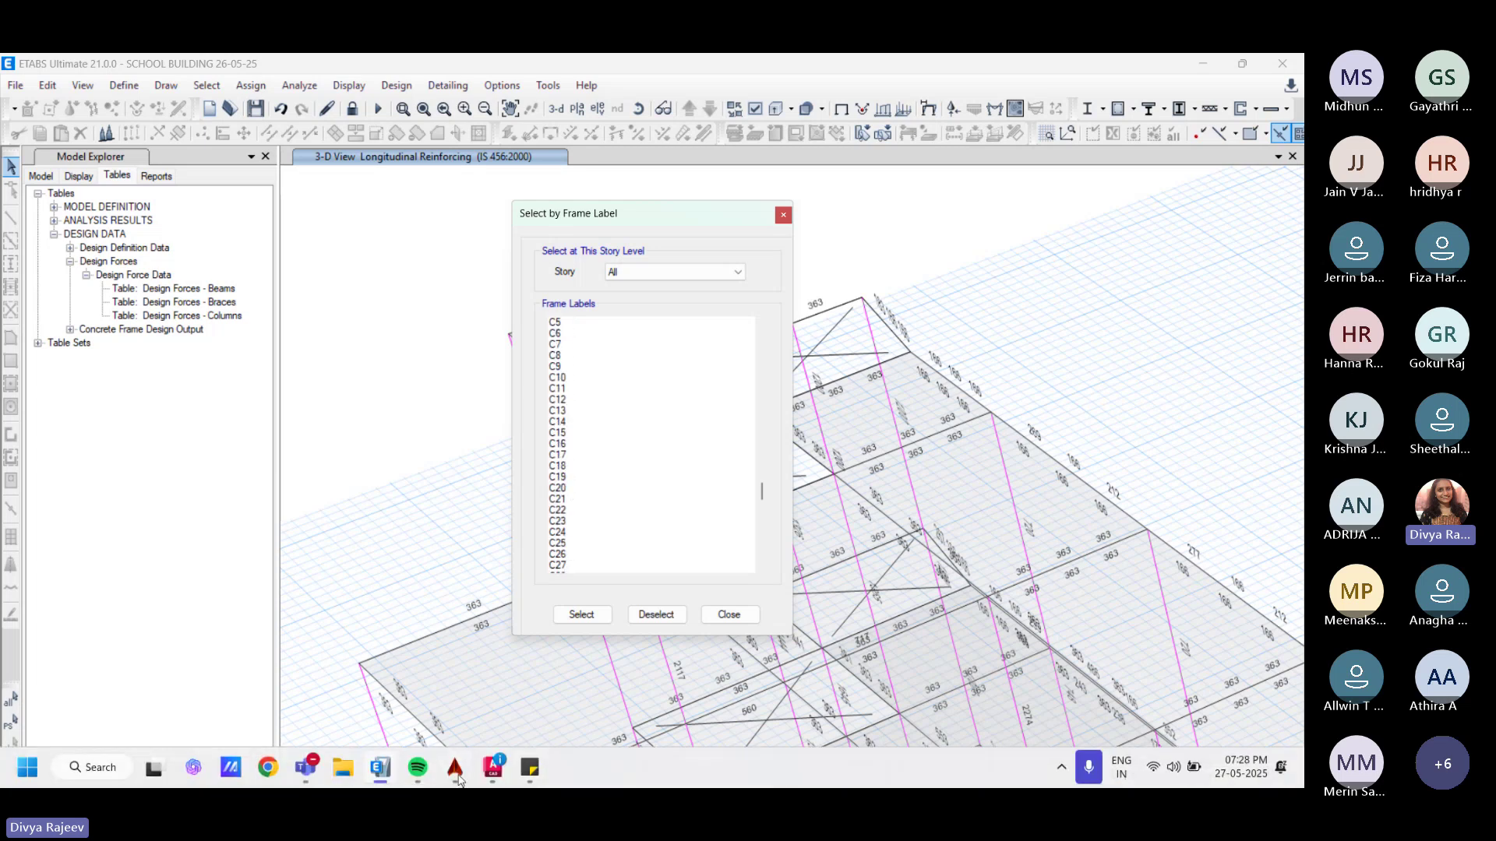
mouse_move(458, 780)
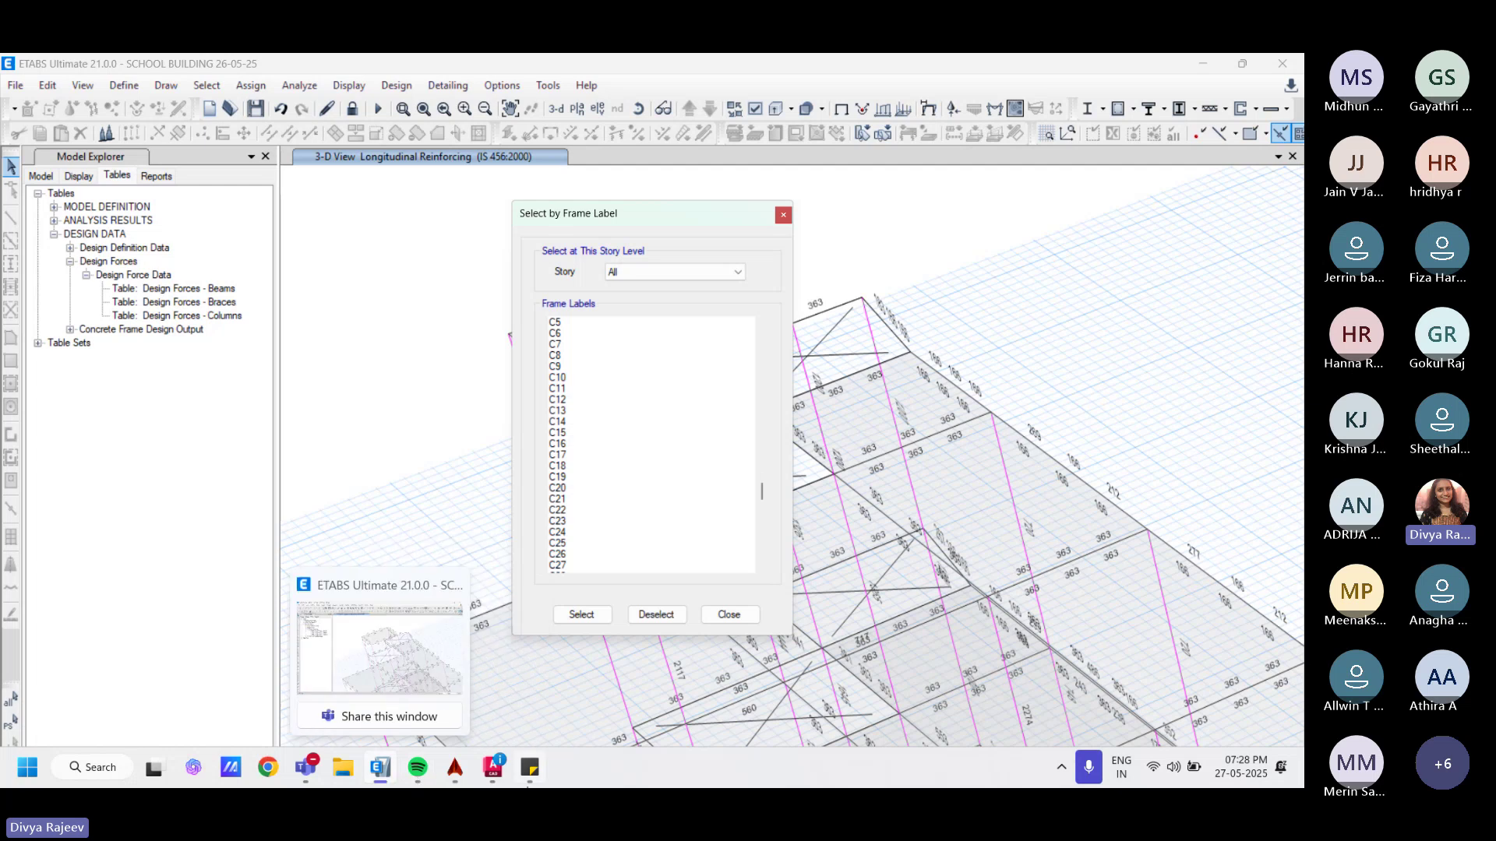
click(499, 781)
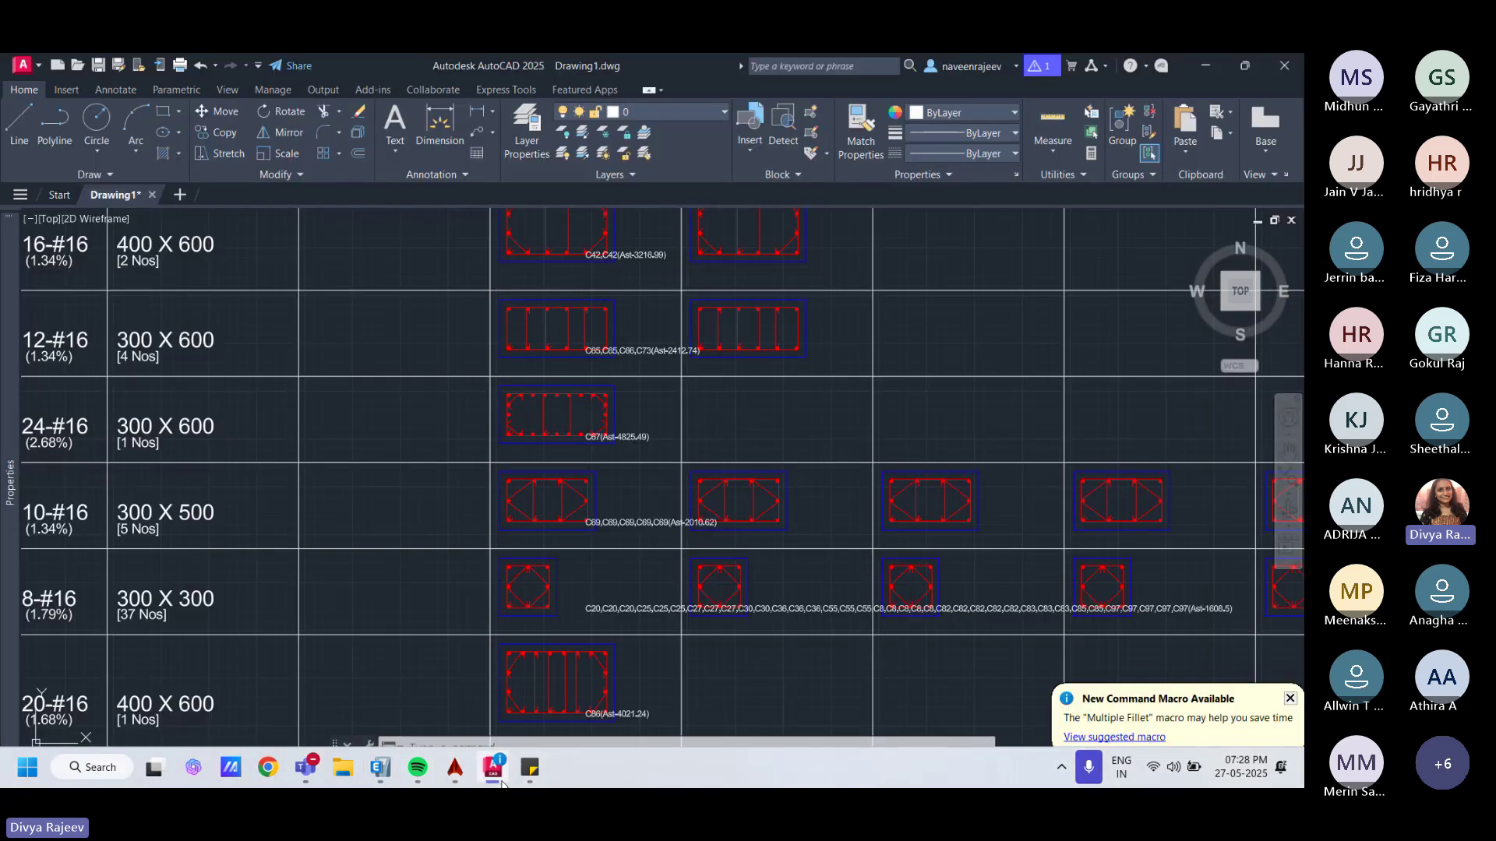
scroll(592, 410, up, 4)
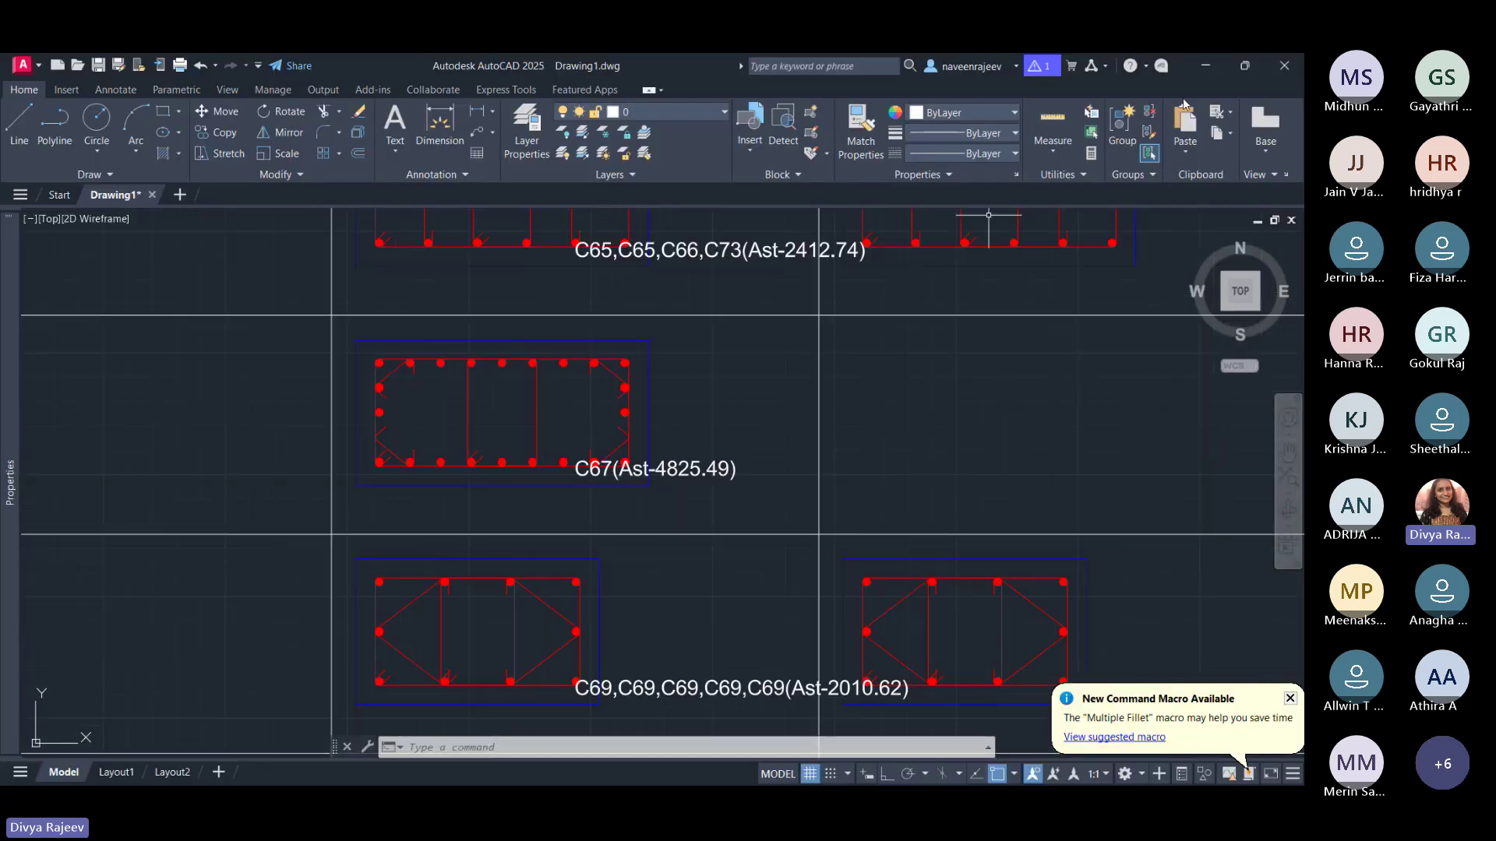
click(1206, 66)
Step: Return to ETABS and select frame label C67 on all stories, closing the label selection when finished
scroll(570, 484, down, 5)
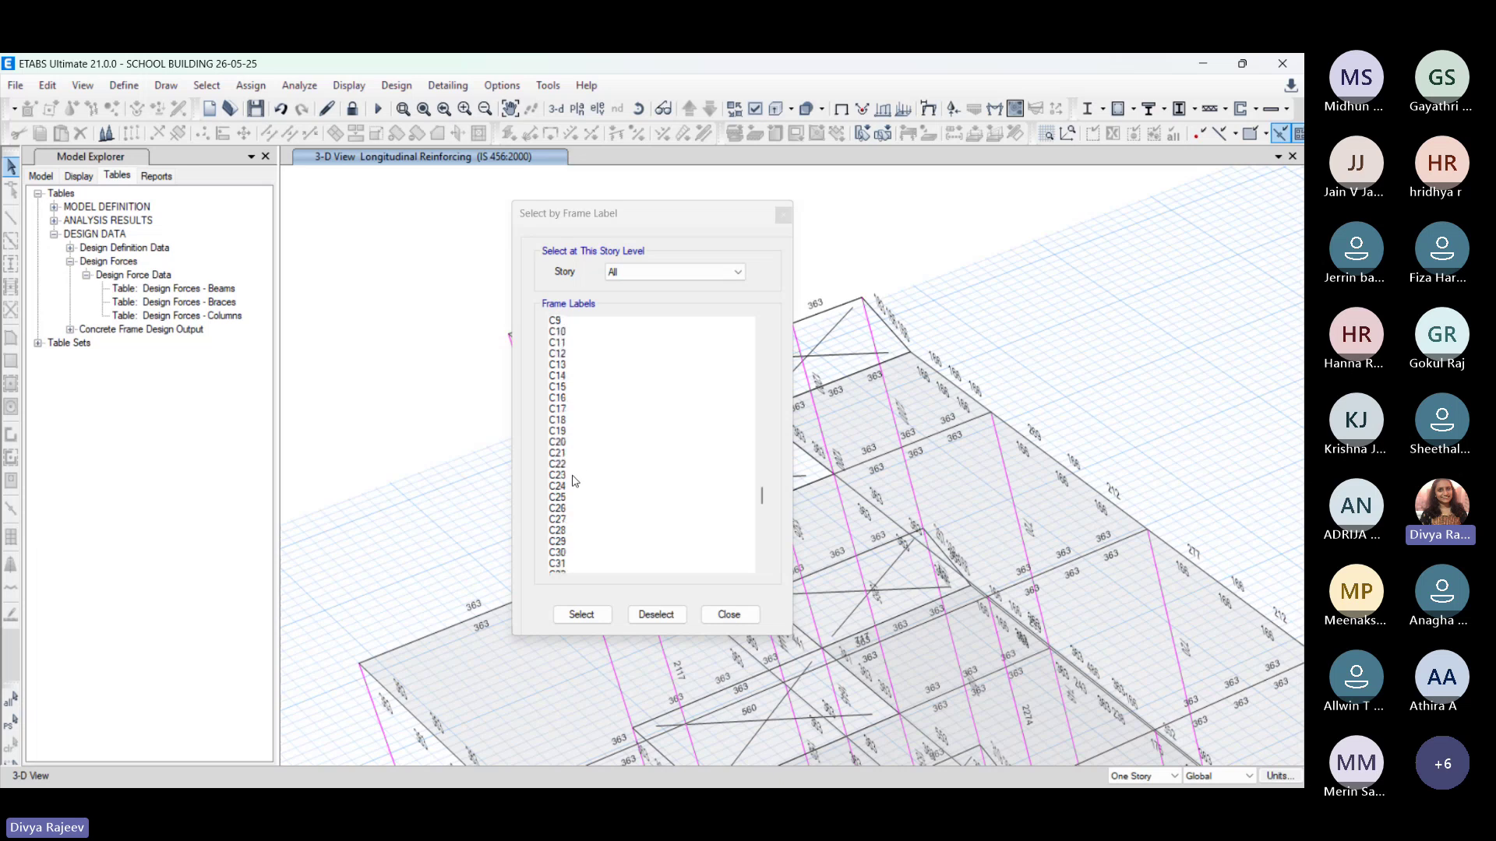
scroll(570, 484, down, 6)
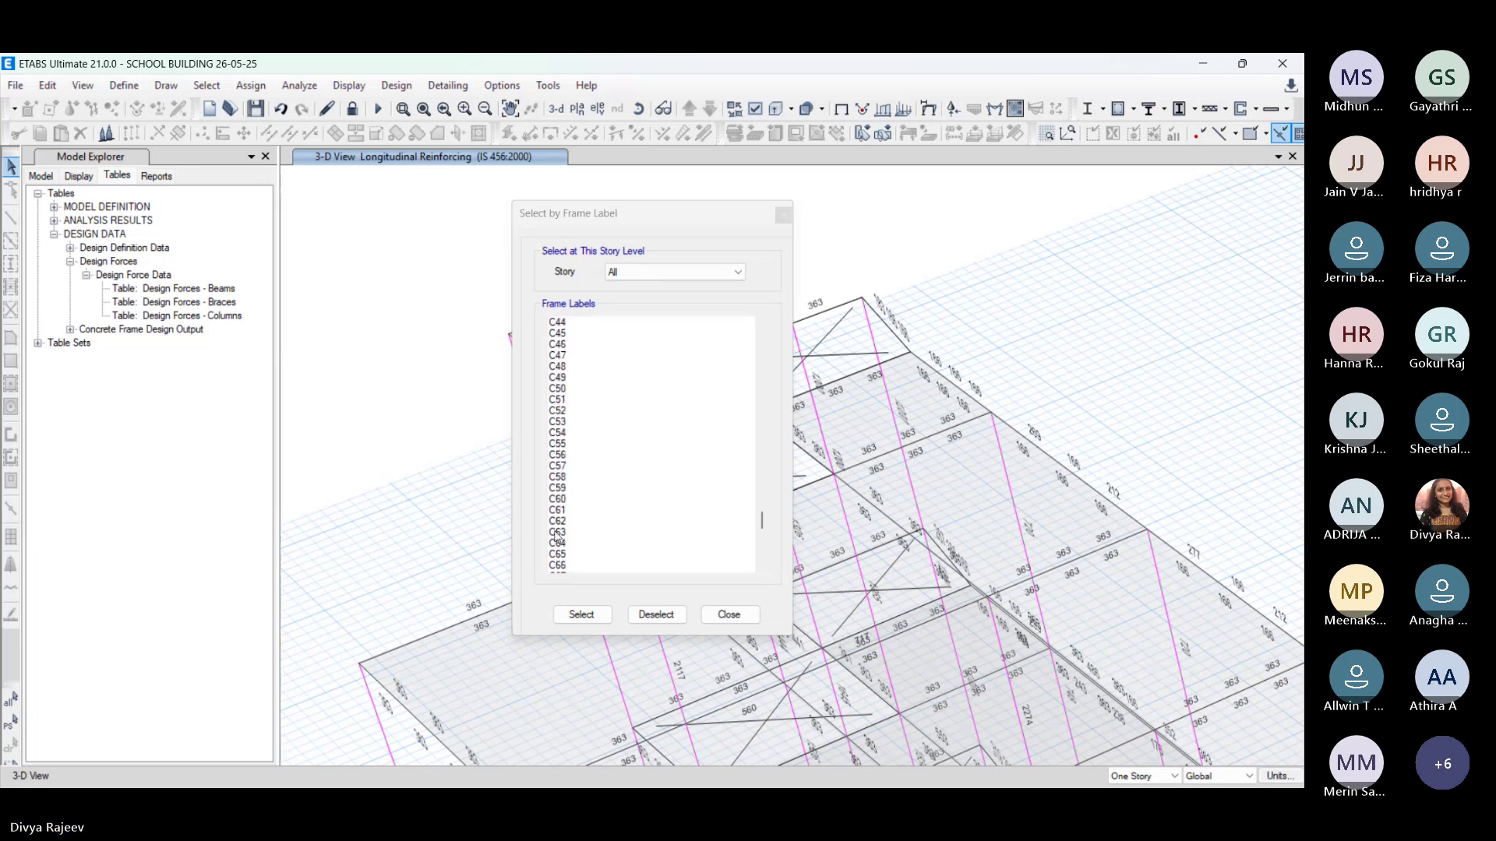
scroll(557, 543, down, 1)
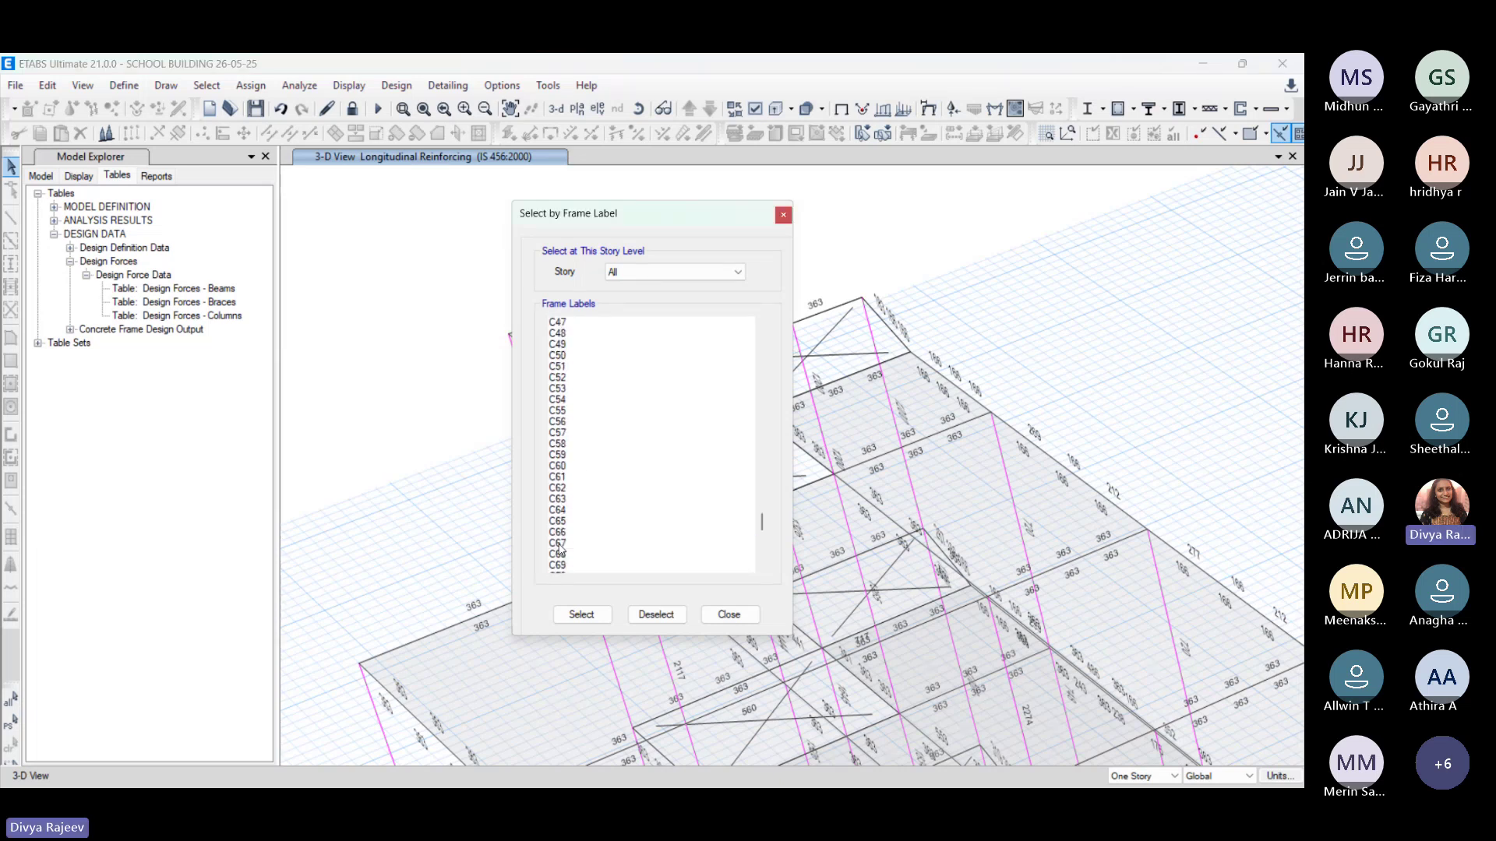
click(558, 544)
click(596, 616)
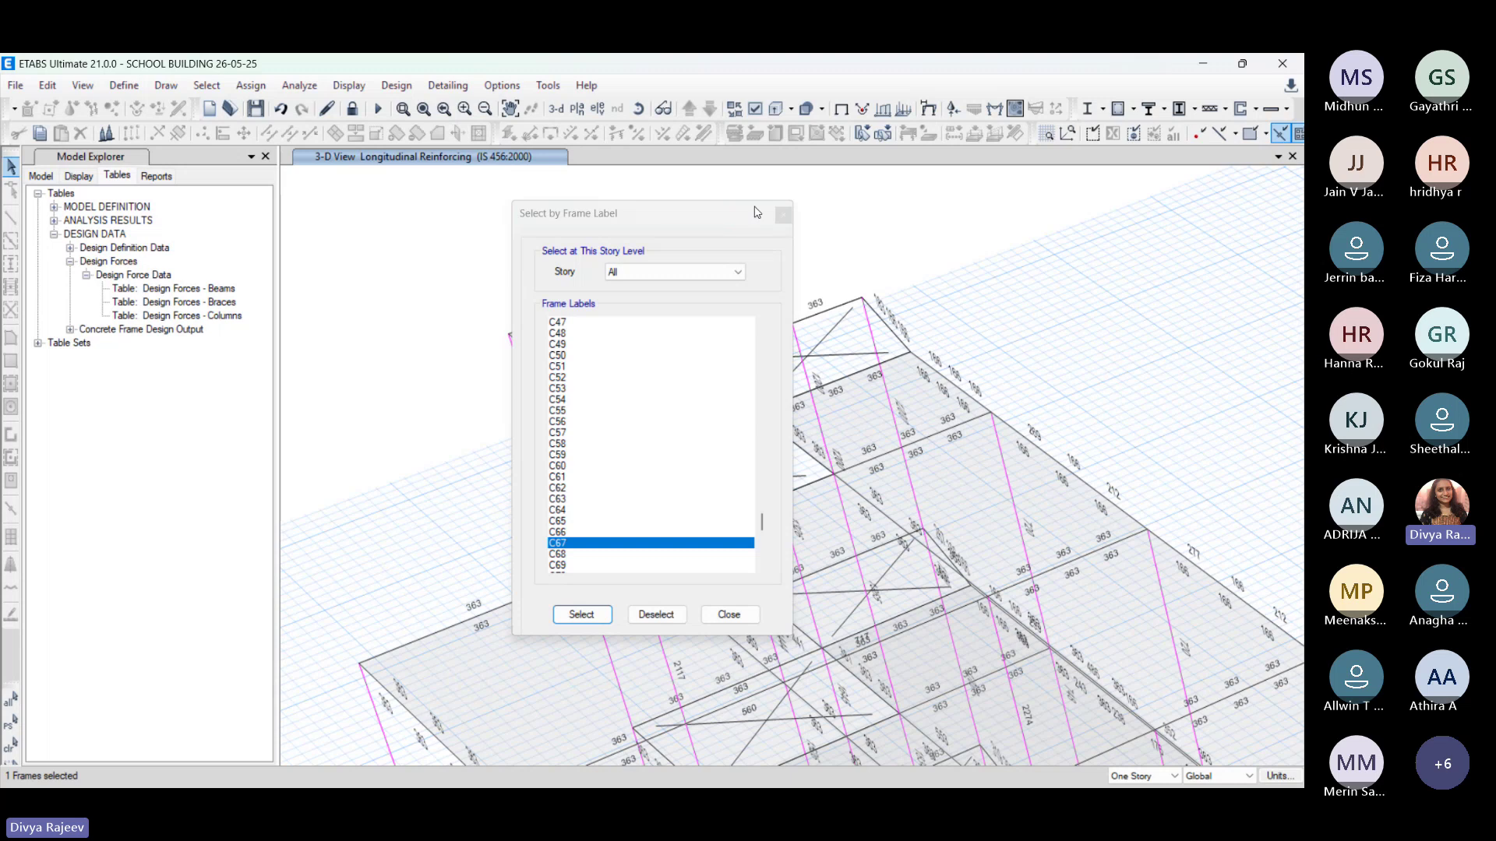
click(783, 215)
Step: Show only the selected C67 column in the 3-D view and examine its longitudinal reinforcement value
scroll(698, 251, down, 5)
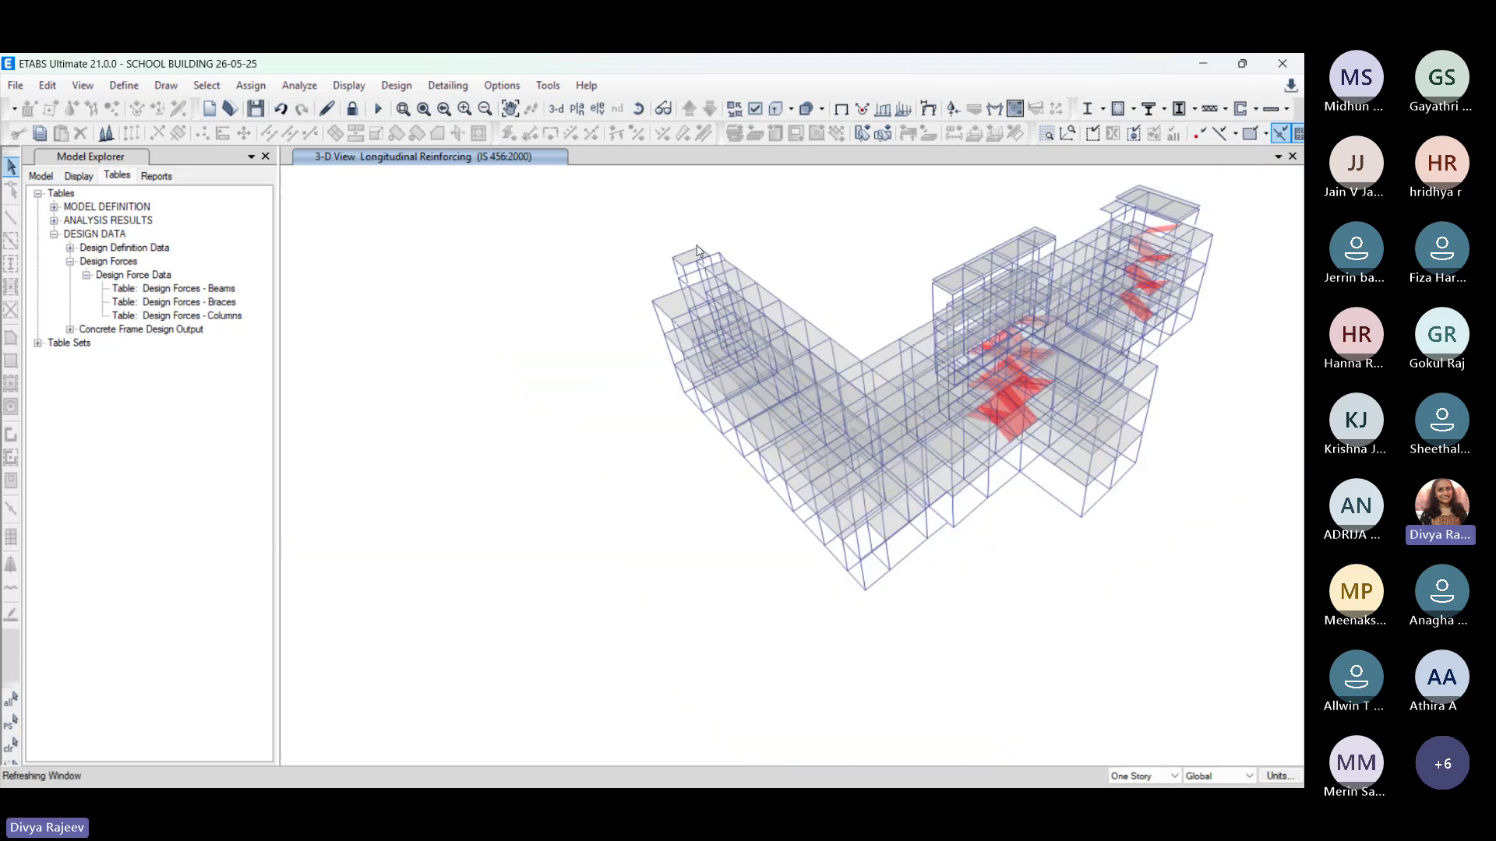
scroll(1253, 286, up, 5)
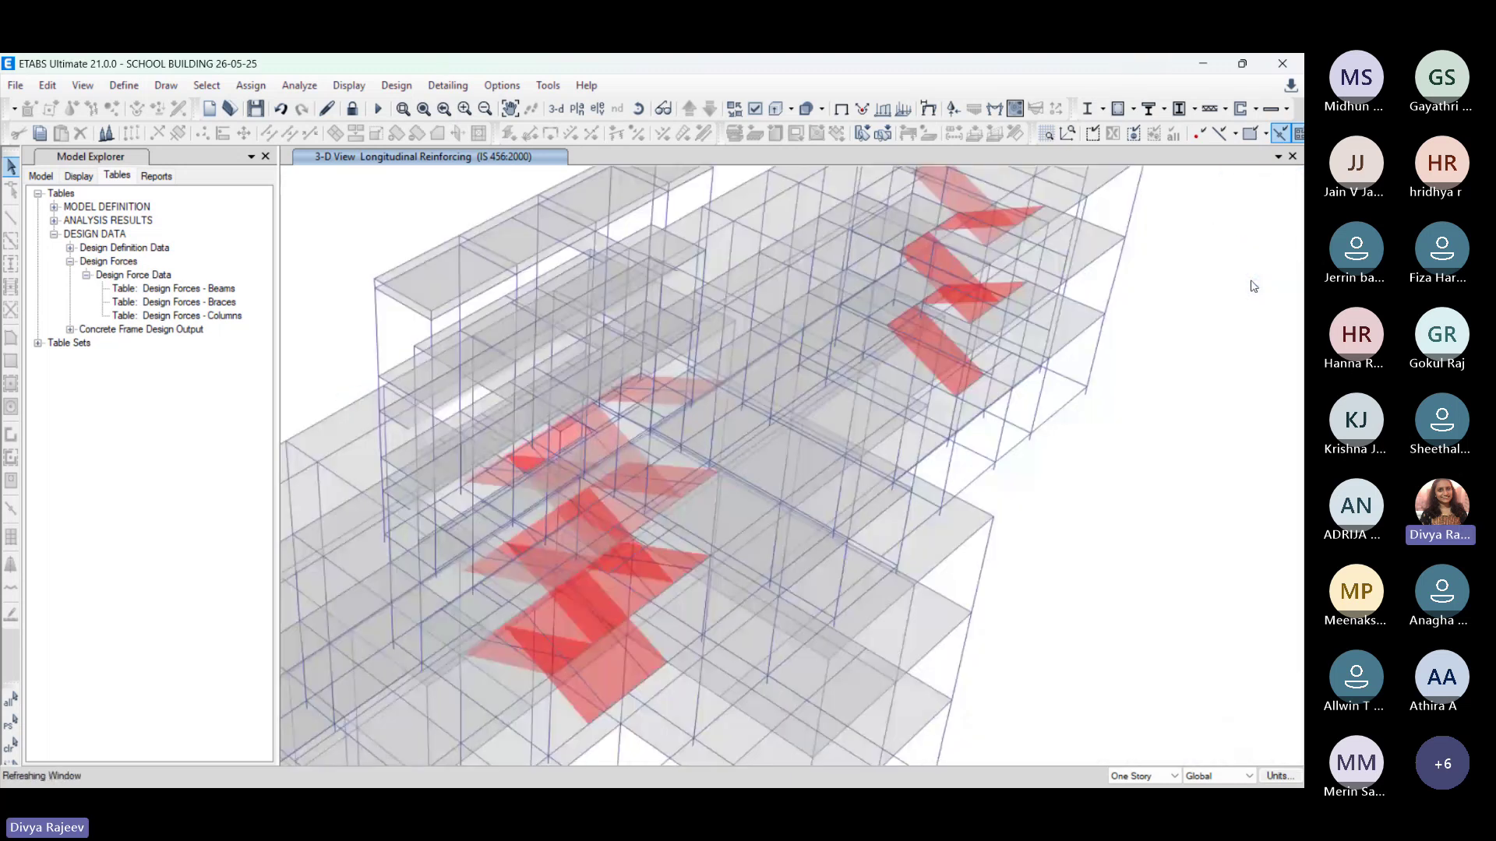
scroll(1252, 286, down, 5)
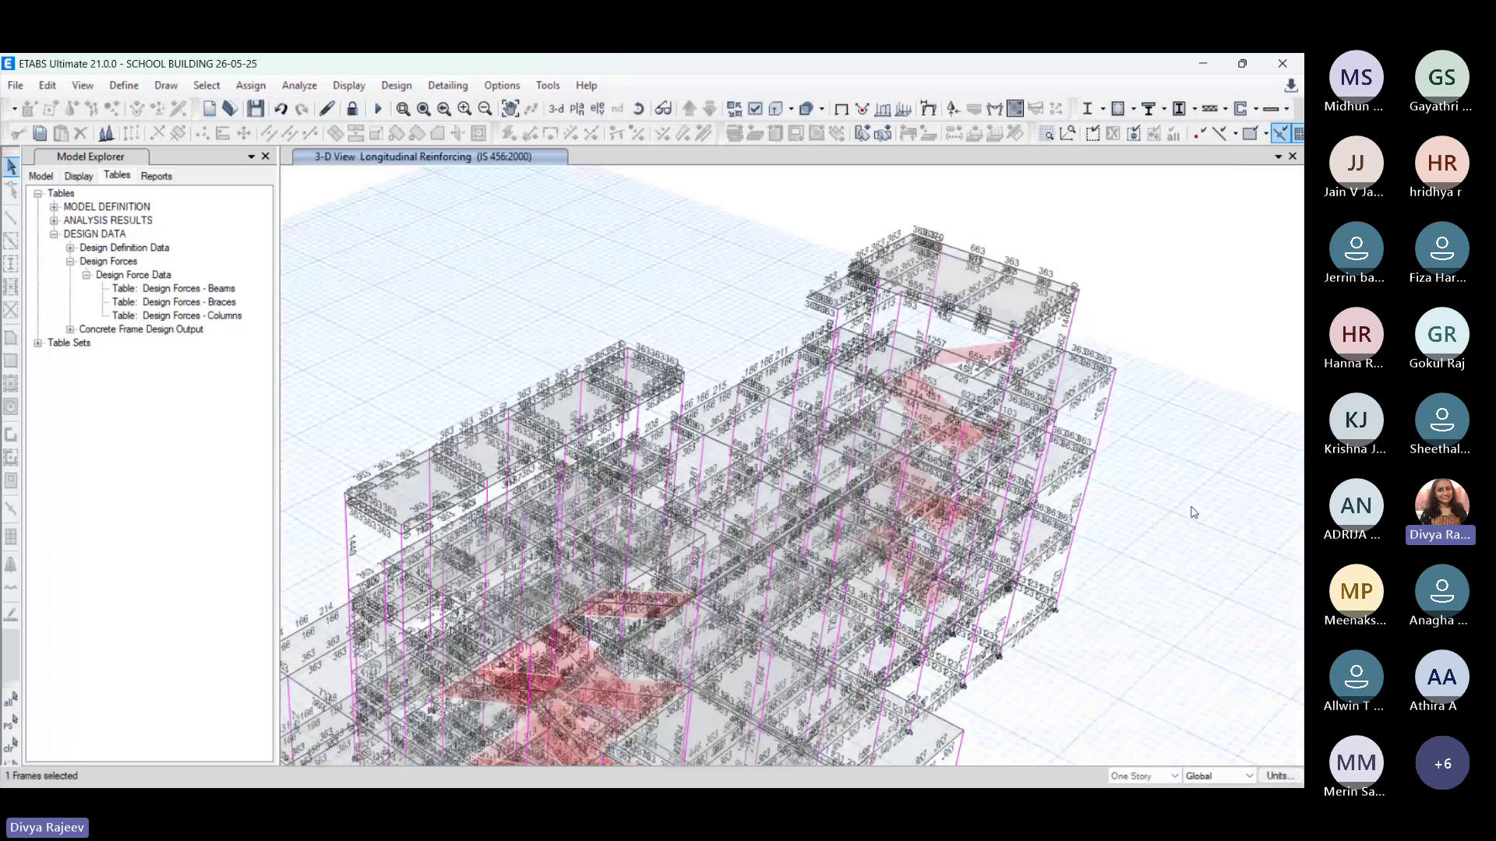
scroll(601, 407, up, 5)
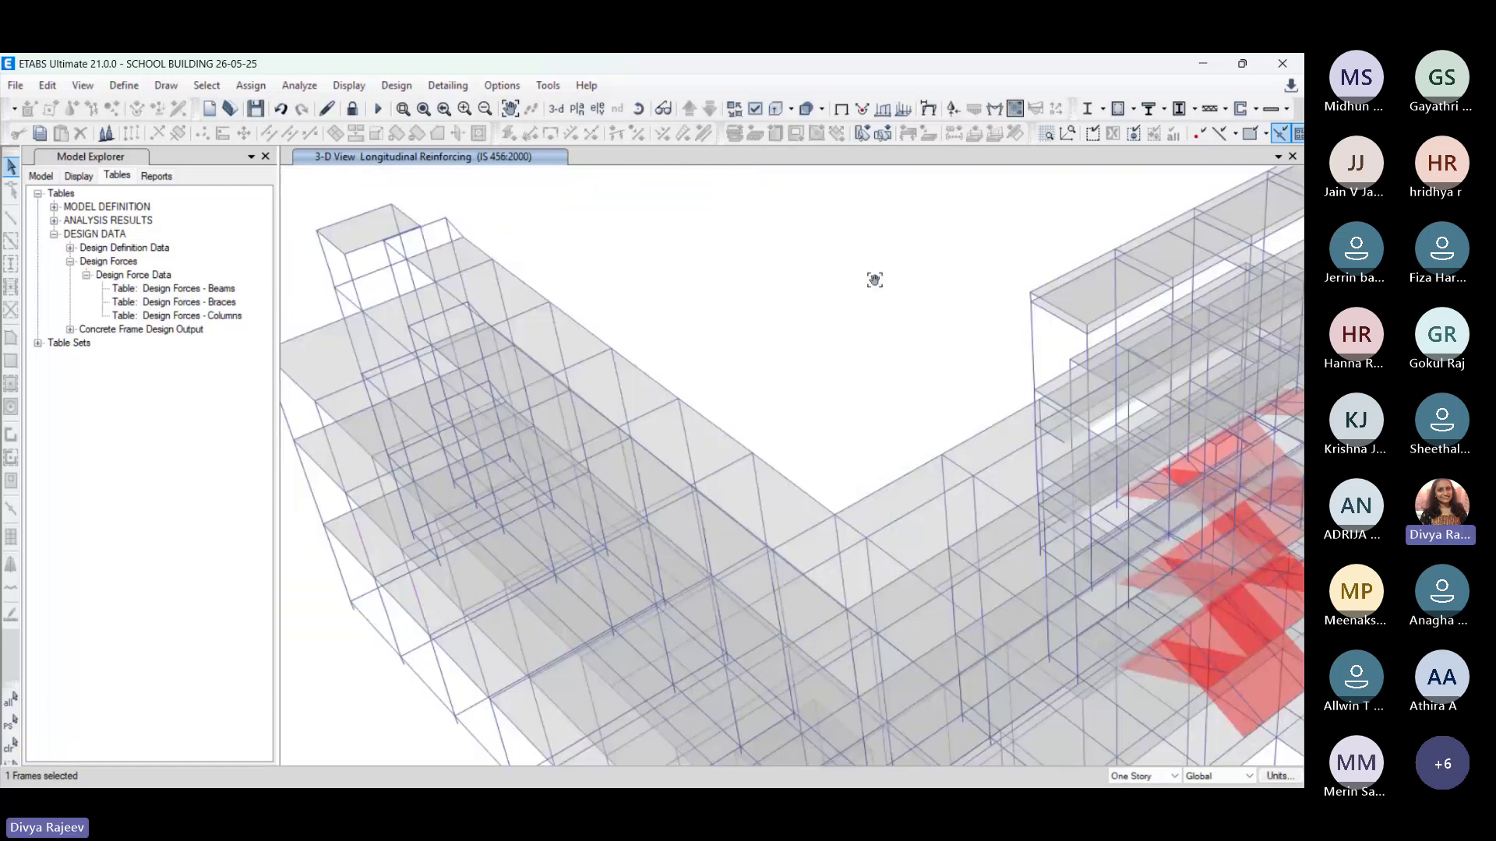
drag(874, 280, 694, 257)
right_click(730, 256)
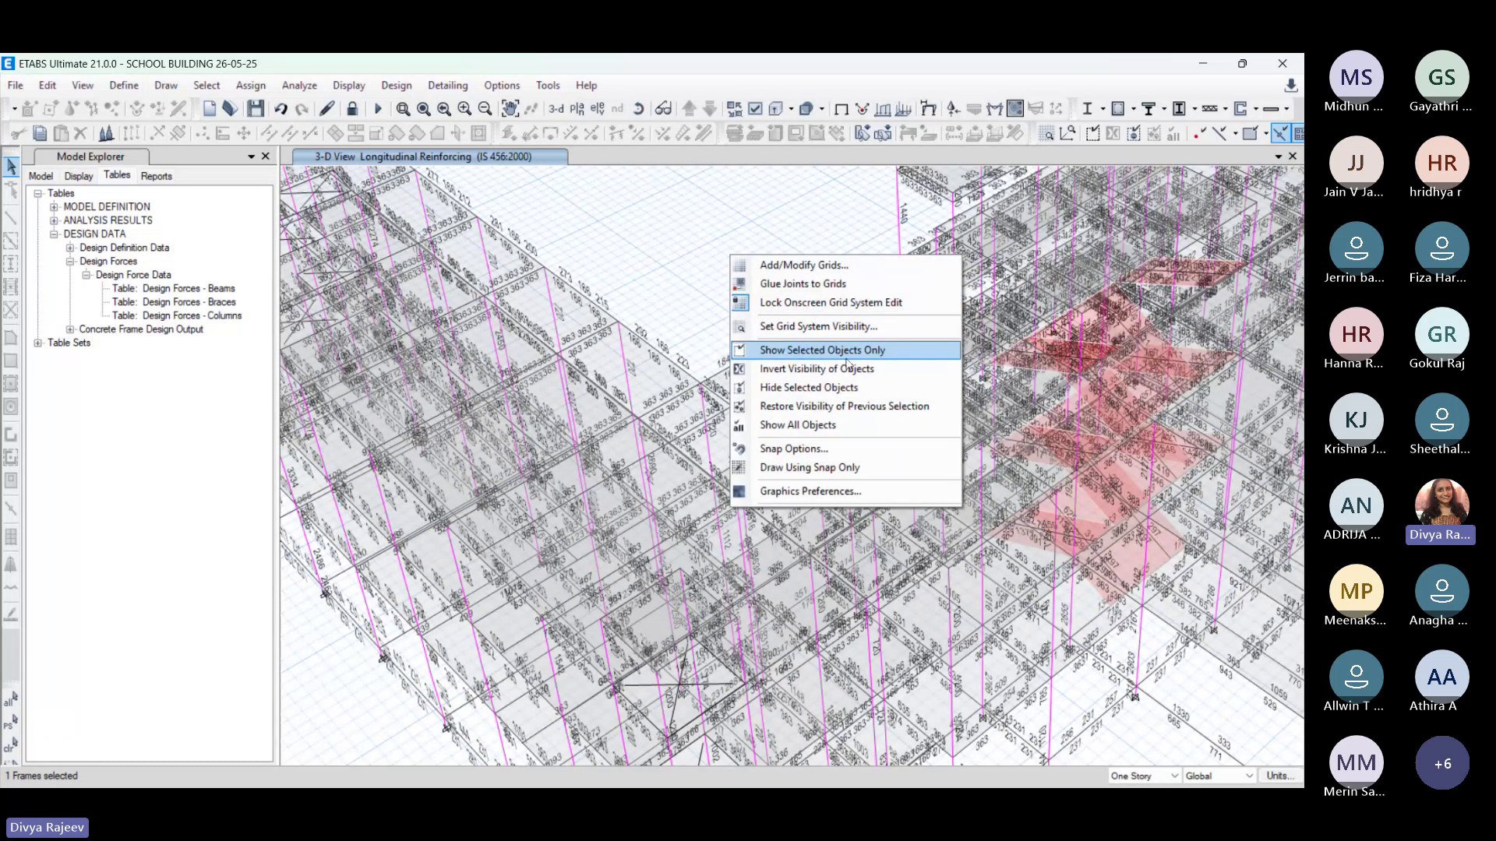
right_click(686, 207)
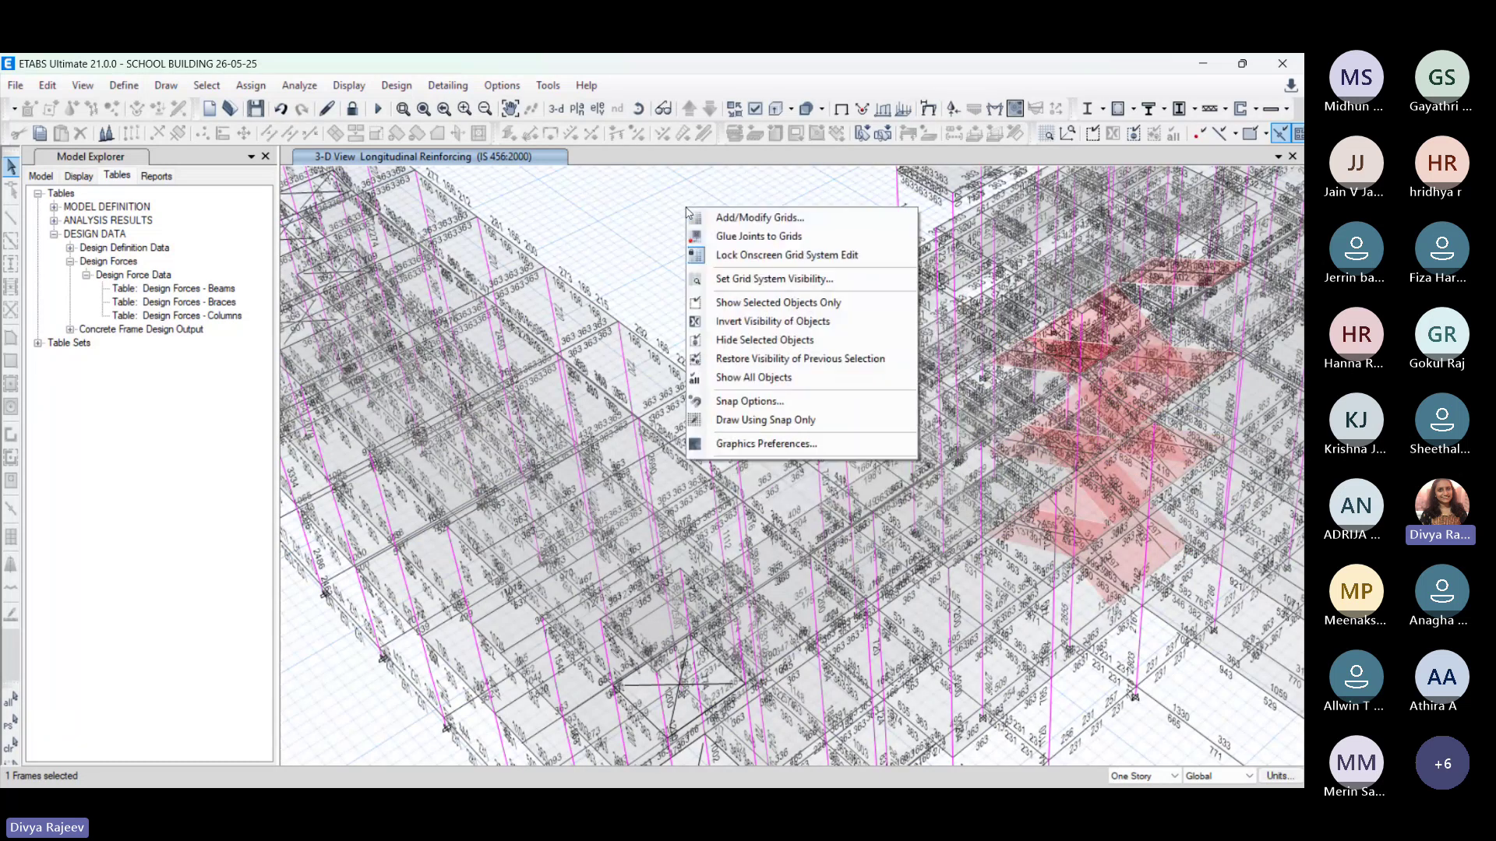
click(742, 304)
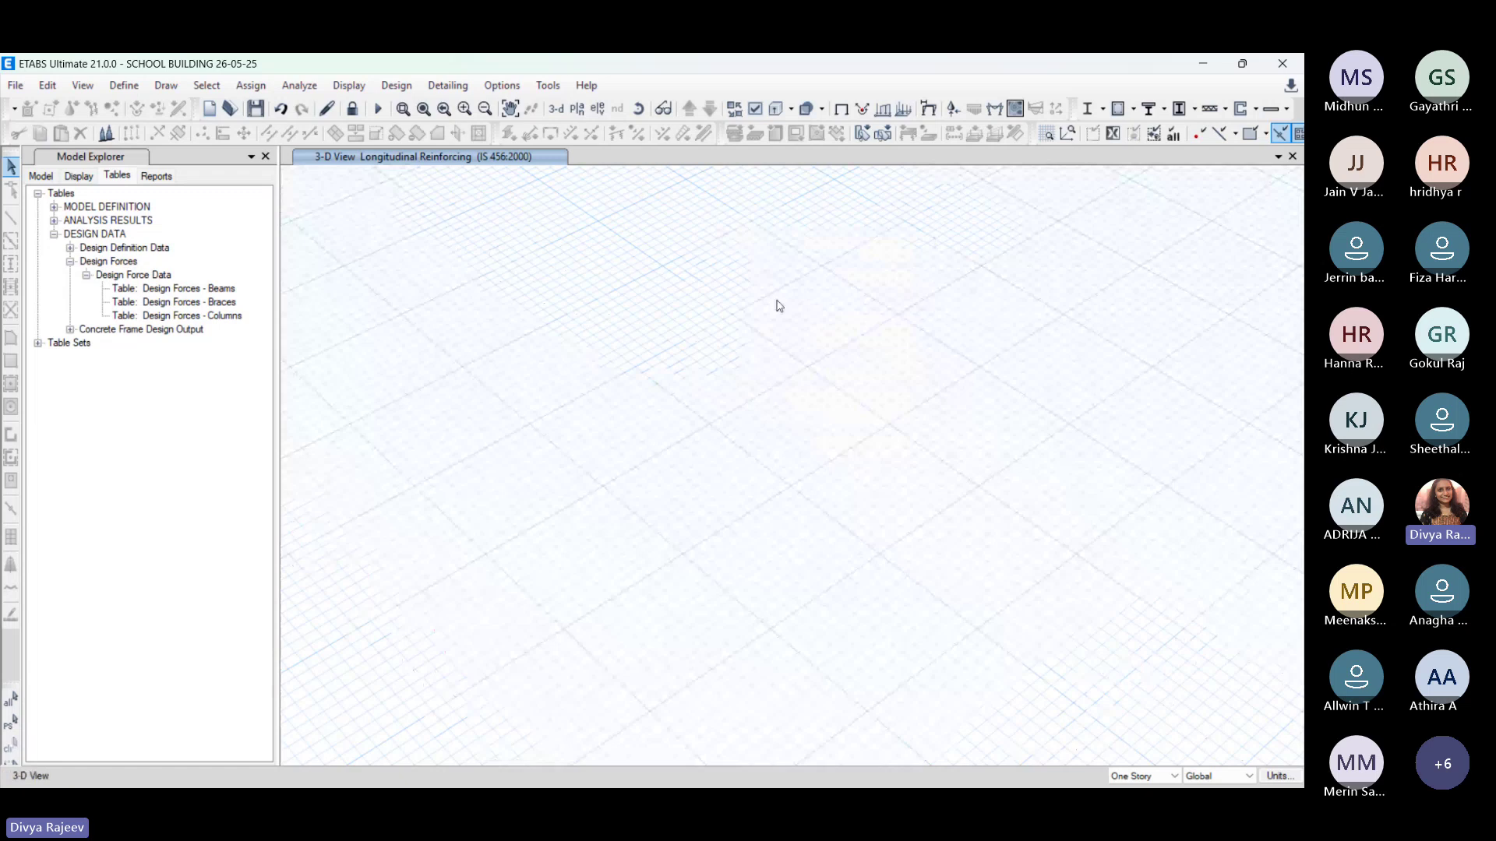
scroll(647, 408, down, 5)
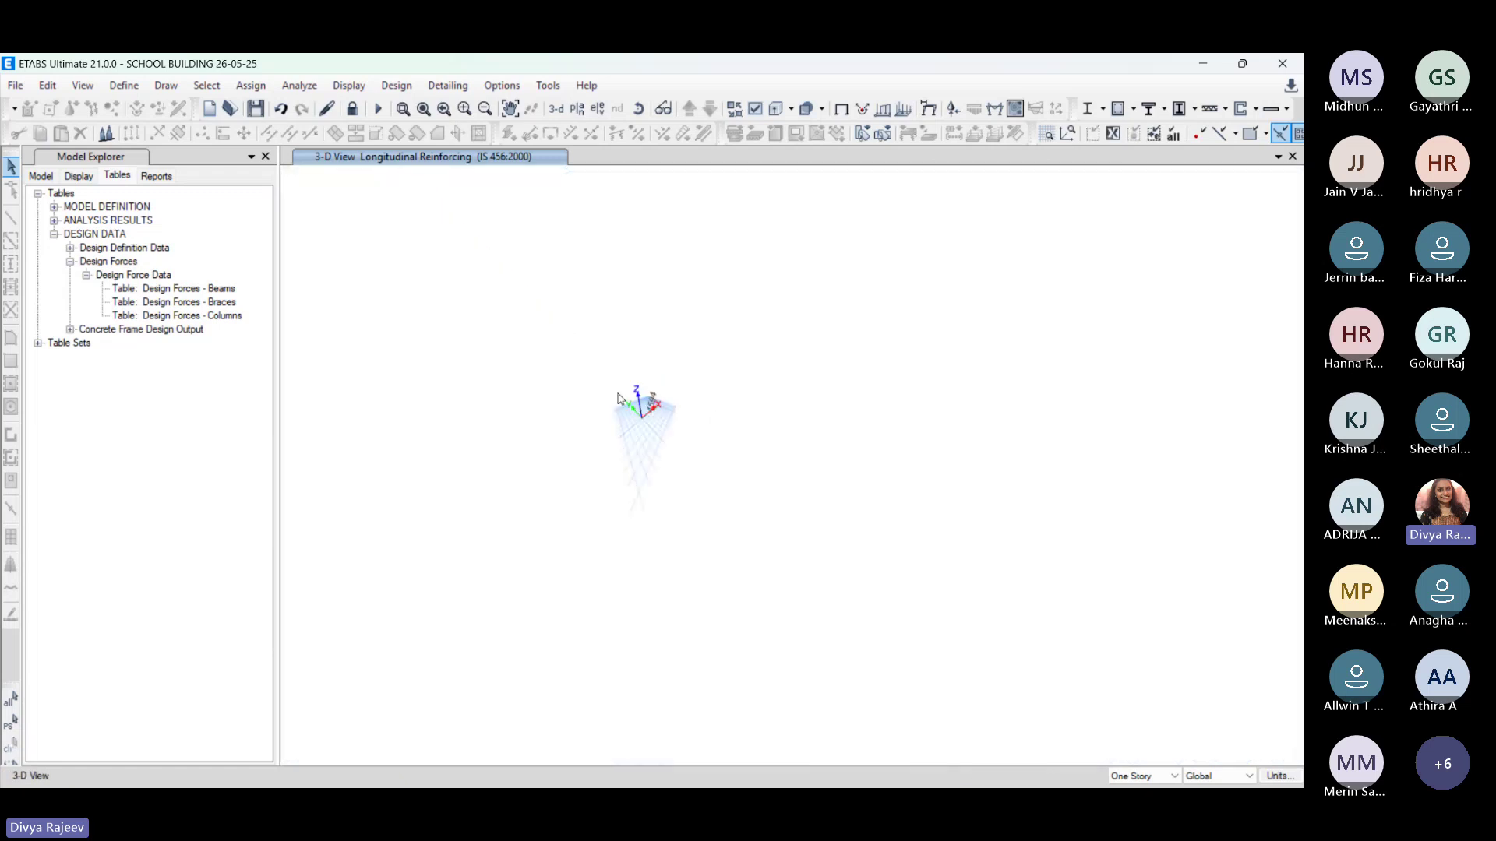
scroll(885, 457, up, 5)
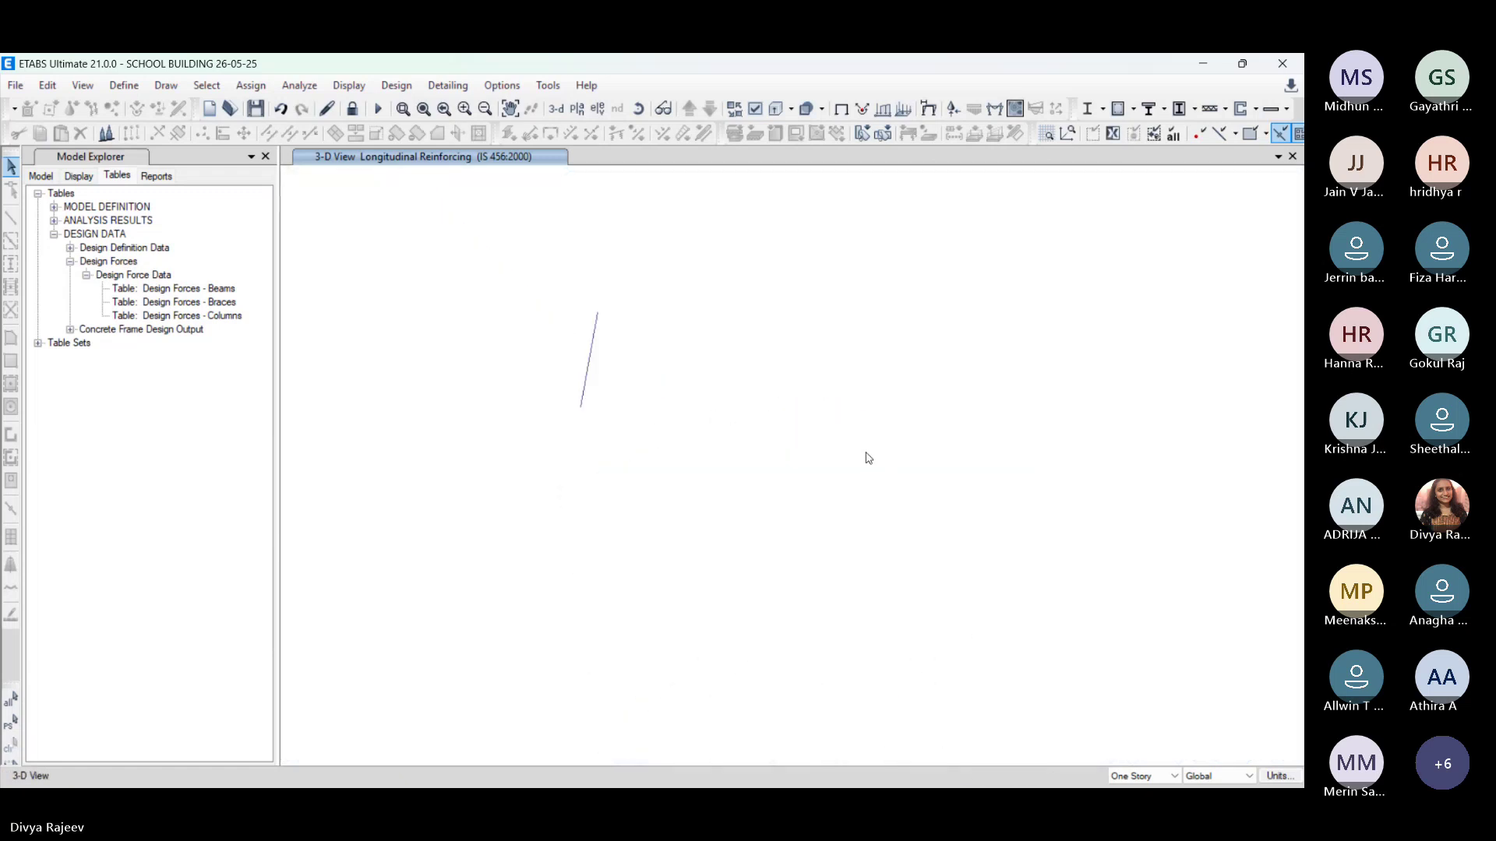
drag(695, 251, 795, 404)
scroll(791, 397, up, 3)
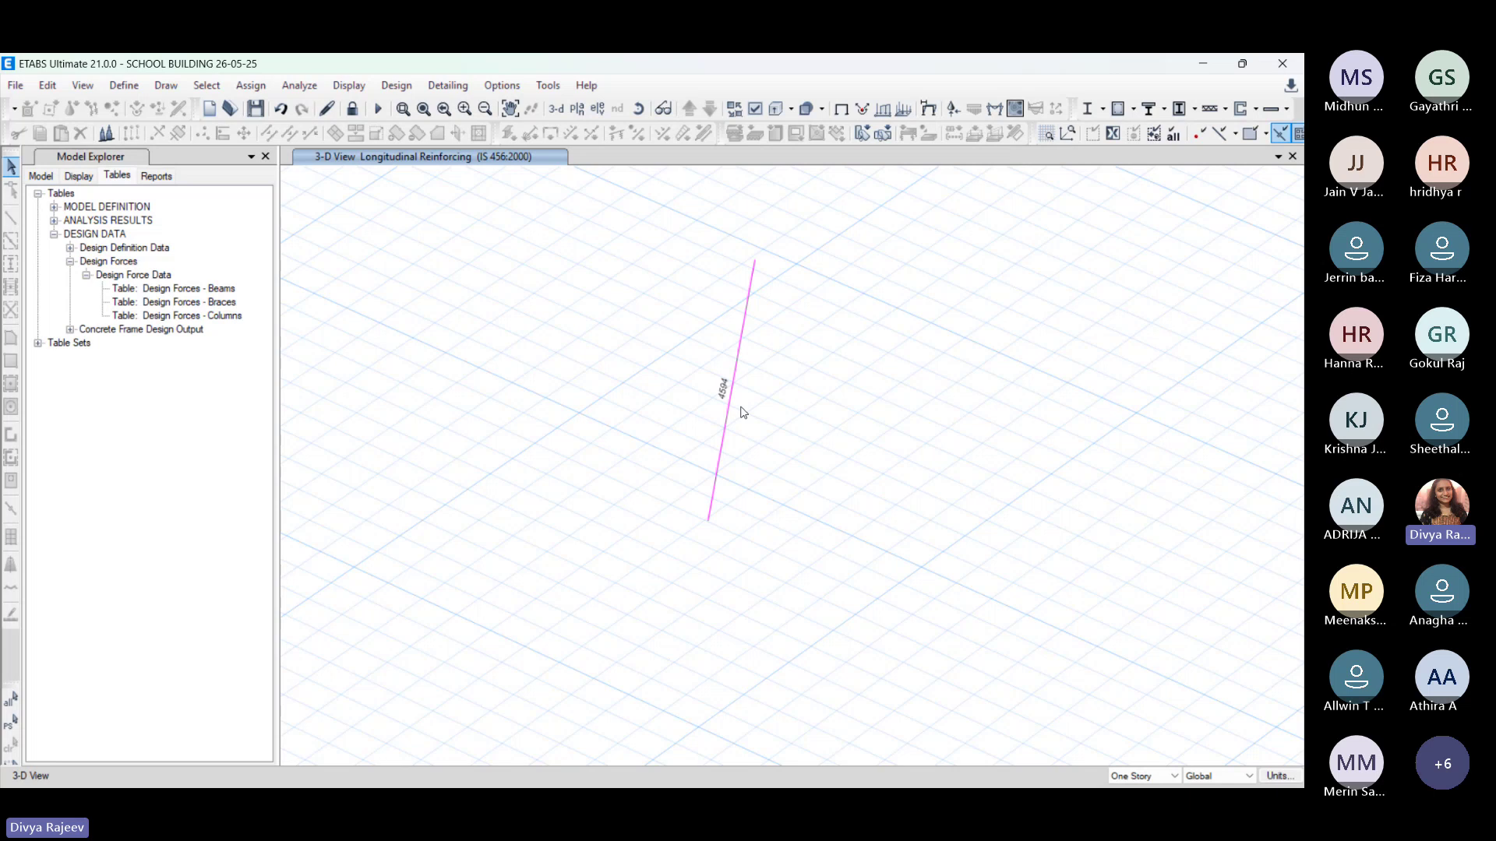
Step: Switch to AutoCAD and compare C67's section detail, steel area and size in the schedule with the ETABS reinforcement
click(1197, 69)
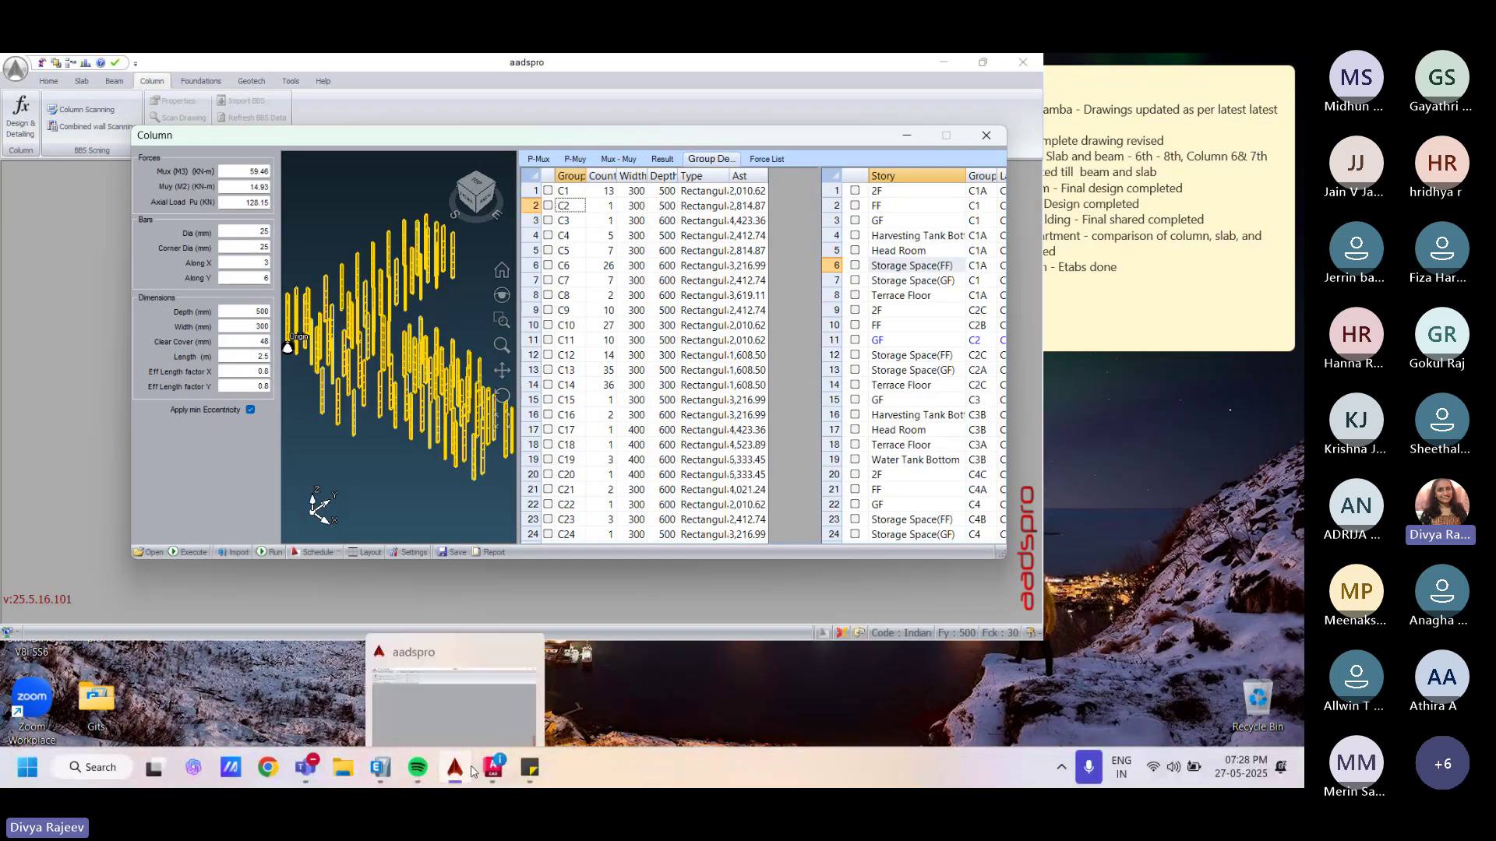
click(494, 769)
scroll(575, 398, down, 3)
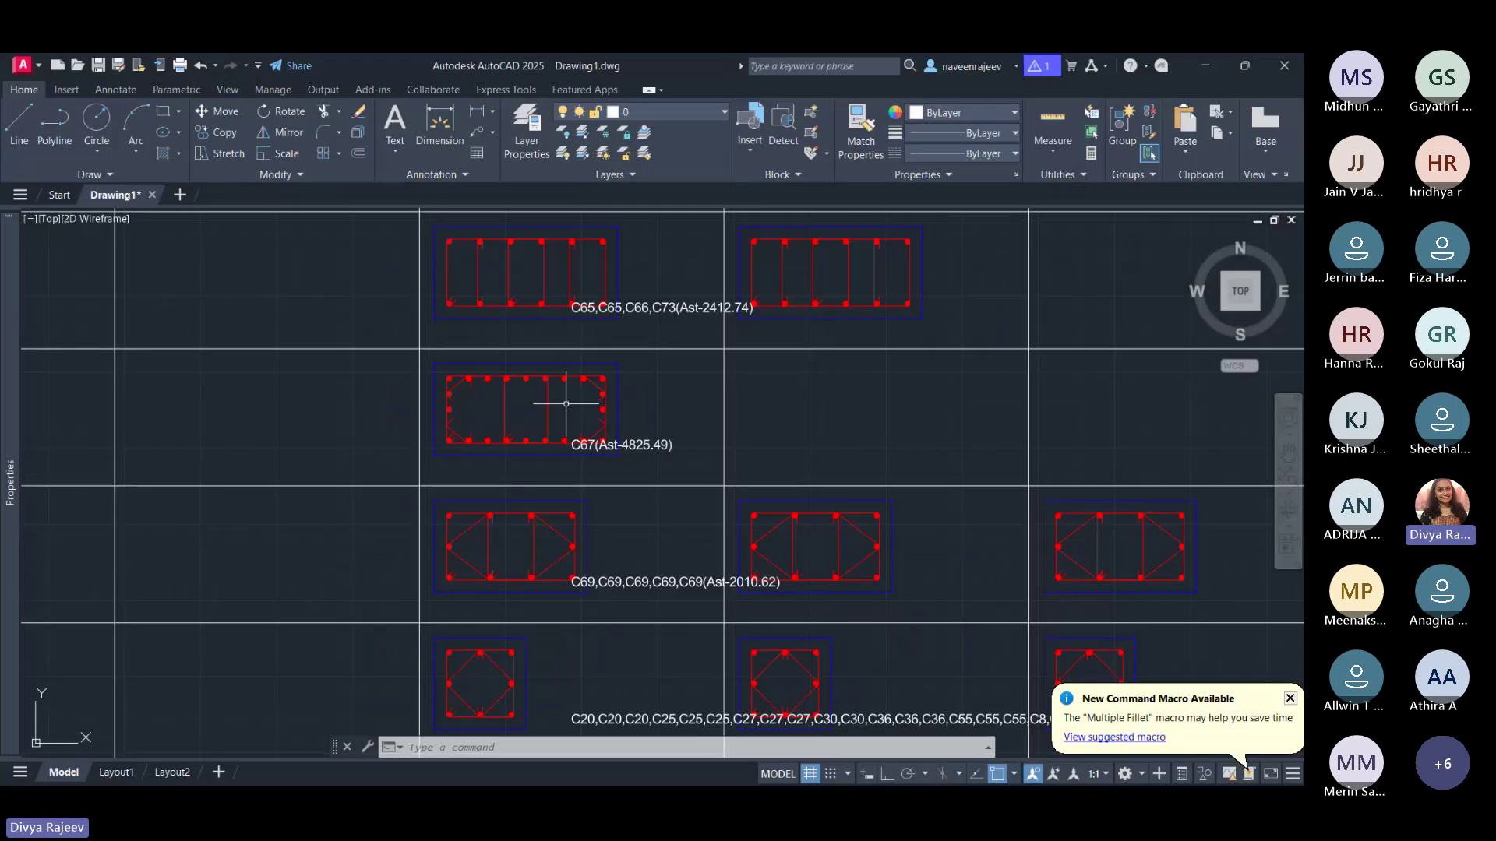
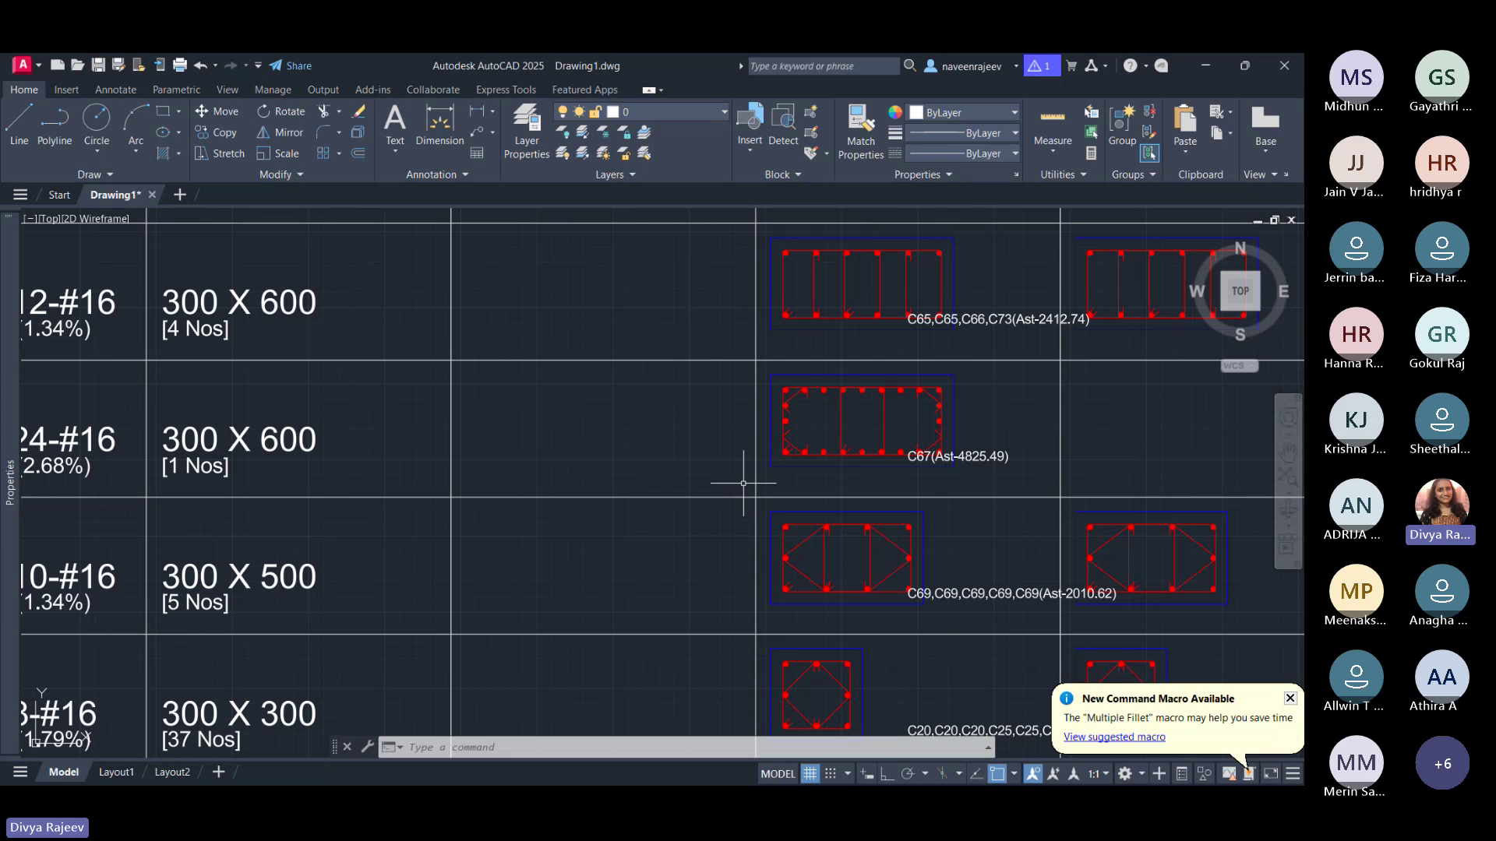
double_click(1202, 72)
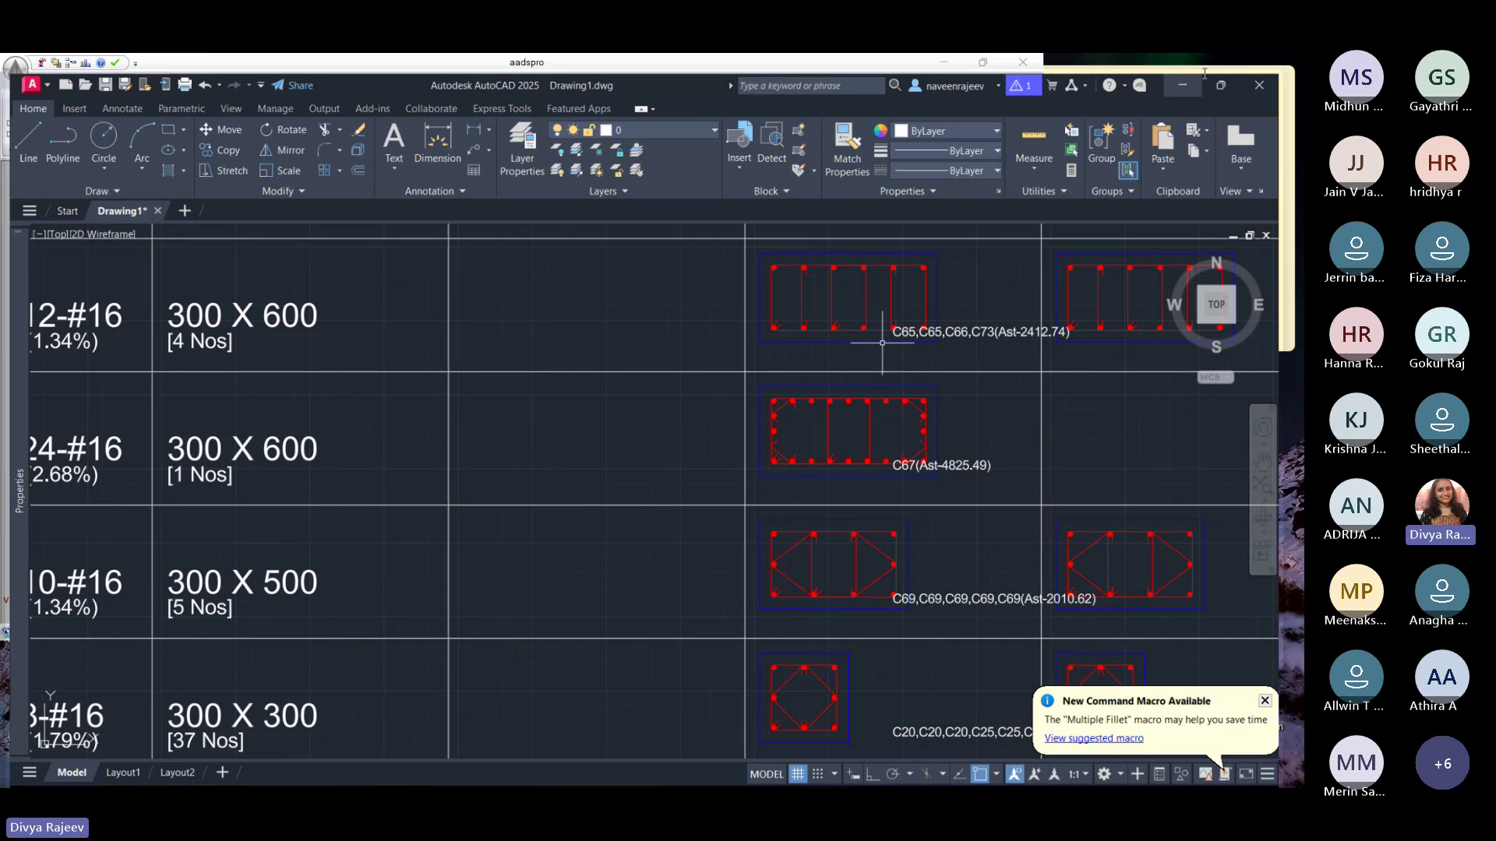
click(1182, 84)
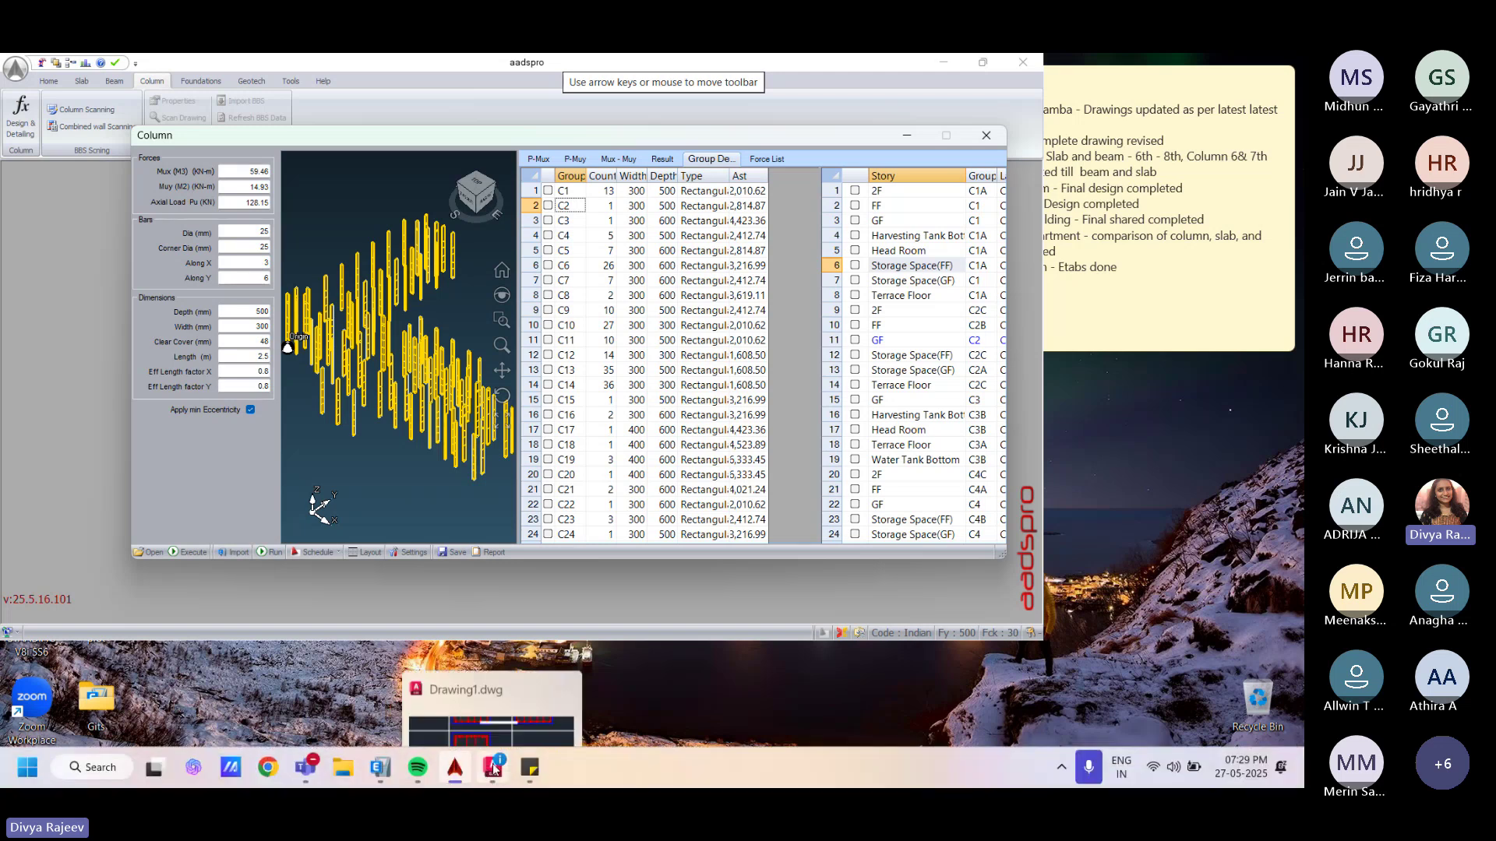
click(493, 769)
click(492, 770)
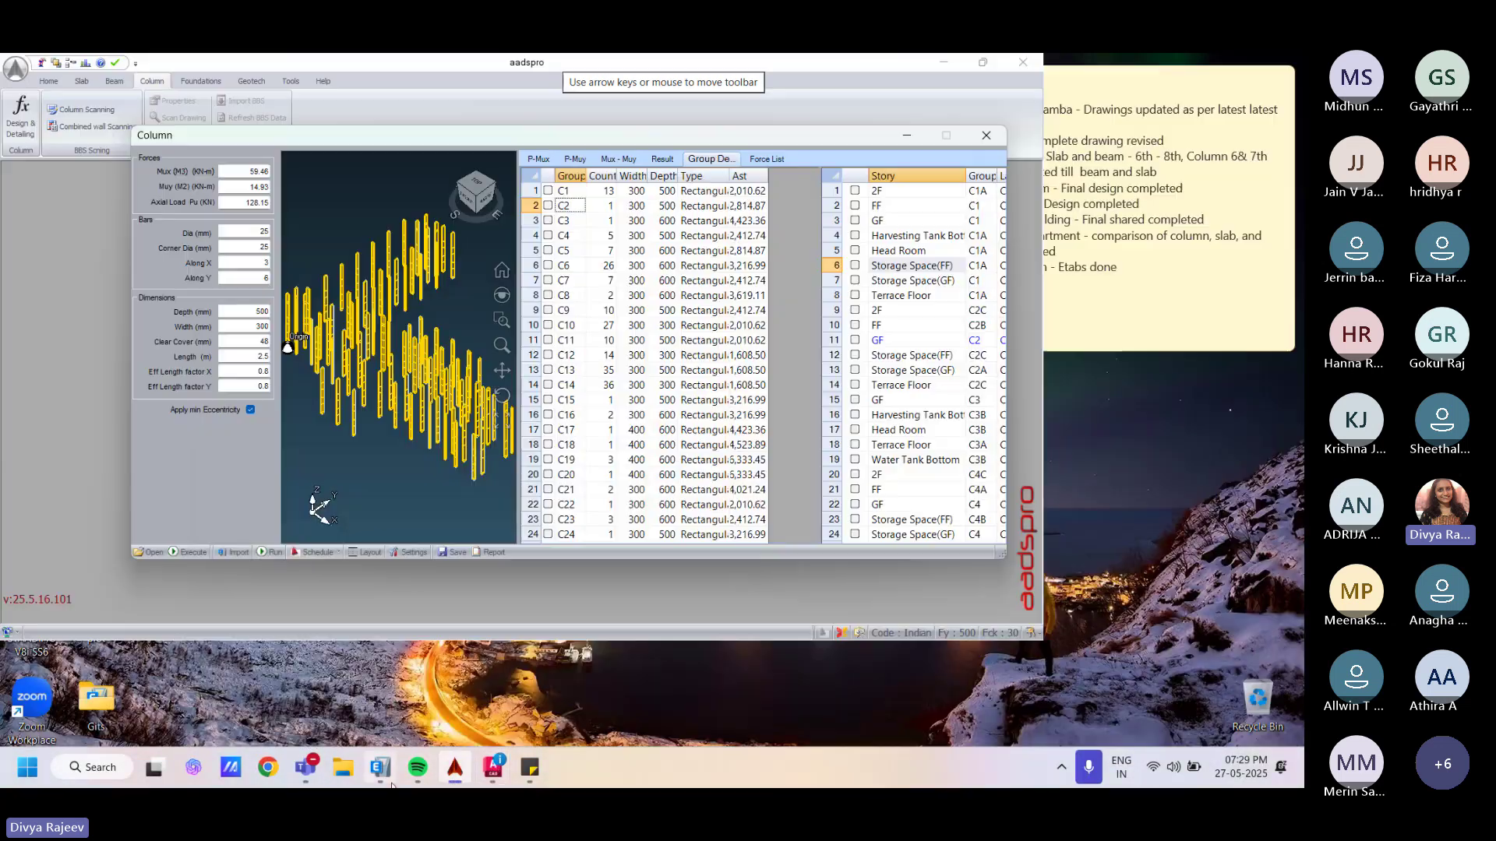
key(alt+Tab)
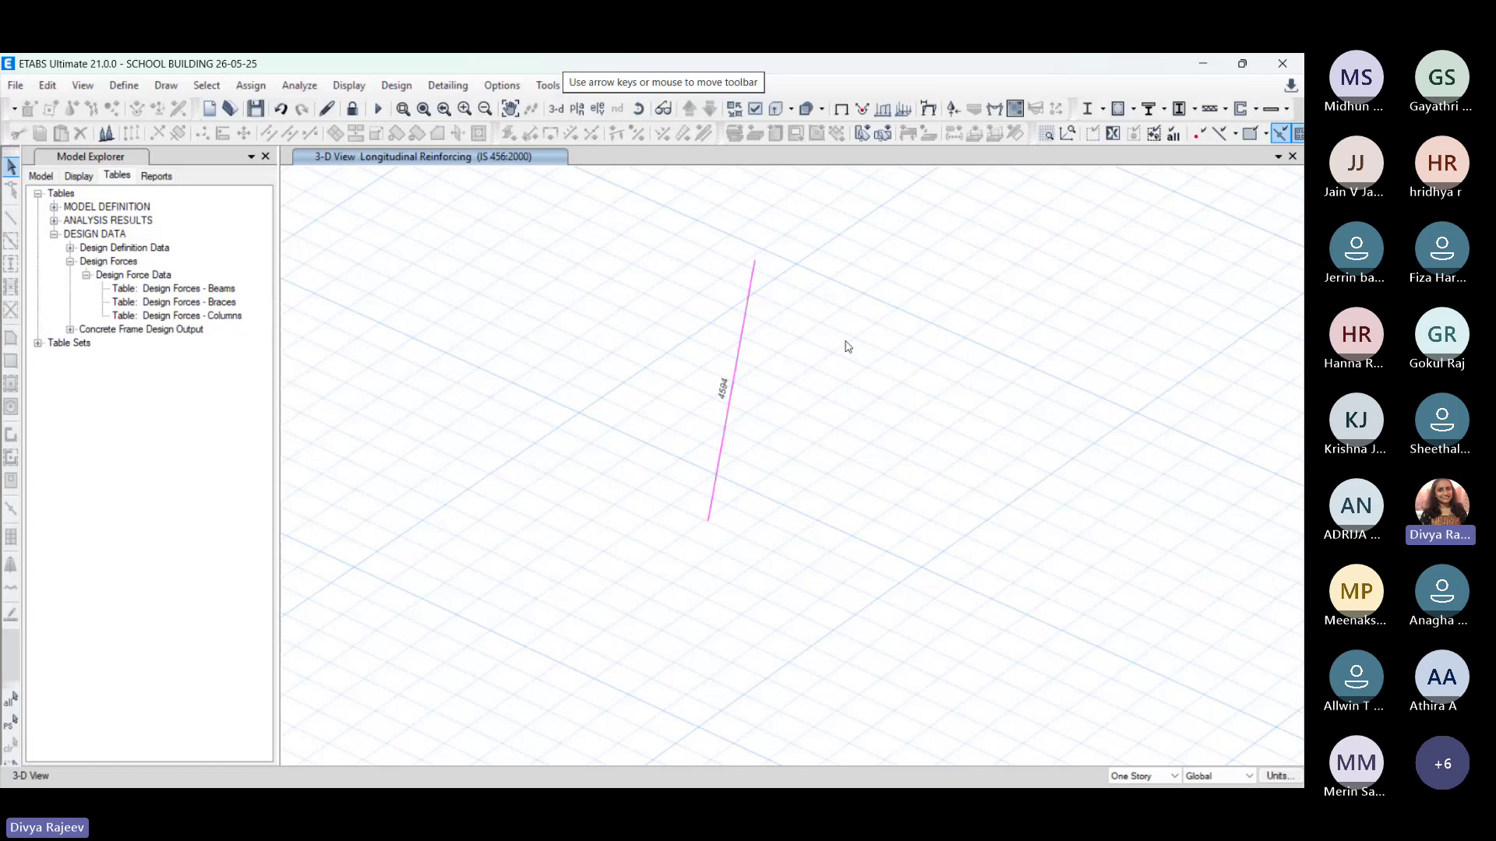
right_click(639, 288)
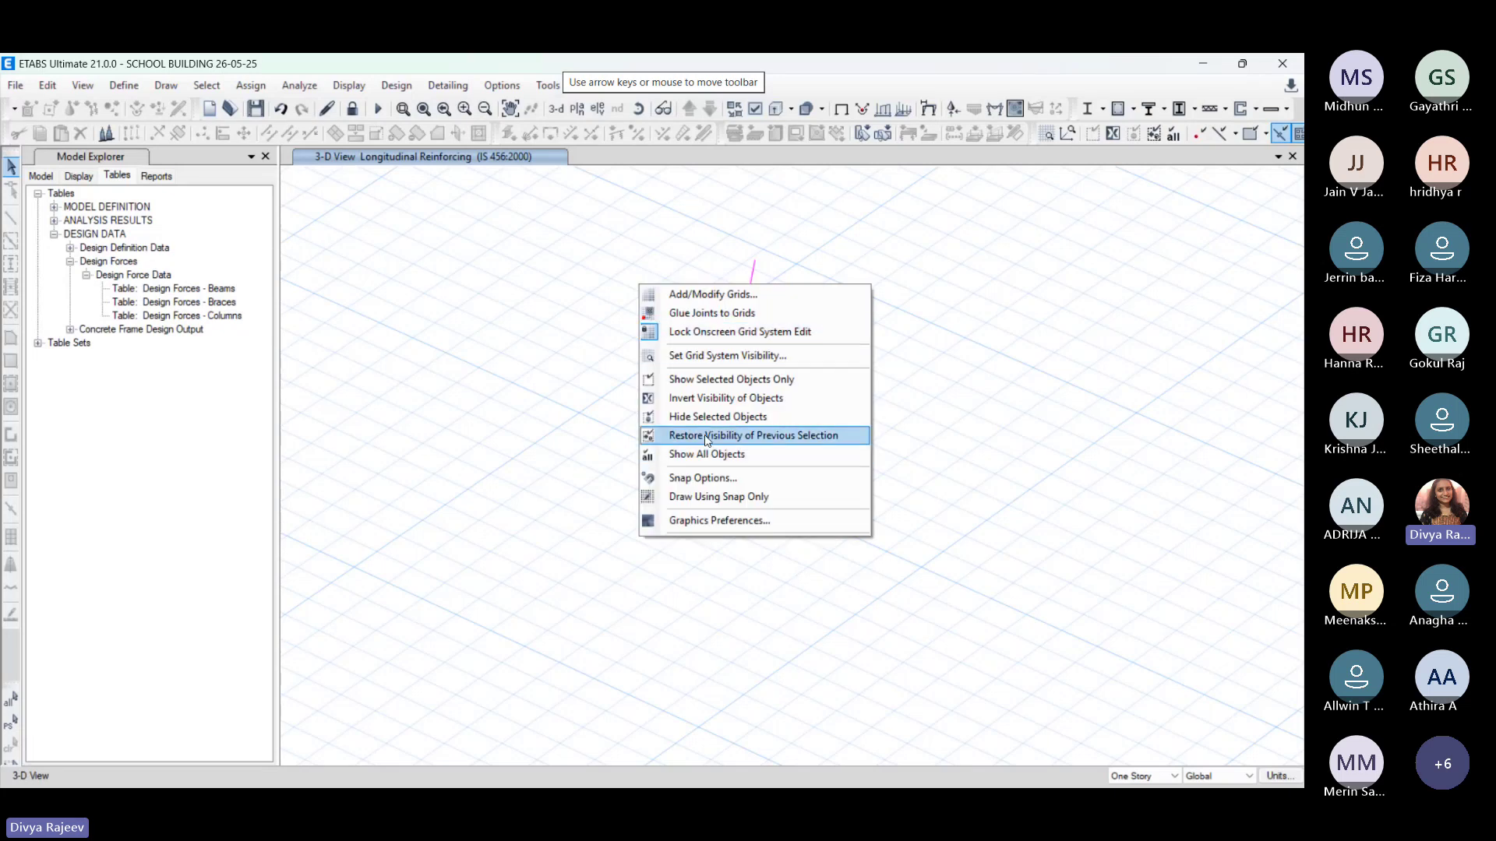
click(520, 248)
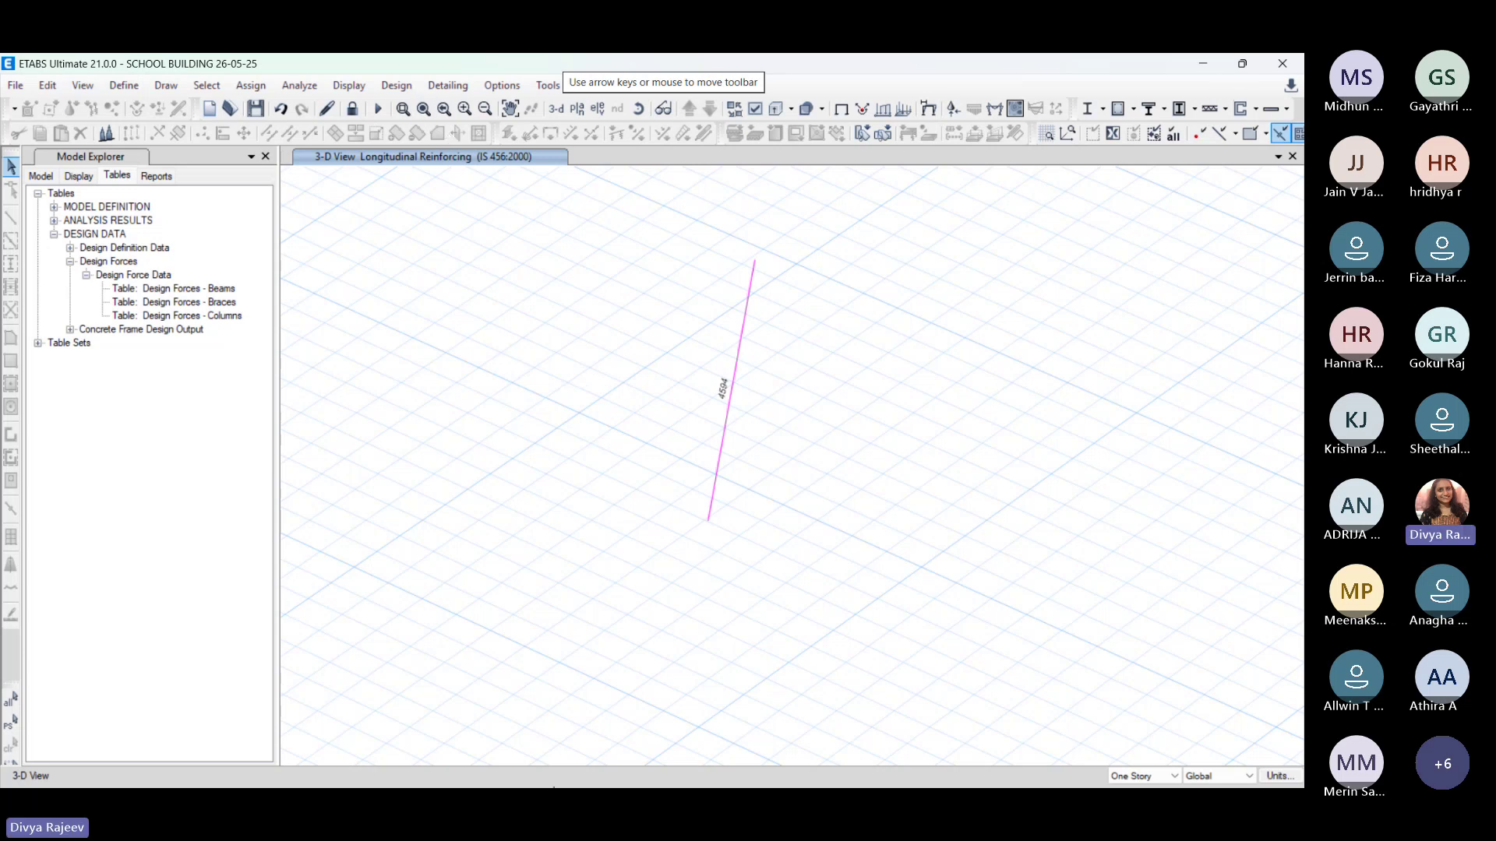
Step: Switch to aadspro and start drawing the column layout from the grouped column design
click(455, 770)
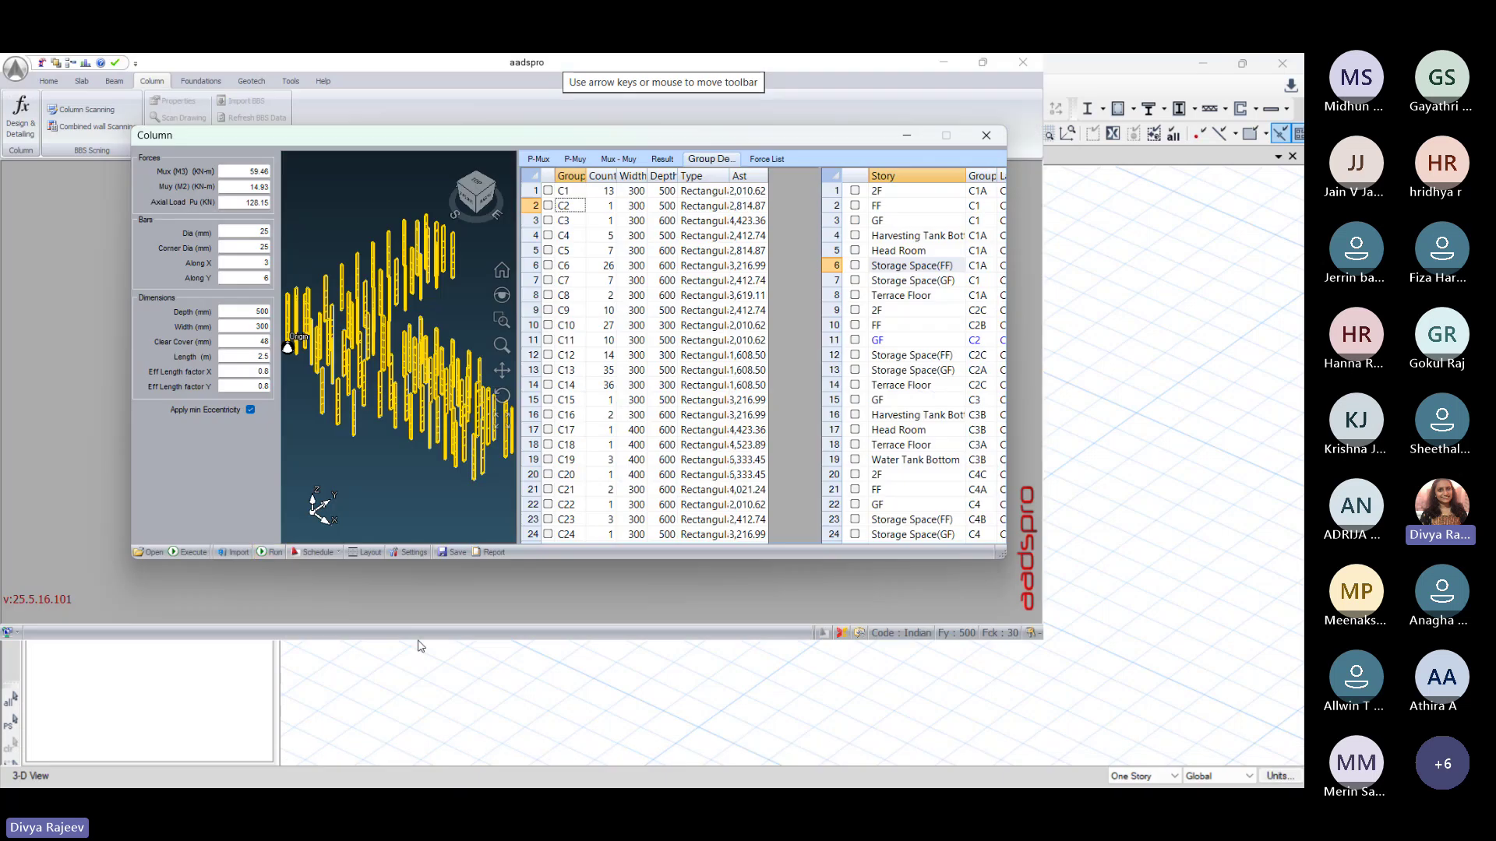
click(338, 549)
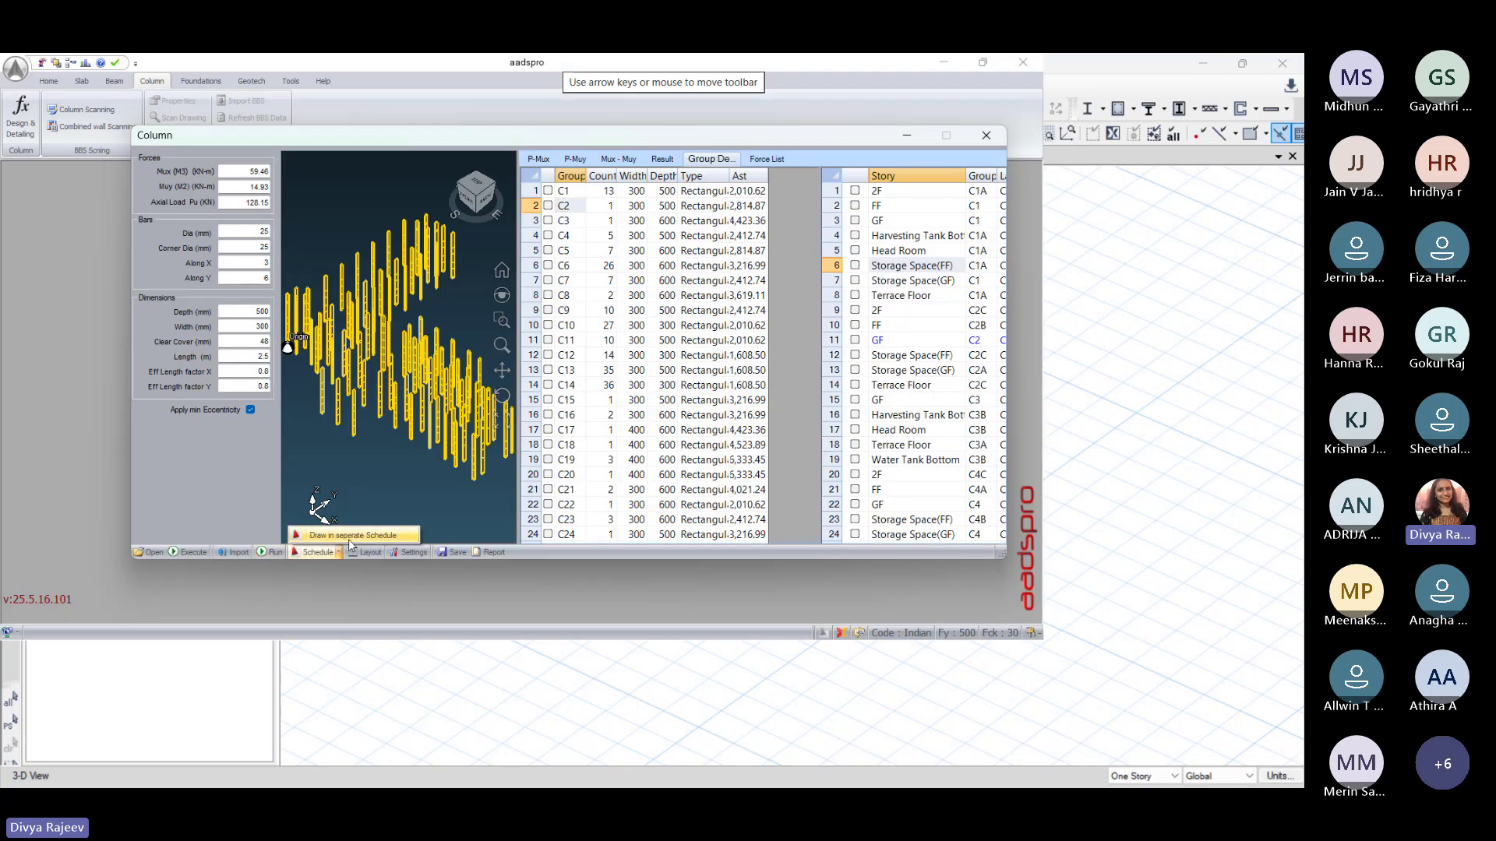
click(361, 586)
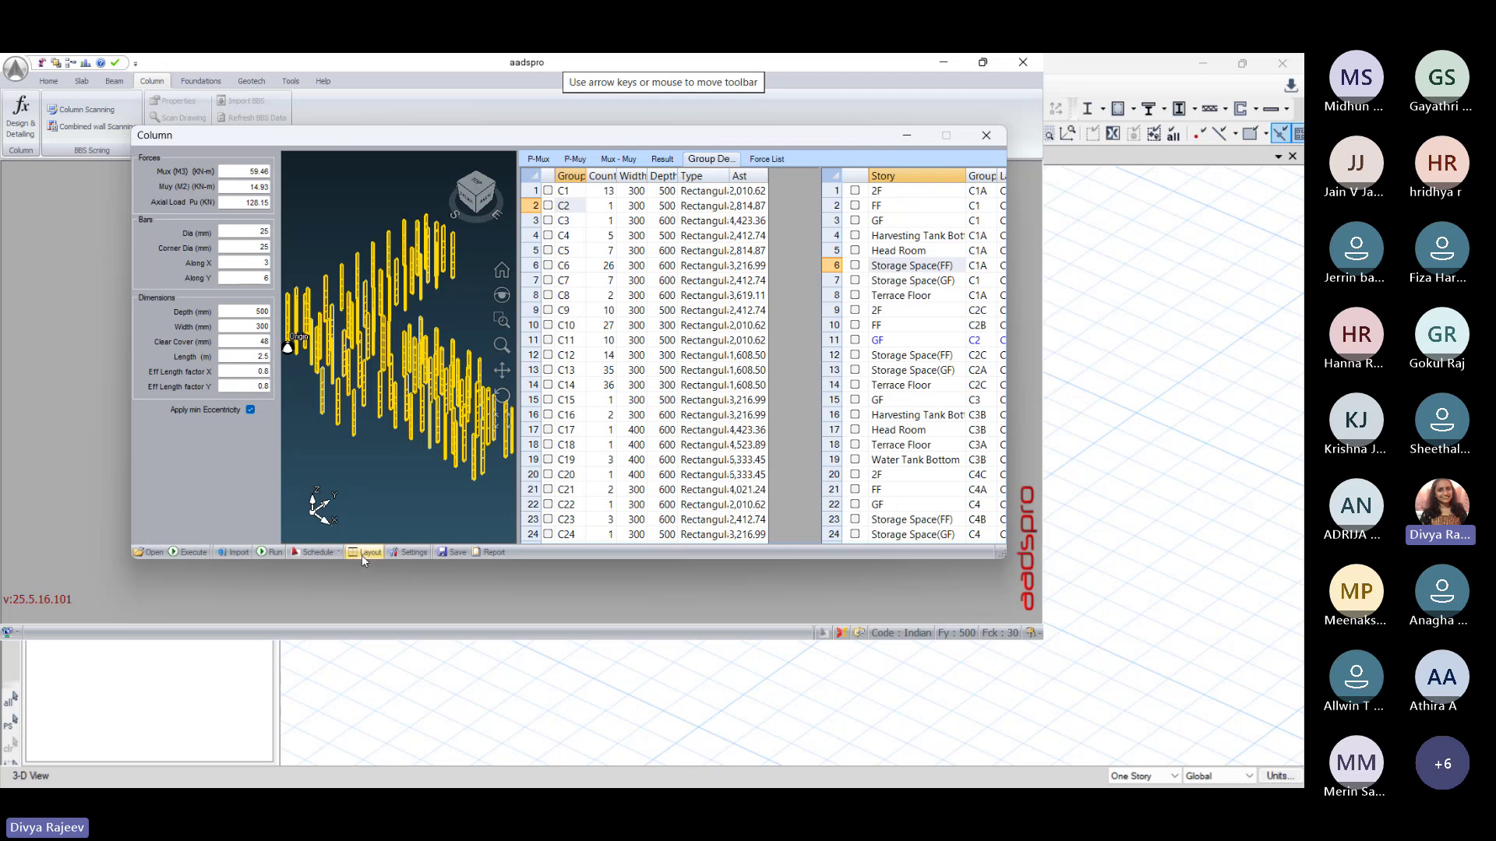
click(361, 554)
Step: Switch to AutoCAD and place the first story column layouts in a row beside the column schedule
mouse_move(566, 782)
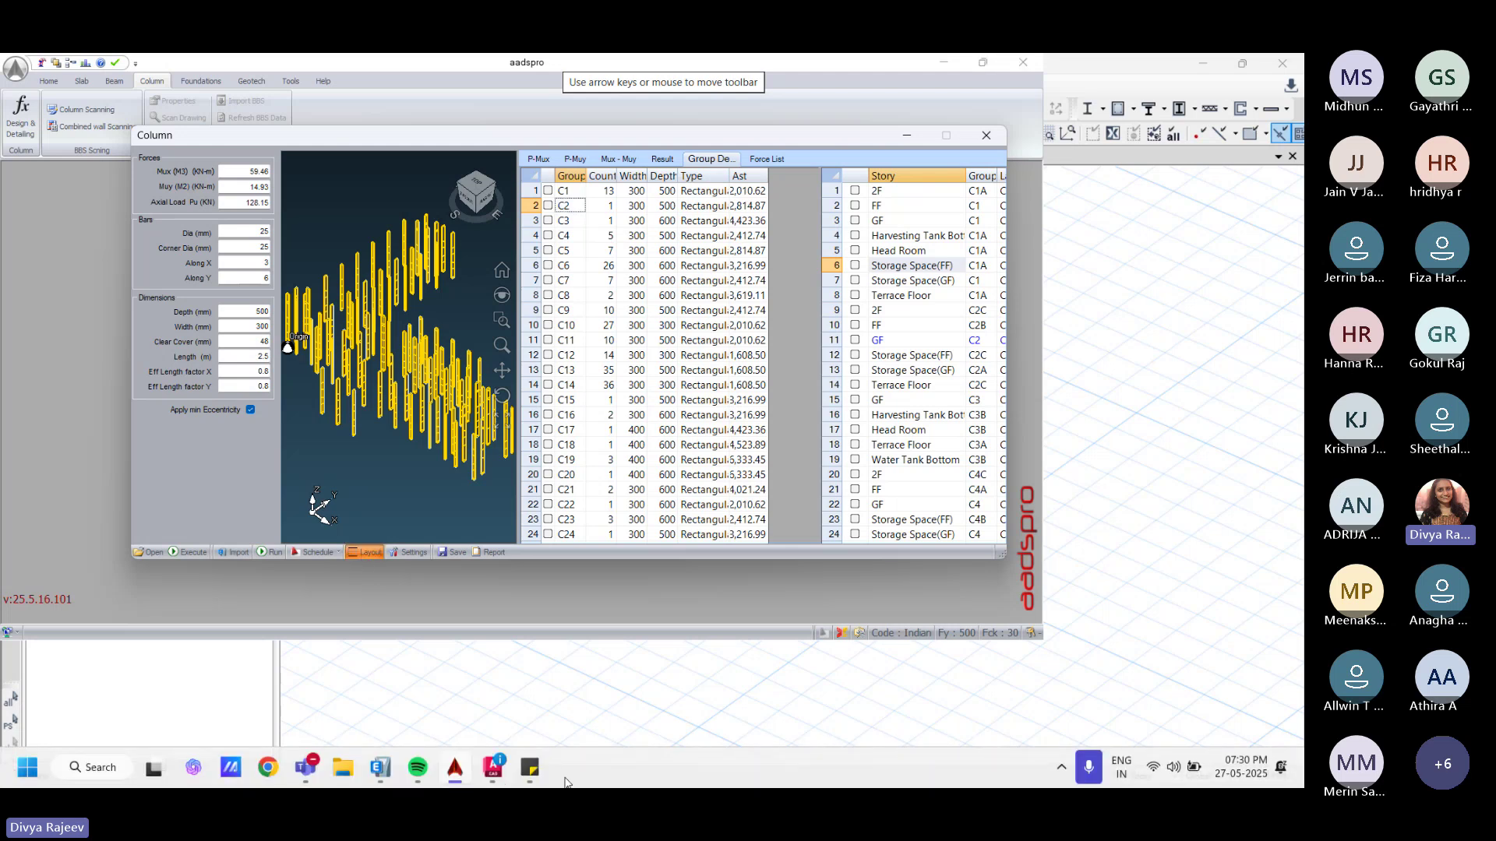
click(492, 771)
scroll(501, 685, down, 8)
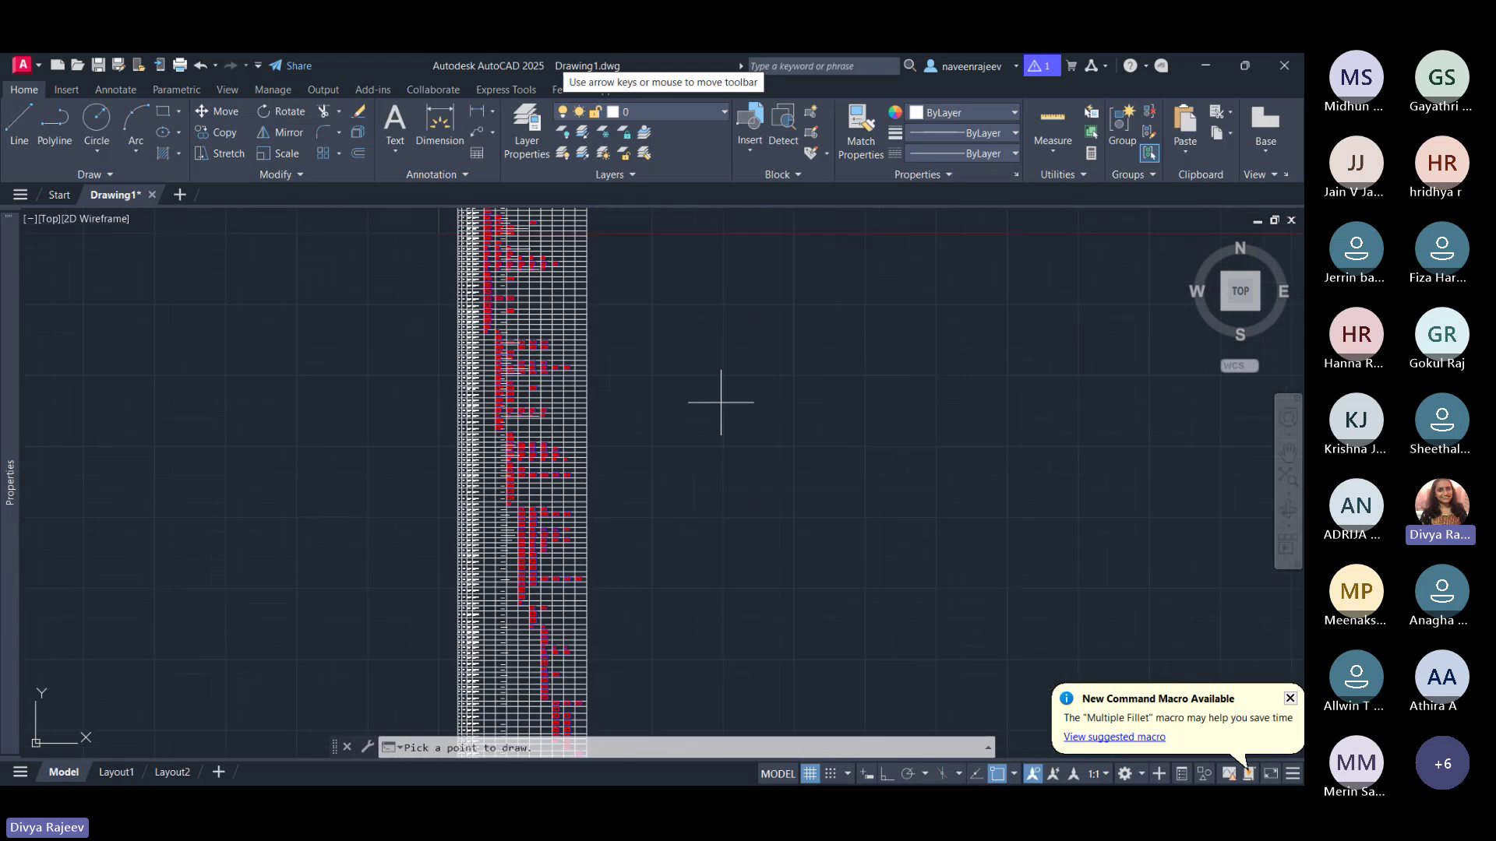
scroll(720, 527, down, 3)
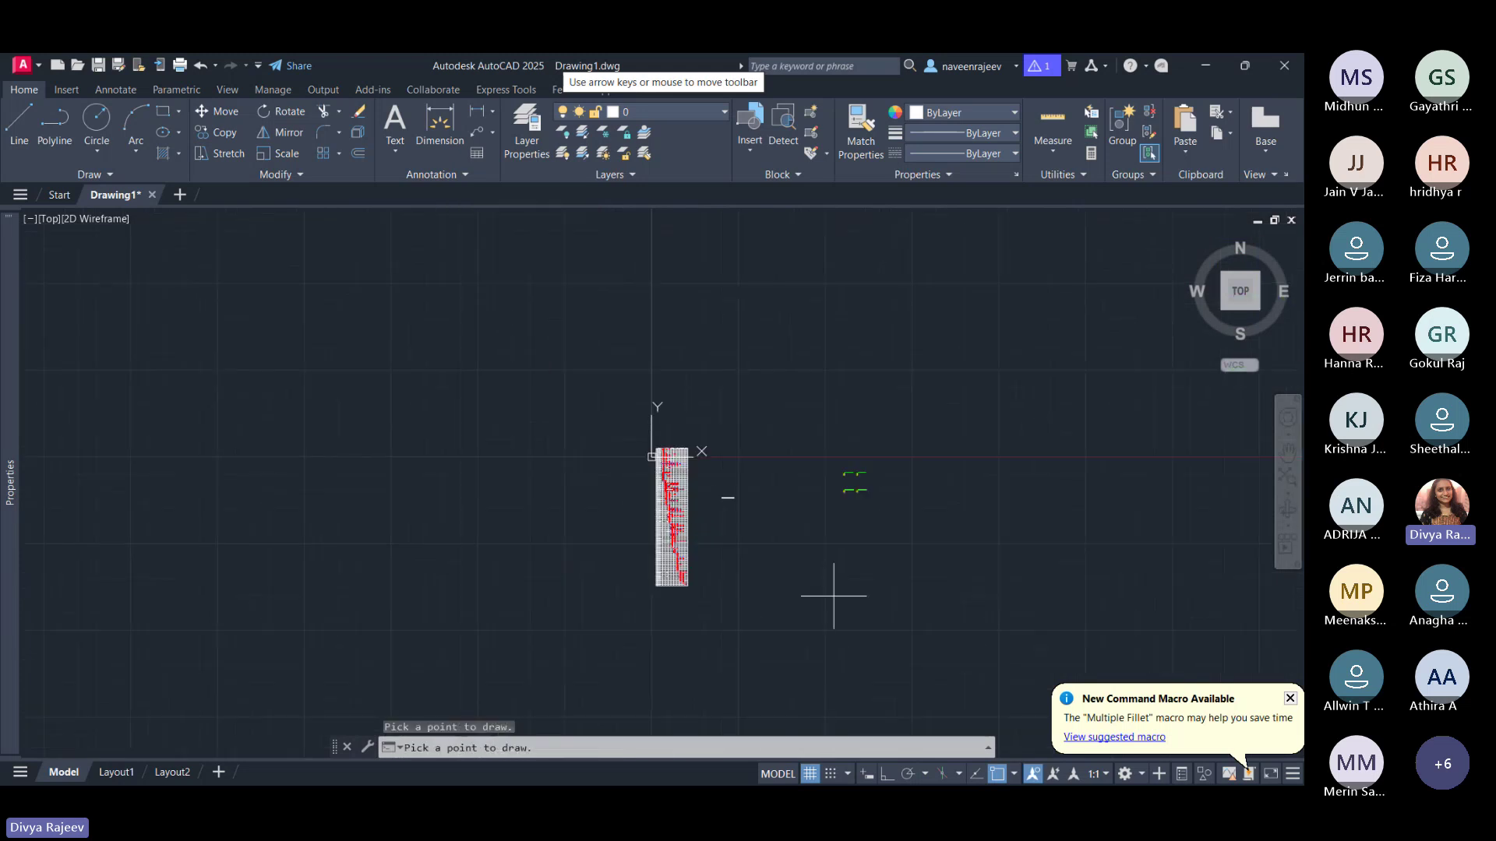
click(650, 498)
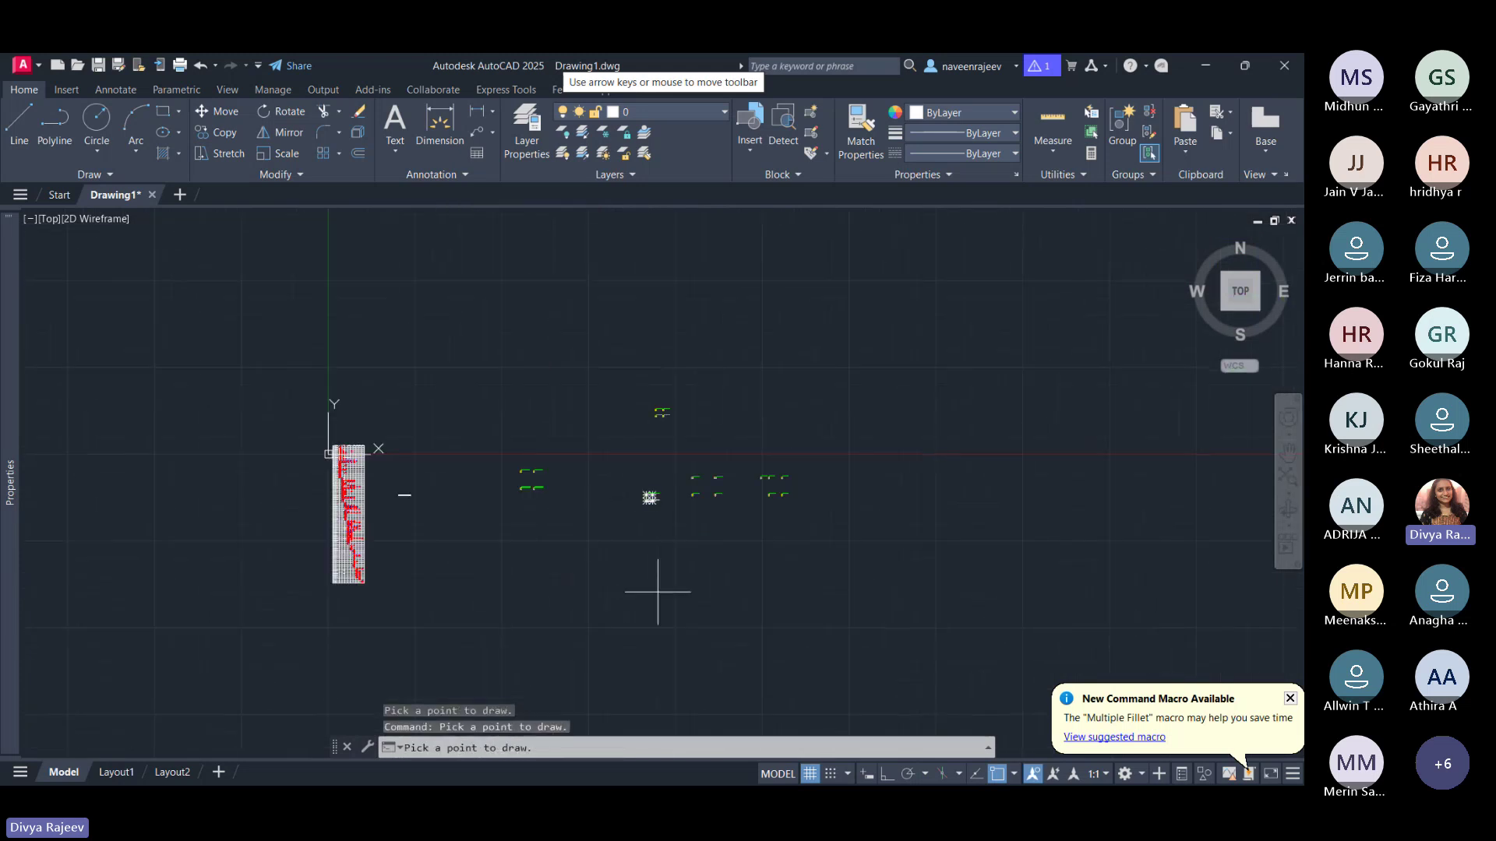
click(896, 502)
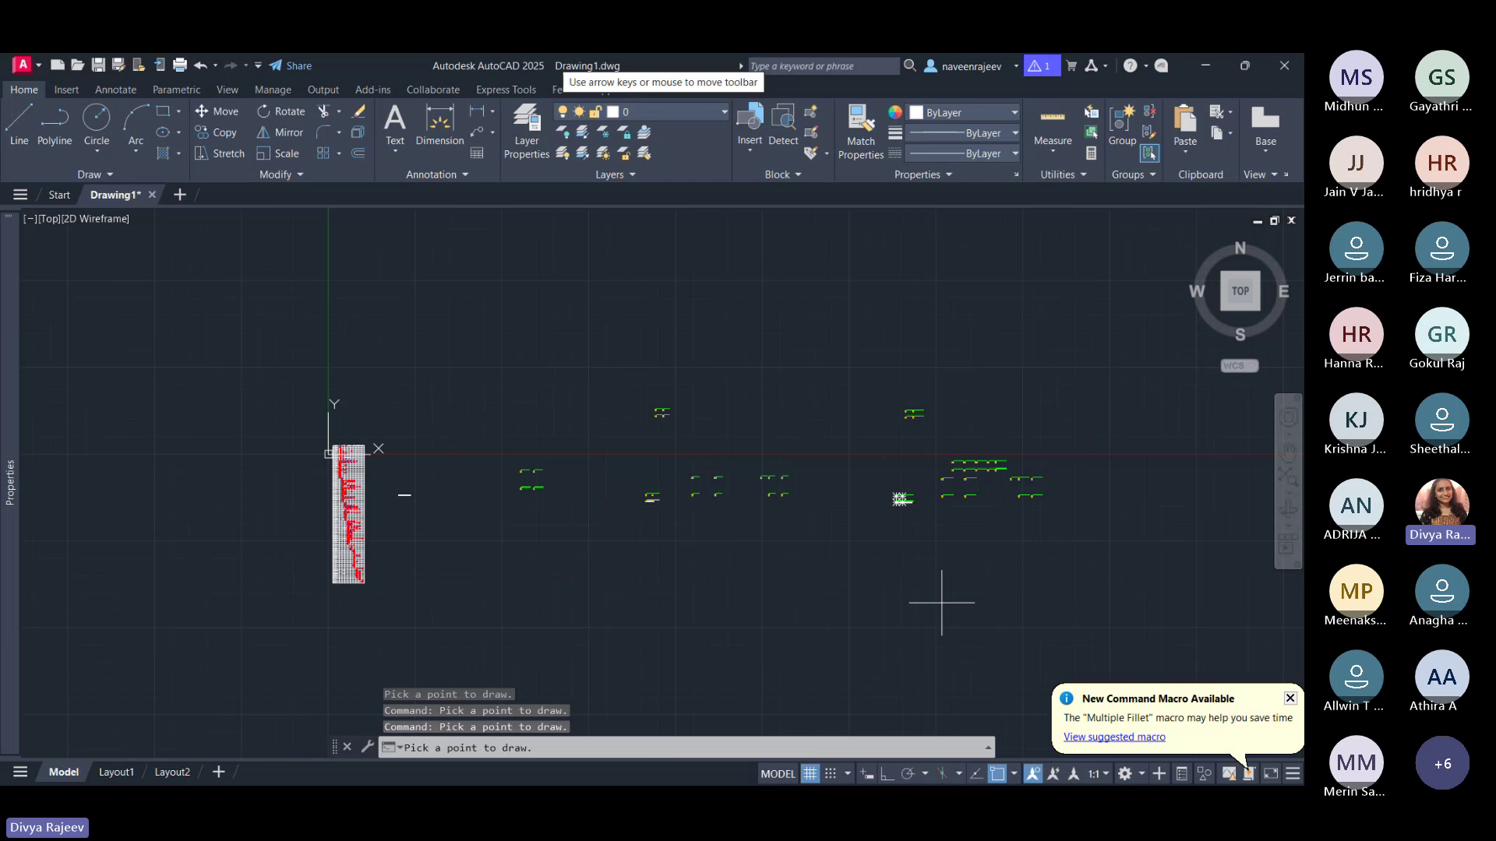
click(791, 499)
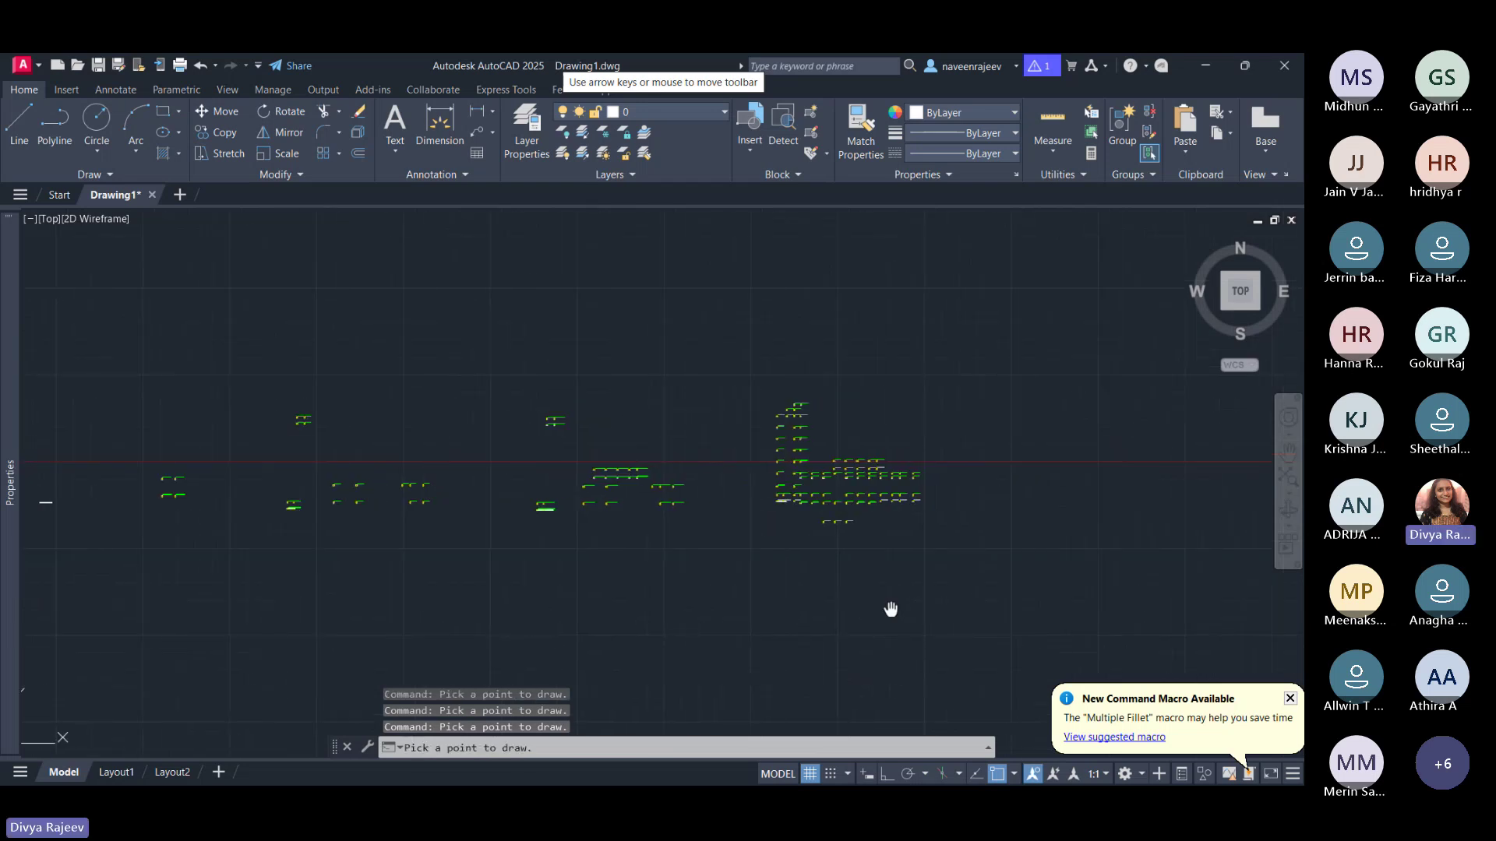
click(782, 511)
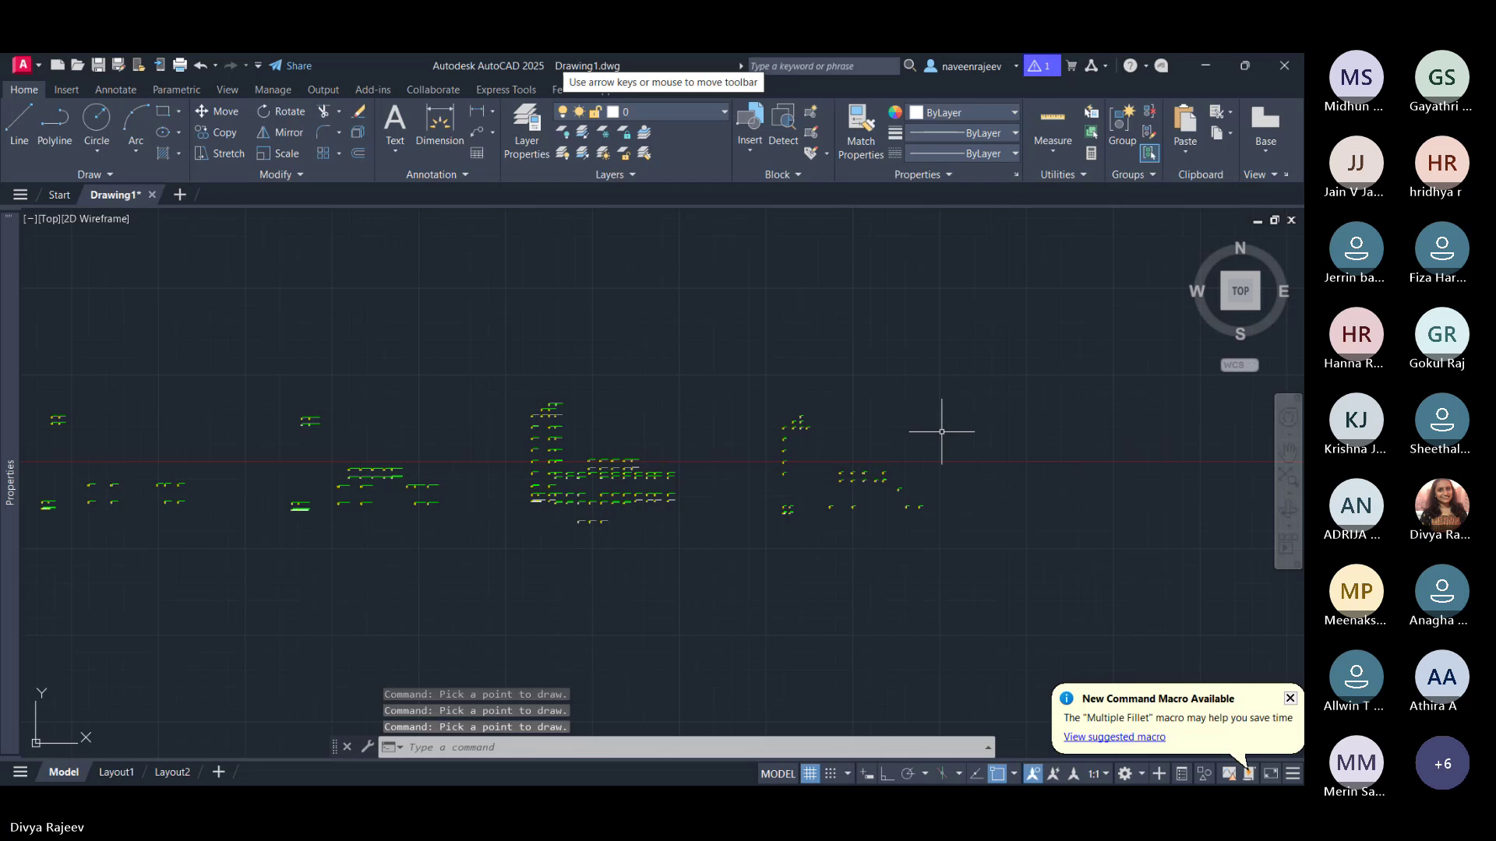
Step: Place the remaining story column layouts along the same row, spaced clear of one another, through the ground-floor layout
key(Return)
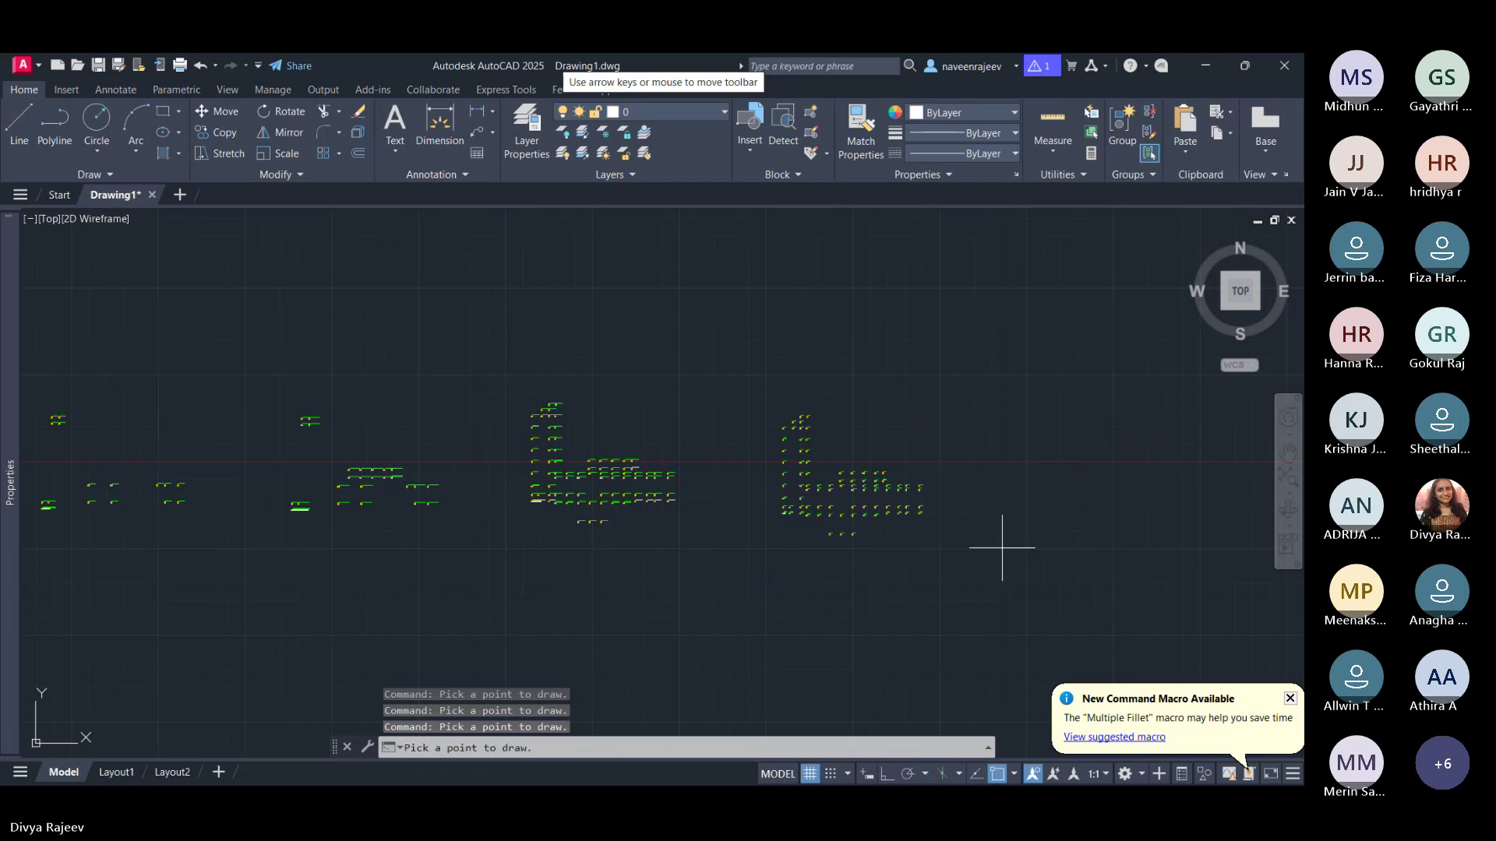
click(1022, 511)
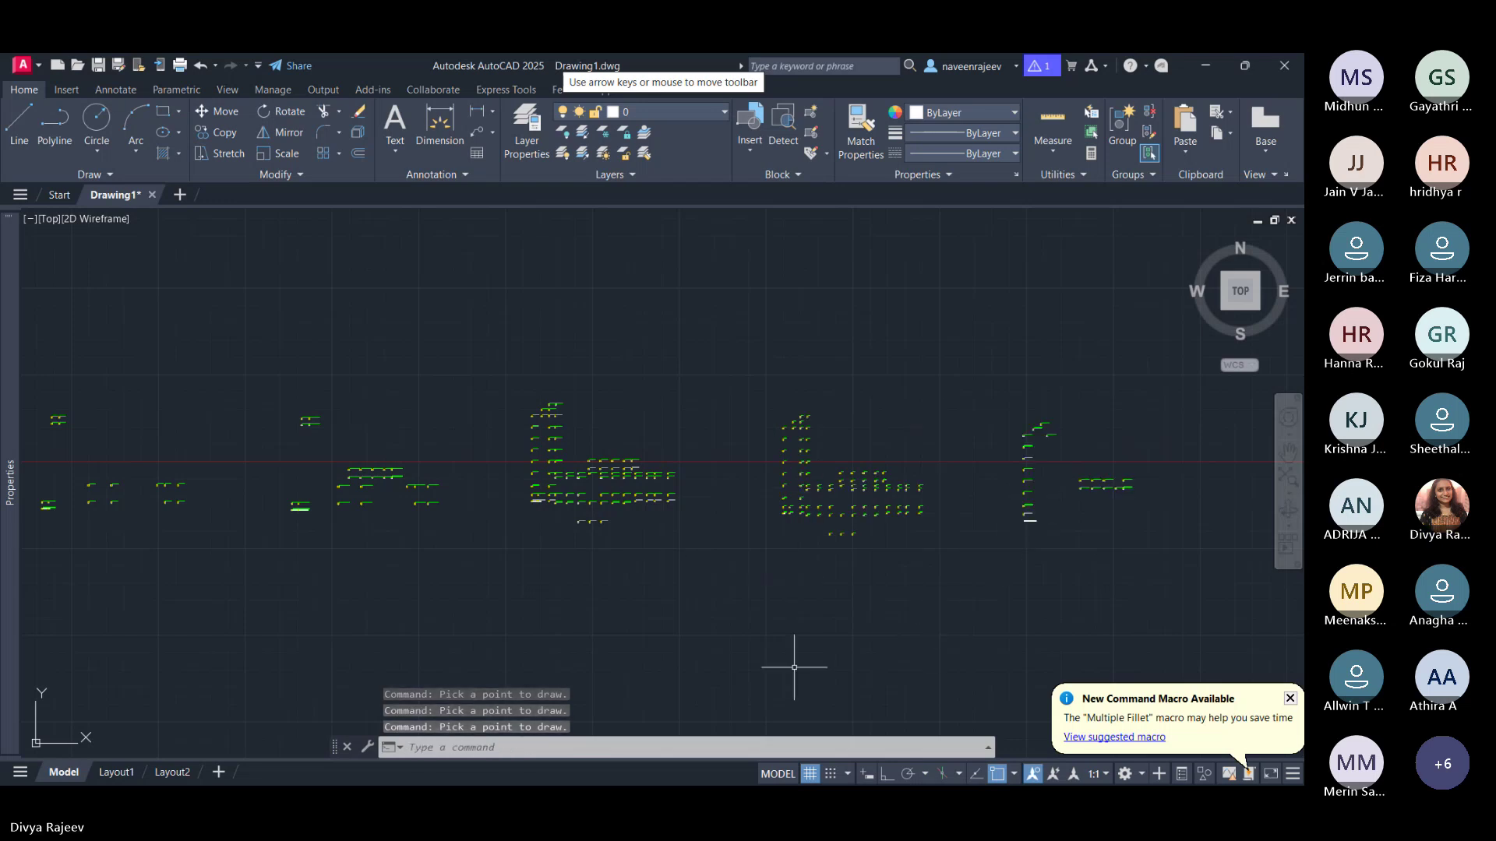
drag(1040, 608, 432, 596)
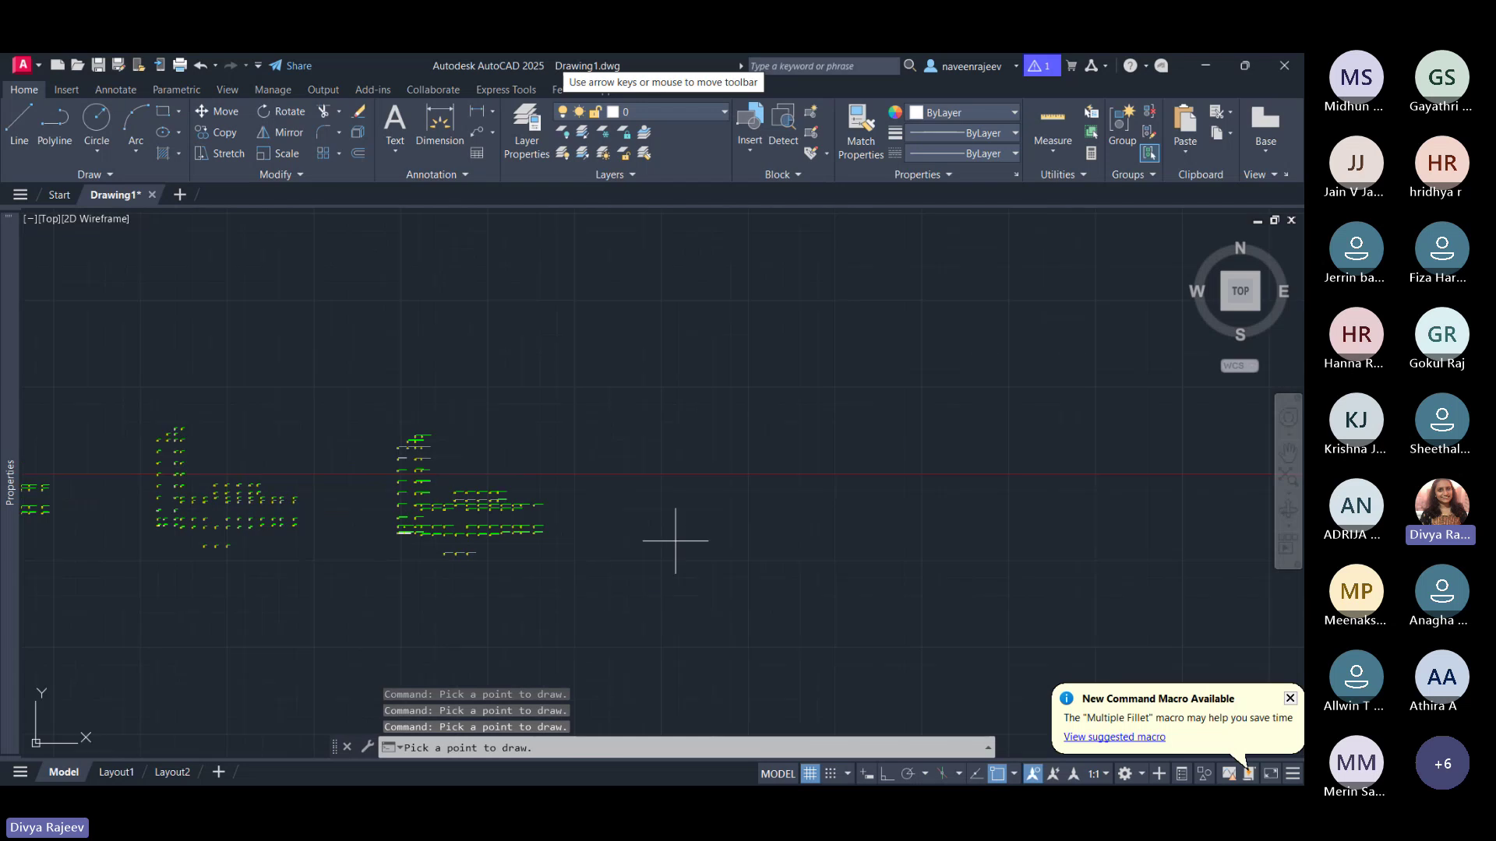
key(Return)
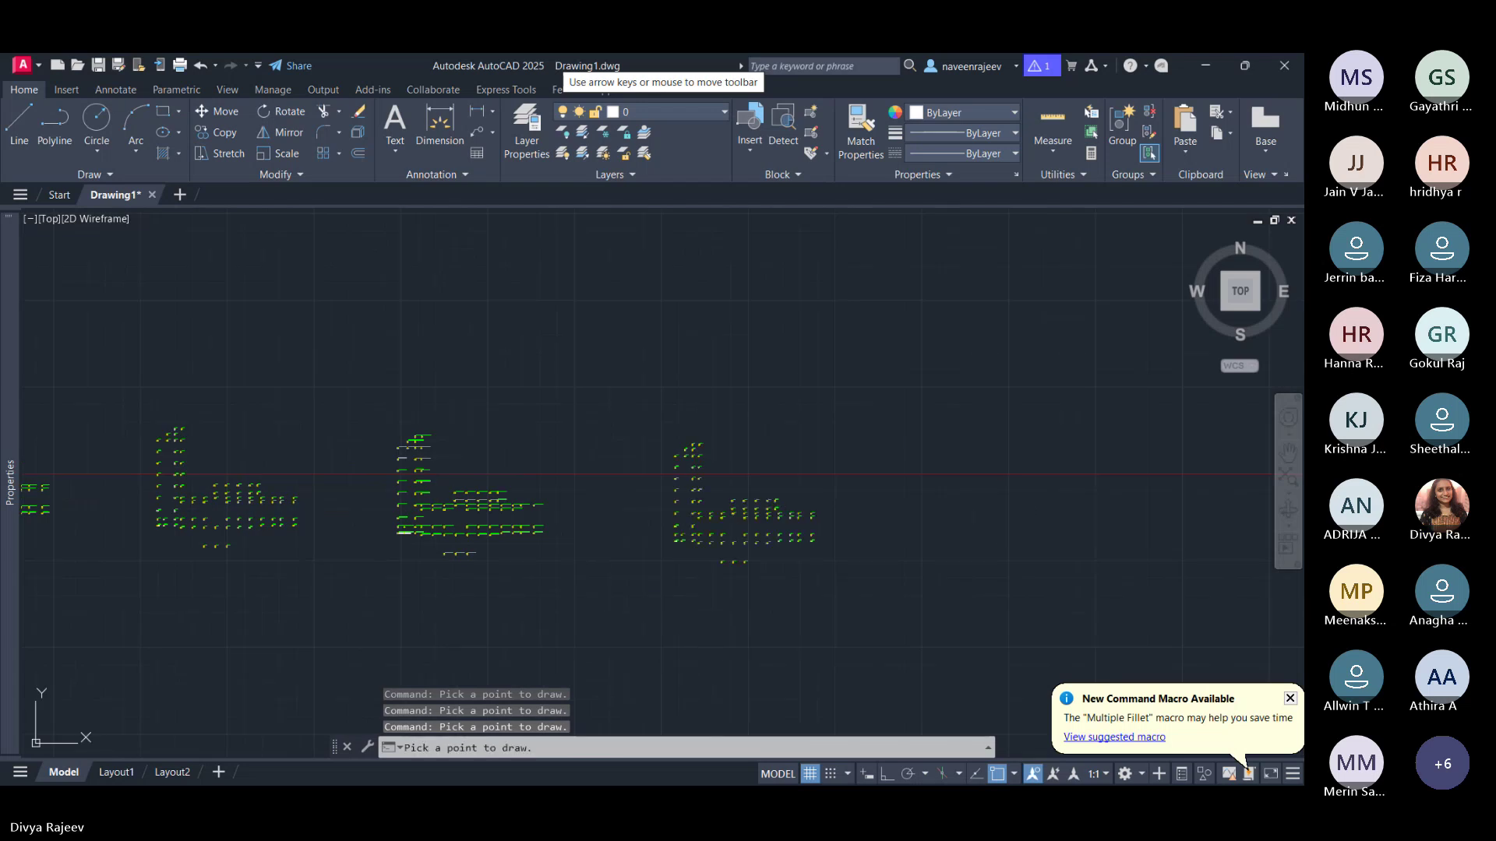
click(920, 544)
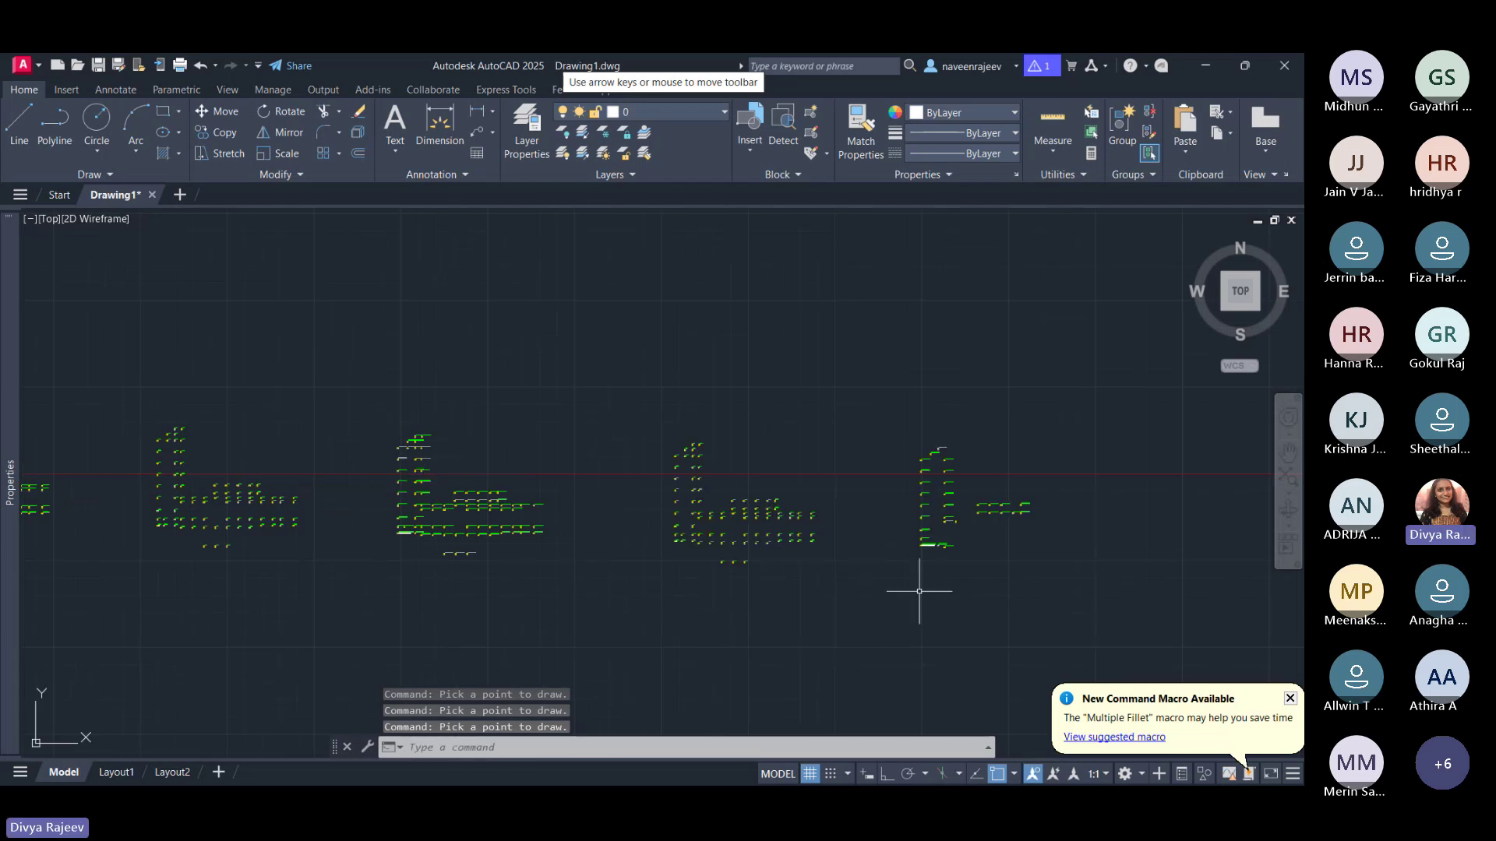
key(ctrl+z)
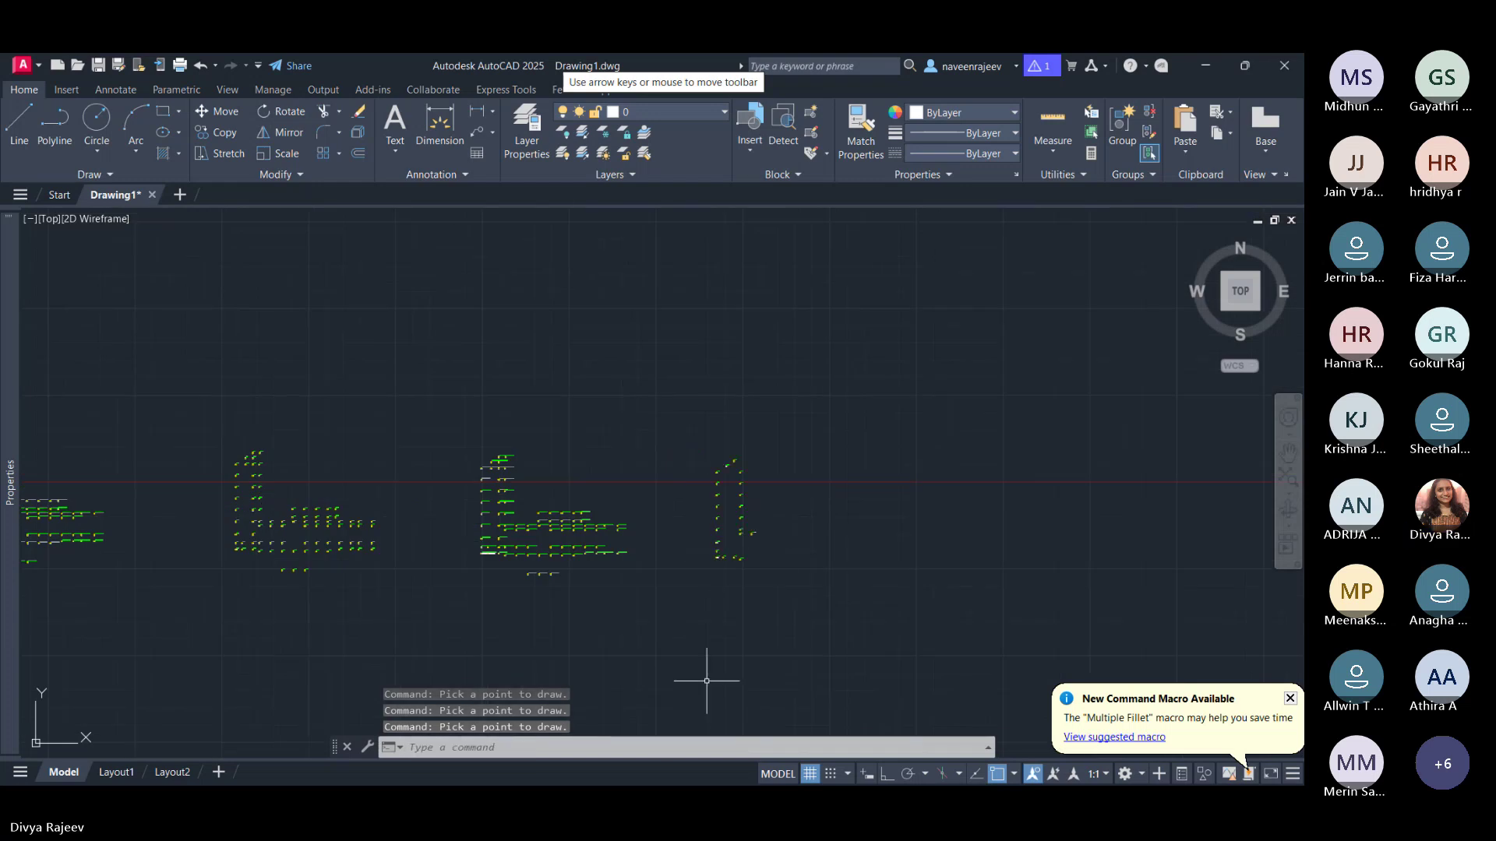
key(Return)
Step: Examine column C7 in the GF layout and compare it with the reinforcement and size in the C7 schedule row
scroll(924, 634, down, 2)
scroll(1068, 408, up, 3)
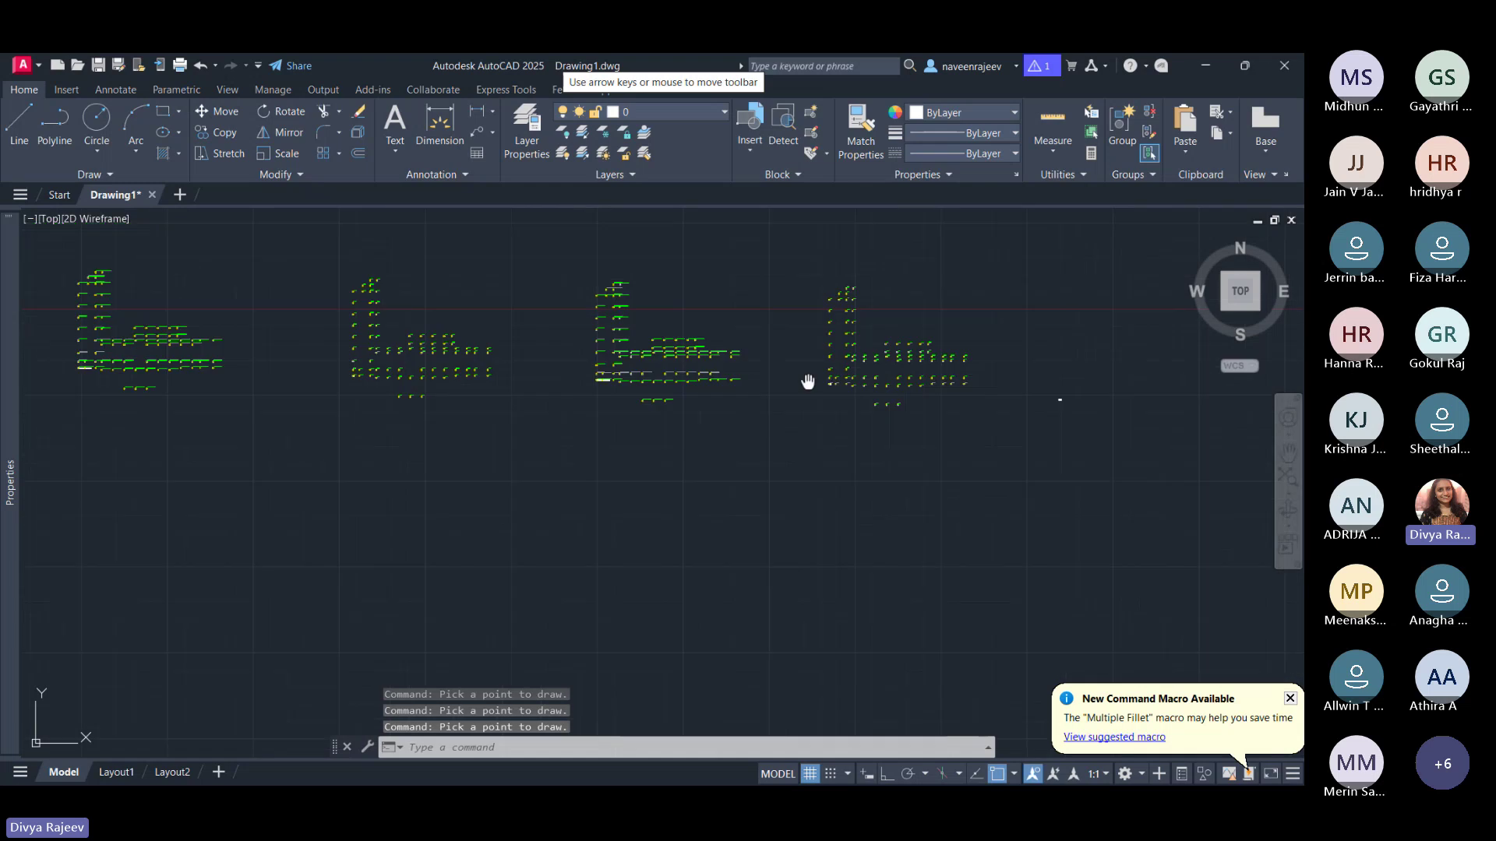
scroll(834, 400, up, 5)
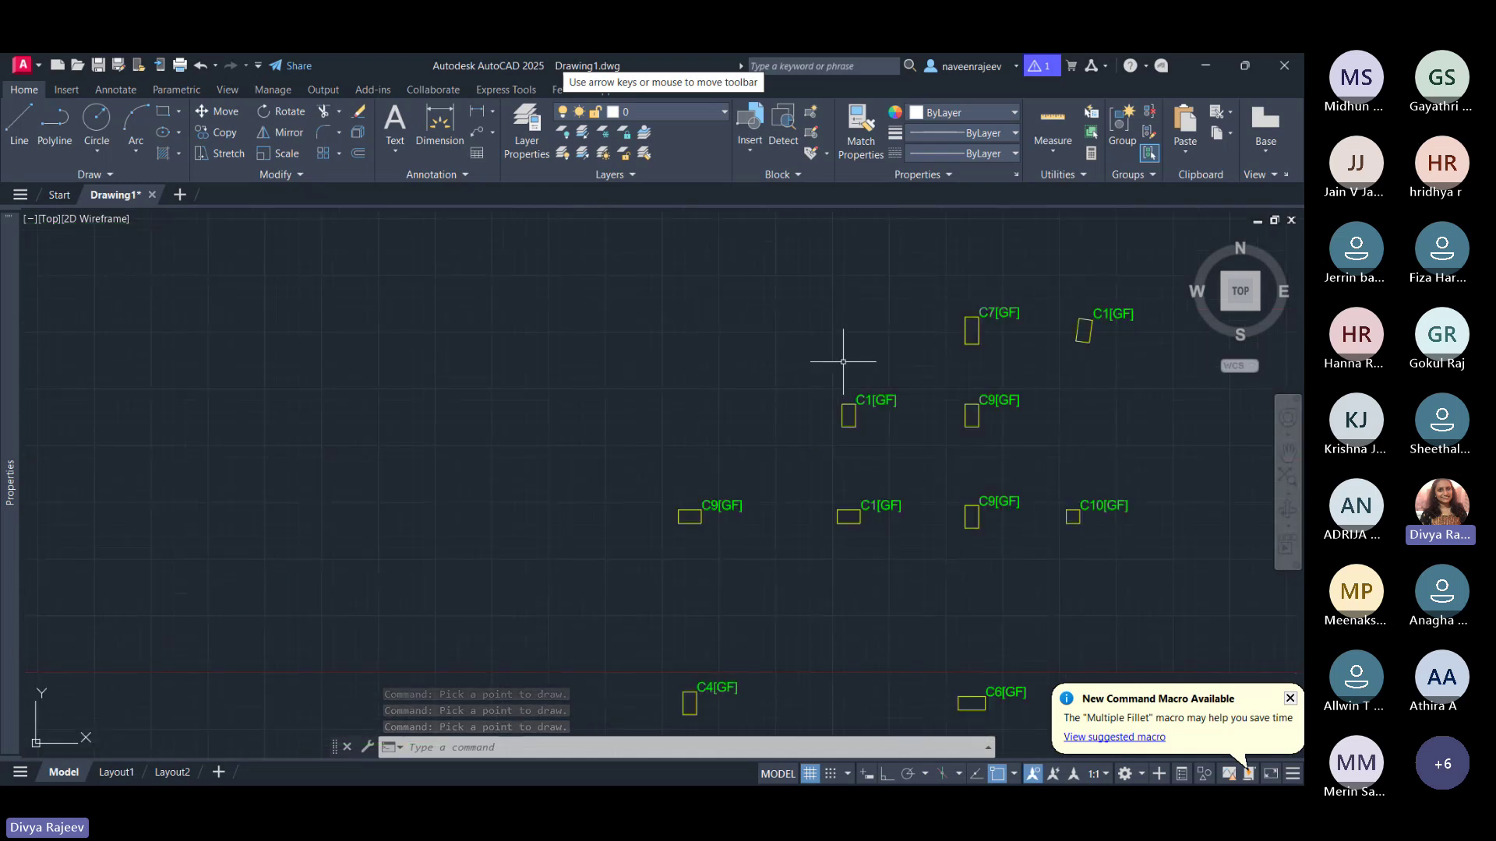
drag(895, 350, 639, 383)
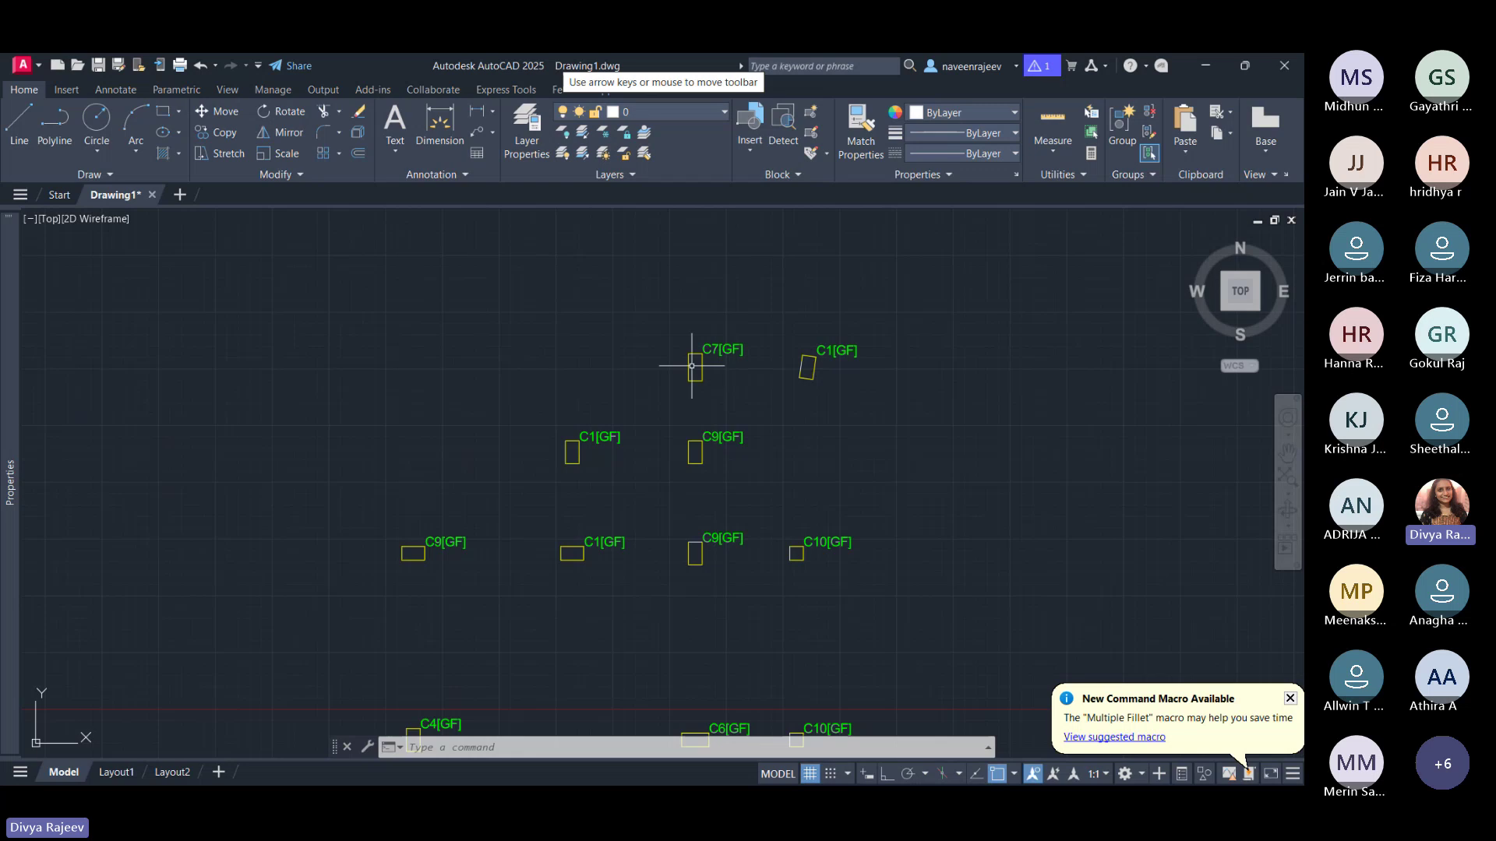
scroll(886, 384, down, 10)
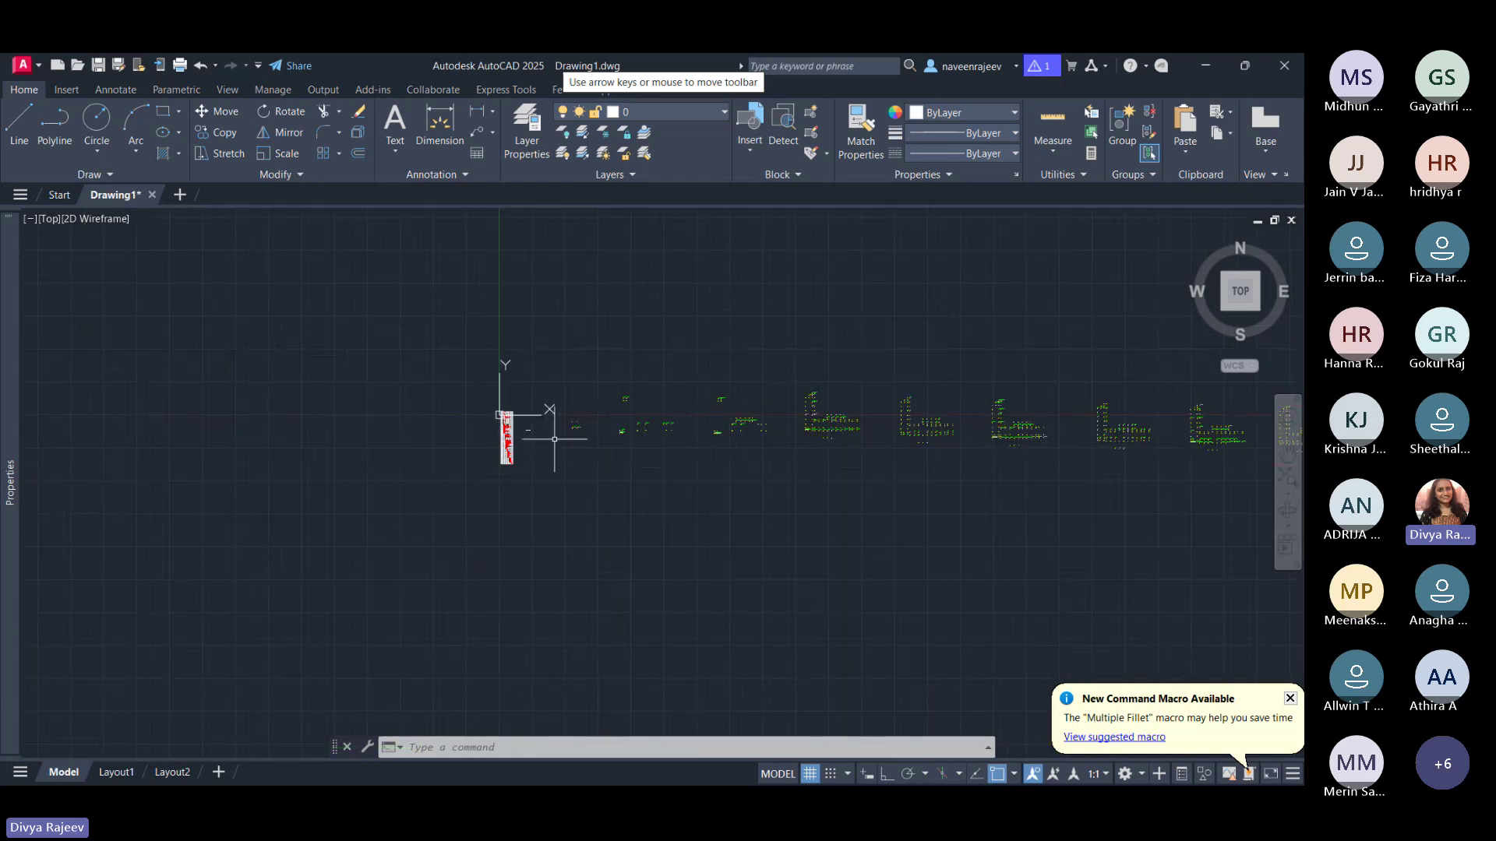
scroll(491, 413, up, 8)
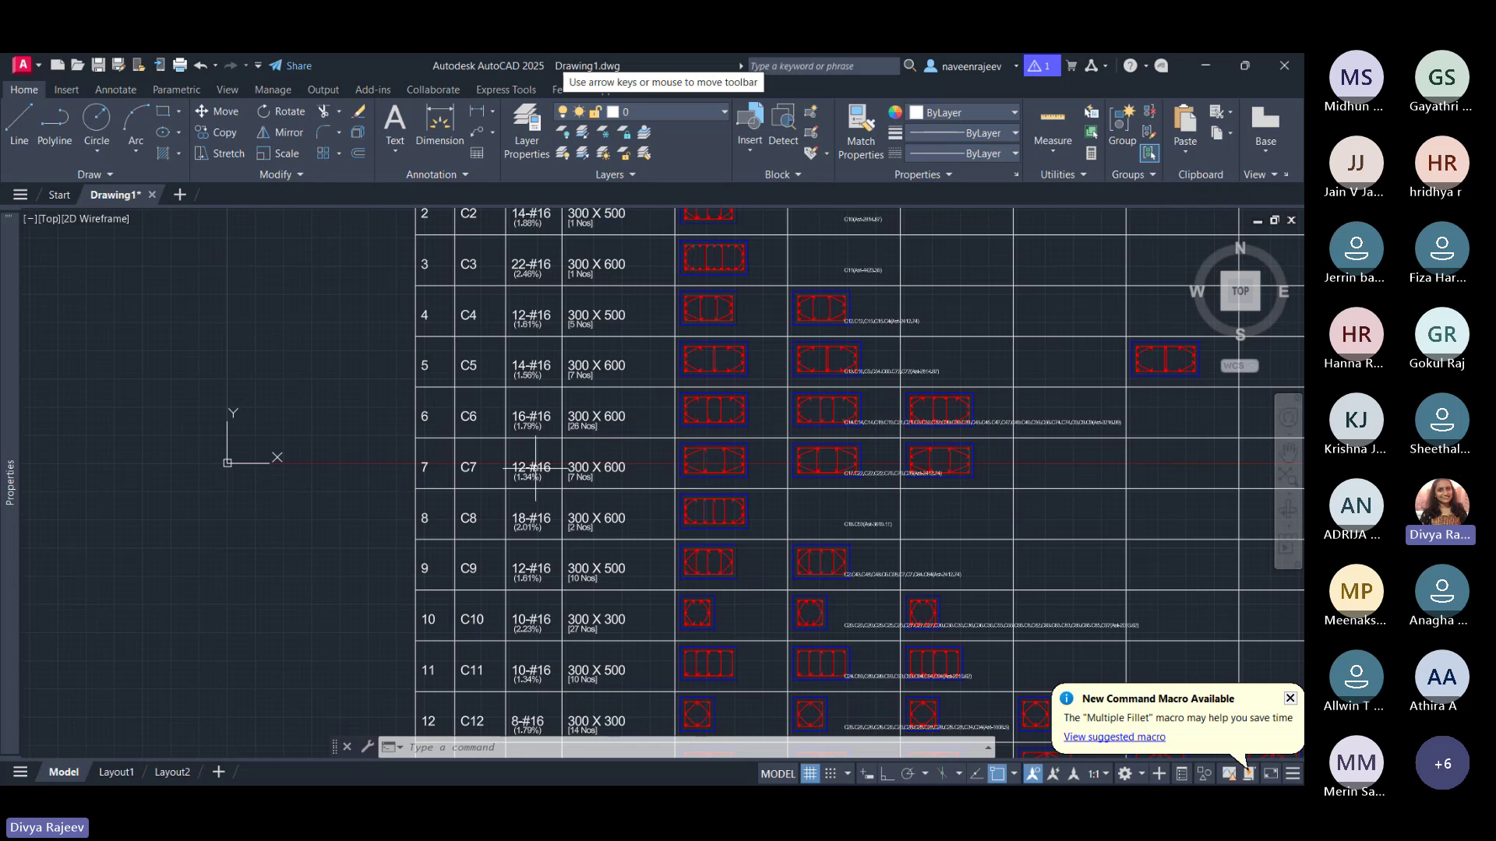
scroll(522, 463, up, 3)
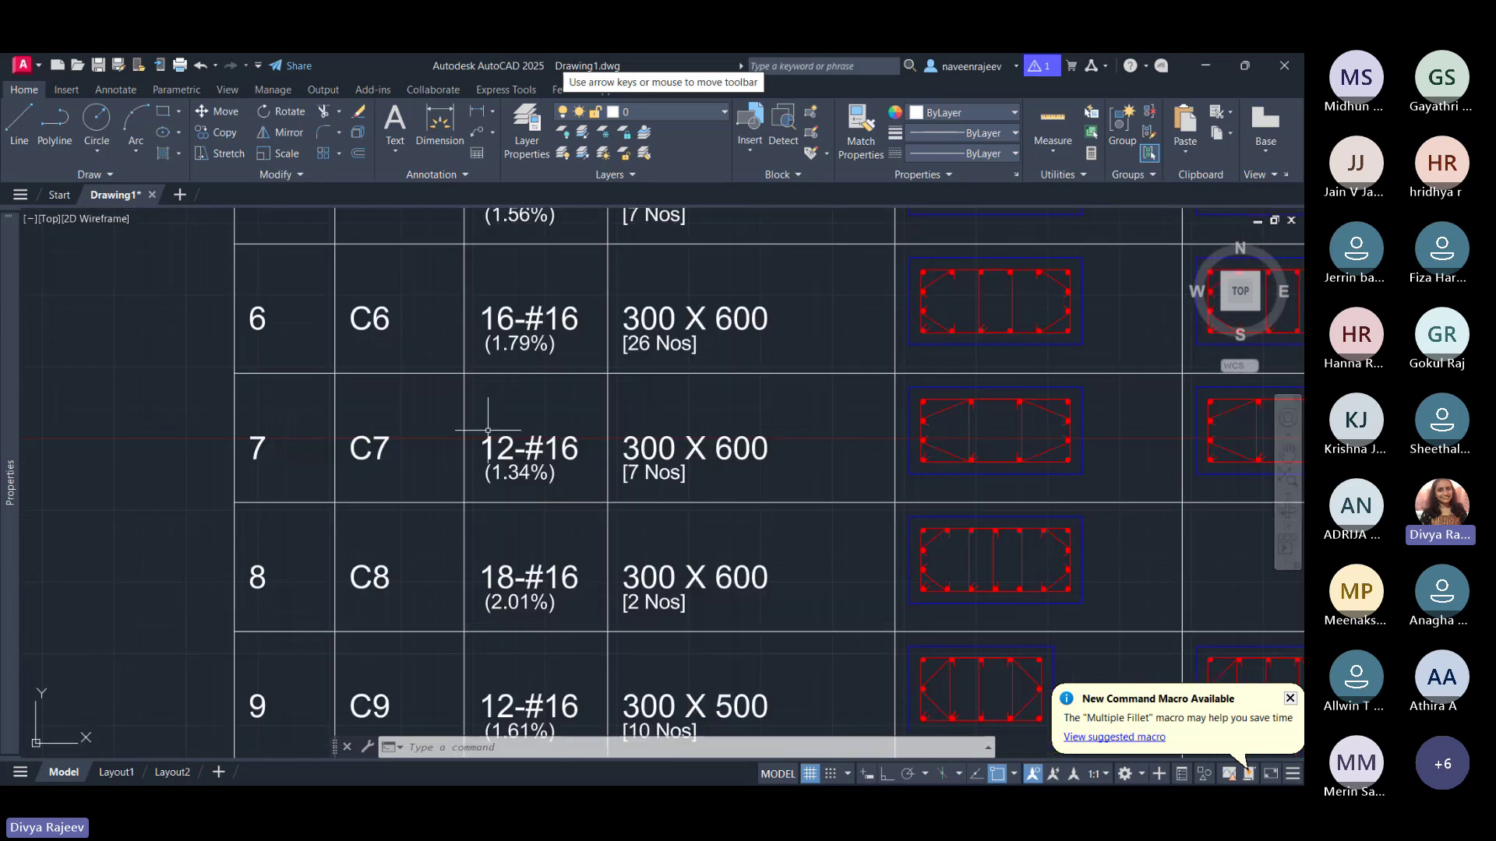
Step: Examine the Head Room layout's column labels and the story columns in the schedule's header row
scroll(491, 526, down, 10)
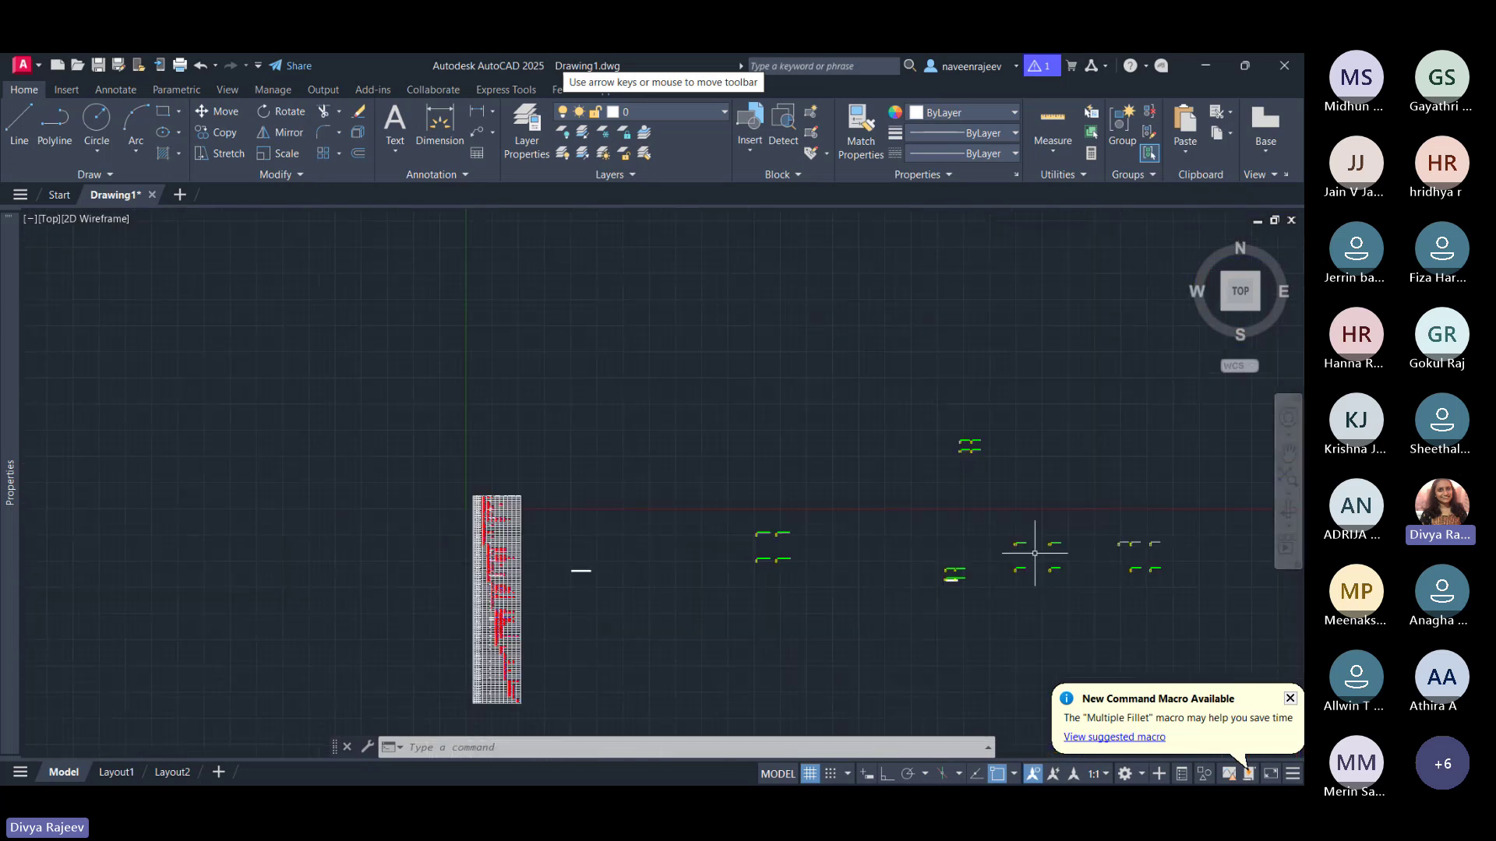
scroll(968, 444, up, 10)
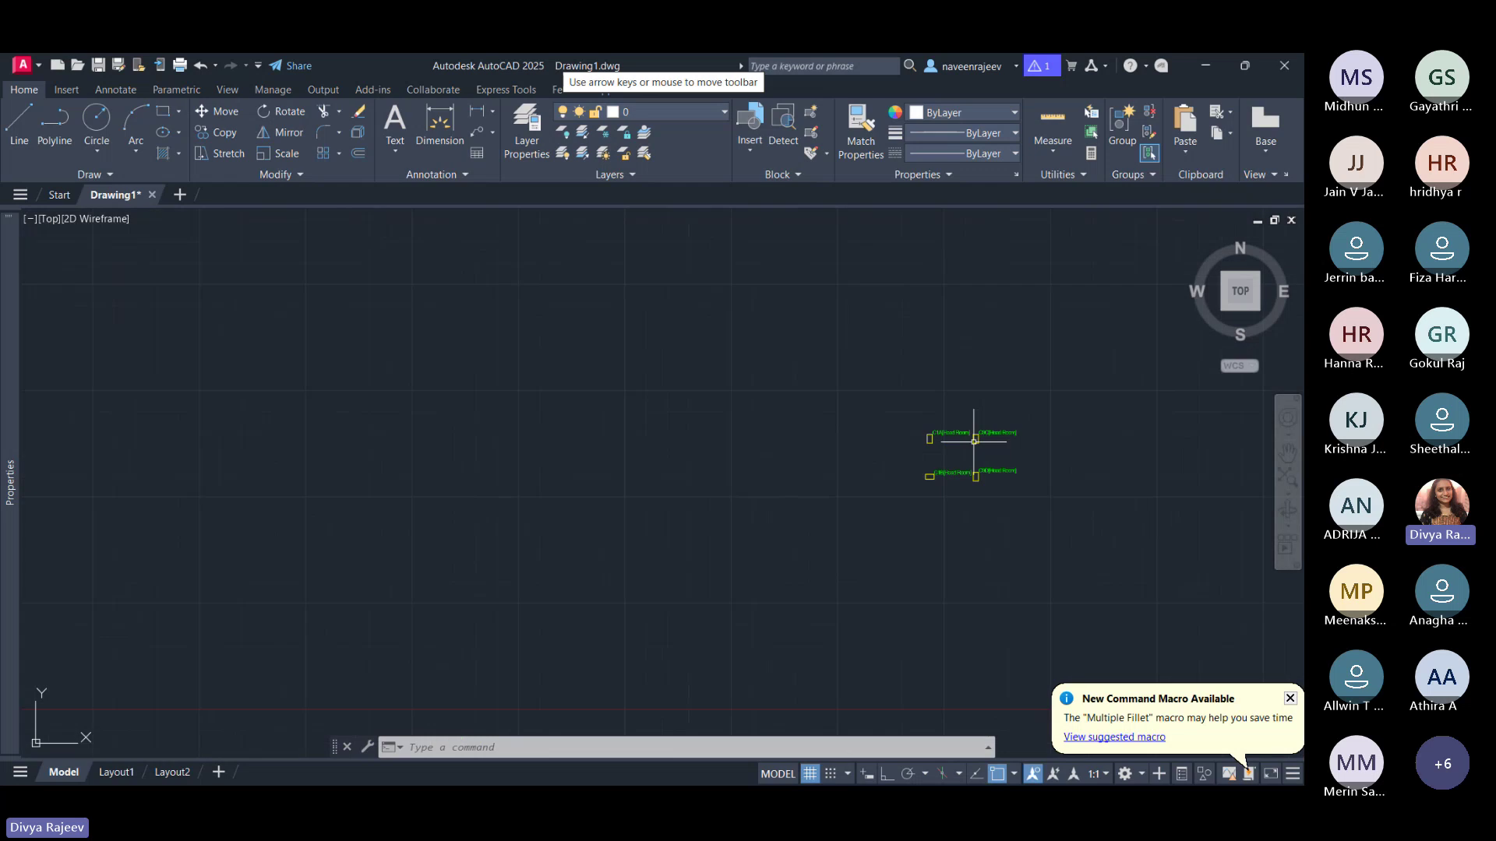
scroll(969, 444, down, 8)
scroll(968, 444, down, 5)
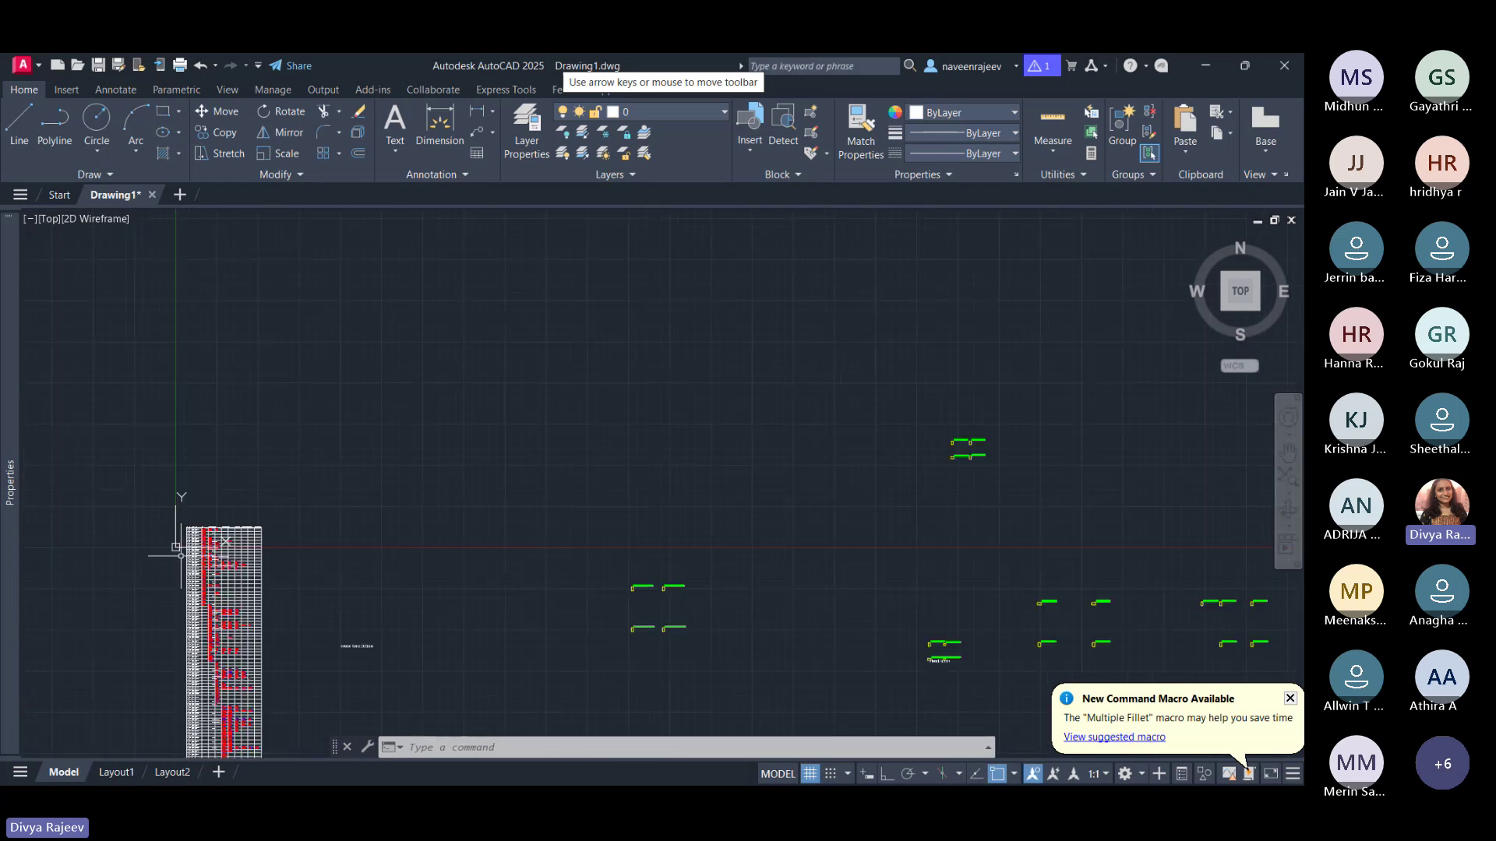
scroll(248, 523, up, 6)
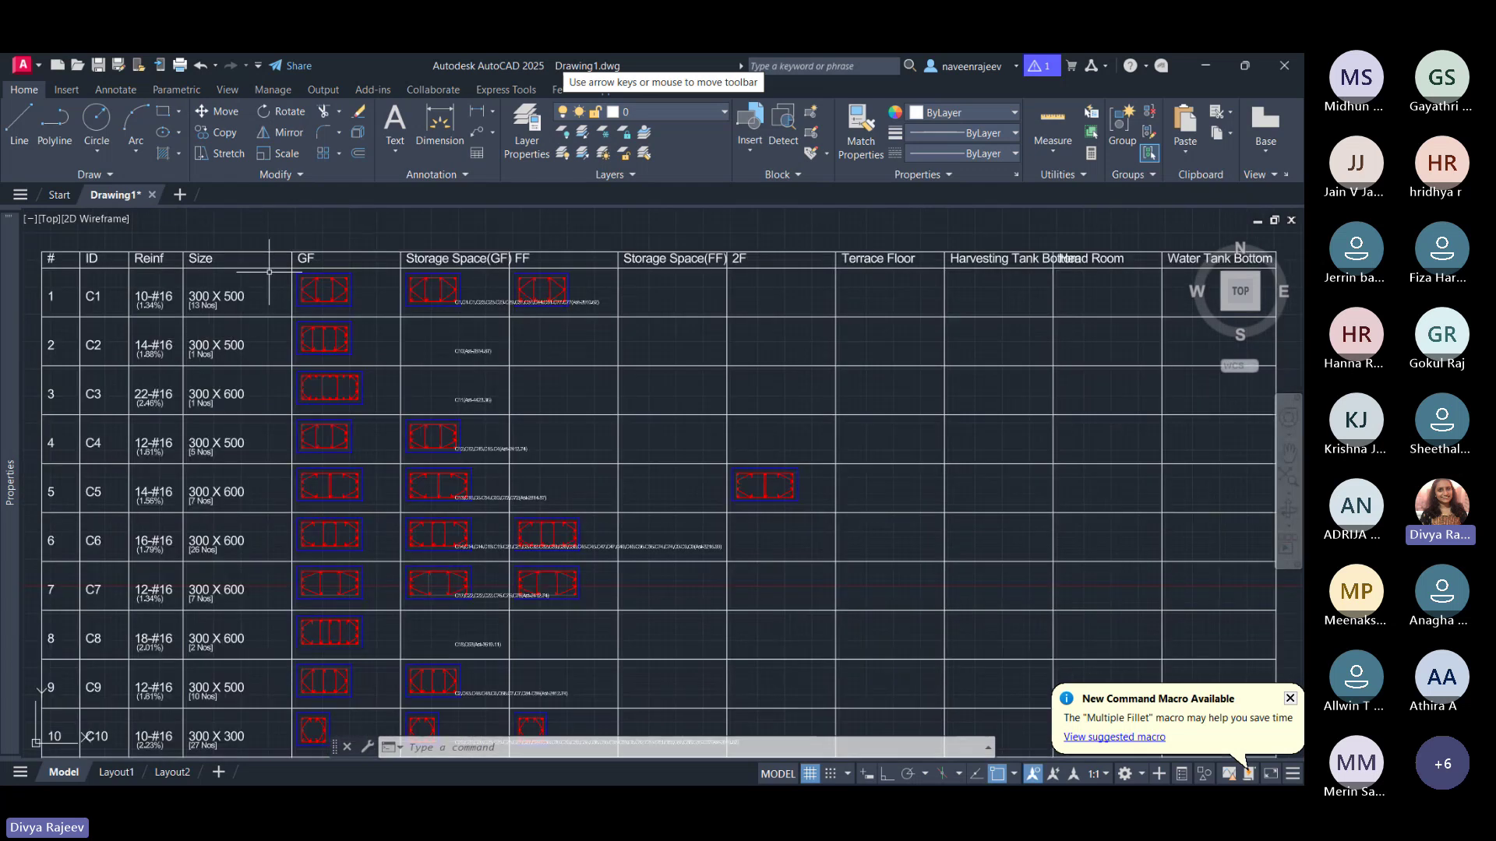
scroll(638, 492, down, 8)
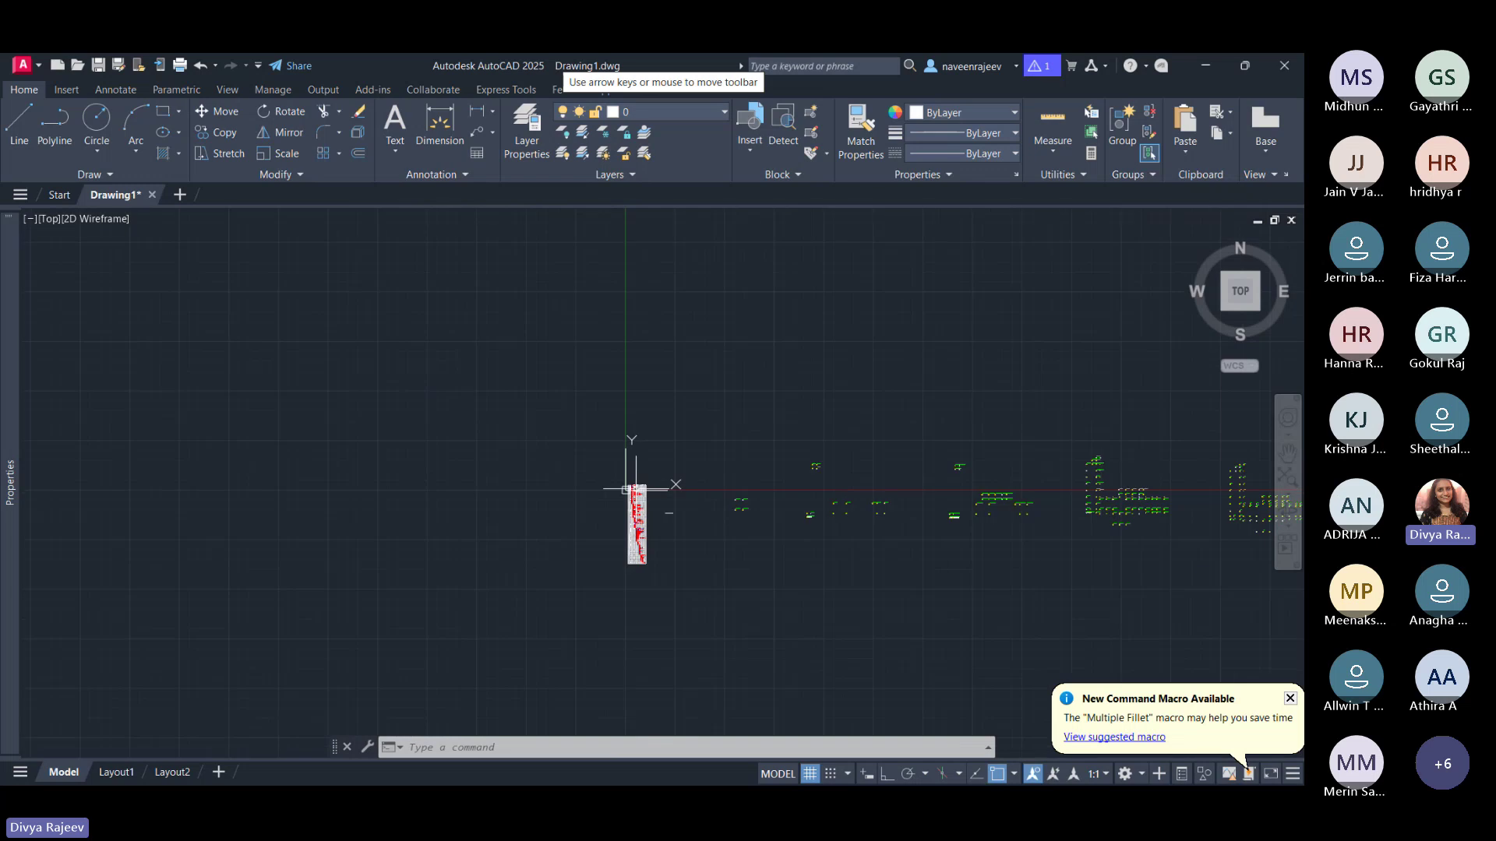
Step: Compare the column group labels at matching positions in the GF, Storage Space(GF) and FF layouts
drag(986, 450, 850, 450)
scroll(896, 450, up, 8)
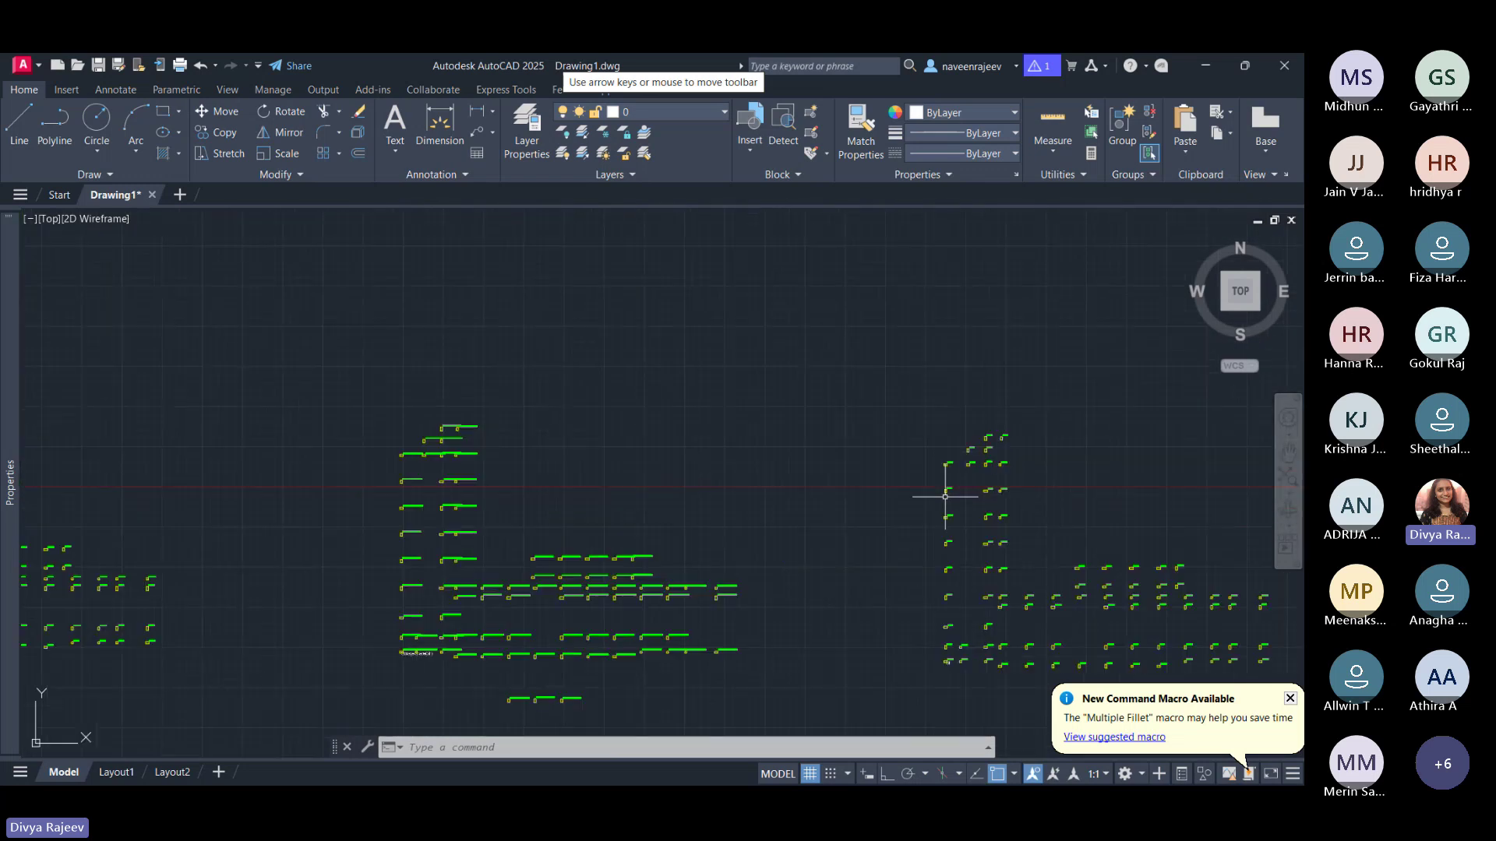
scroll(978, 462, up, 2)
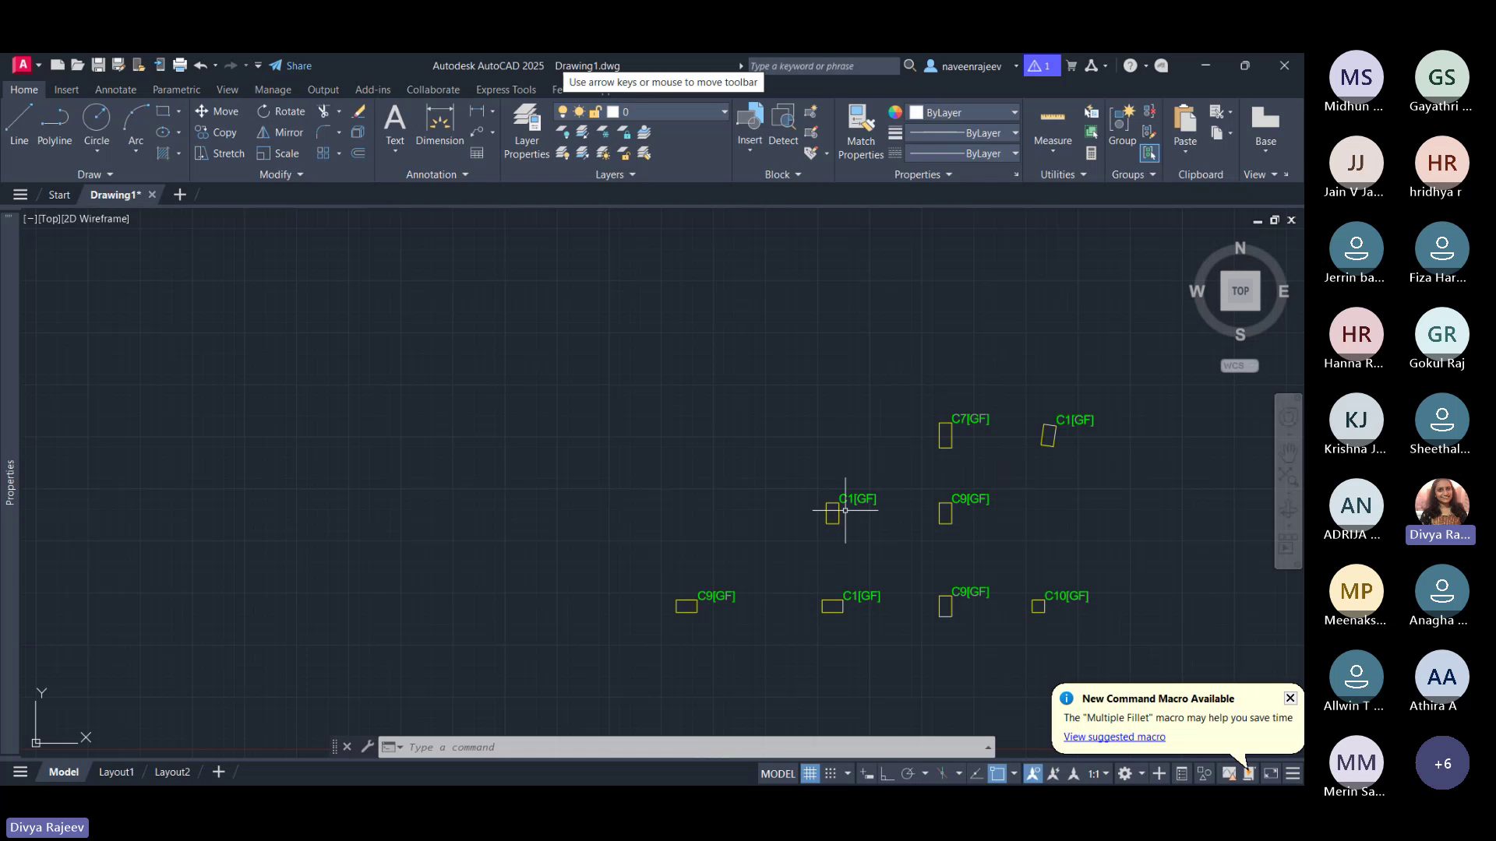
scroll(601, 511, down, 6)
scroll(491, 467, up, 4)
scroll(463, 526, up, 2)
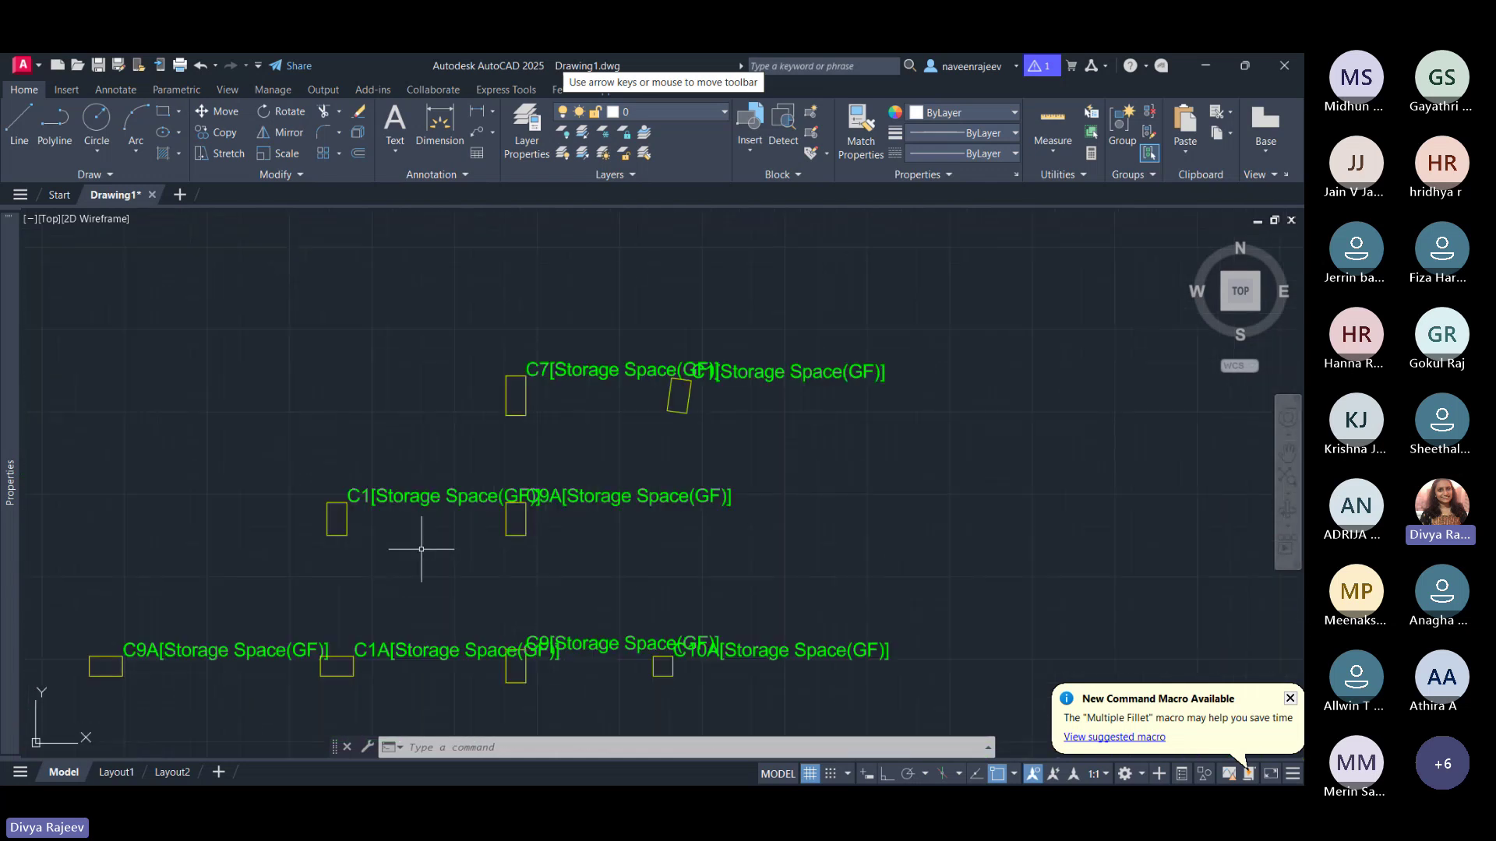
scroll(418, 544, down, 5)
scroll(787, 451, up, 3)
scroll(499, 458, up, 2)
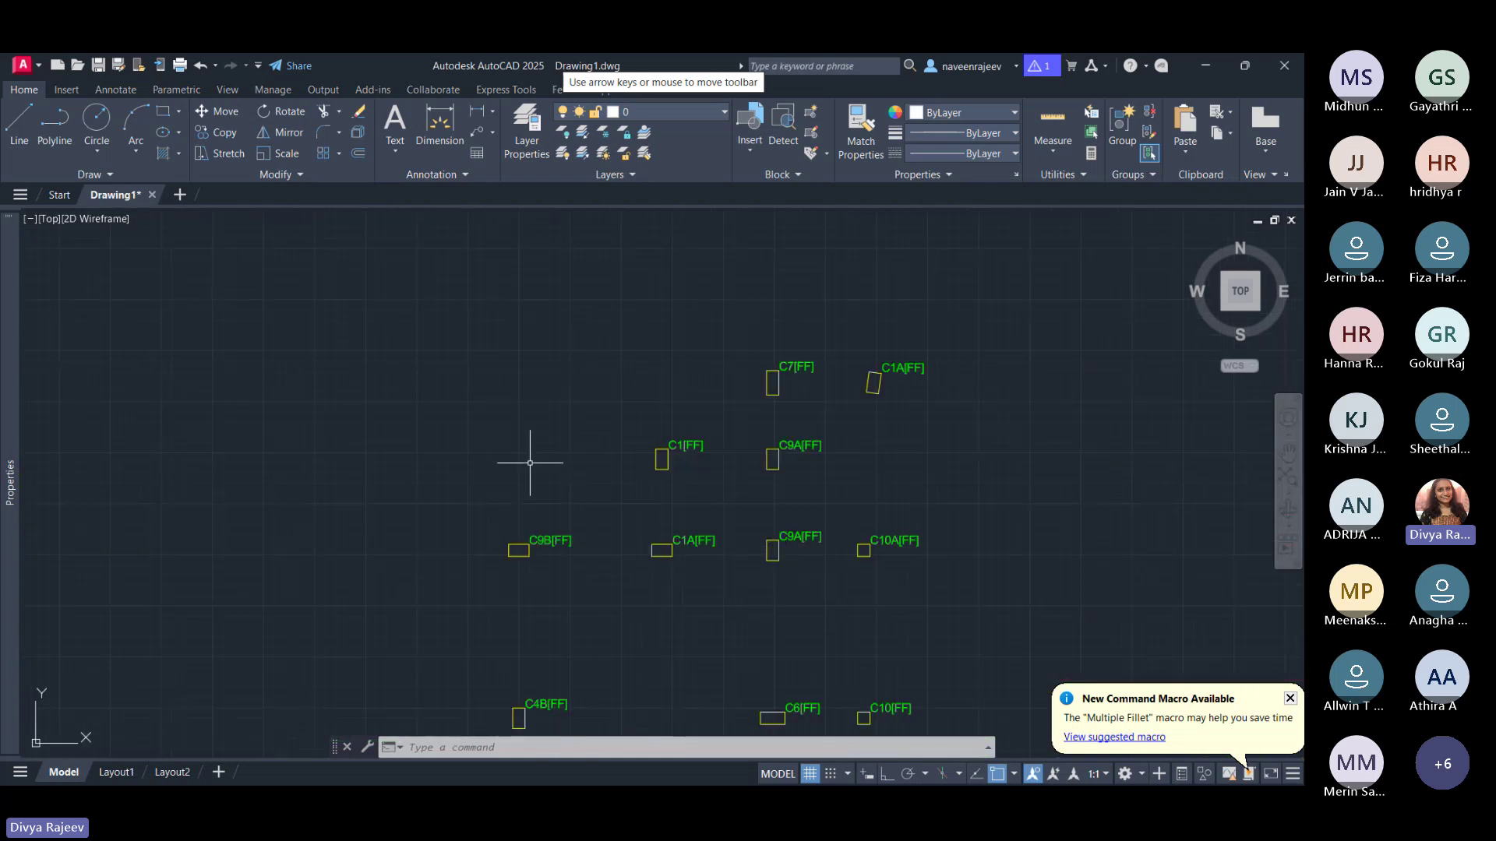
scroll(545, 468, down, 2)
scroll(644, 478, up, 3)
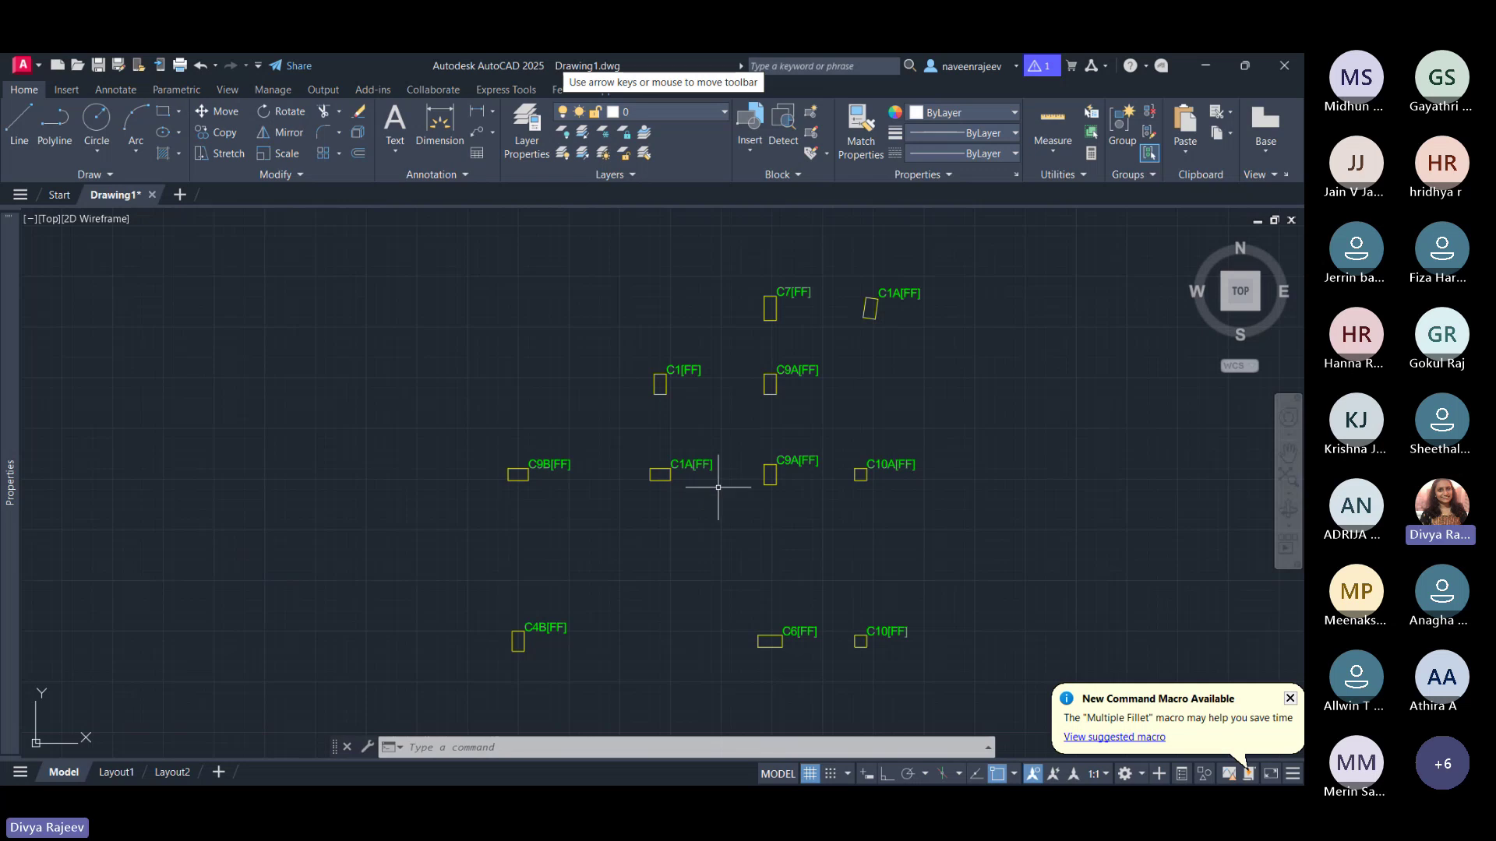
Step: Draw a rectangular revision cloud around the horizontally oriented C1 column in the GF layout
click(100, 174)
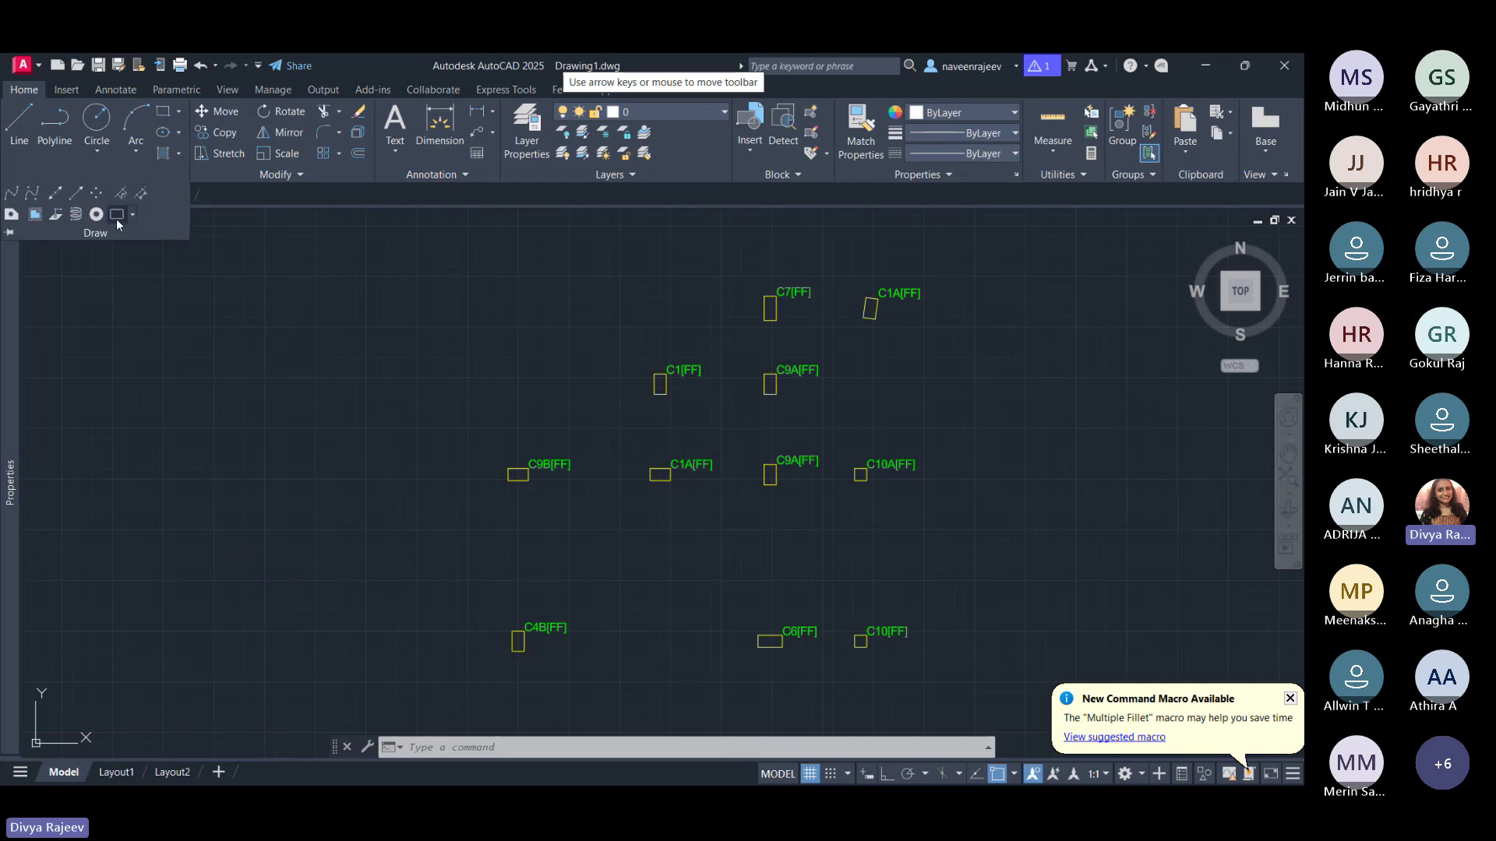
click(117, 214)
scroll(452, 444, down, 3)
scroll(153, 475, up, 2)
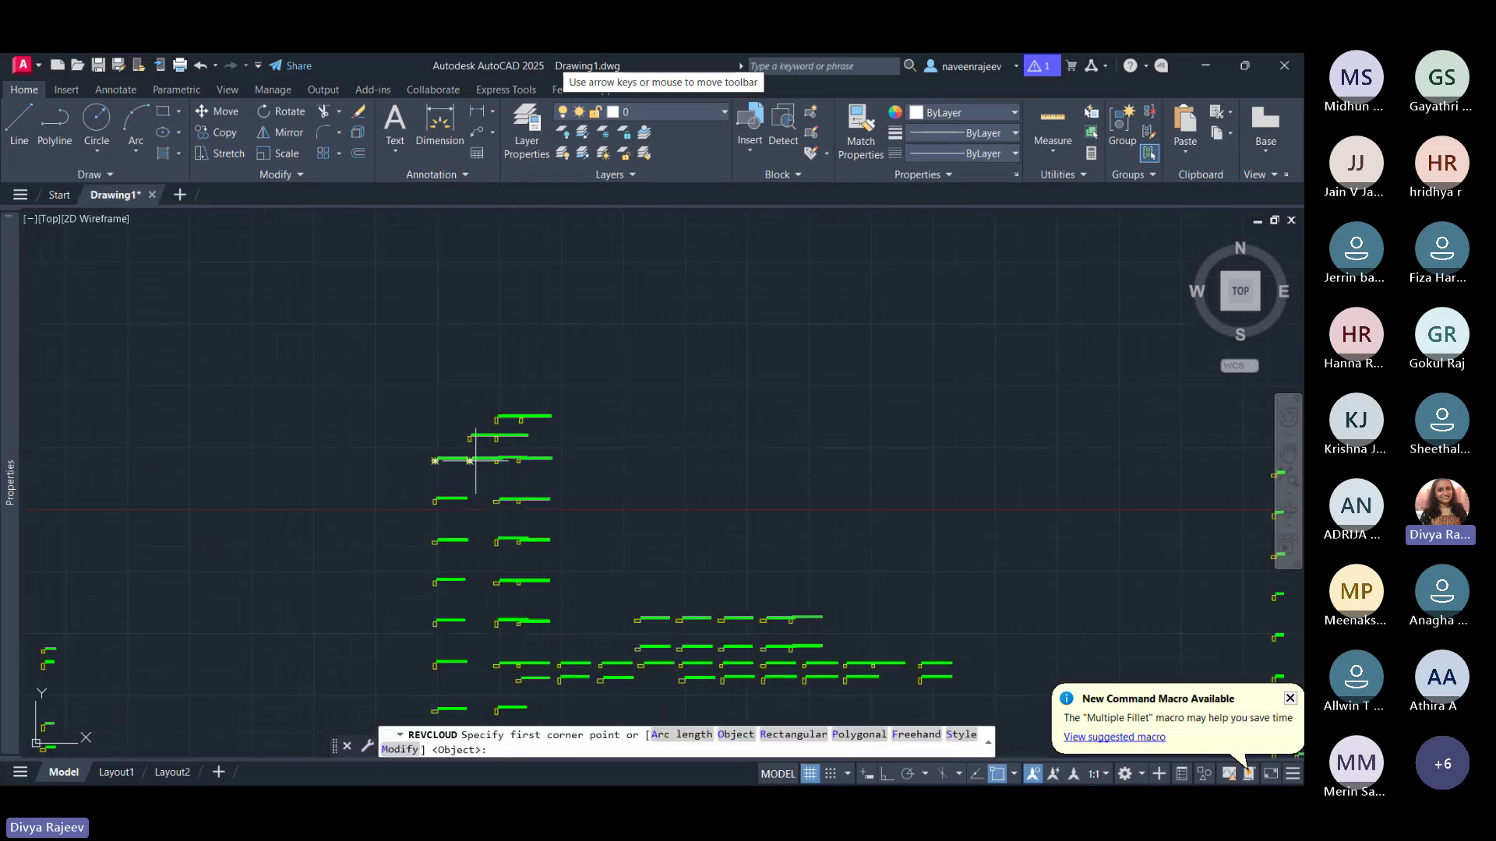
scroll(546, 468, up, 2)
scroll(557, 457, up, 5)
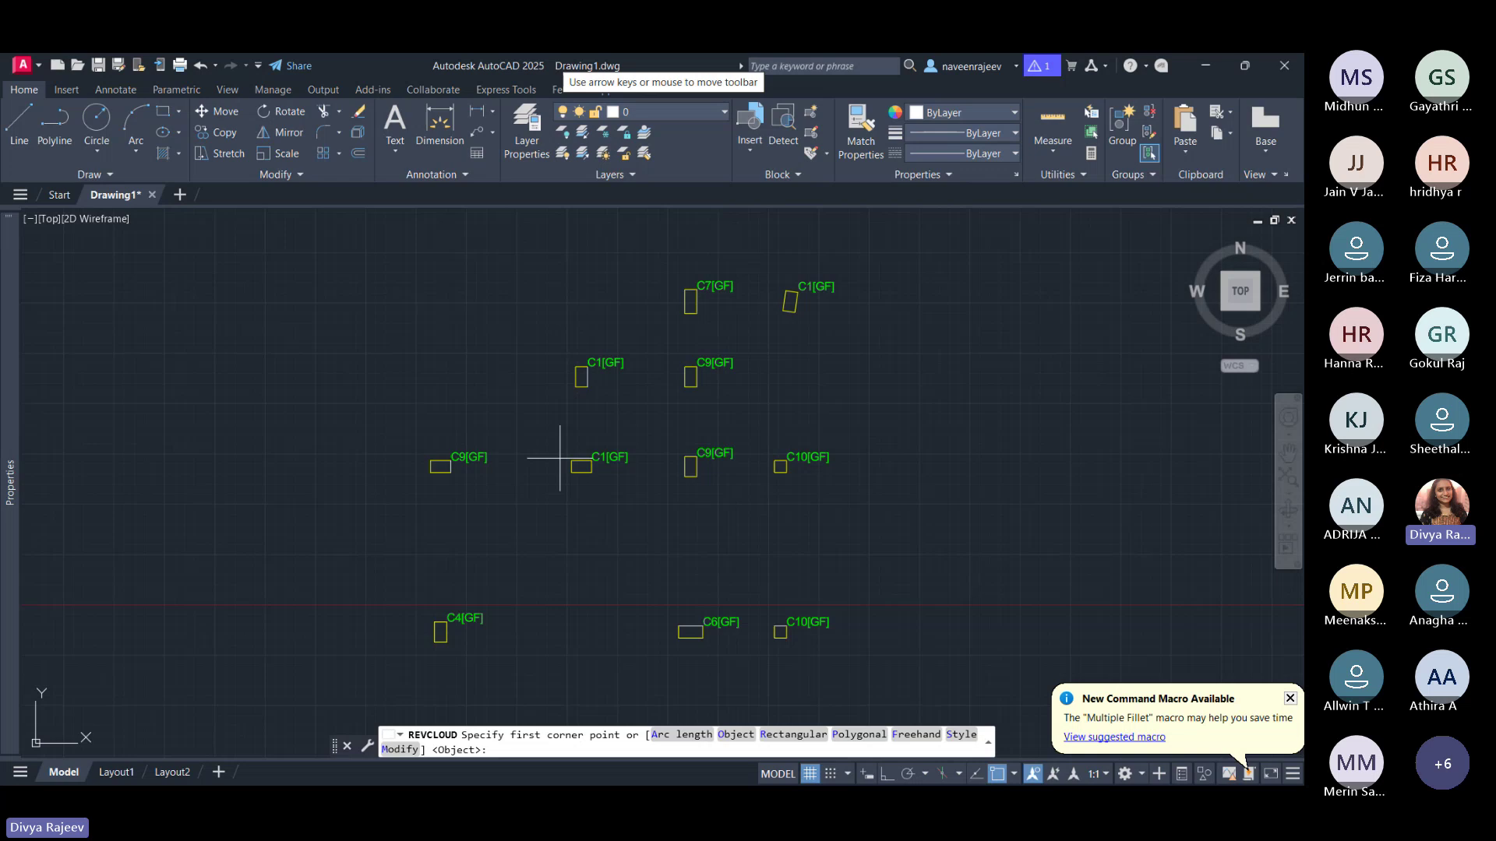
click(514, 399)
click(691, 521)
Step: Draw a rectangular revision cloud around the horizontally oriented C1A column in the Storage Space(GF) layout
scroll(692, 451, down, 8)
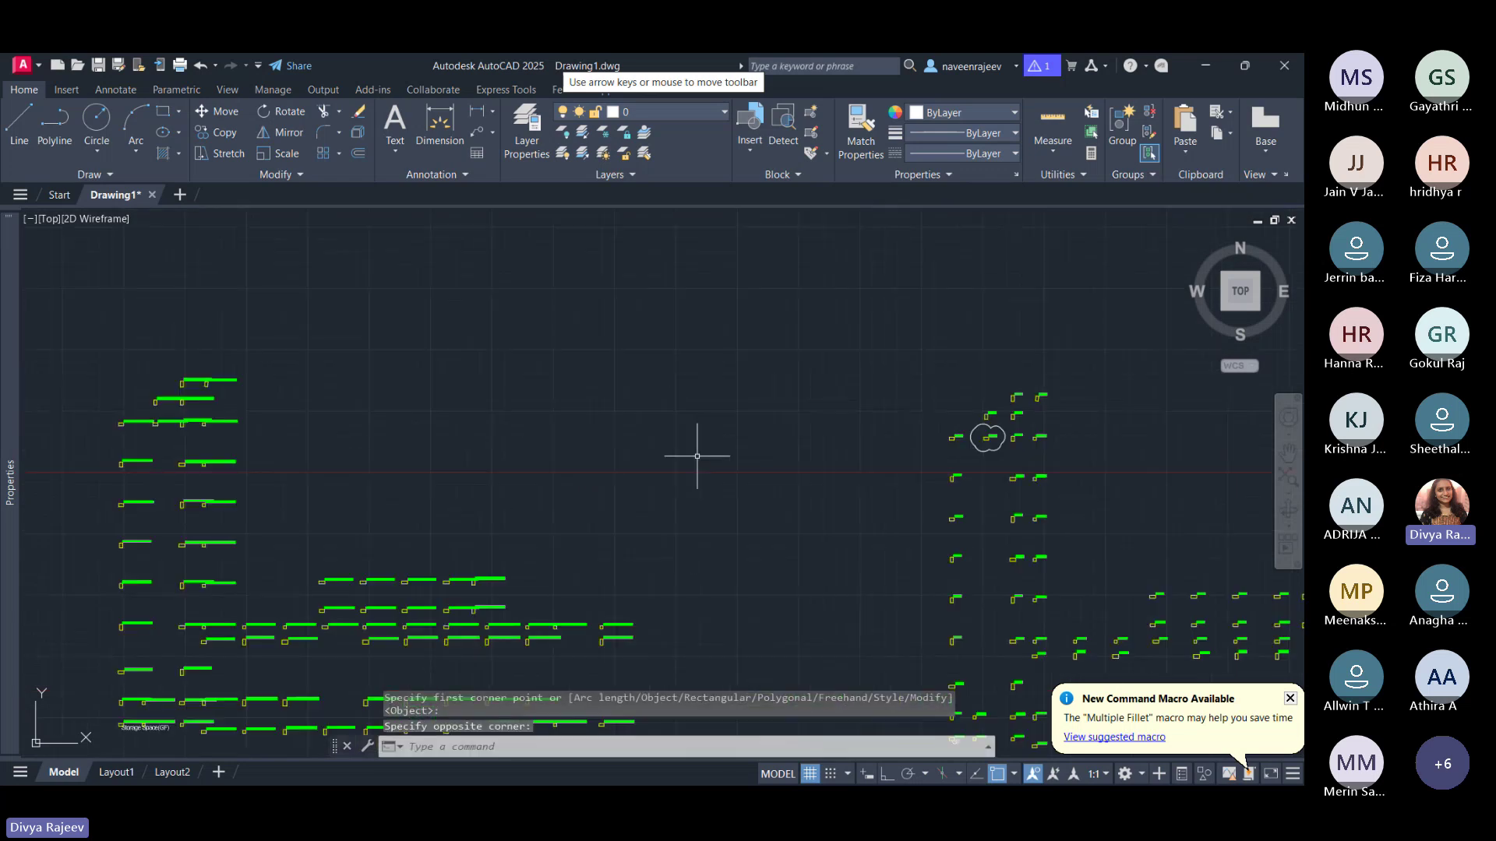
scroll(485, 424, up, 4)
scroll(634, 424, up, 4)
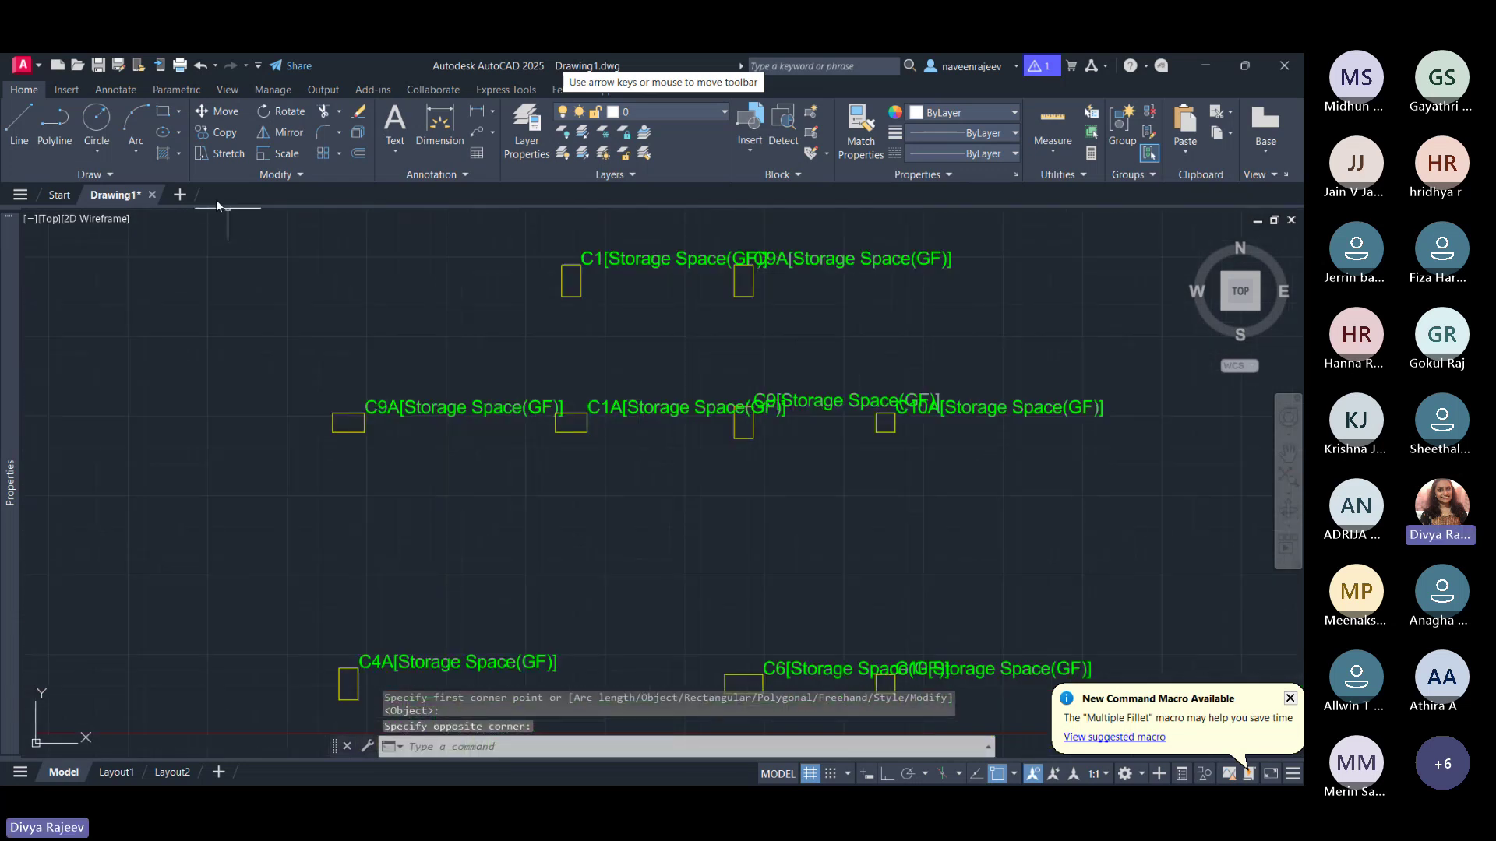
click(111, 173)
click(117, 215)
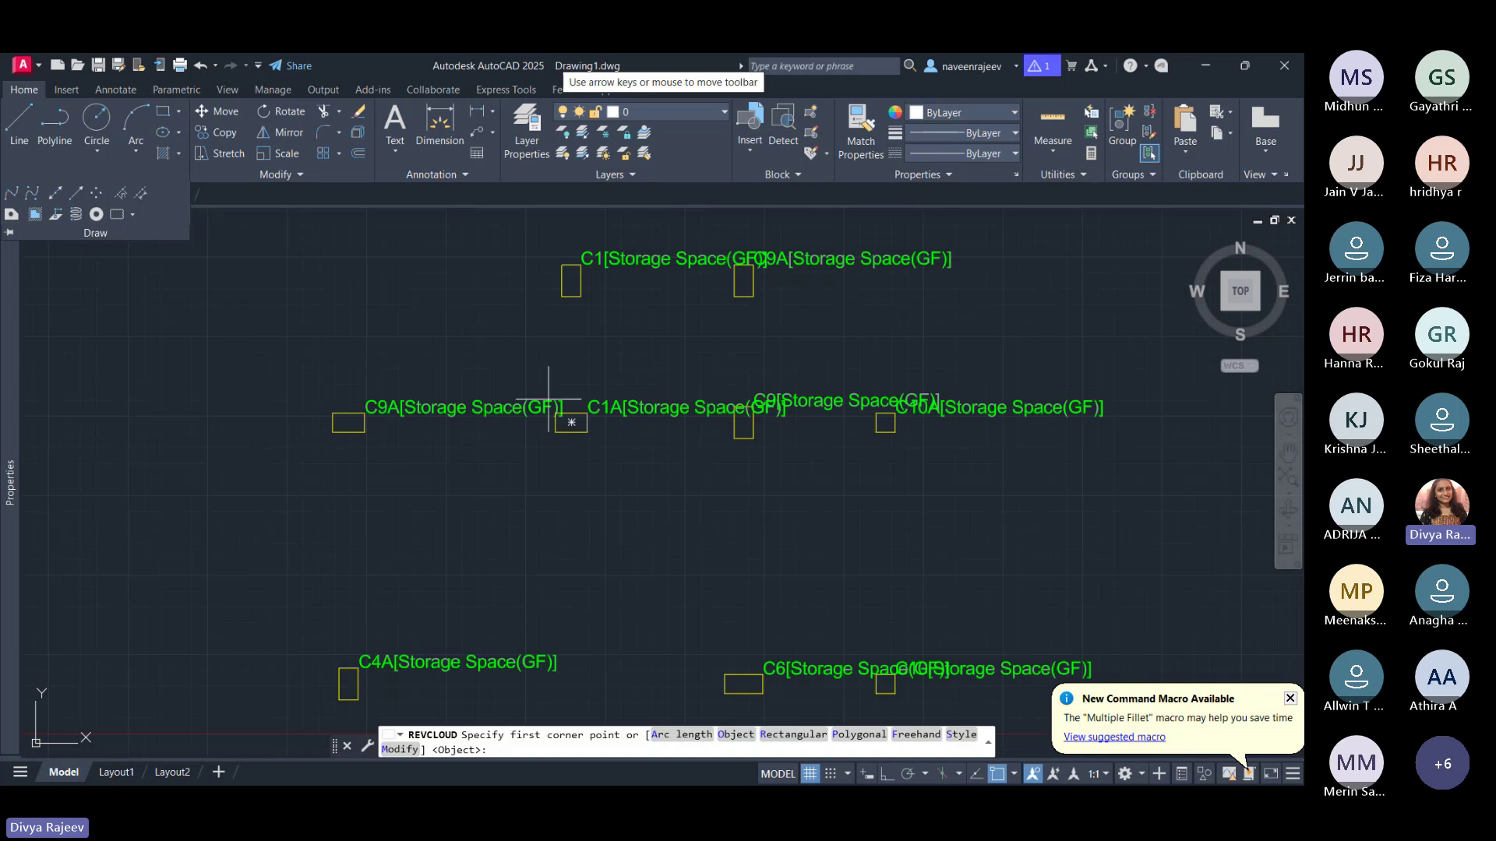
click(534, 351)
Step: Compare the reinforcement and size in the C1 schedule row with those in the C1A row
scroll(577, 376, down, 8)
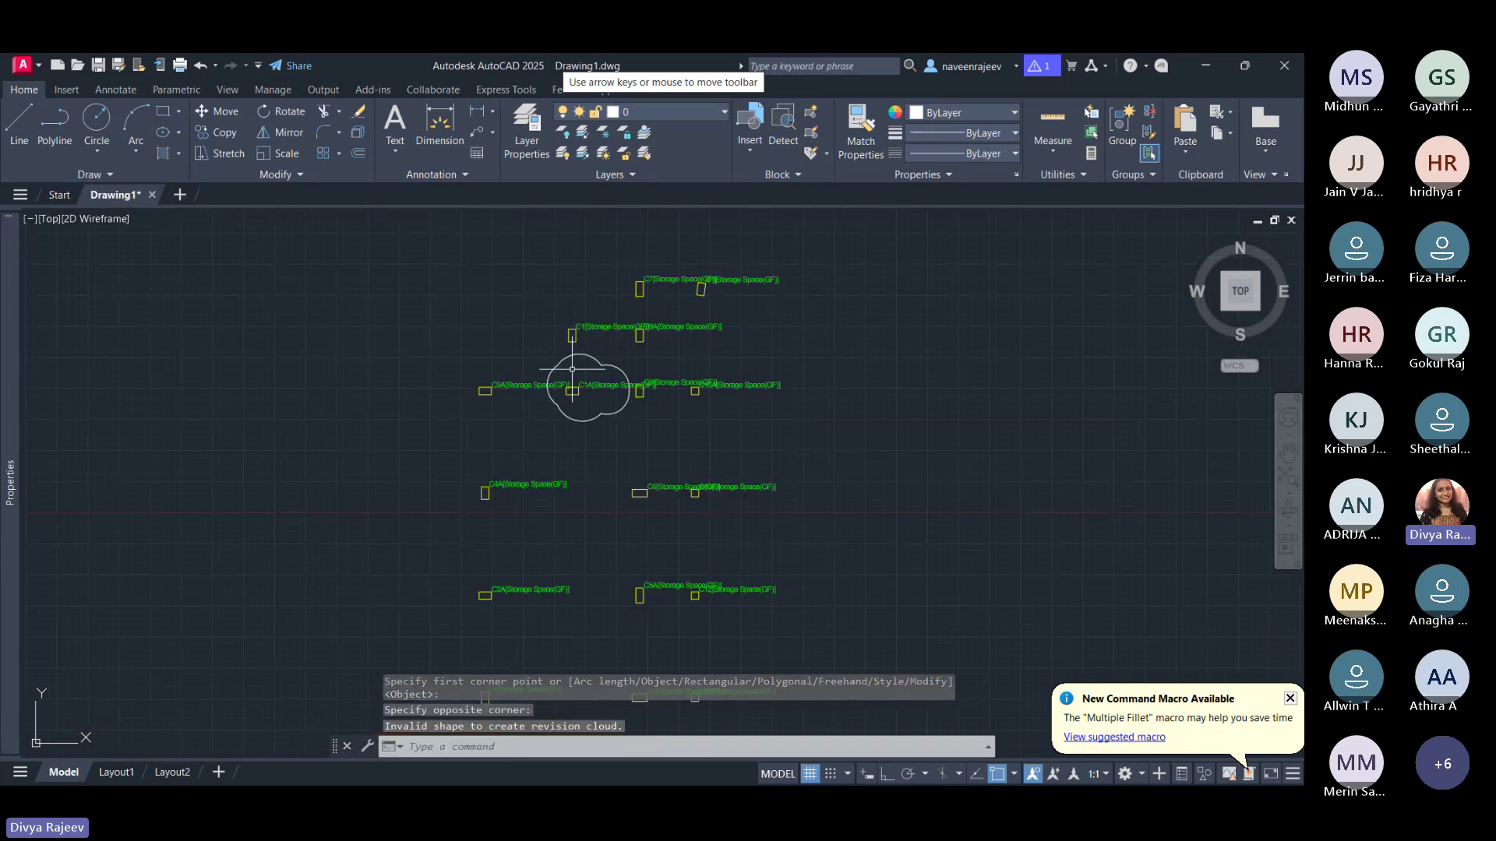
scroll(360, 446, down, 2)
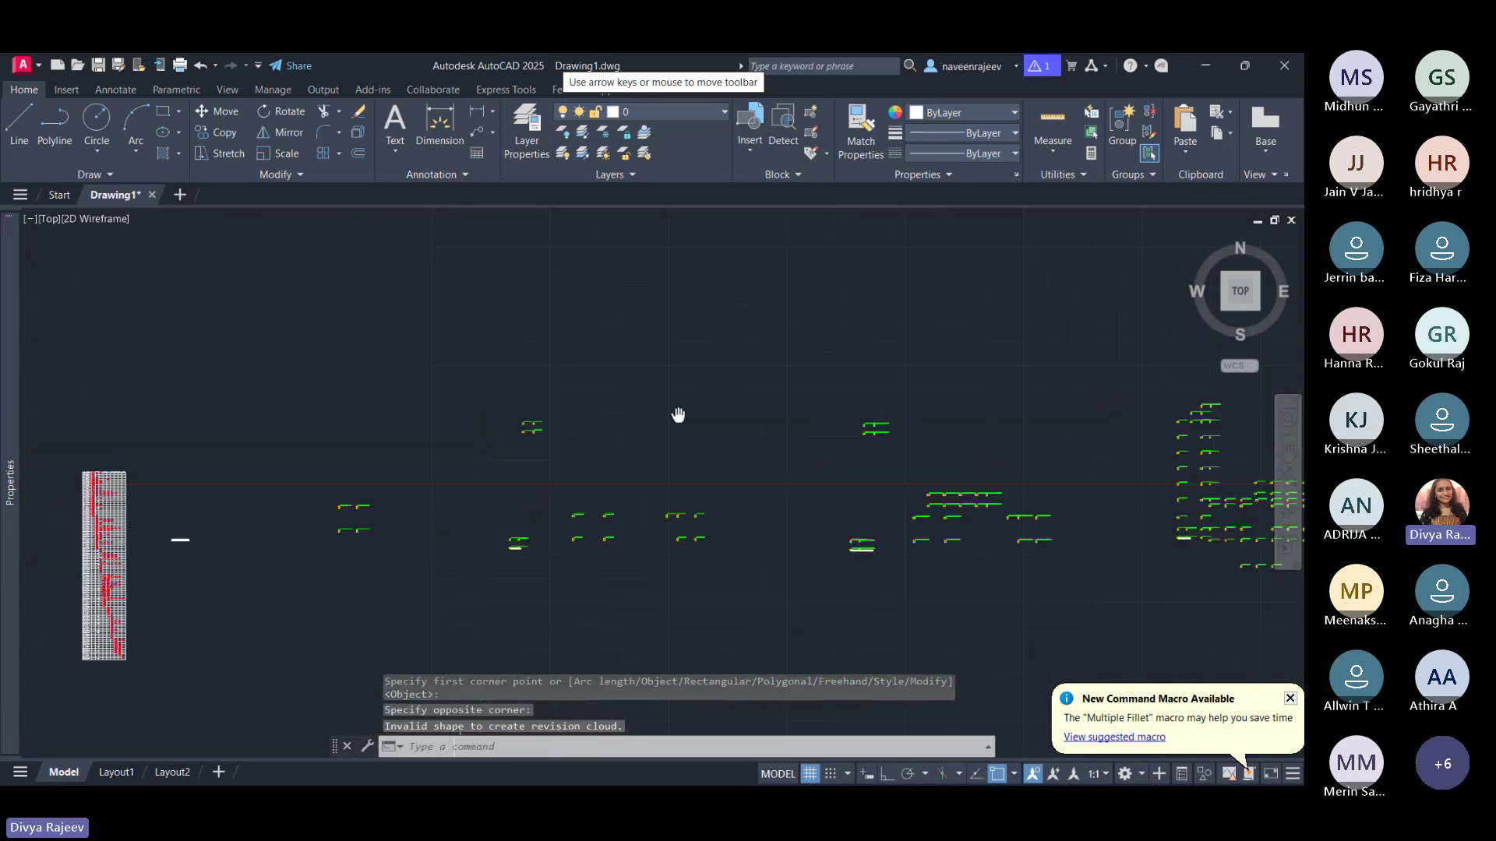
scroll(301, 457, up, 6)
scroll(417, 480, up, 8)
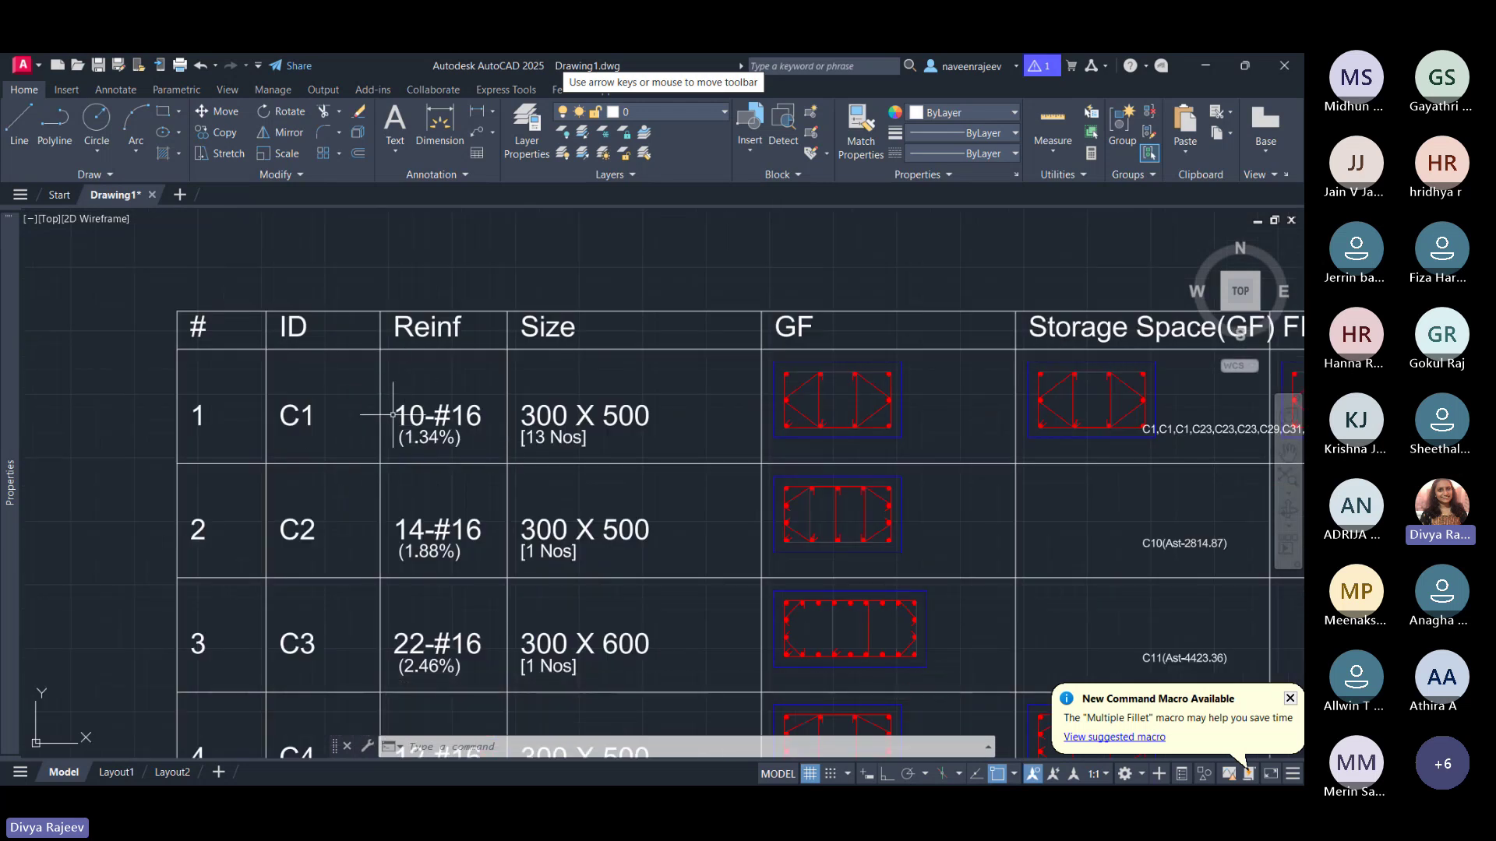
scroll(627, 341, down, 4)
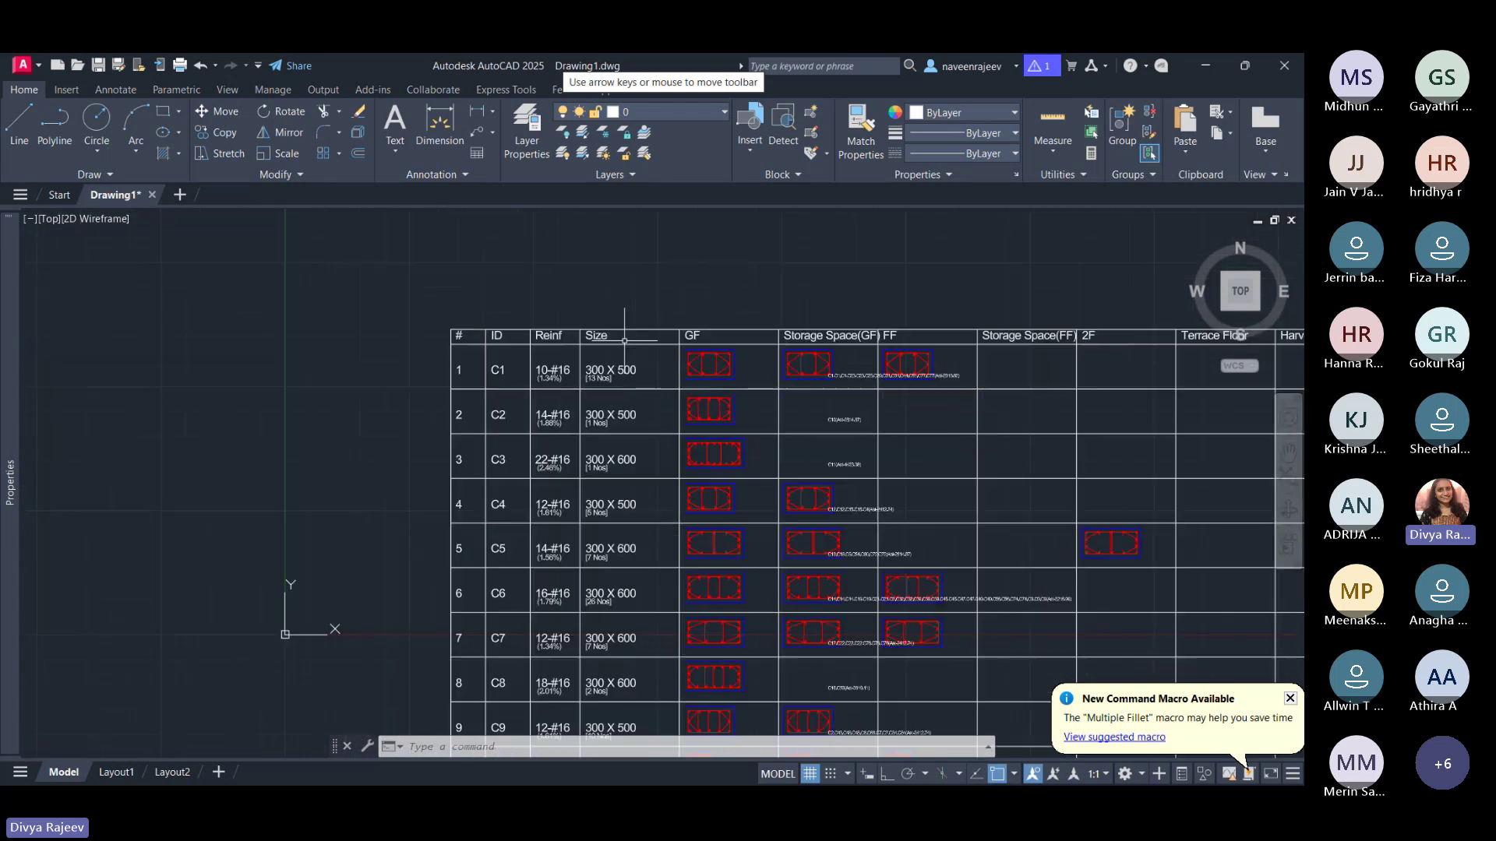
drag(554, 623, 557, 300)
drag(560, 663, 555, 289)
drag(565, 623, 572, 397)
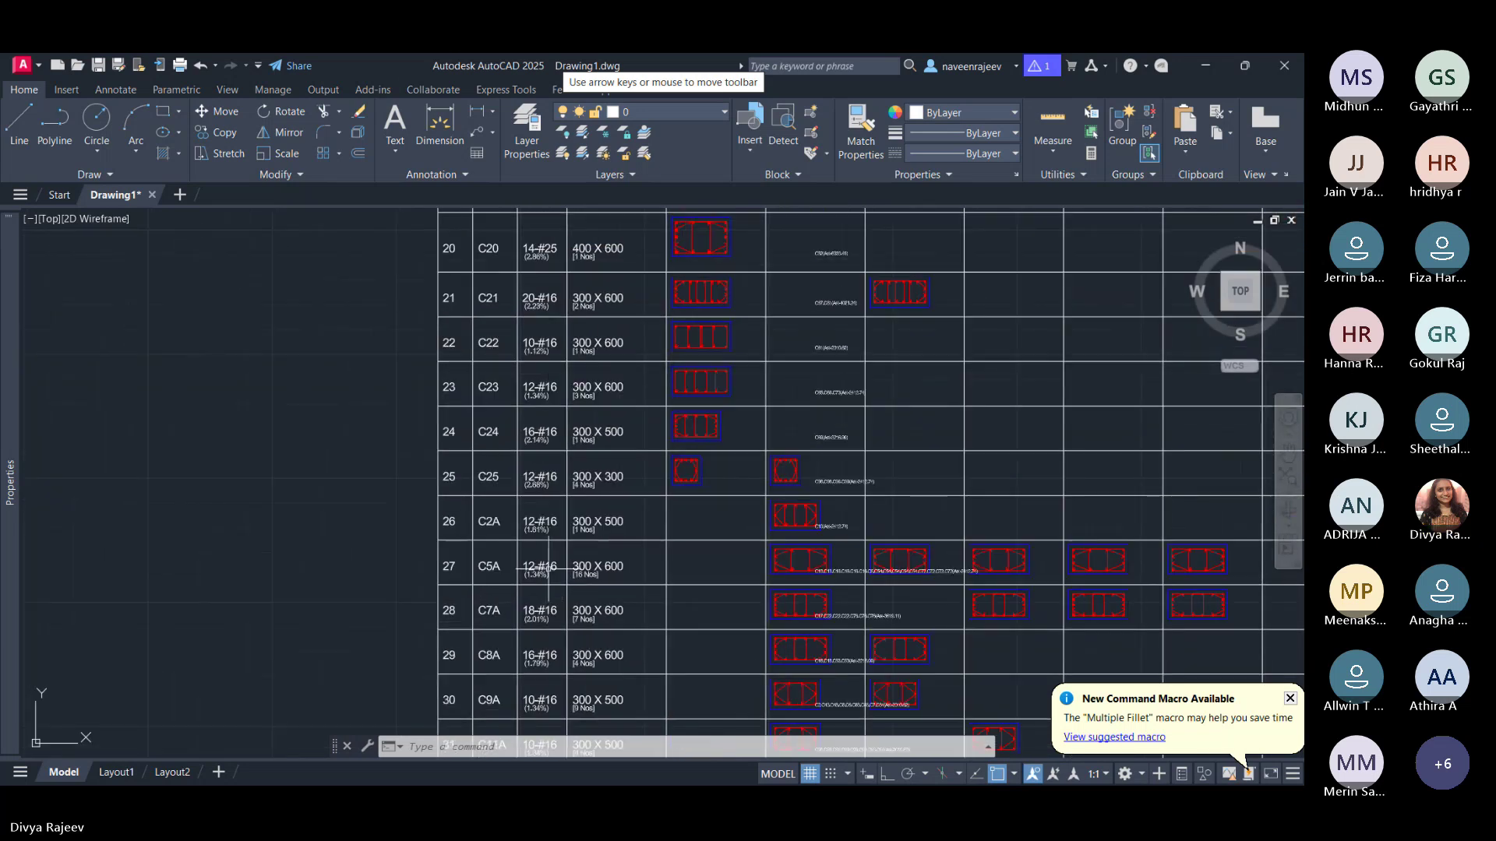
drag(588, 695, 578, 376)
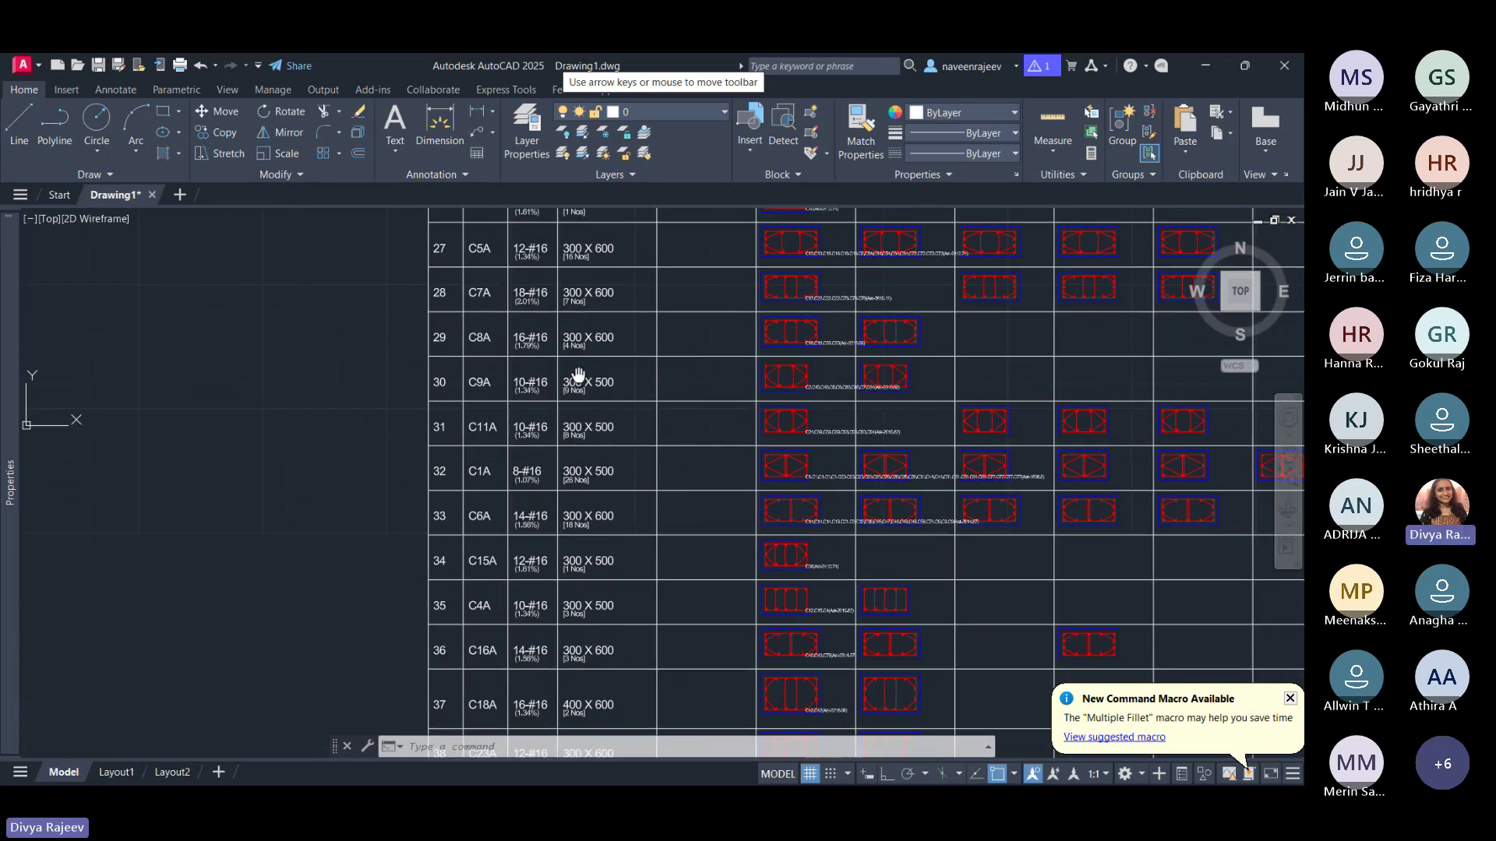
scroll(572, 476, up, 6)
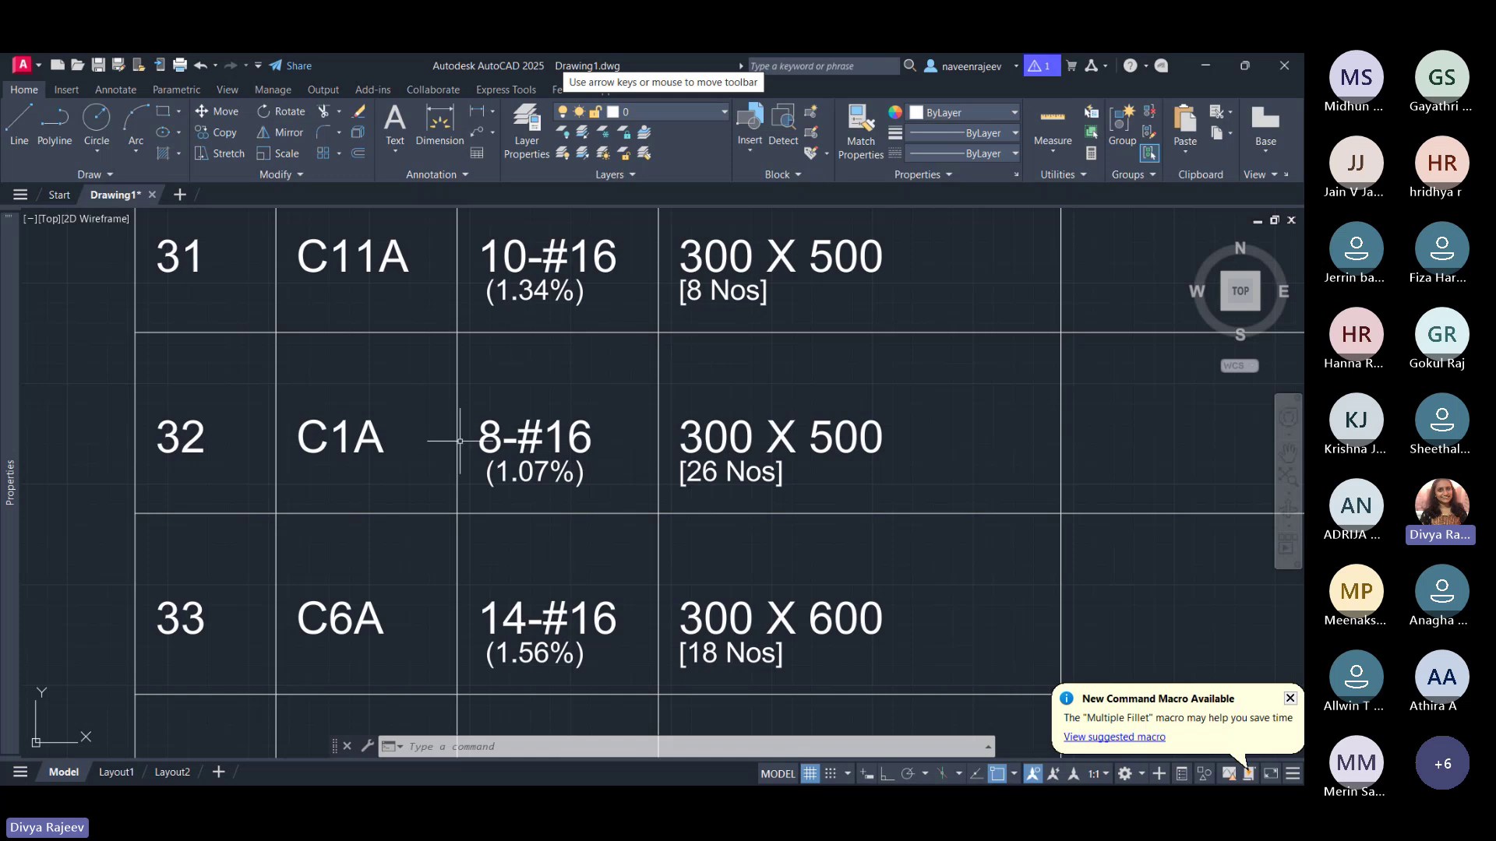
Step: Trace the C1A column position through the FF, Storage Space(FF), 2F and Terrace Floor layouts, and examine the Harvesting Tank Bottom labels
scroll(500, 425, down, 6)
scroll(801, 357, down, 3)
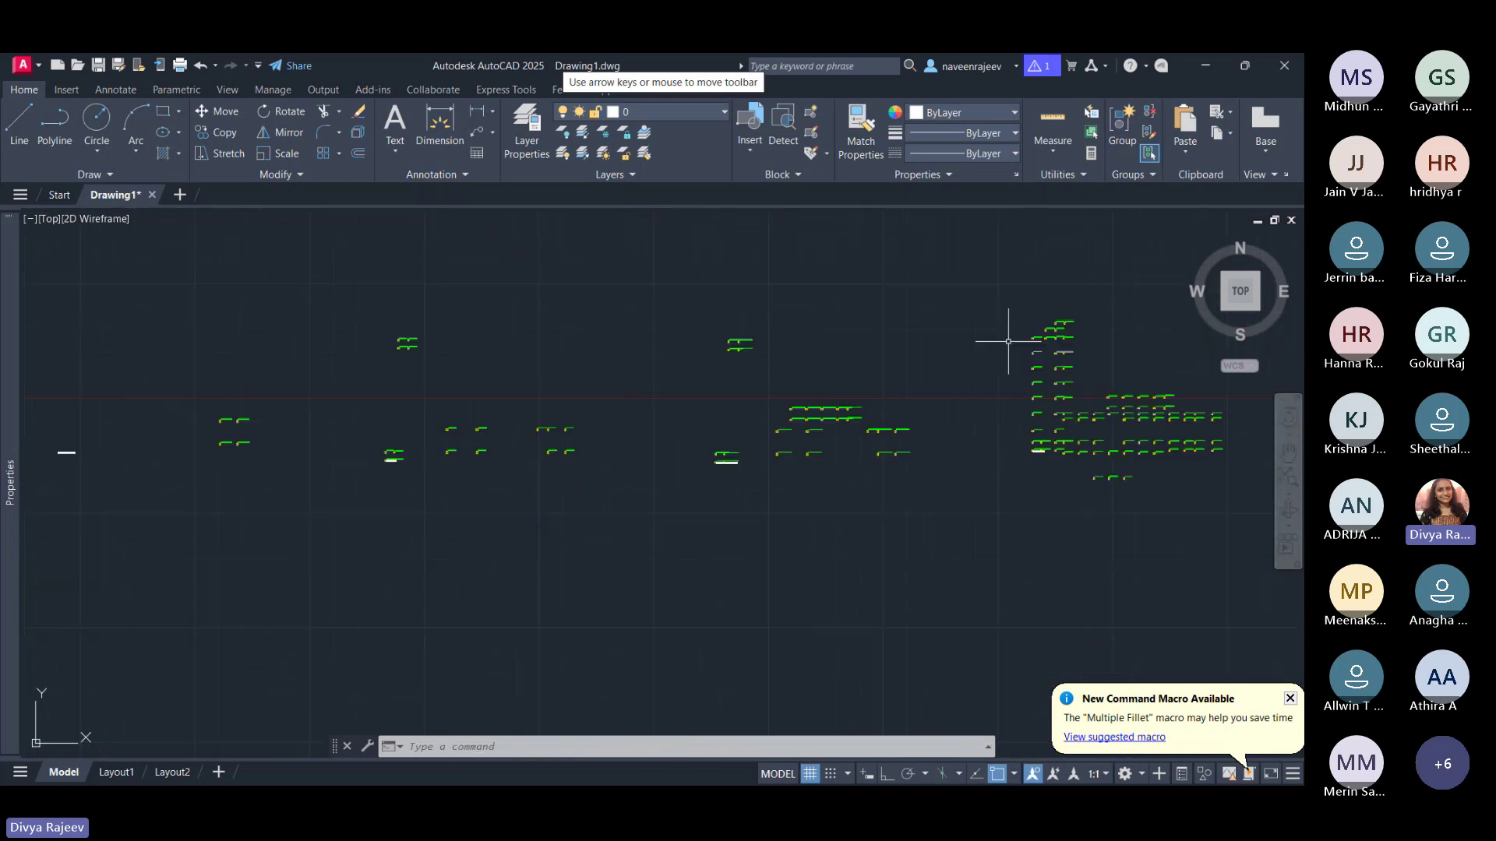
mouse_move(377, 395)
mouse_down()
mouse_move(340, 404)
mouse_move(634, 307)
mouse_move(1021, 408)
mouse_move(379, 371)
mouse_up()
scroll(487, 441, up, 6)
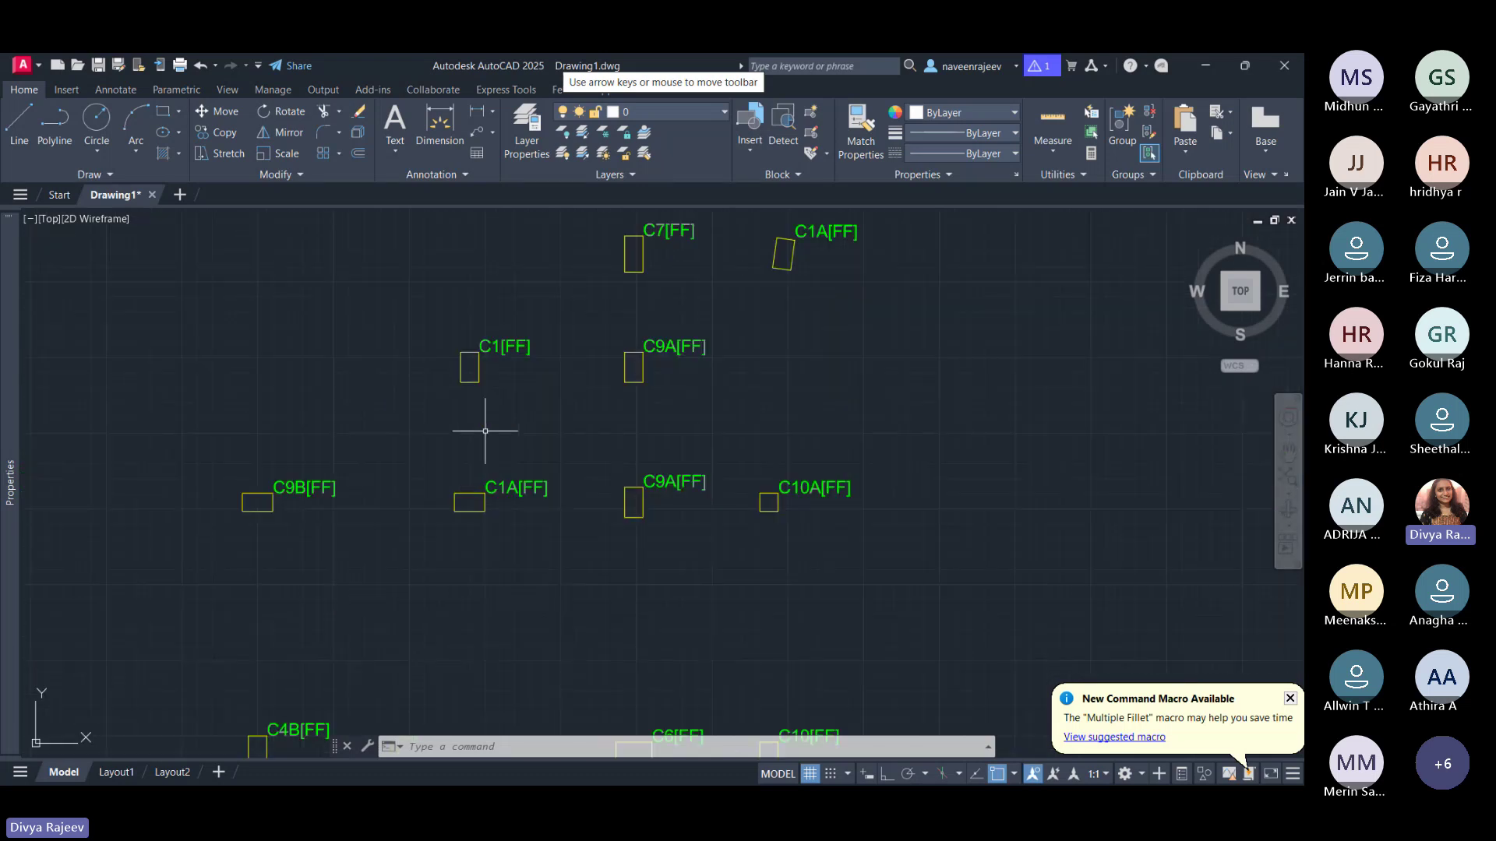
scroll(467, 452, down, 5)
drag(1146, 453, 884, 367)
scroll(718, 400, up, 5)
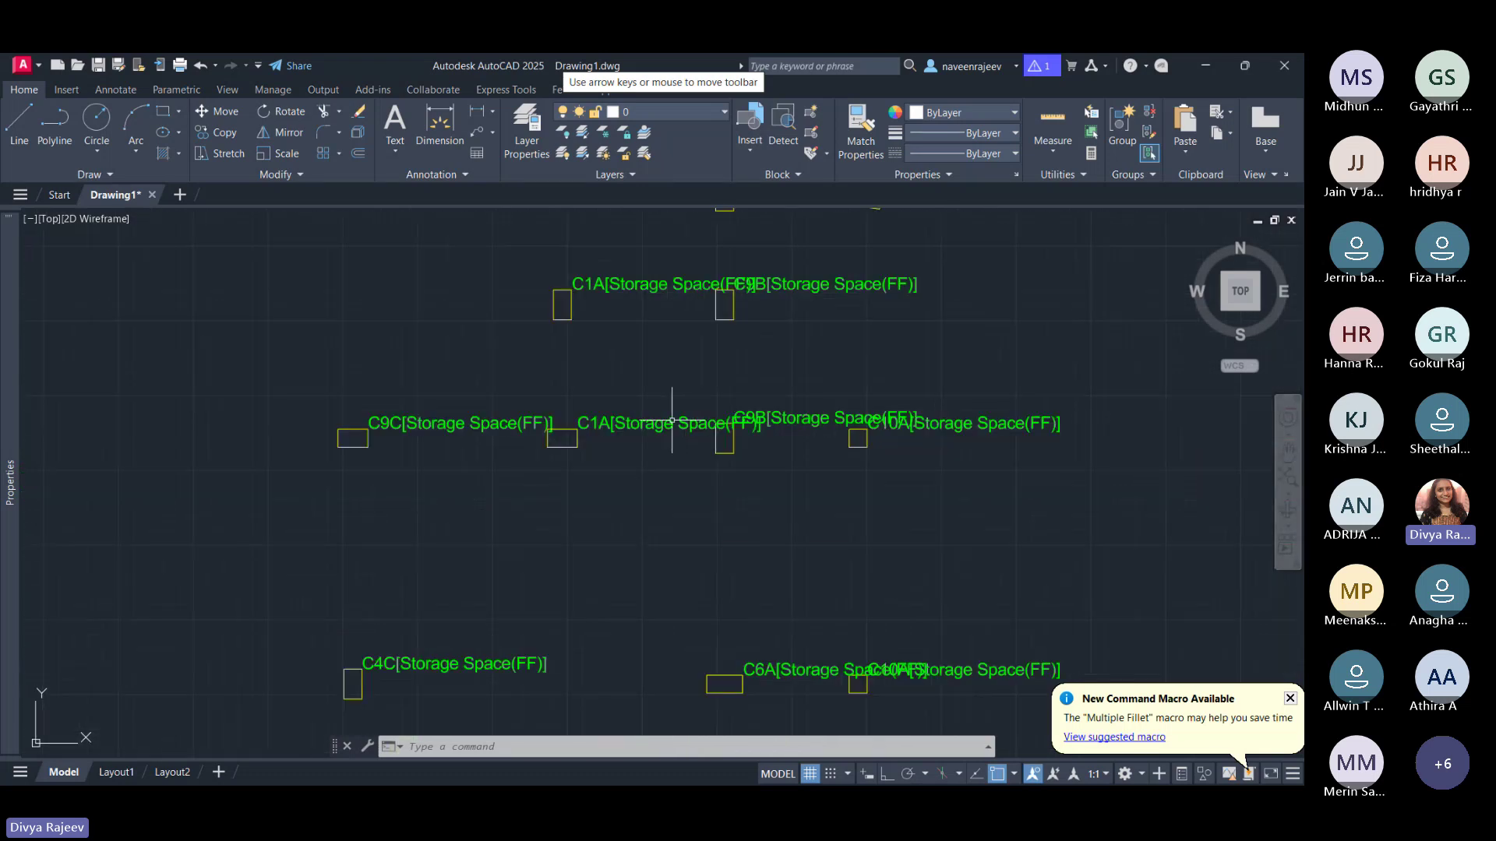
scroll(495, 440, down, 3)
scroll(795, 377, up, 6)
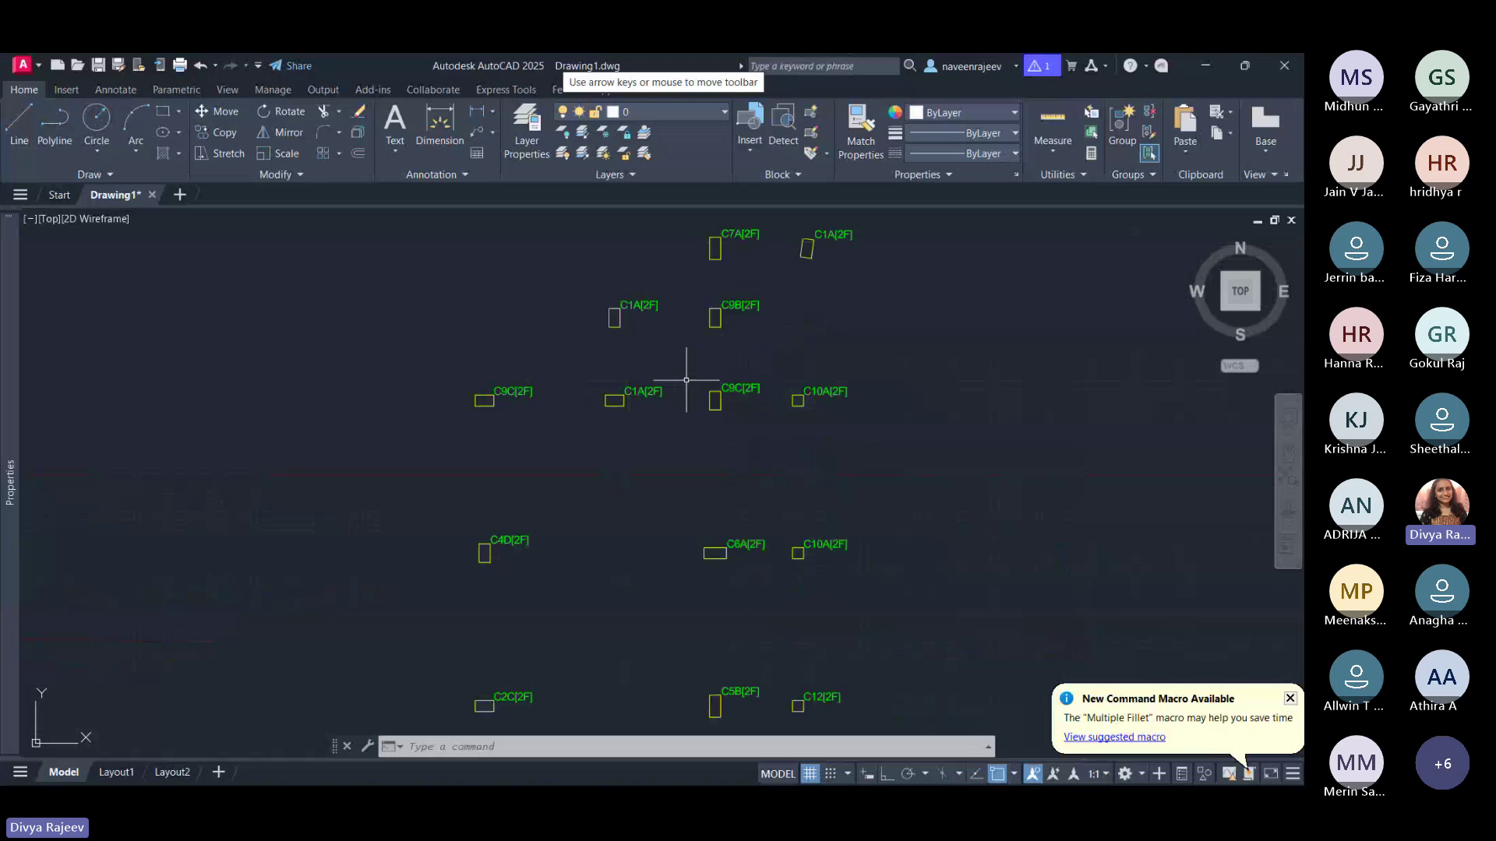
scroll(673, 381, down, 3)
scroll(615, 381, up, 5)
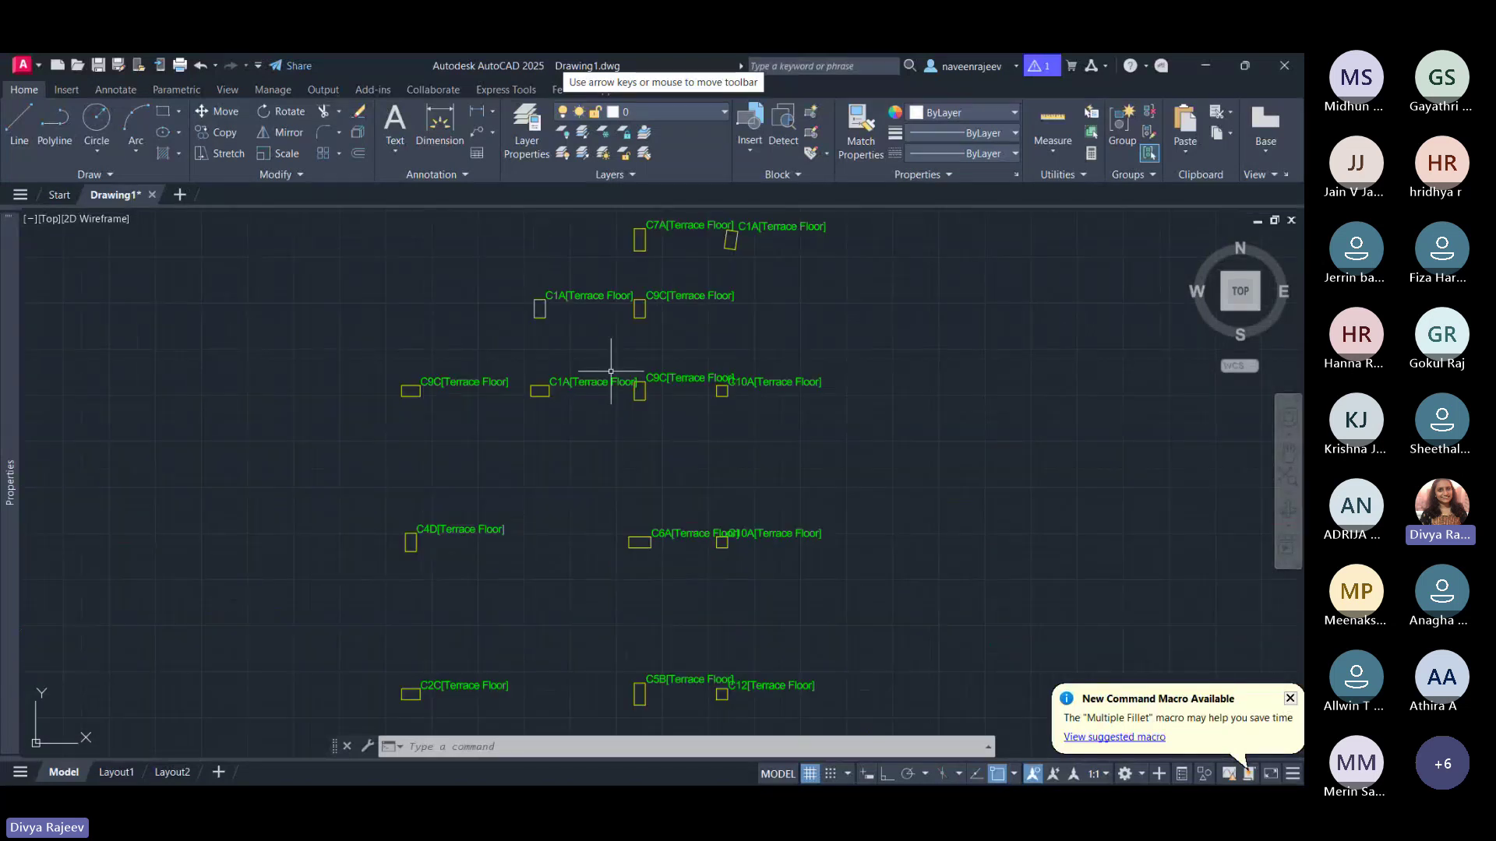
scroll(601, 380, down, 1)
drag(601, 380, 31, 366)
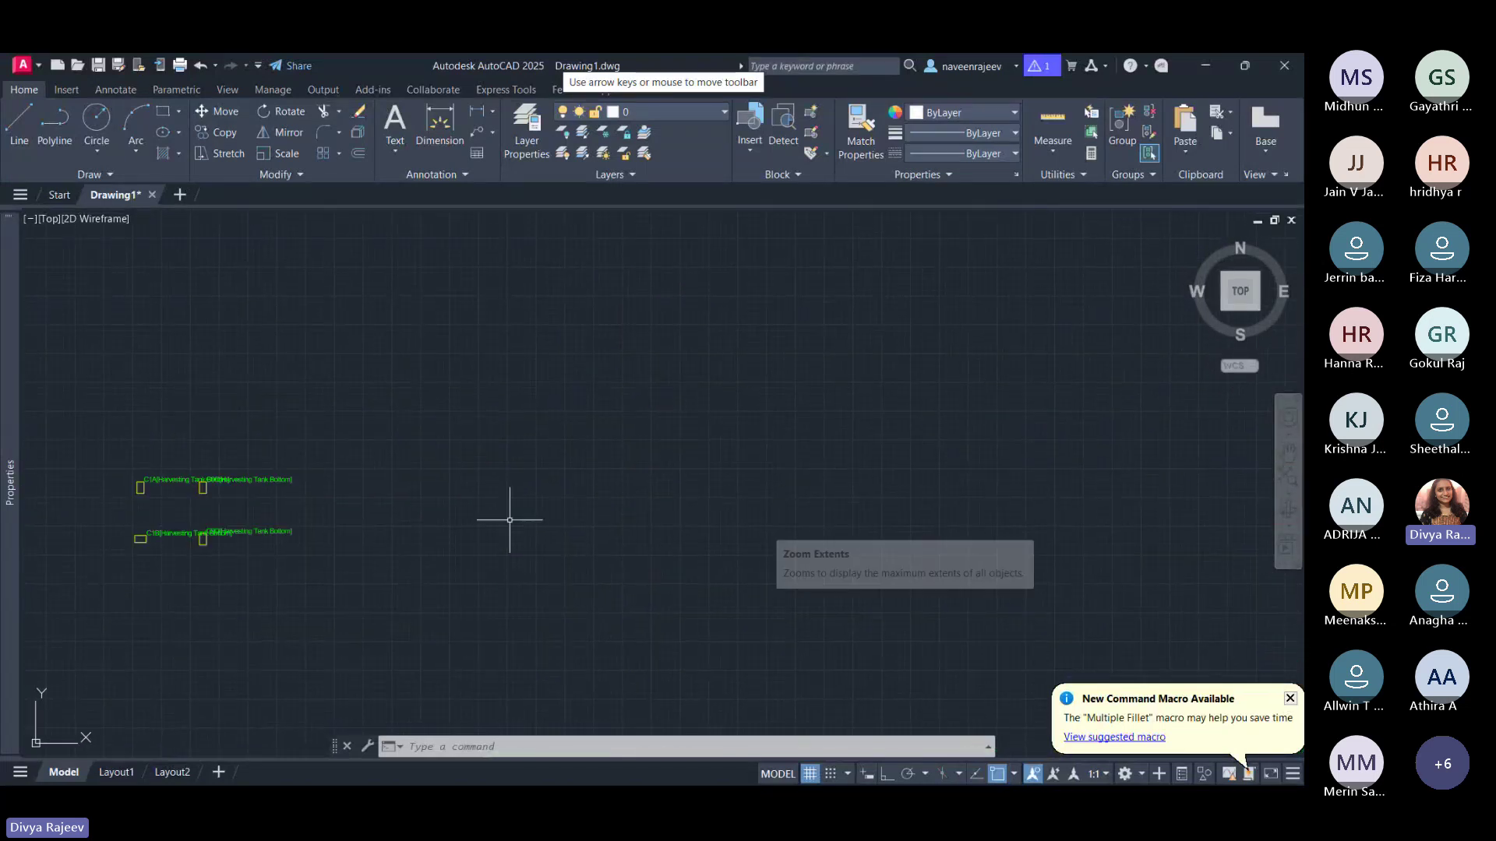
drag(249, 476, 949, 395)
scroll(950, 395, up, 3)
scroll(927, 400, down, 6)
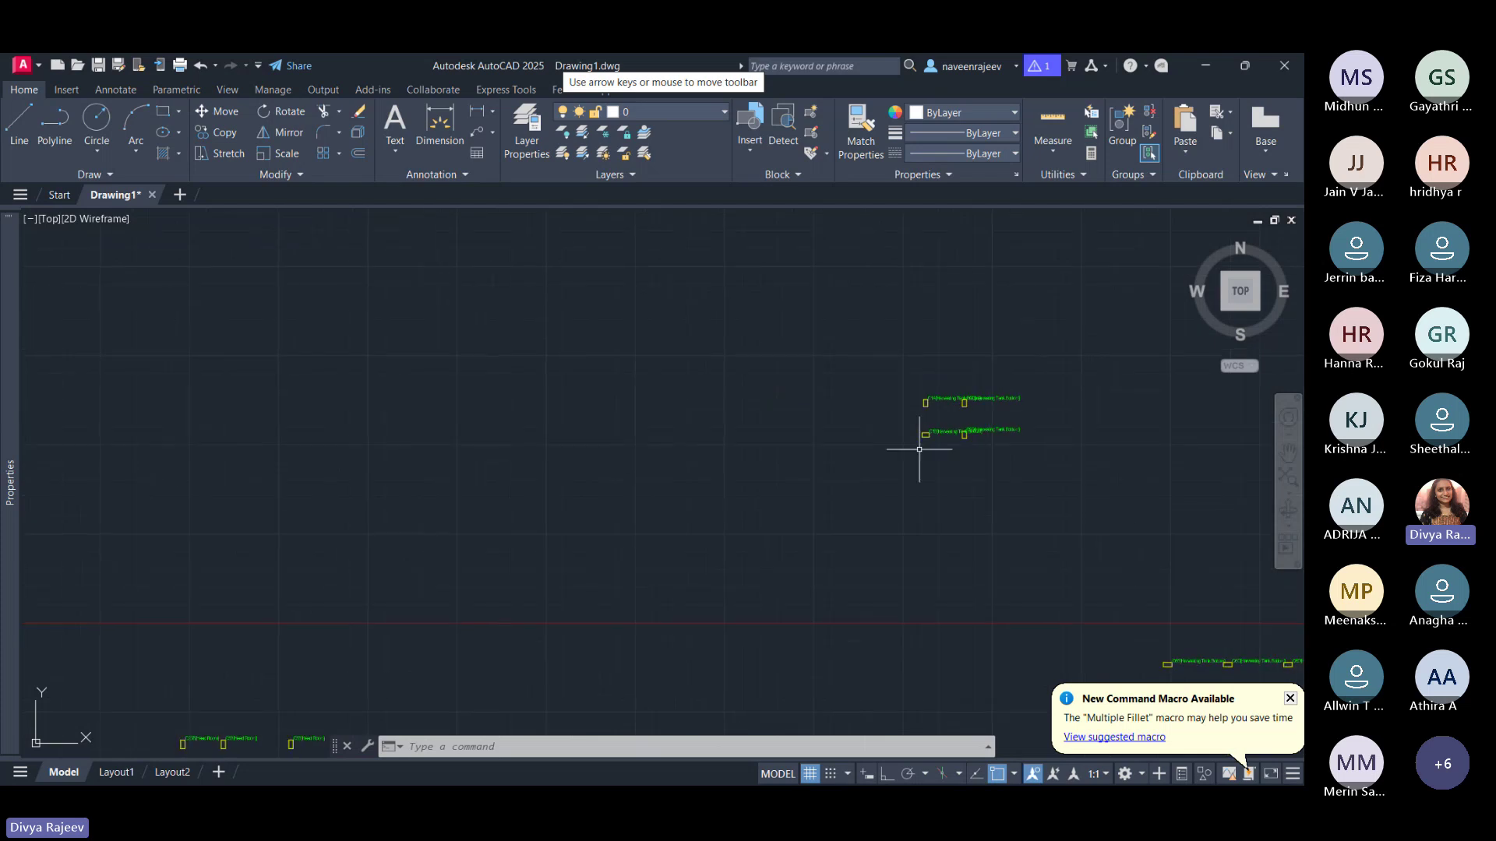
Step: Examine the IDs, reinforcement and sizes of the suffixed column groups in the schedule, down to the C2B row
drag(679, 503, 906, 495)
scroll(681, 468, up, 6)
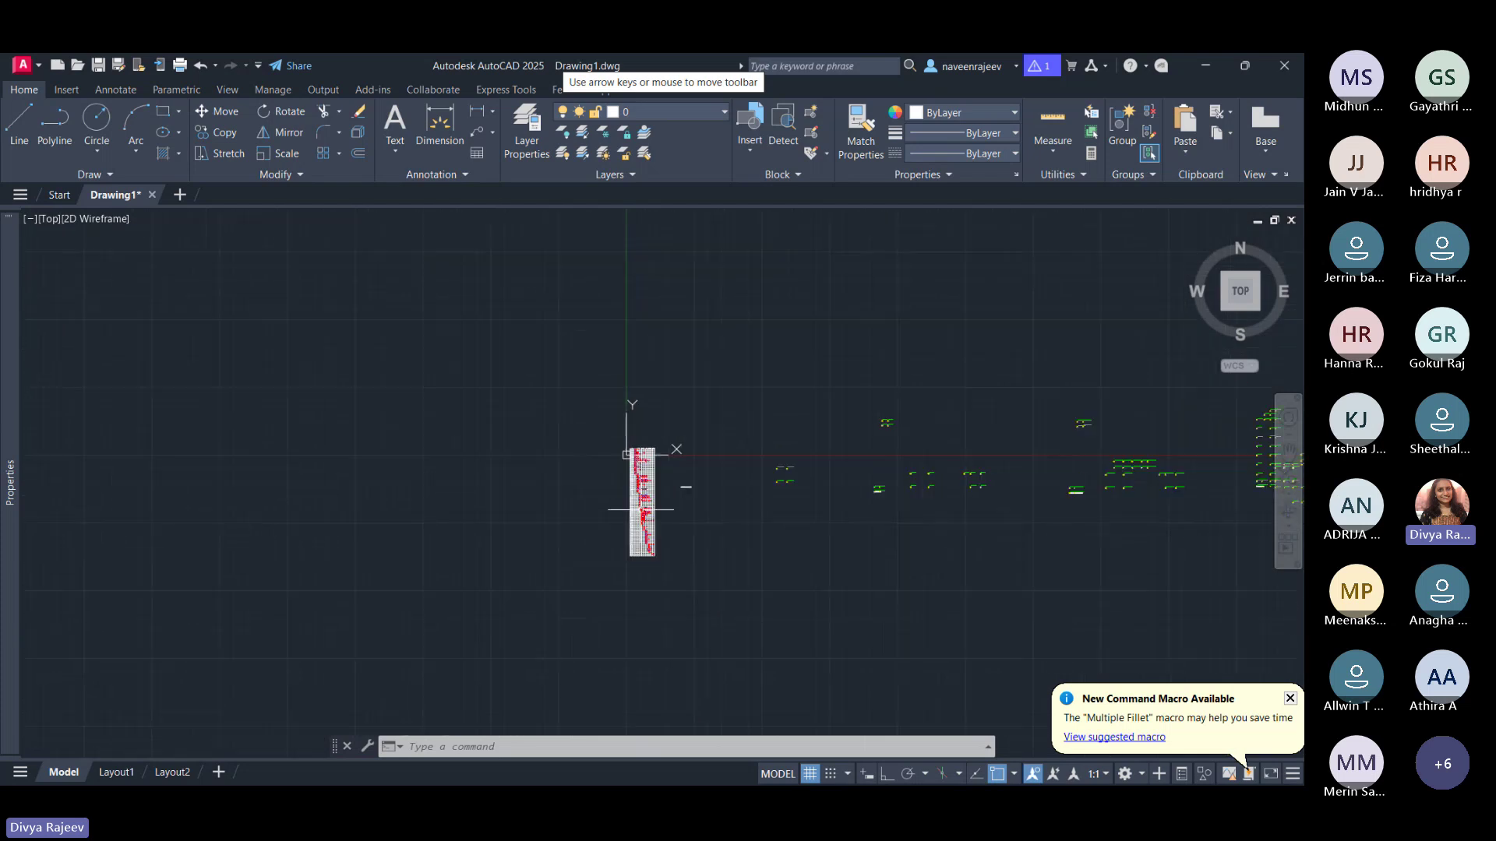
scroll(631, 483, up, 5)
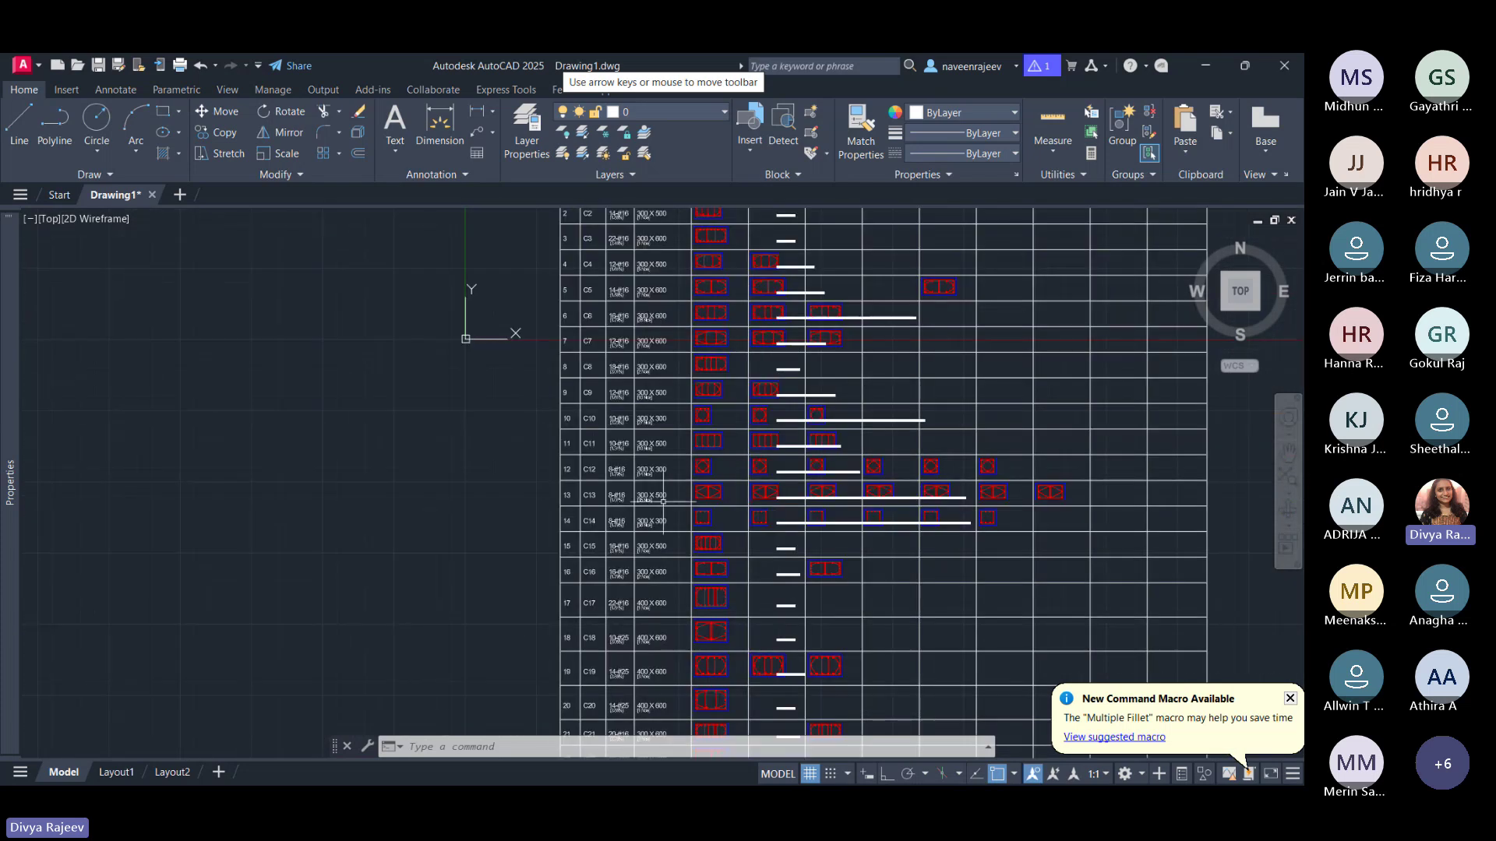
drag(663, 501, 725, 471)
drag(638, 611, 603, 380)
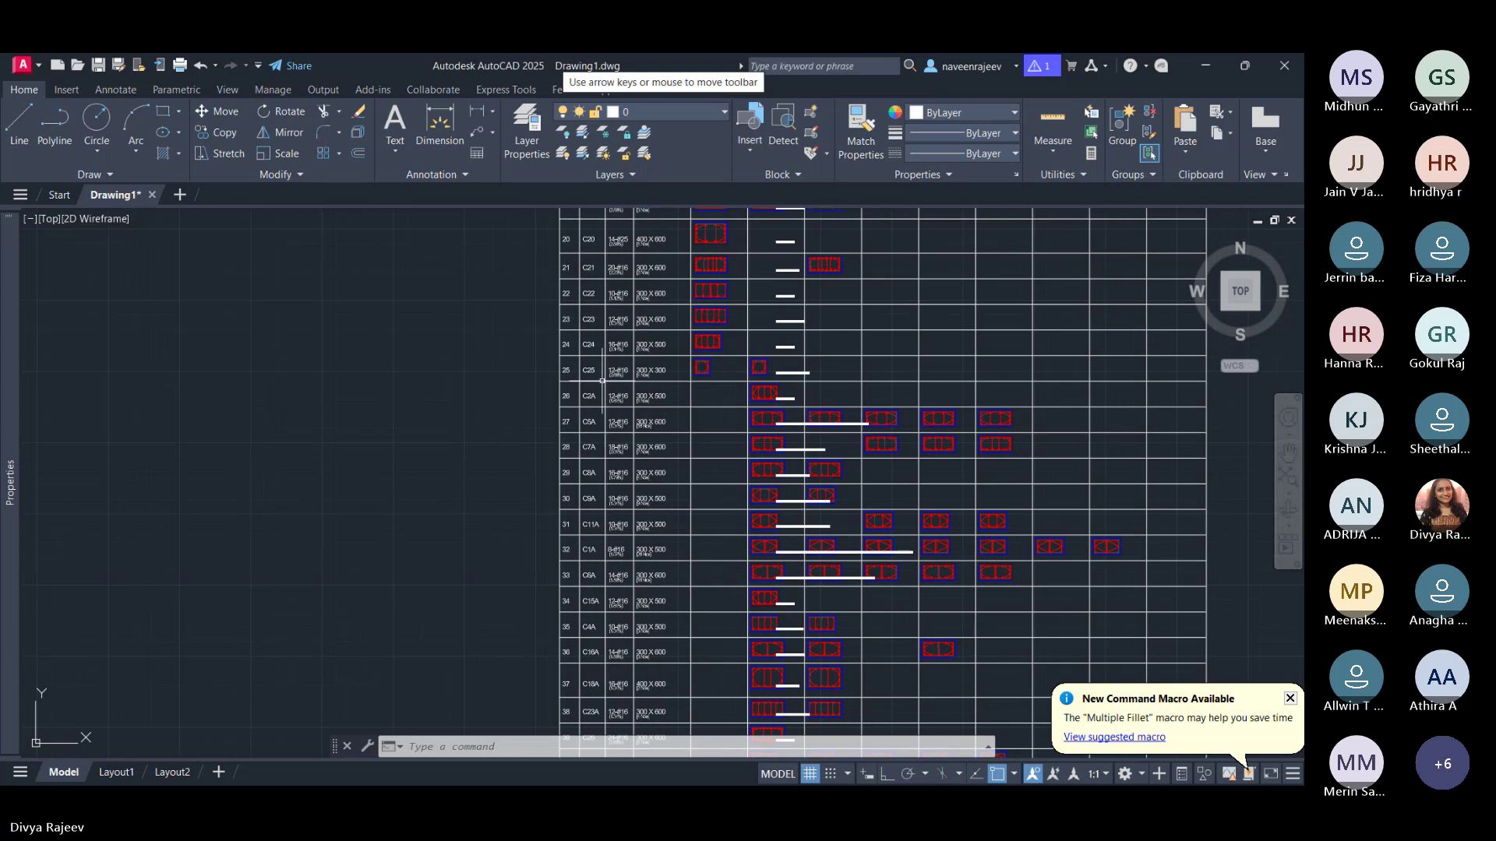
scroll(602, 380, up, 6)
scroll(701, 428, down, 8)
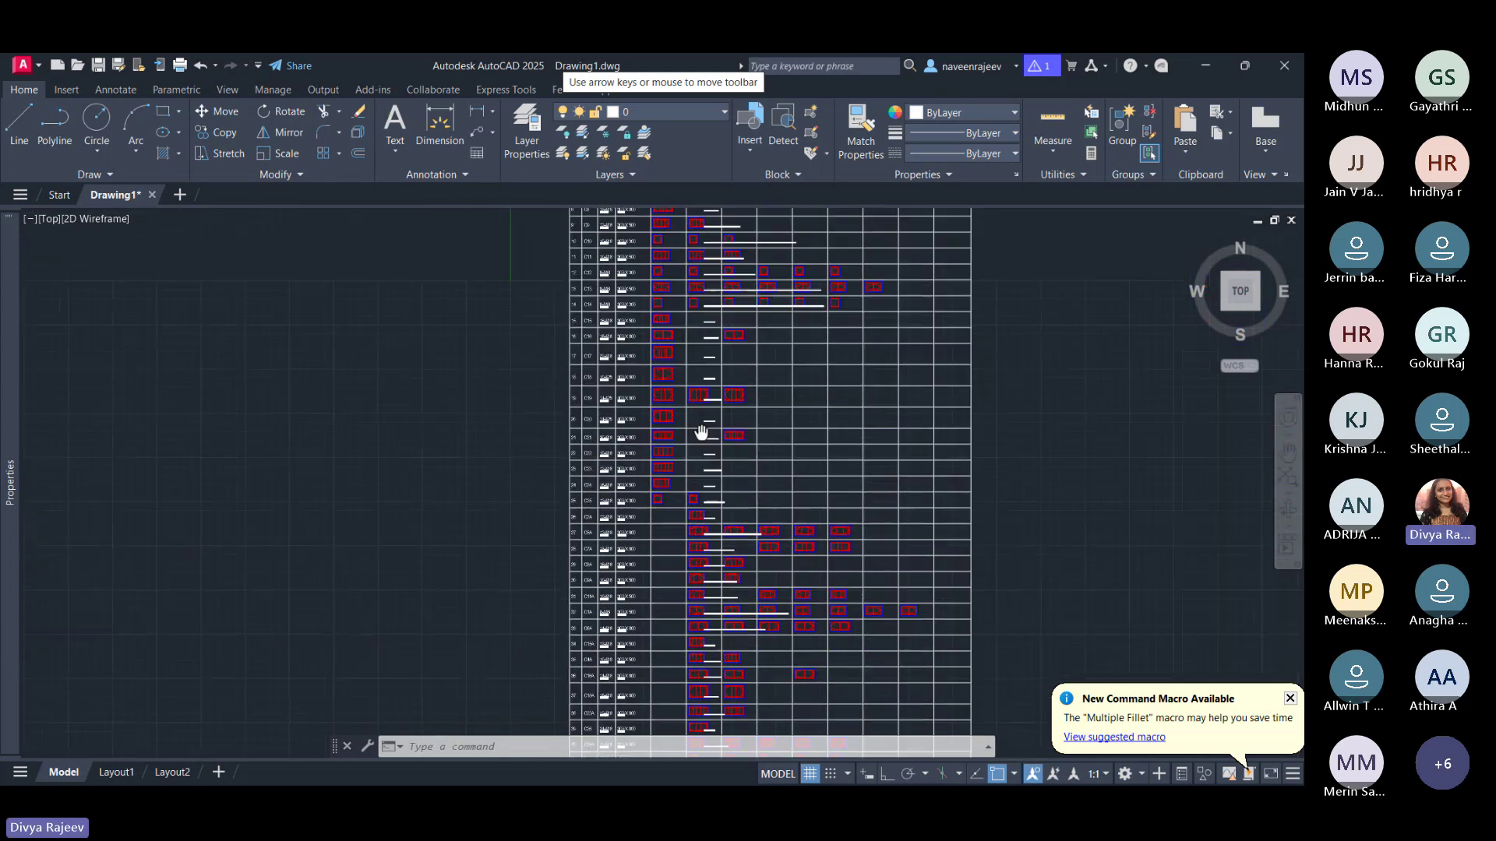
scroll(595, 512, up, 6)
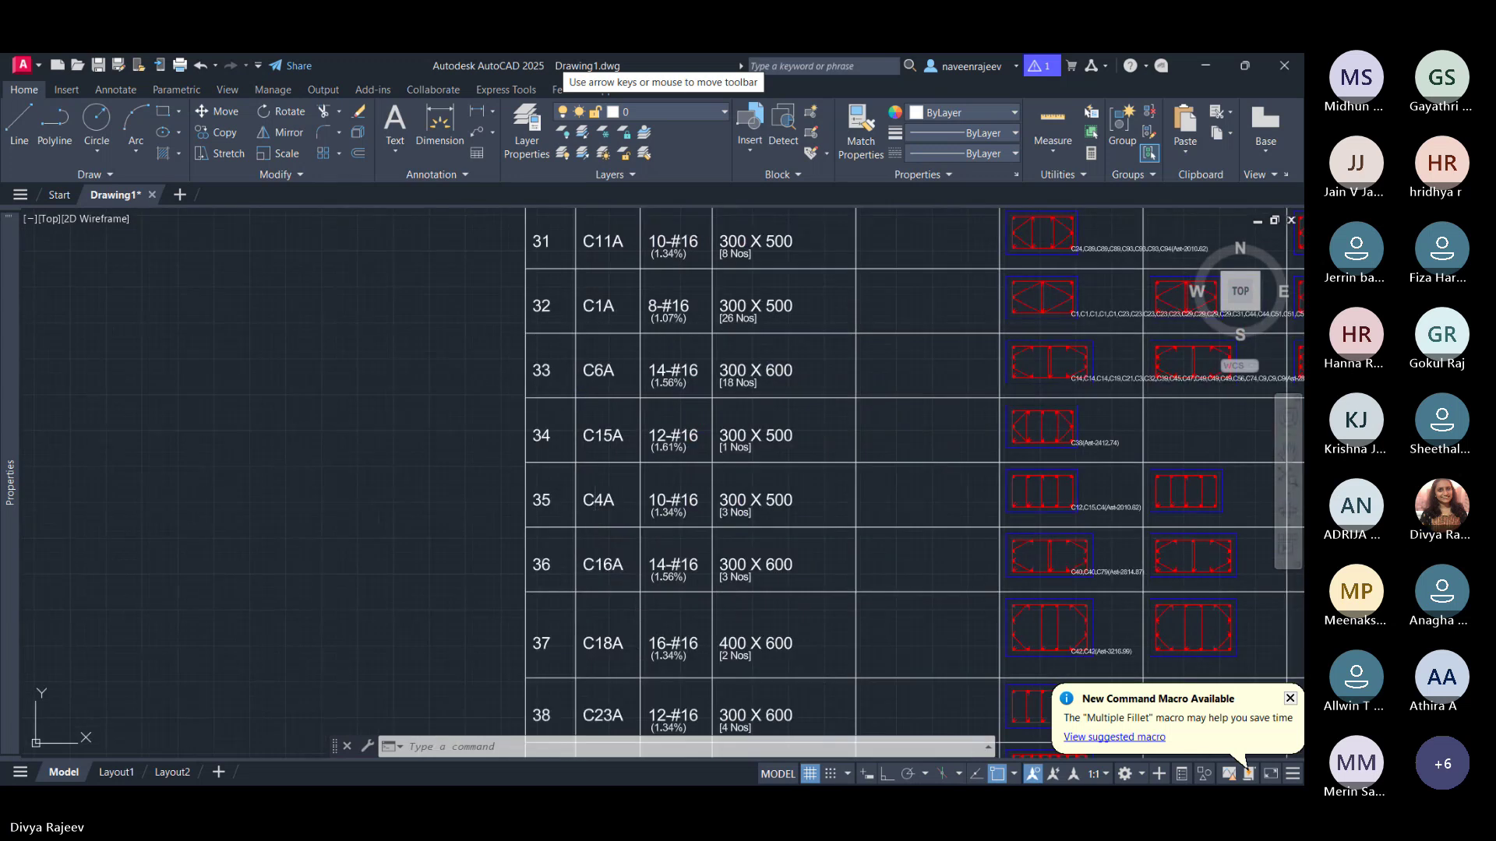
drag(623, 701, 624, 288)
drag(777, 577, 768, 476)
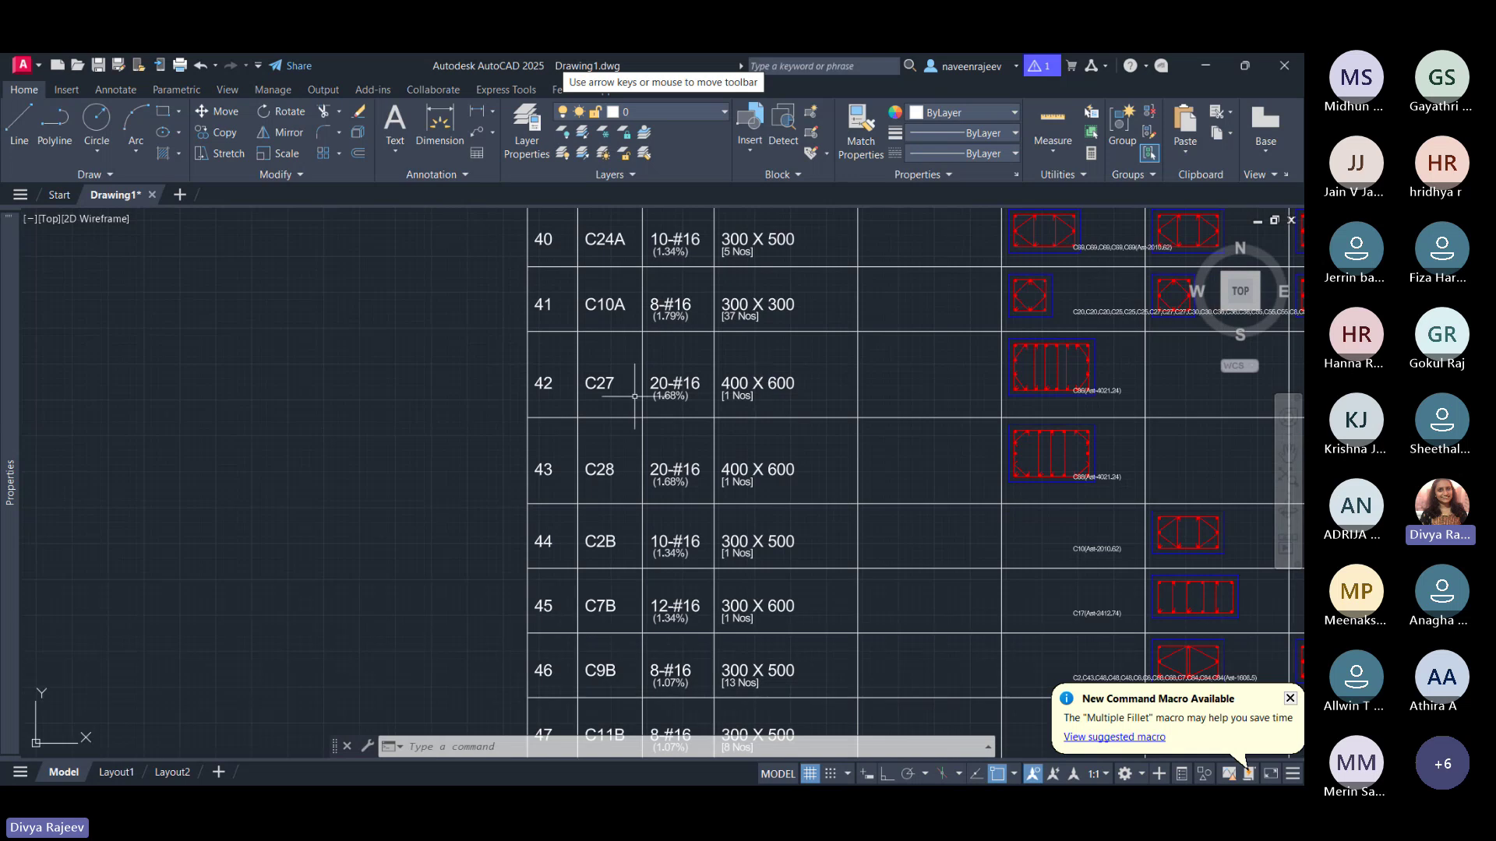
drag(918, 641, 918, 620)
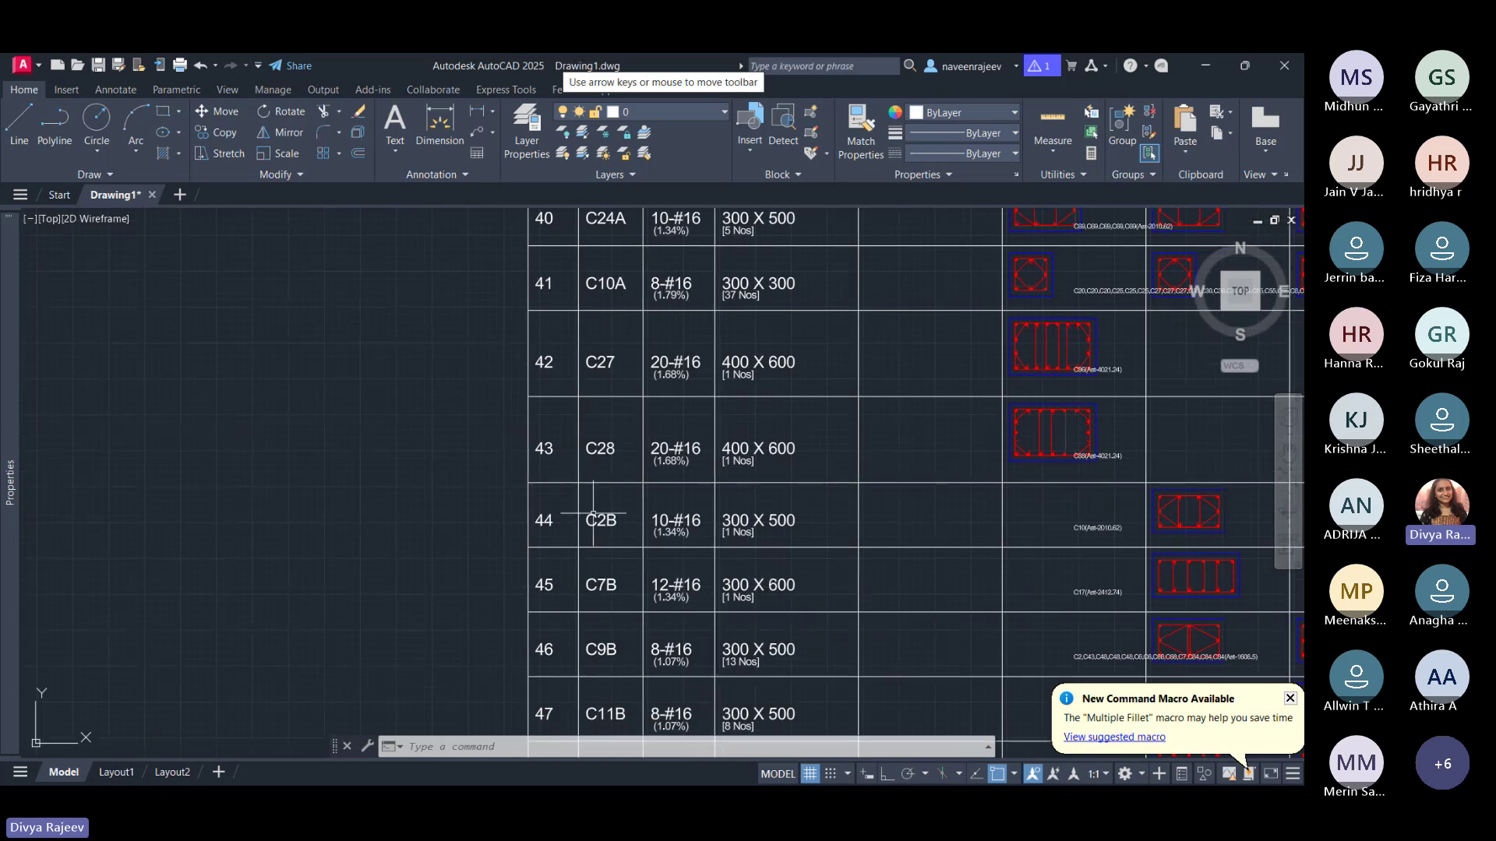
Step: Compare the reinforcement and size listed in the C2, C2A and C2B rows of the column schedule
scroll(610, 284, down, 5)
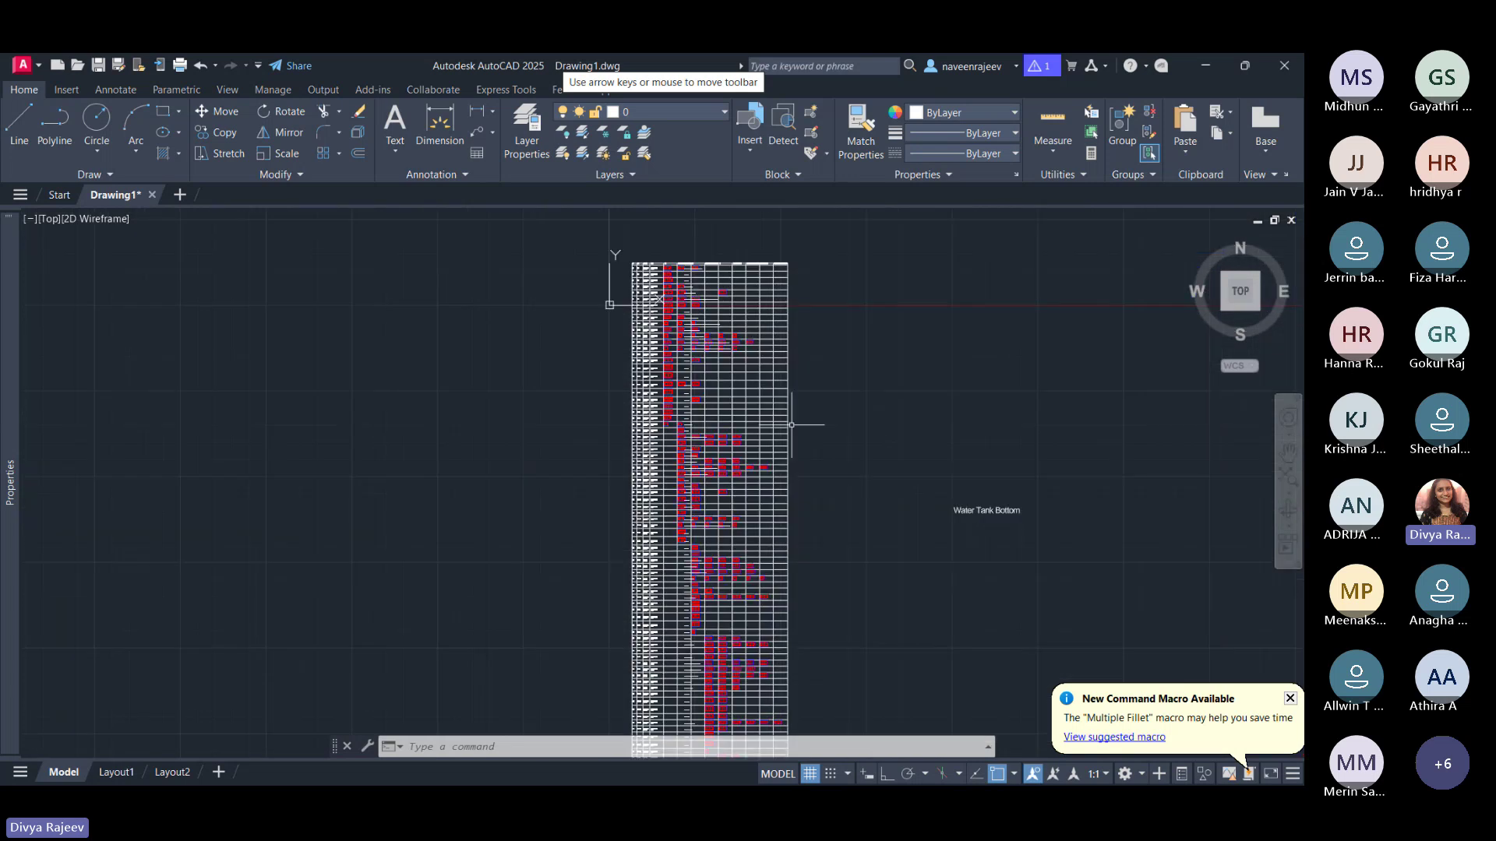
scroll(611, 324, up, 8)
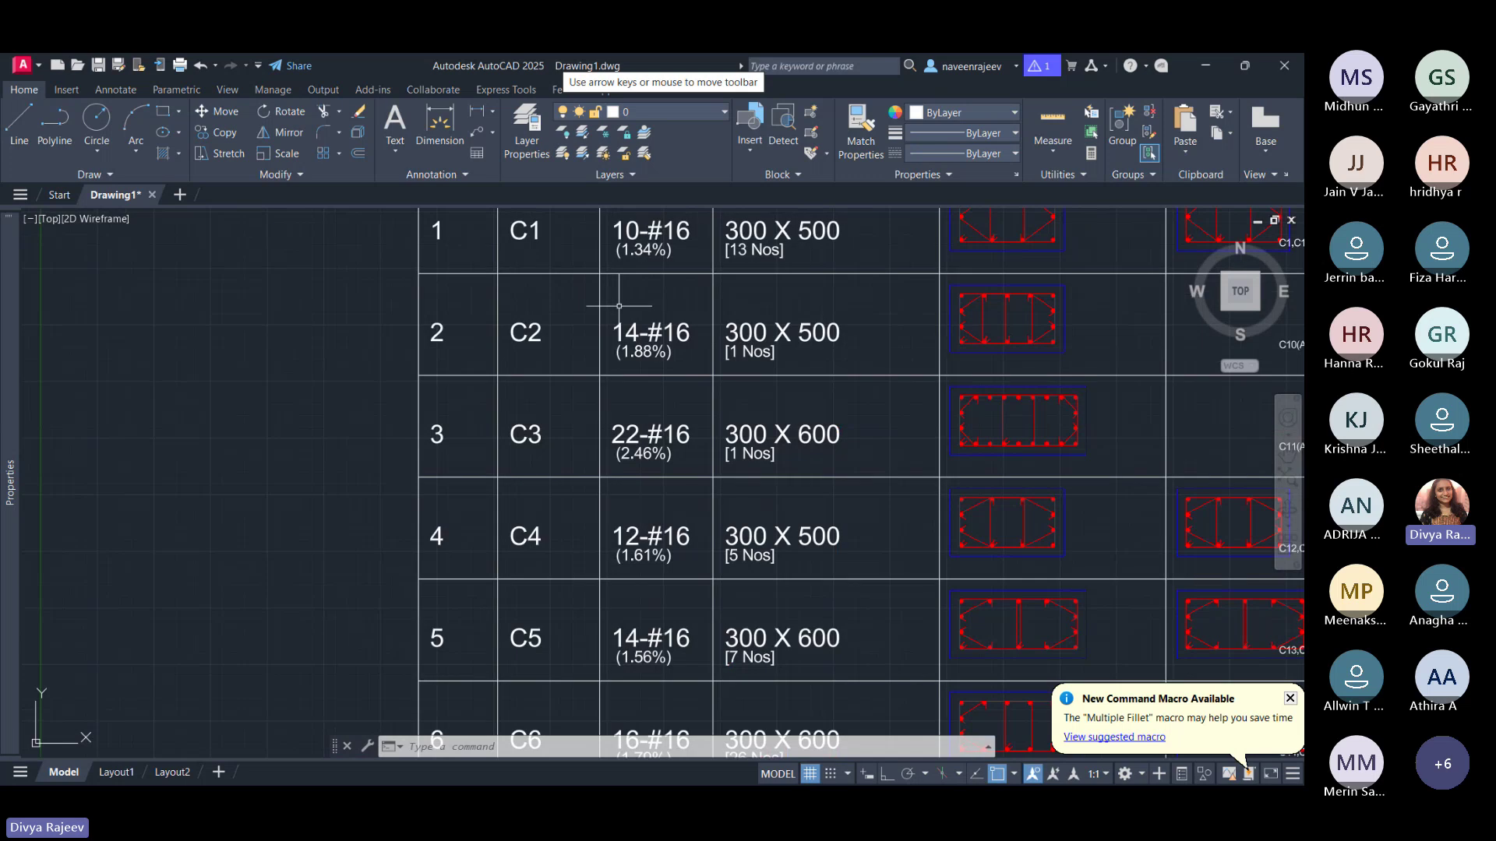
scroll(689, 344, down, 8)
scroll(696, 576, up, 5)
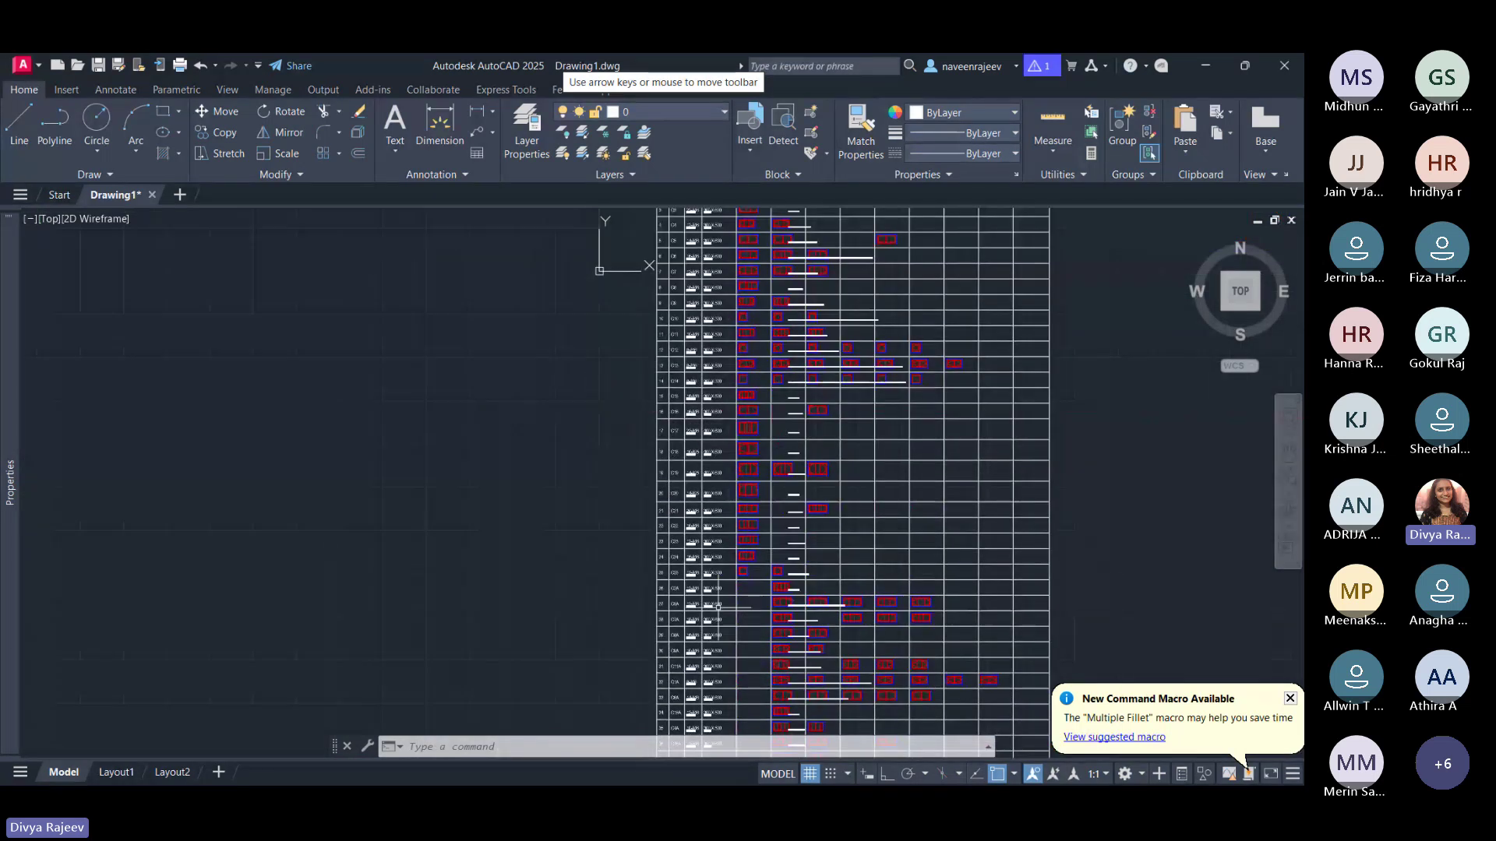
scroll(676, 661, down, 5)
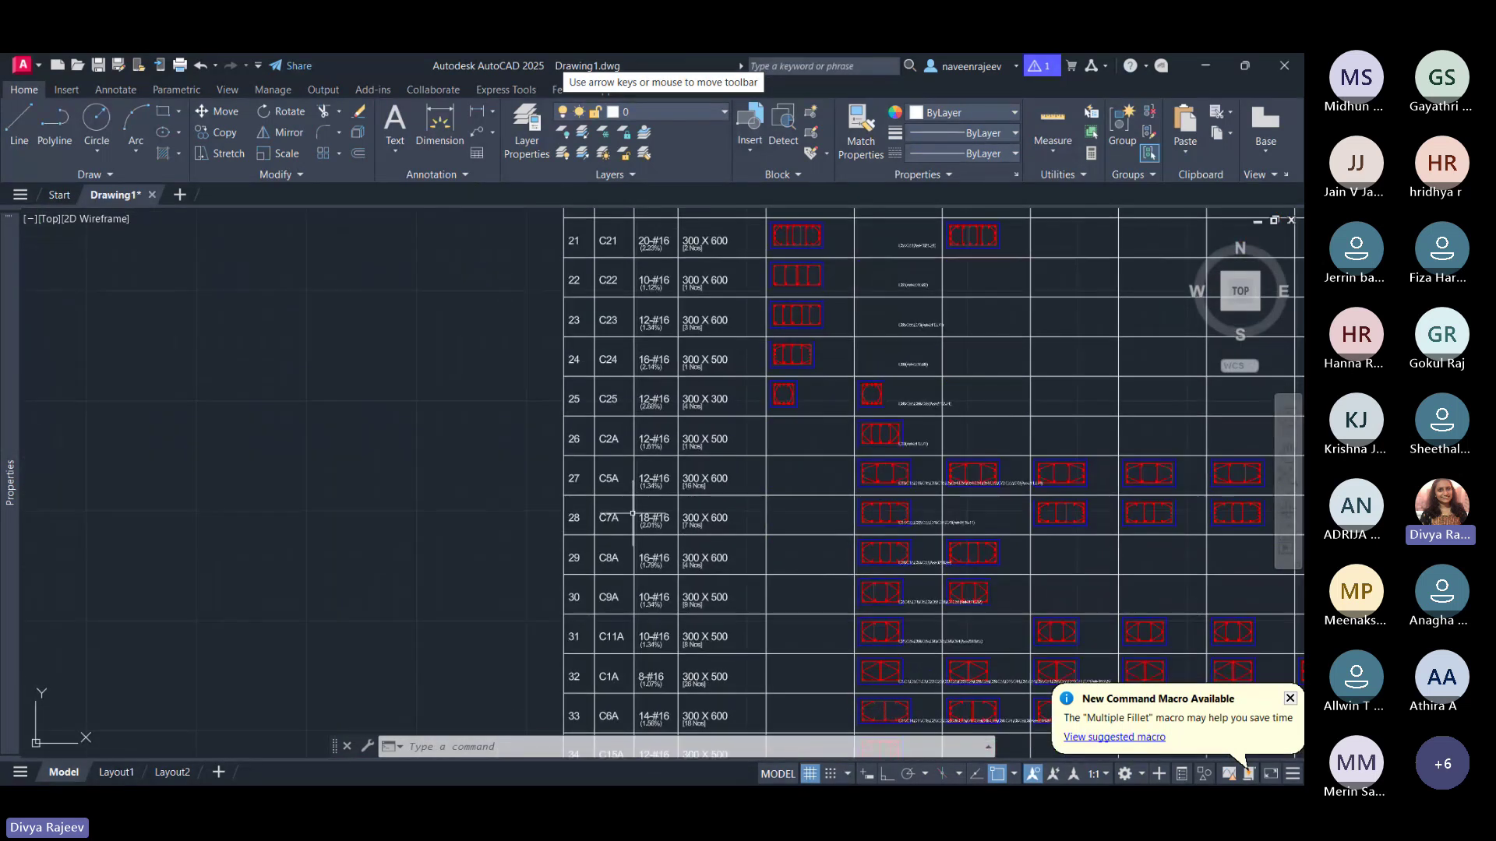
scroll(625, 486, up, 4)
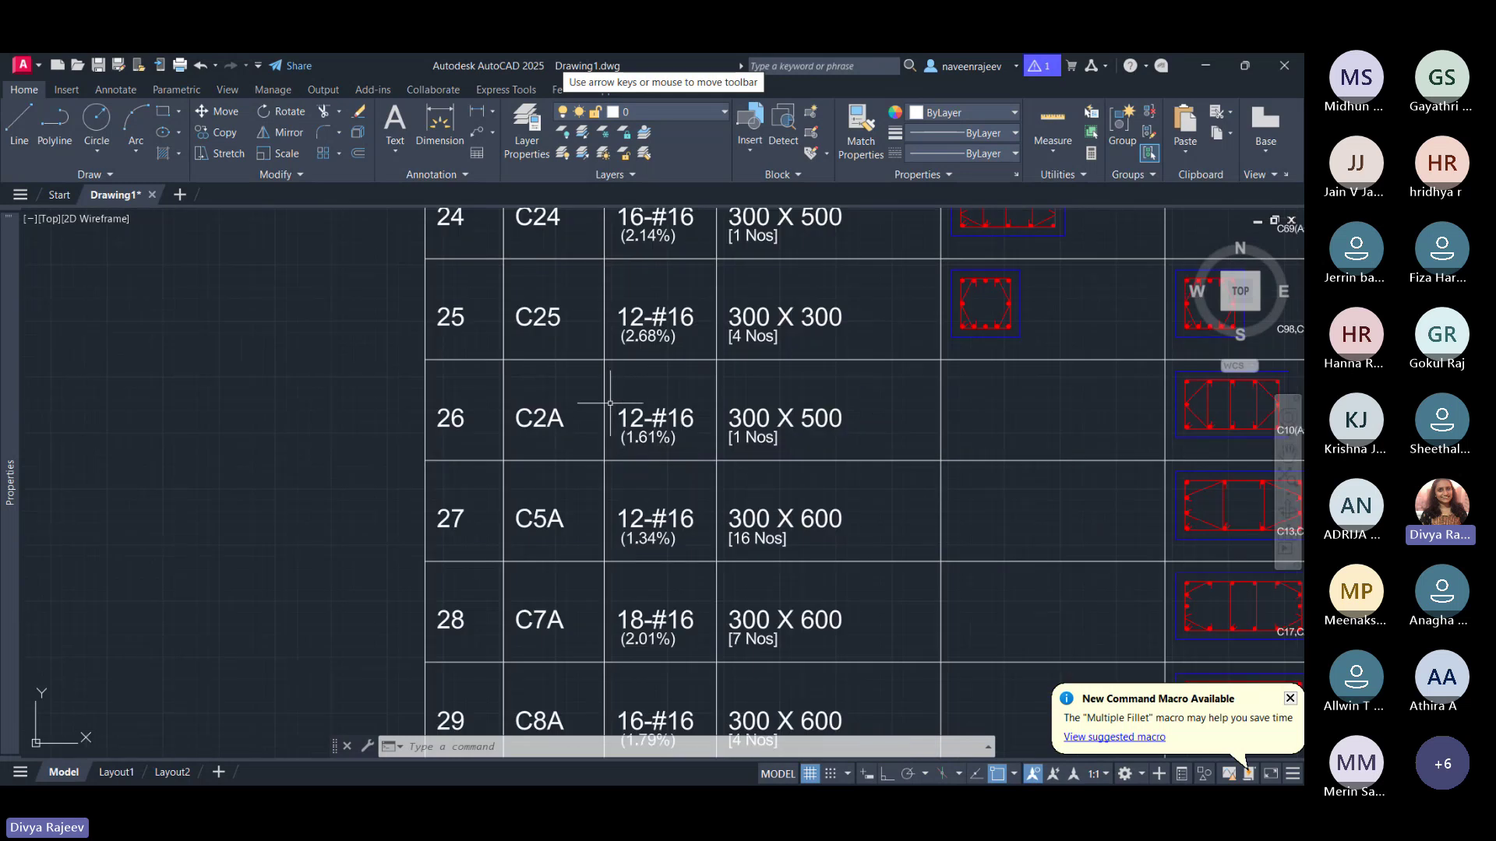
scroll(592, 298, down, 5)
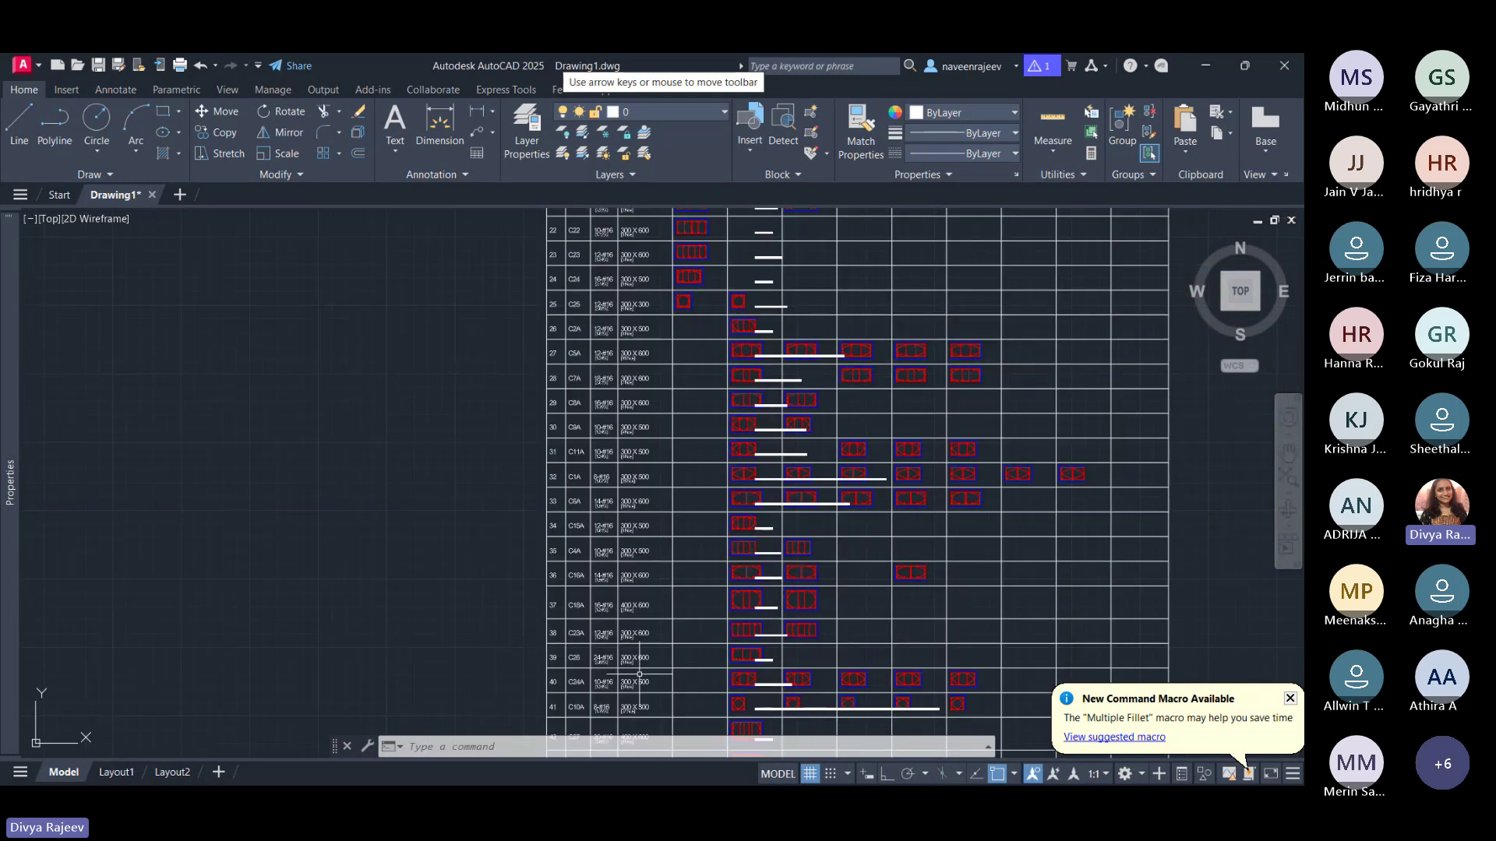
scroll(590, 600, up, 5)
drag(590, 600, 596, 288)
scroll(608, 351, up, 3)
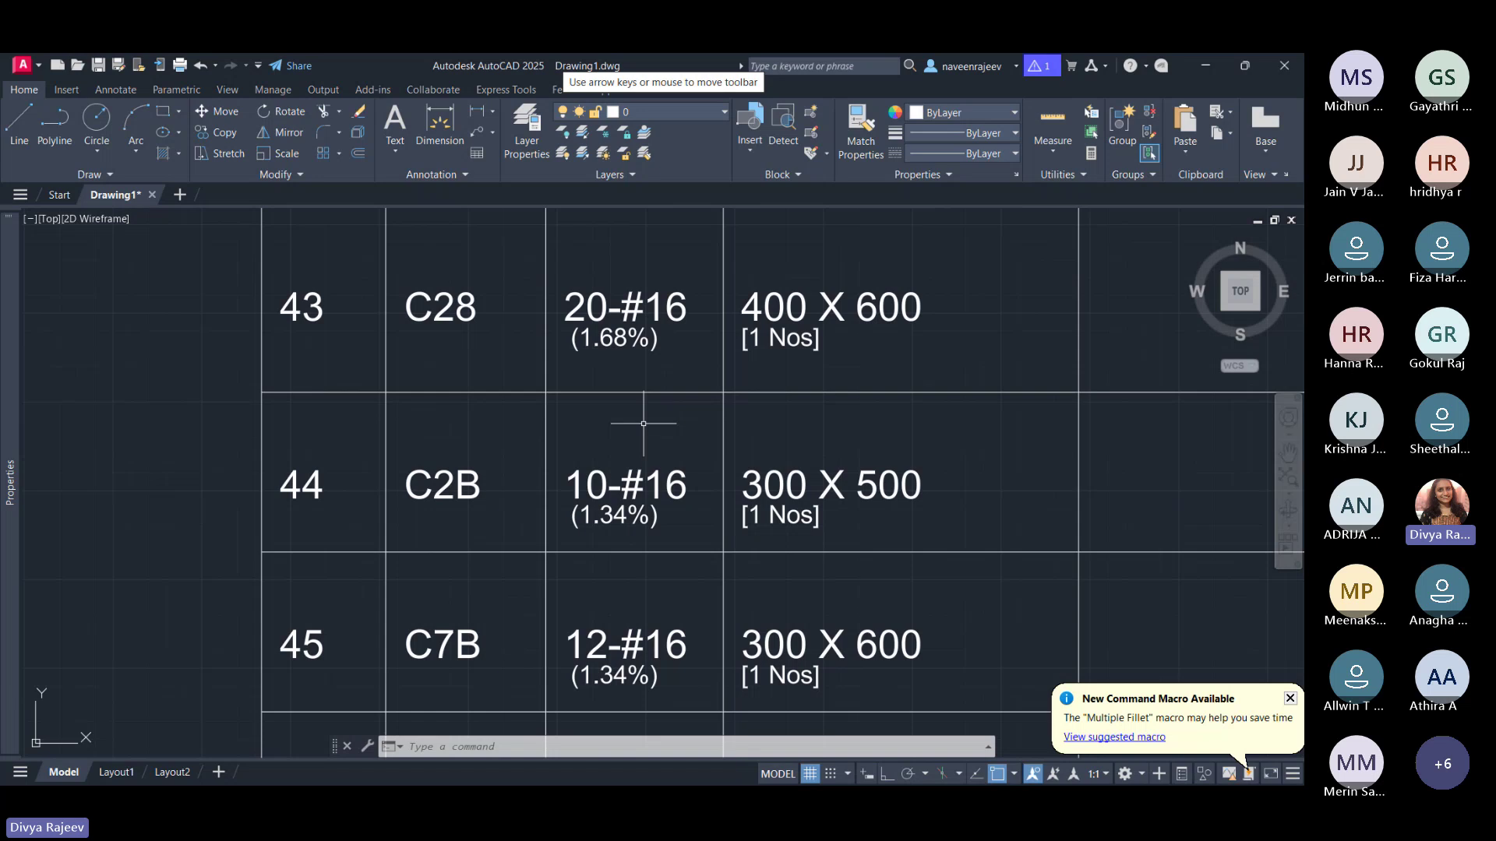
scroll(639, 428, down, 5)
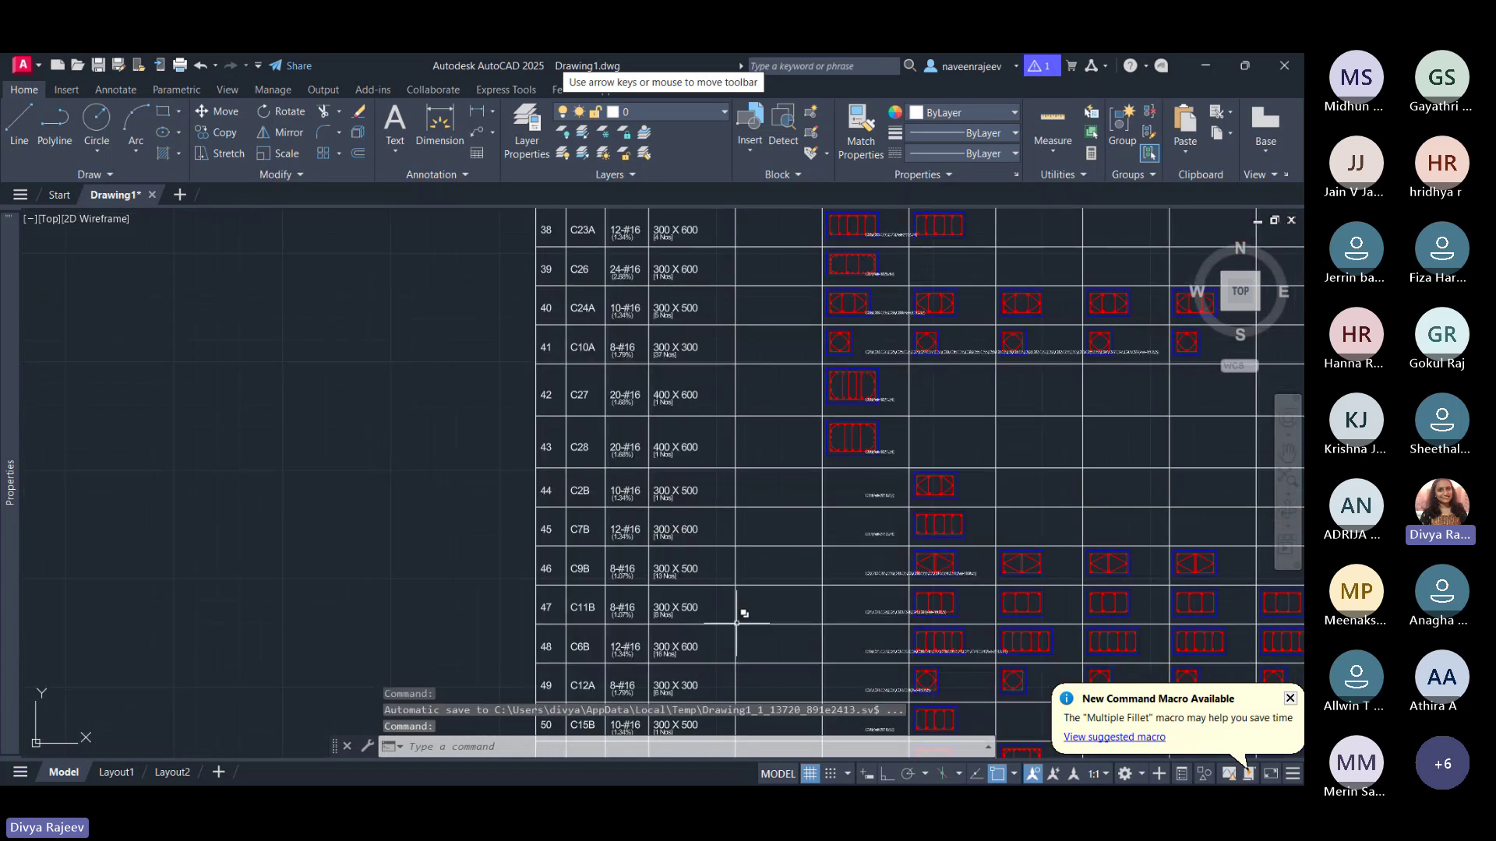
scroll(854, 484, down, 6)
drag(934, 501, 560, 441)
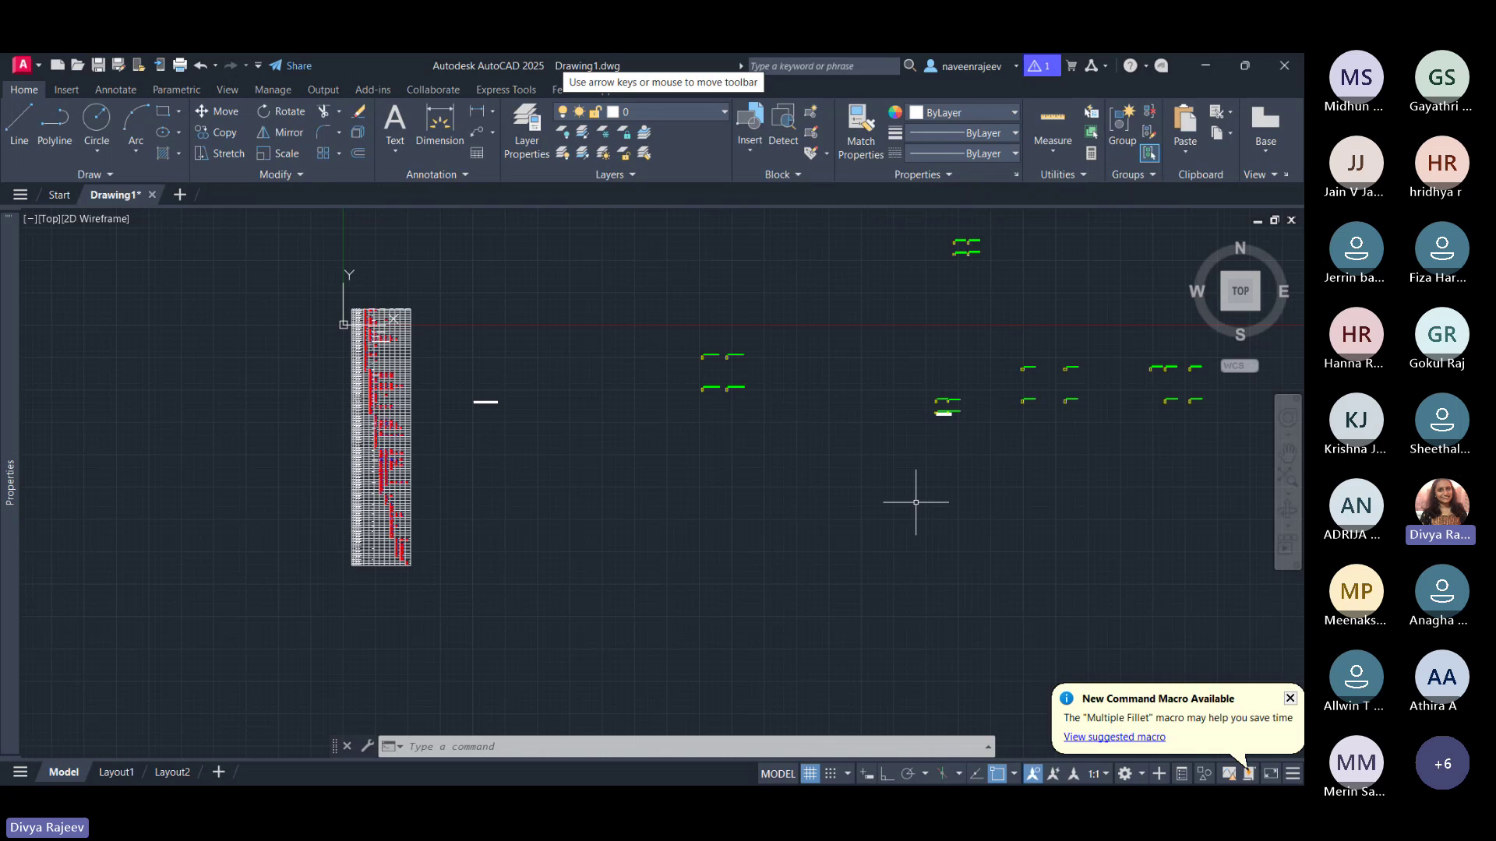
scroll(666, 436, down, 5)
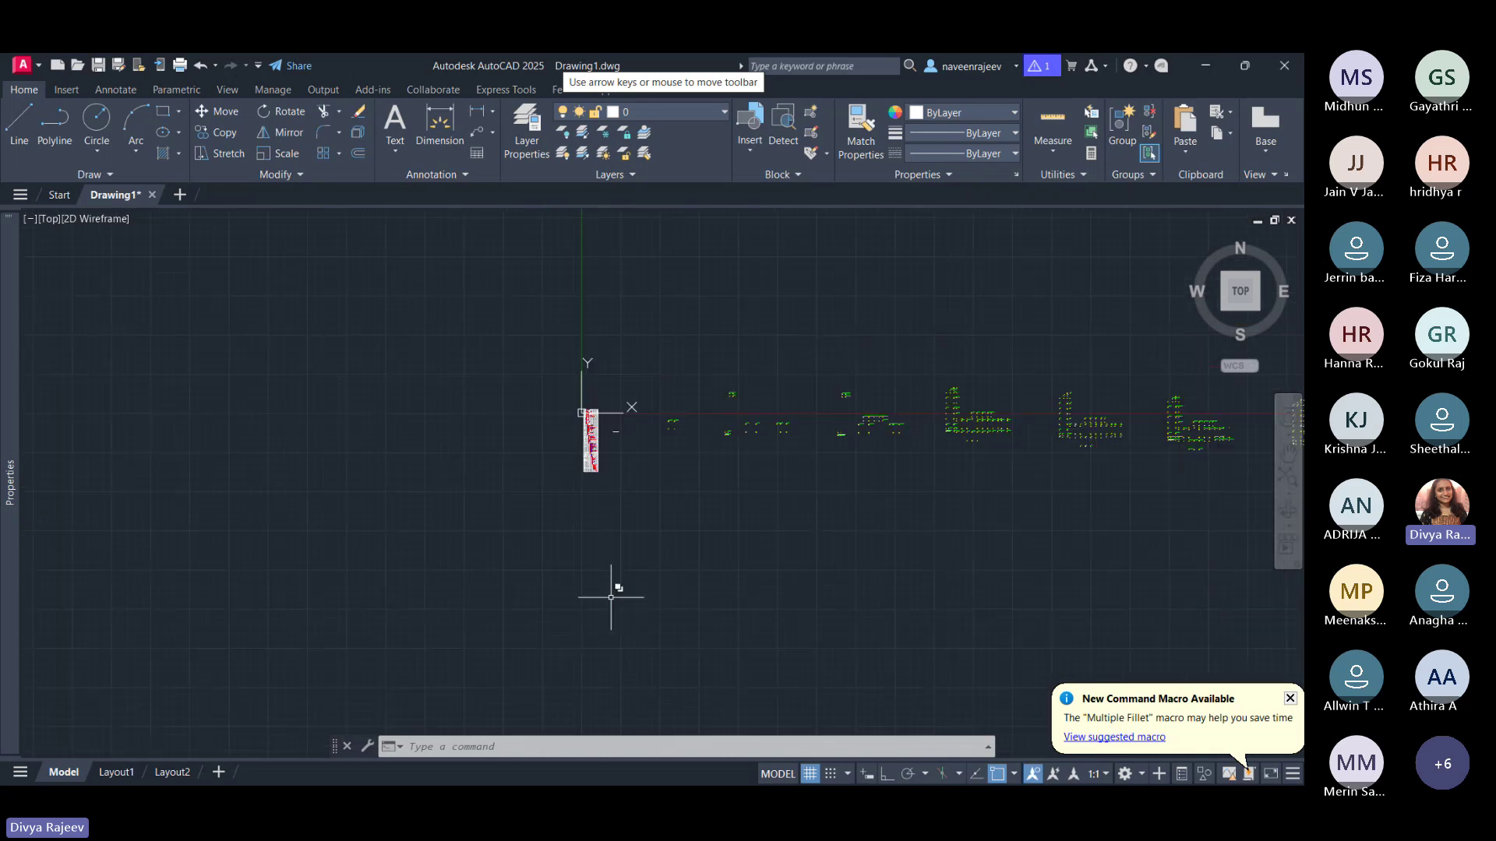
drag(611, 596, 539, 392)
mouse_move(287, 775)
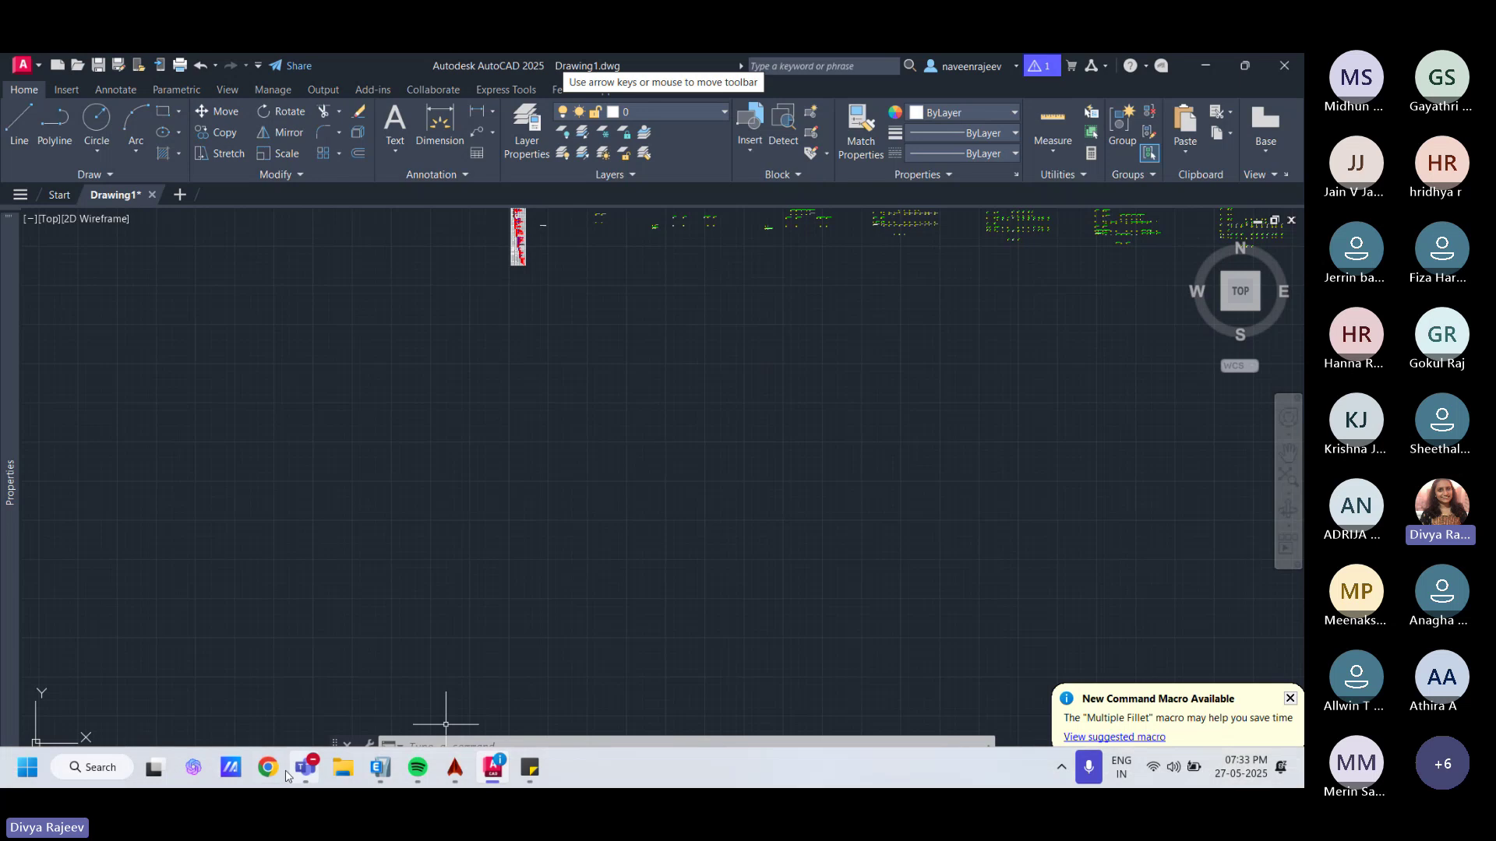
Step: From aadspro, draw separate story-wise column schedules in AutoCAD, placing Water Tank Bottom in the empty area below the existing drawings and Head Room beside it
click(457, 775)
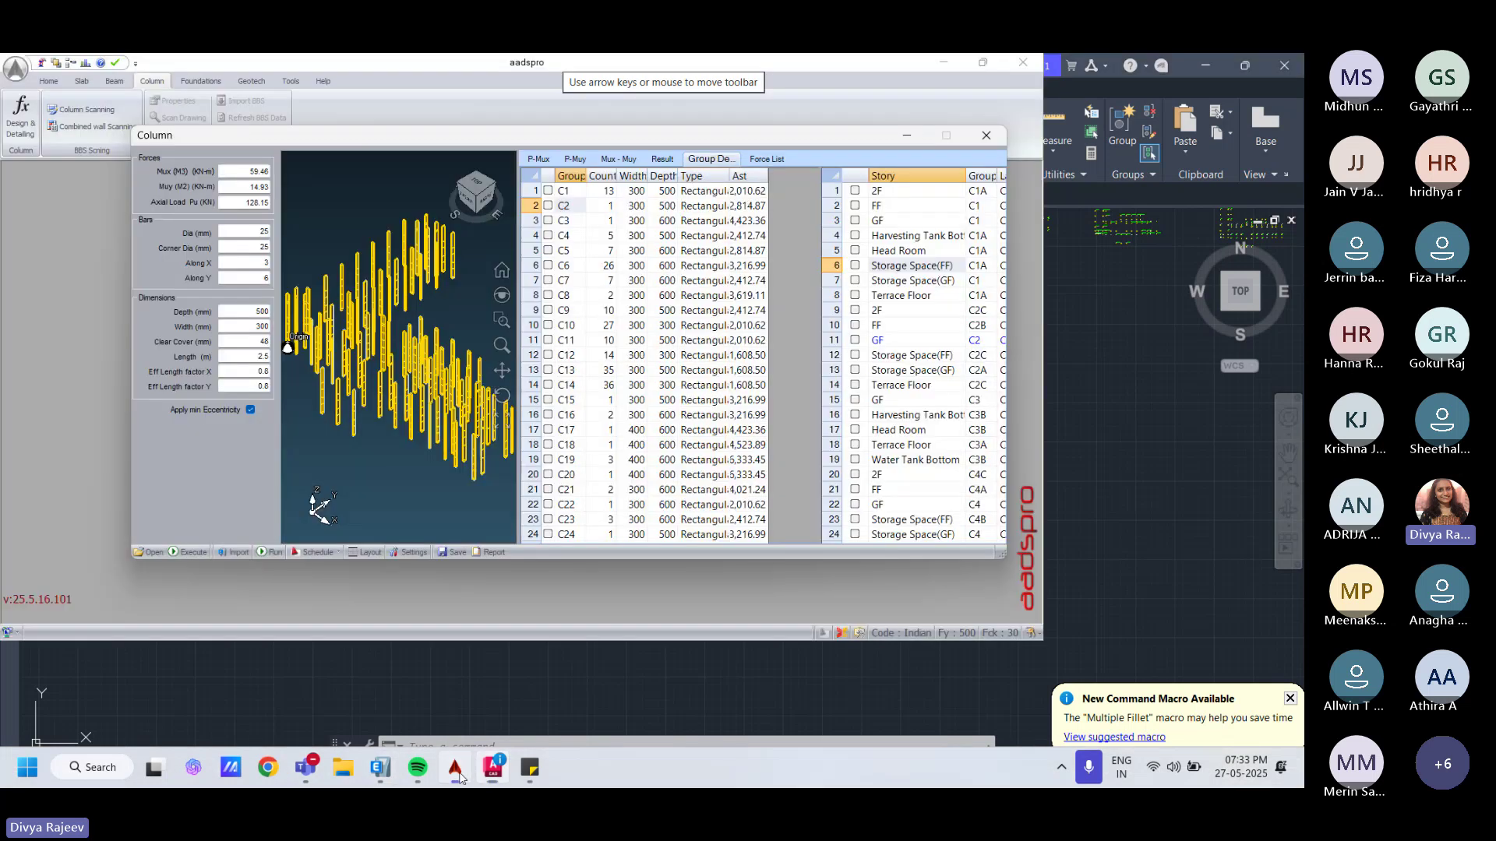
click(339, 551)
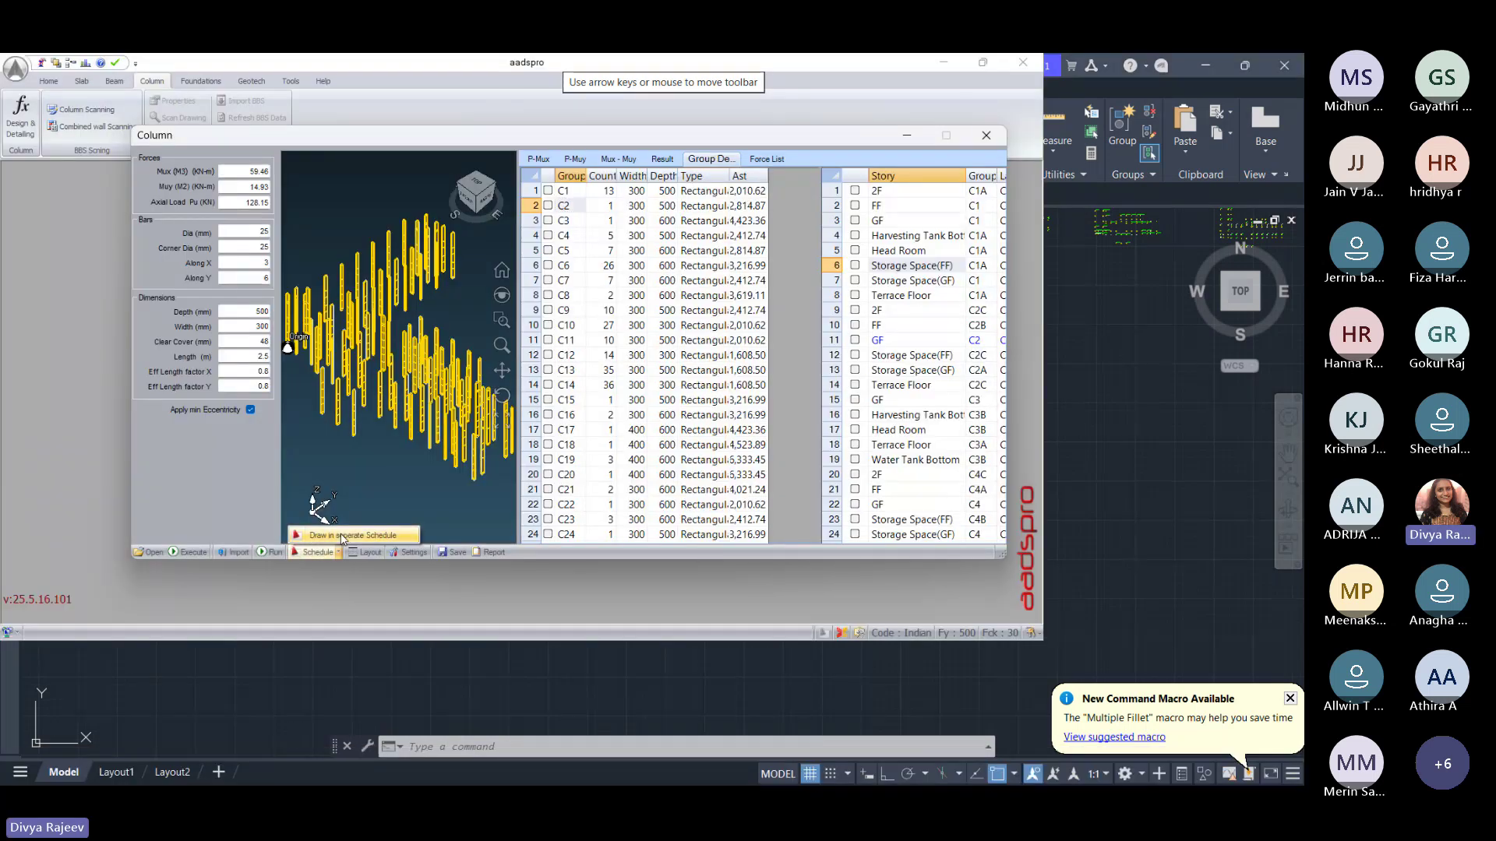
click(342, 536)
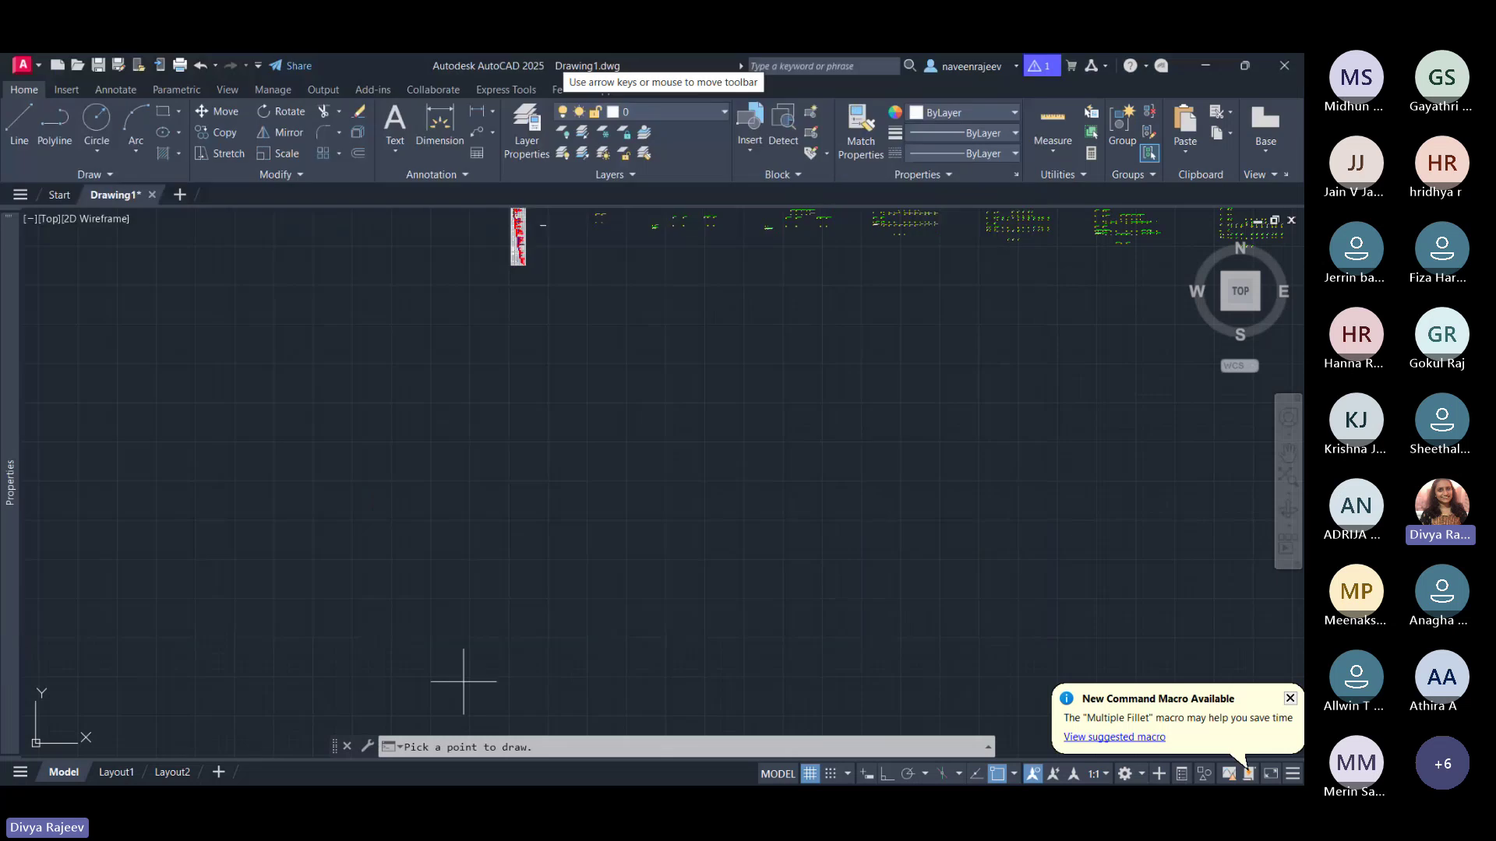
click(528, 329)
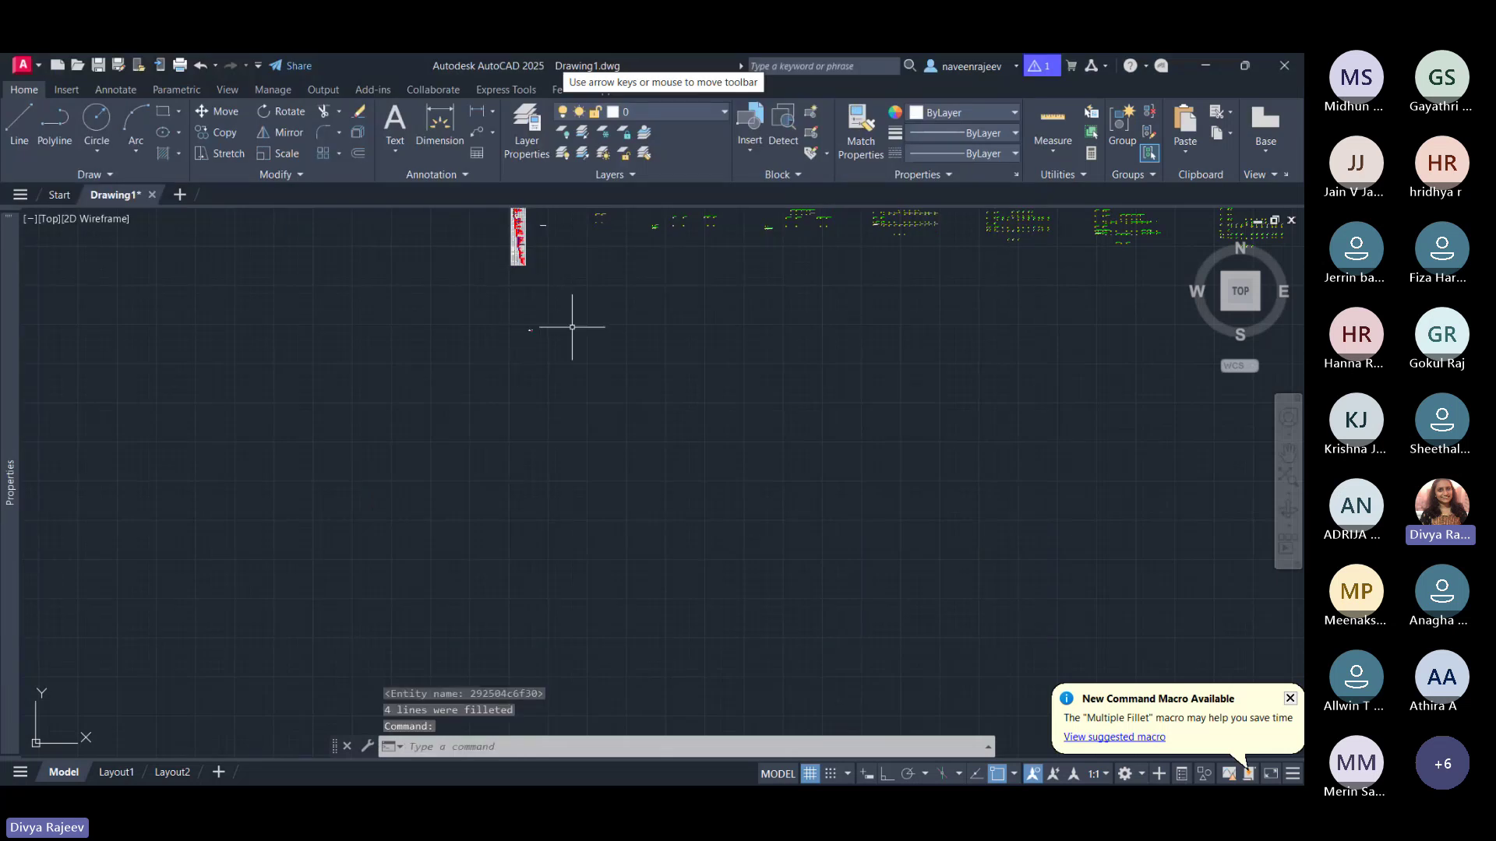
scroll(421, 304, down, 5)
scroll(421, 303, up, 5)
scroll(408, 339, down, 2)
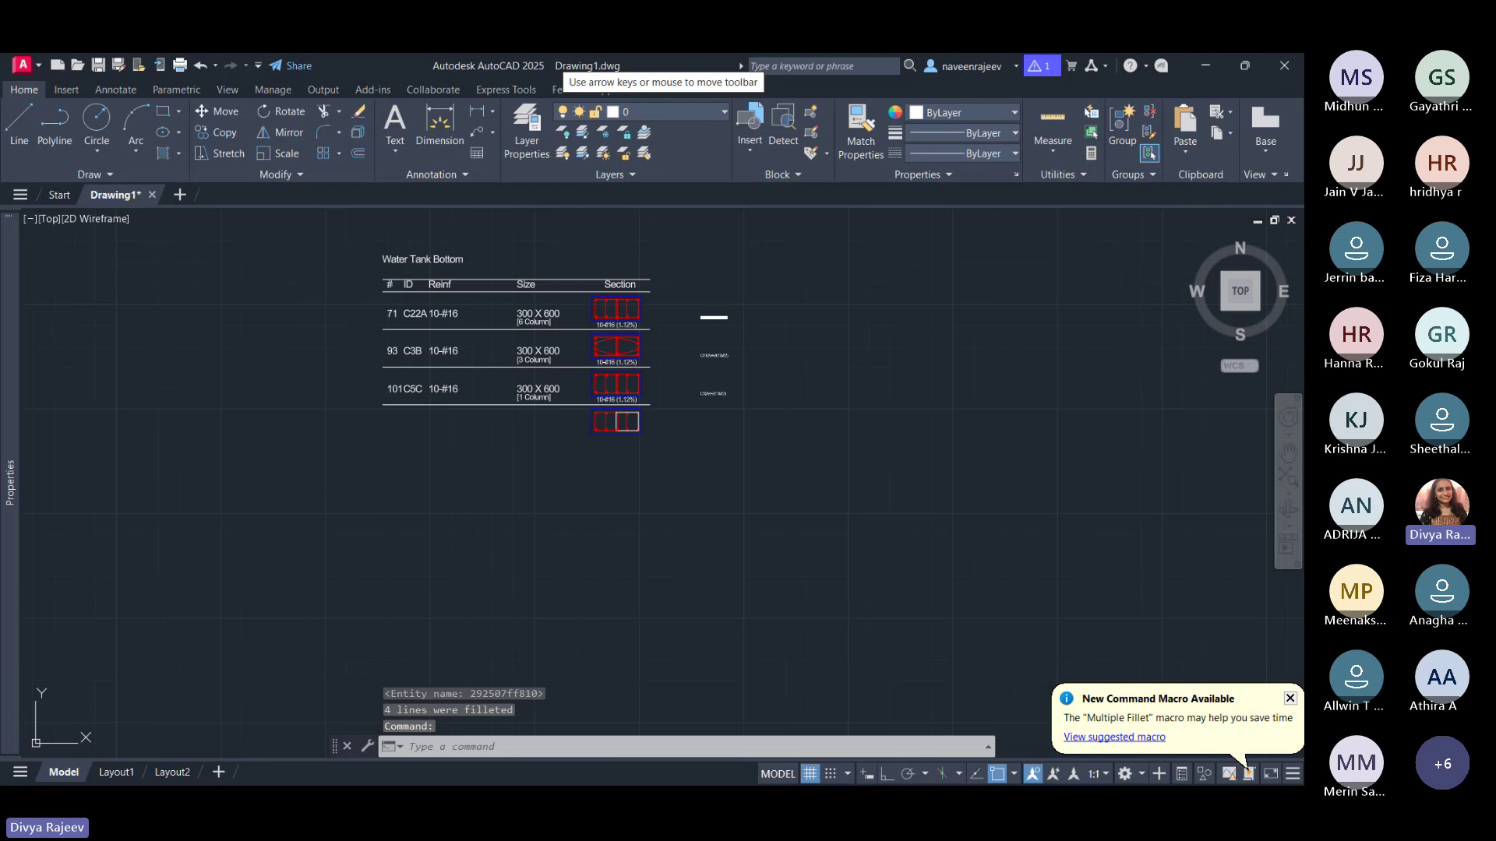
click(840, 267)
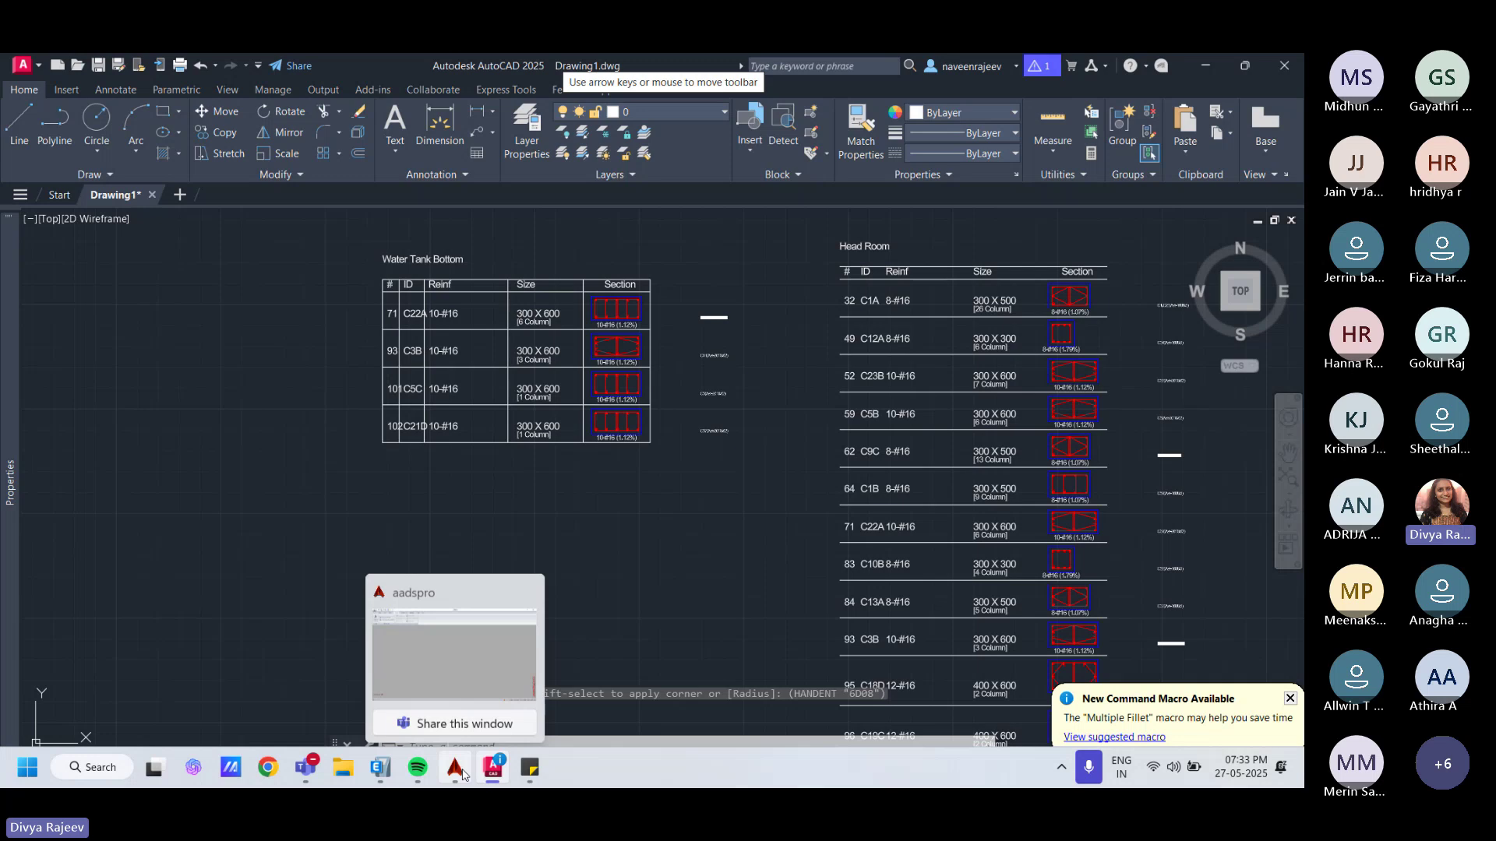
Step: Switch back to the aadspro column design window and stop sharing the screen in the meeting
click(462, 772)
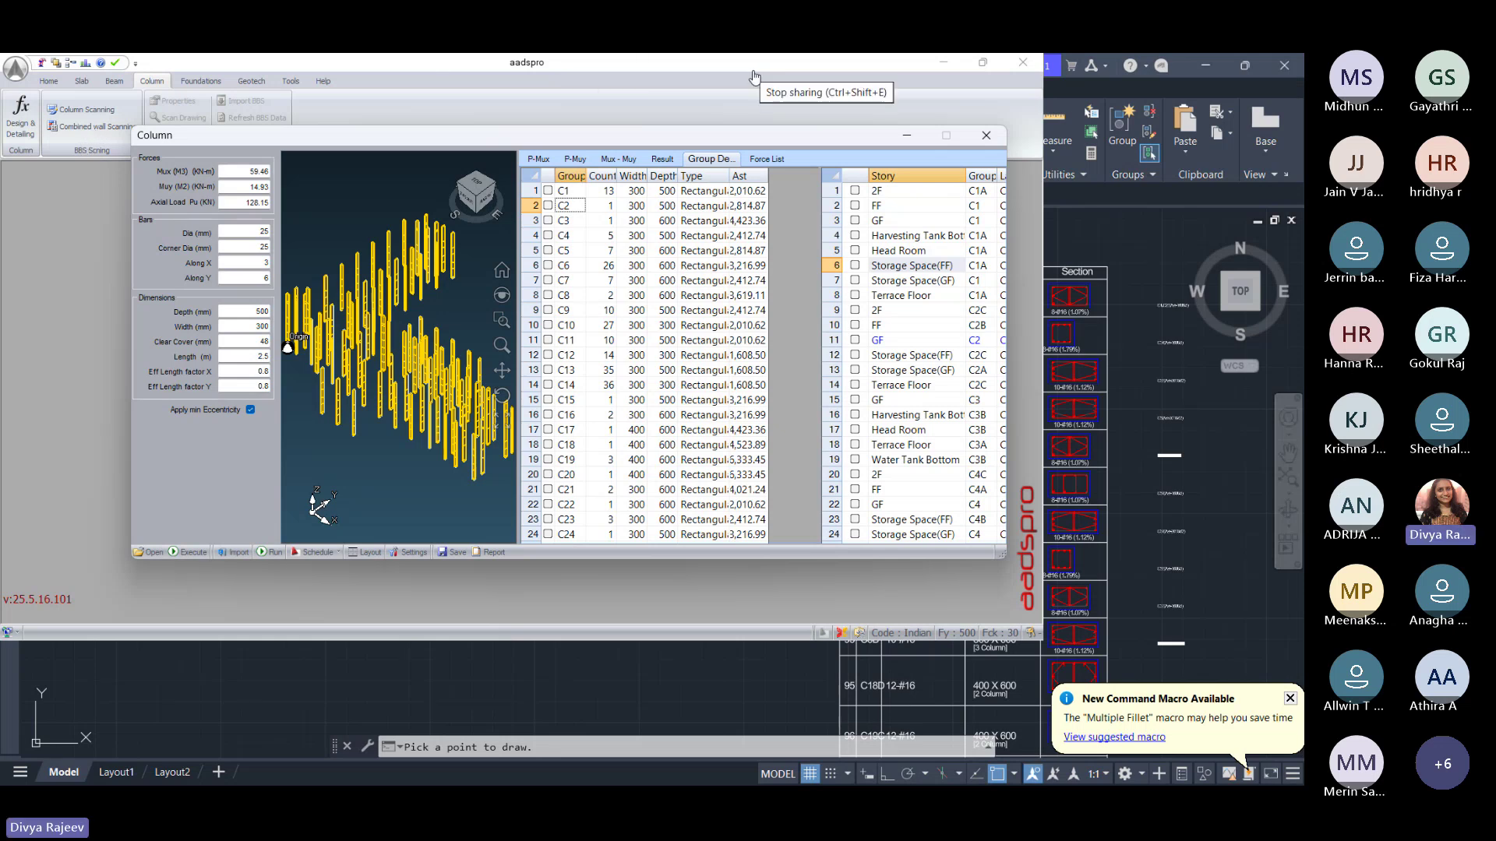
click(753, 75)
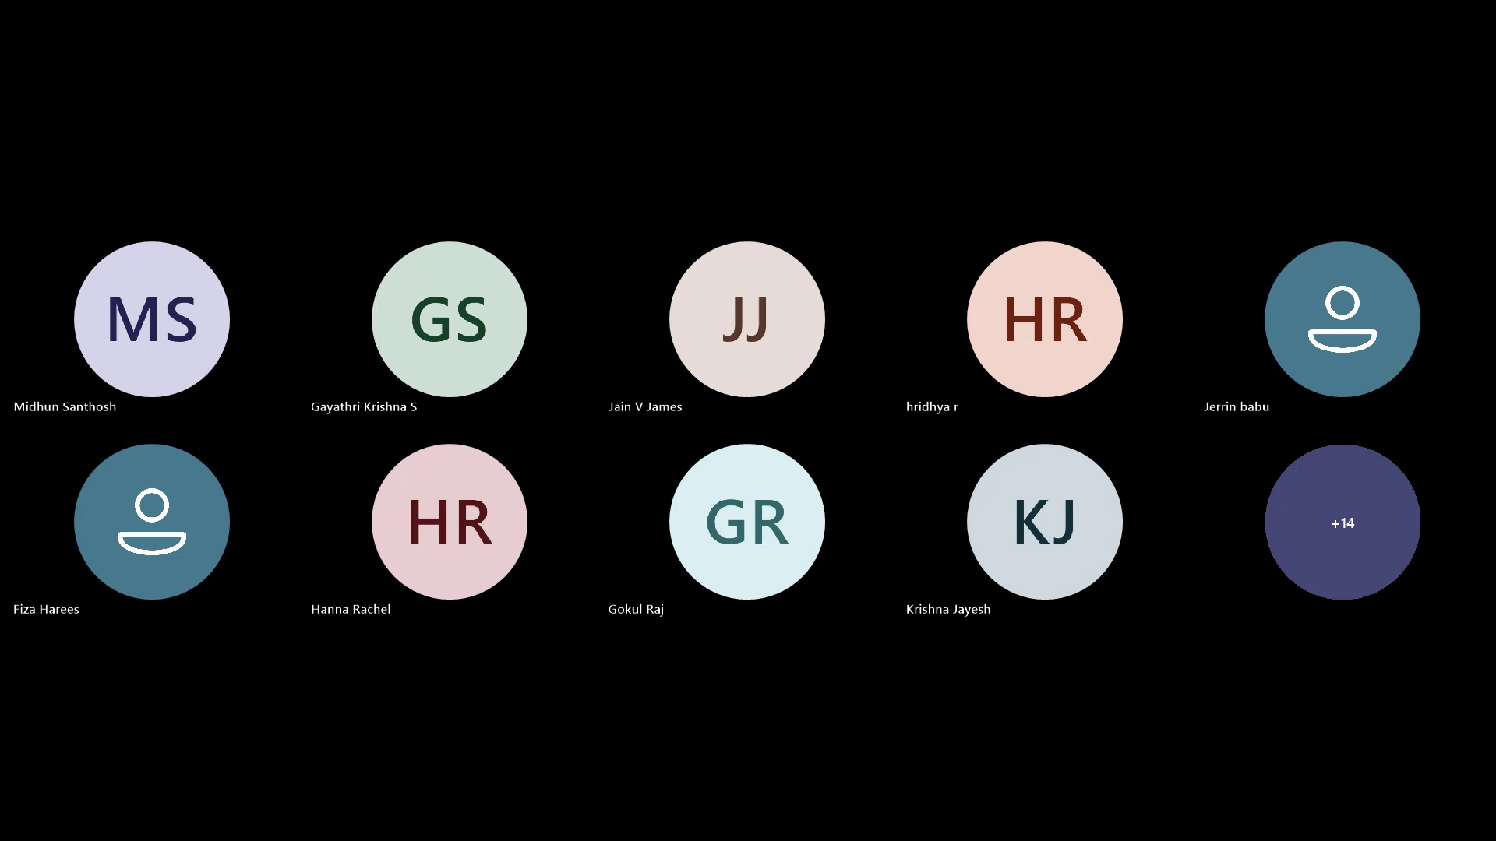